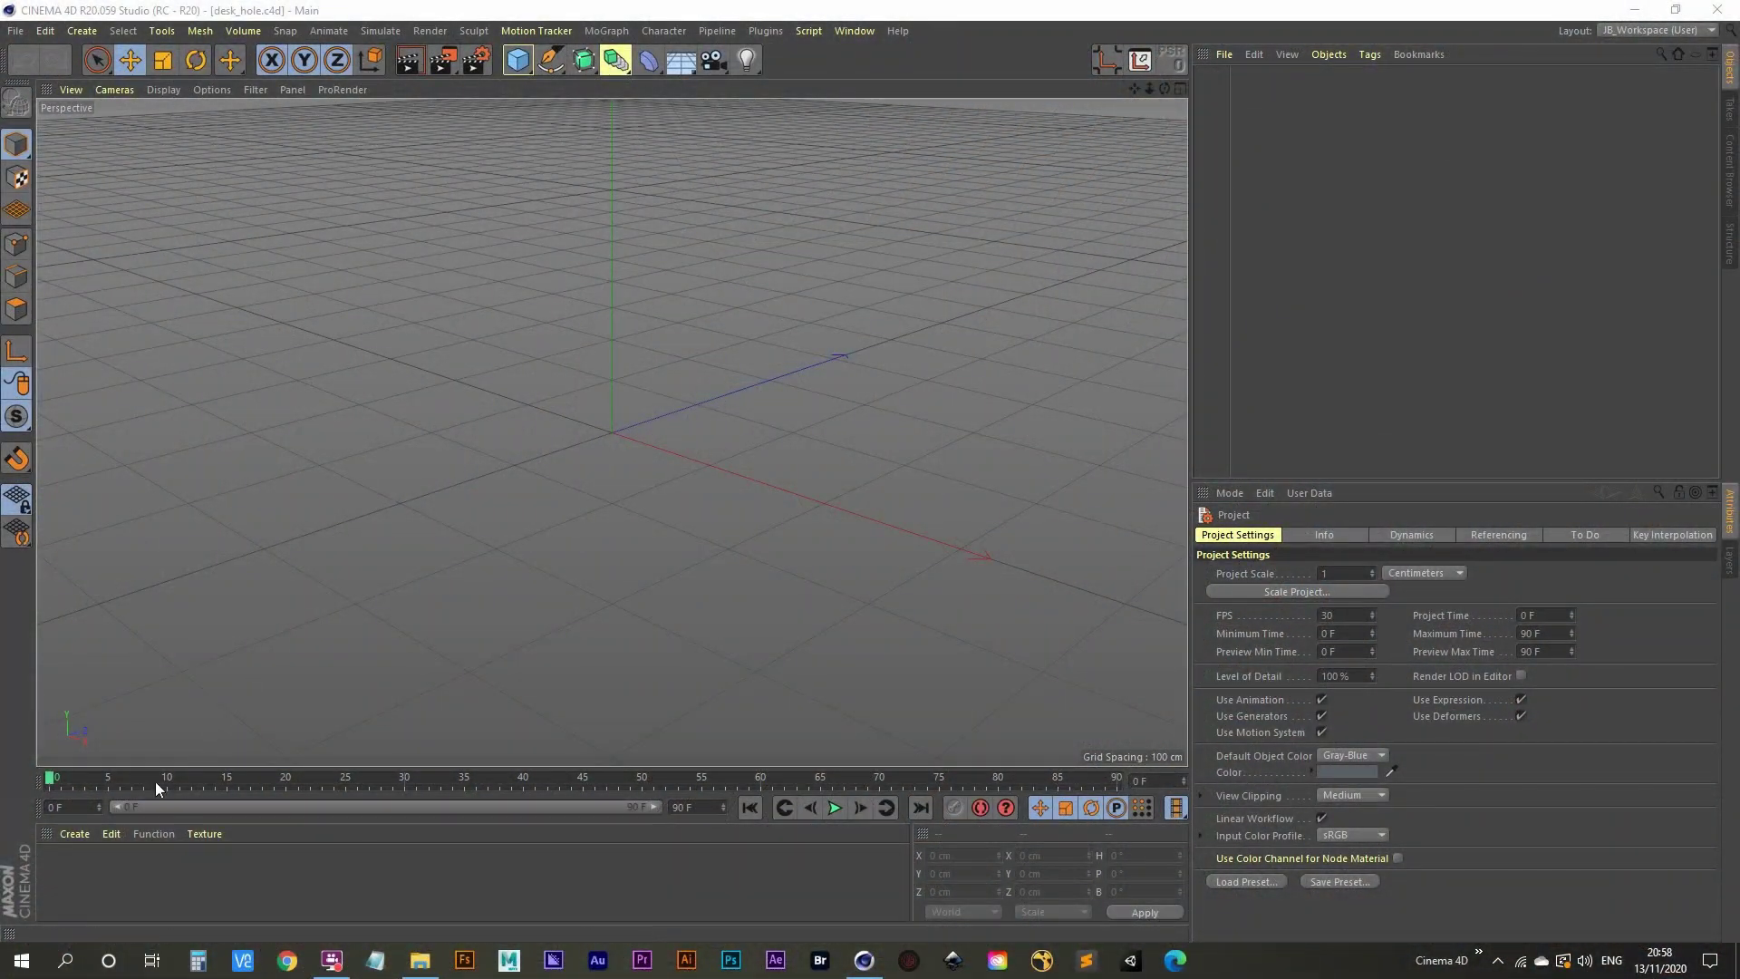
Create material Mat that uses only Luminance, with desk.jpg as texture and Color and Reflectance off.
double_click(85, 877)
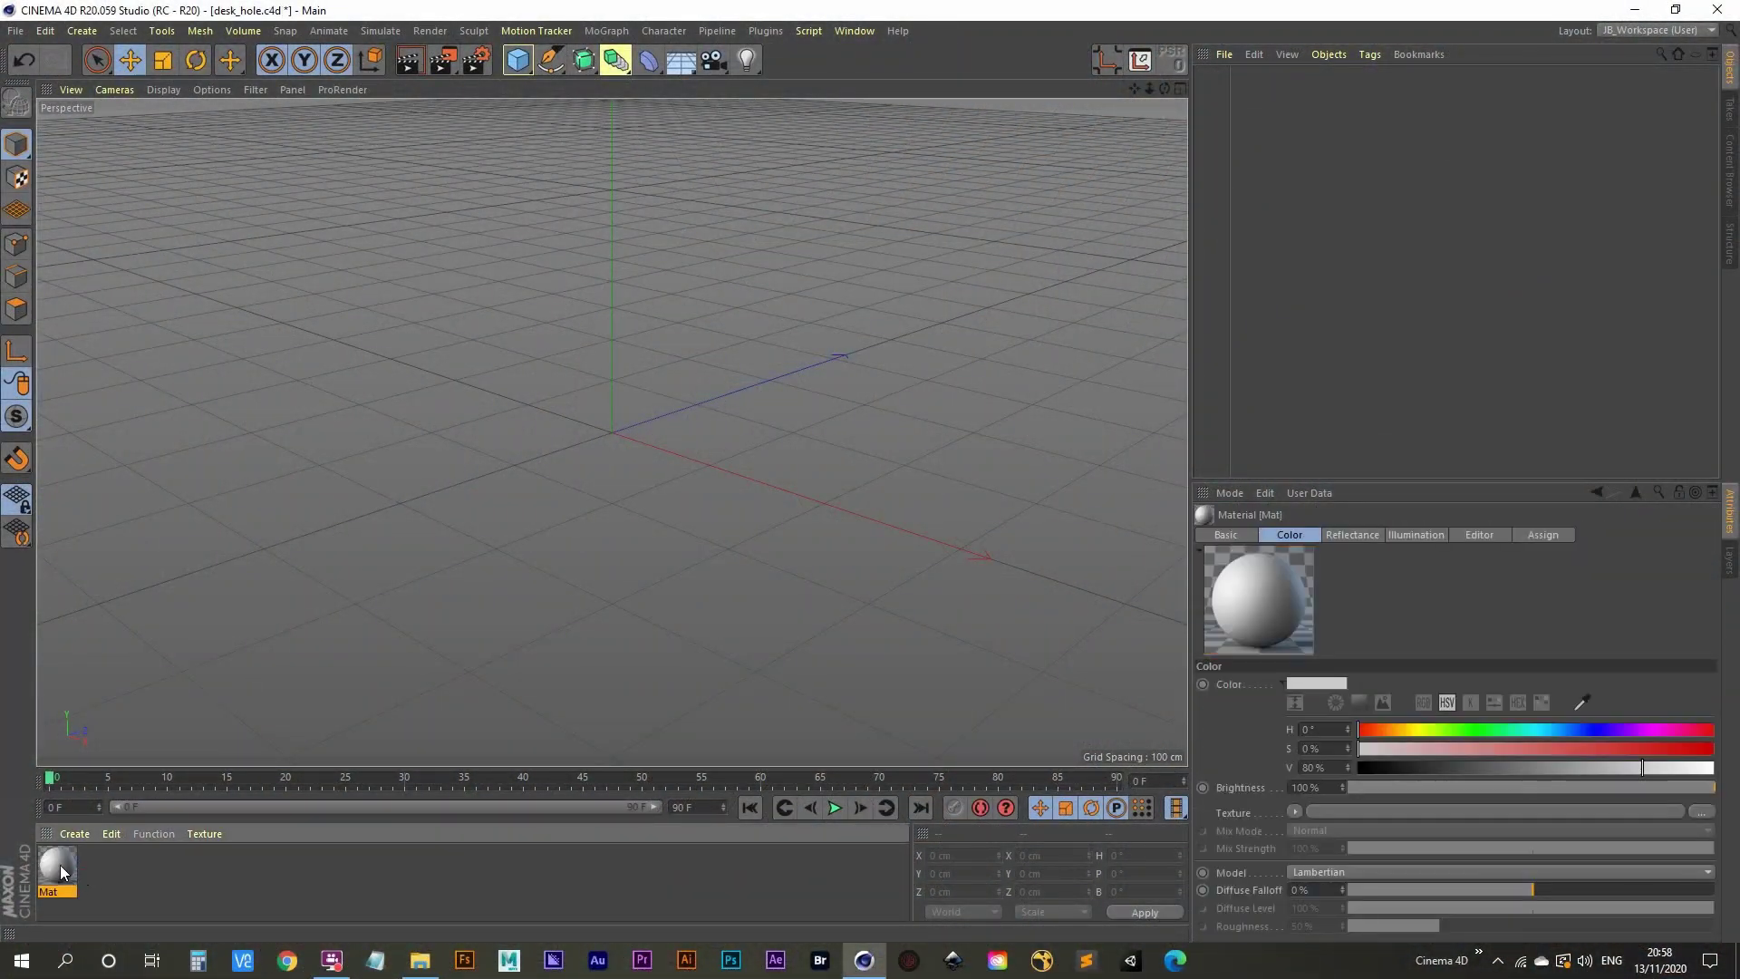
double_click(58, 862)
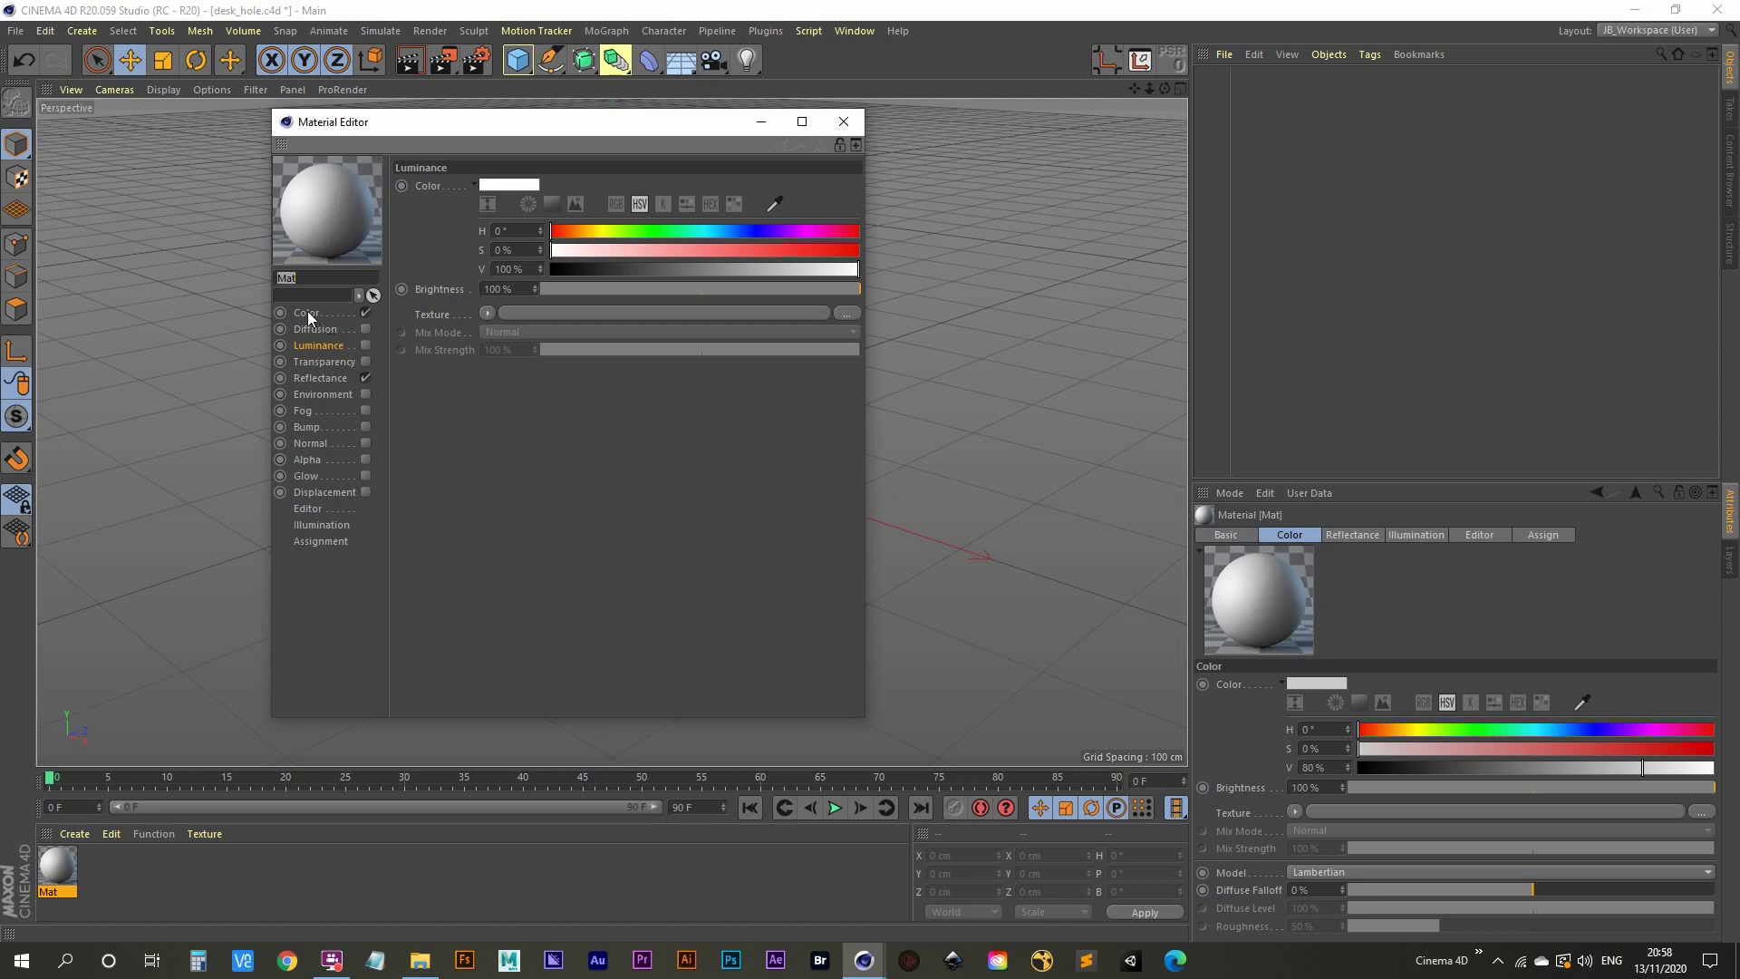
click(306, 313)
click(366, 312)
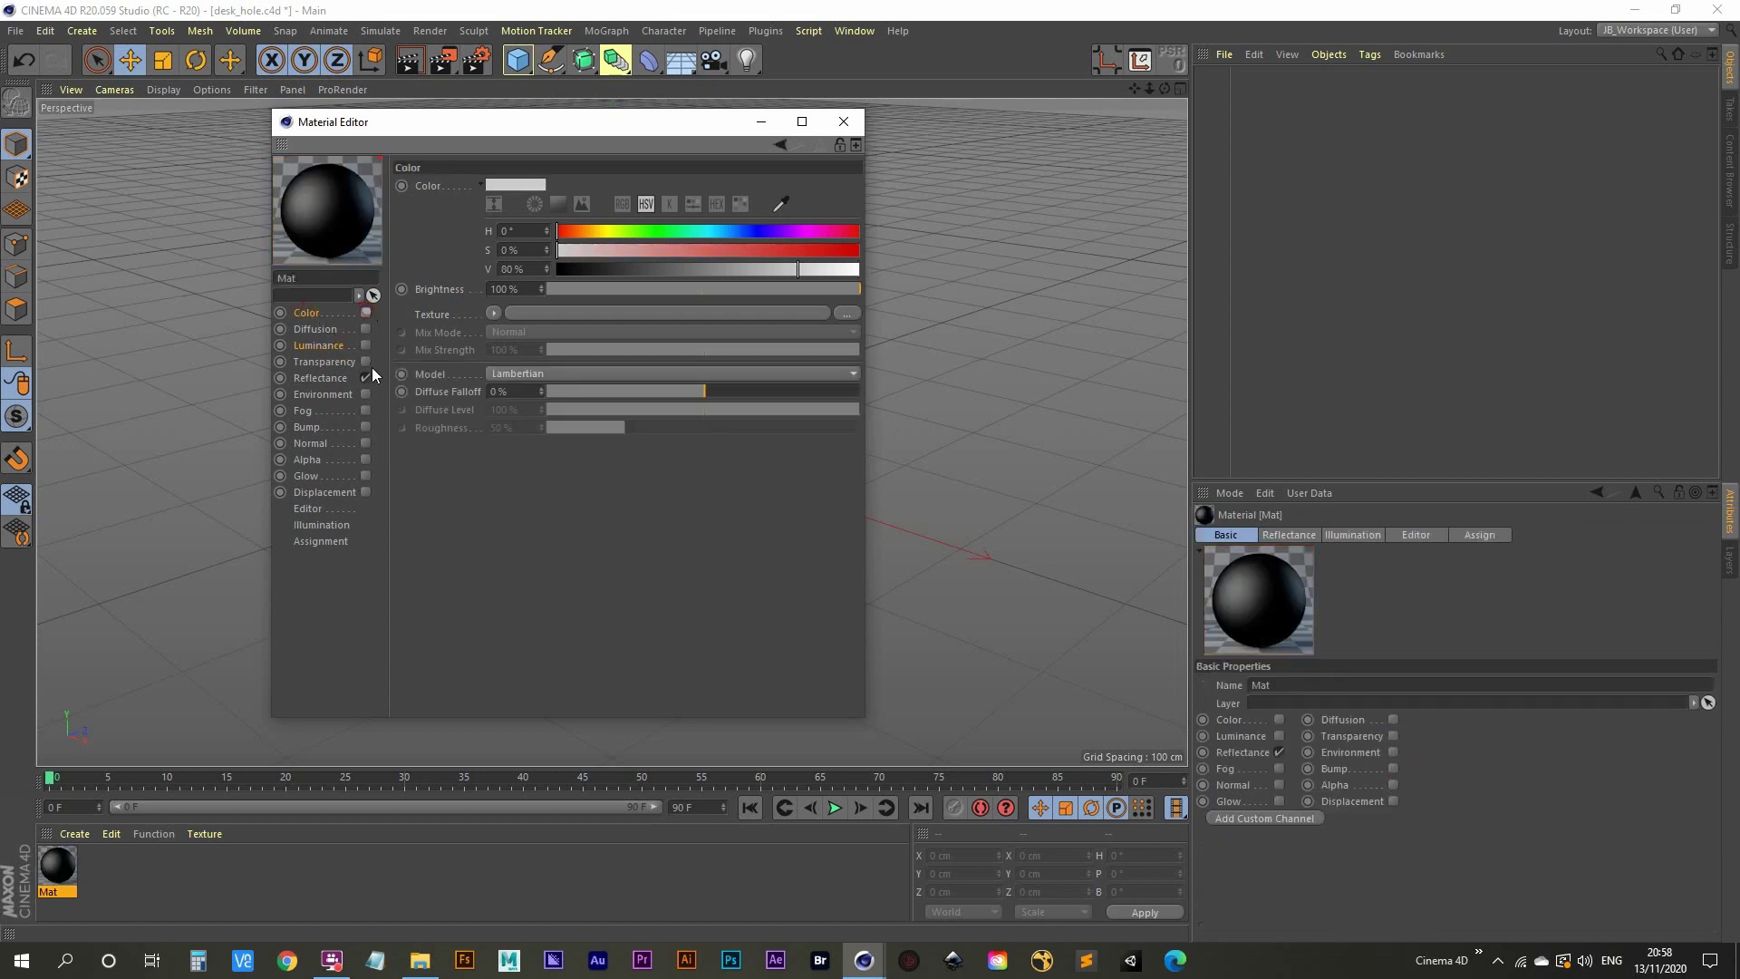
click(328, 347)
click(365, 378)
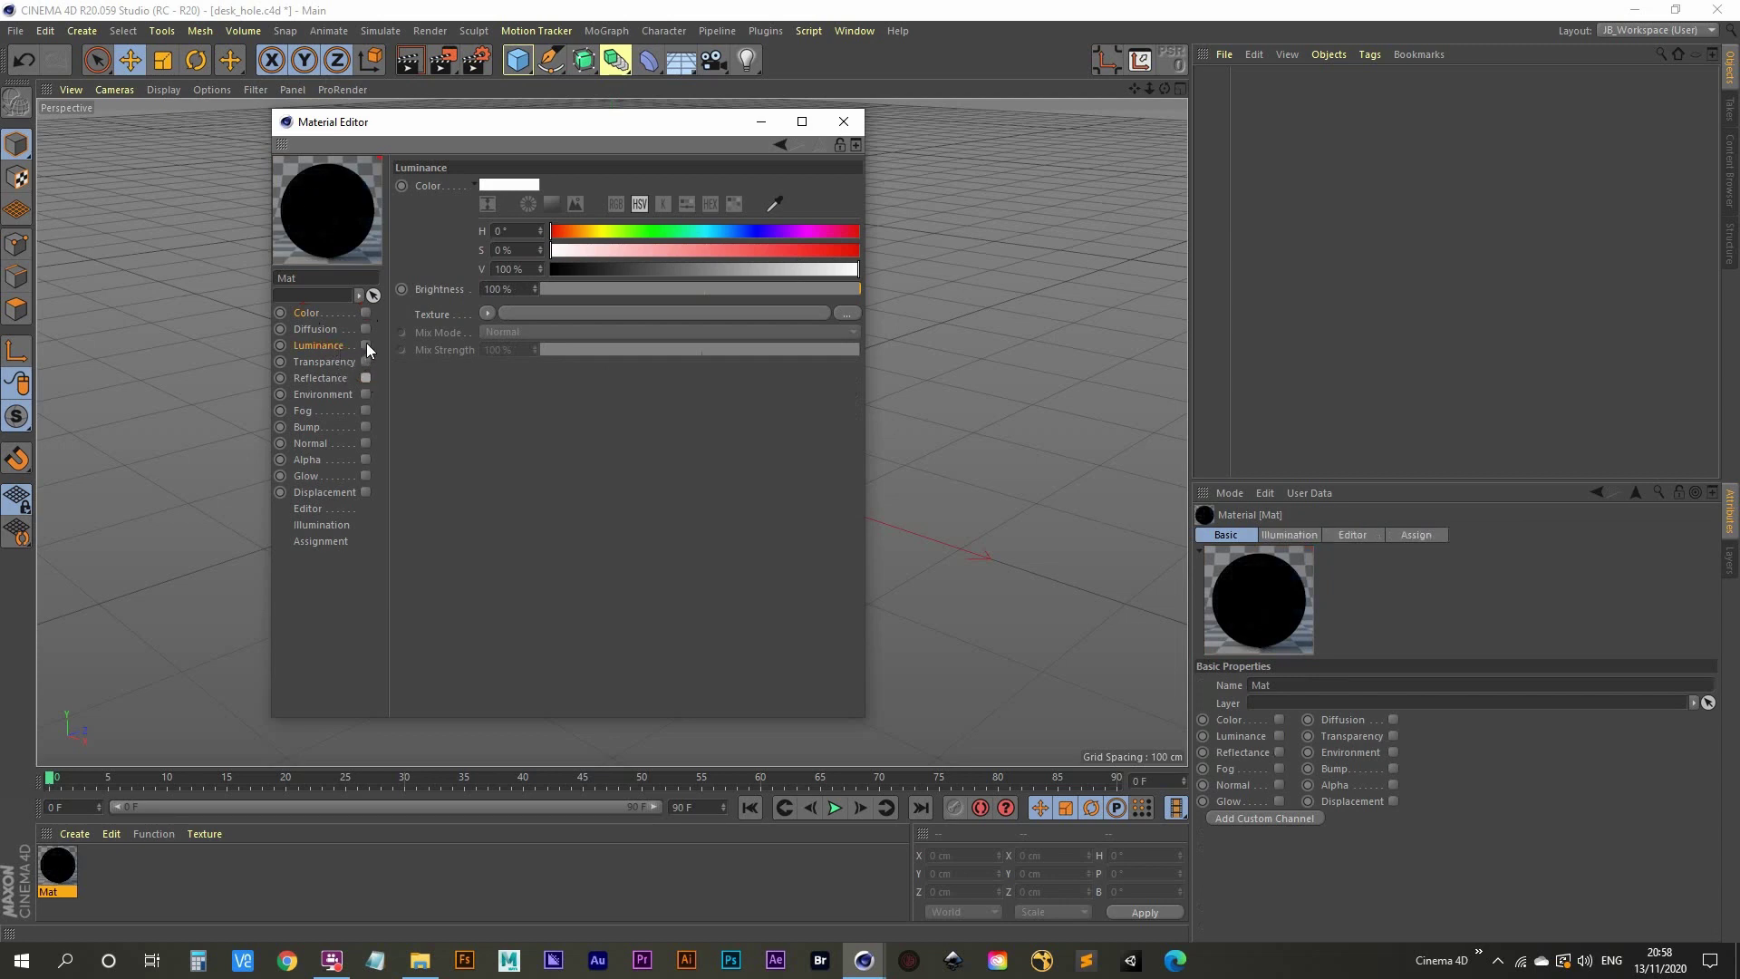
click(366, 345)
click(487, 314)
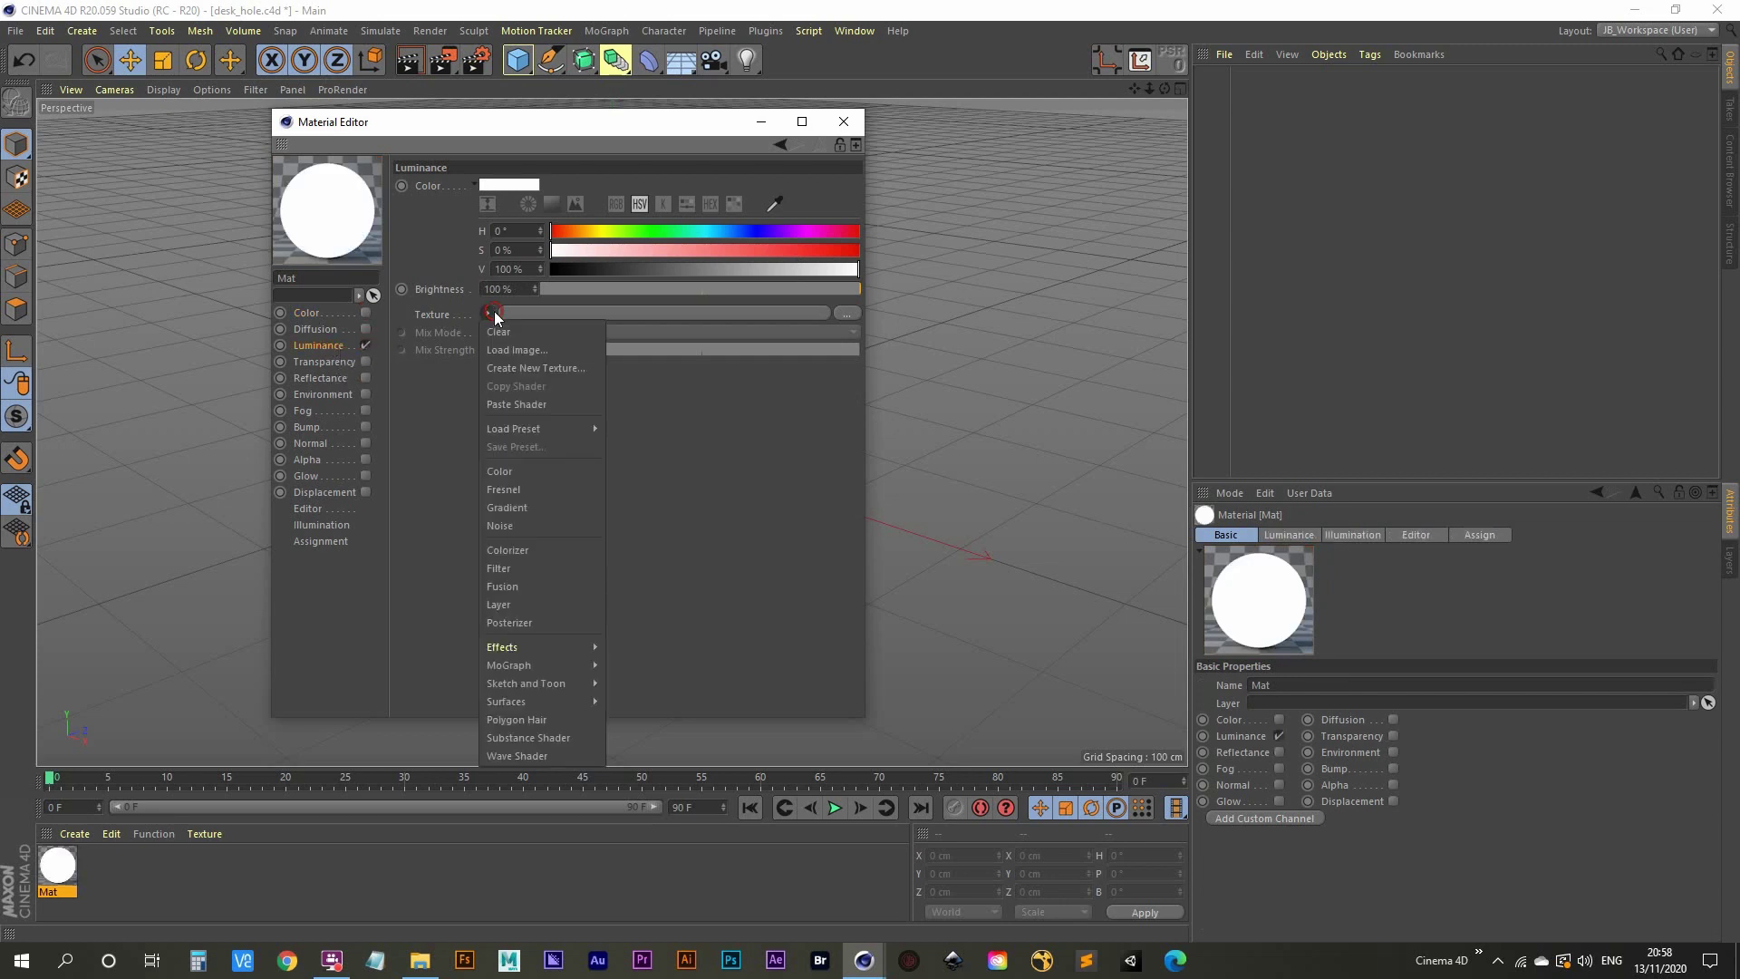
click(515, 341)
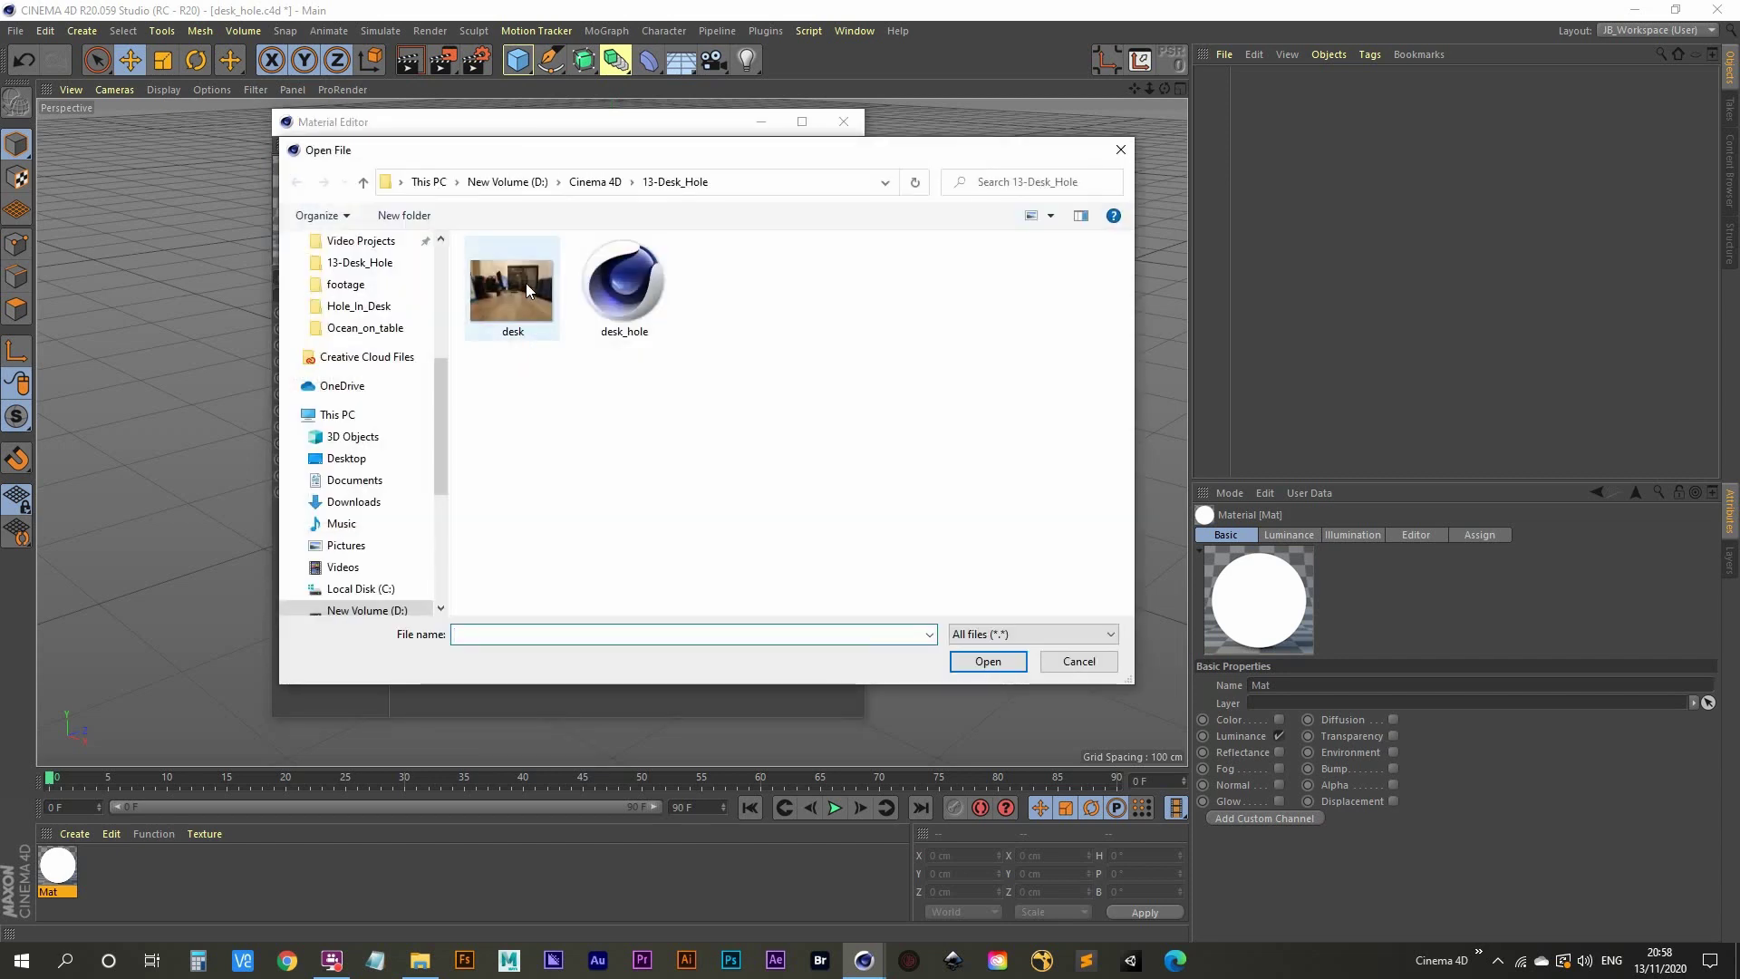
double_click(515, 288)
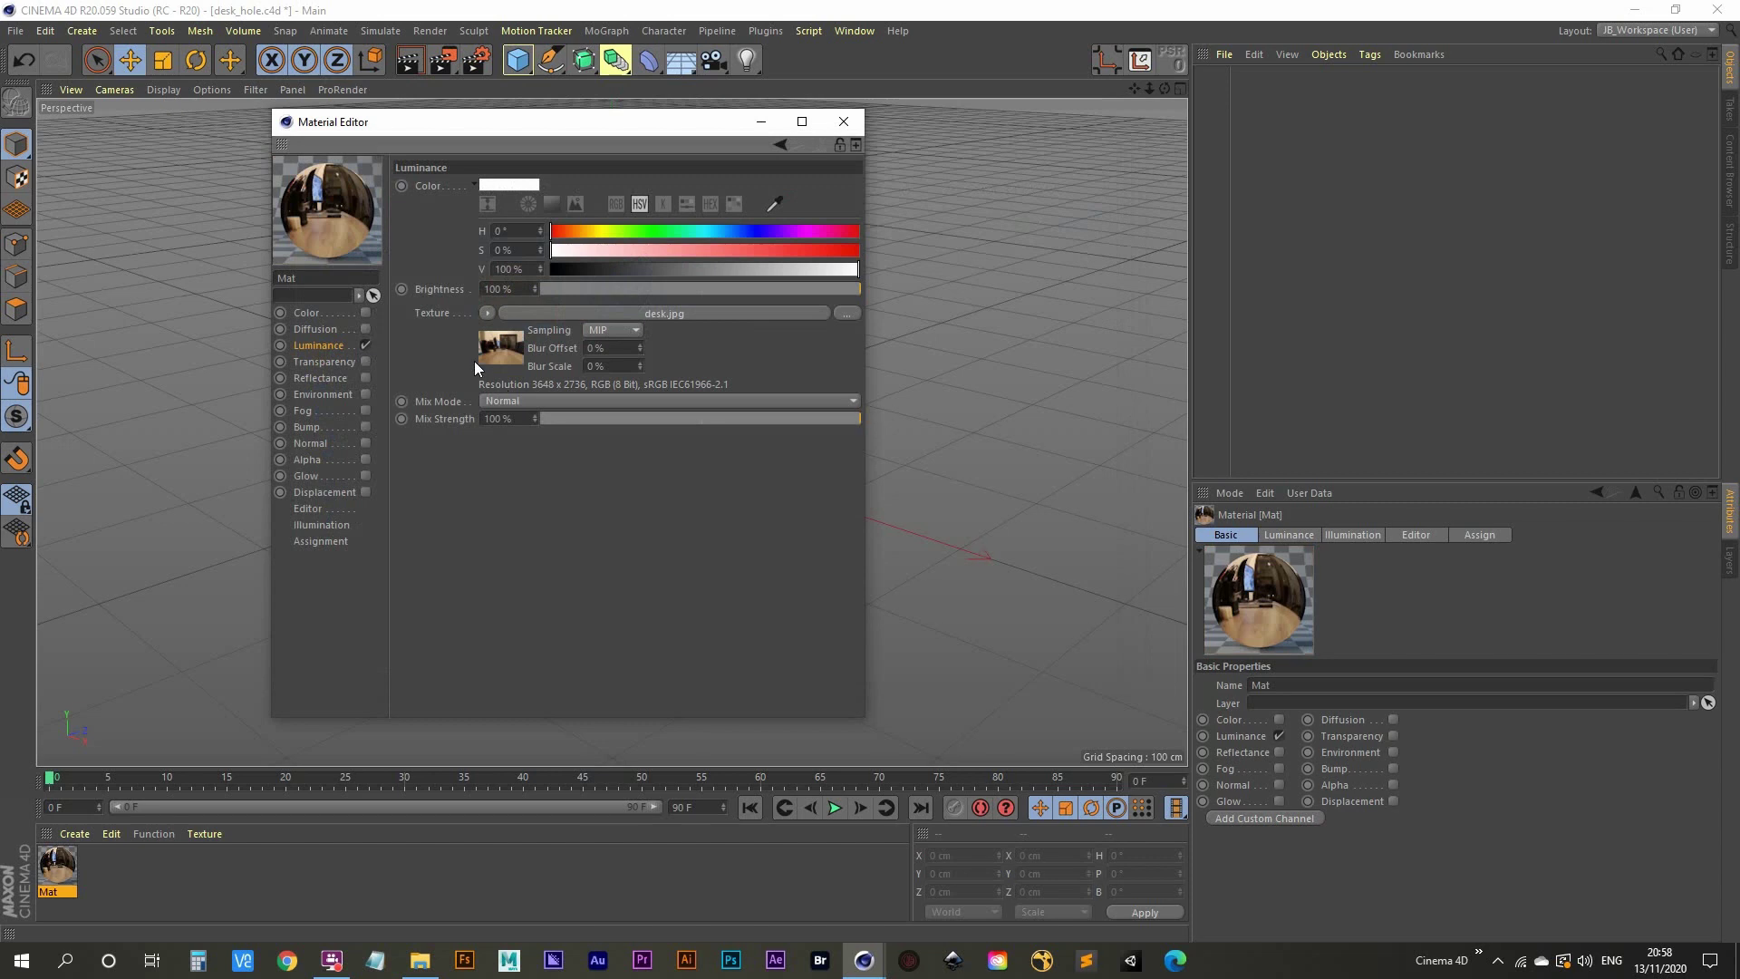
click(843, 126)
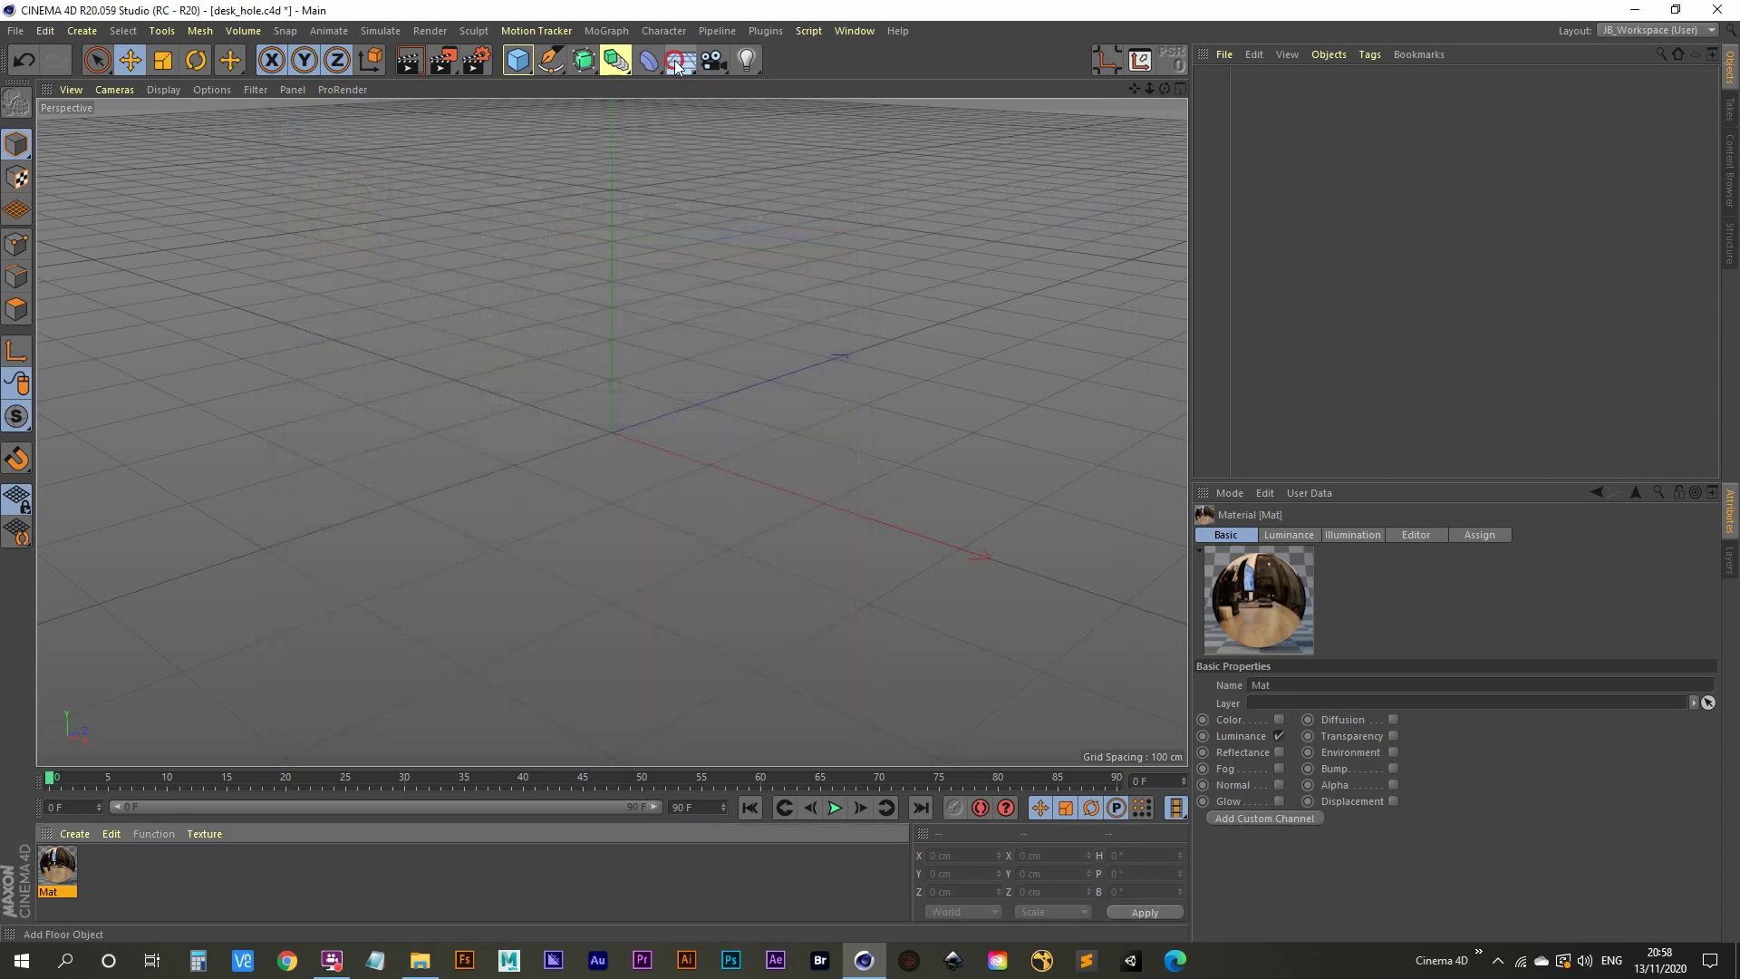
Add a Background object textured with the Mat material, and add a Camera.
drag(680, 60, 775, 217)
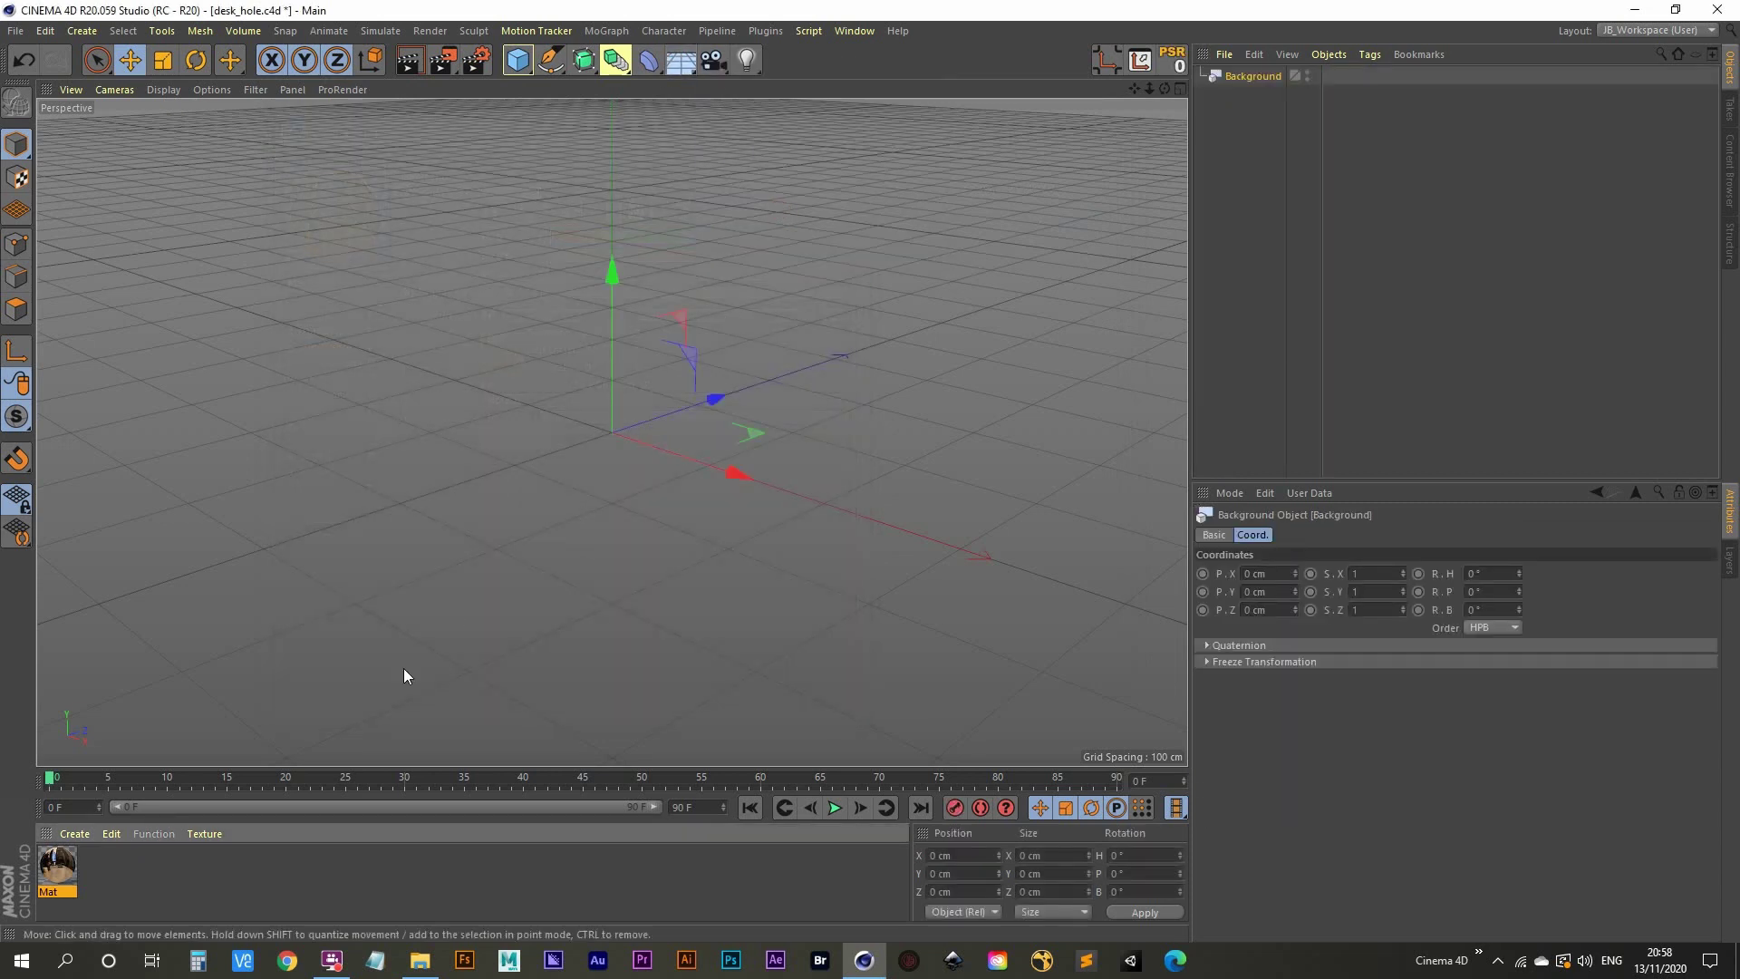
drag(977, 115, 1249, 74)
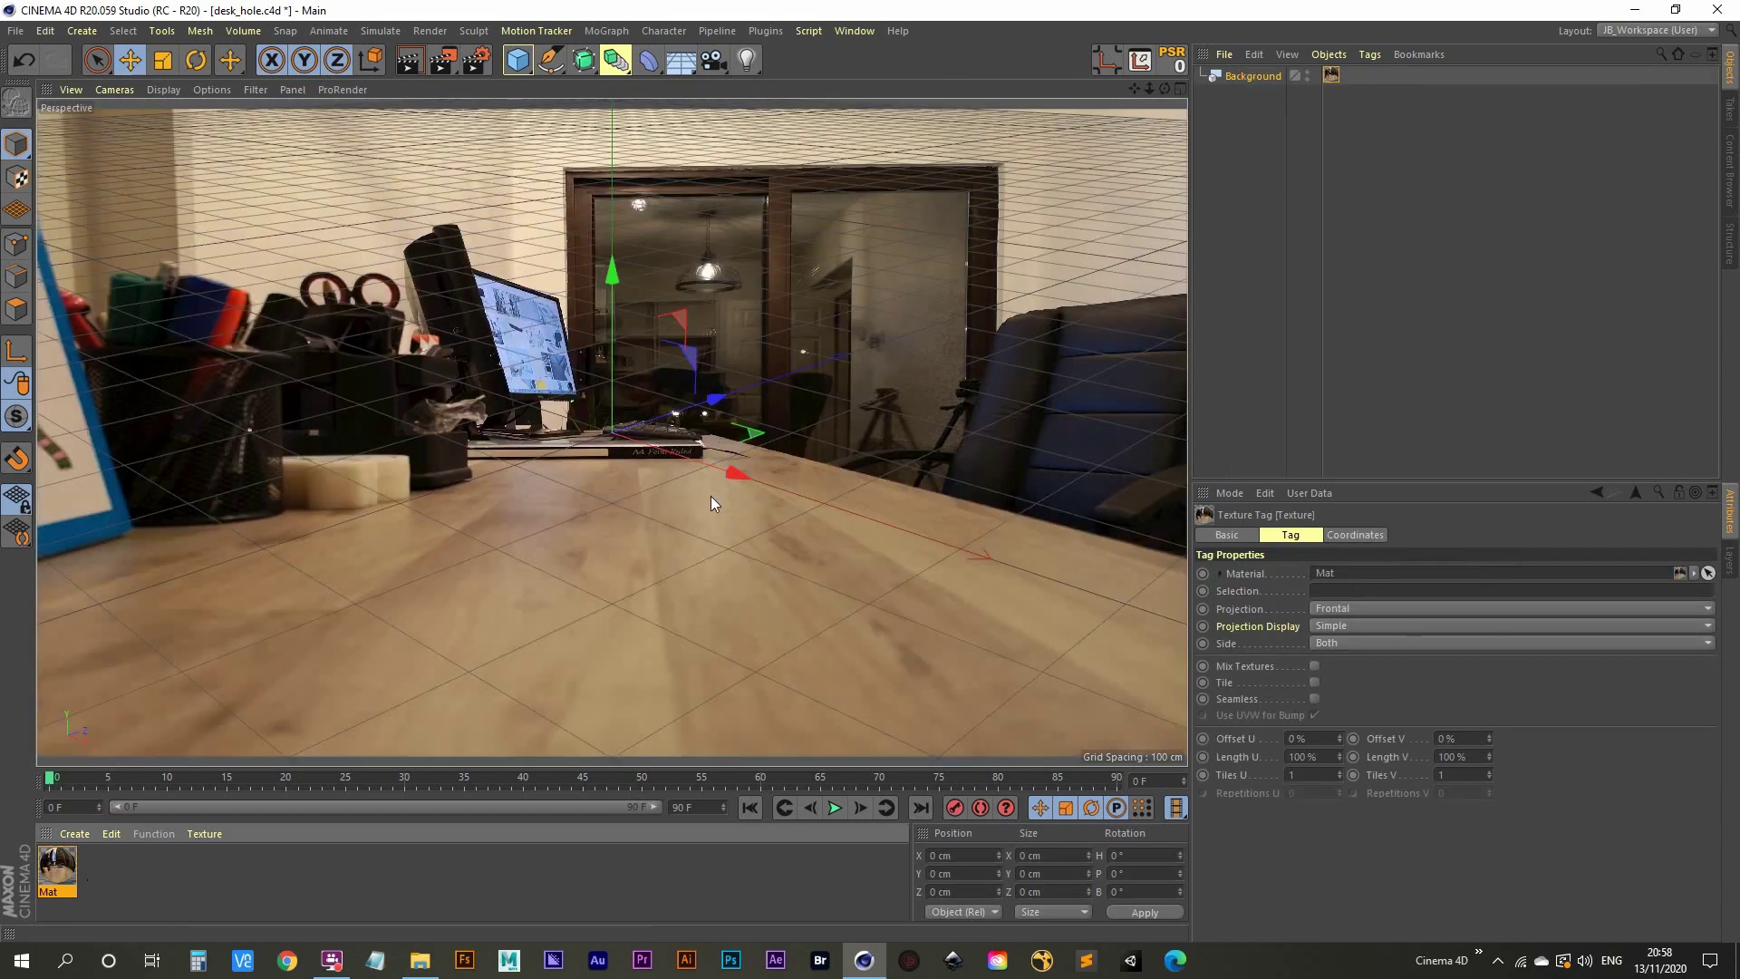
click(713, 59)
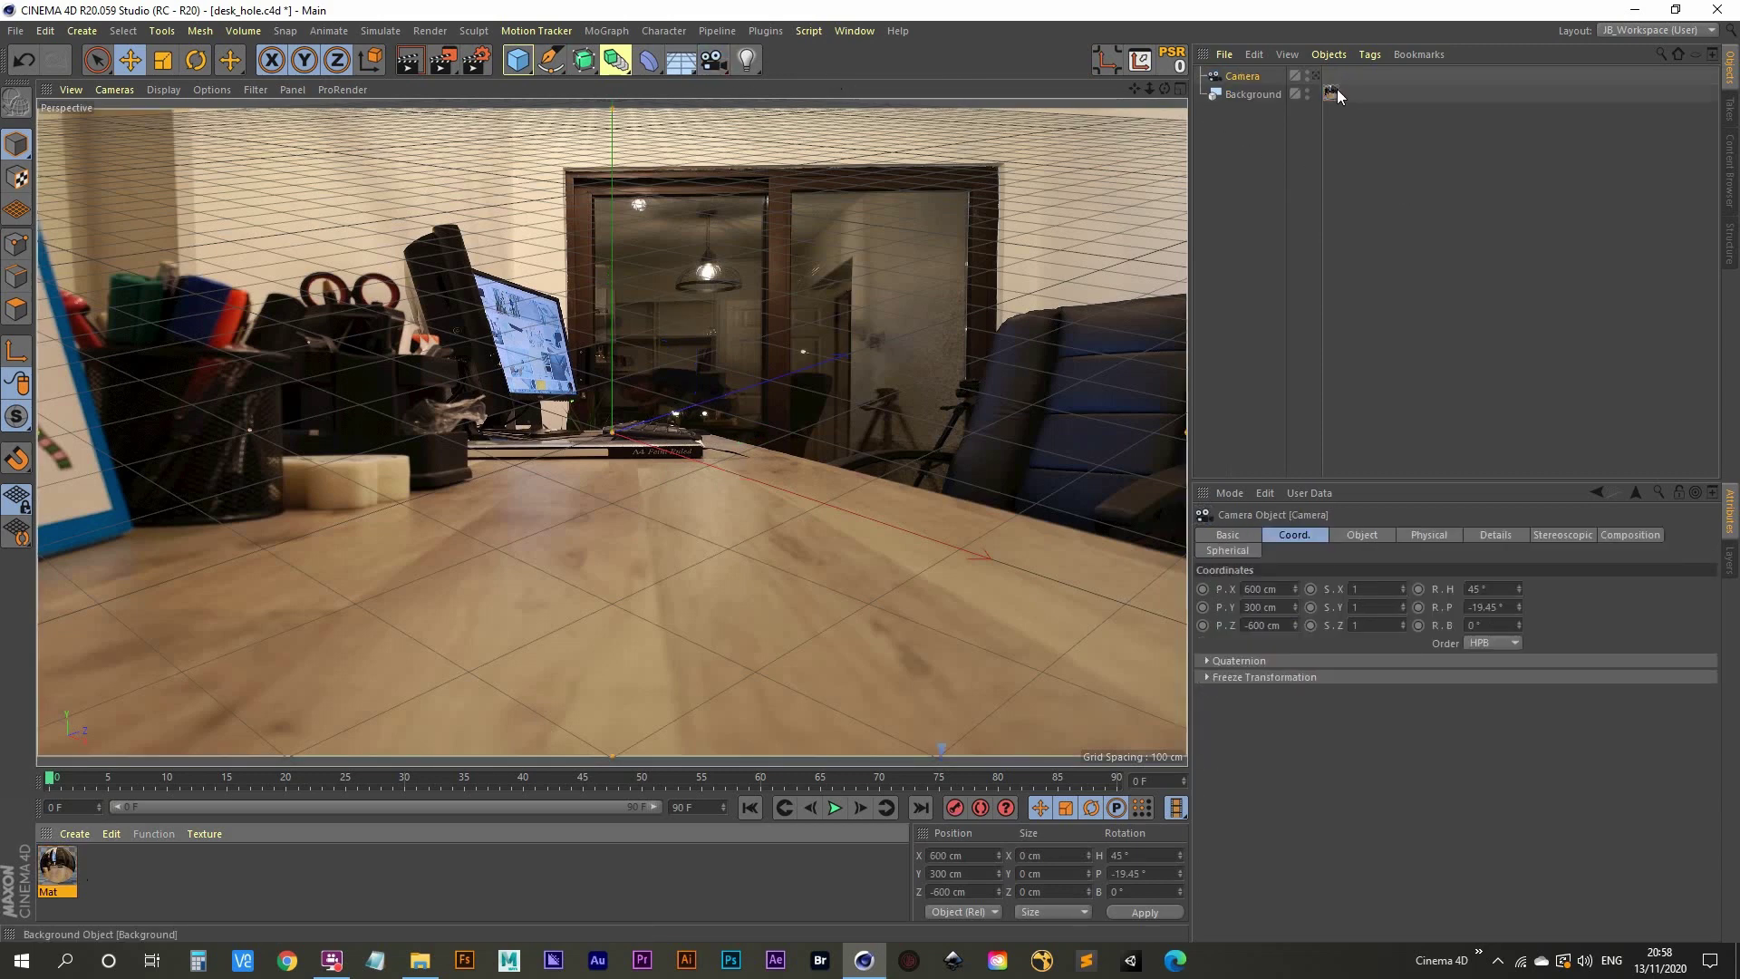
click(520, 65)
Add a 400 cm Plane and rename it Desk.
click(694, 124)
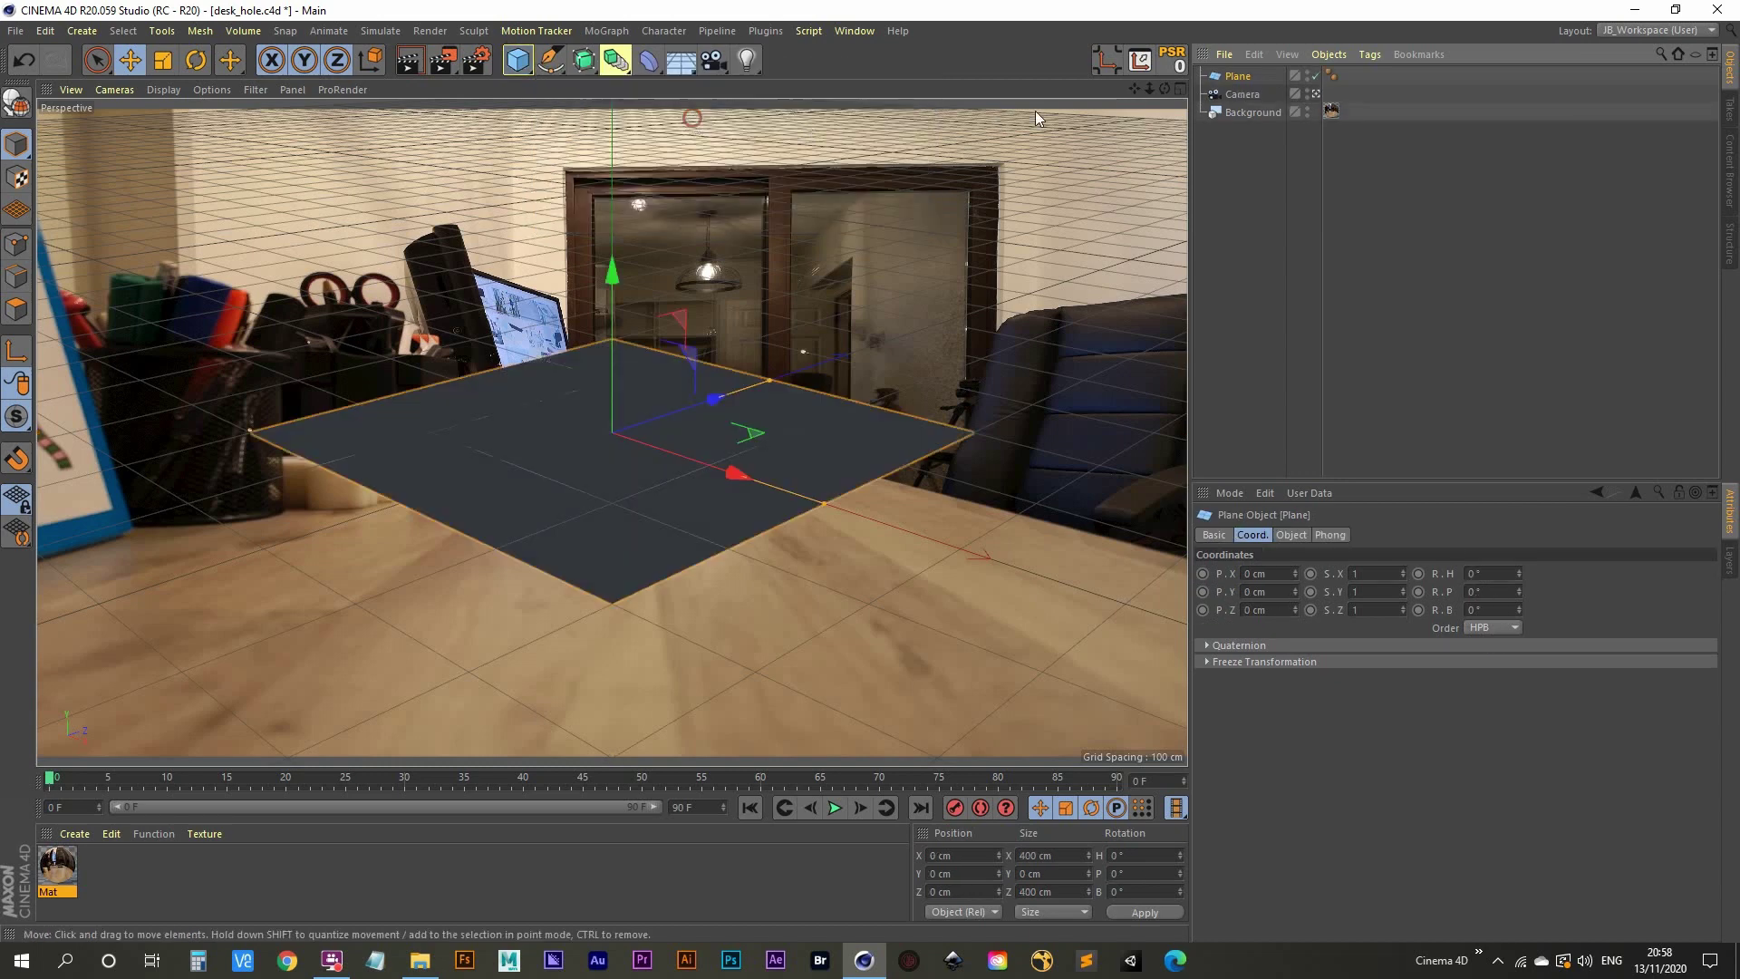
double_click(1241, 75)
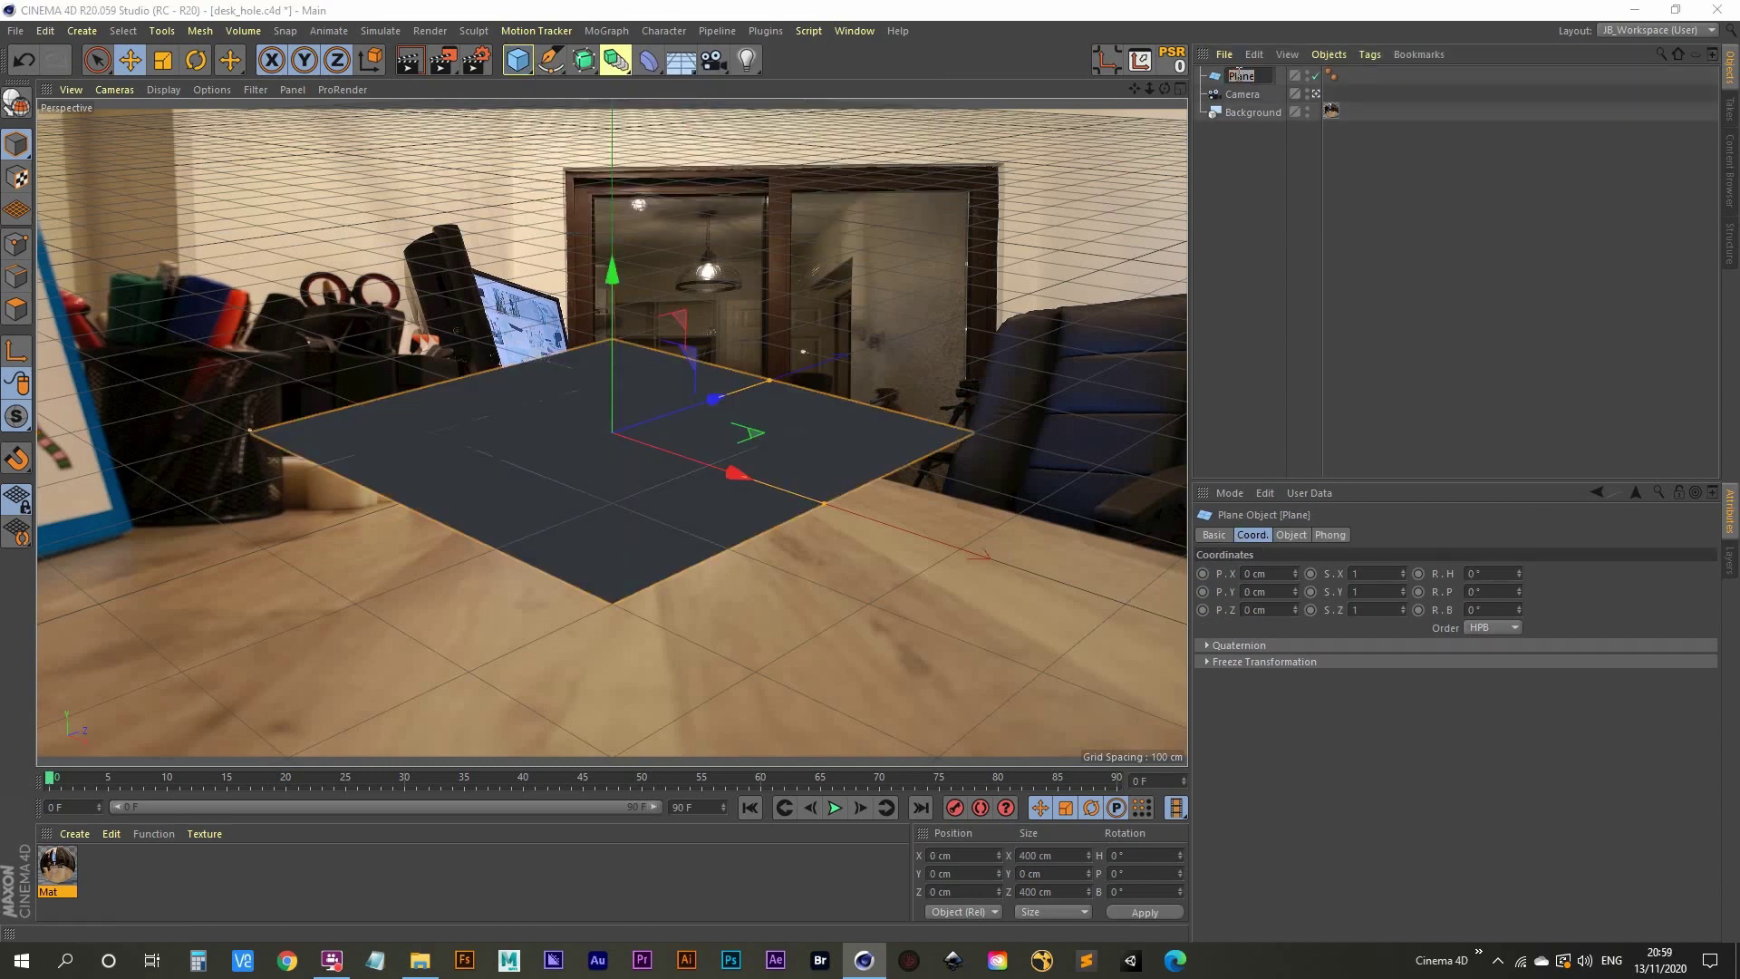
text(Desk)
key(Return)
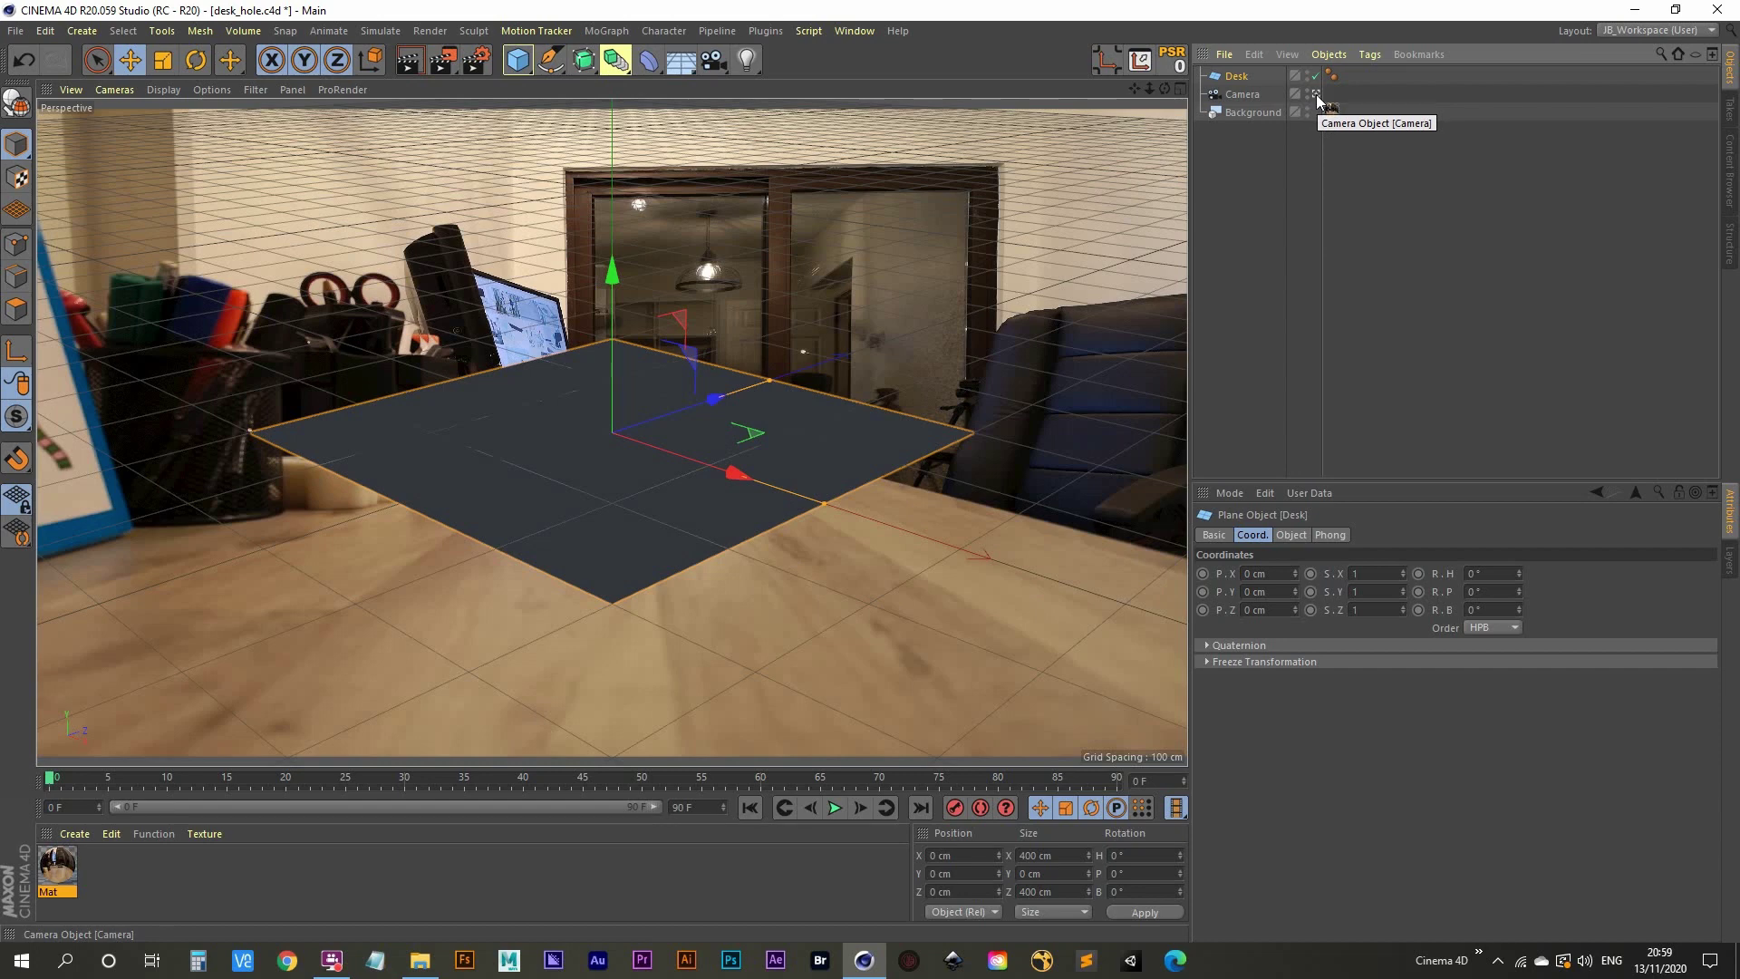
Fit the Desk plane to the photographed desktop: about 572.5 × 573.4 cm at X 144.546 cm.
alt+drag(684, 477, 766, 541)
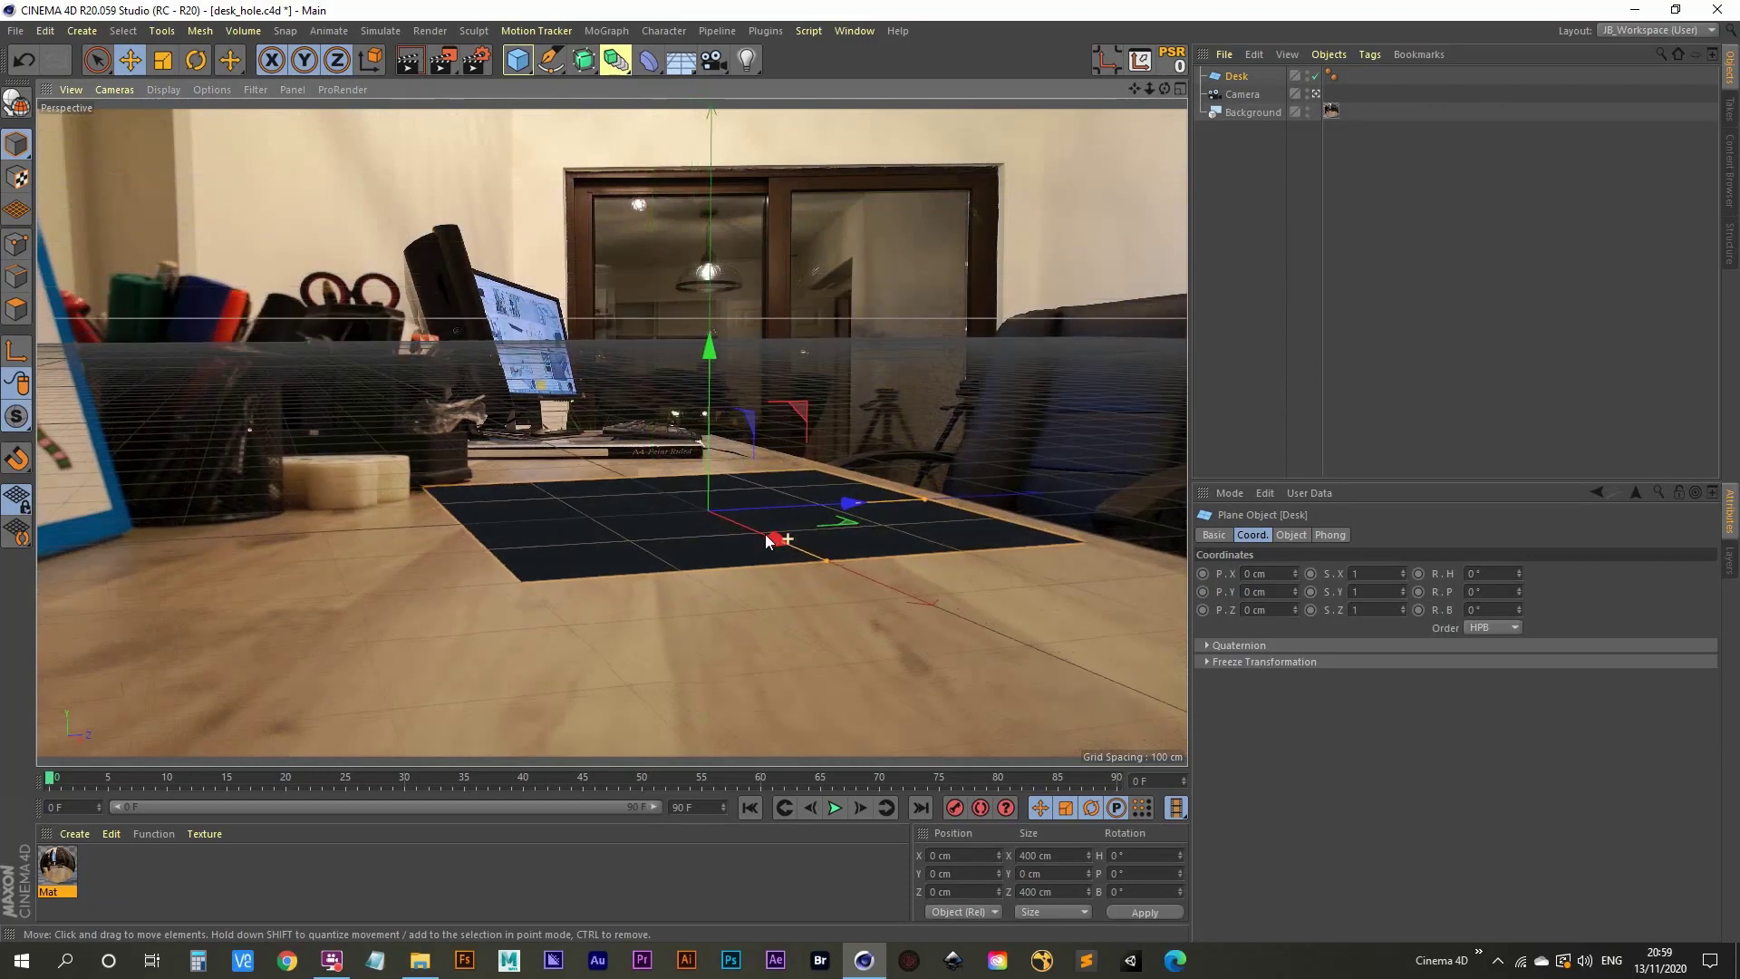
alt+drag(877, 504, 979, 498)
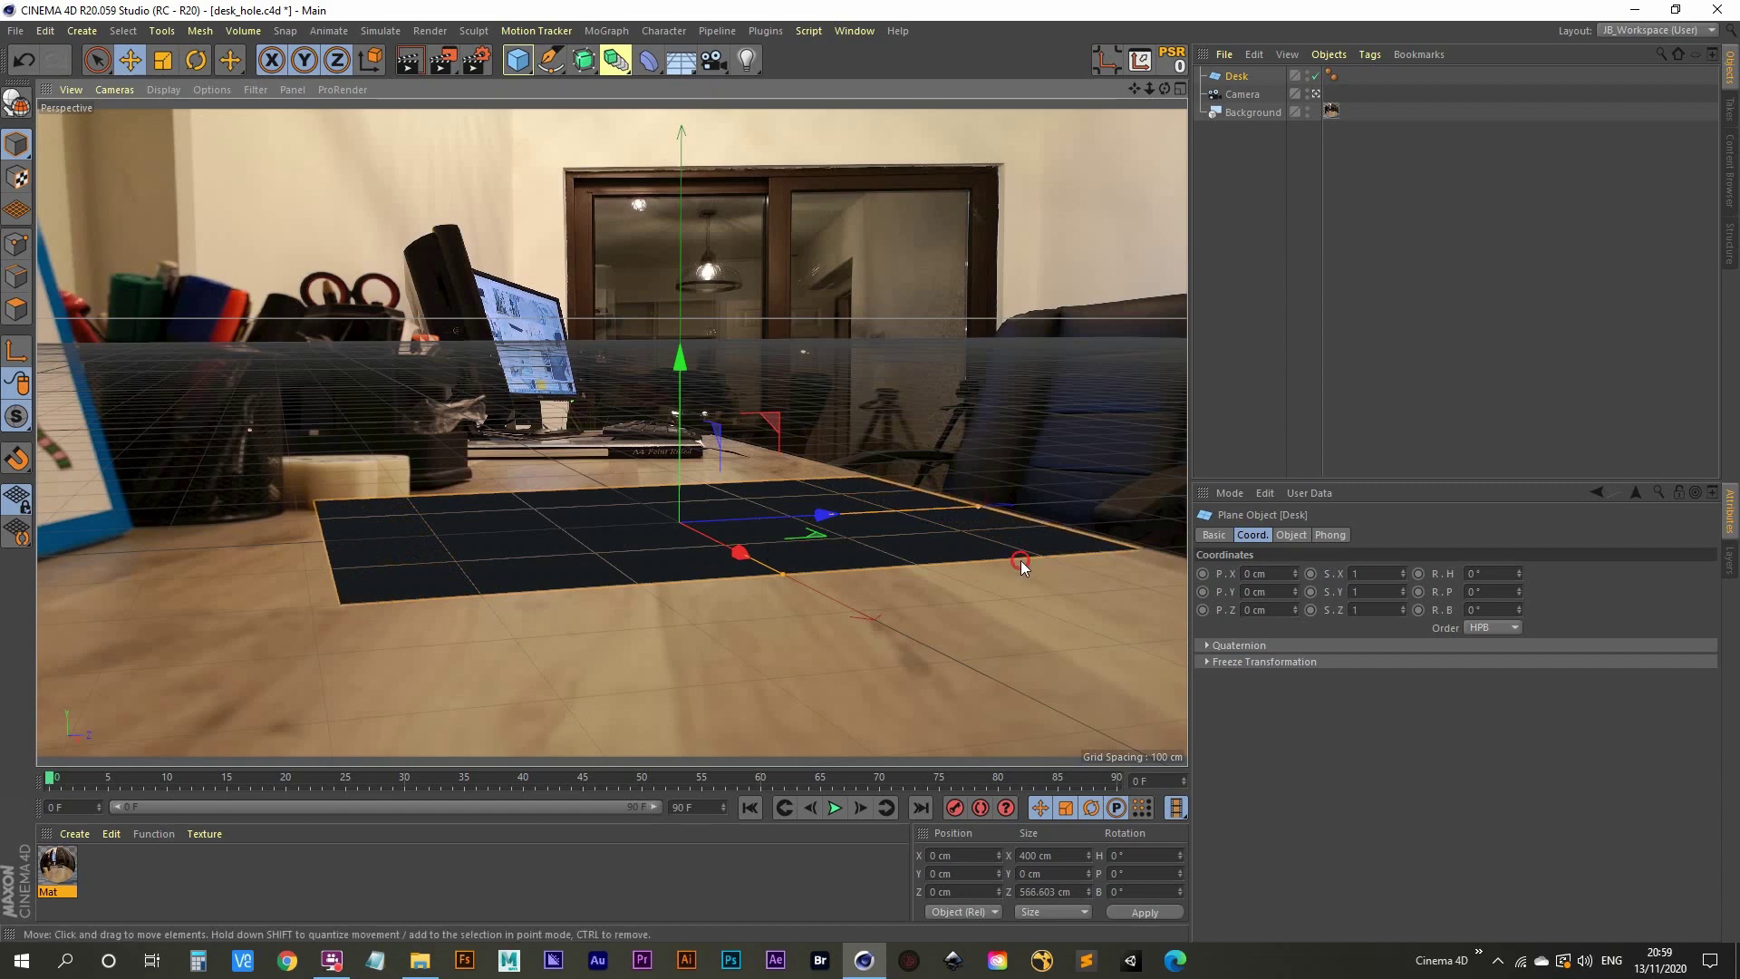
alt+drag(1021, 560, 1025, 562)
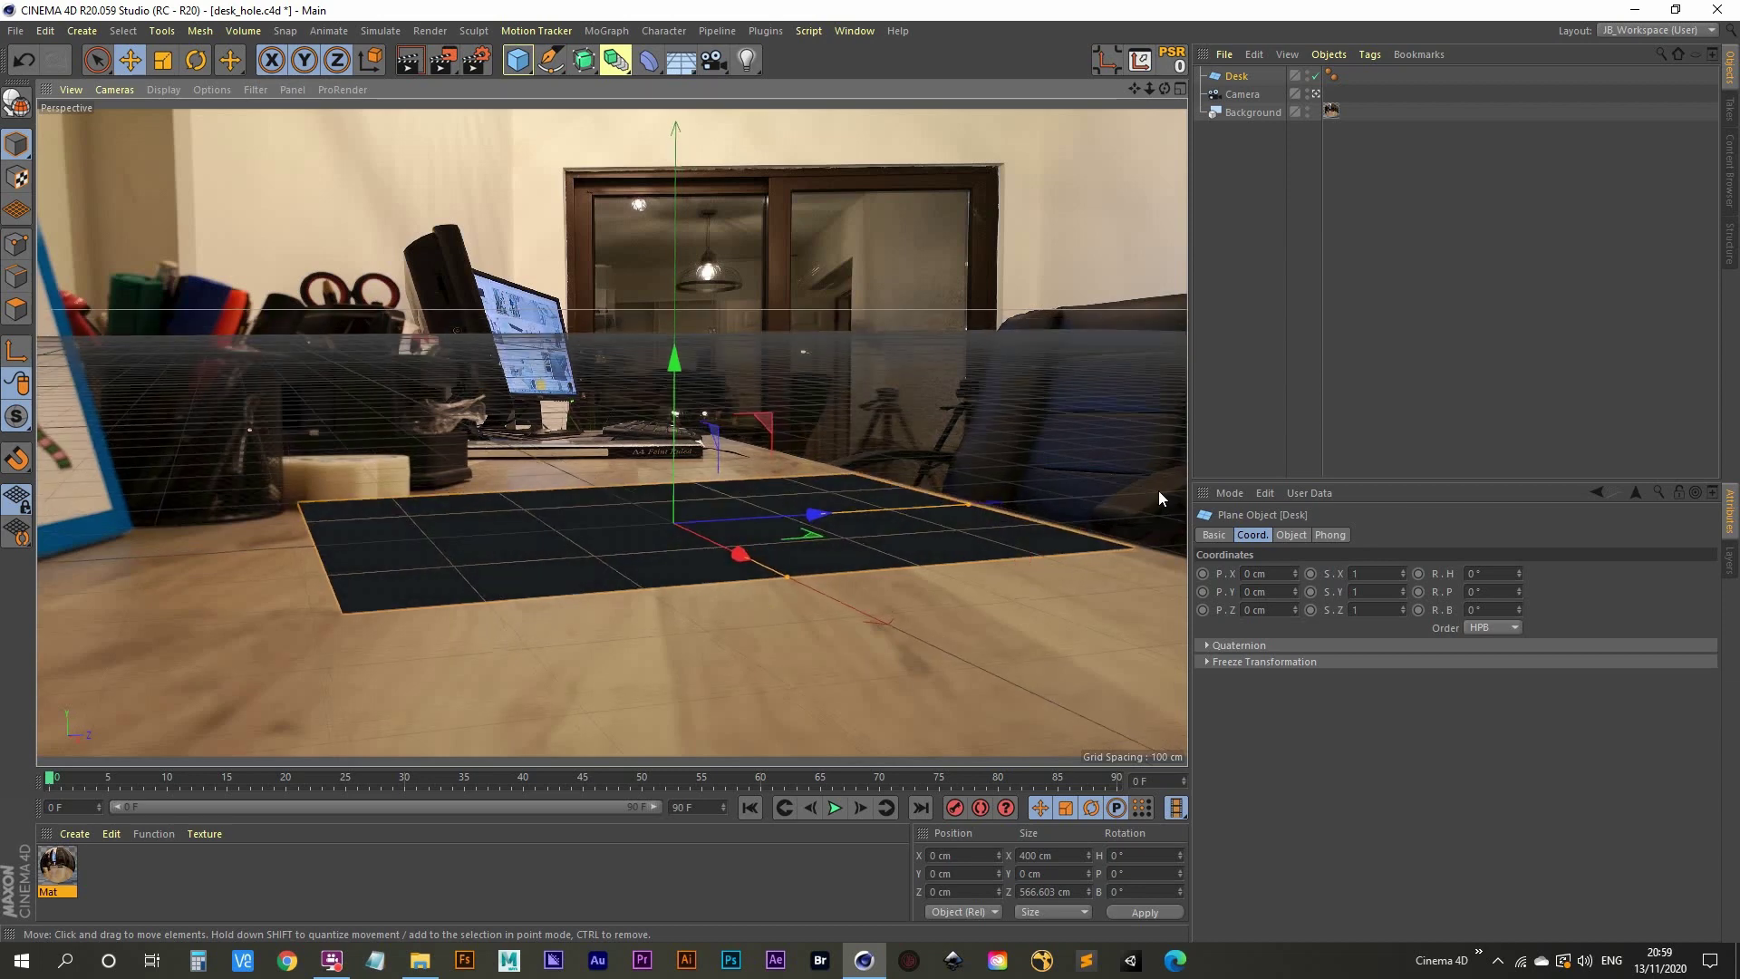
drag(734, 560, 707, 726)
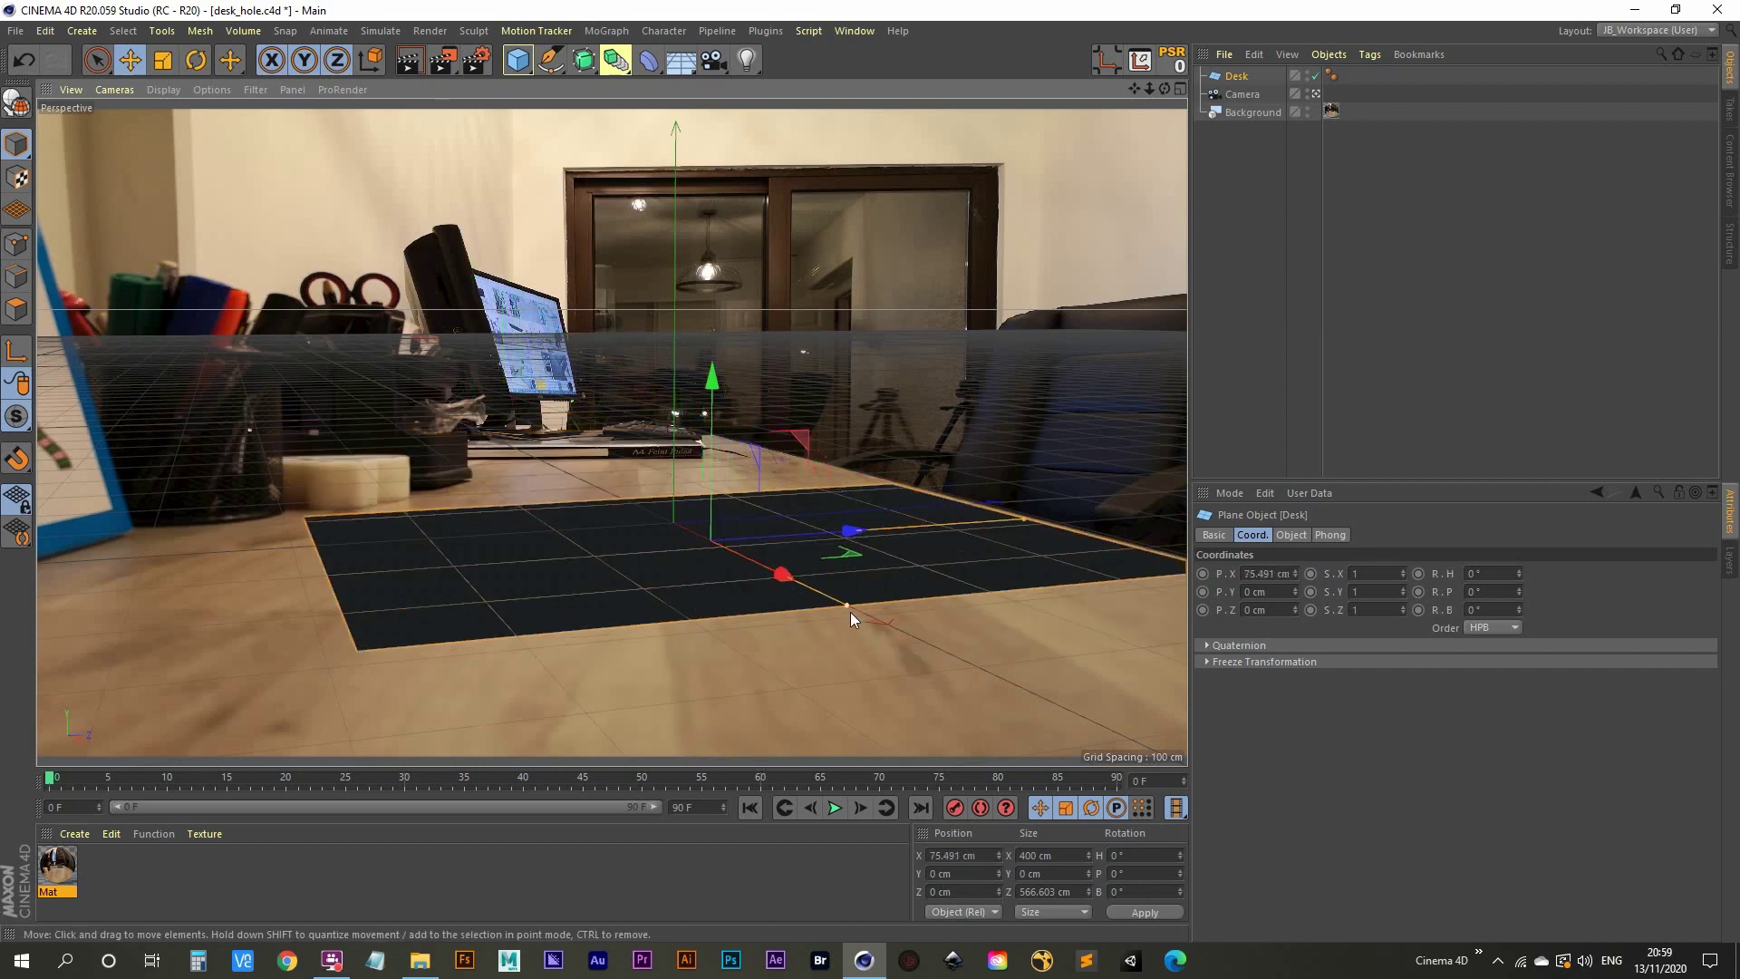
drag(906, 640, 943, 666)
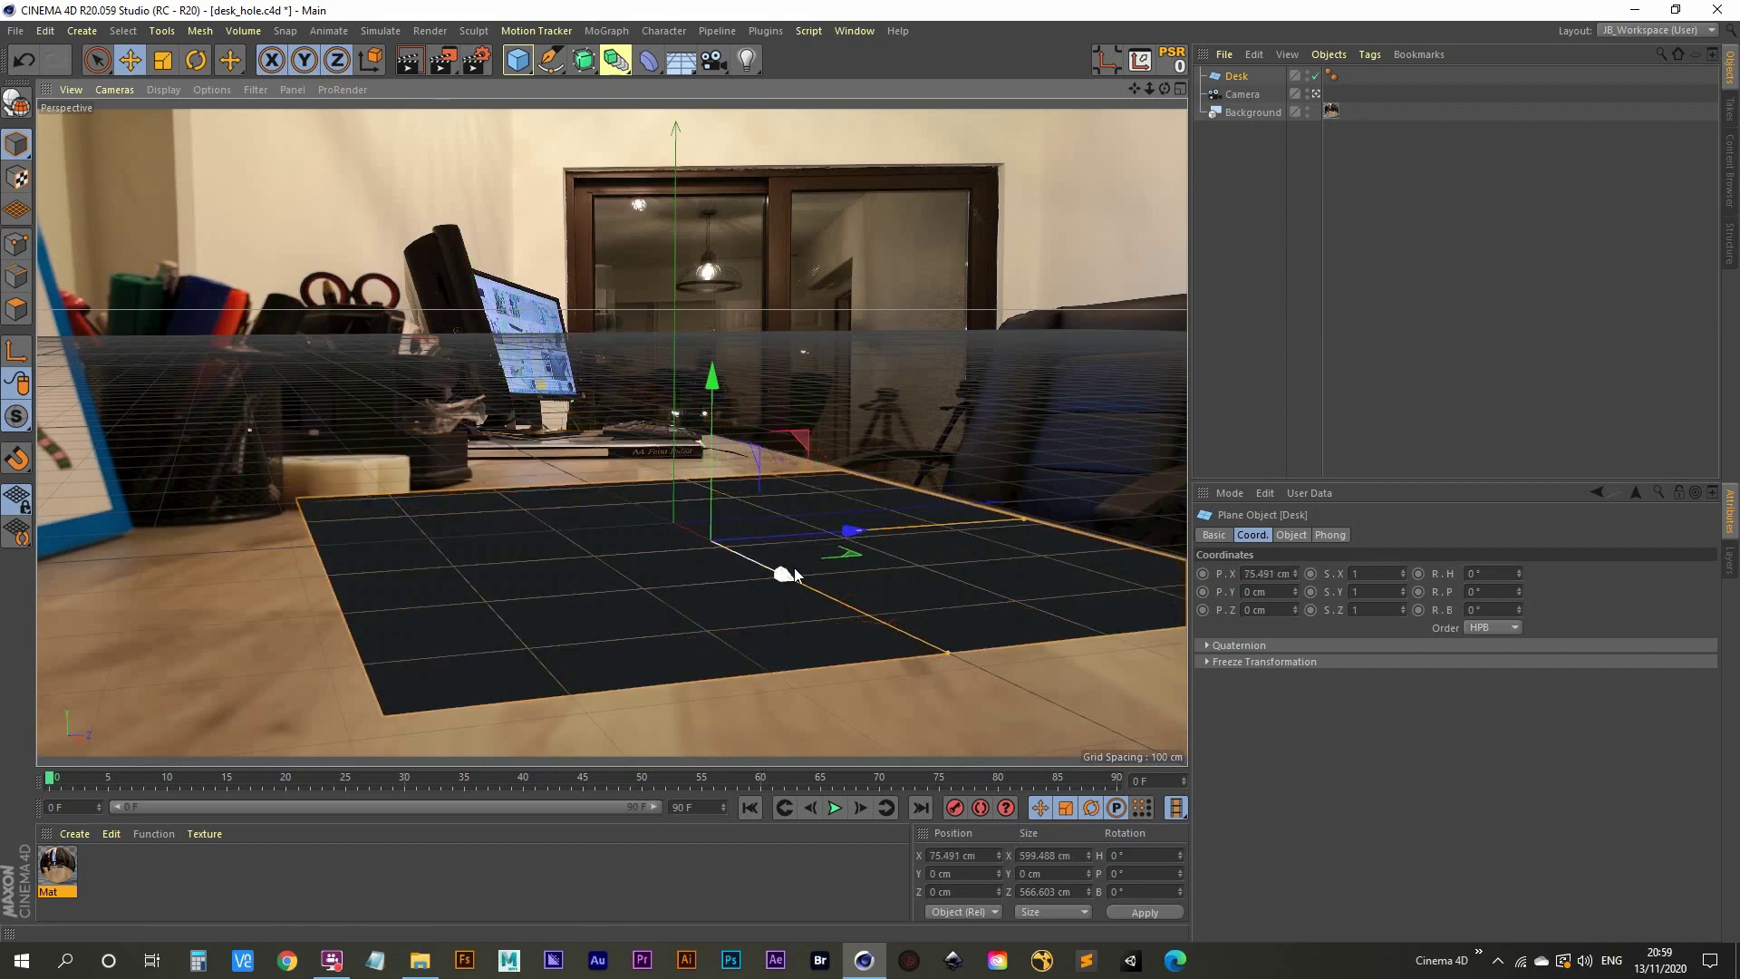
drag(794, 567, 1168, 548)
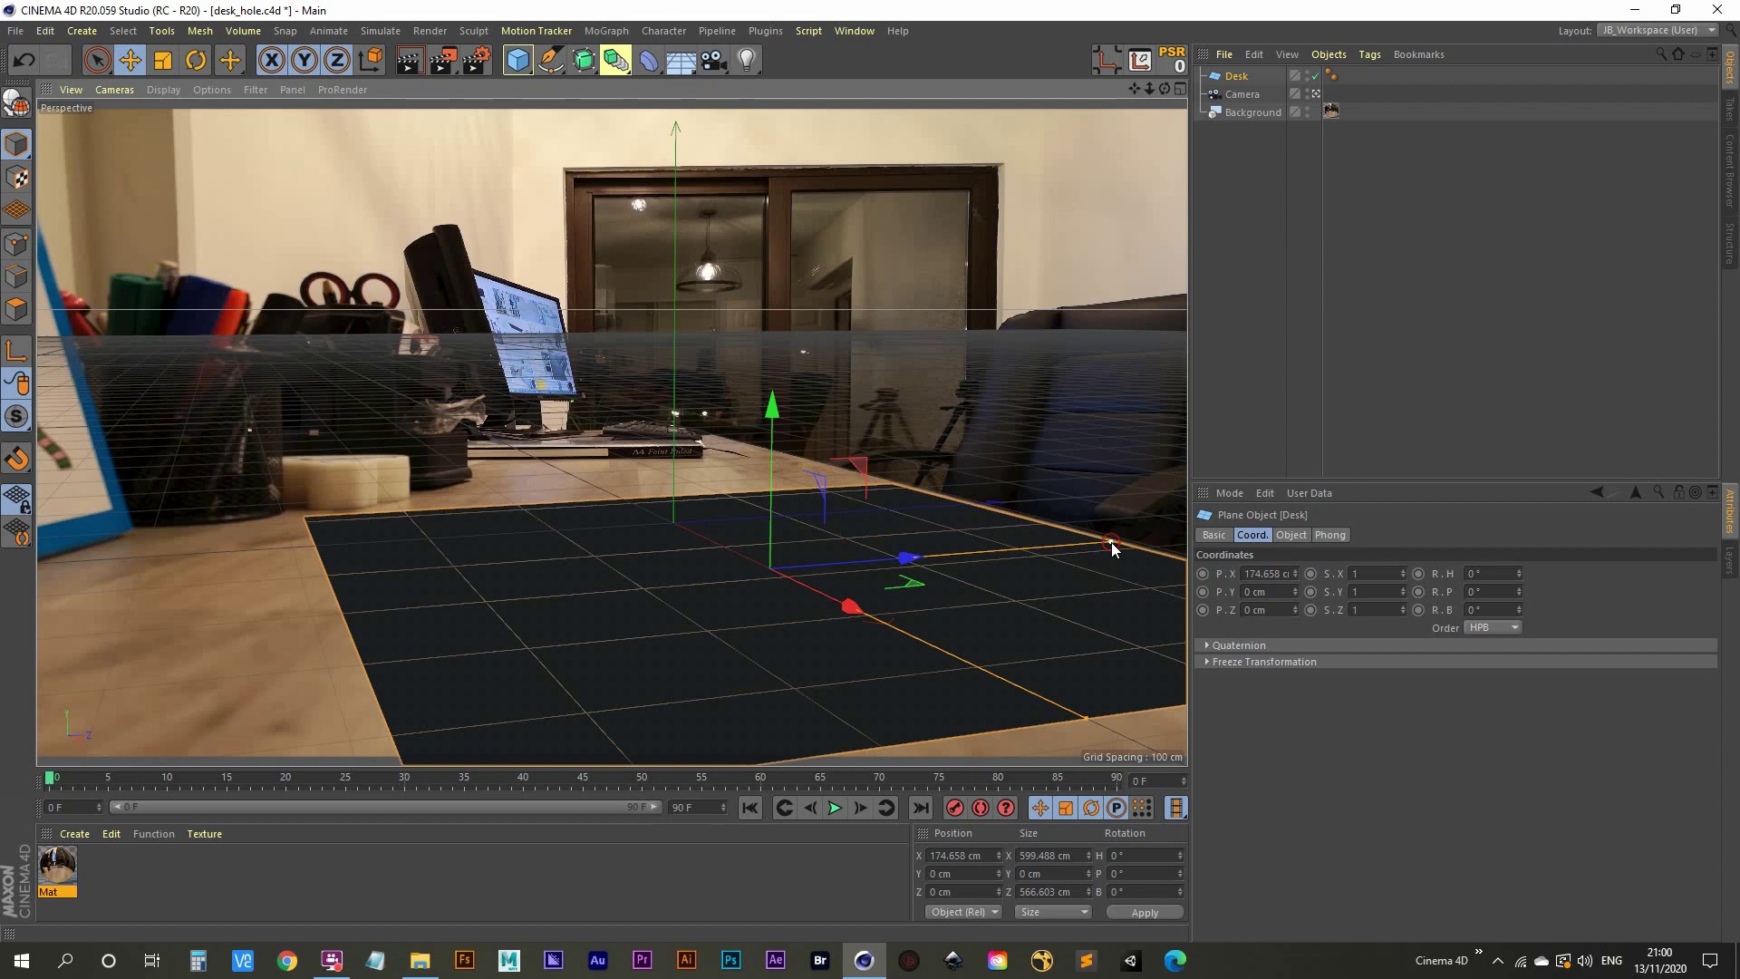
drag(1111, 542, 1115, 538)
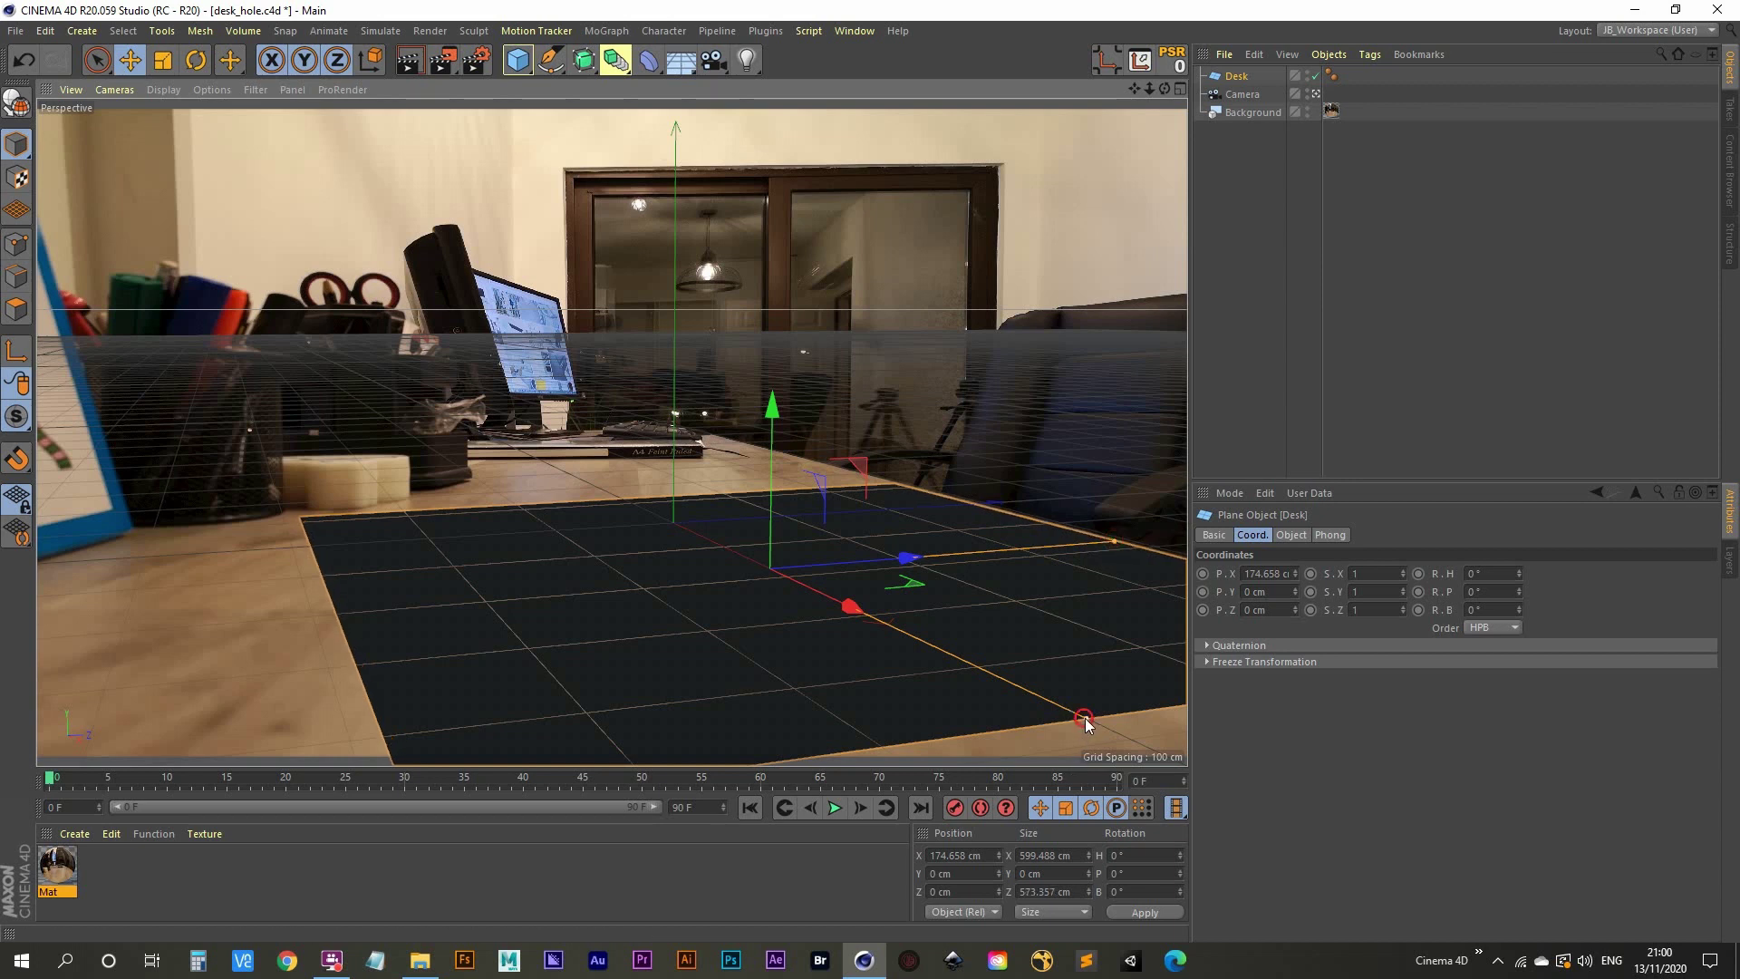
drag(1085, 718, 1139, 752)
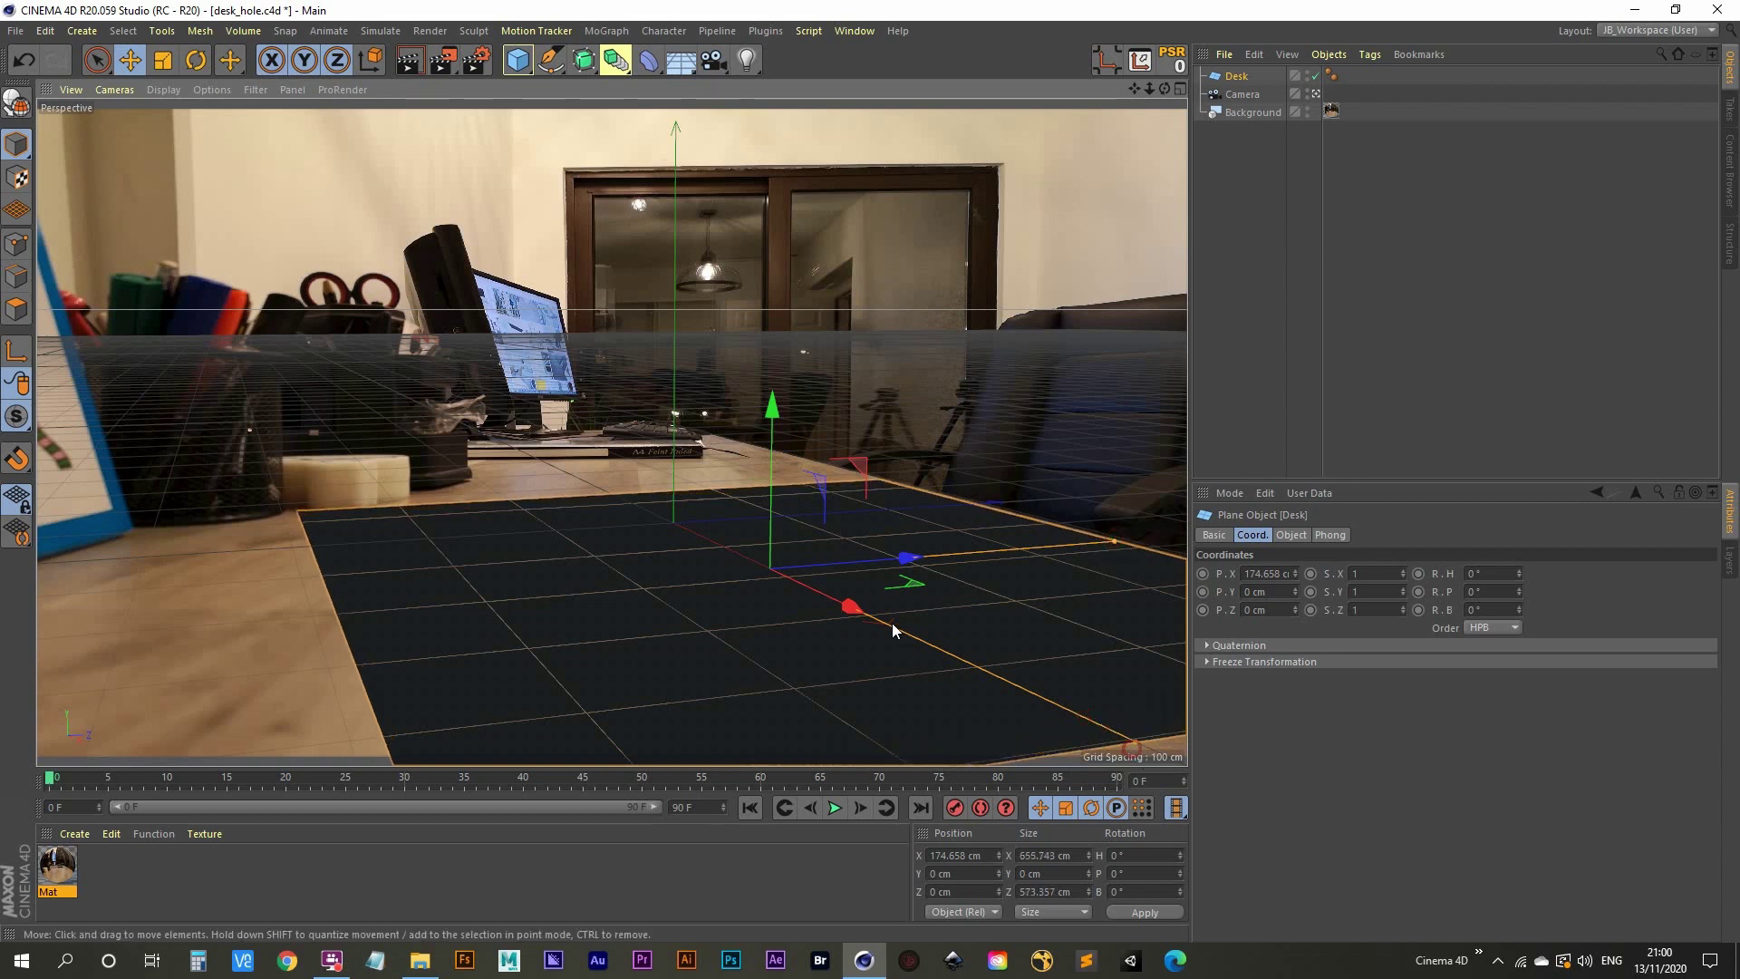
mouse_move(852, 607)
mouse_down()
mouse_move(971, 706)
mouse_move(742, 564)
mouse_move(850, 639)
mouse_move(837, 626)
mouse_up()
drag(1117, 731, 1040, 699)
drag(835, 602, 823, 600)
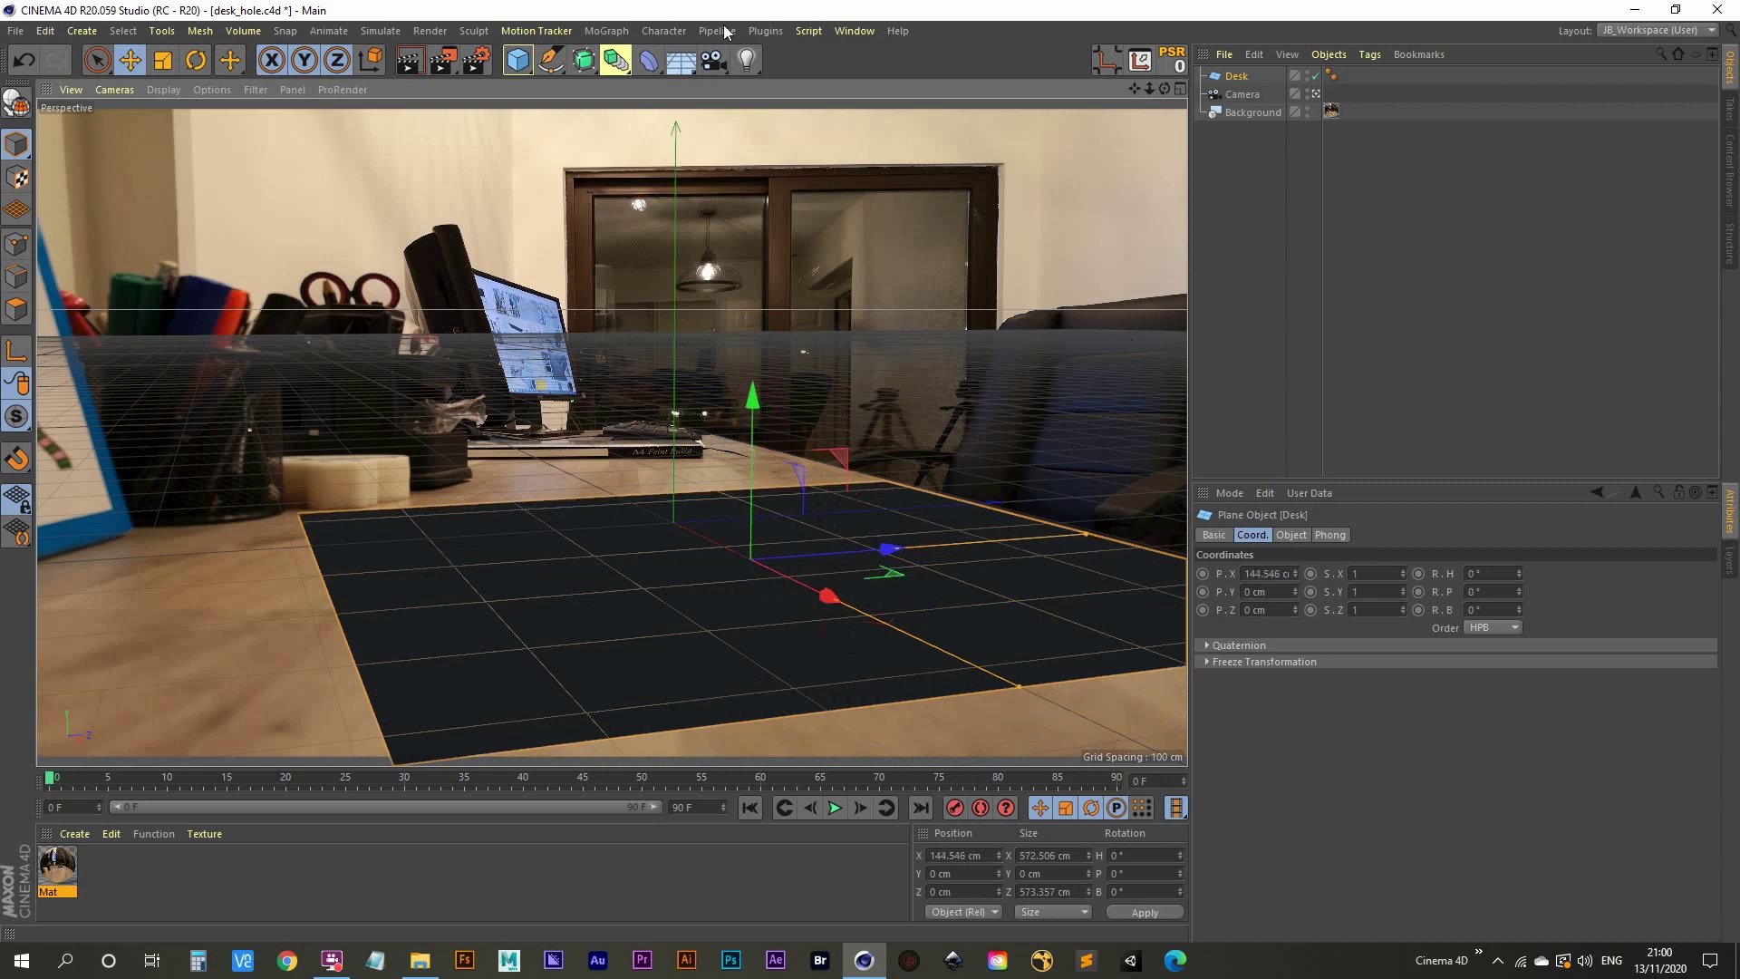
Add a Cylinder inside a new Boole and put the Desk plane in the Boole with it.
click(522, 63)
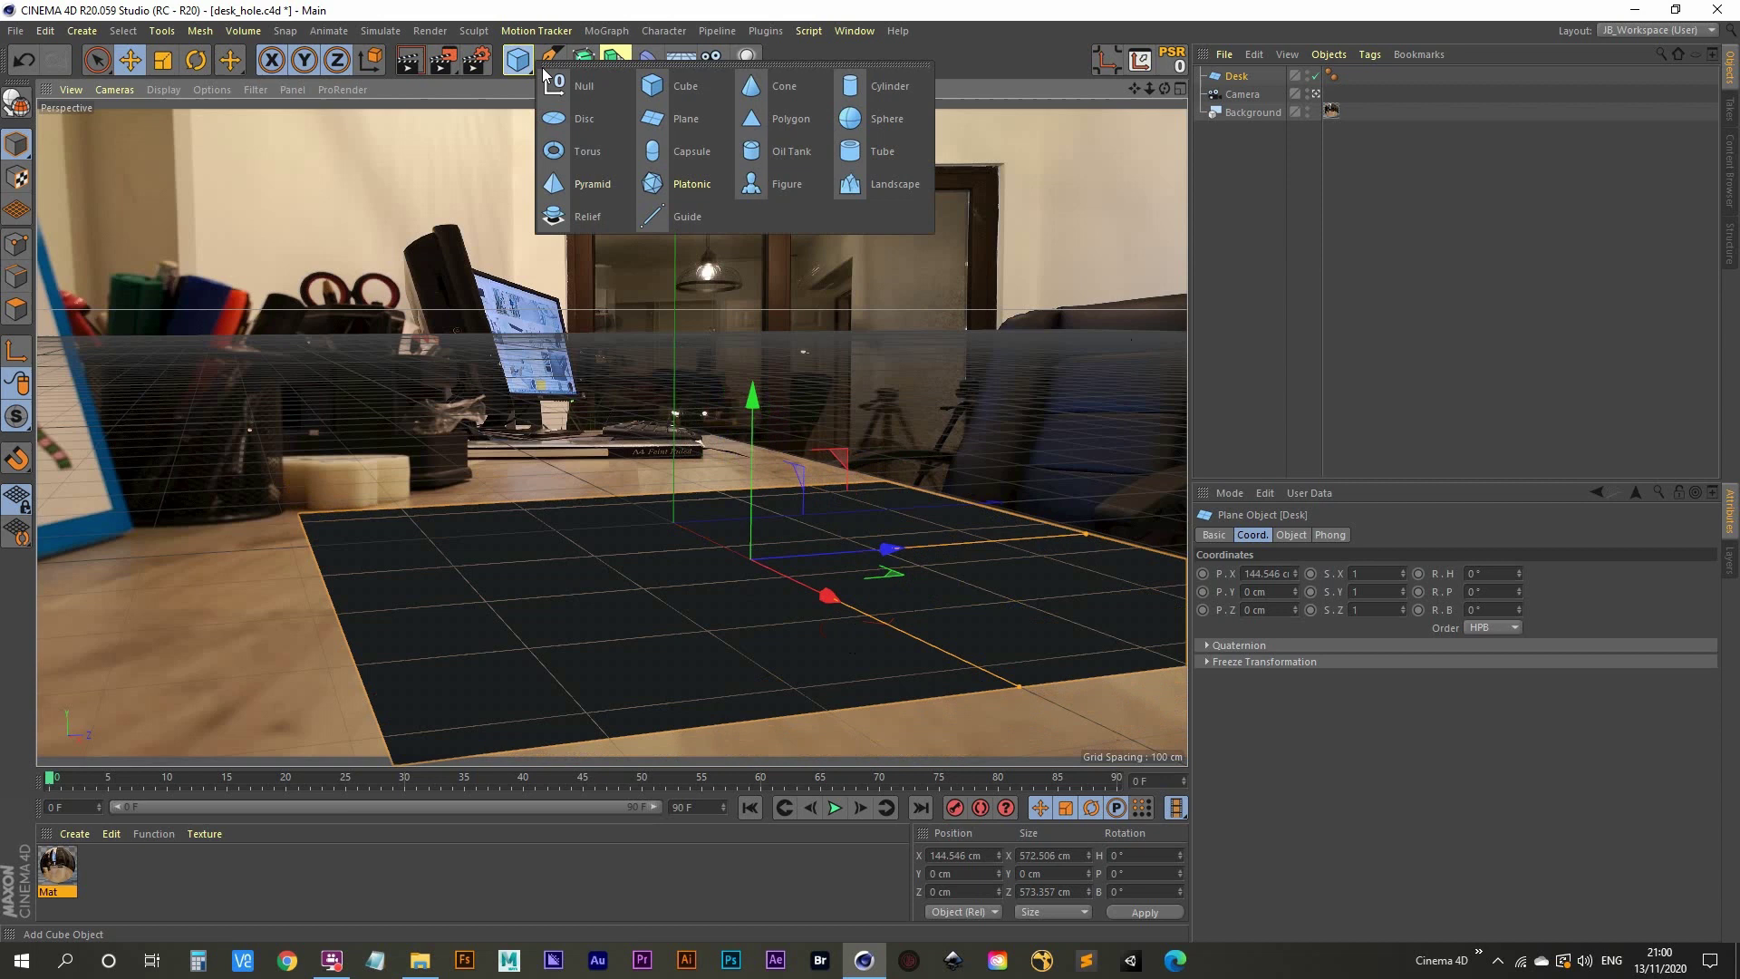
click(891, 89)
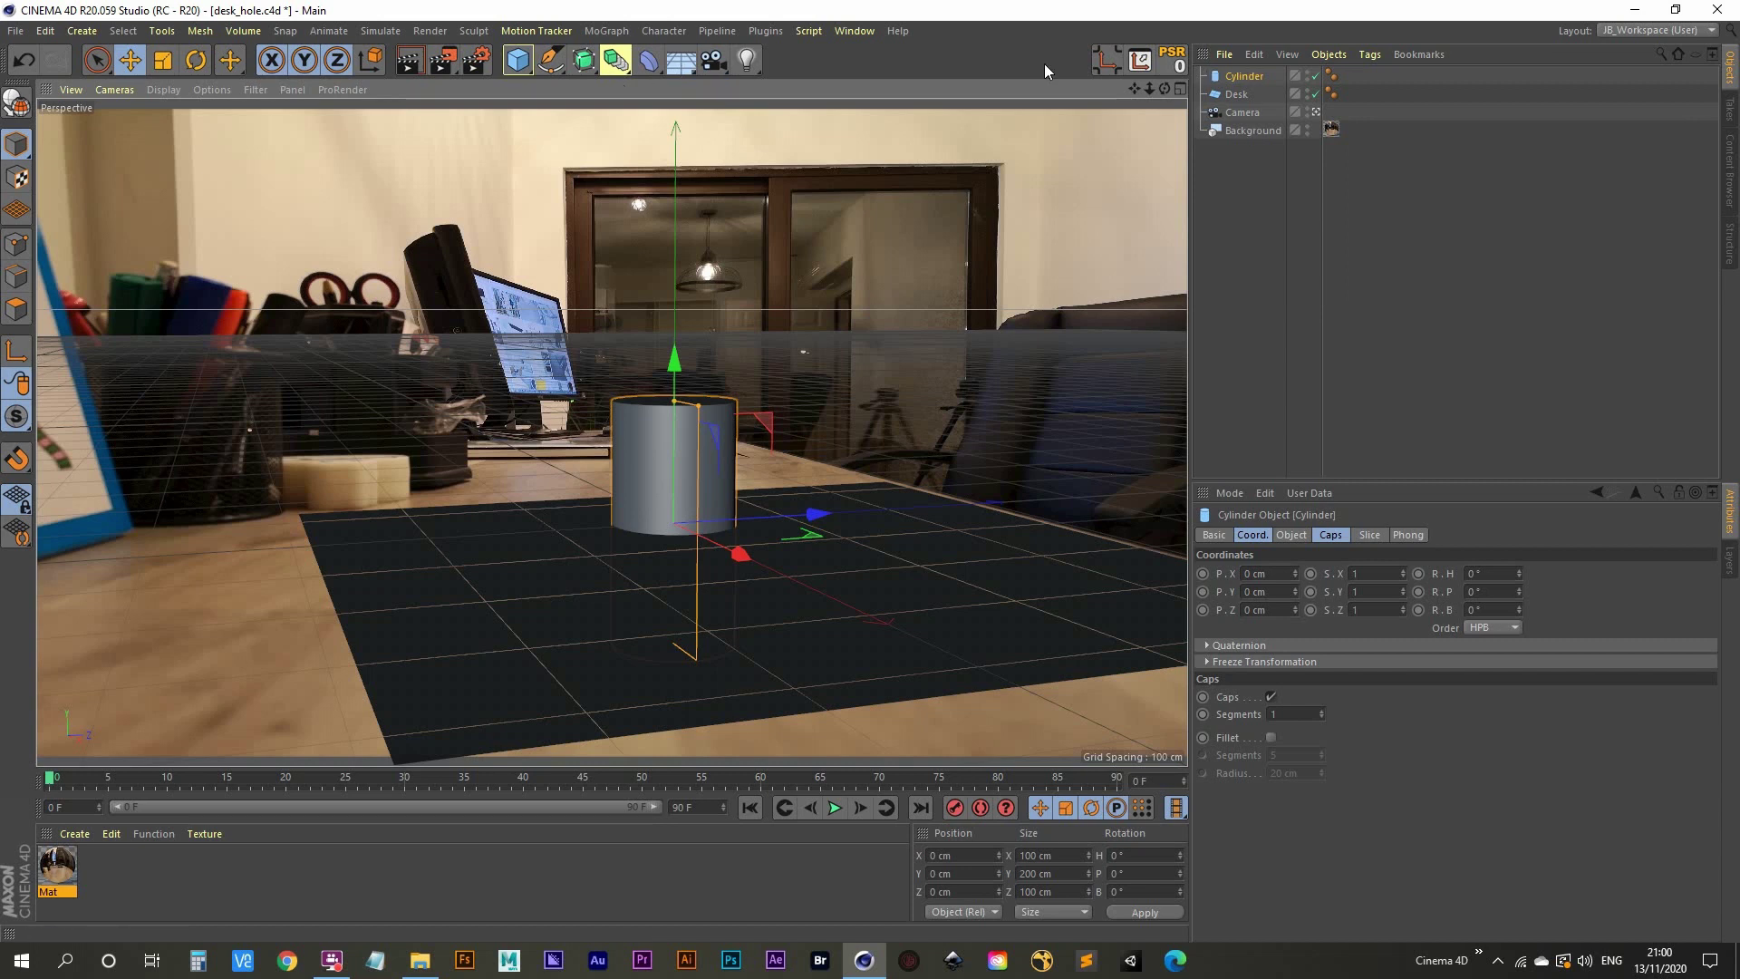
click(615, 65)
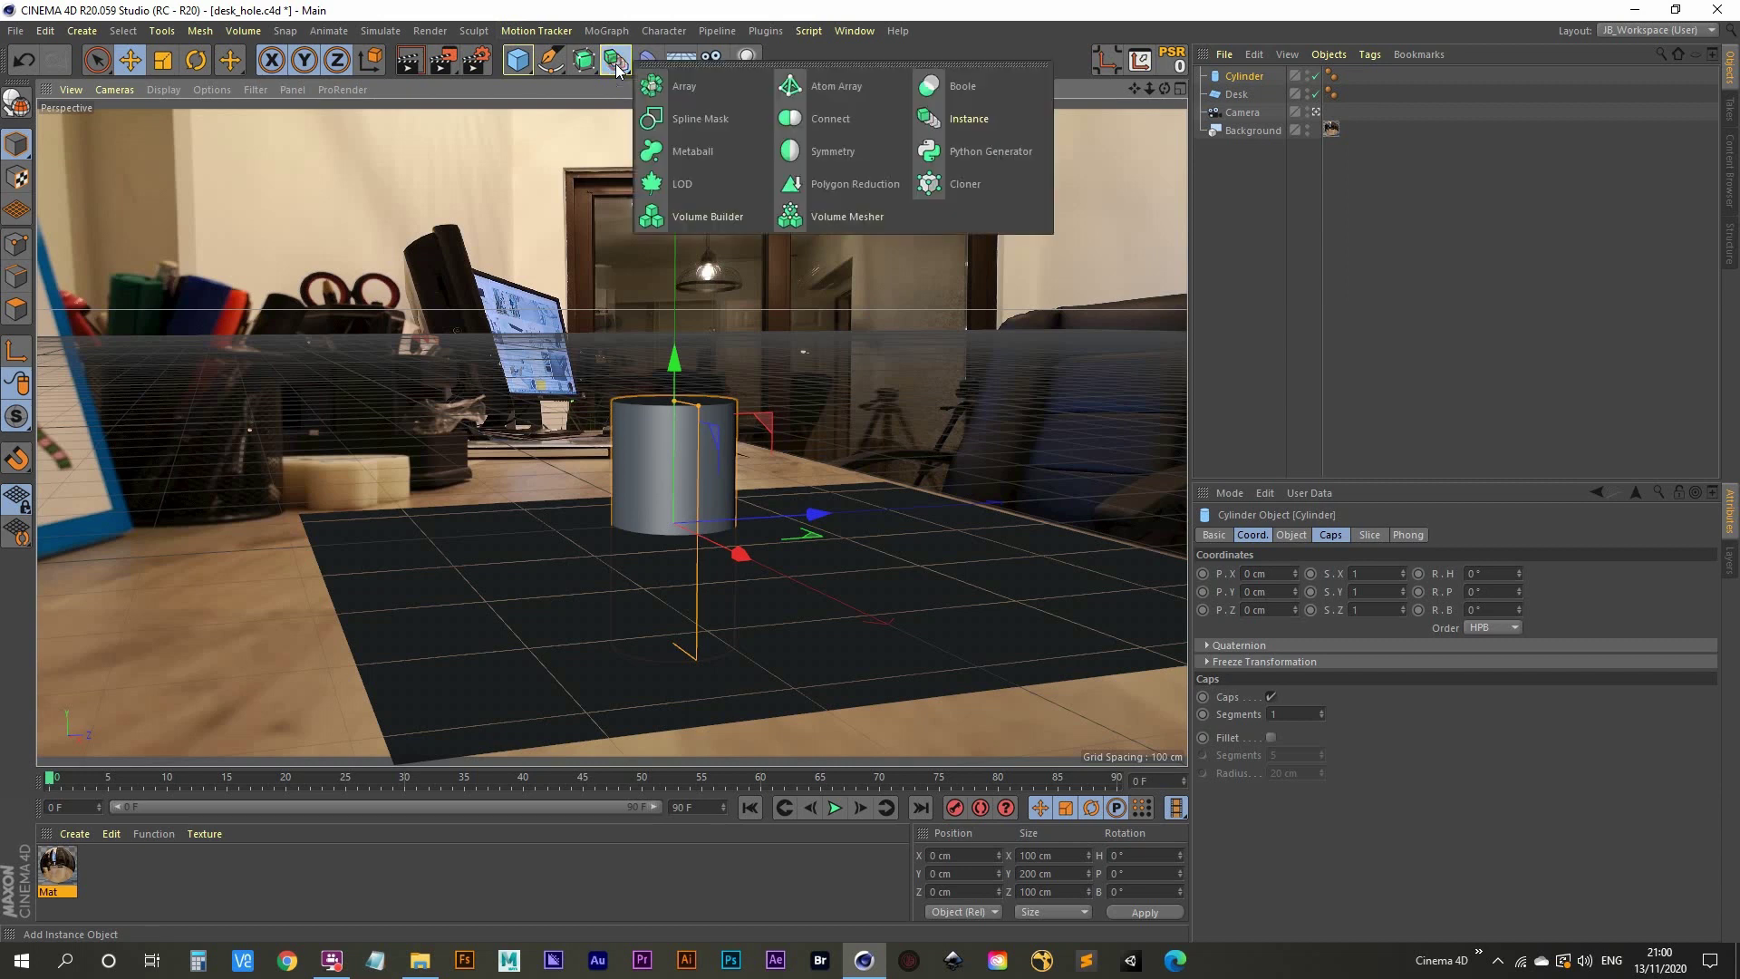
alt+click(992, 85)
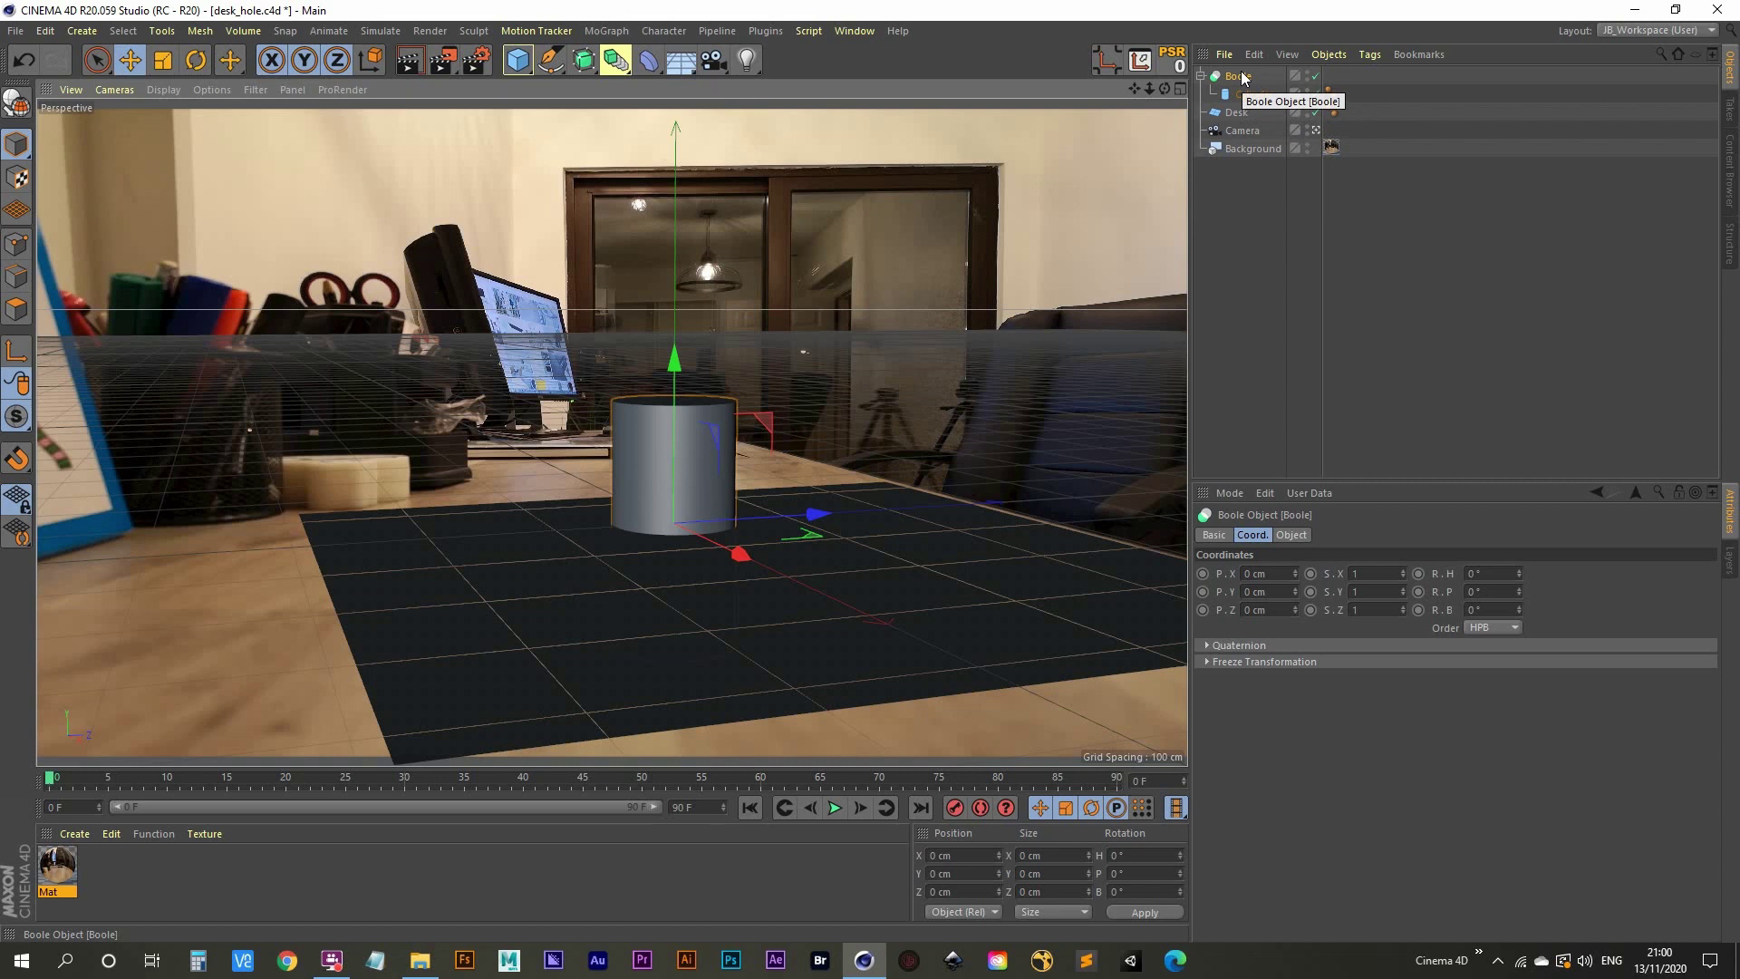
drag(1238, 113, 1255, 89)
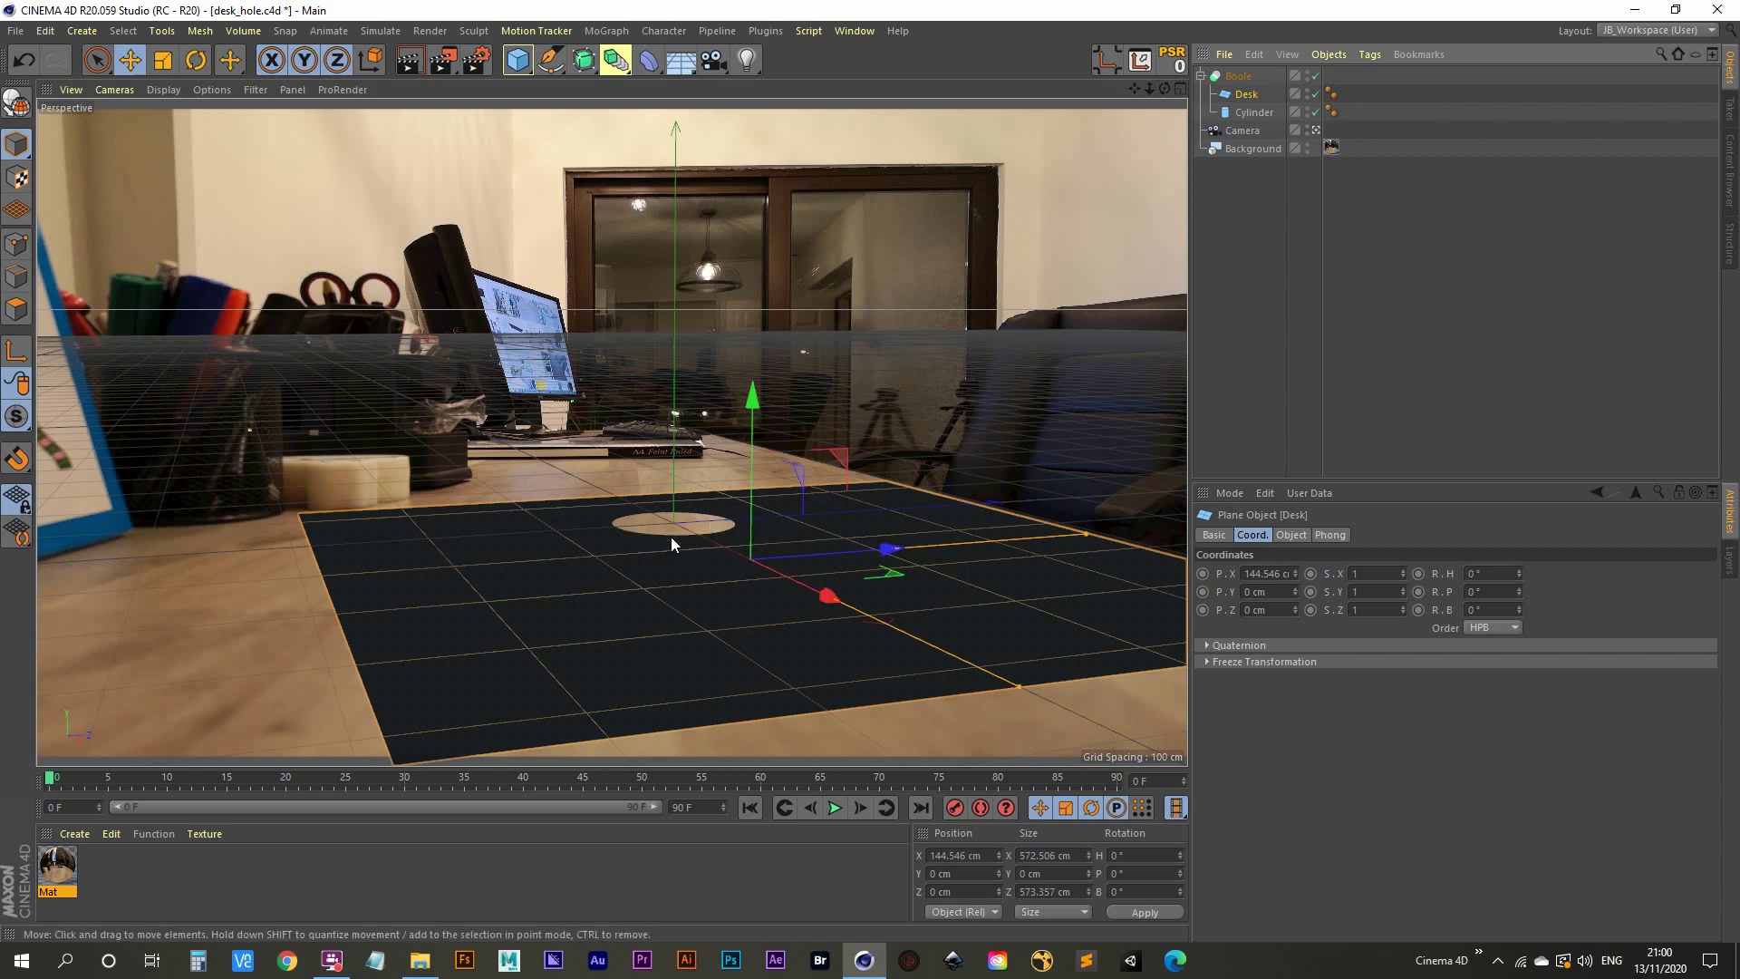
click(1251, 96)
Add a second Cylinder with its caps switched off.
click(530, 69)
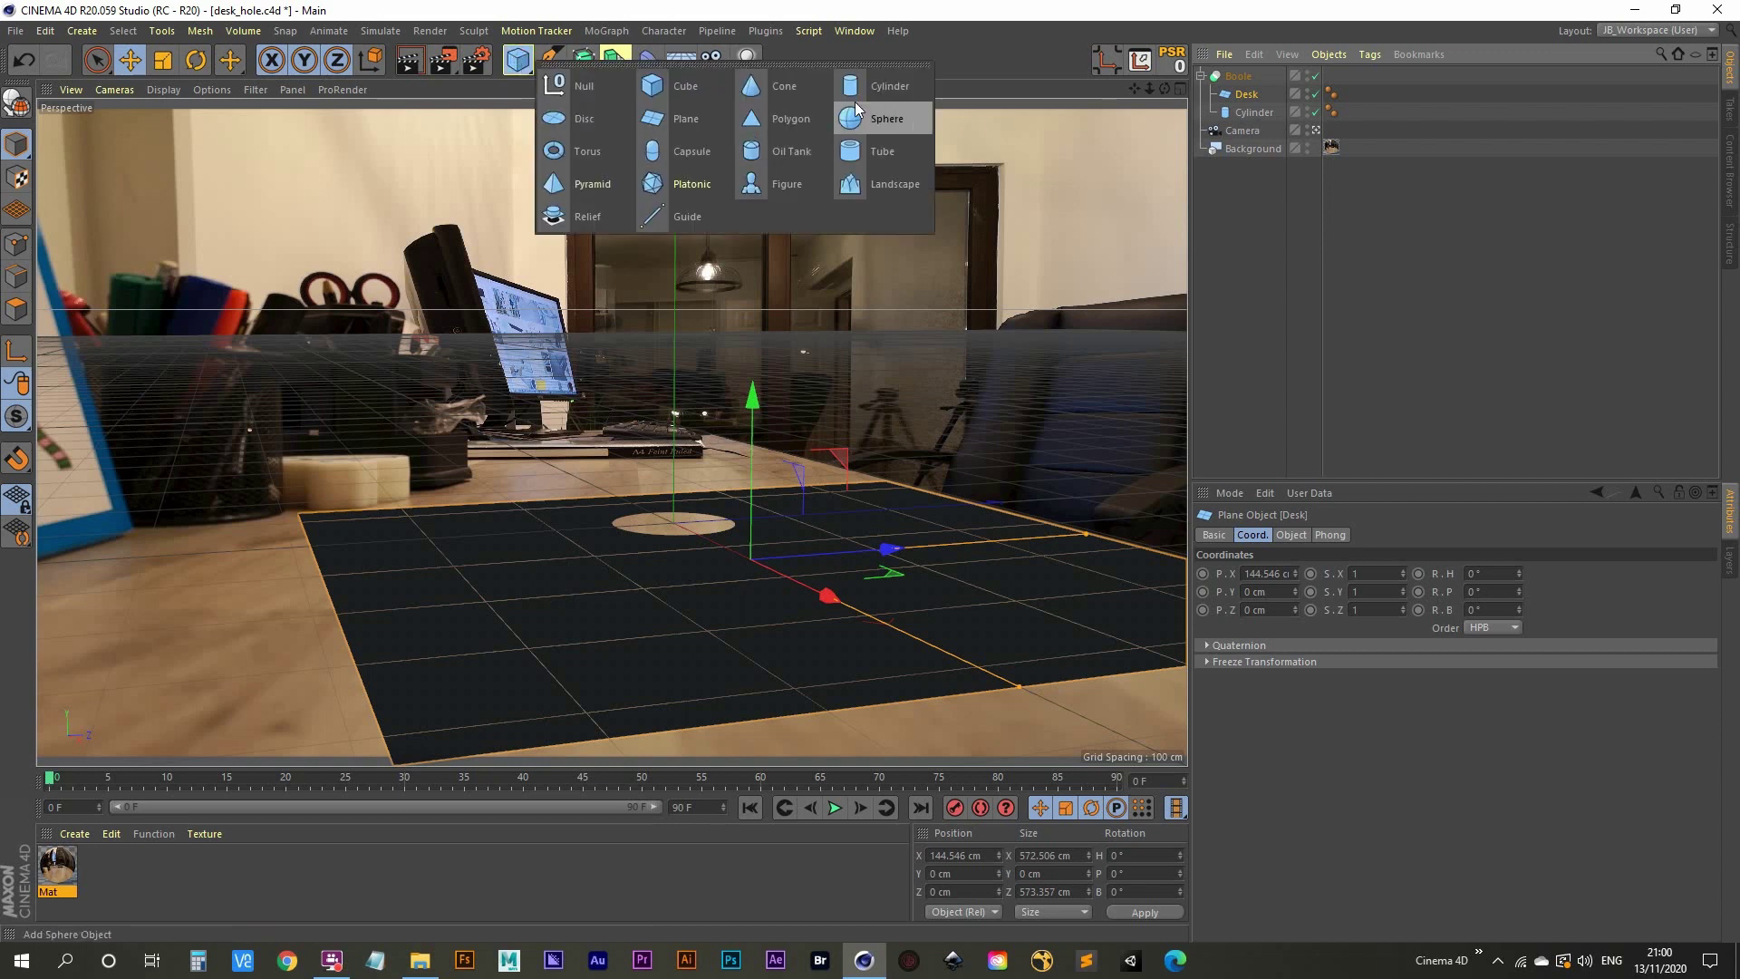
click(879, 82)
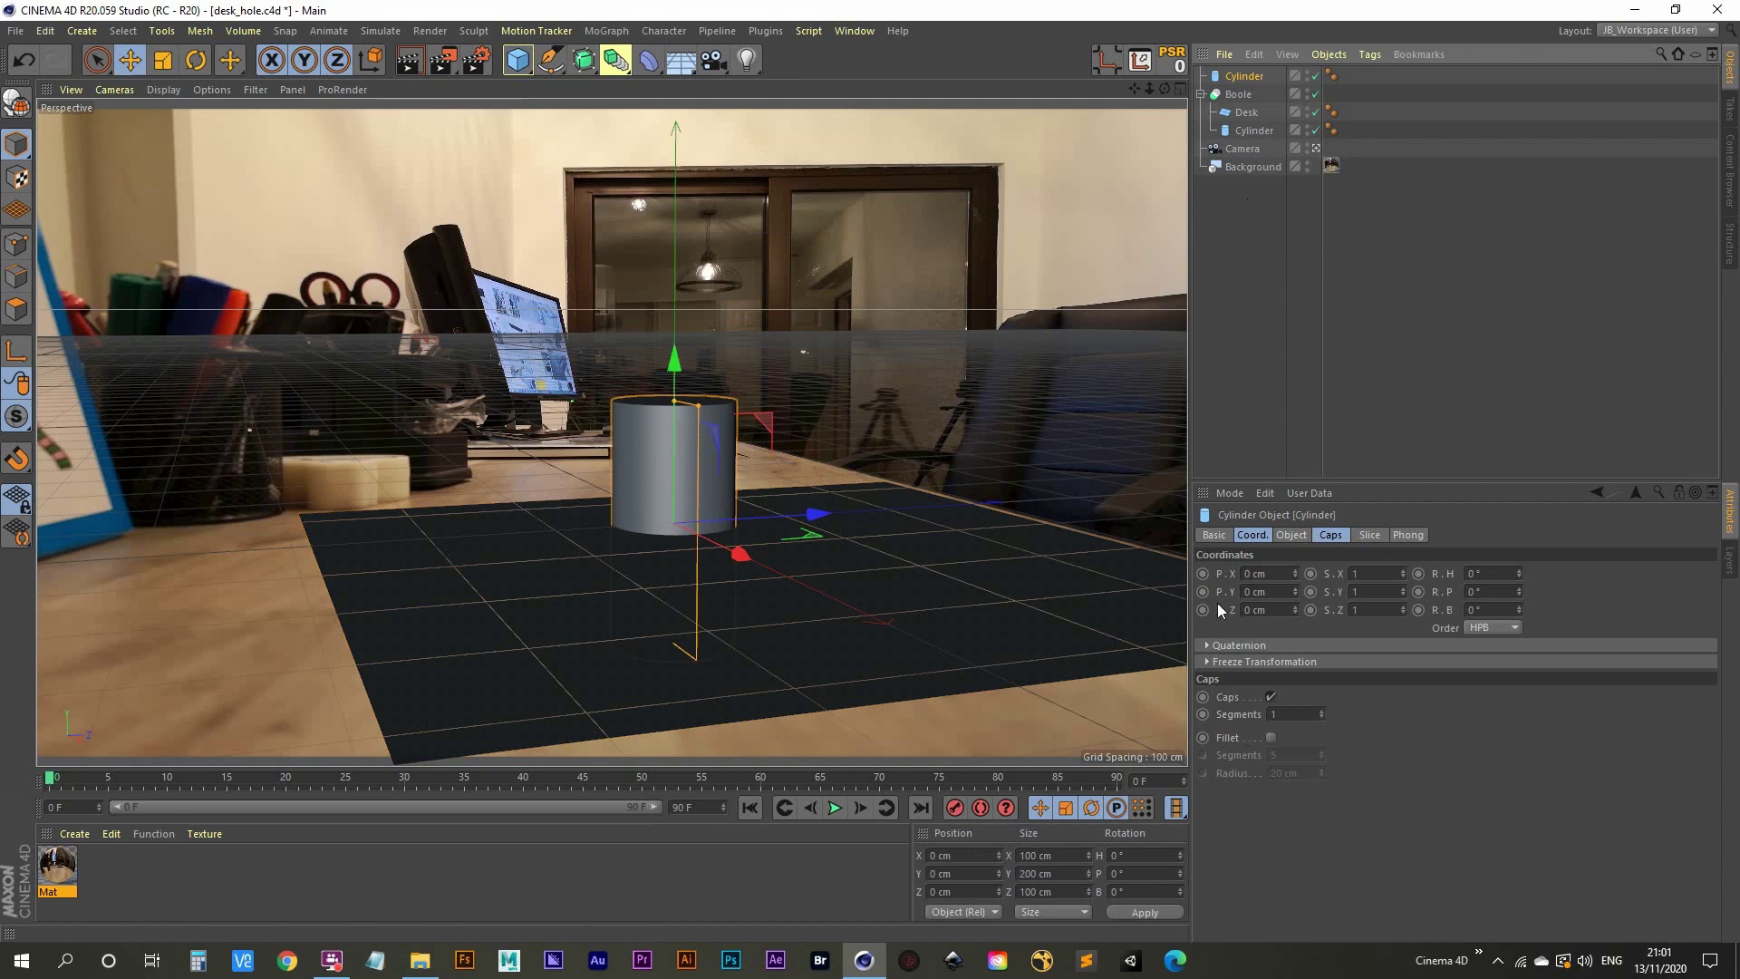
click(1336, 534)
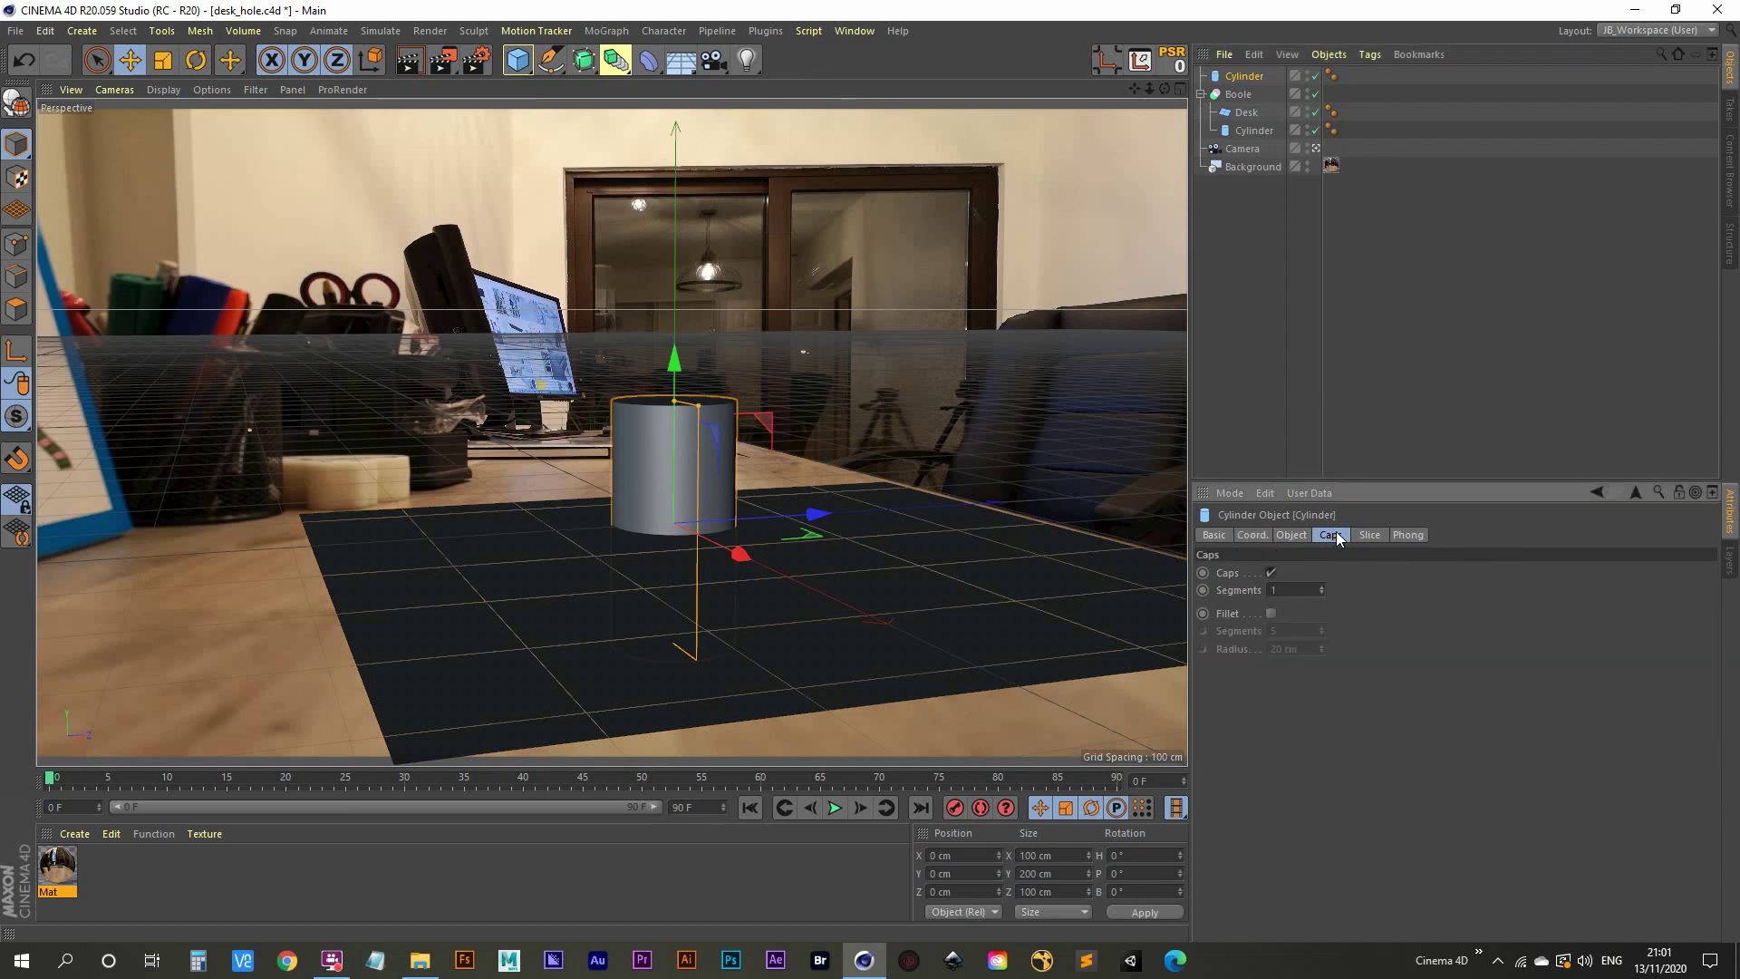
click(1271, 573)
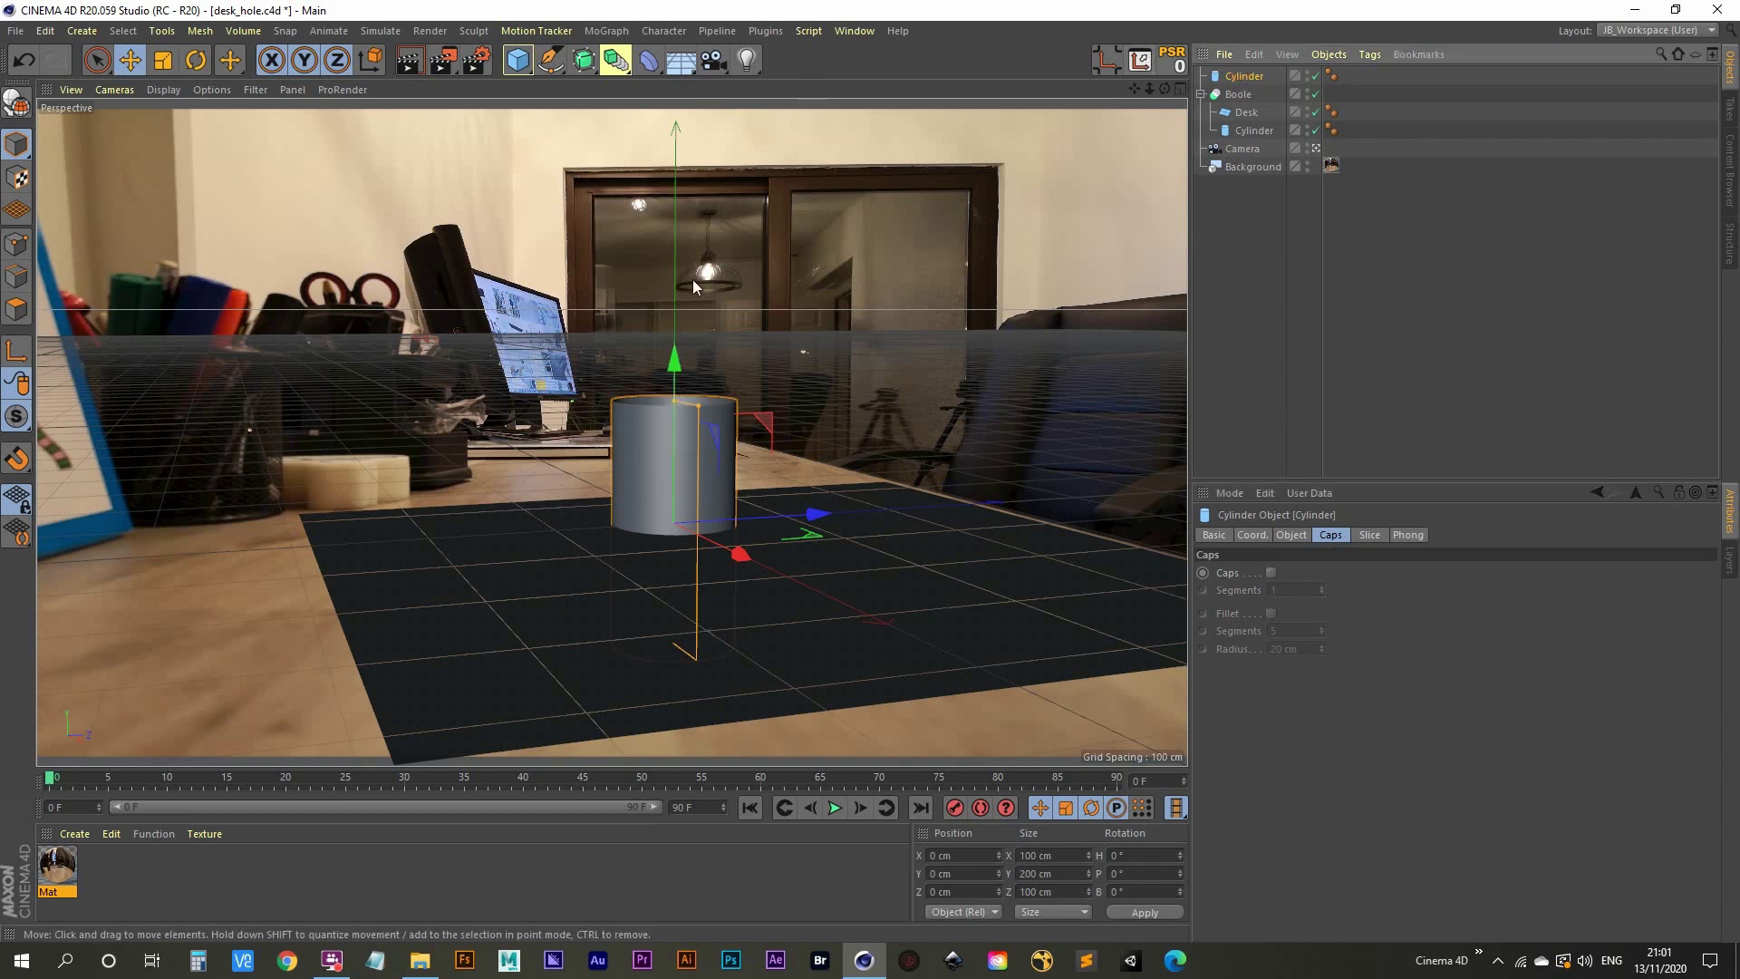
Sink the capless cylinder to Y -48.285 cm and move it to the bottom of the object list.
drag(674, 363, 683, 463)
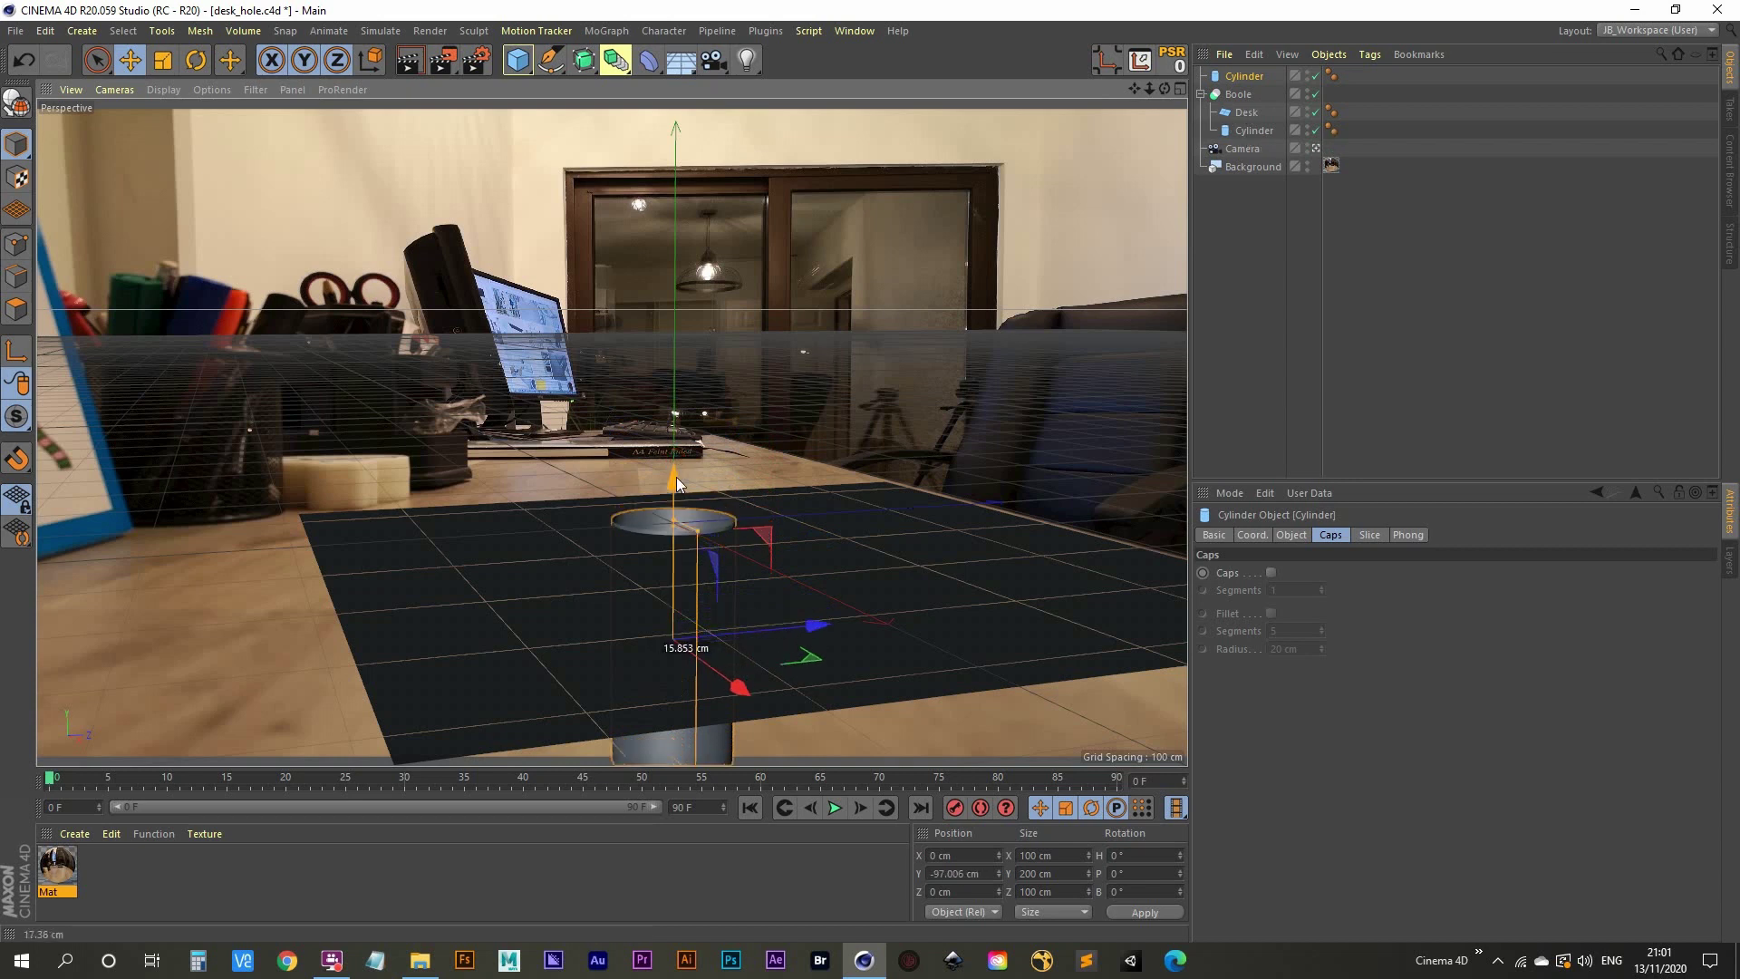
drag(676, 477, 676, 415)
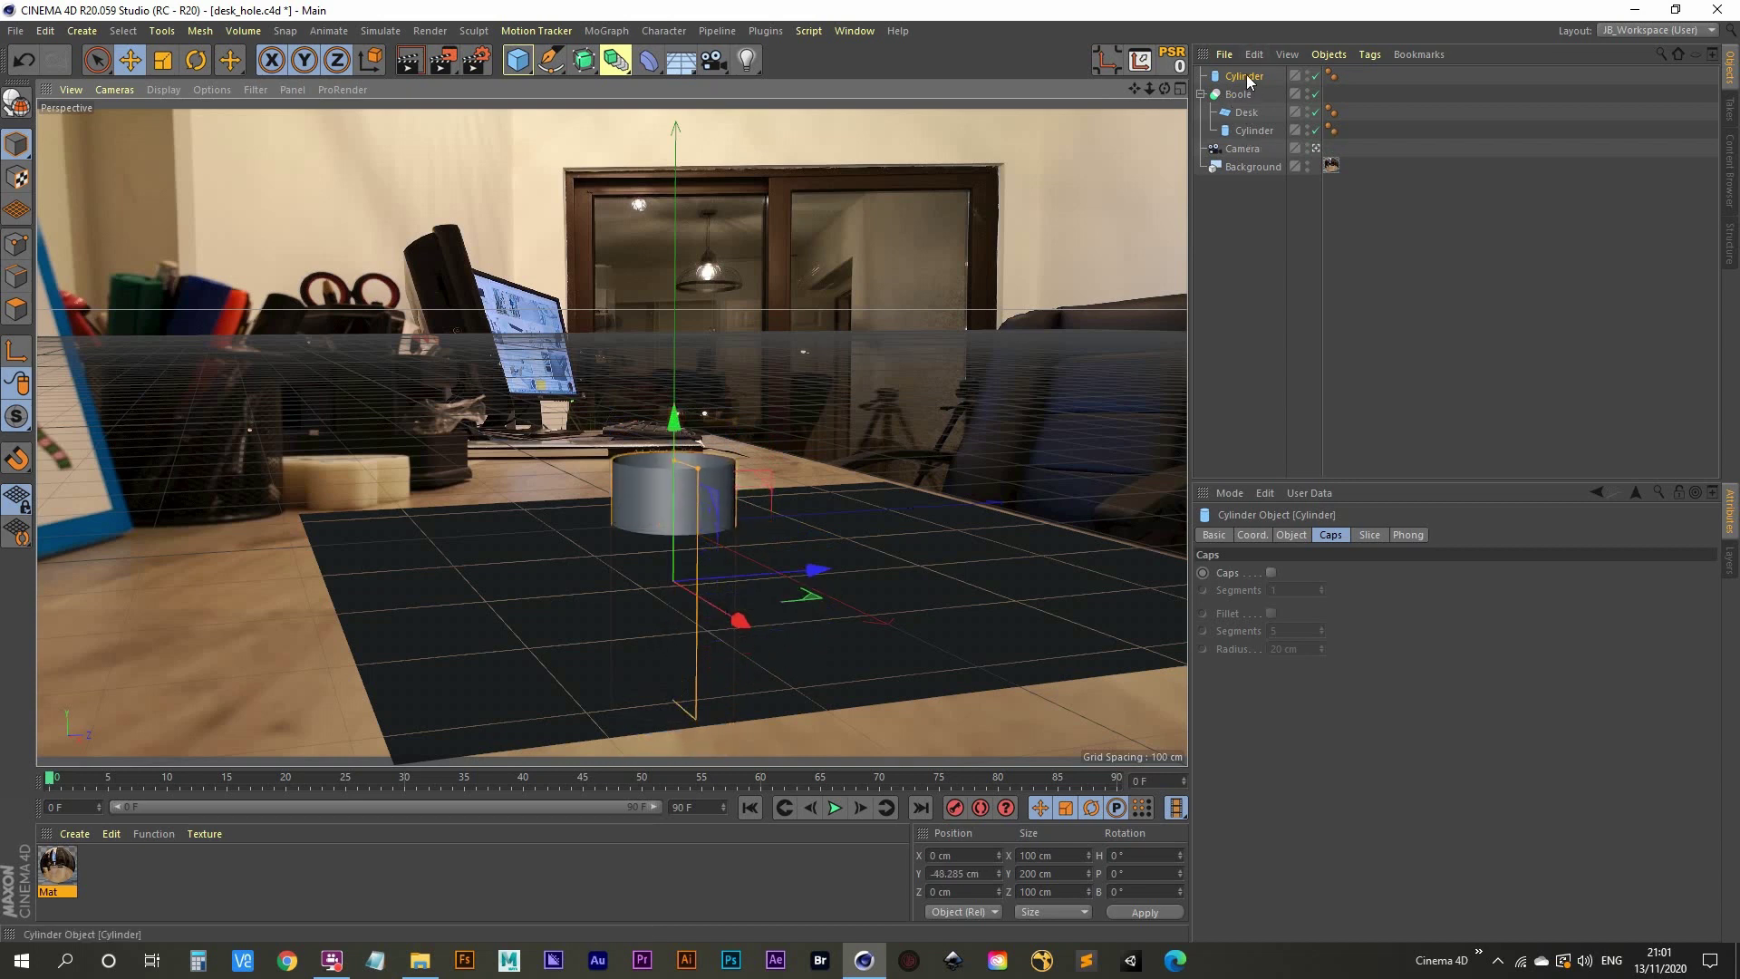
drag(1264, 129, 1269, 237)
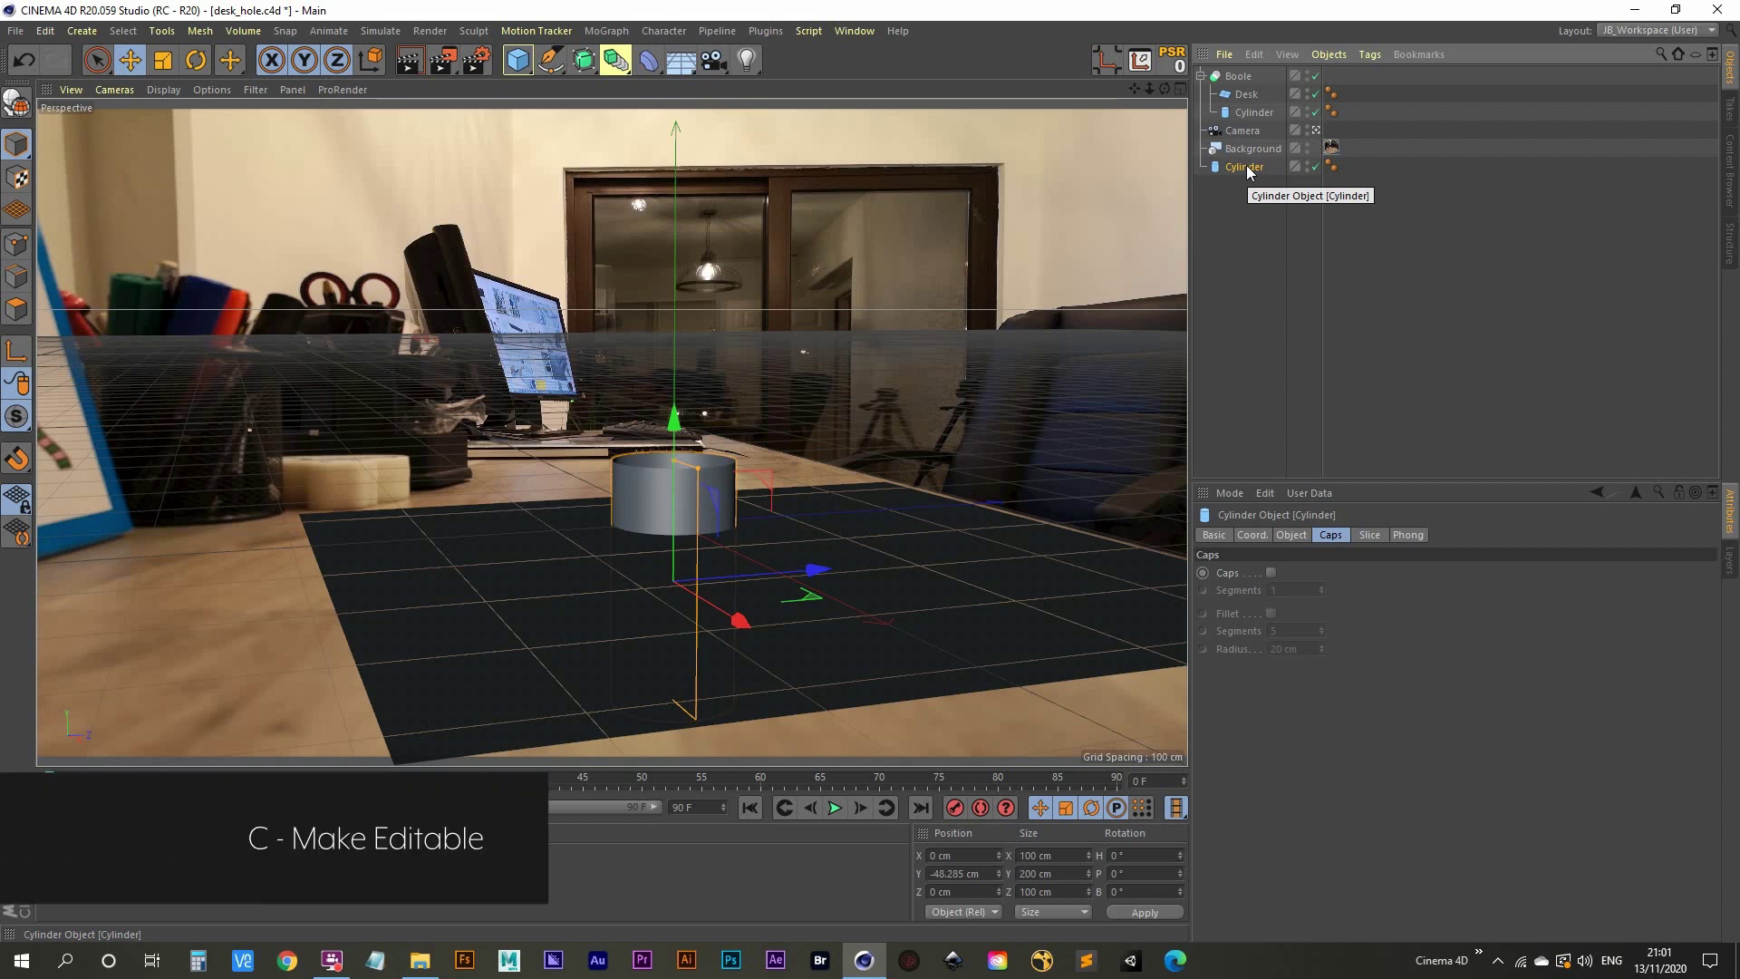
Make the spare cylinder editable and move its axis to its top face with Axis Center at Y 100%.
key(c)
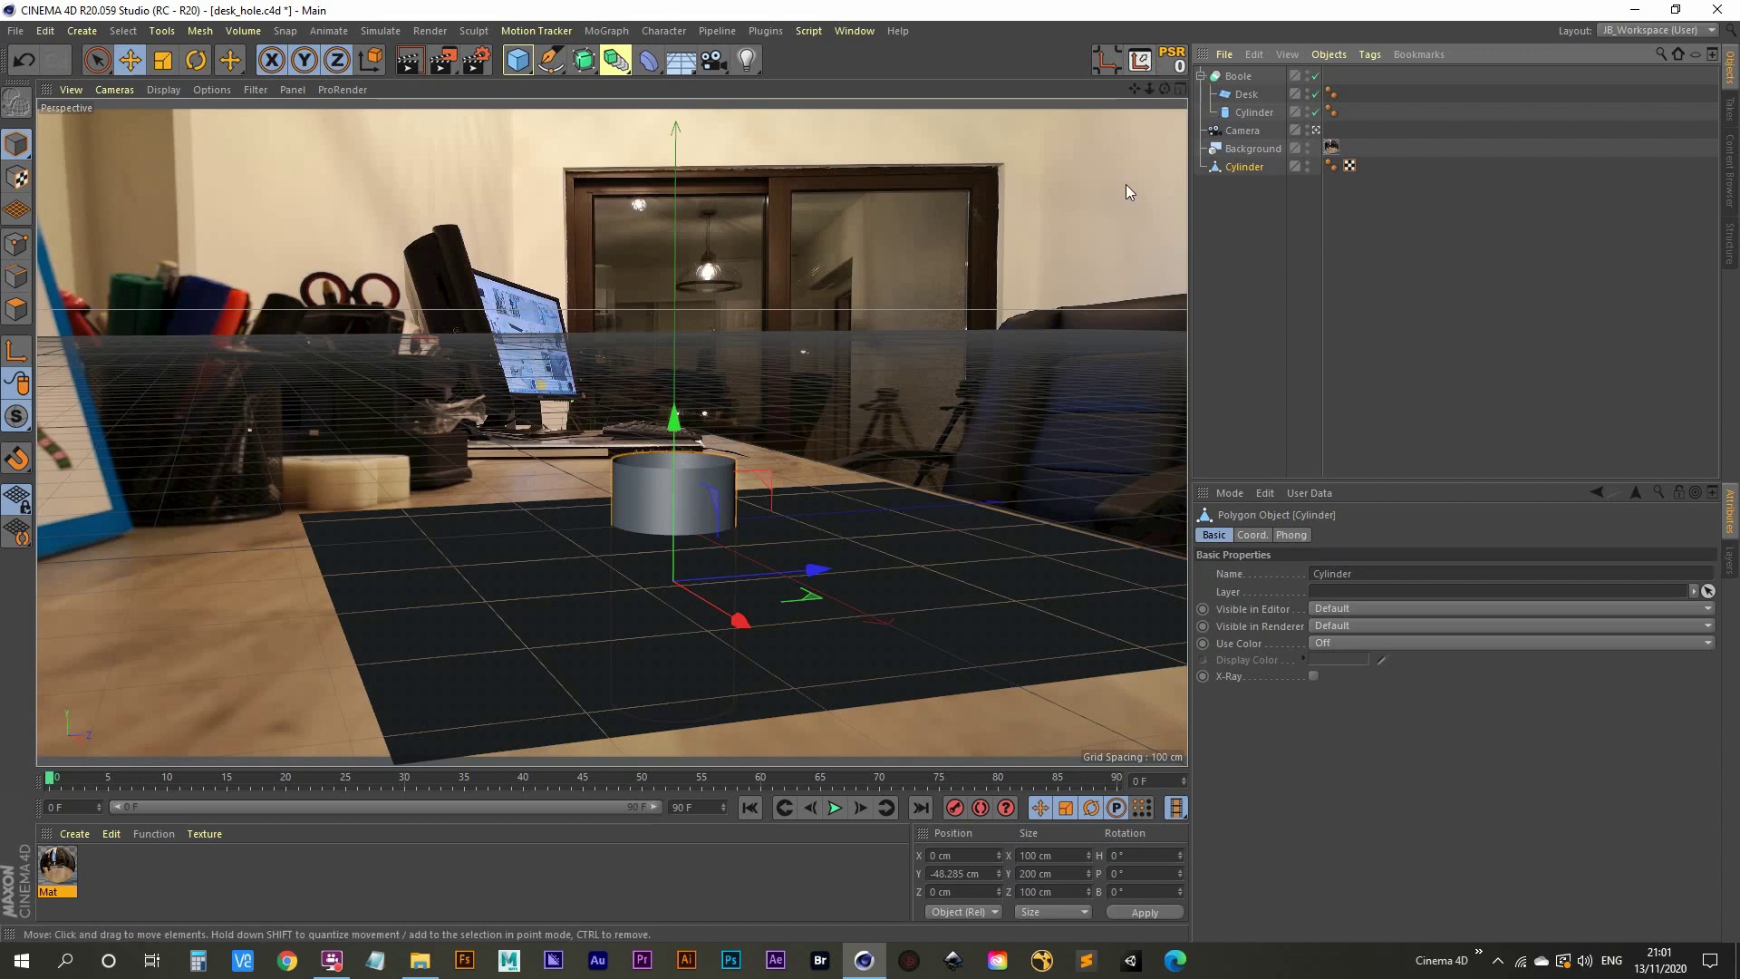
key(shift+c)
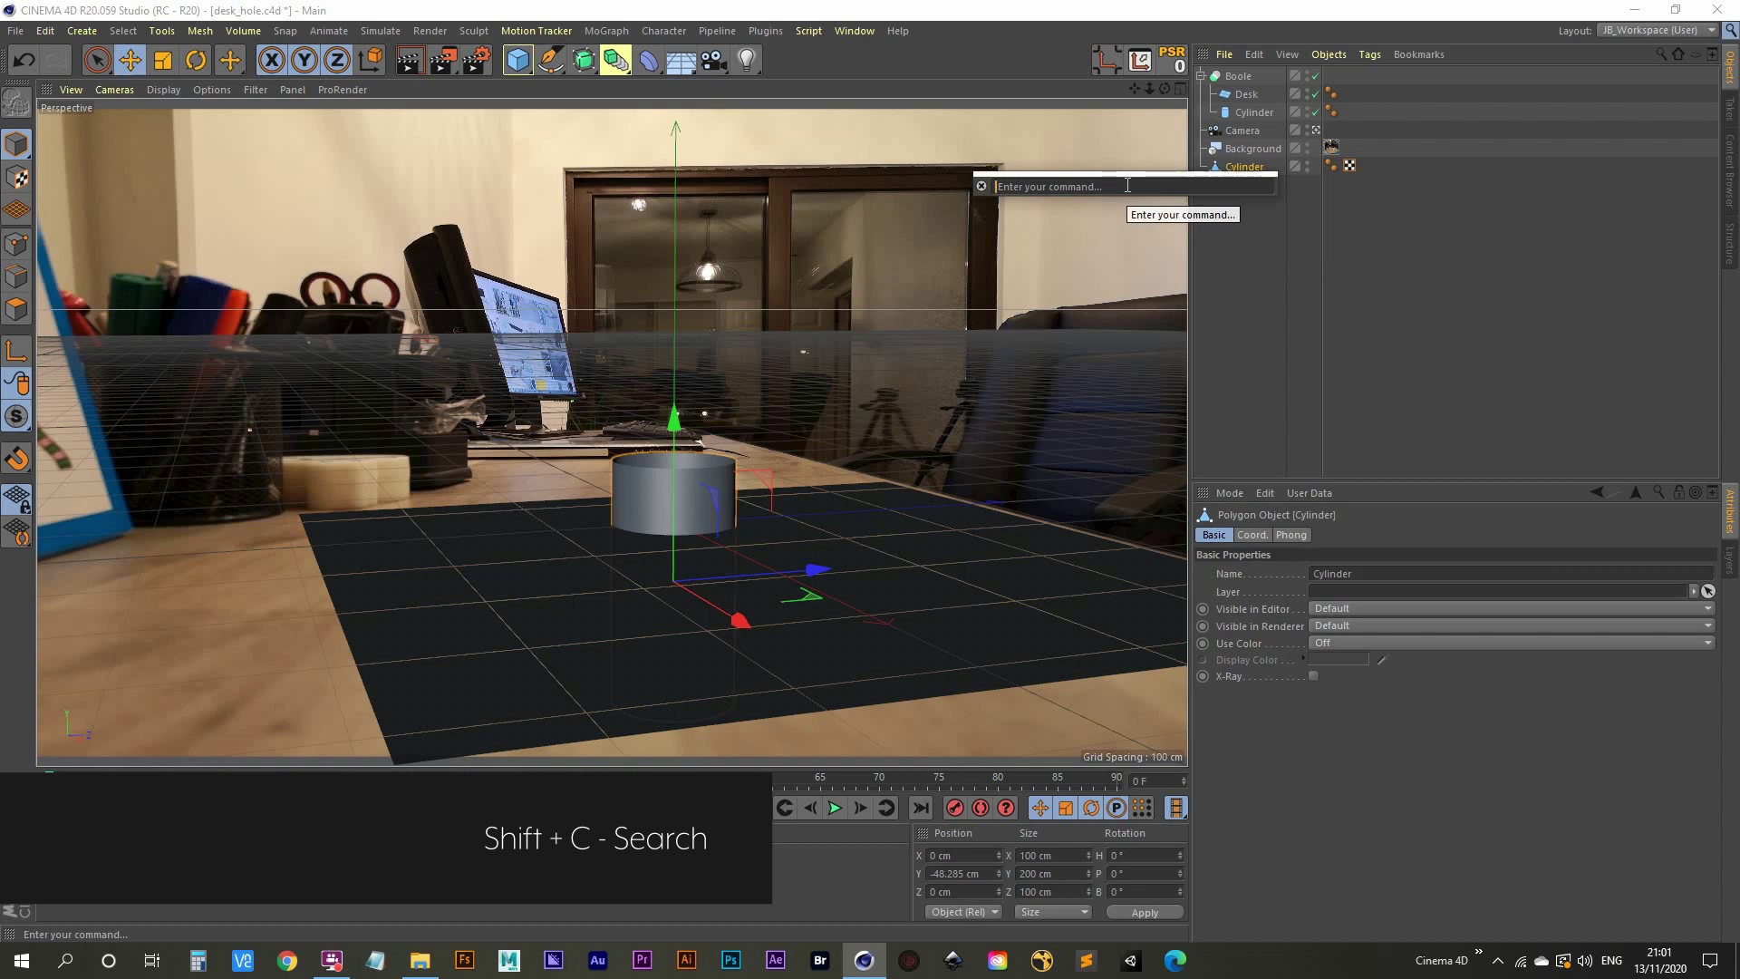
text(axis)
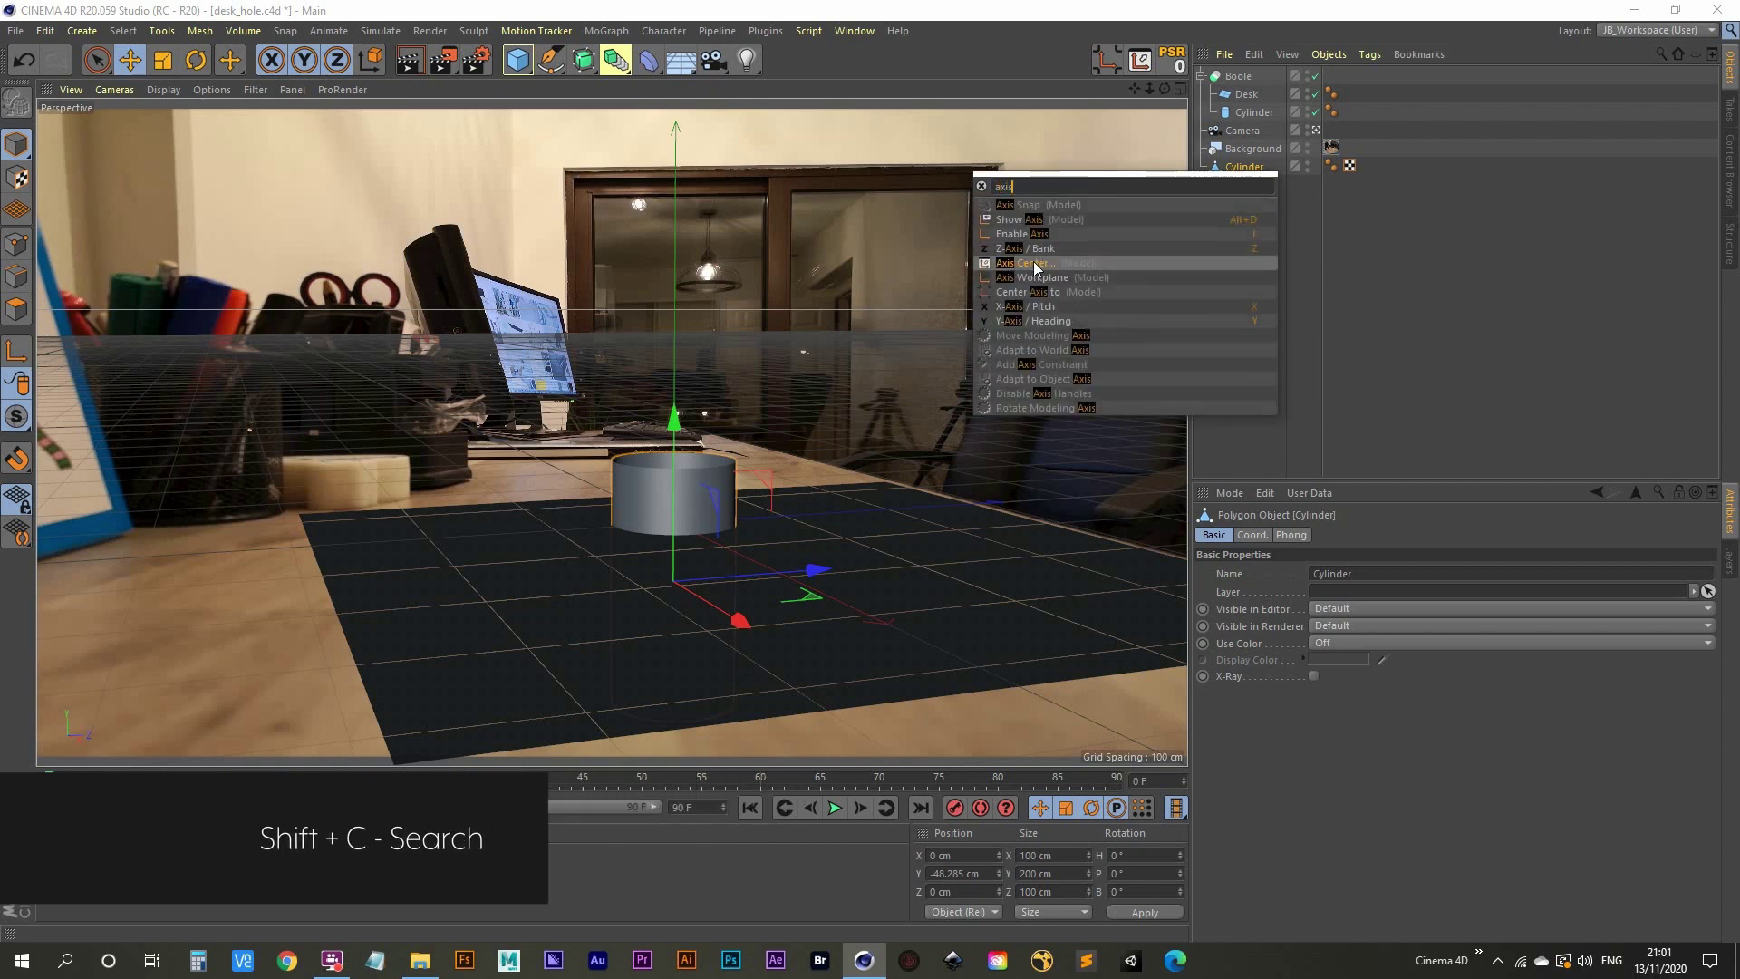
click(1013, 265)
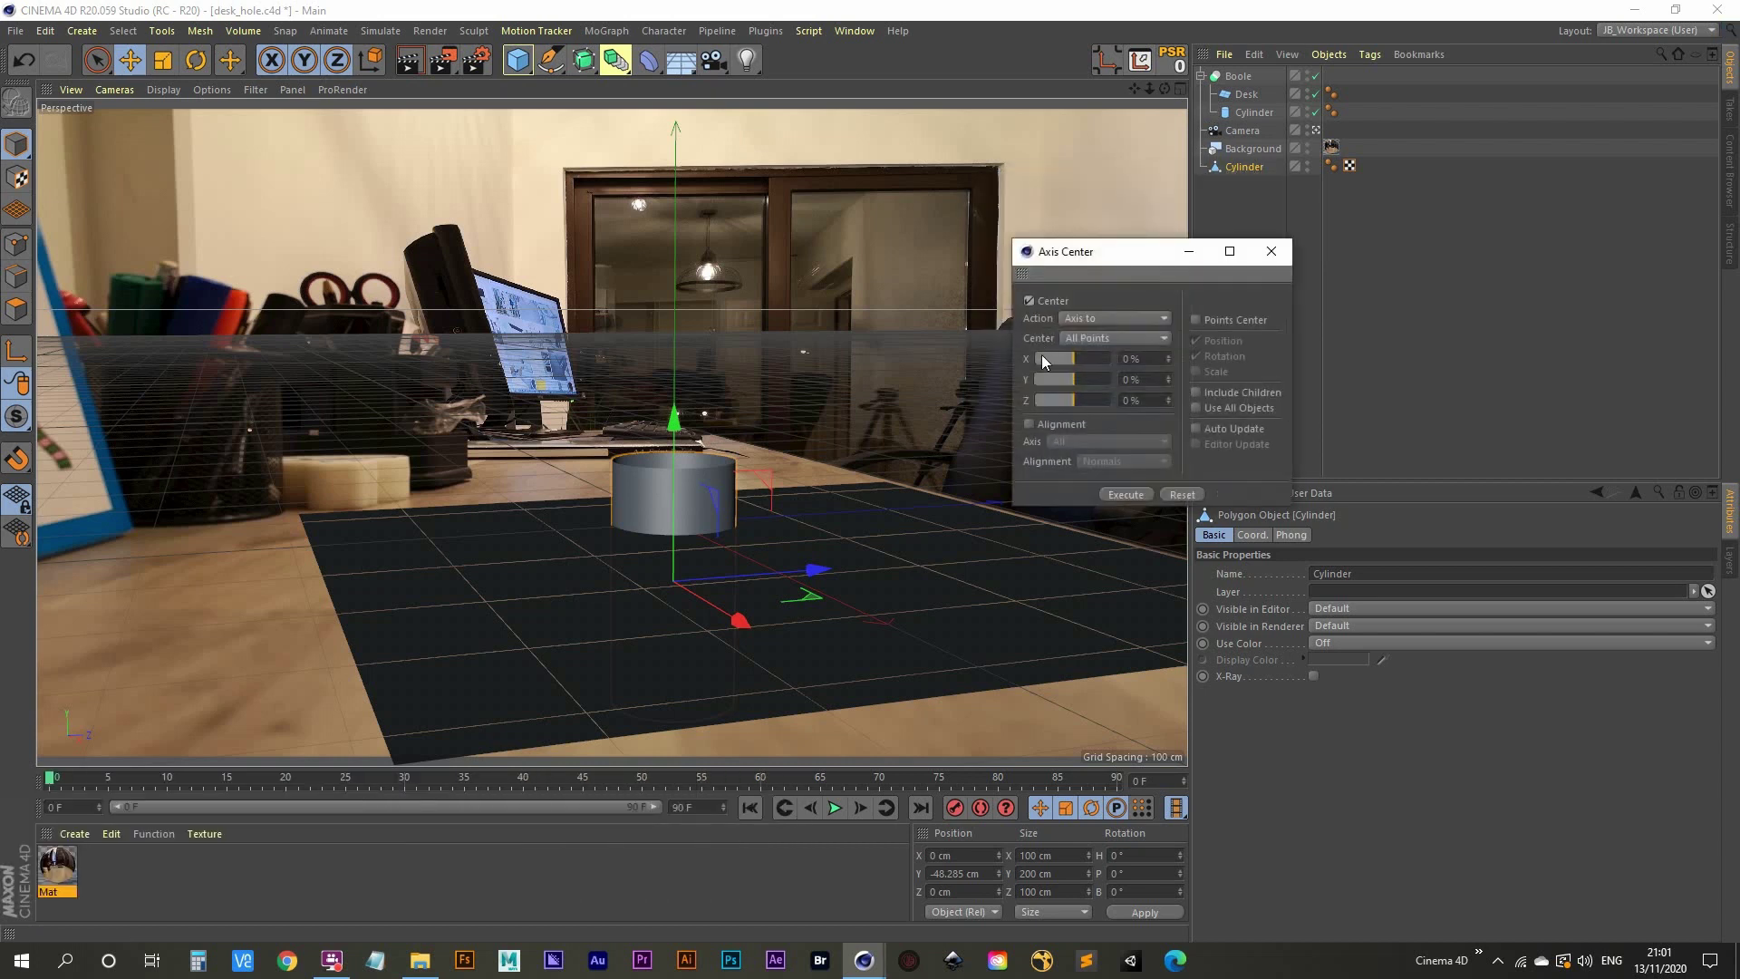
click(1071, 377)
click(1124, 374)
click(1126, 495)
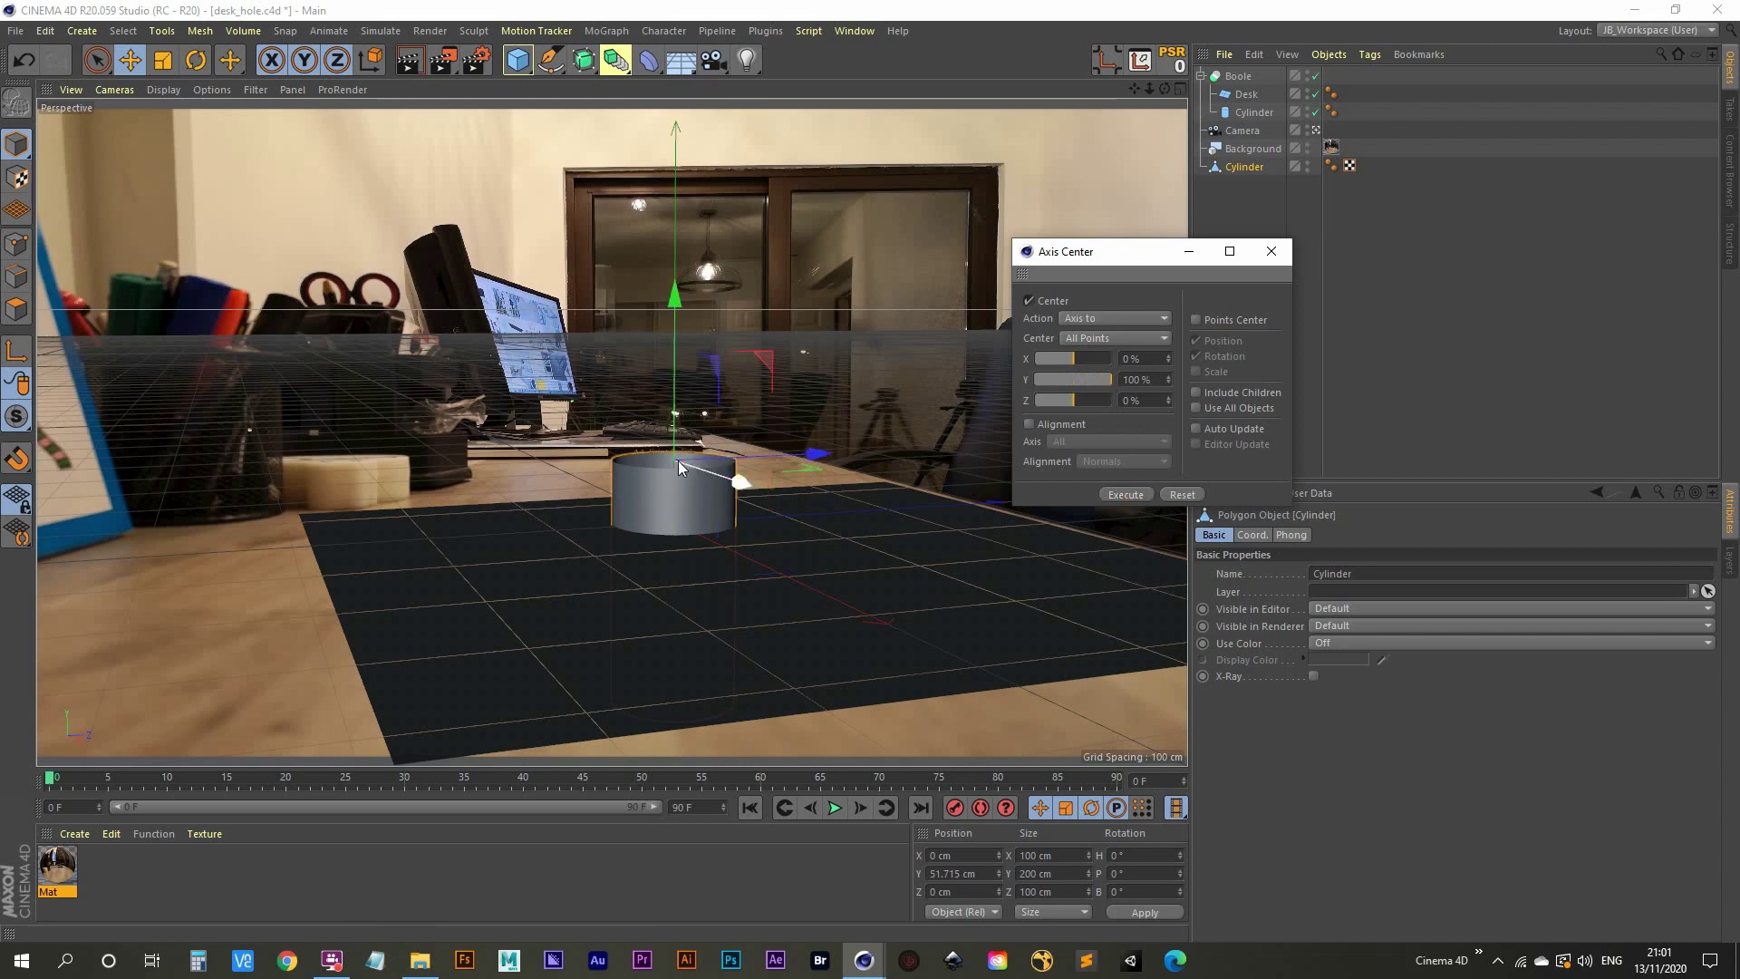
click(1271, 251)
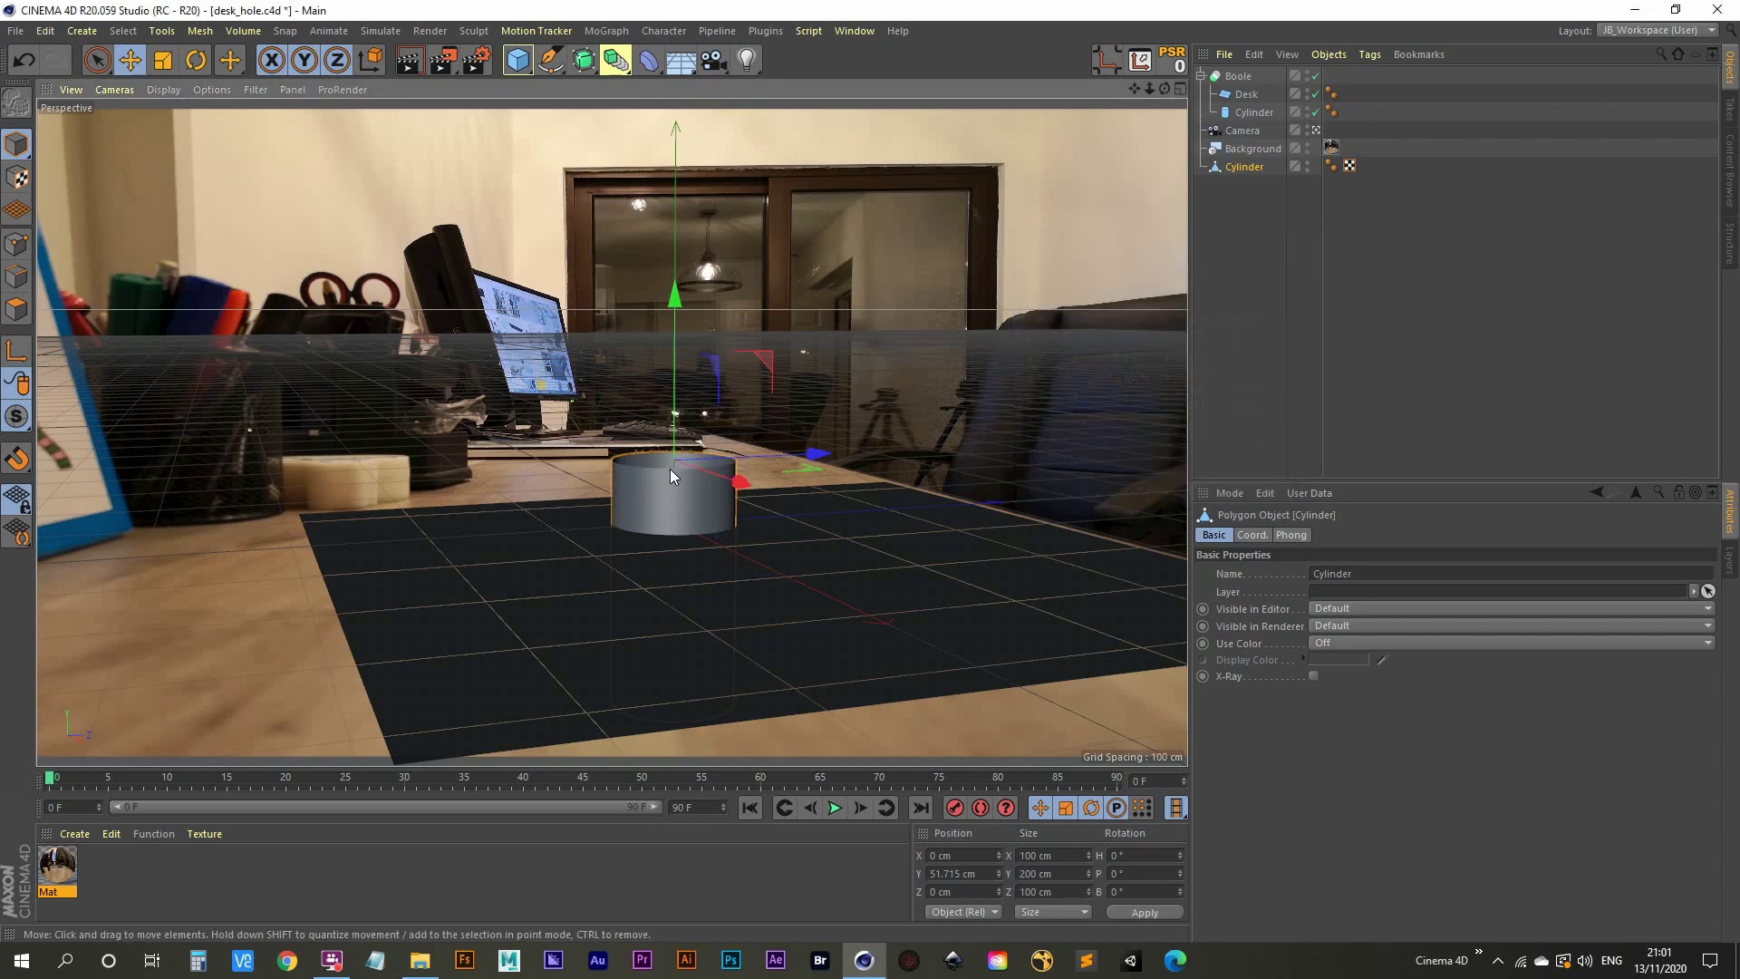
click(1256, 537)
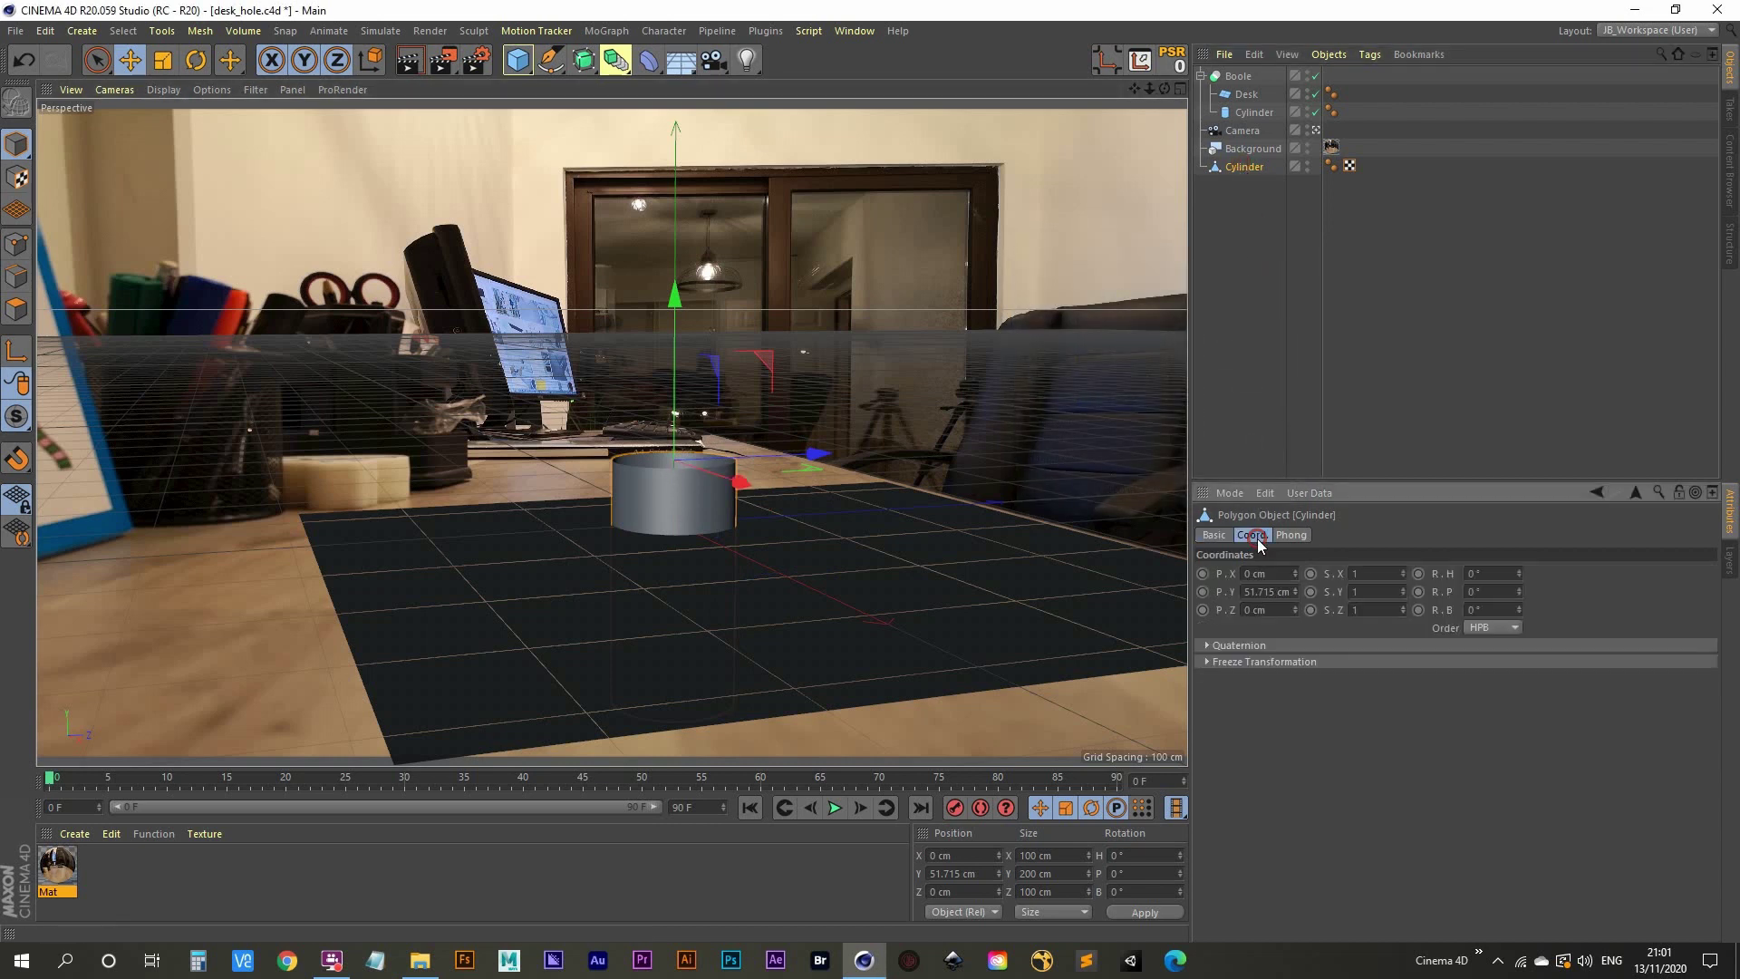
double_click(1281, 592)
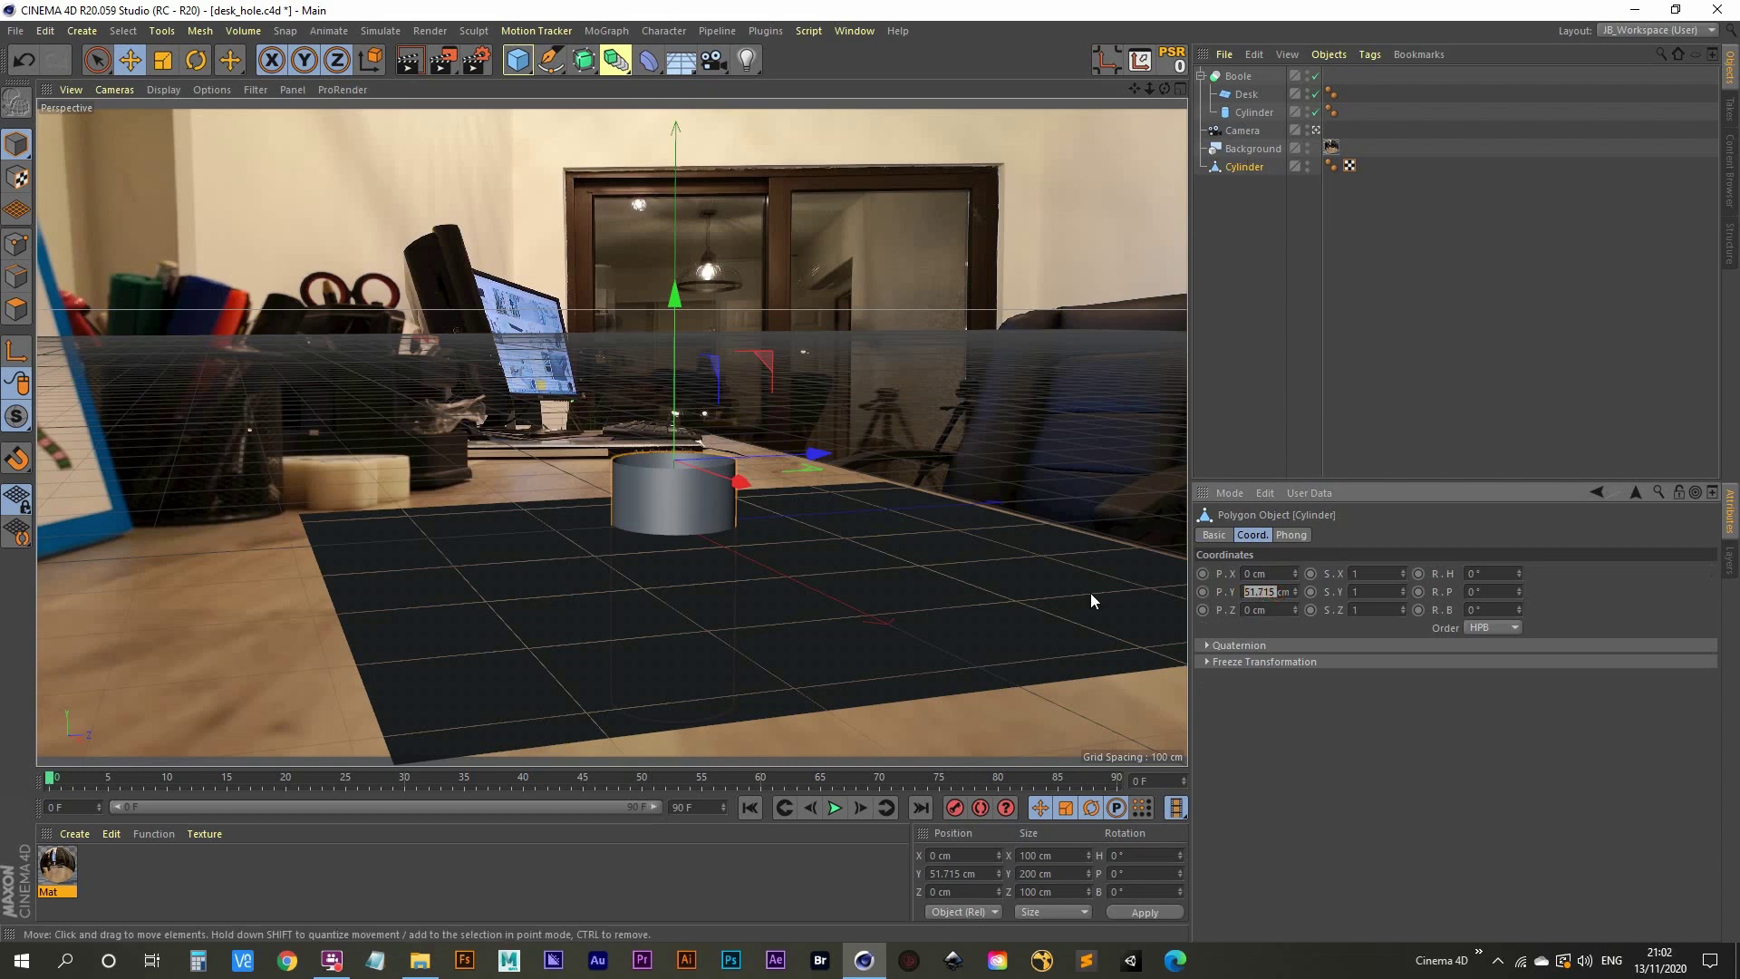
Set the spare cylinder's Y position to 0 cm and rename it Hole.
text(0)
key(Return)
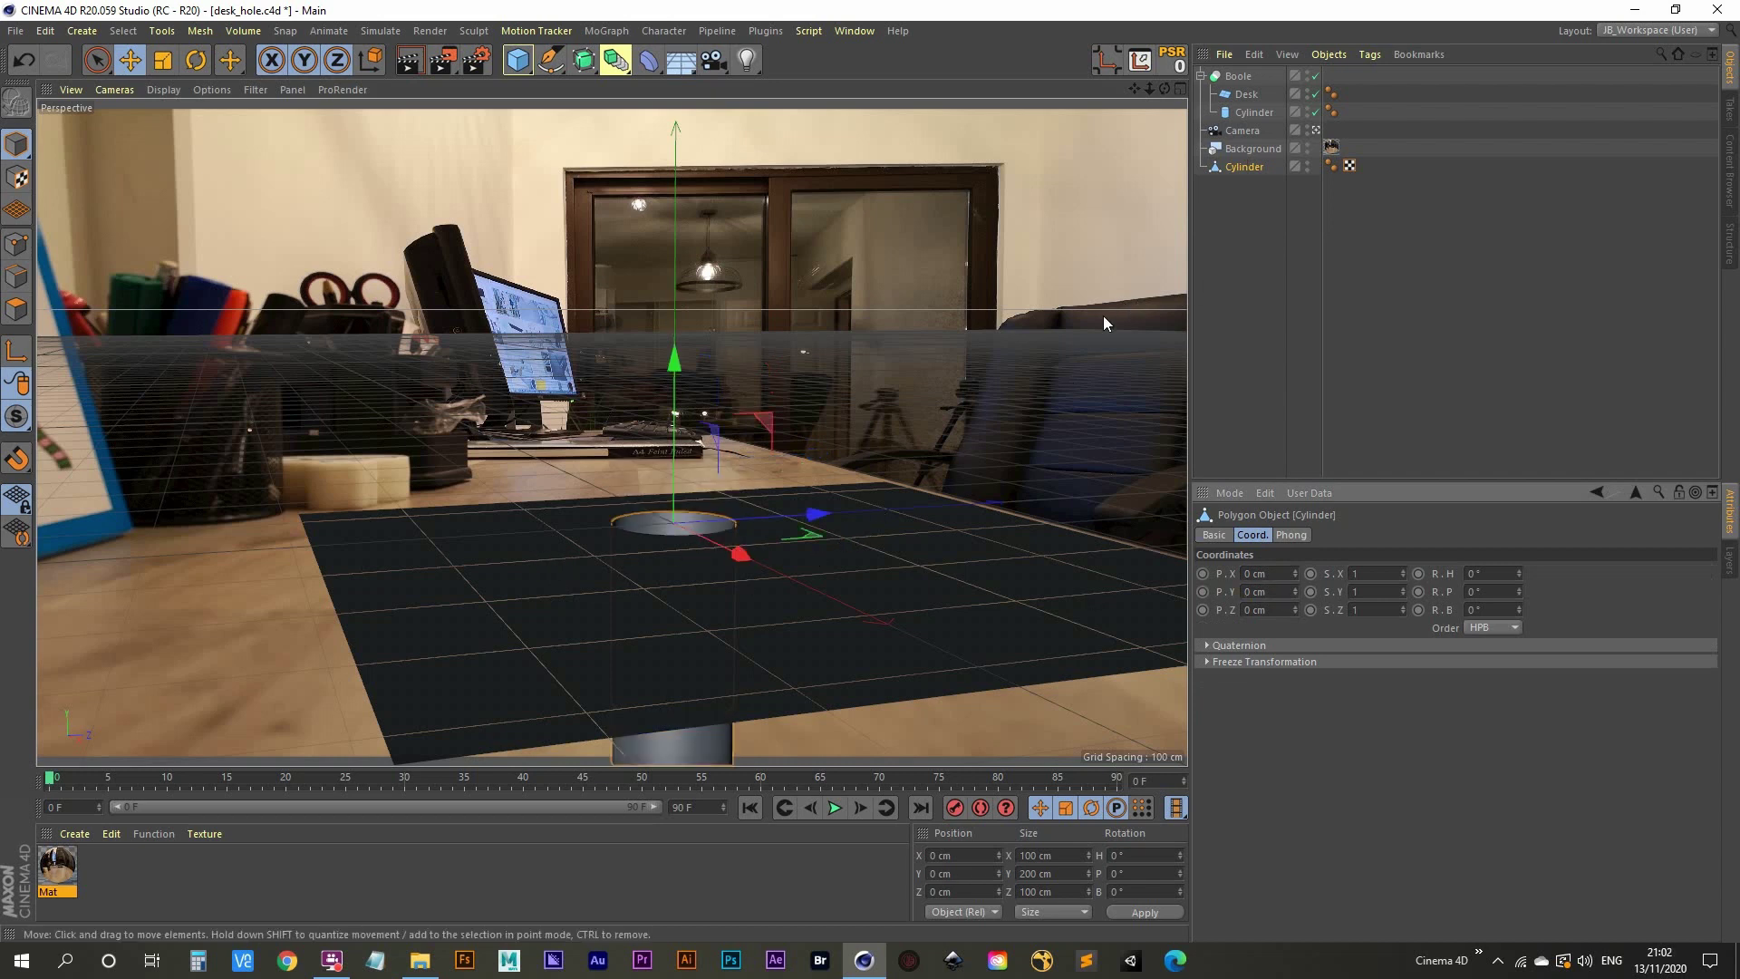
click(1248, 95)
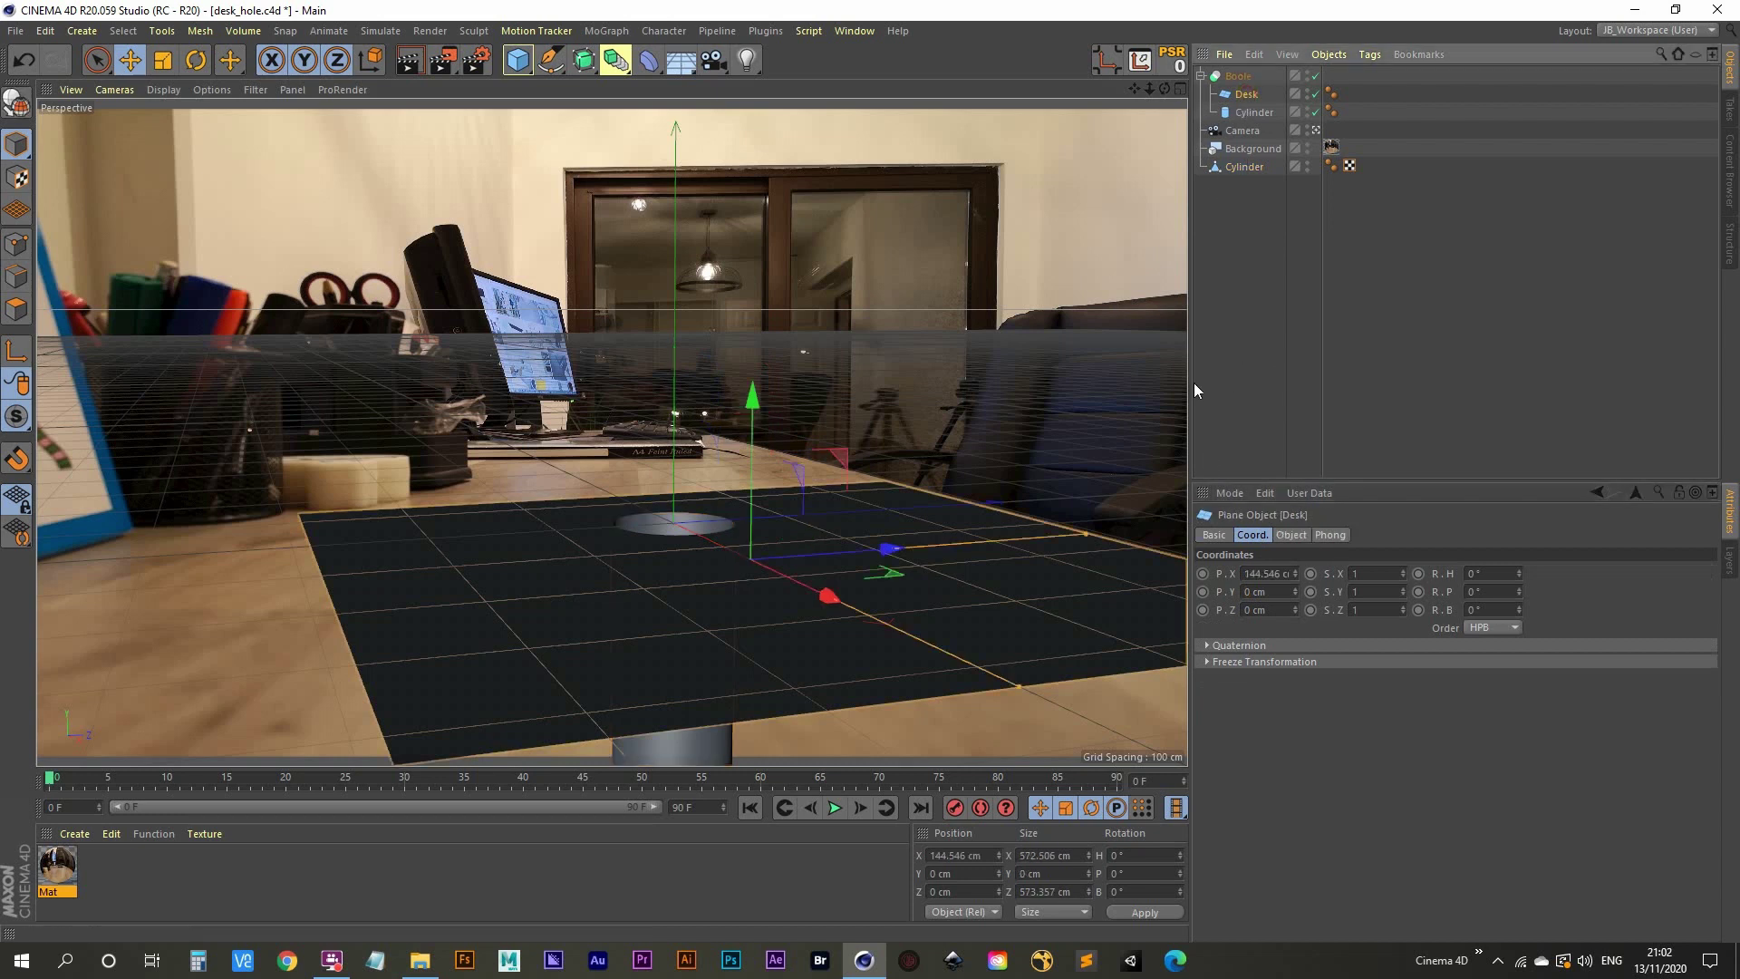
double_click(1247, 166)
text(Hole)
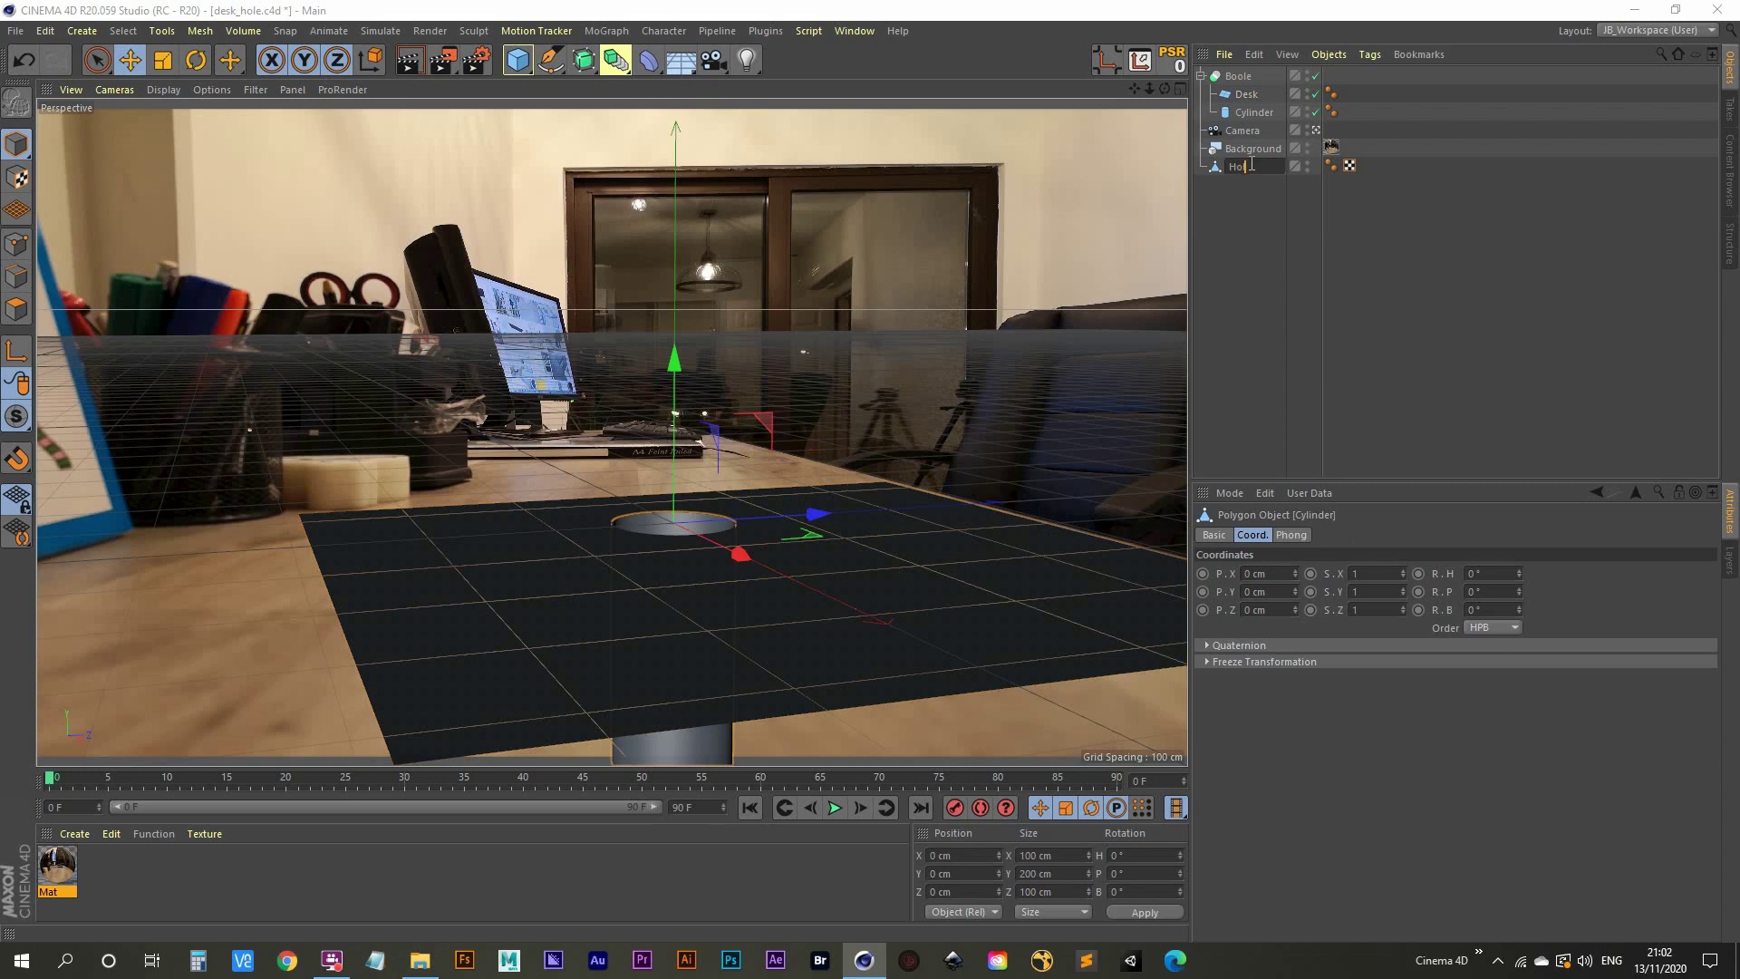
key(Return)
Rename the Boole's cutting cylinder to hole_maker.
double_click(1253, 112)
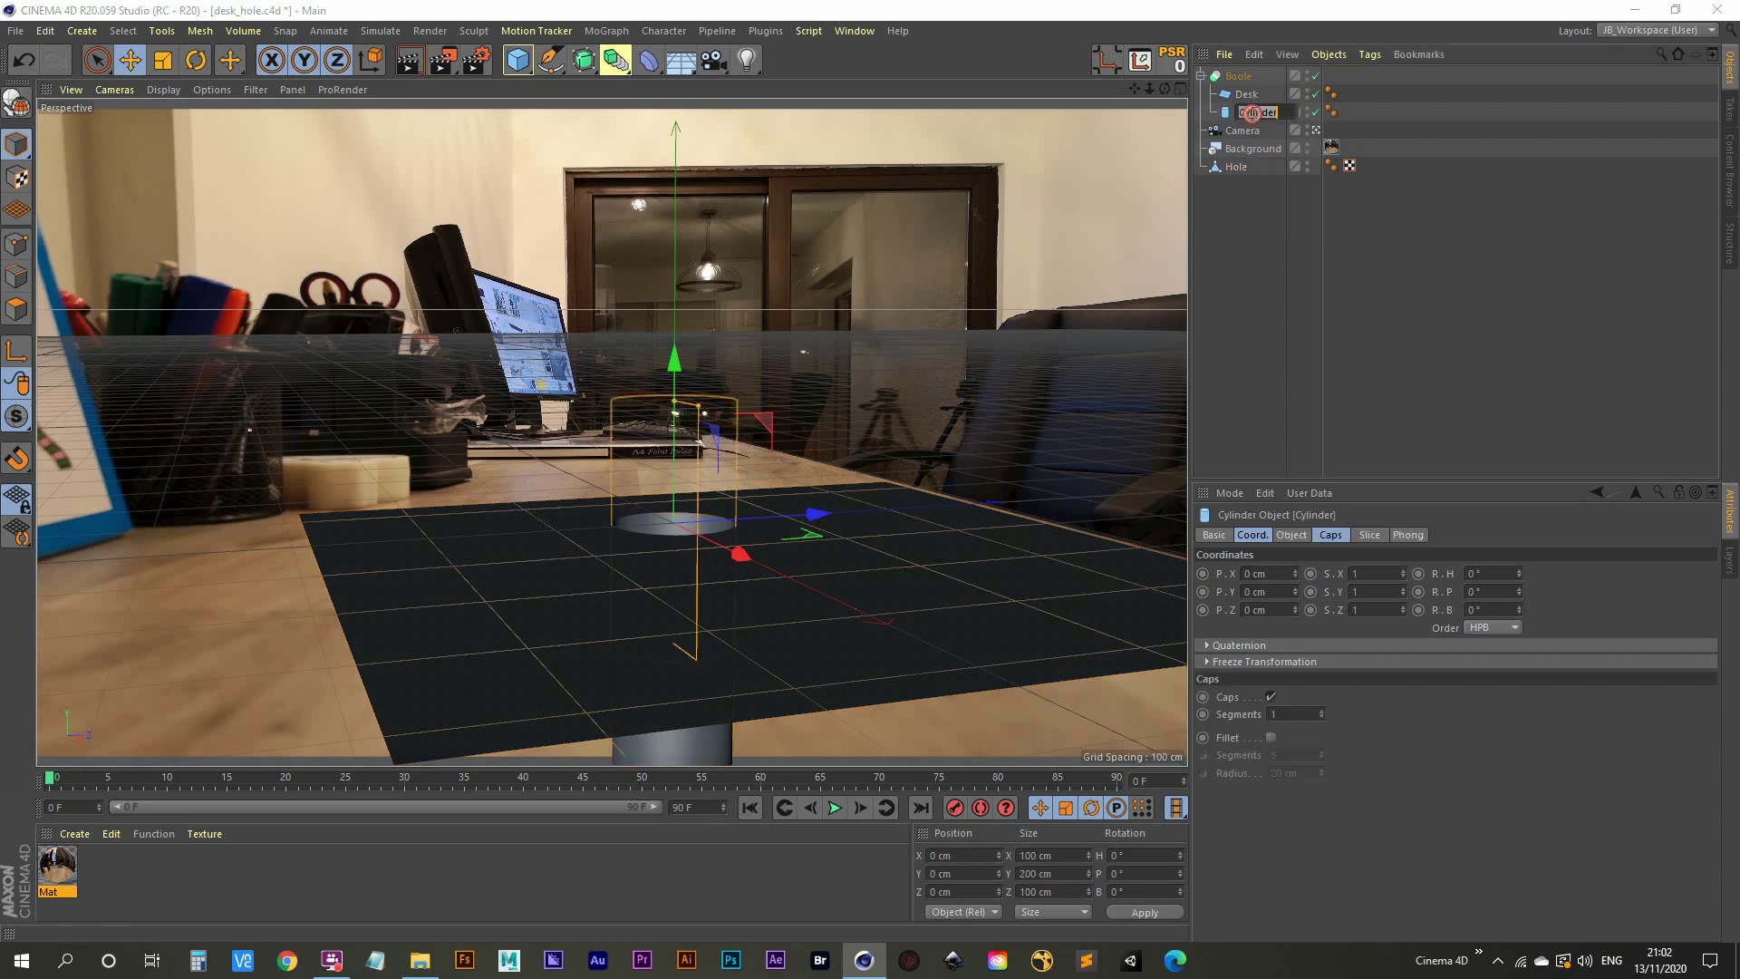
text(hole_maker)
key(Return)
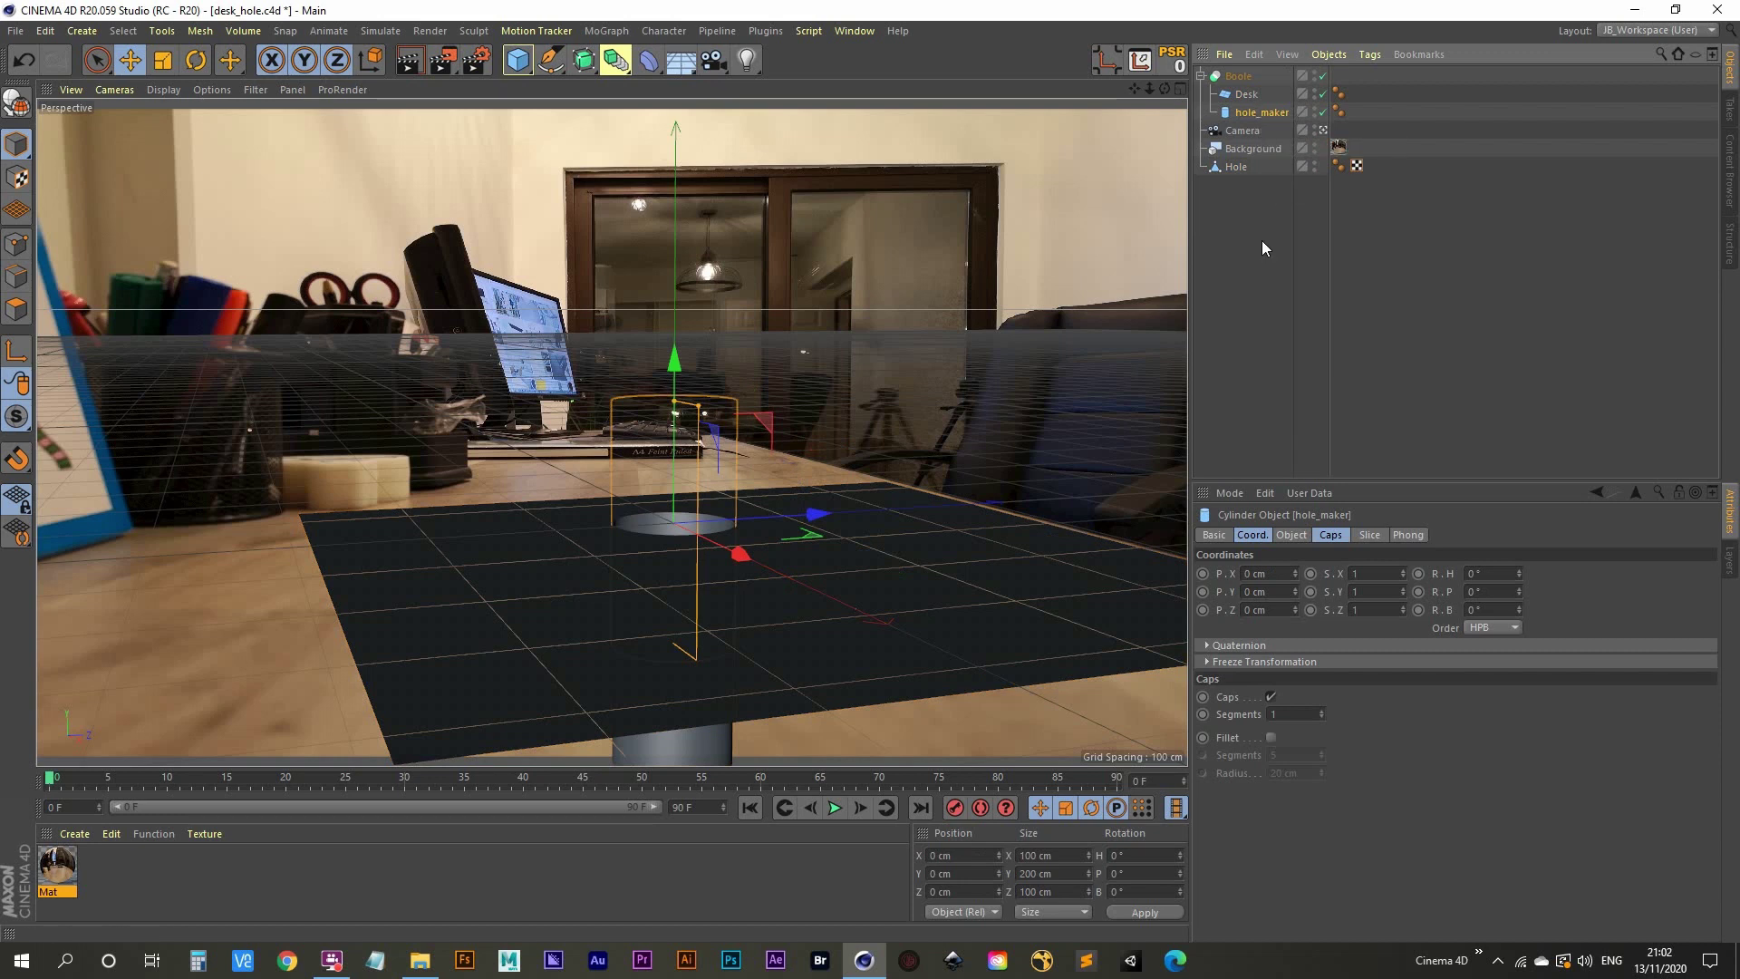
click(1238, 166)
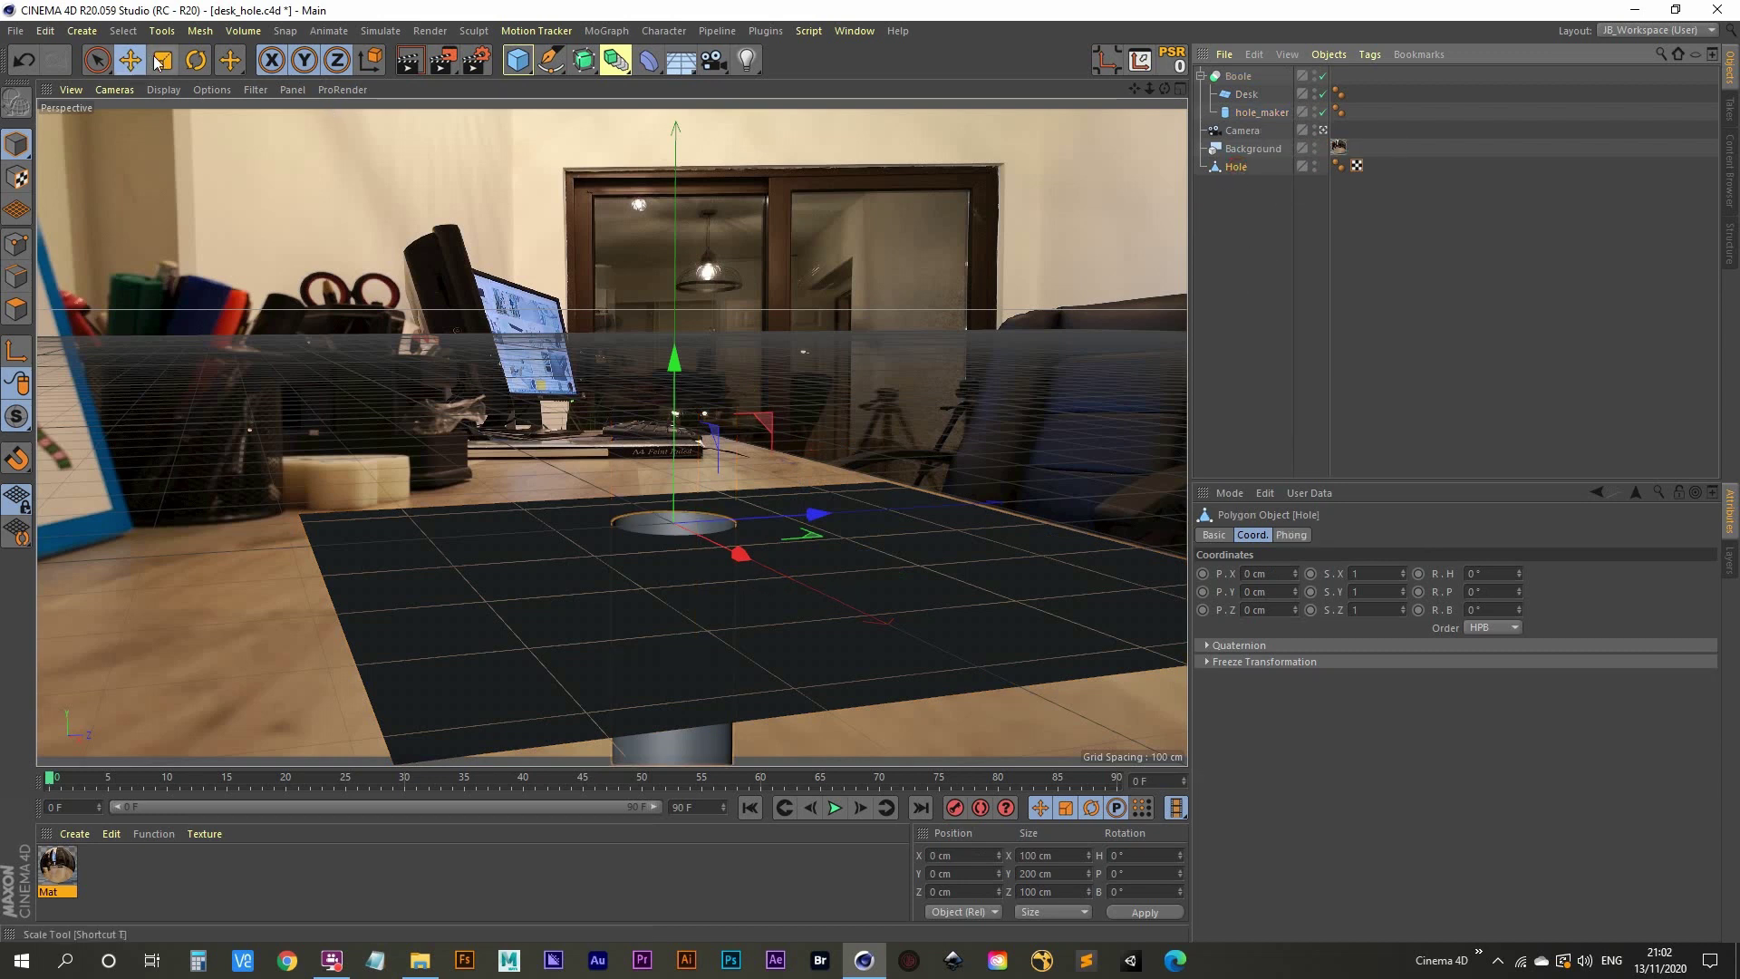
Scale the Hole cylinder down vertically to about 30.157 cm tall, keeping it 100 cm wide.
key(t)
drag(677, 360, 698, 500)
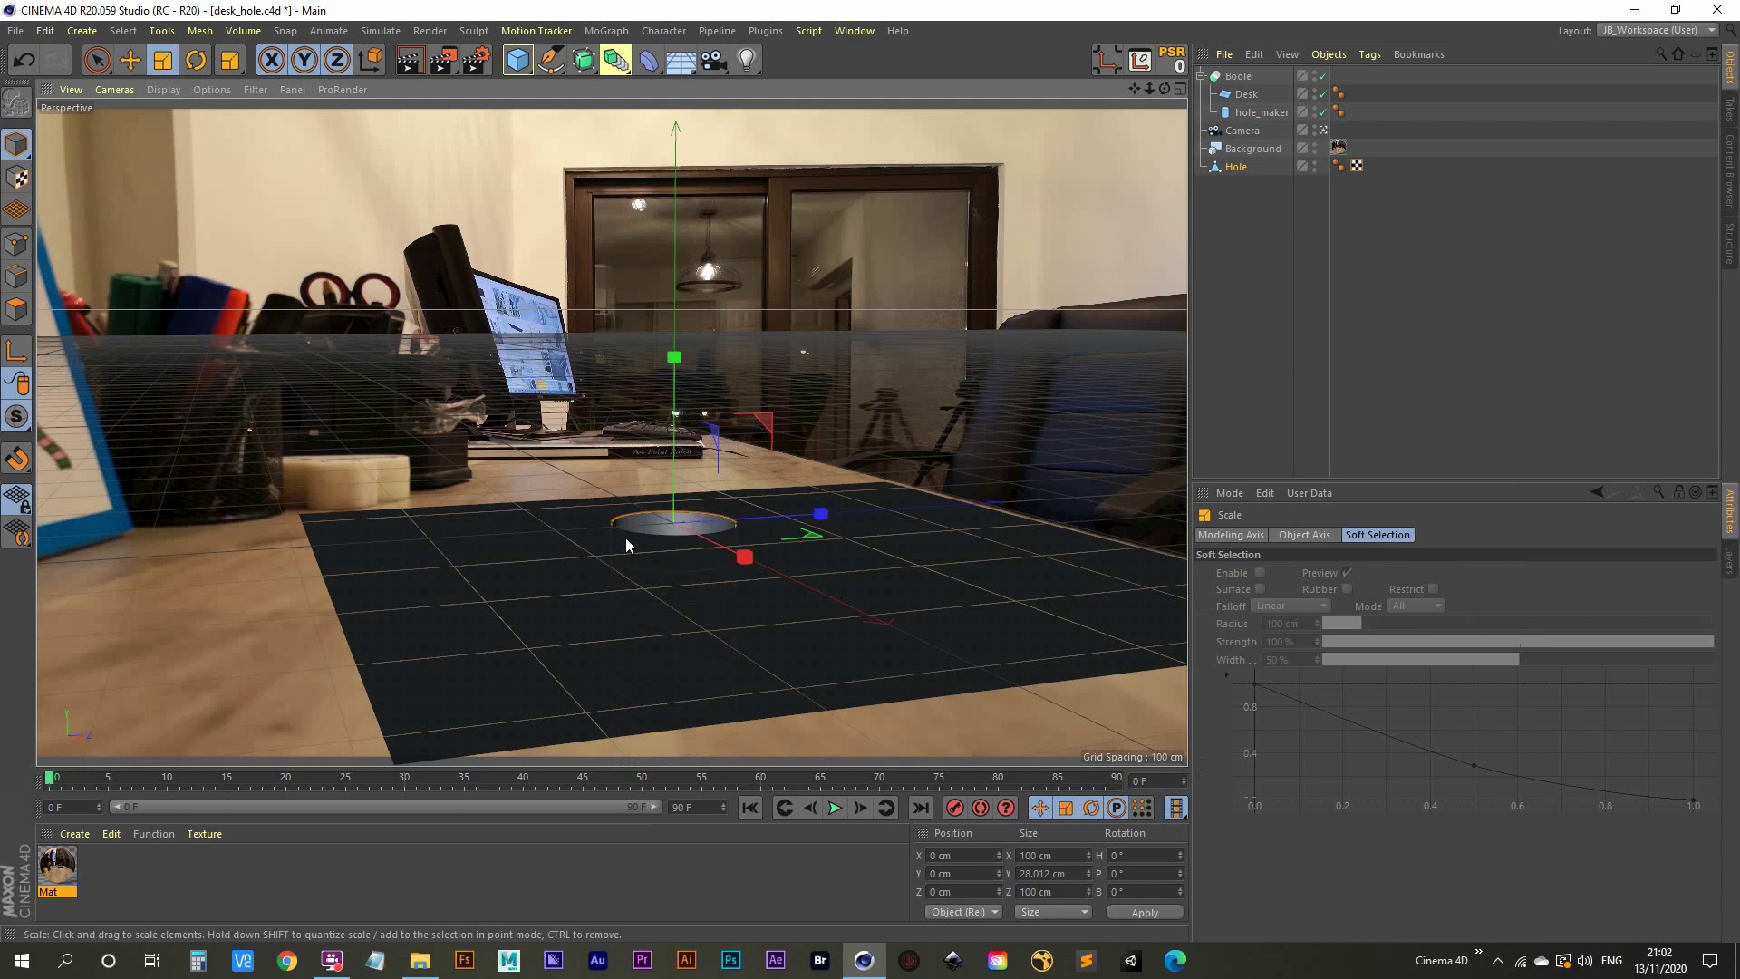
drag(671, 360, 675, 347)
Search the Content Browser for 'chipboard' and load the Chipboard material into the scene.
click(1731, 177)
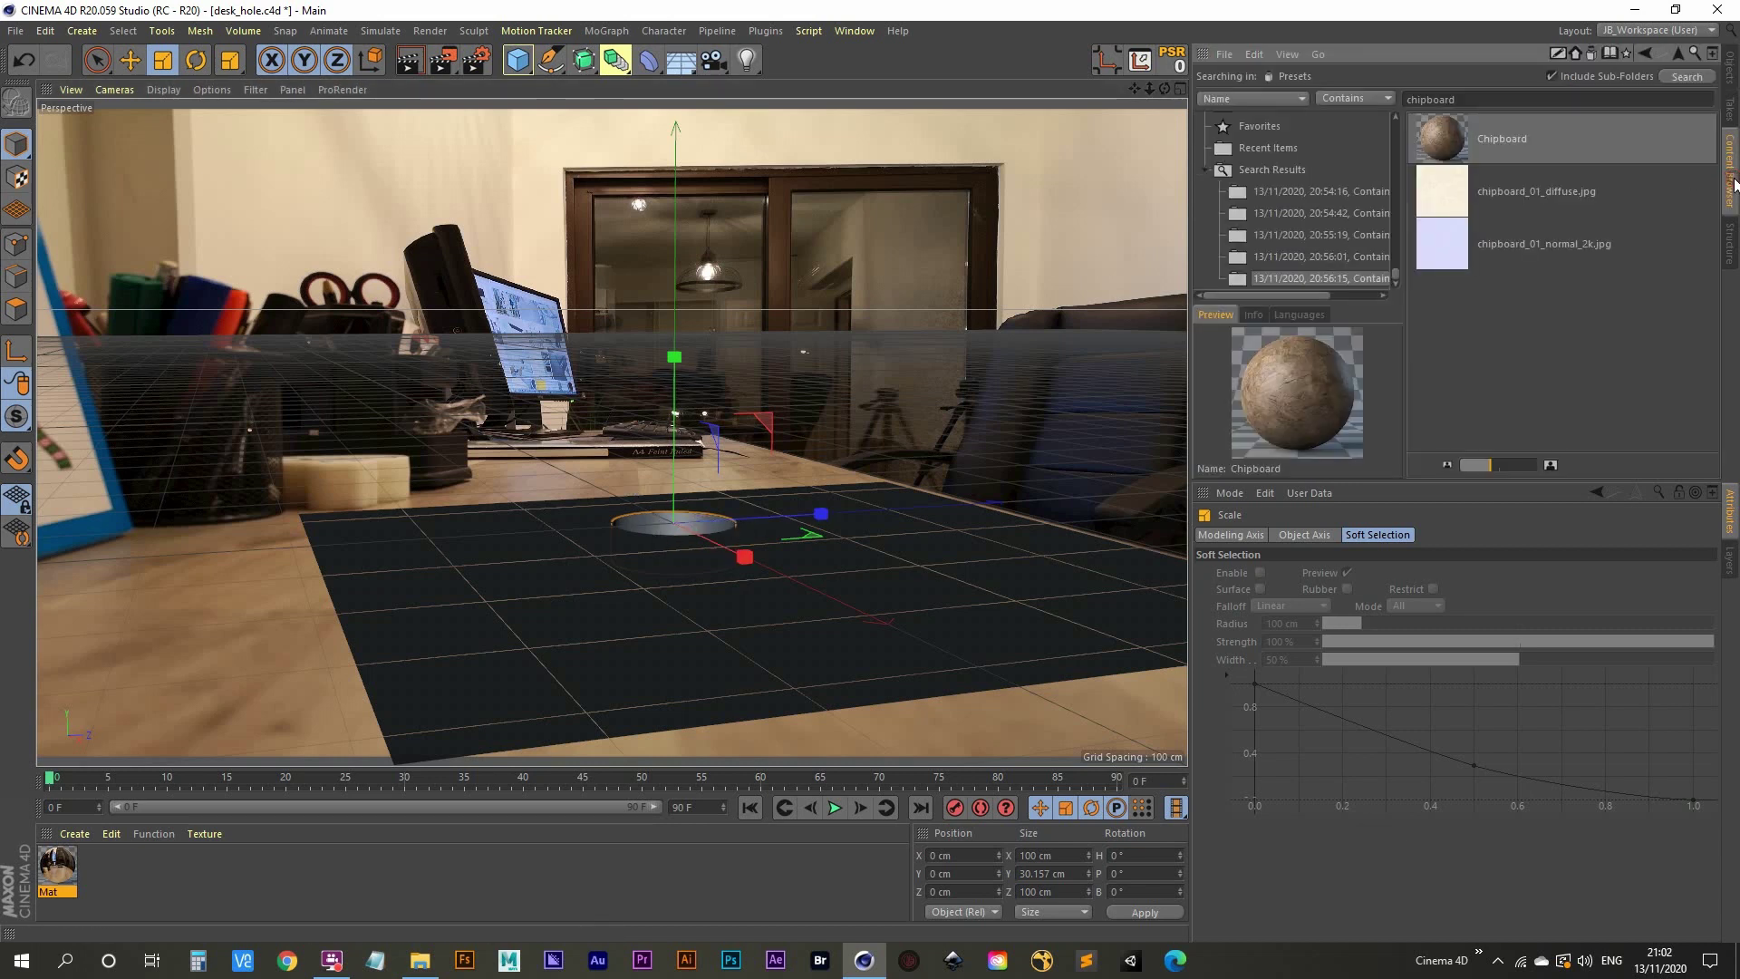
double_click(1471, 98)
click(1678, 56)
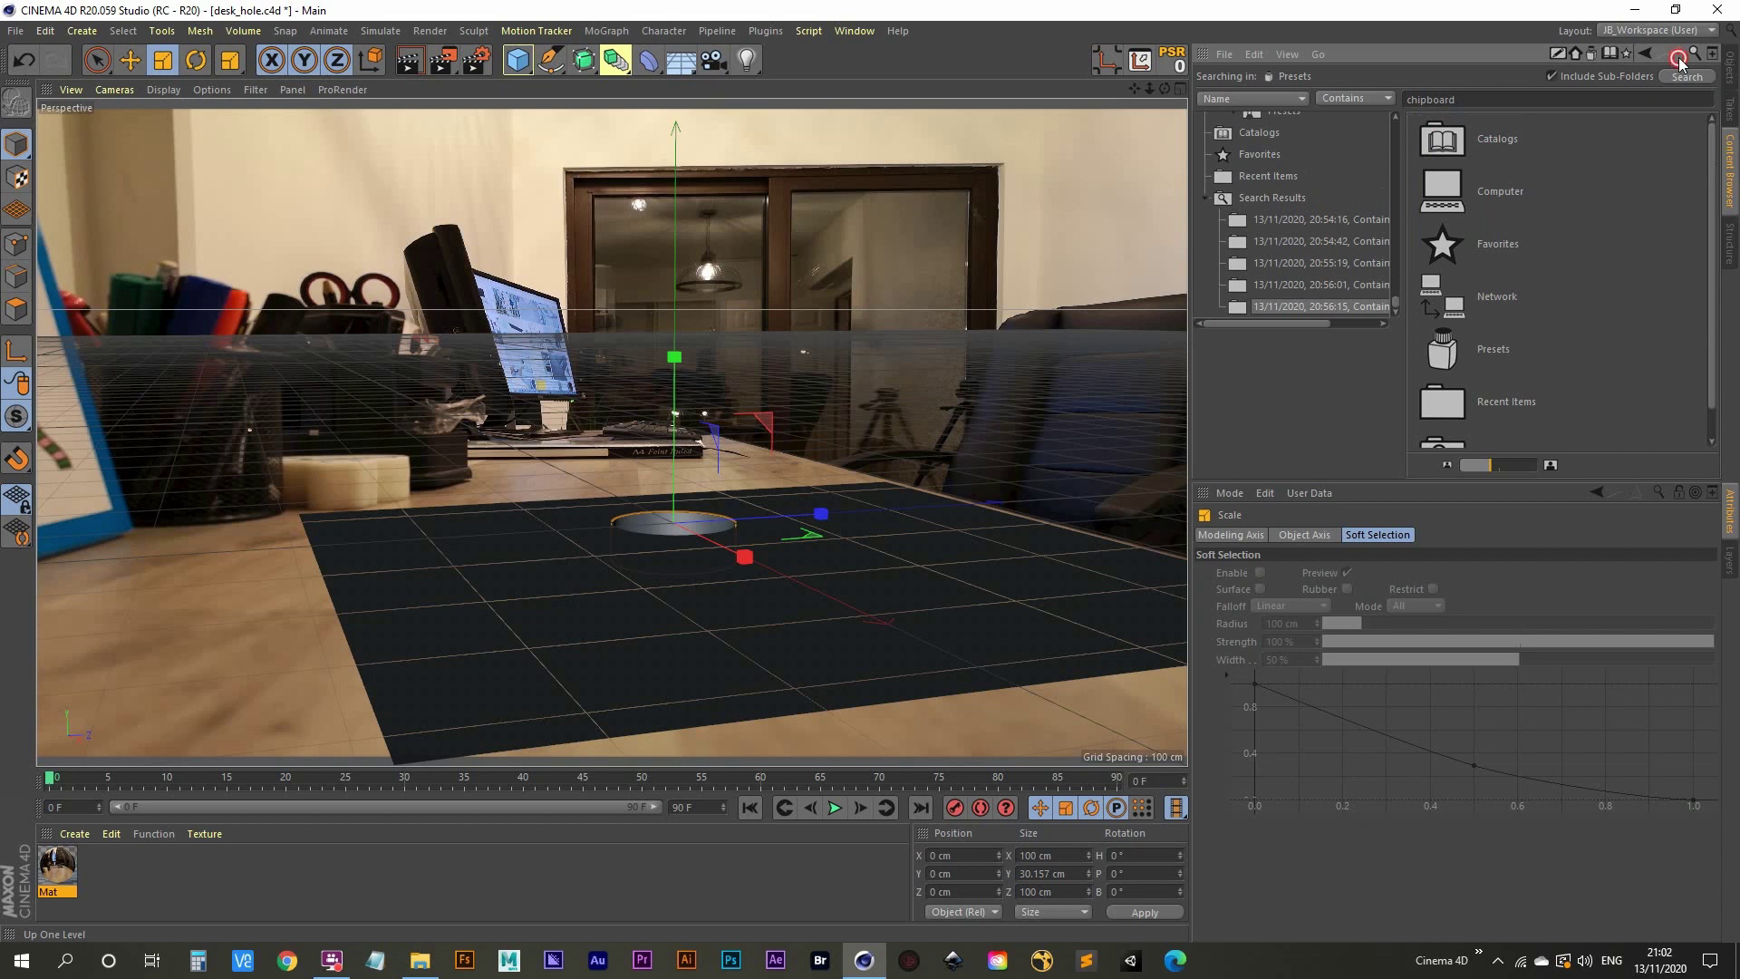
drag(1523, 100, 1367, 105)
key(Return)
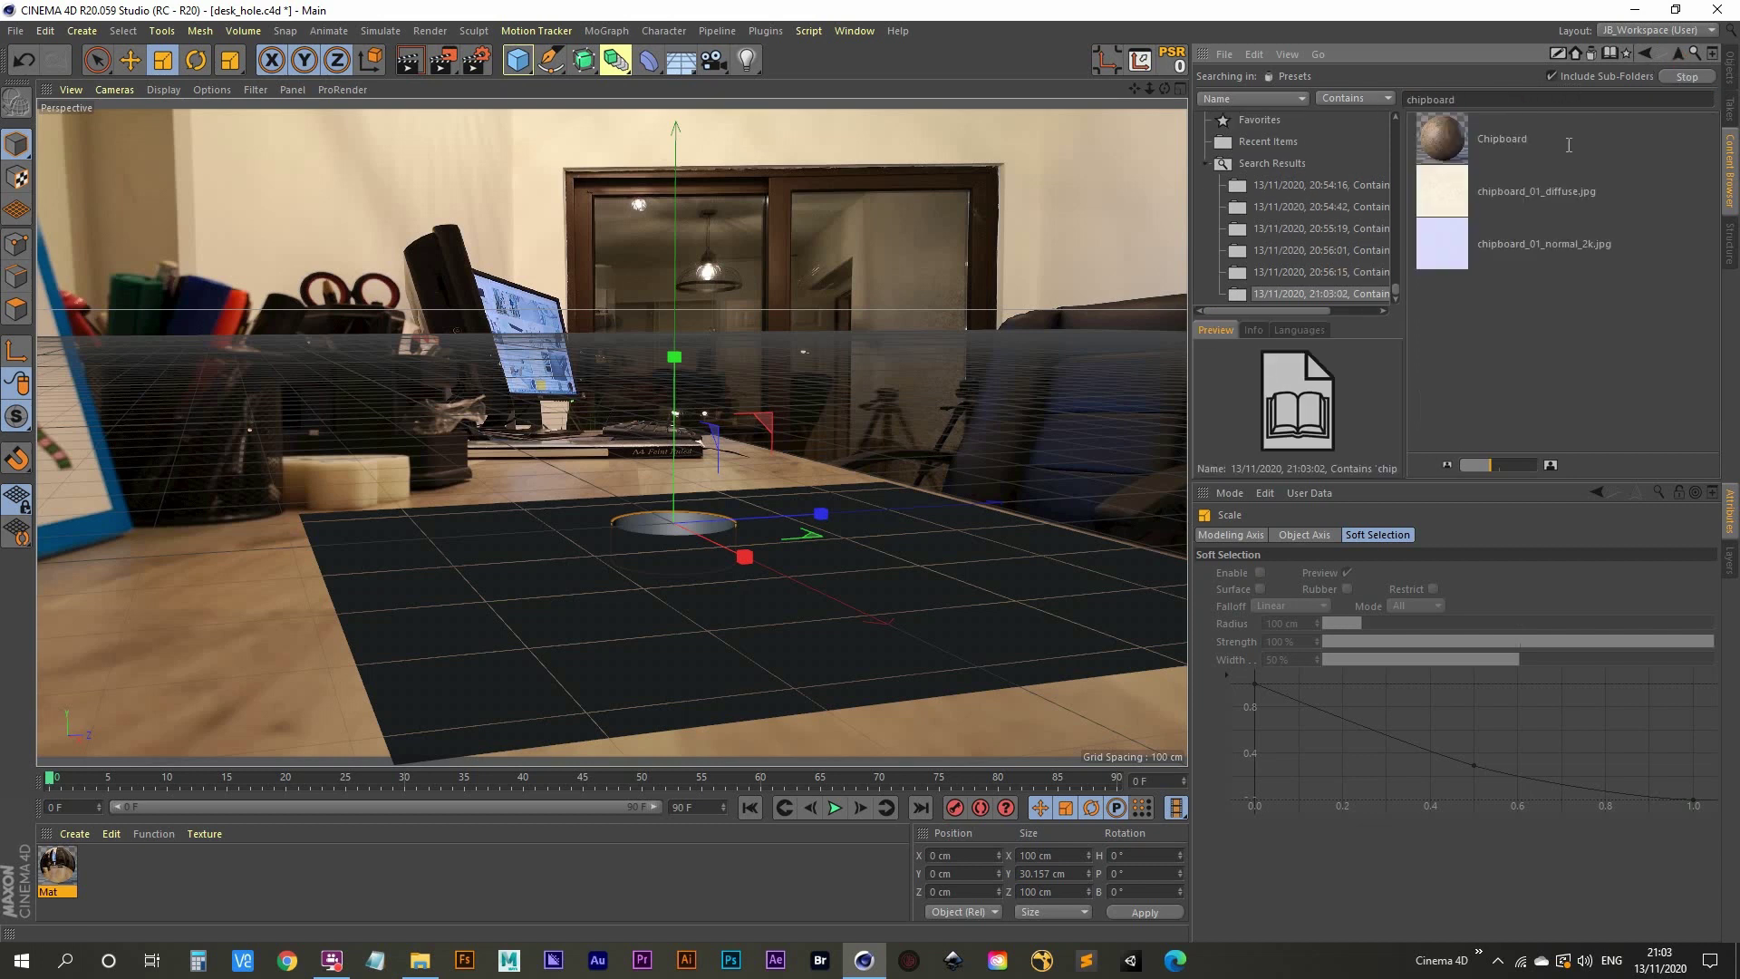
double_click(1458, 139)
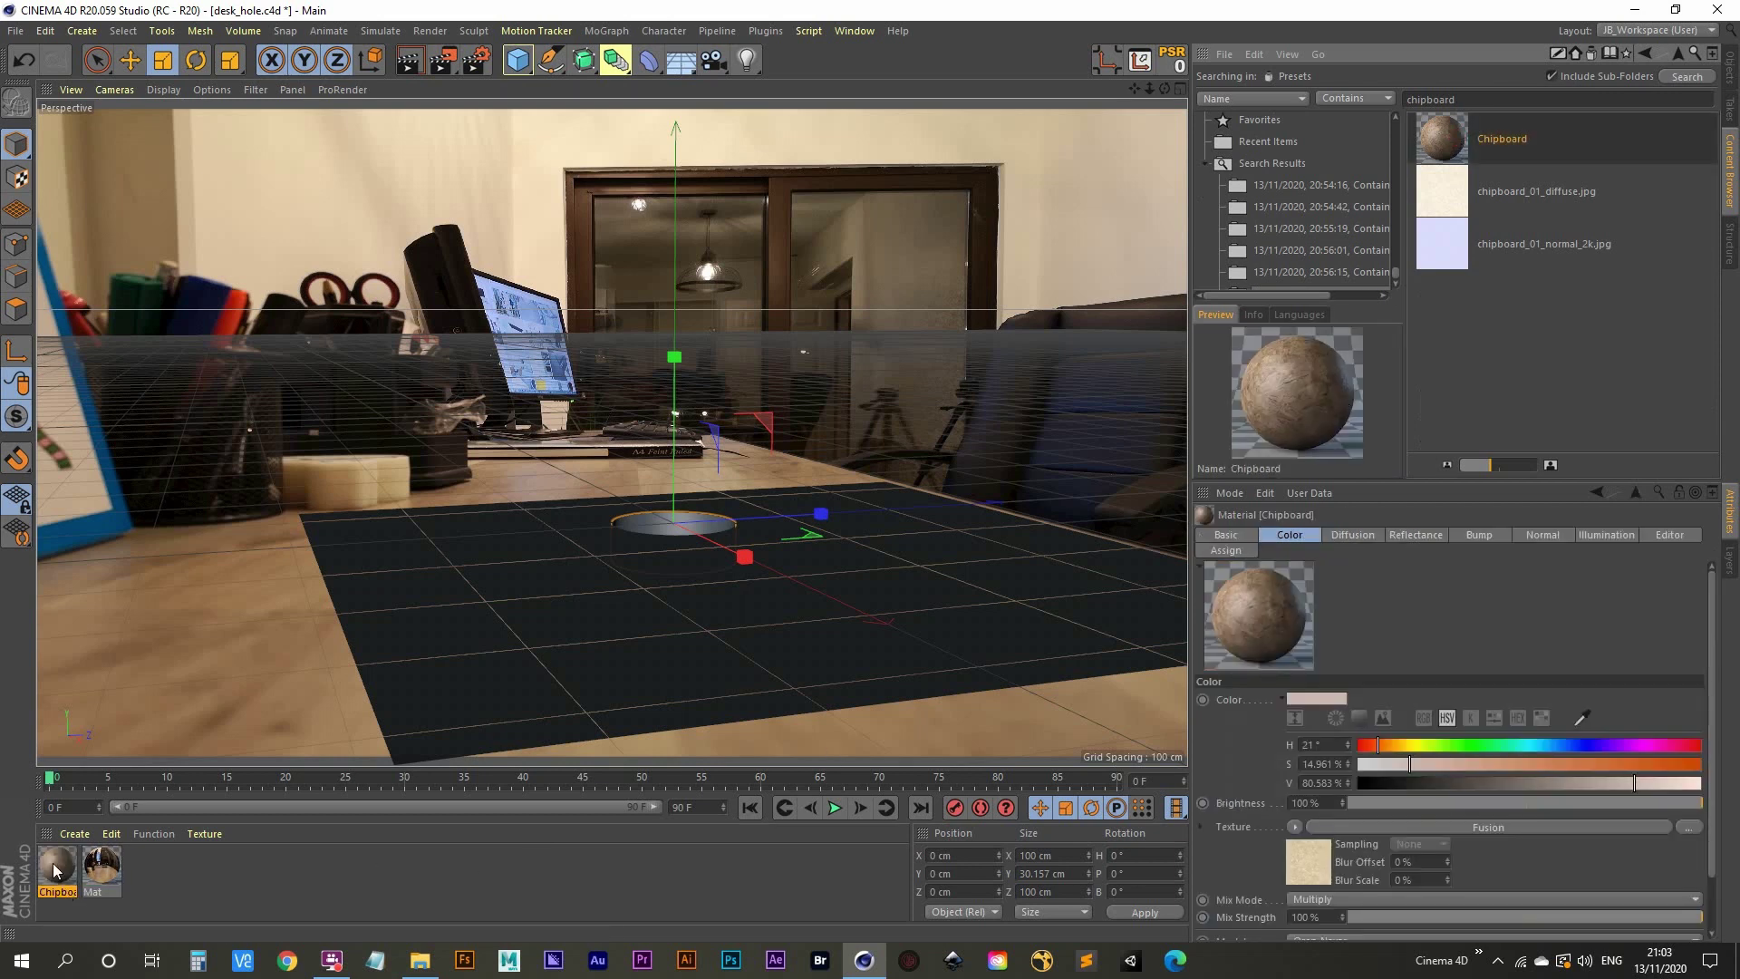
Apply the Chipboard material to the Hole cylinder and render a test preview.
click(1731, 72)
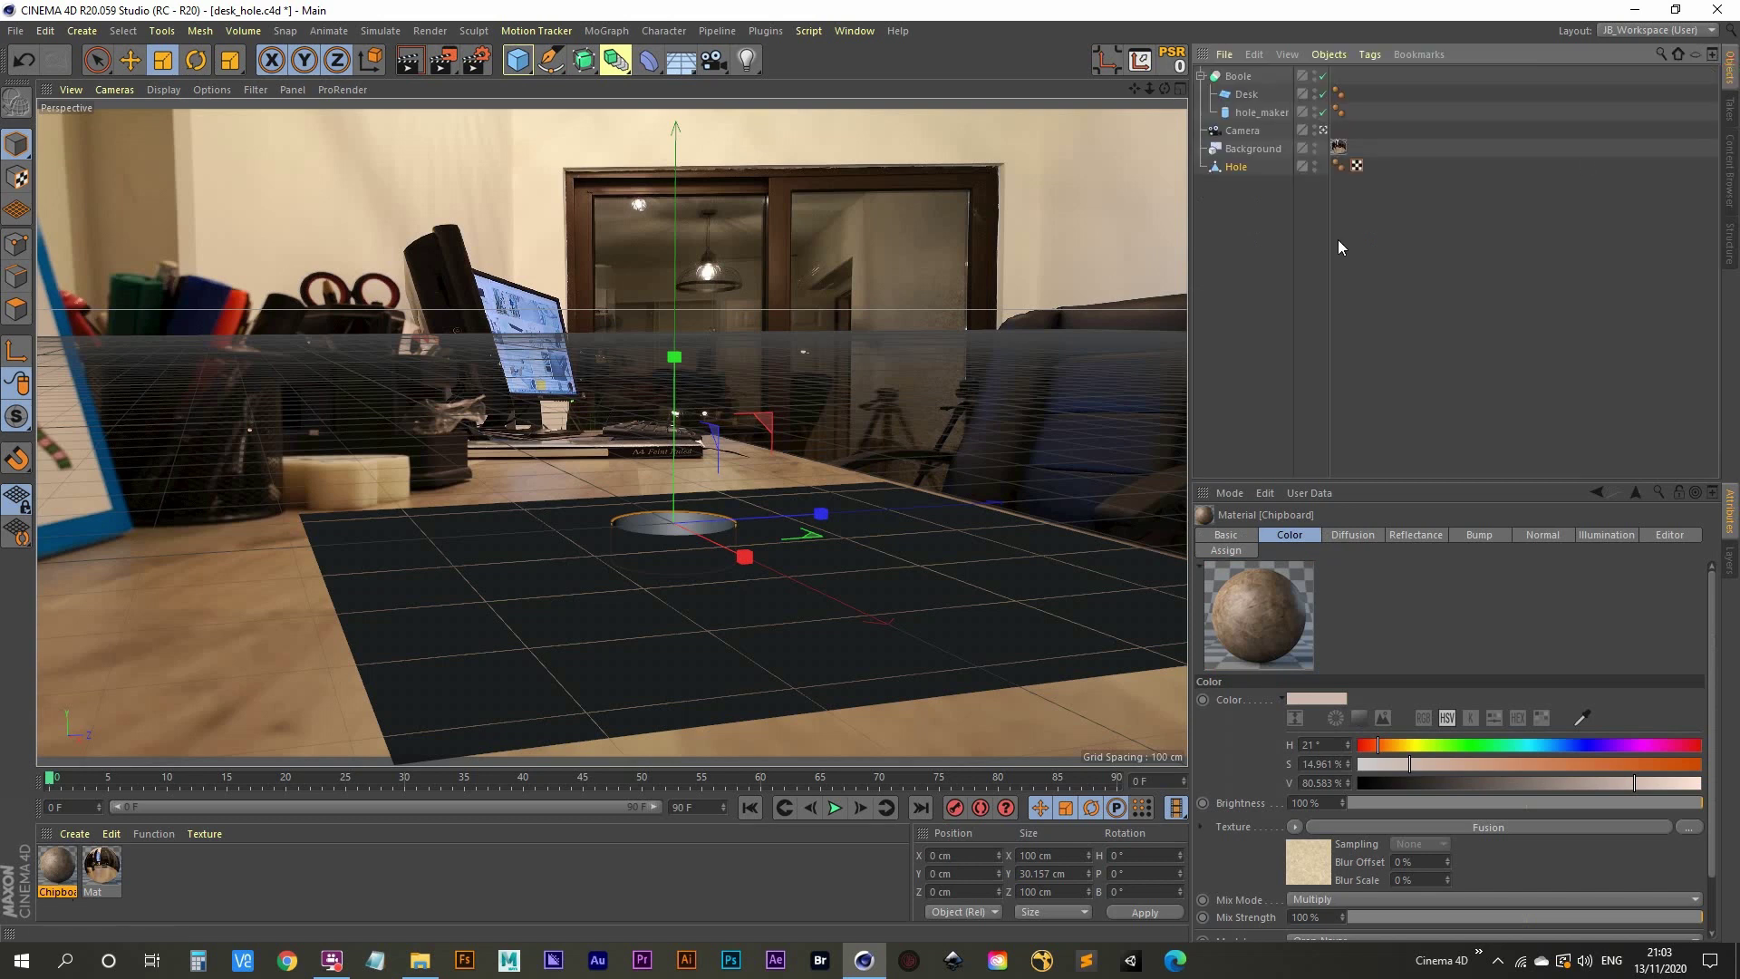
drag(54, 868, 1238, 167)
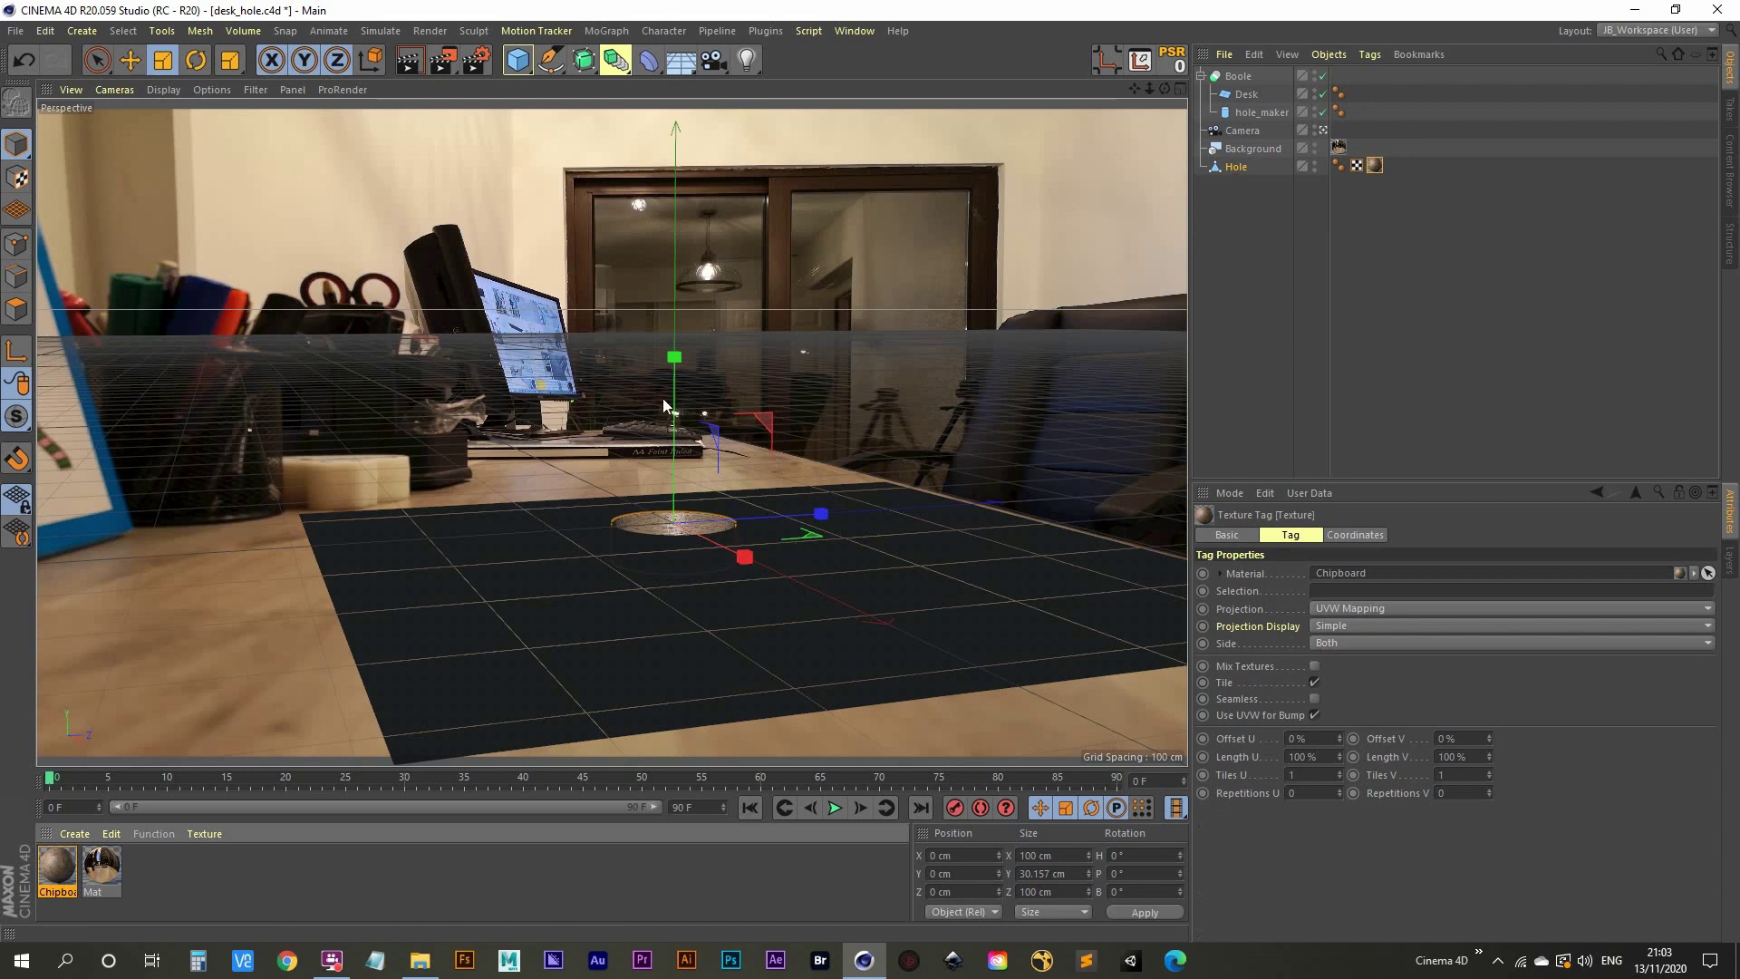
click(410, 60)
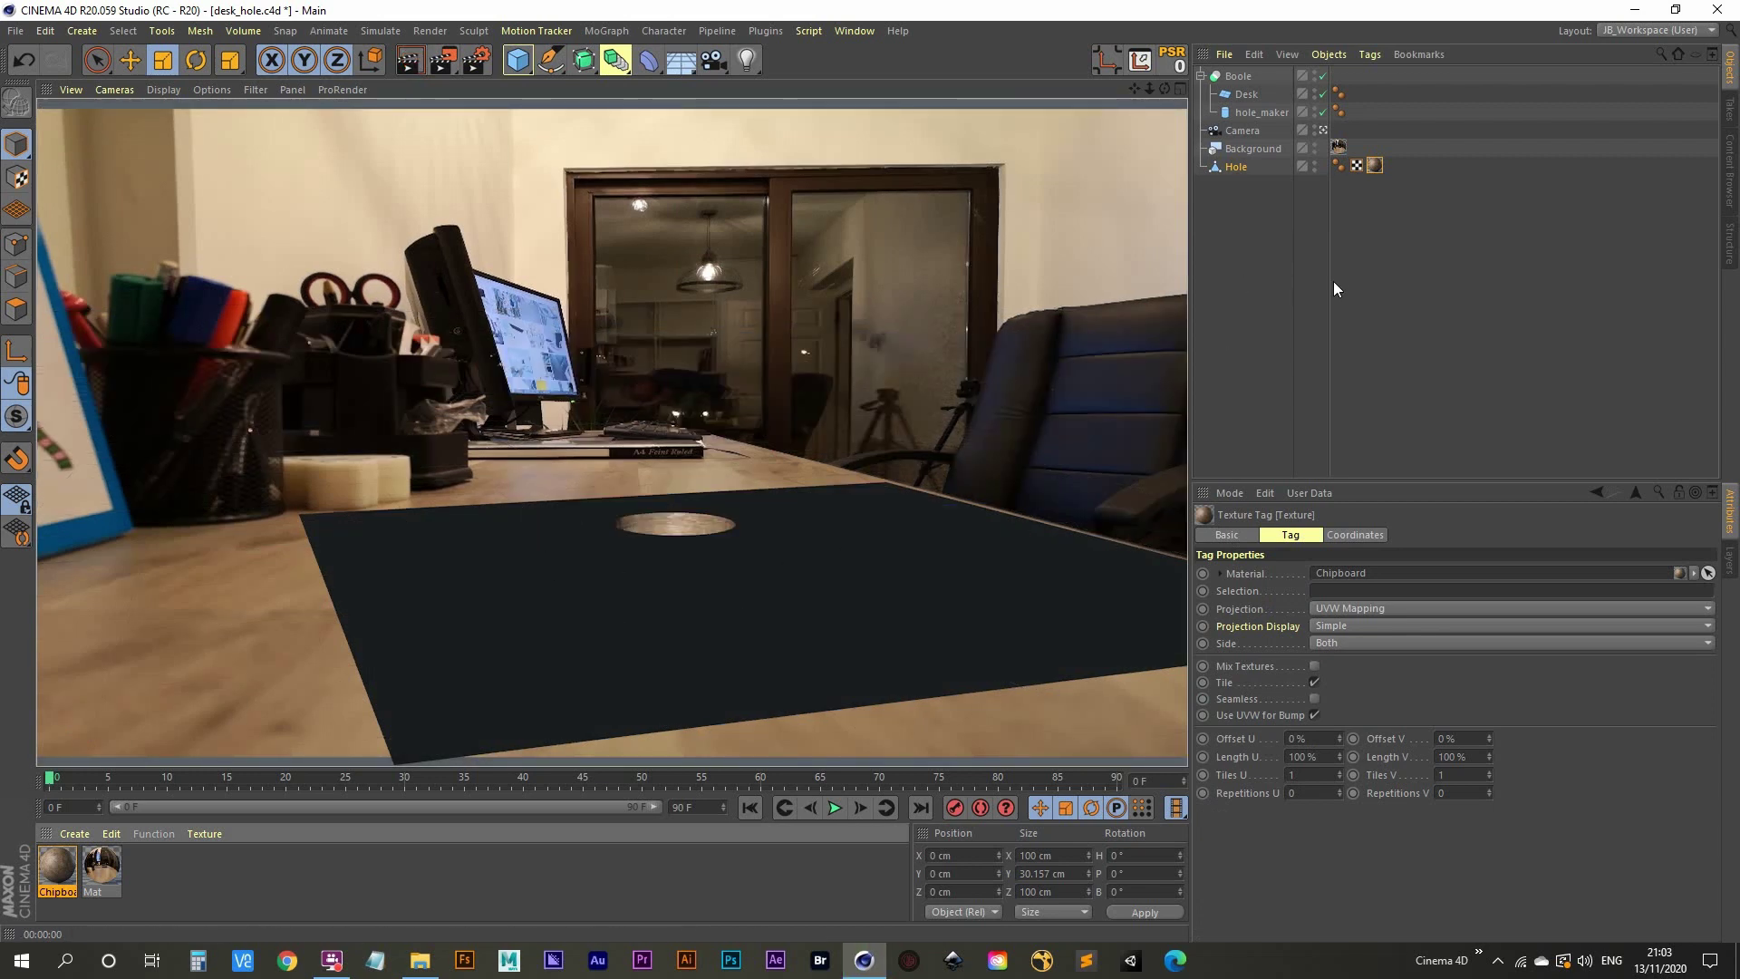
click(1248, 263)
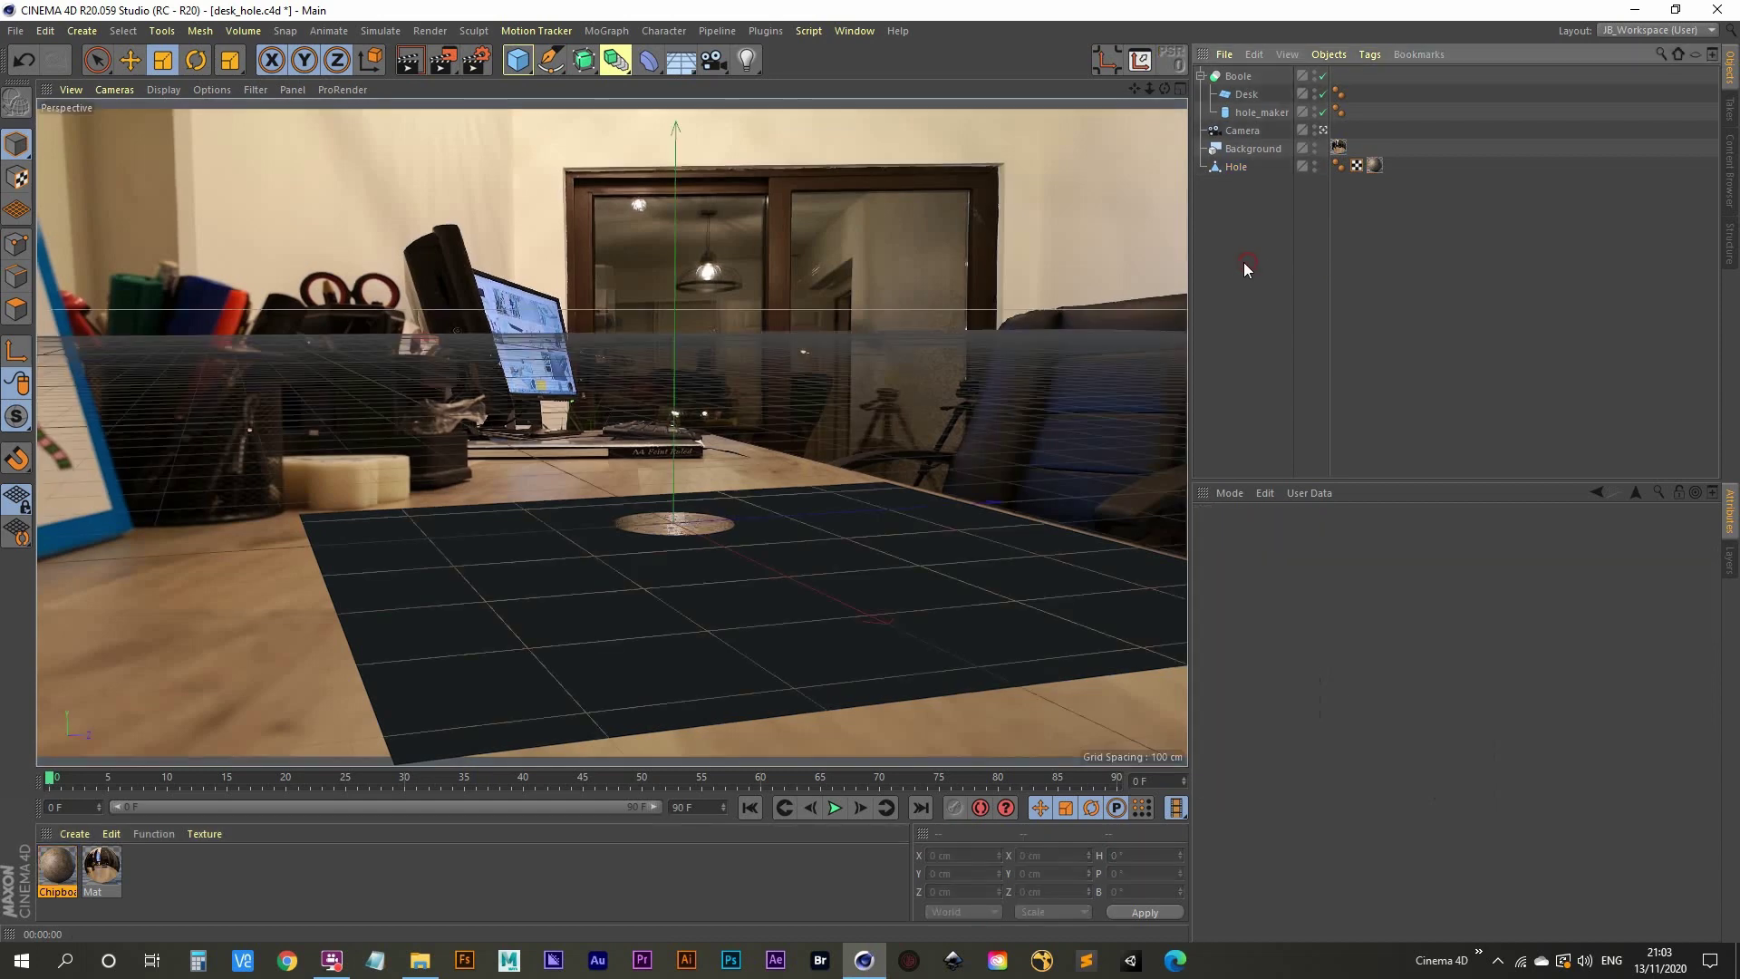
Add a Light and raise it to about Y 292 cm above the desk hole.
click(749, 62)
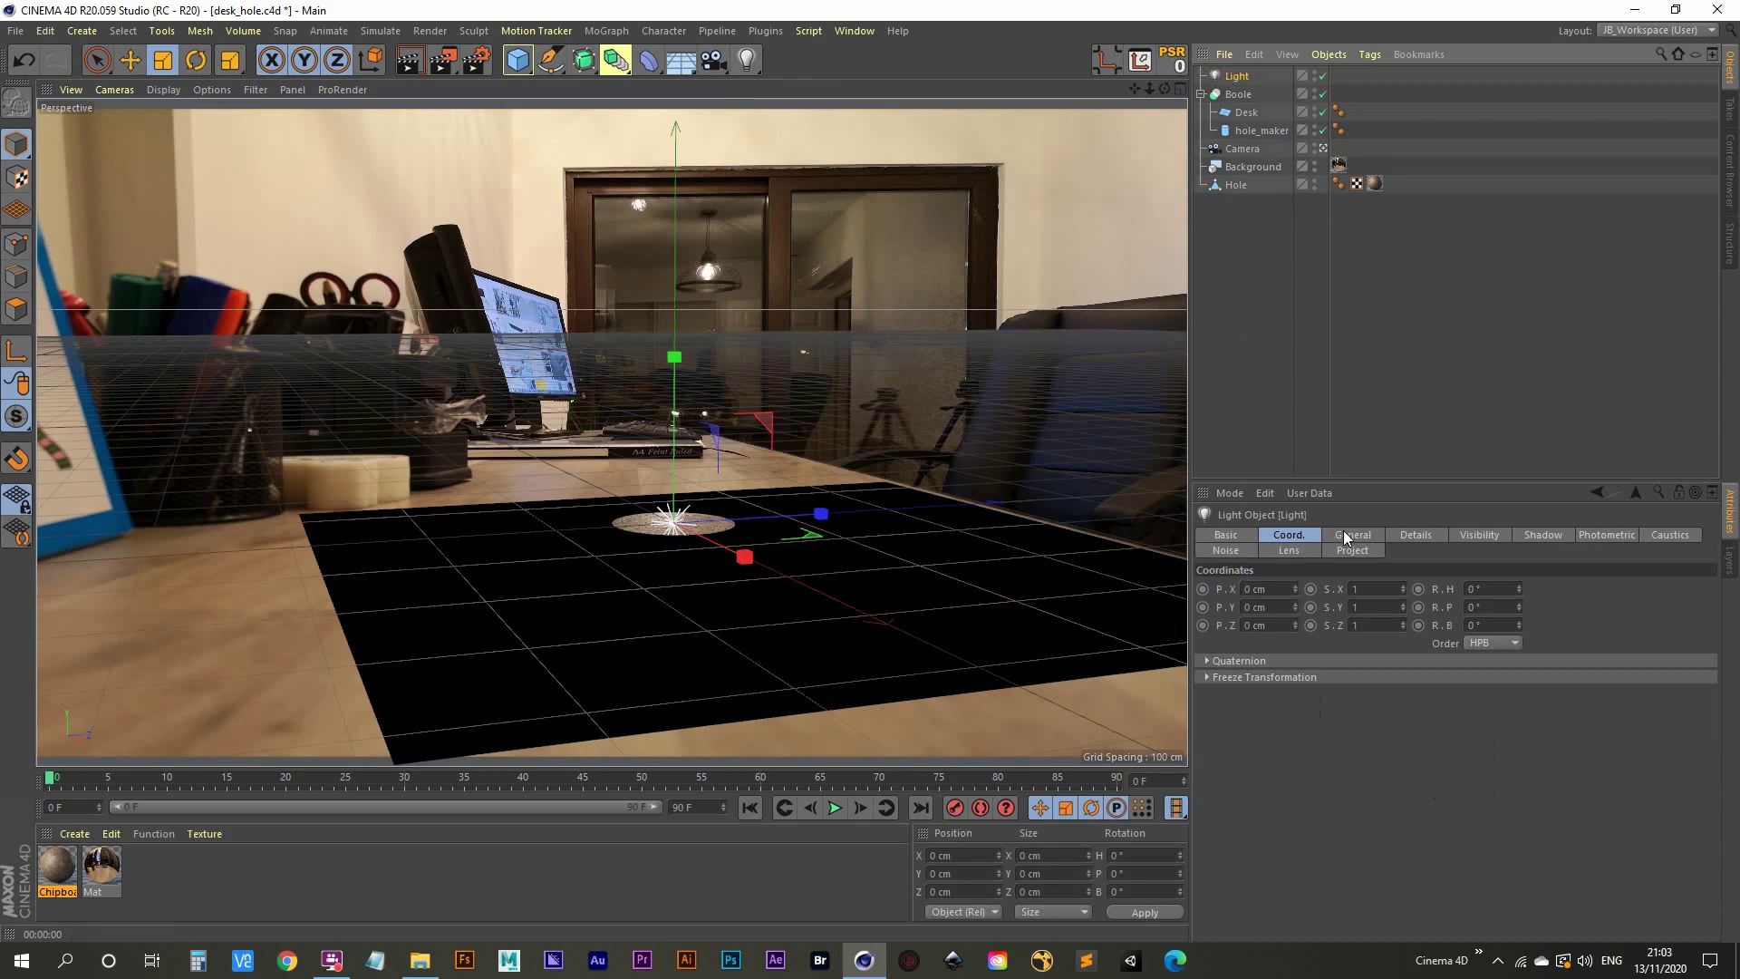
click(129, 60)
drag(669, 373, 678, 109)
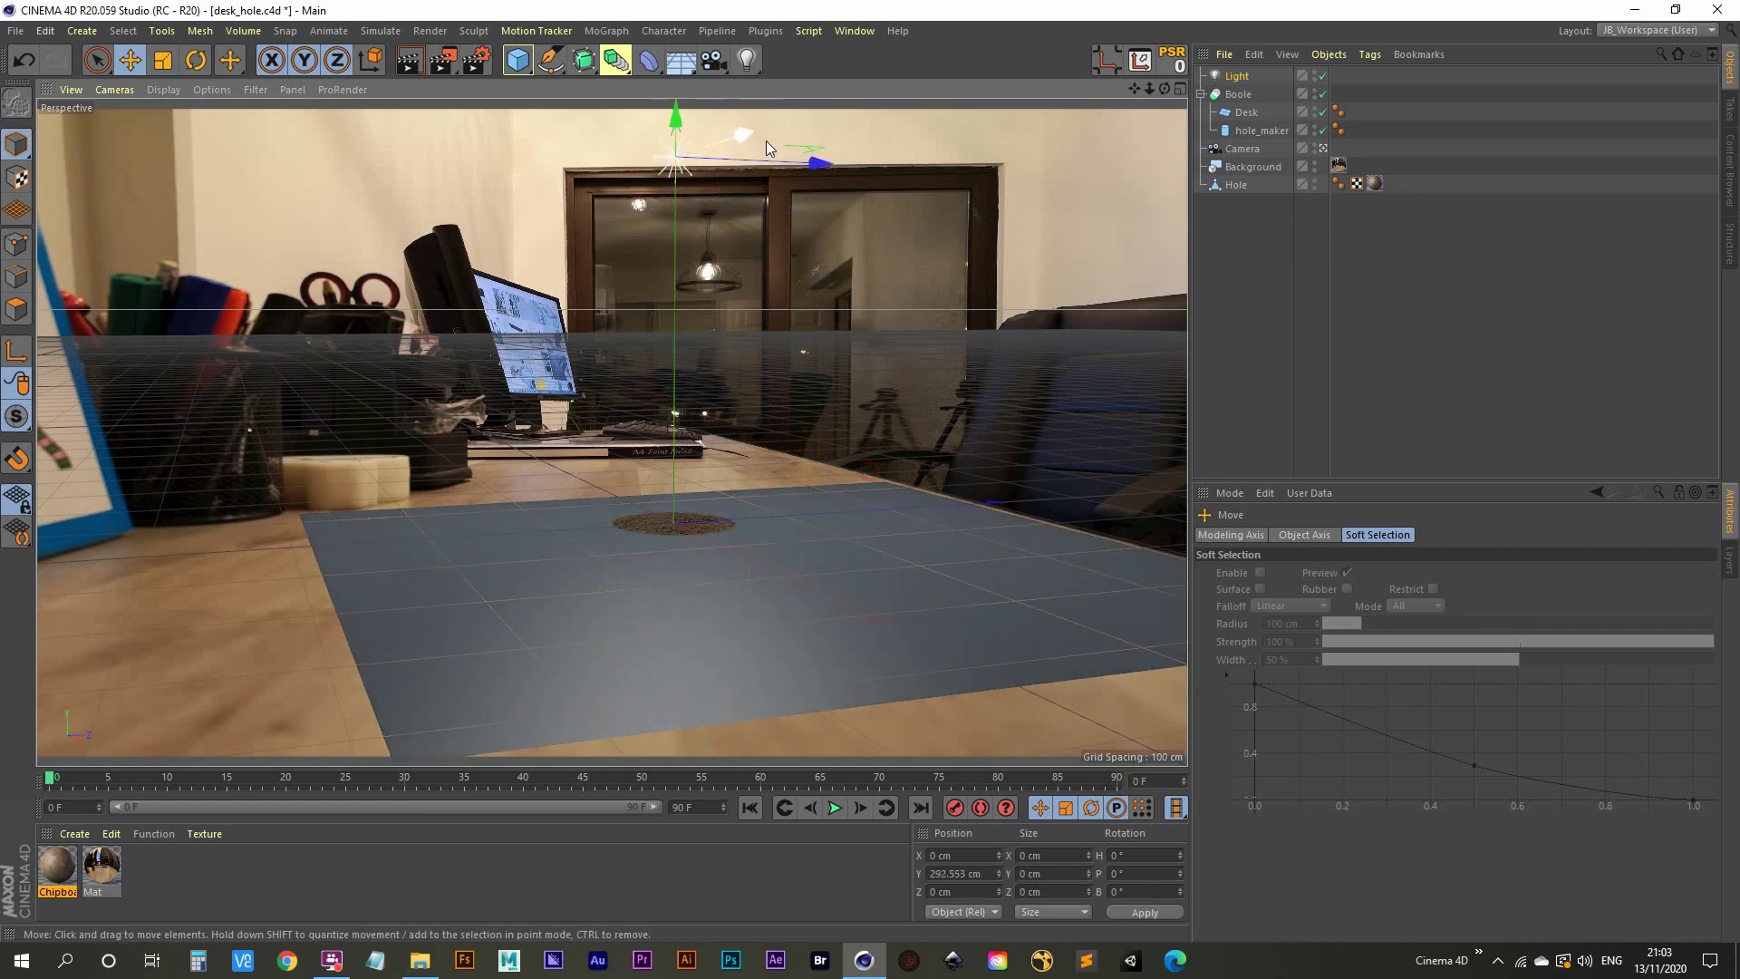
click(525, 62)
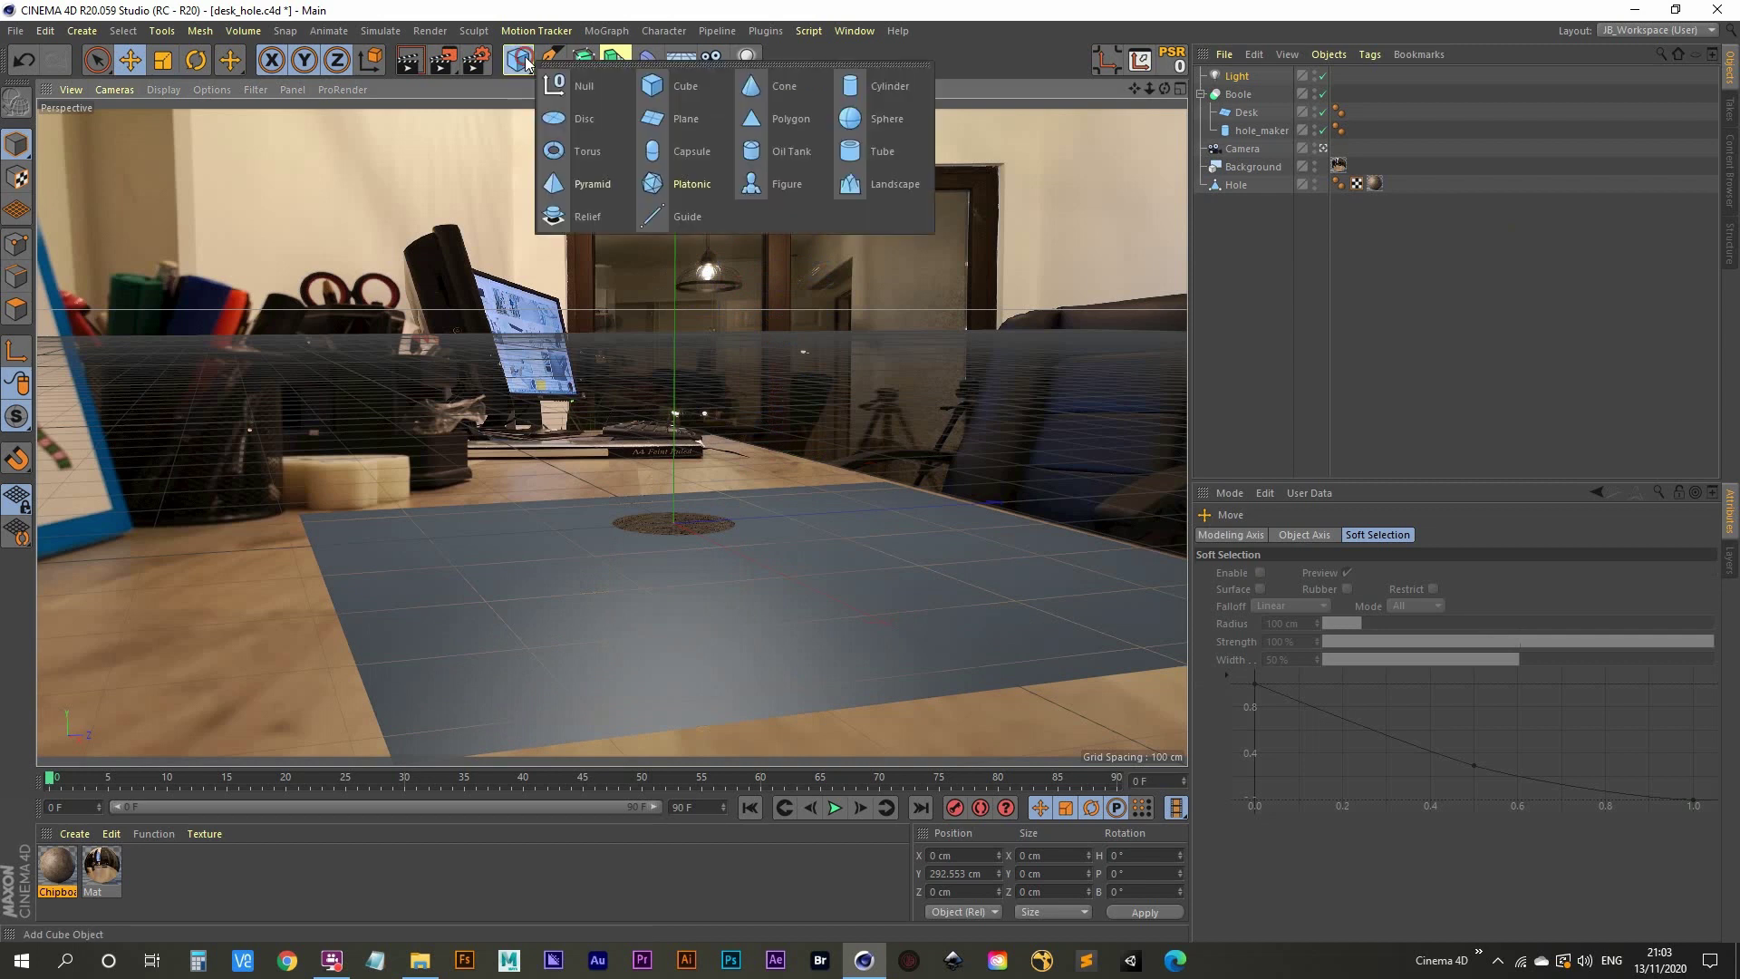
Add a Sphere, scale it down to 39.4 cm across, and lift it high above the hole.
click(868, 111)
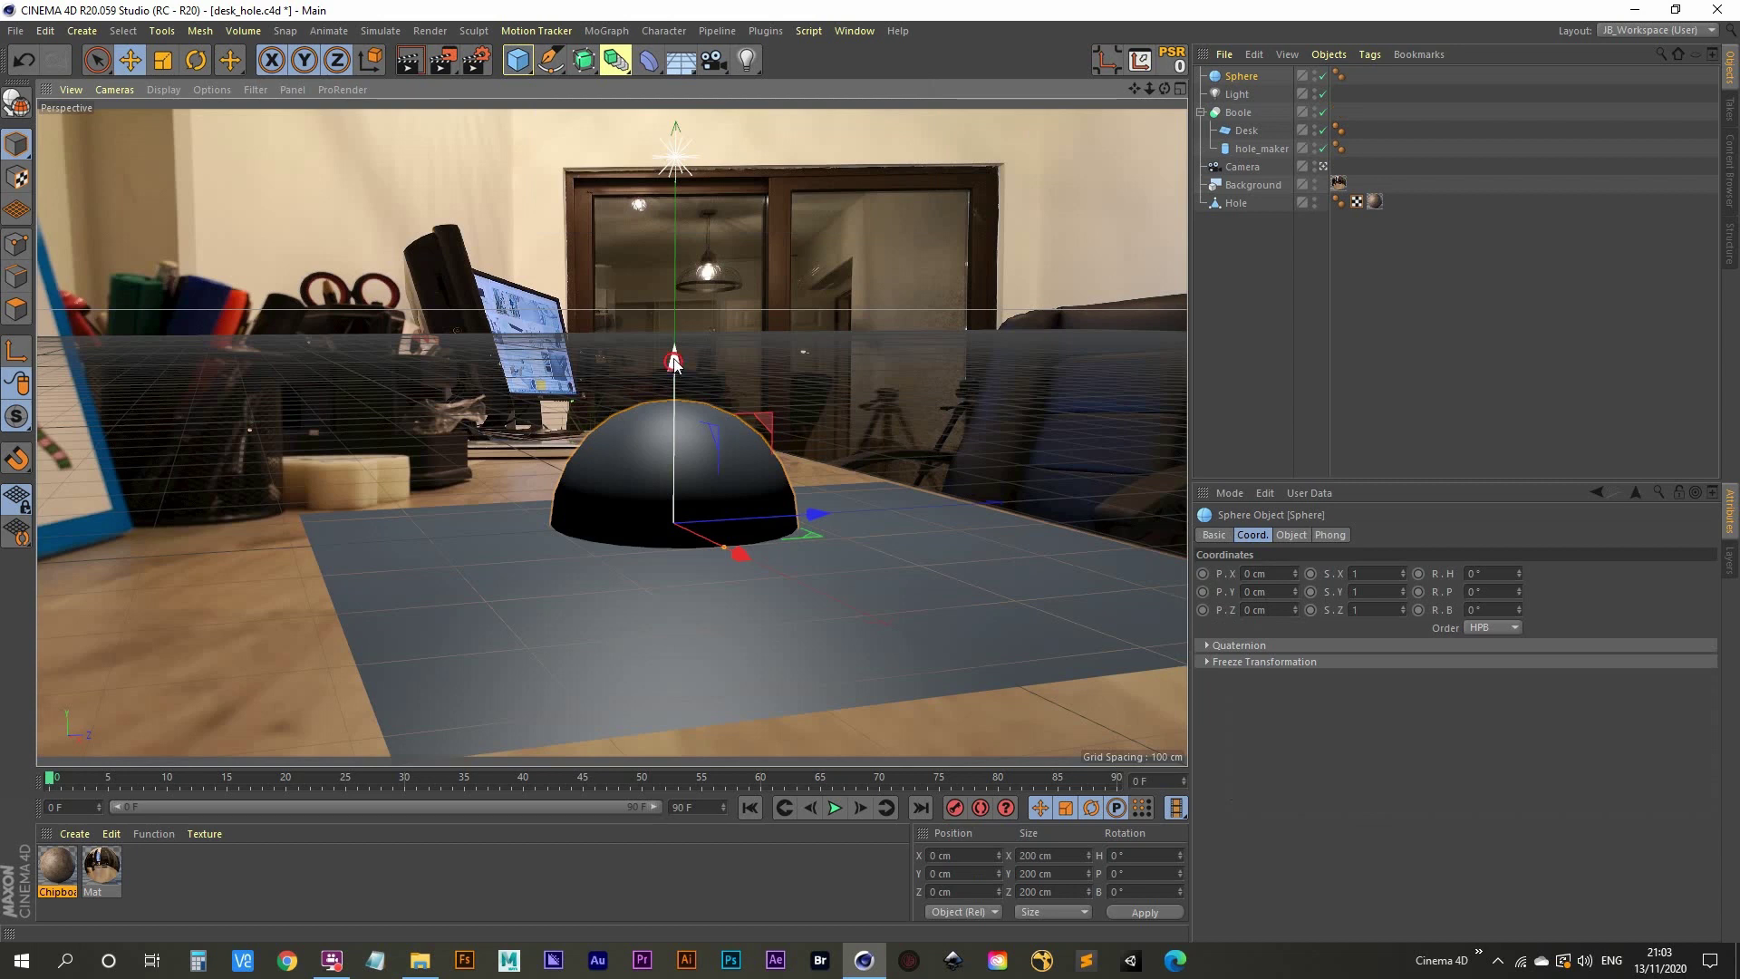
drag(674, 363, 666, 144)
click(163, 59)
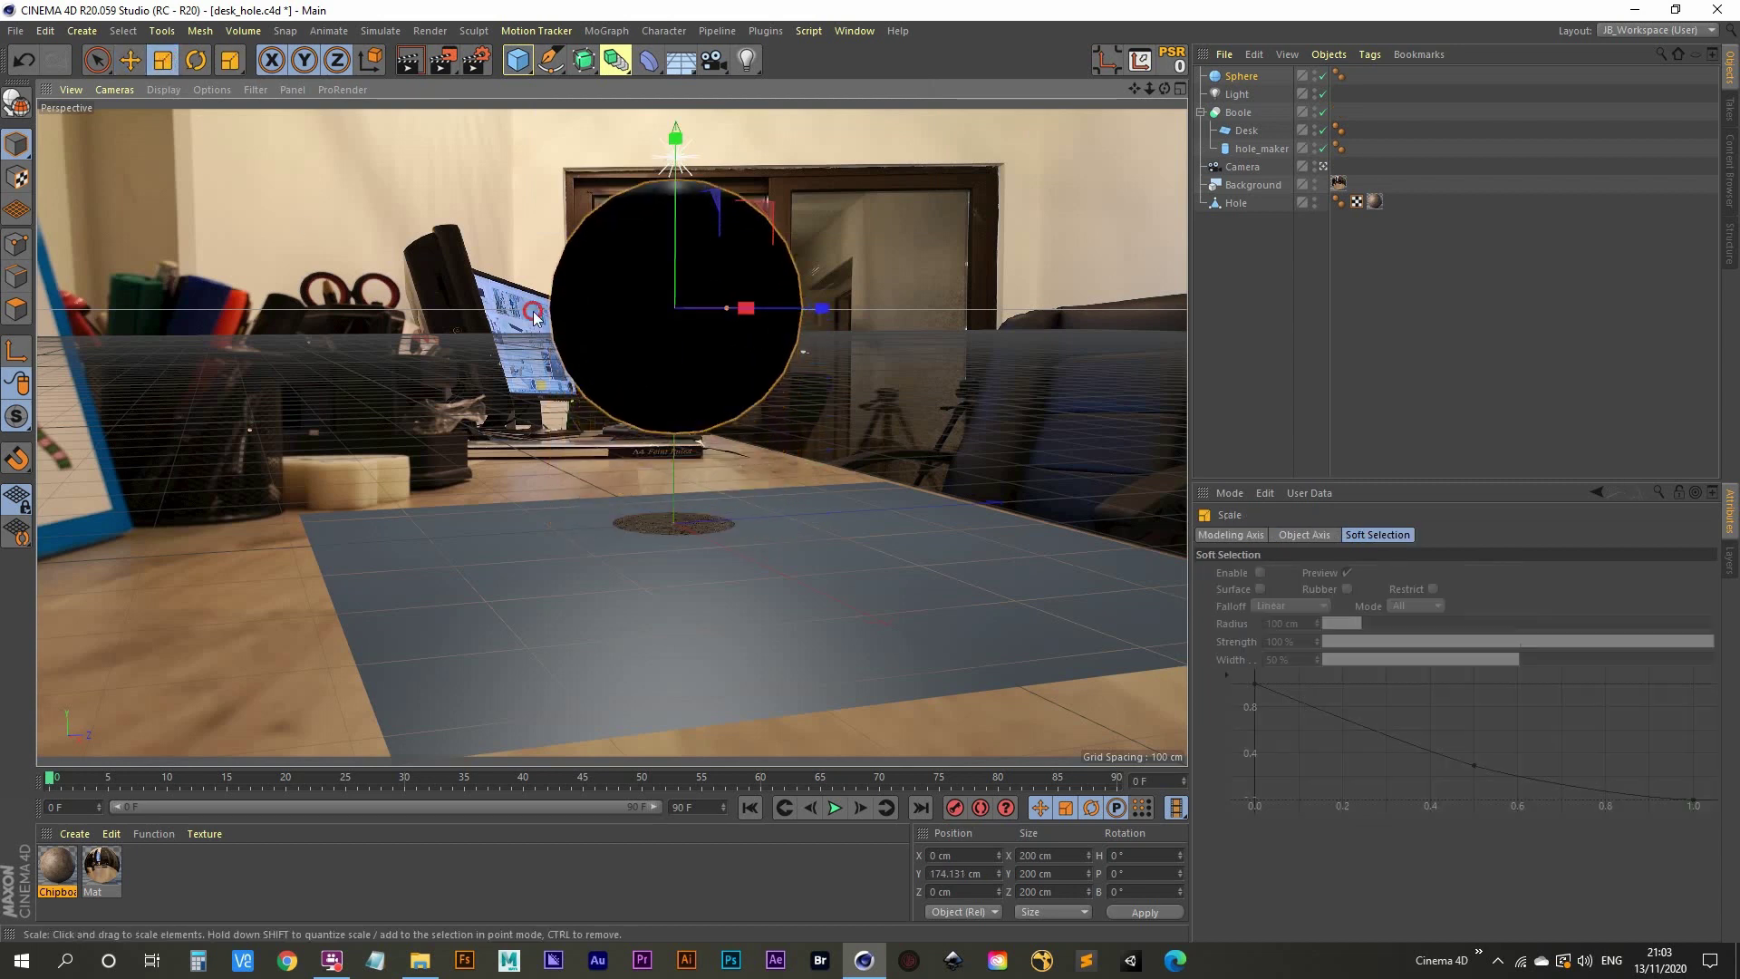
drag(489, 381, 542, 433)
key(space)
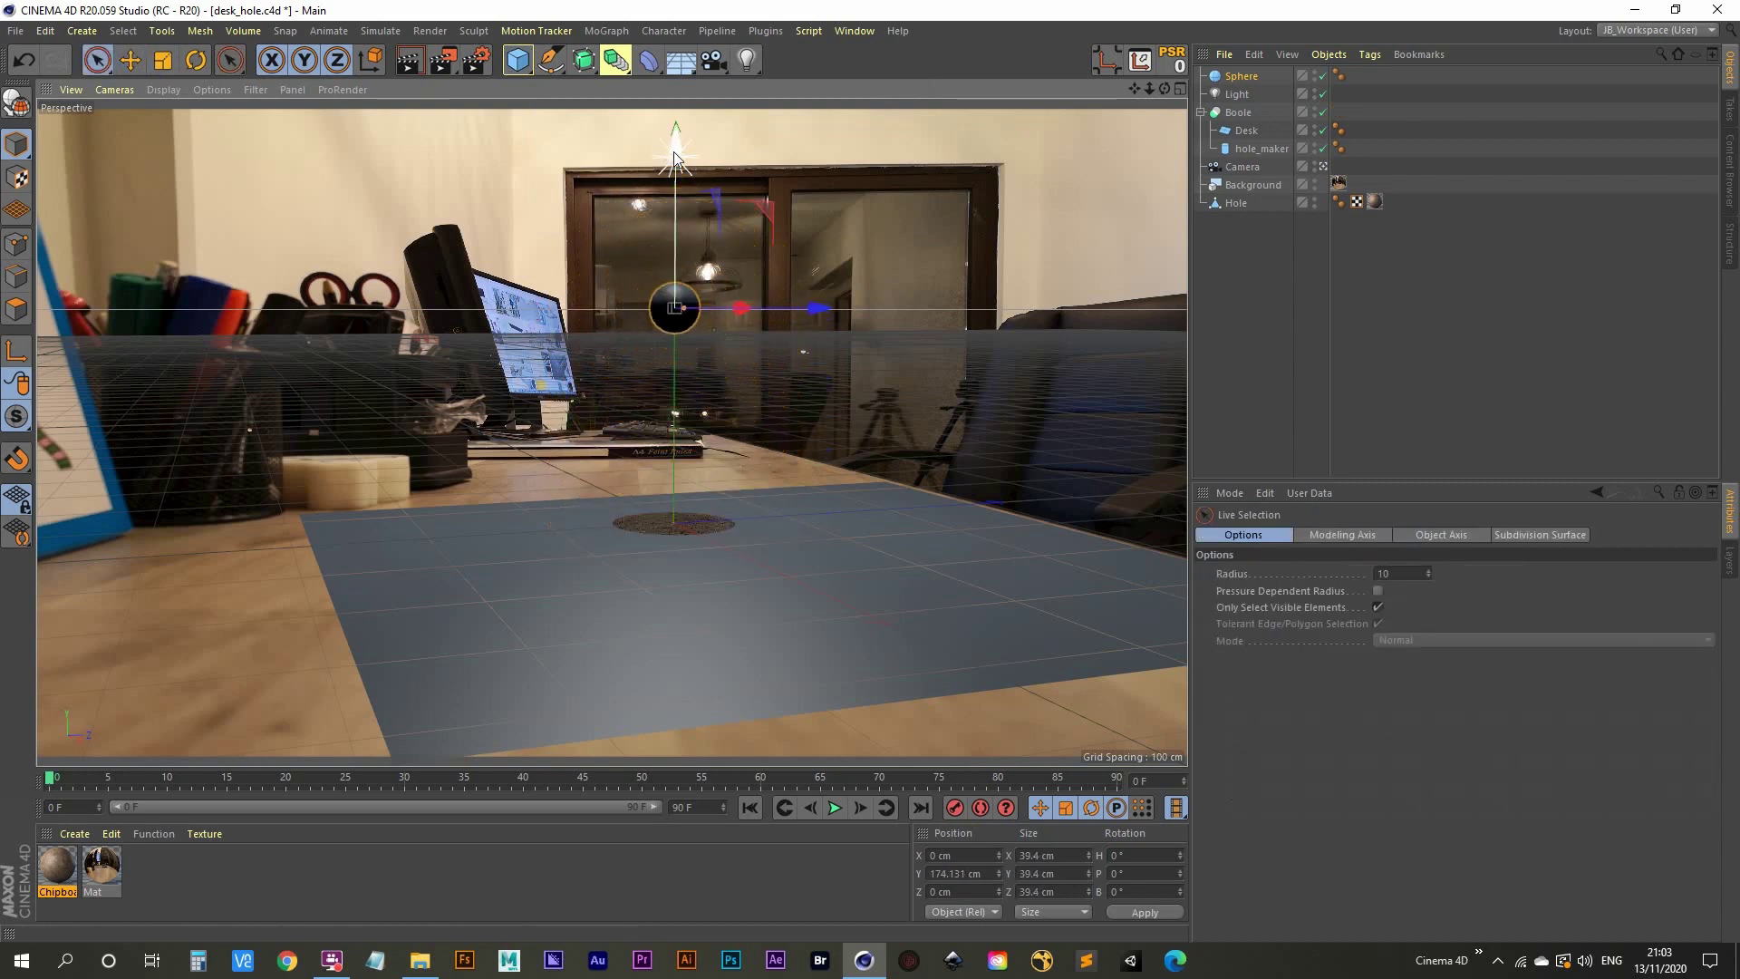
drag(673, 150, 676, 77)
click(1236, 299)
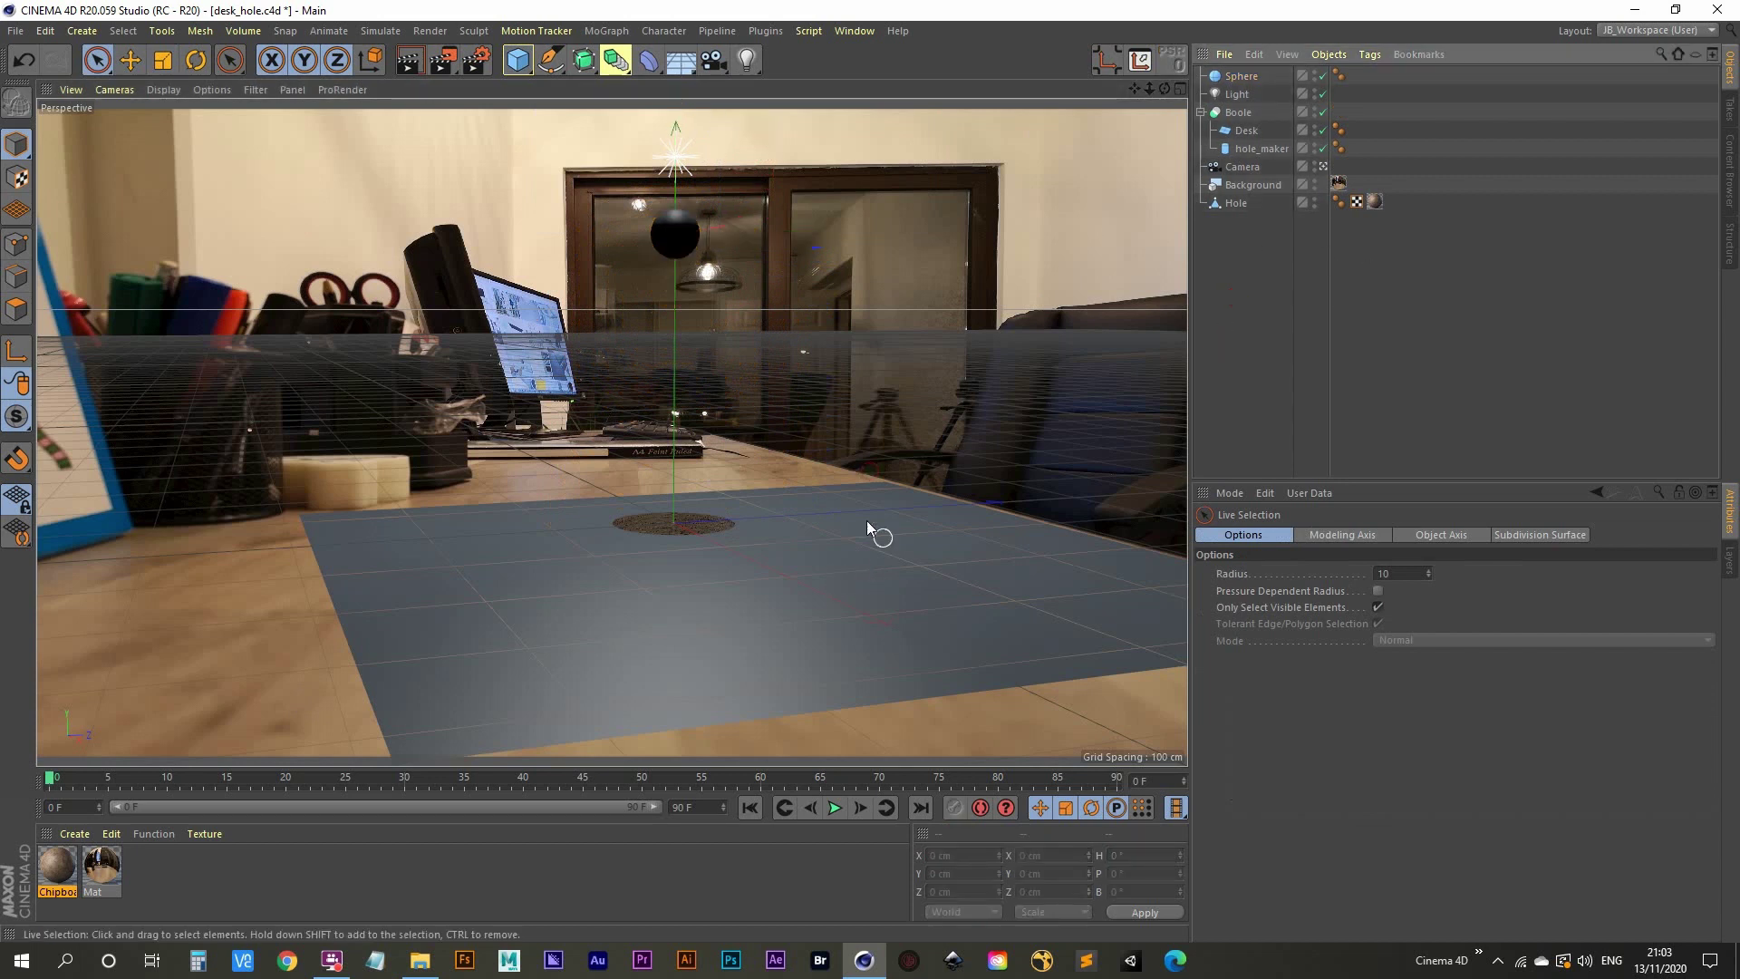
click(1247, 131)
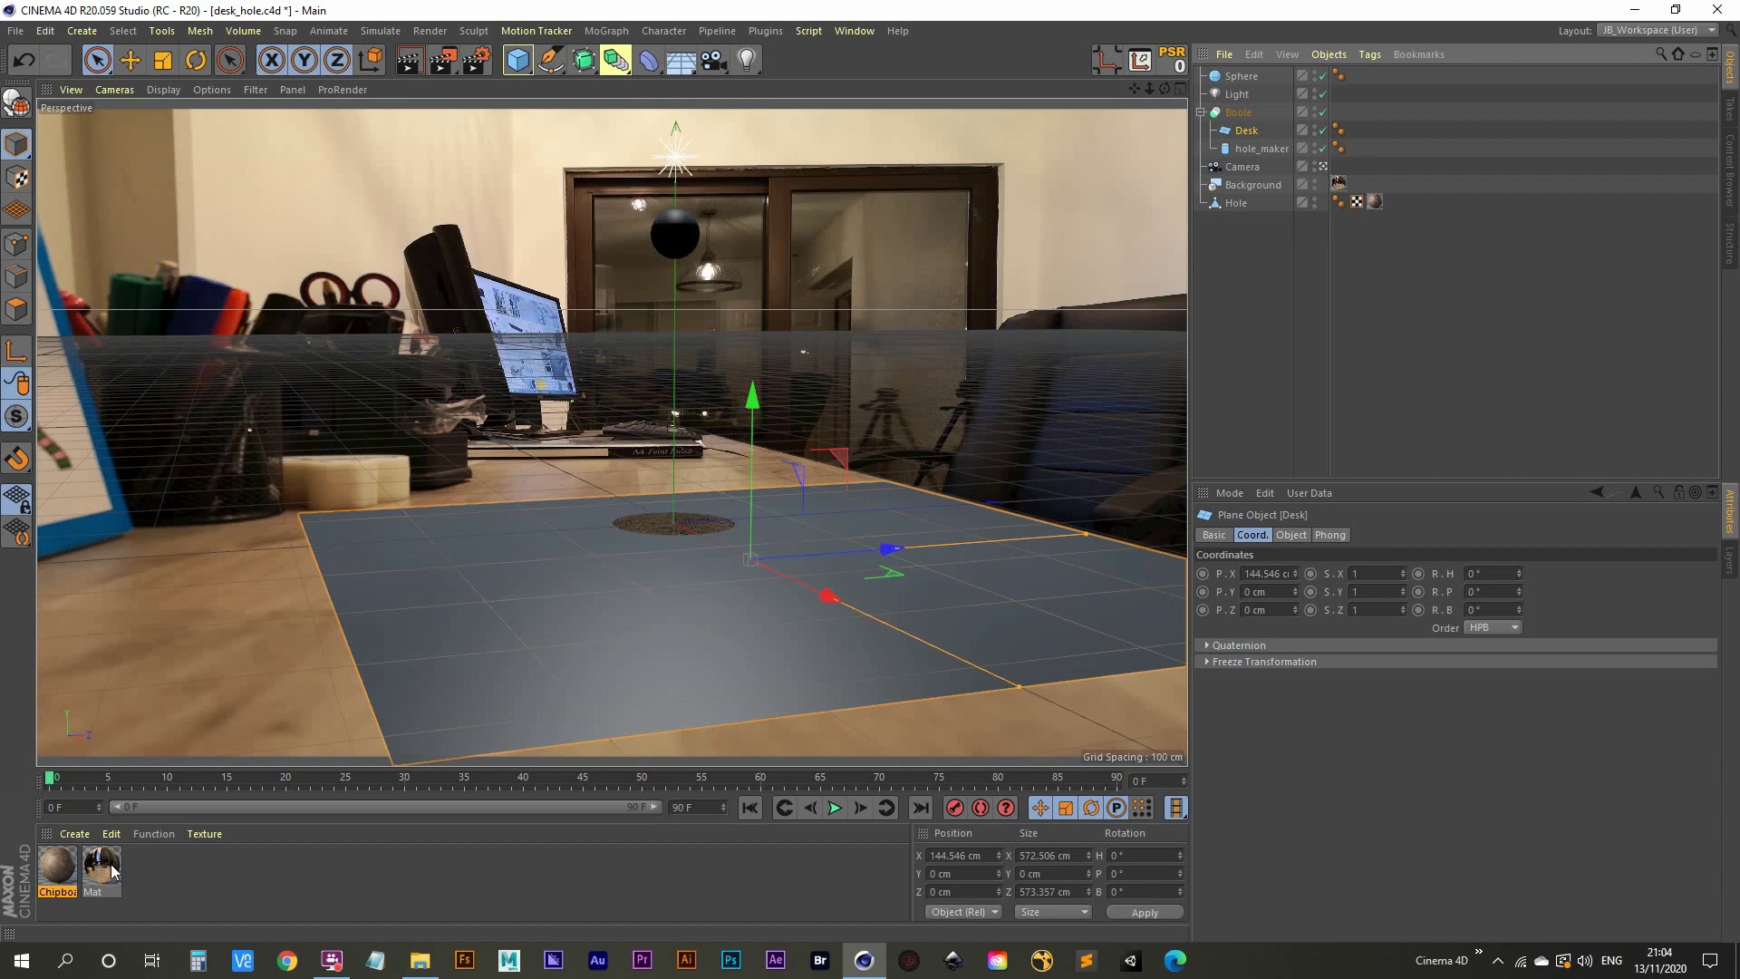
Create a new blank material, Mat.1, in the Material Manager and open it.
click(1056, 392)
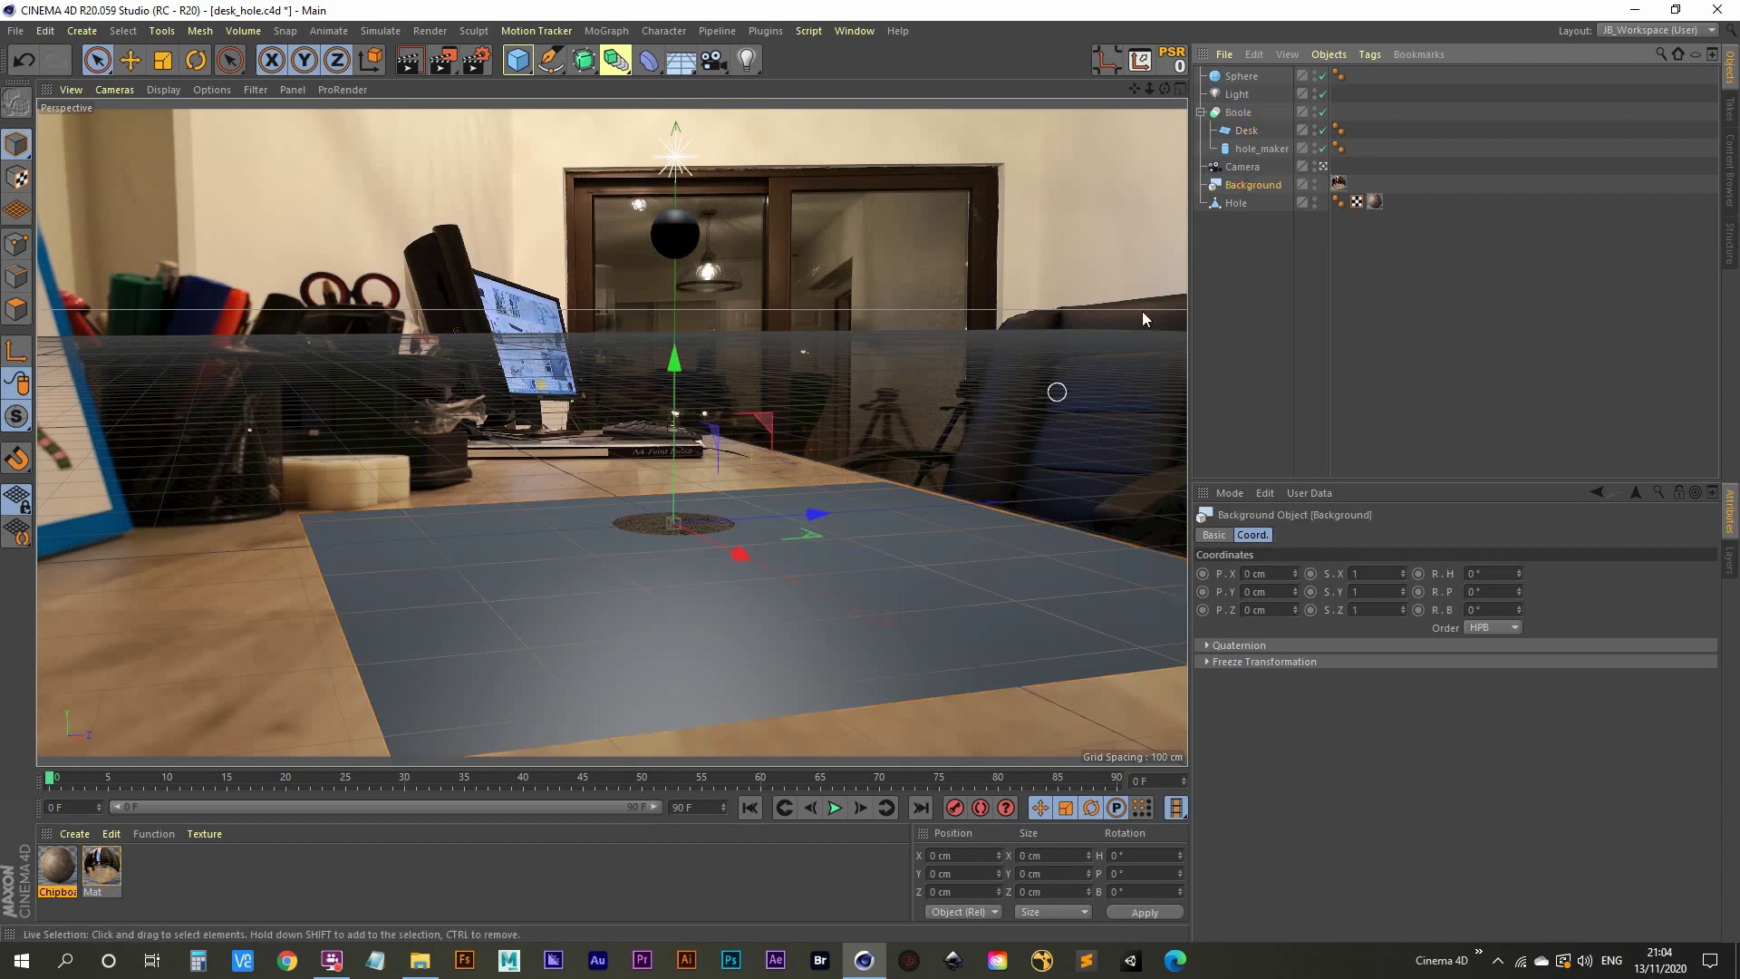
click(134, 872)
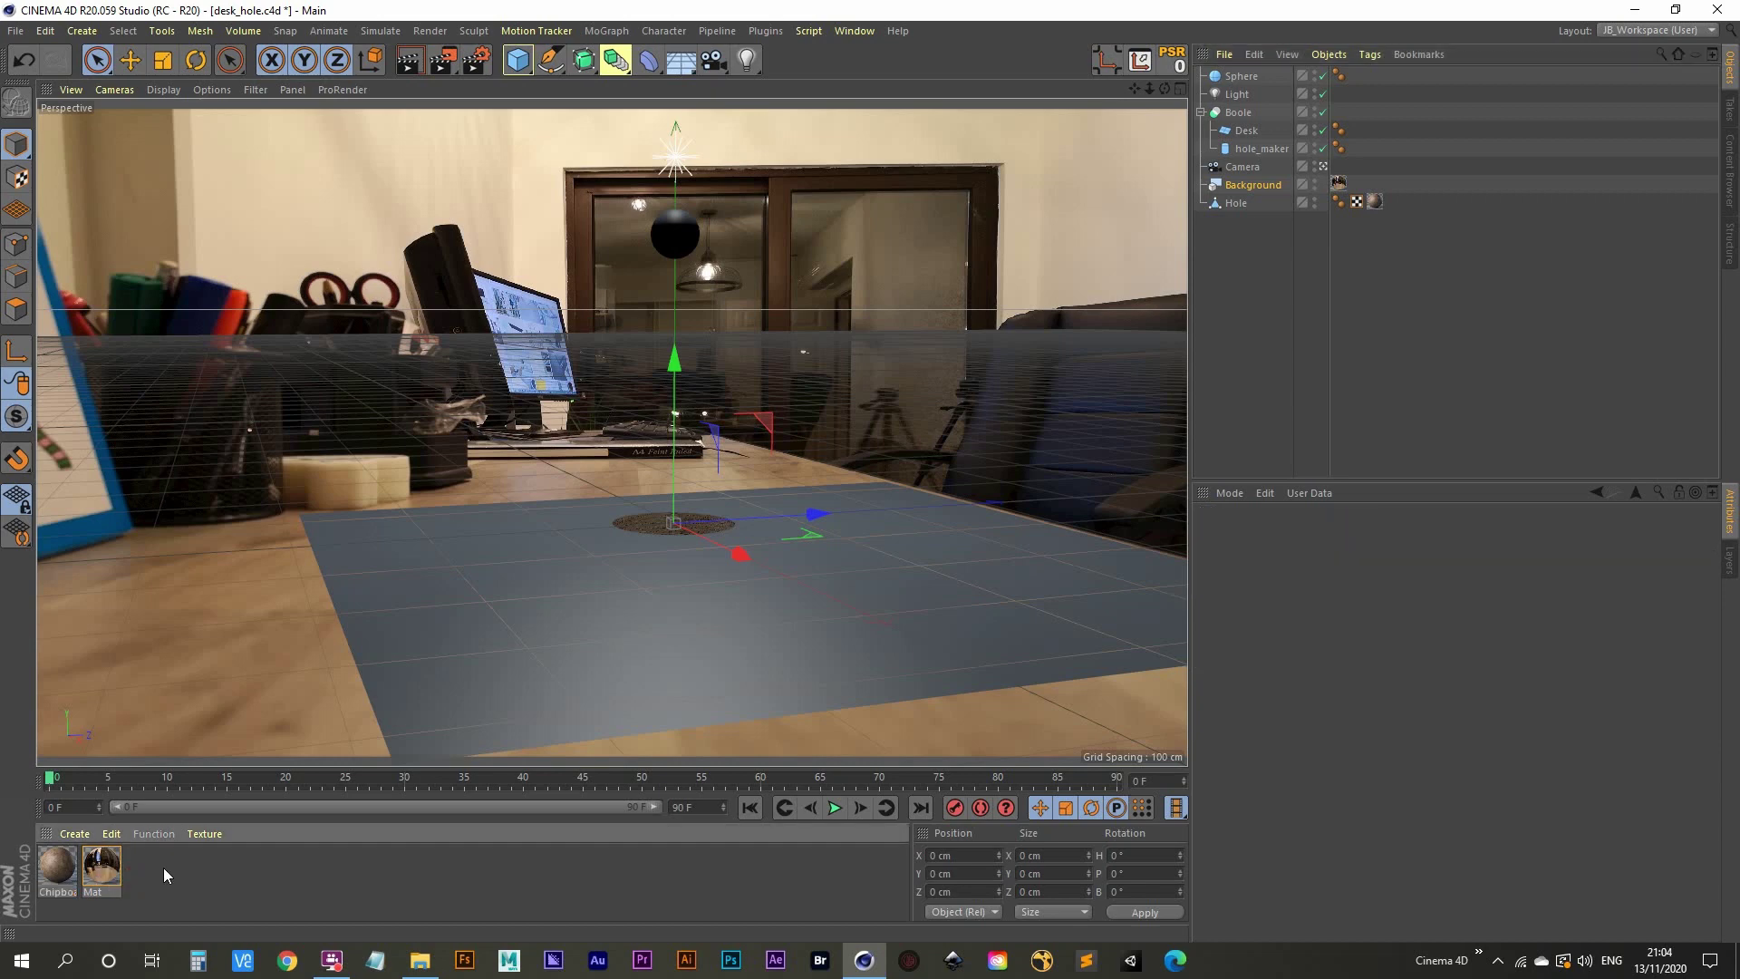
double_click(163, 868)
click(60, 868)
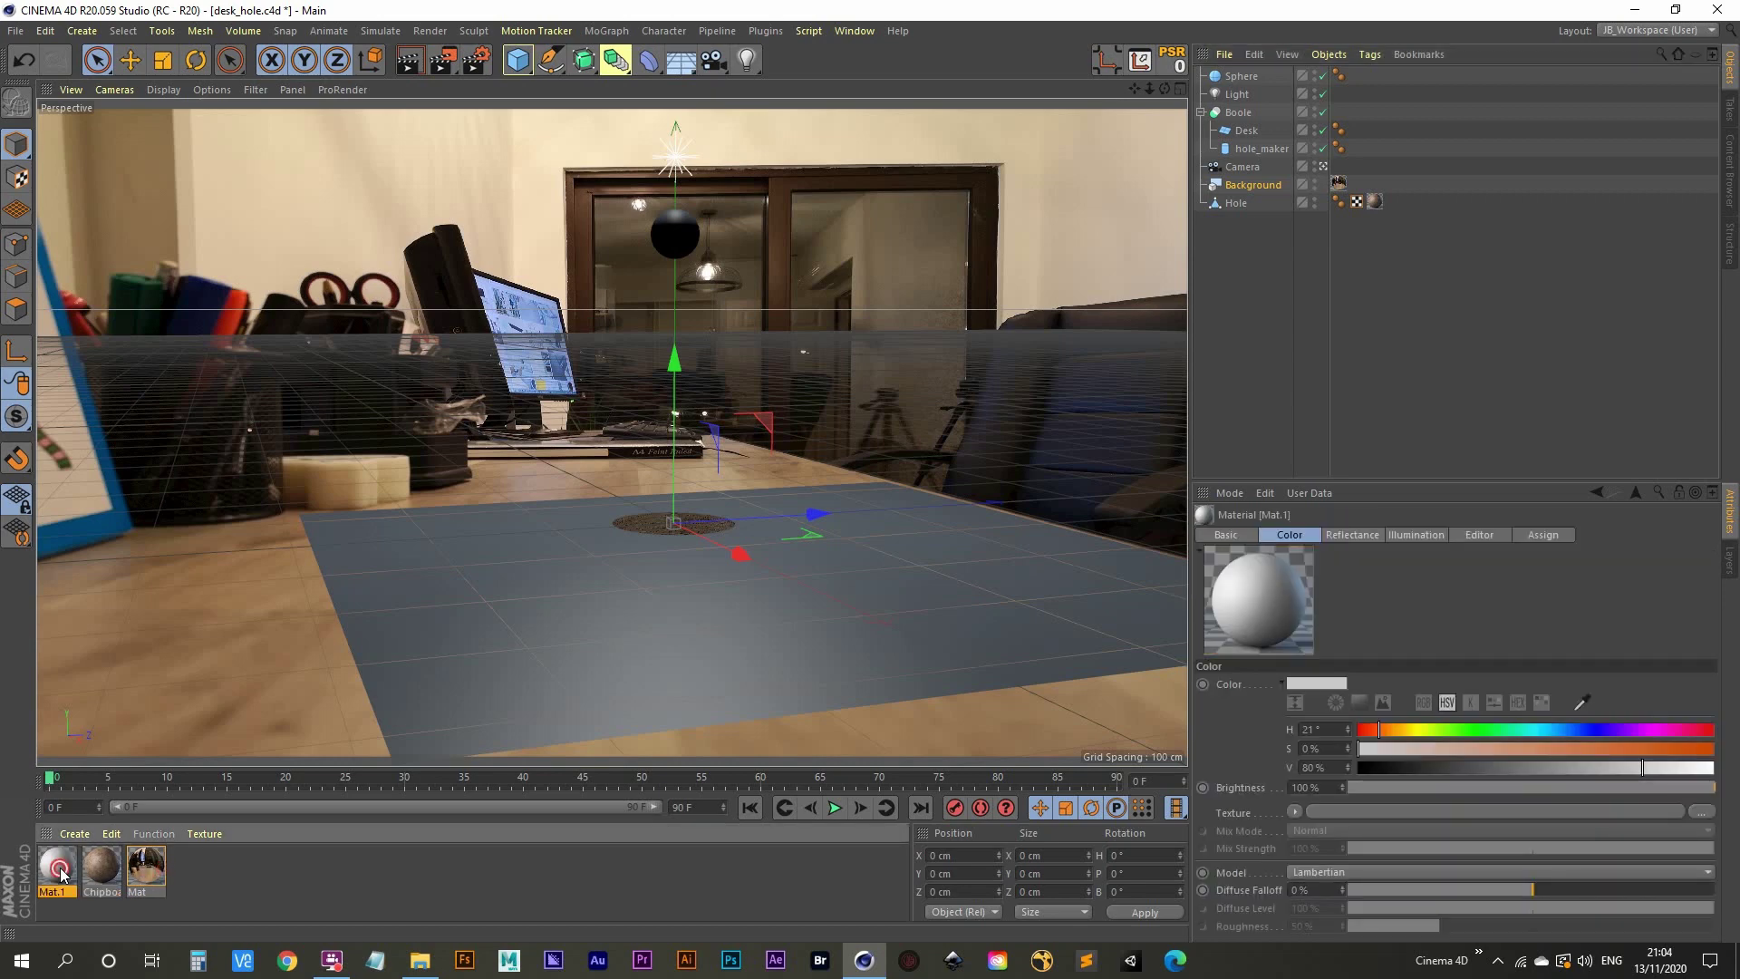
double_click(60, 872)
Inspect Mat.1's Color channel and the Mat material's settings, then close the Material Editor.
click(362, 378)
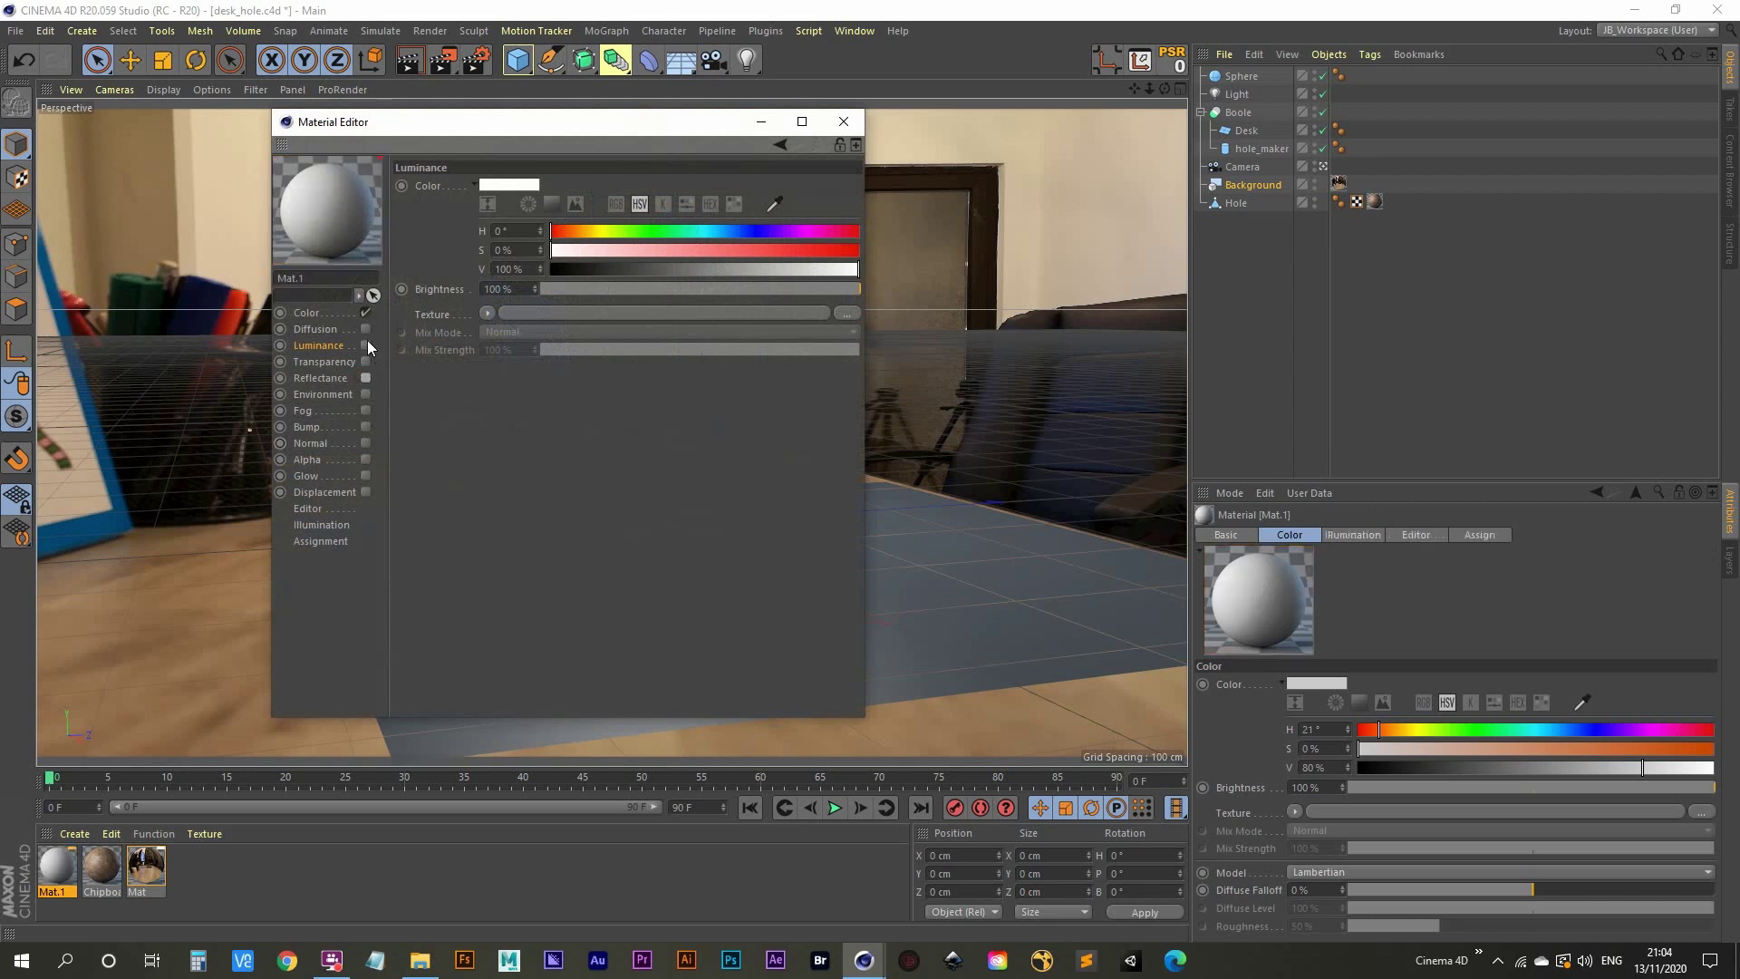
click(306, 312)
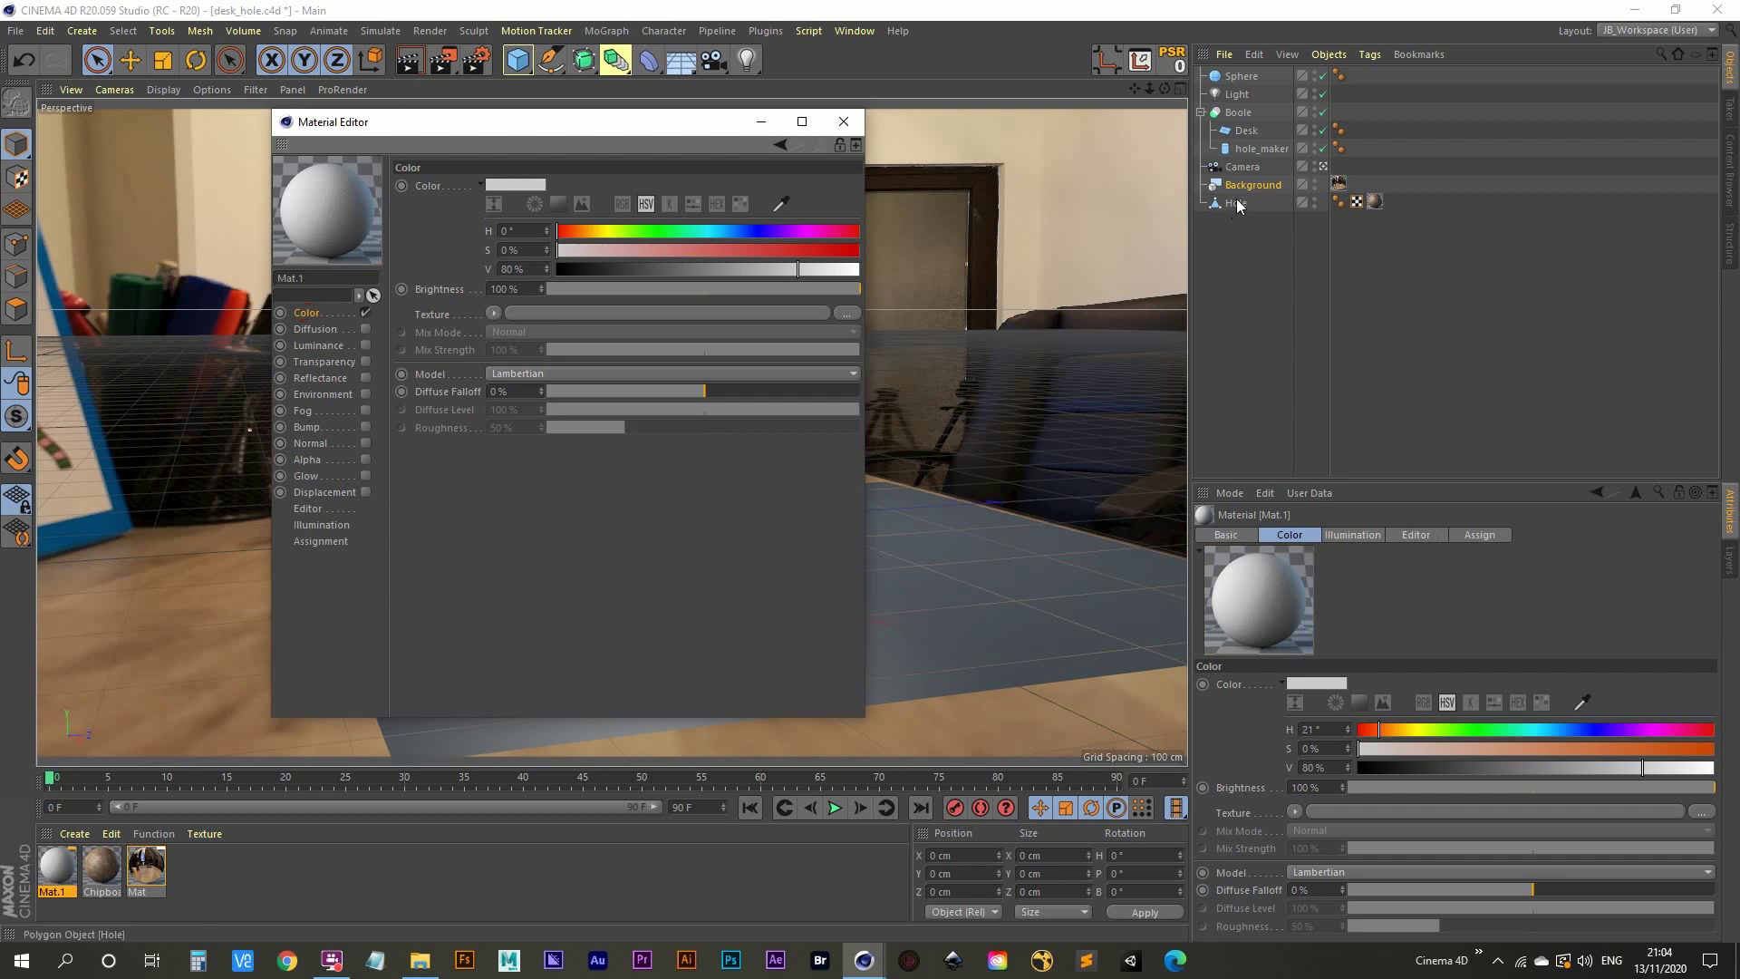
click(1241, 132)
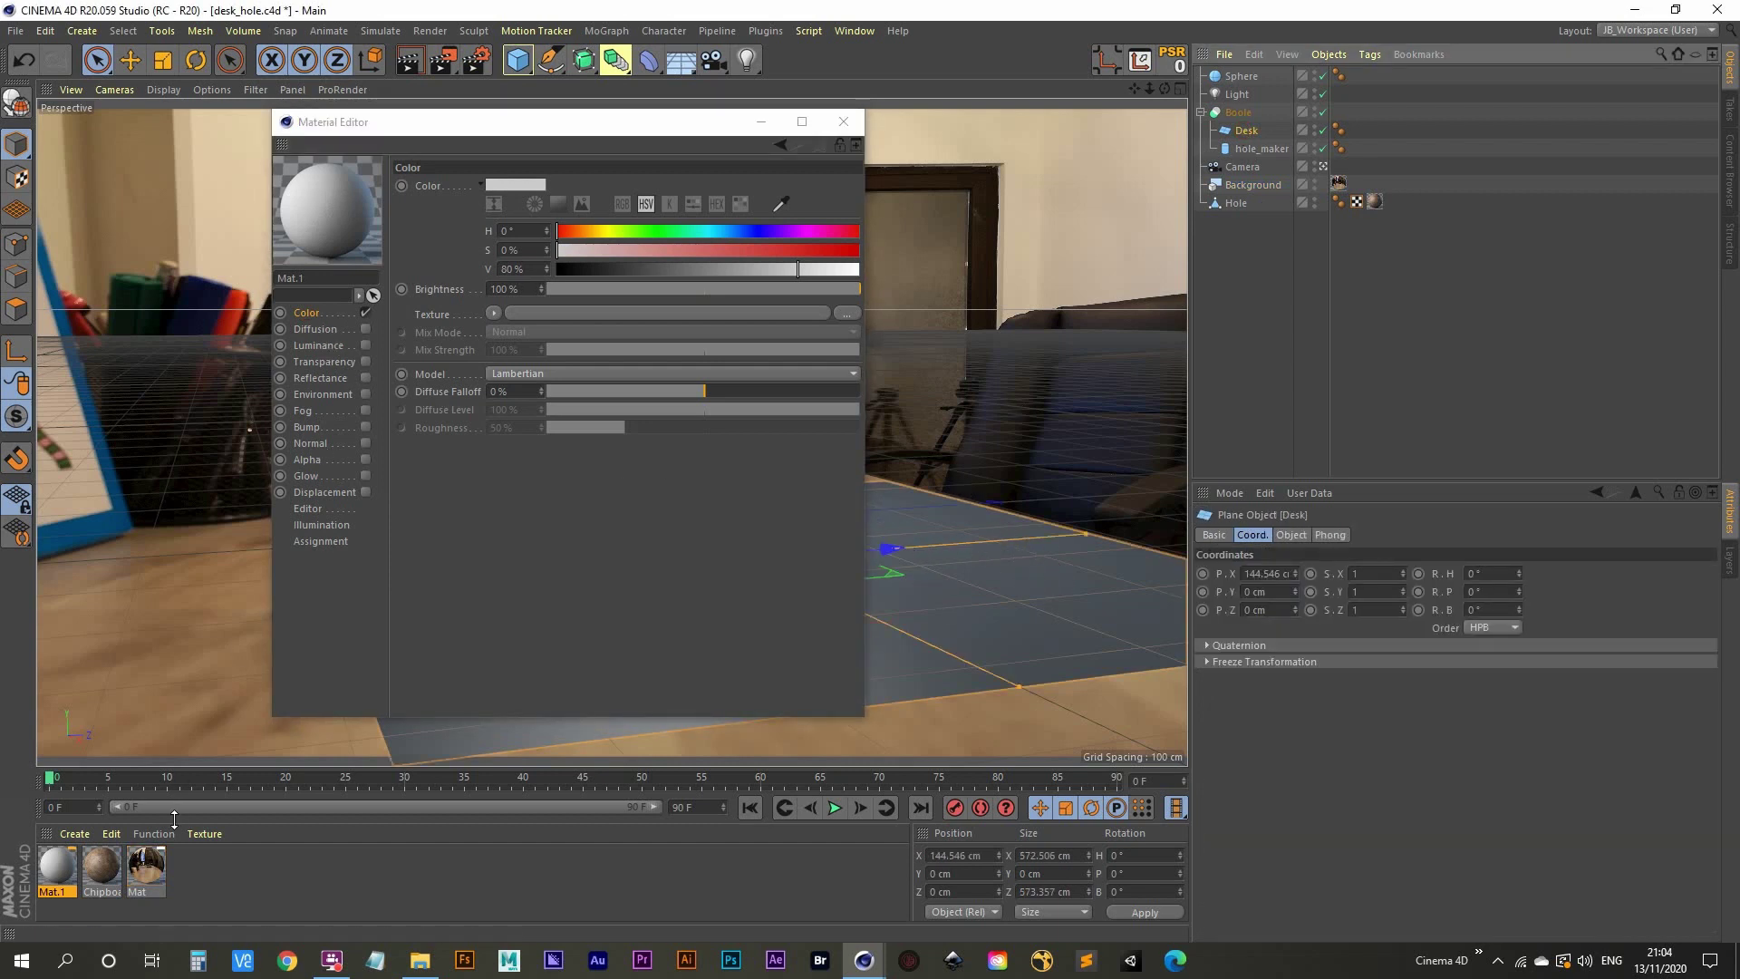
double_click(154, 872)
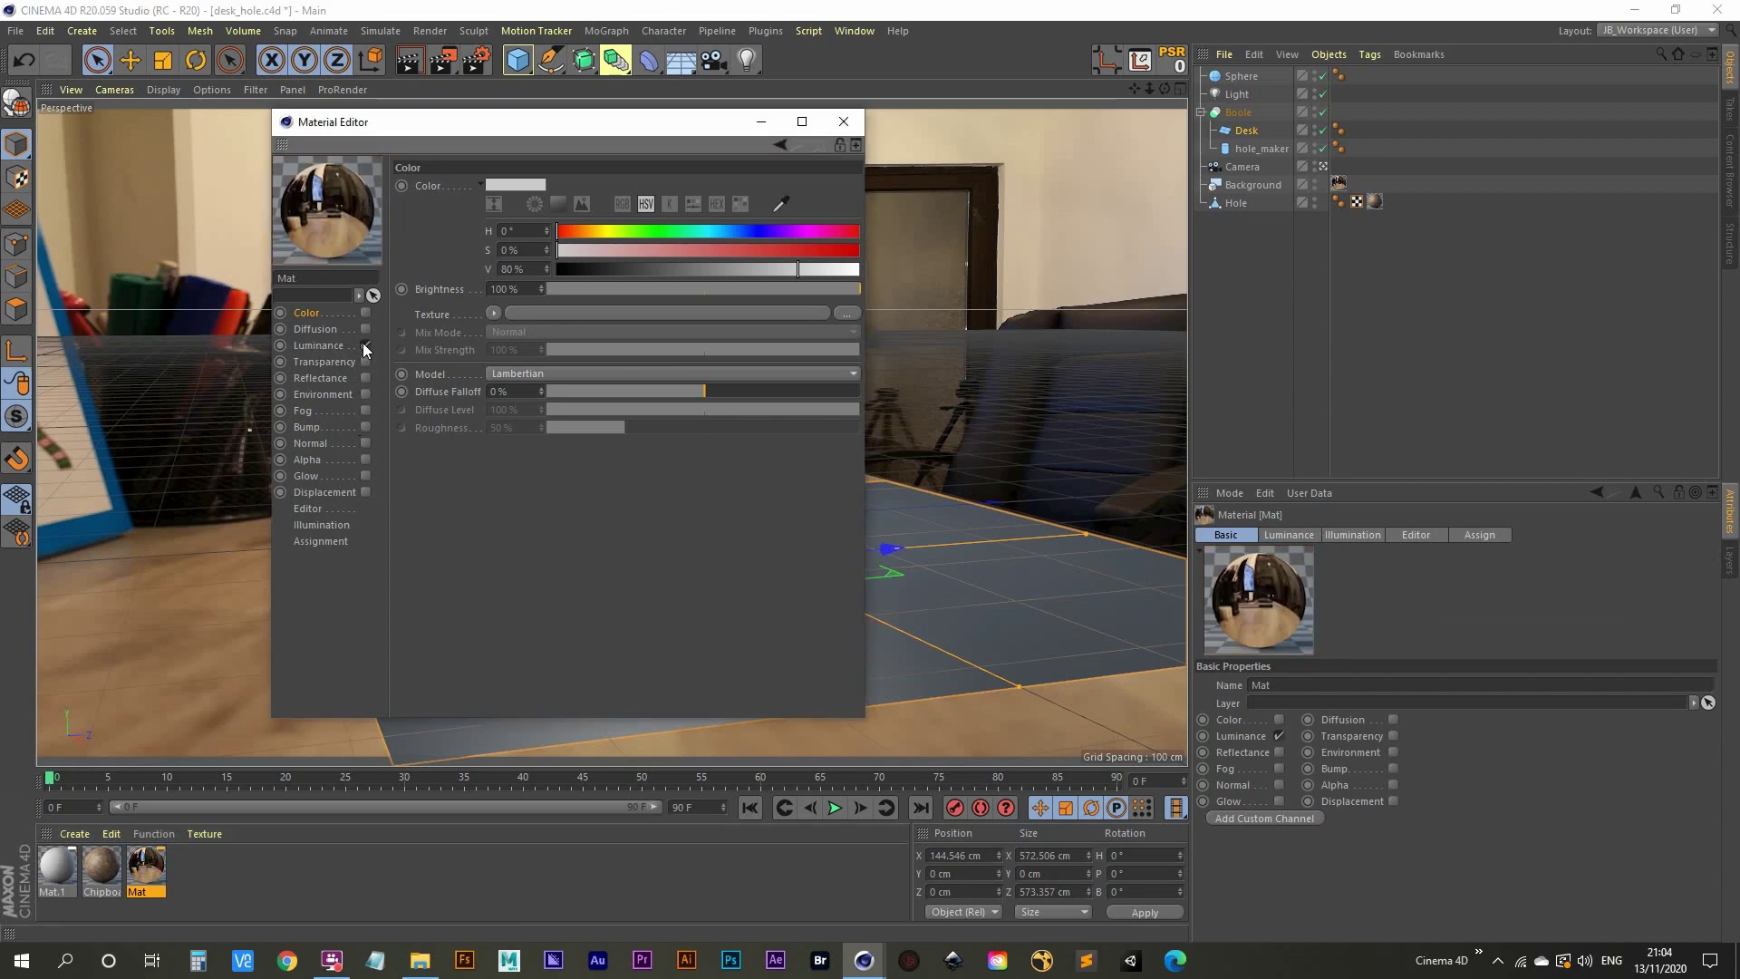
click(842, 121)
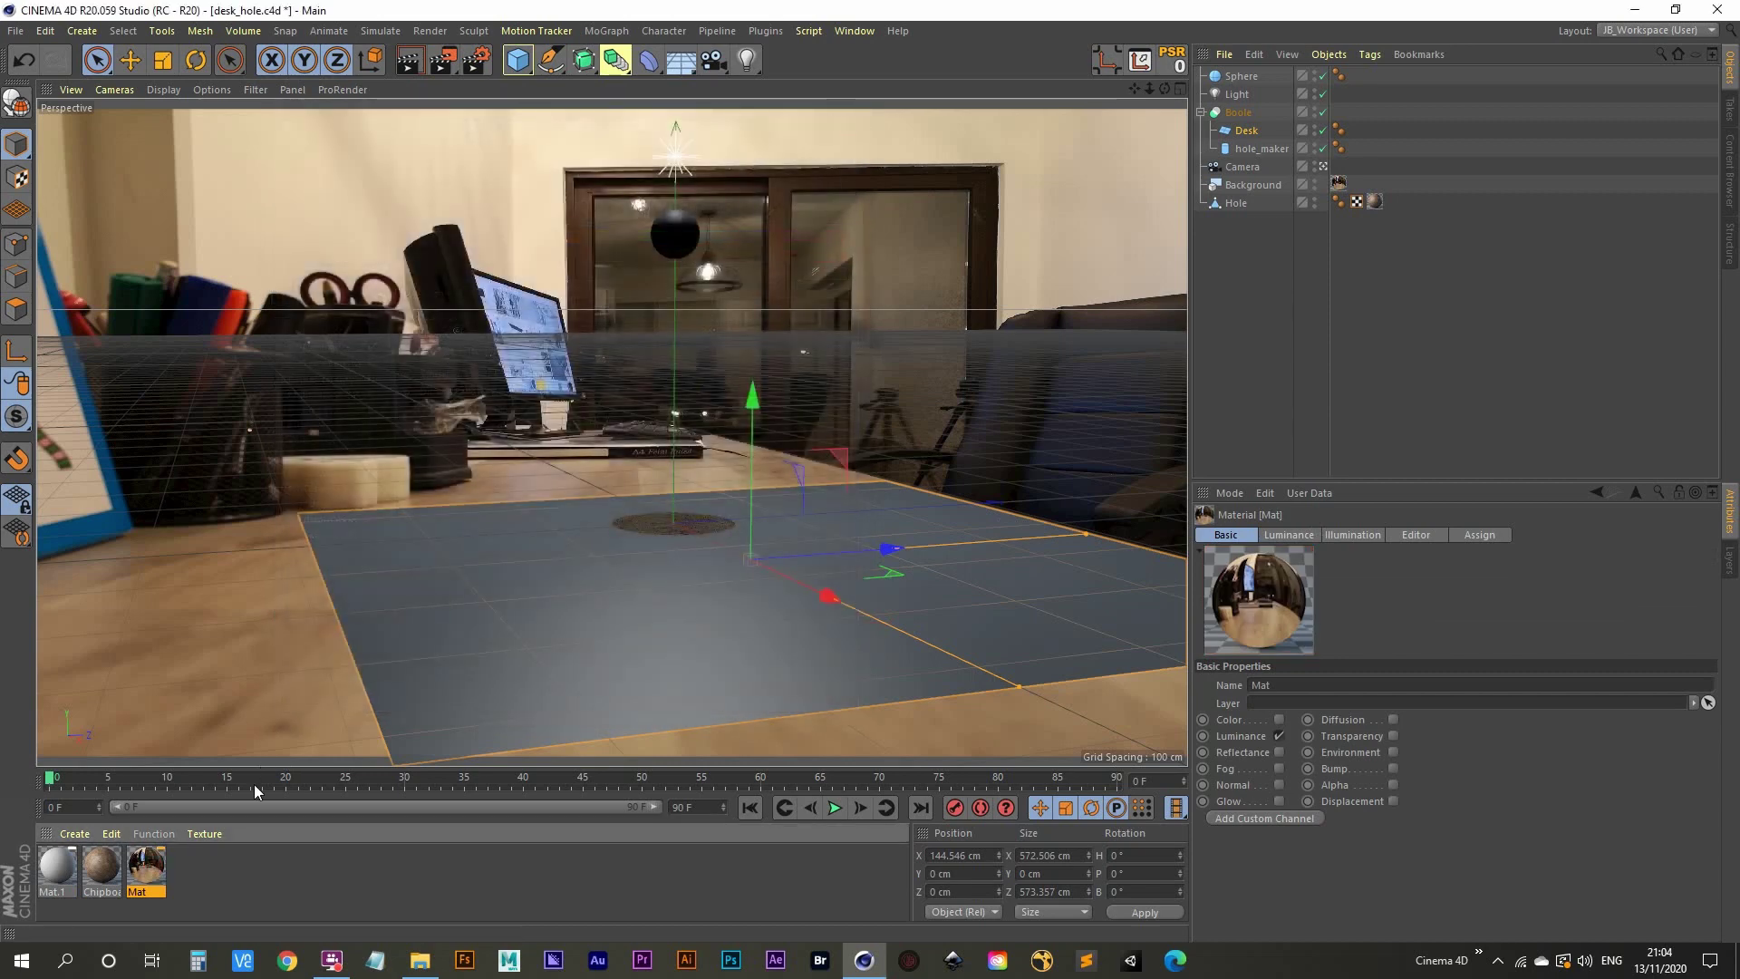
Load desk.jpg as the colour texture of Mat.1.
double_click(52, 869)
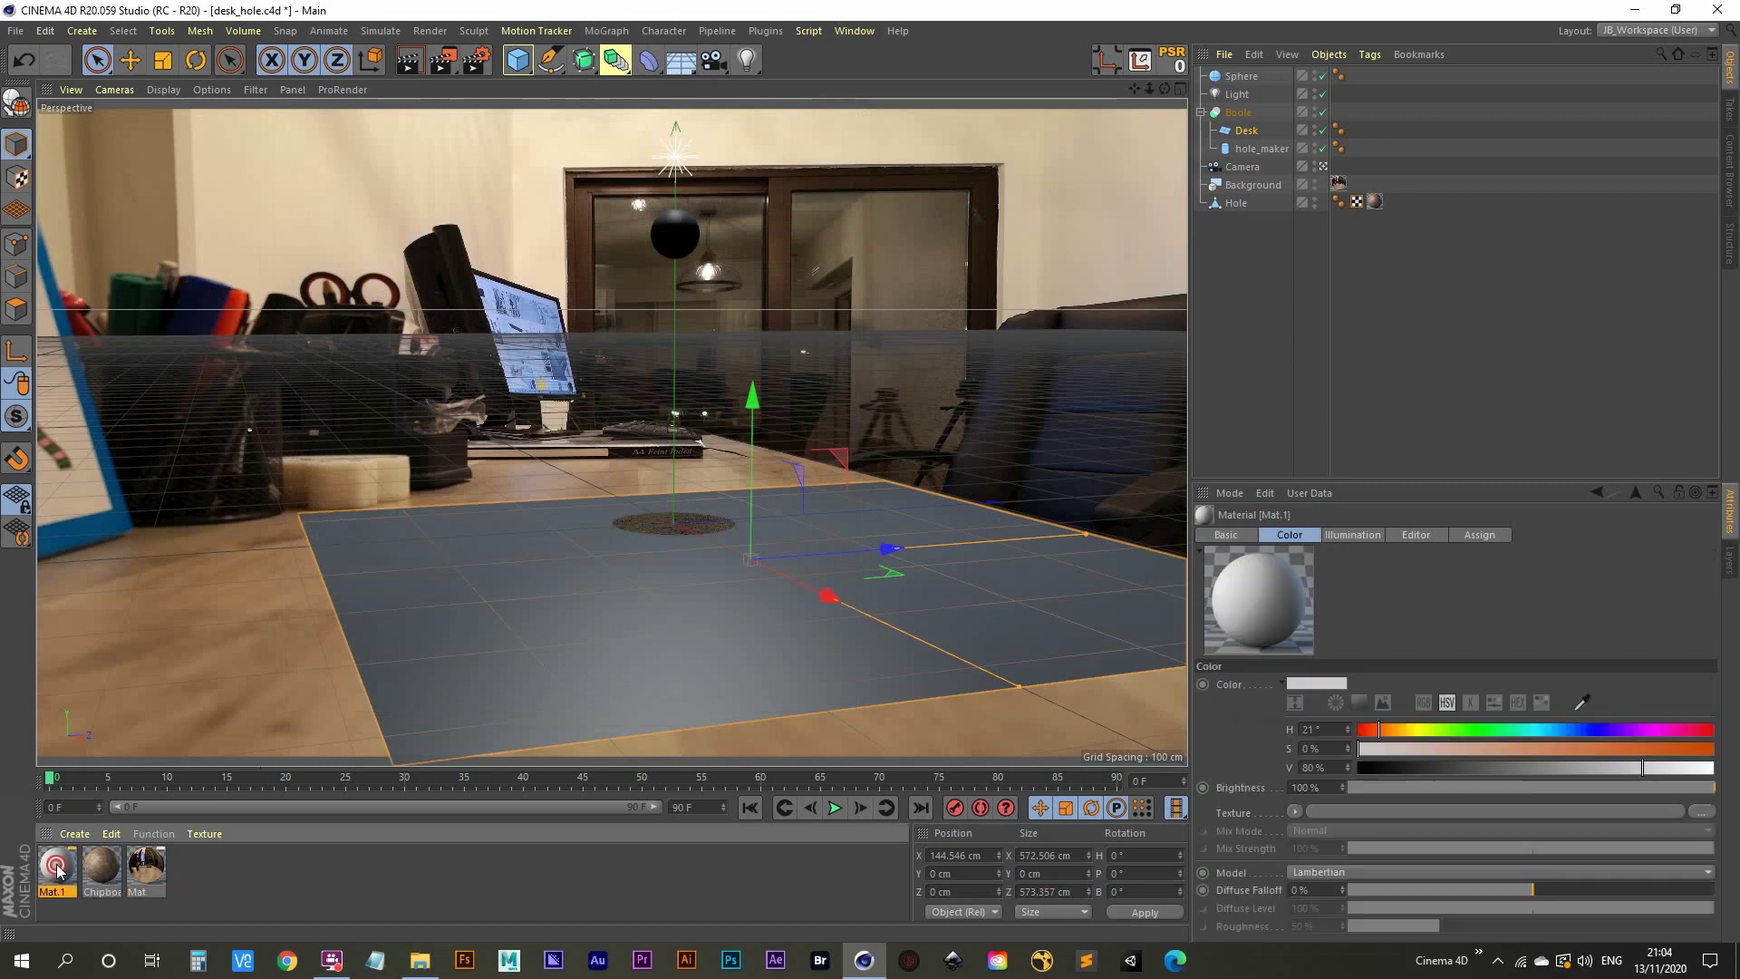
click(493, 312)
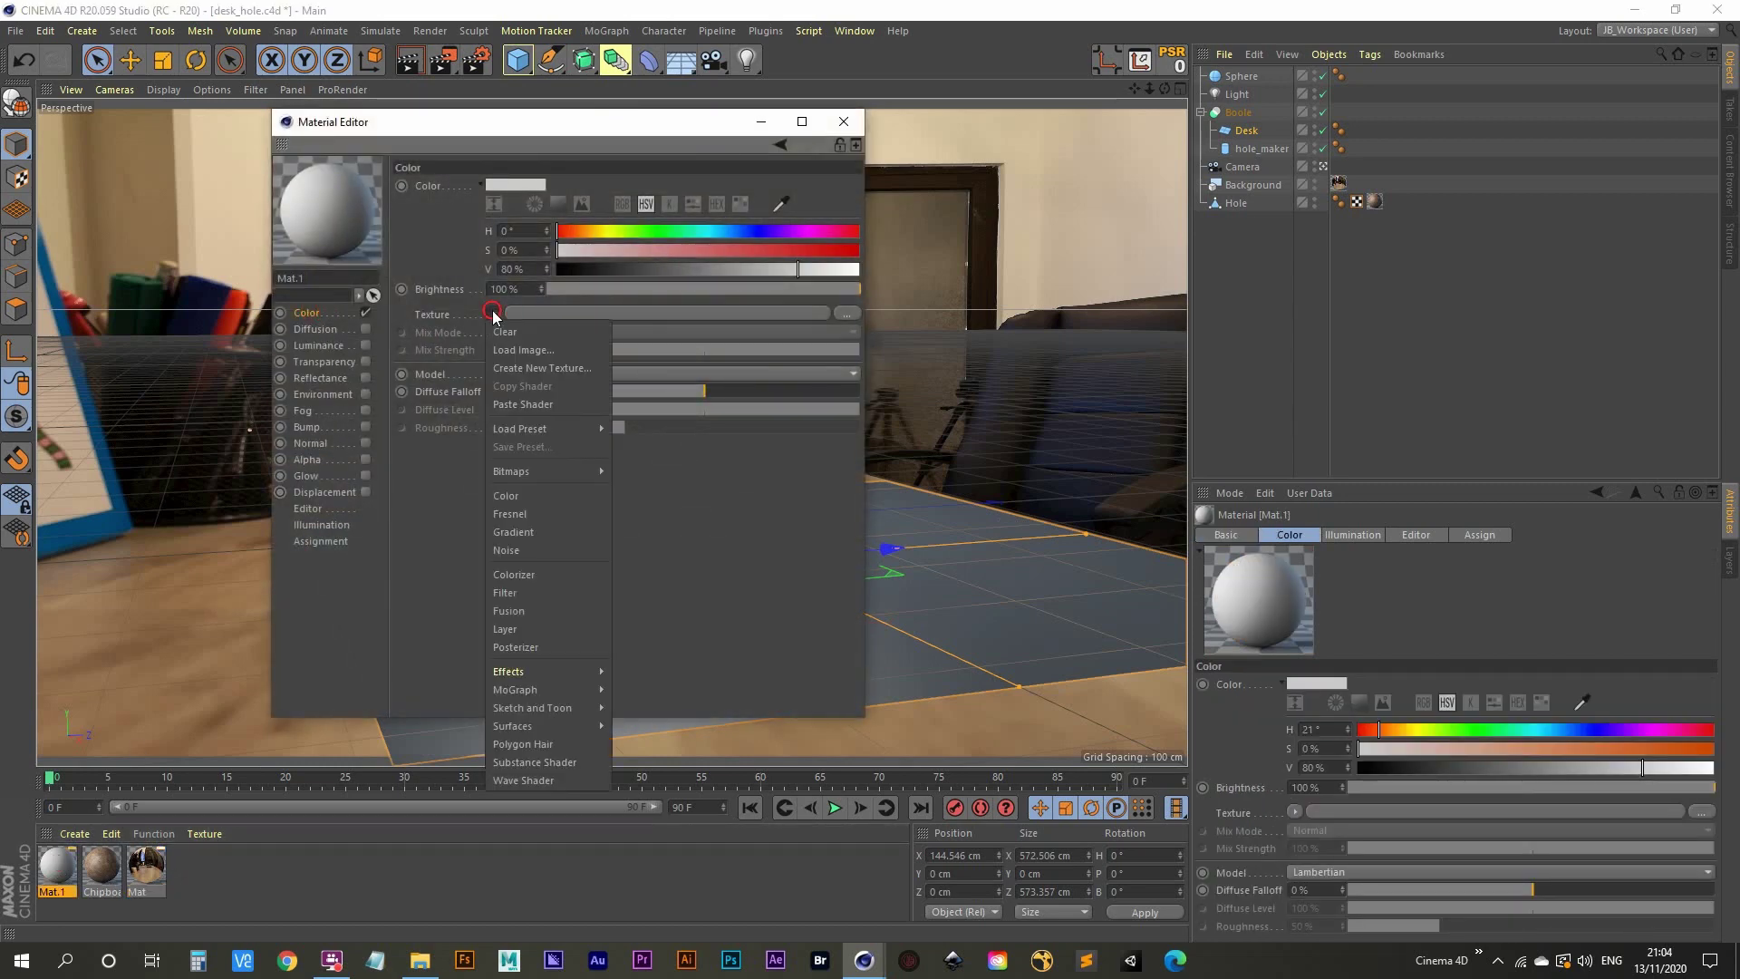
click(535, 349)
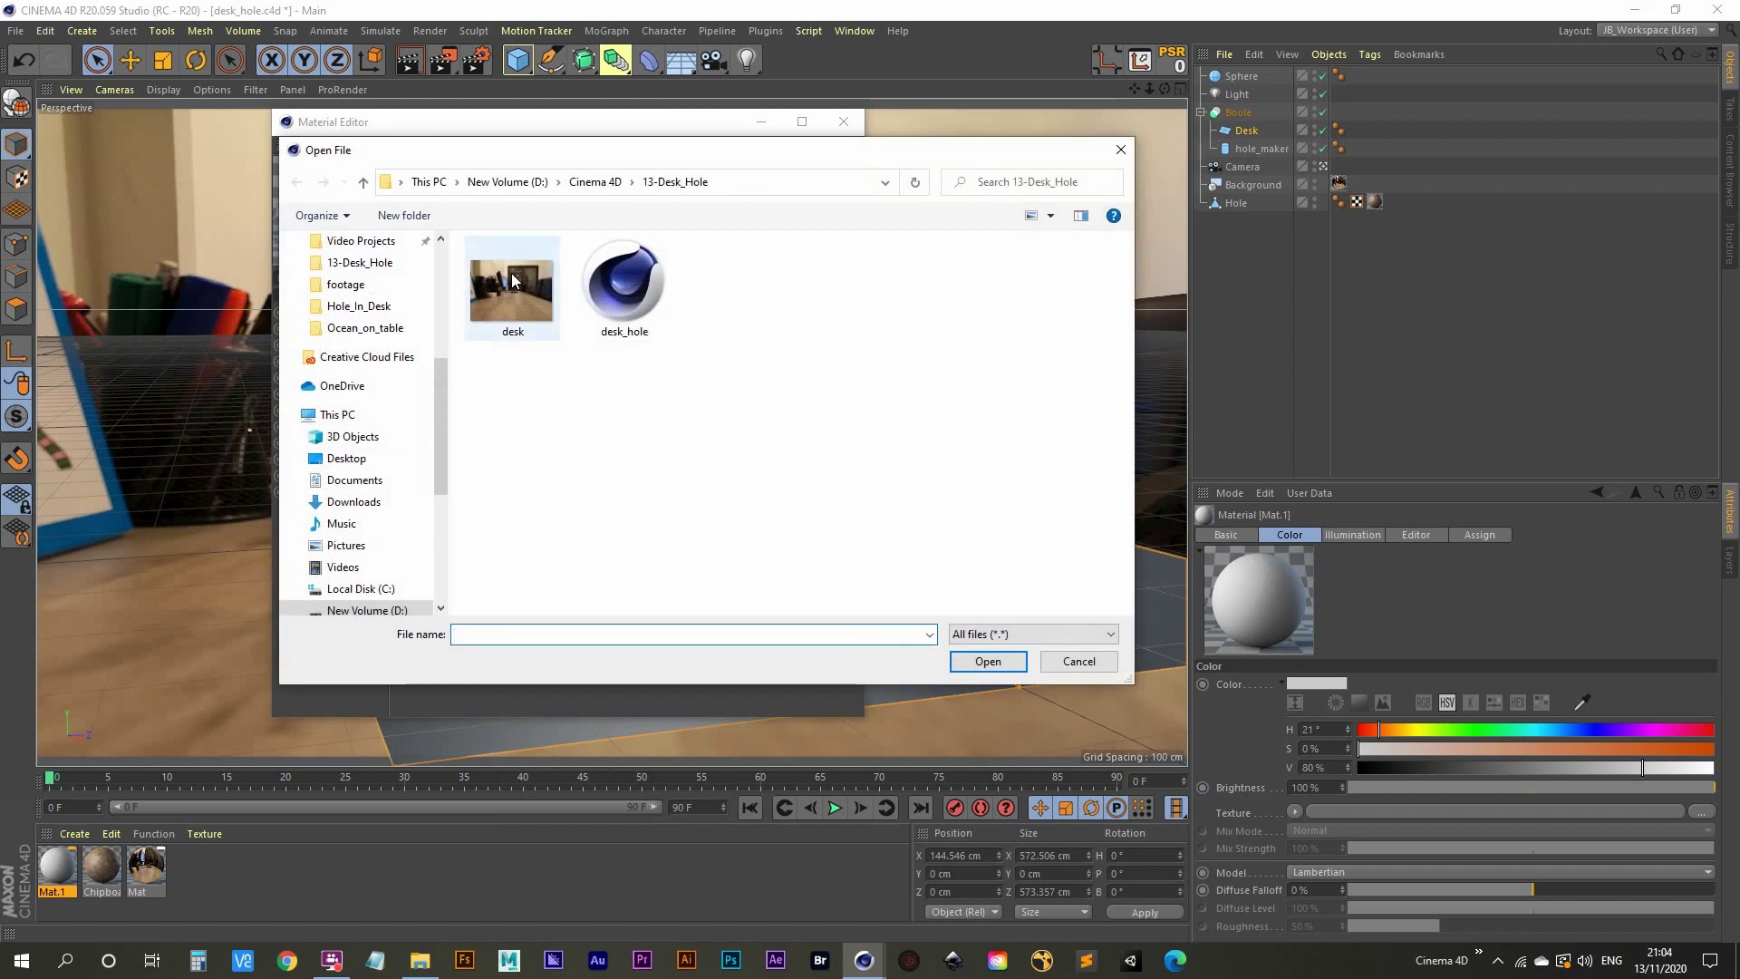
double_click(512, 288)
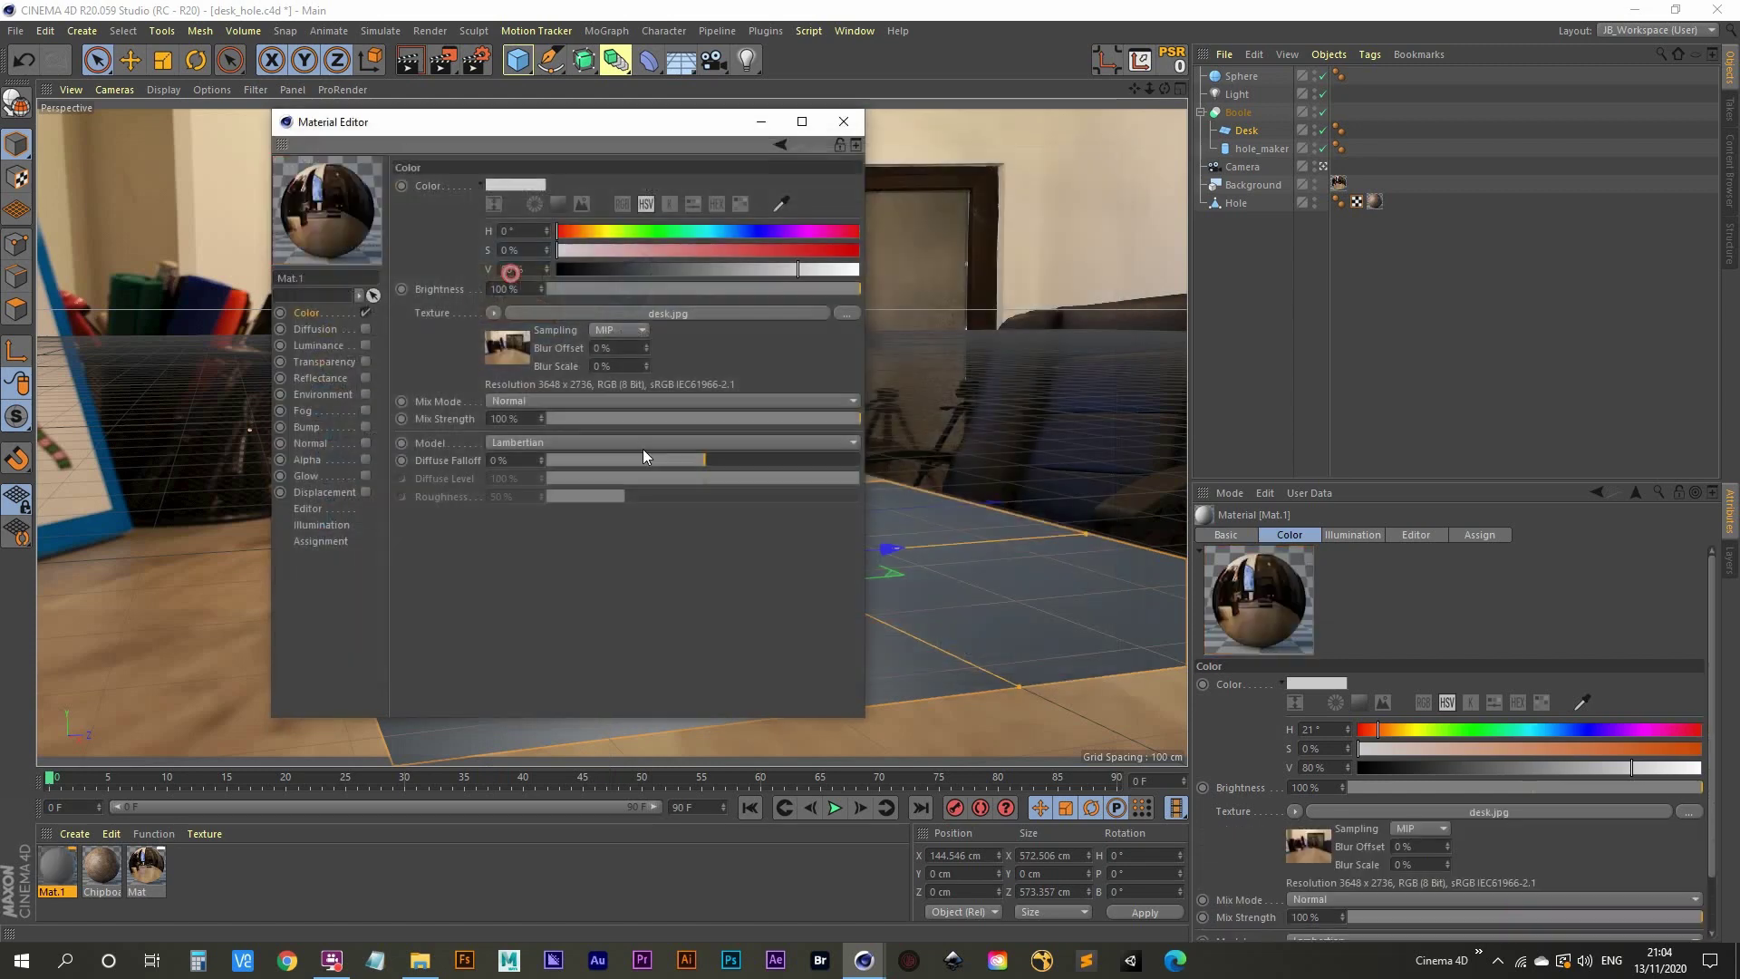
click(843, 121)
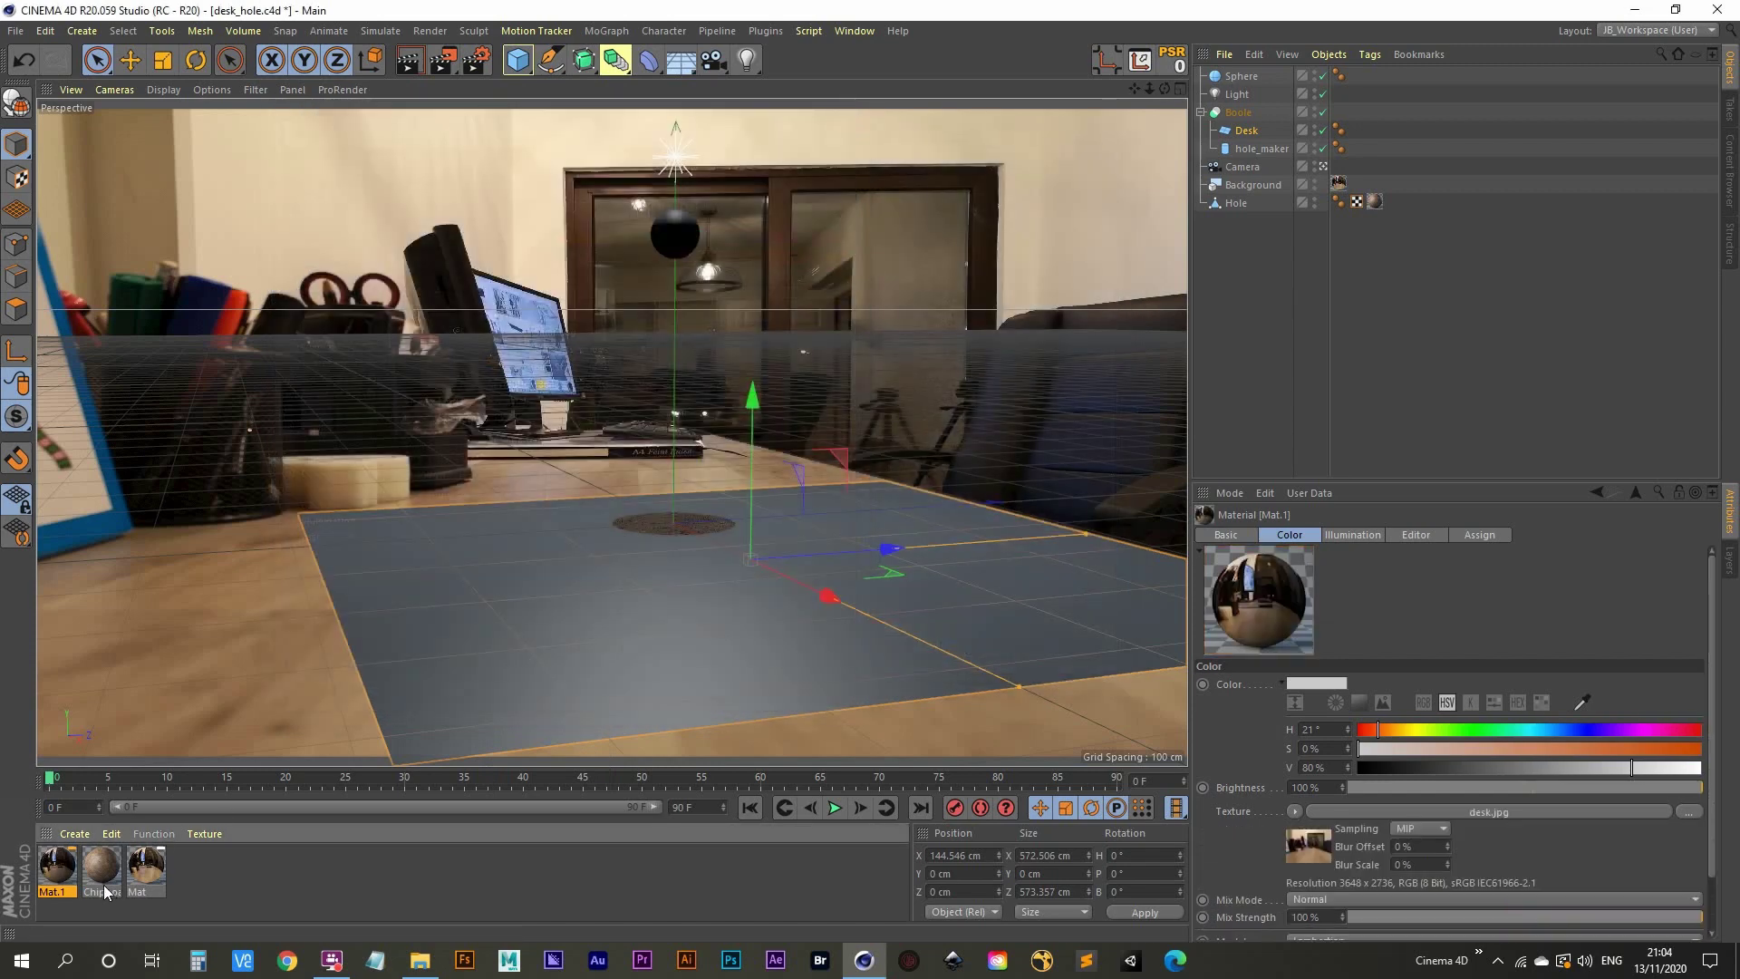
Rename Mat.1 to 'desk' and Mat to 'BG'.
double_click(54, 893)
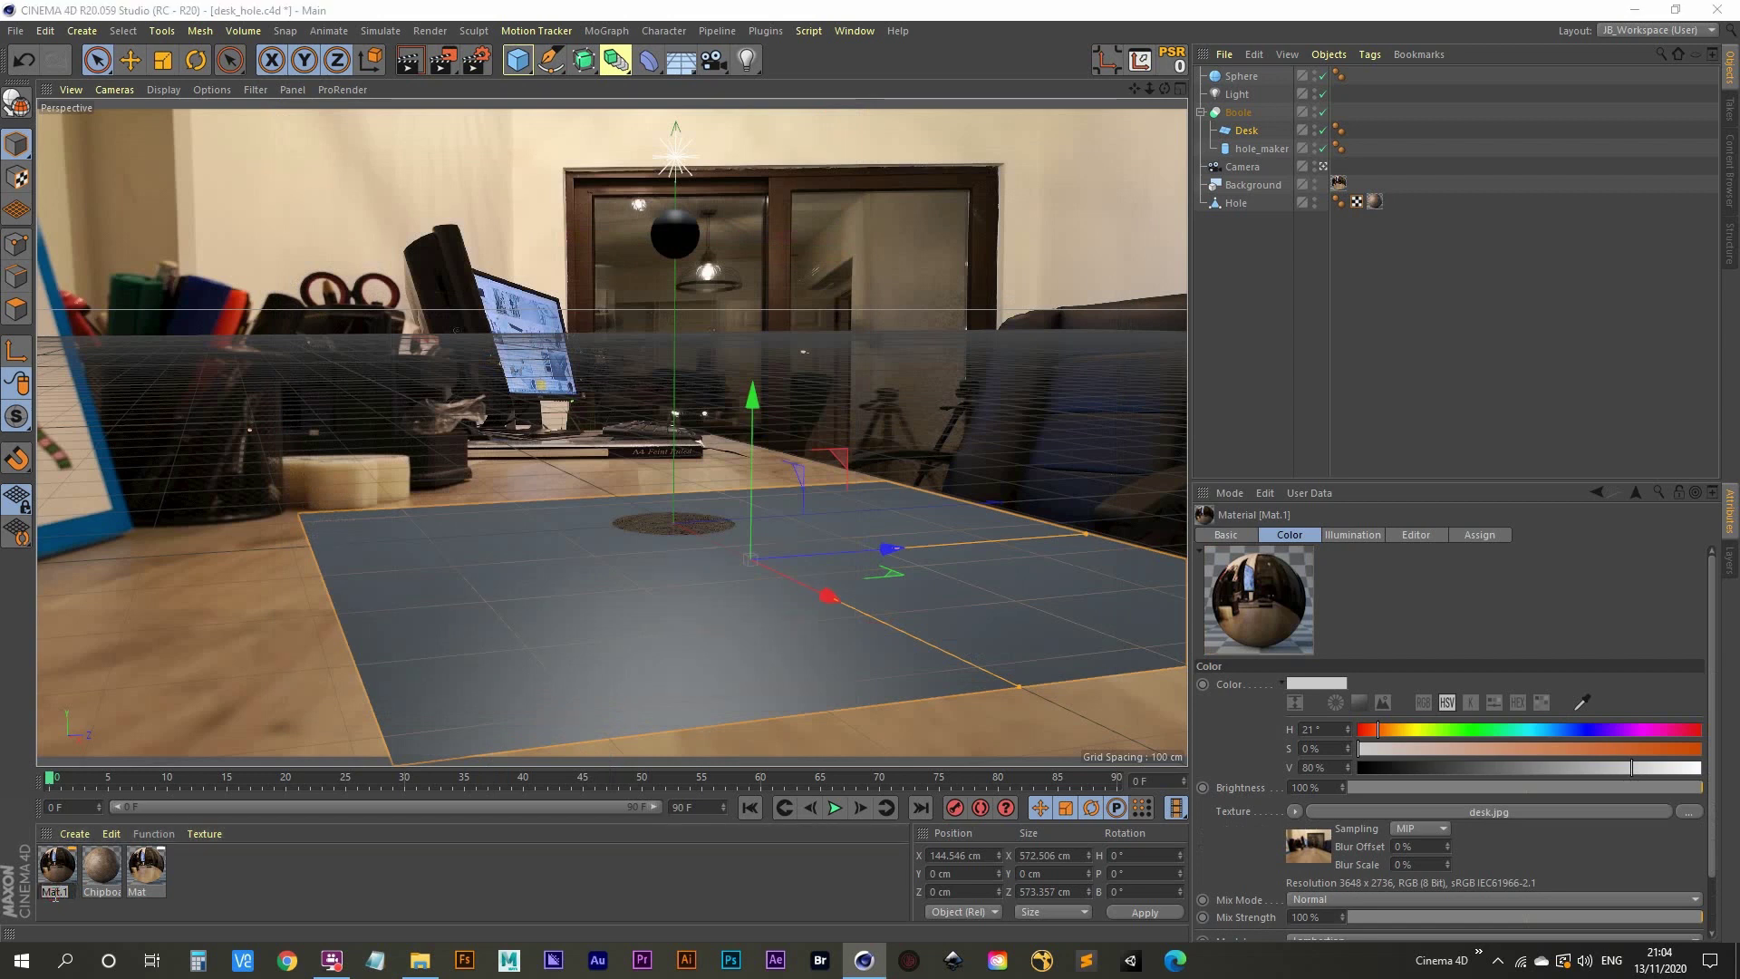
text(desk)
key(Return)
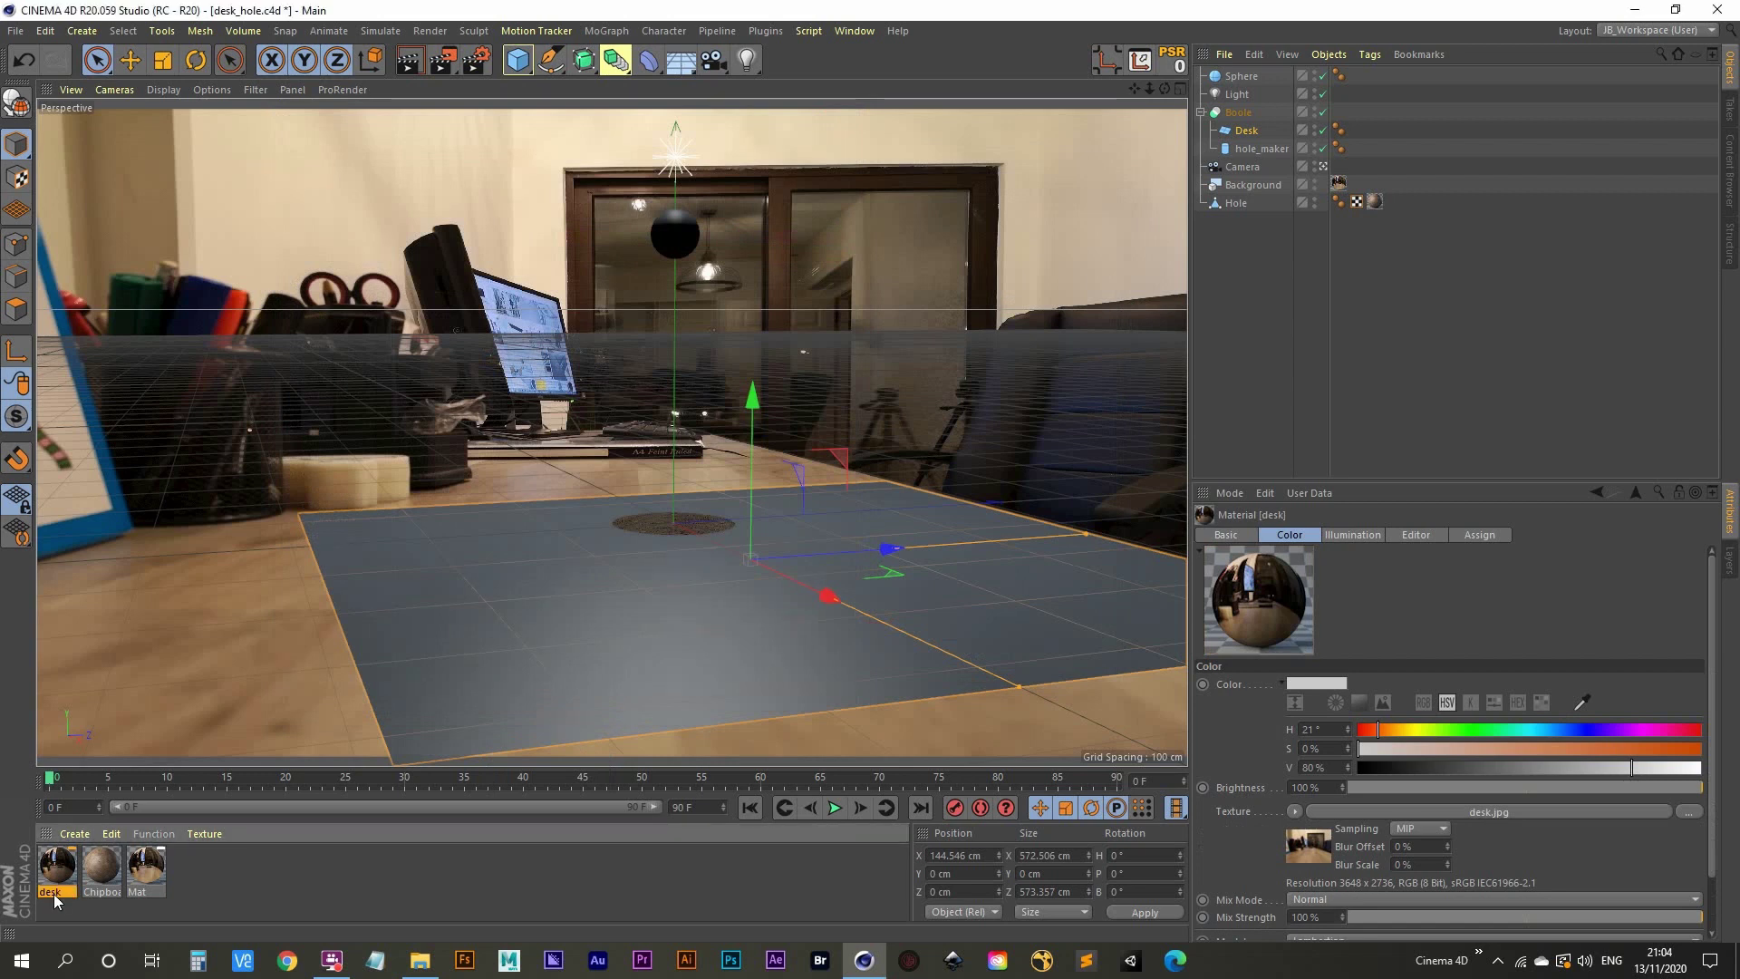
click(141, 887)
double_click(145, 891)
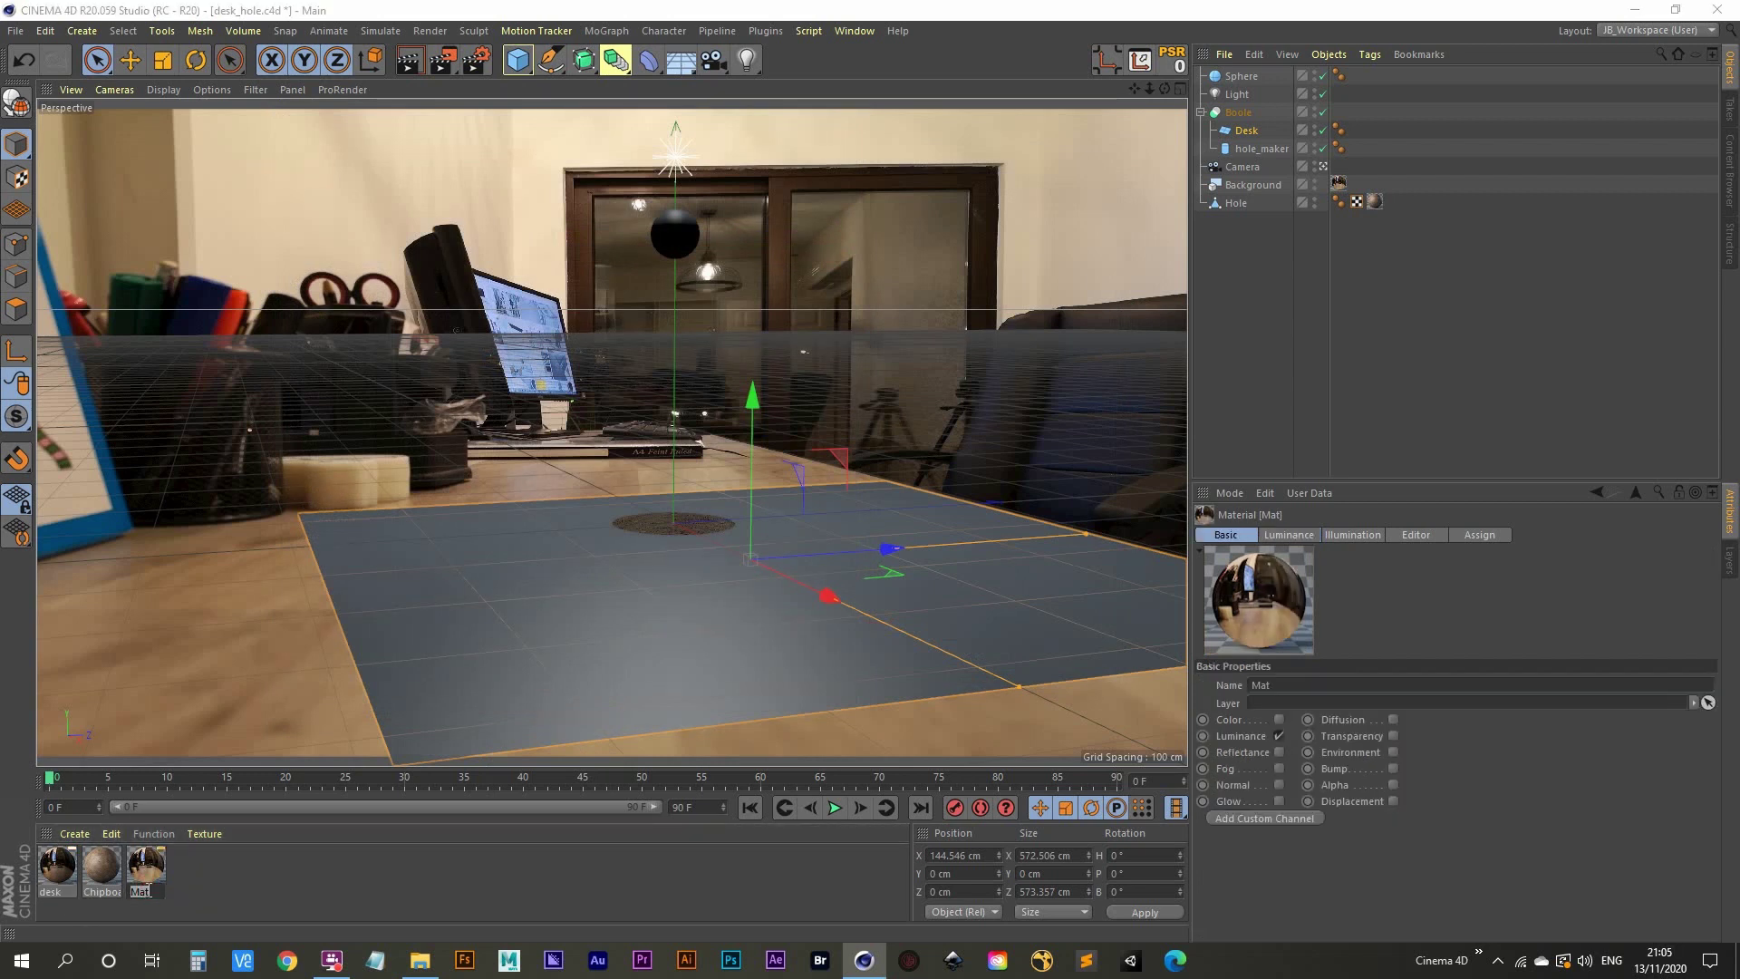
text(BG)
key(Return)
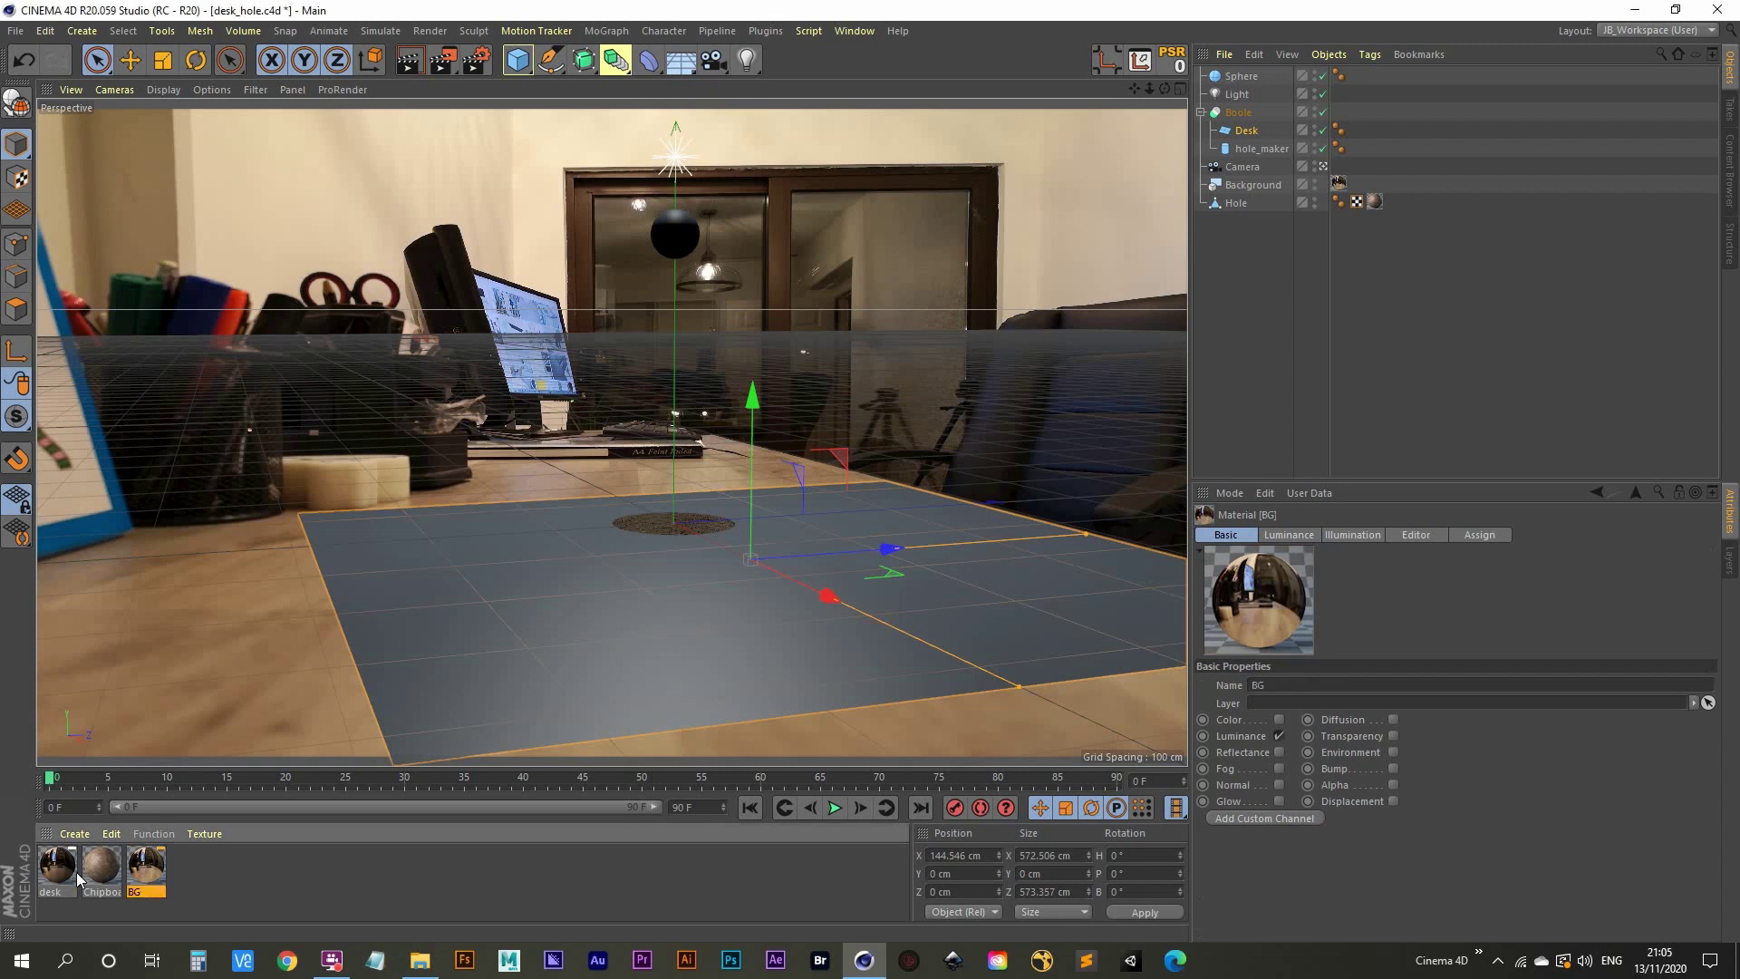
Apply the desk material to the Desk object.
click(58, 866)
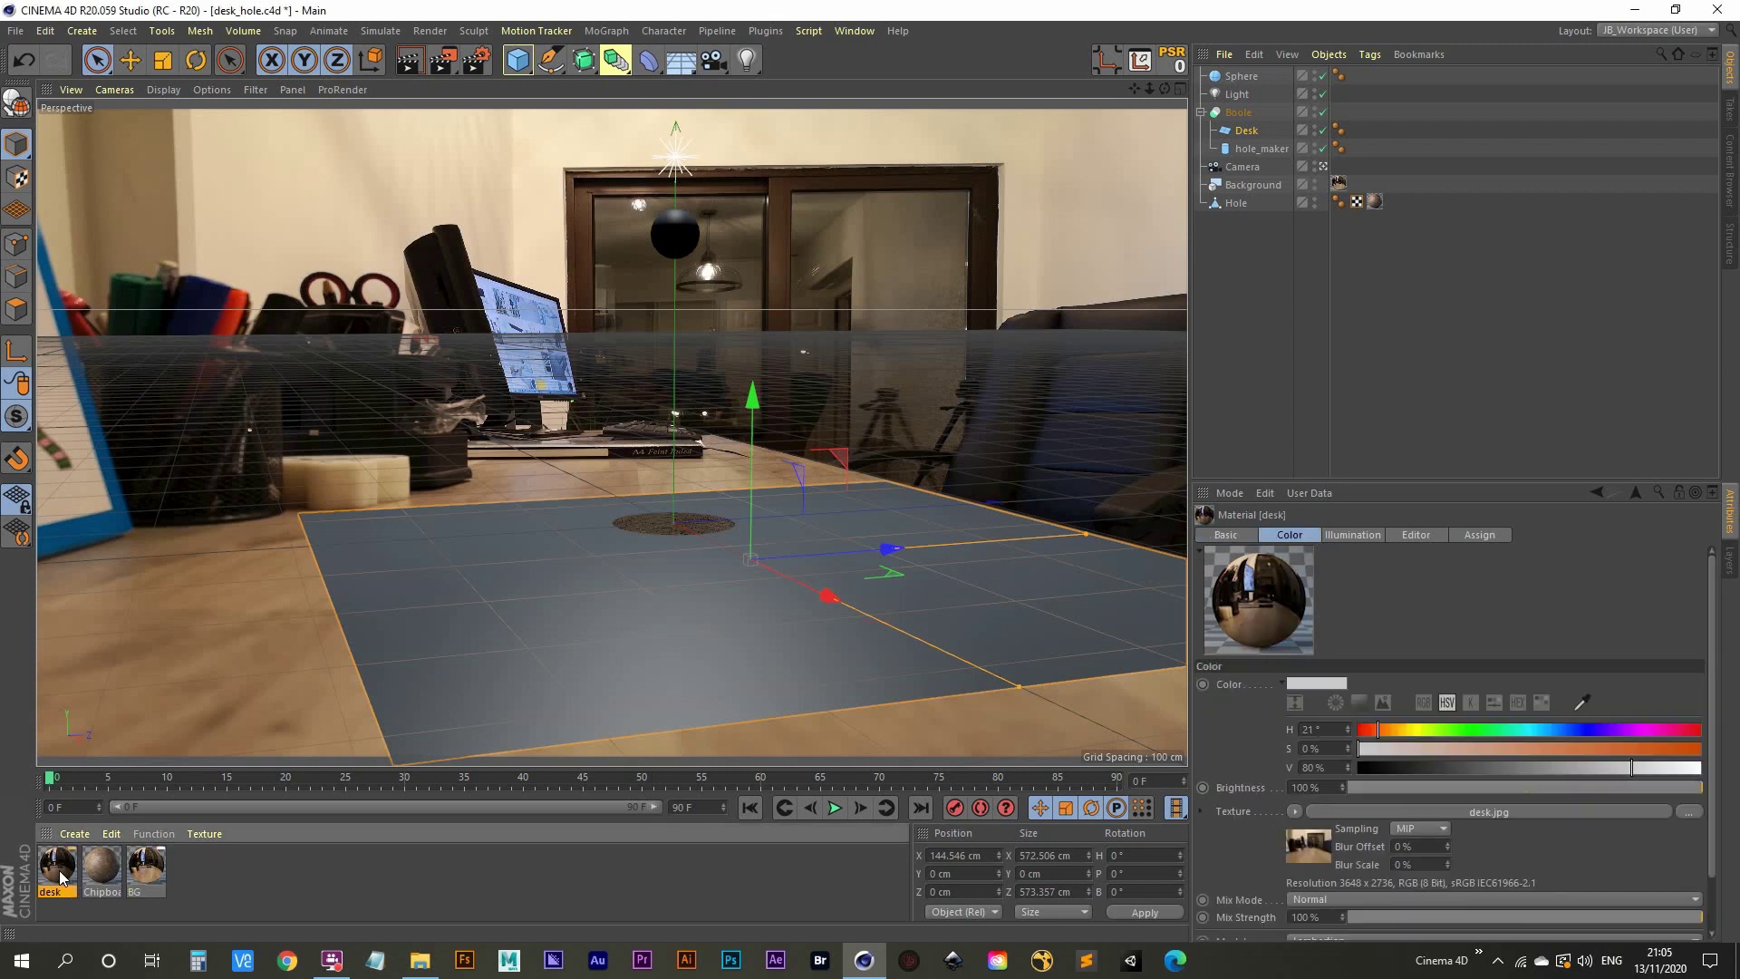
drag(60, 875, 653, 640)
drag(1176, 154, 1248, 131)
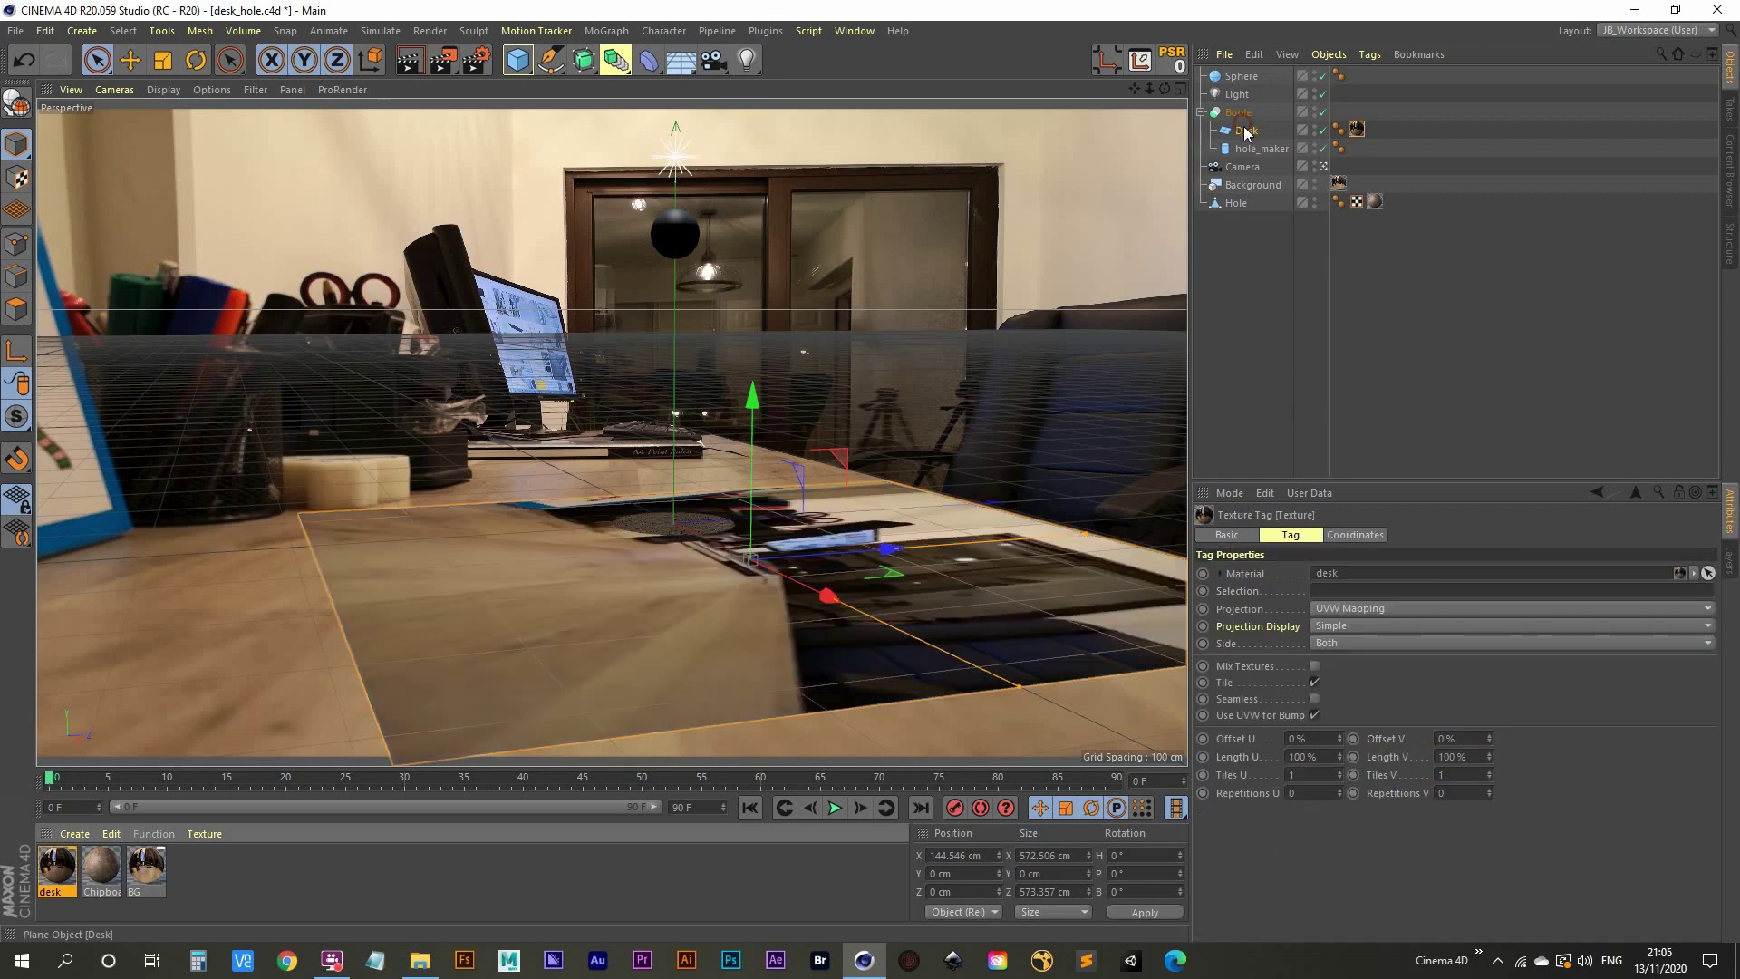
Set the desk texture projection to Frontal and add a Compositing tag to Desk.
click(1371, 606)
click(1346, 698)
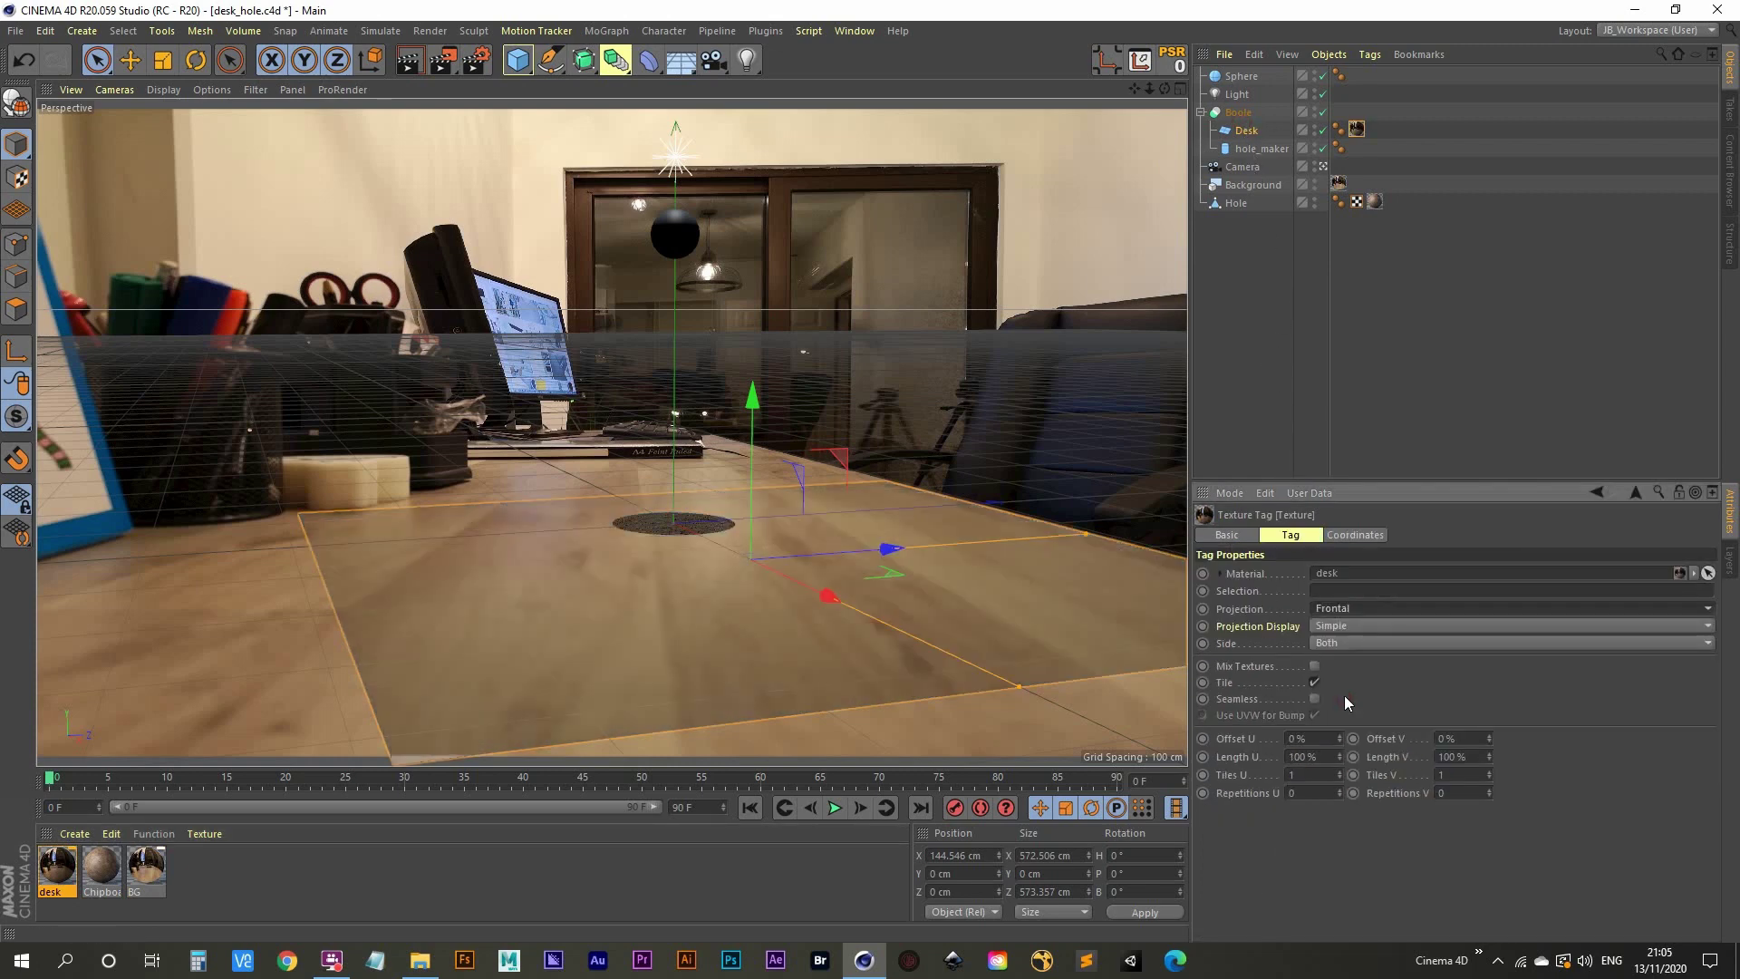
right_click(1244, 135)
mouse_move(1320, 138)
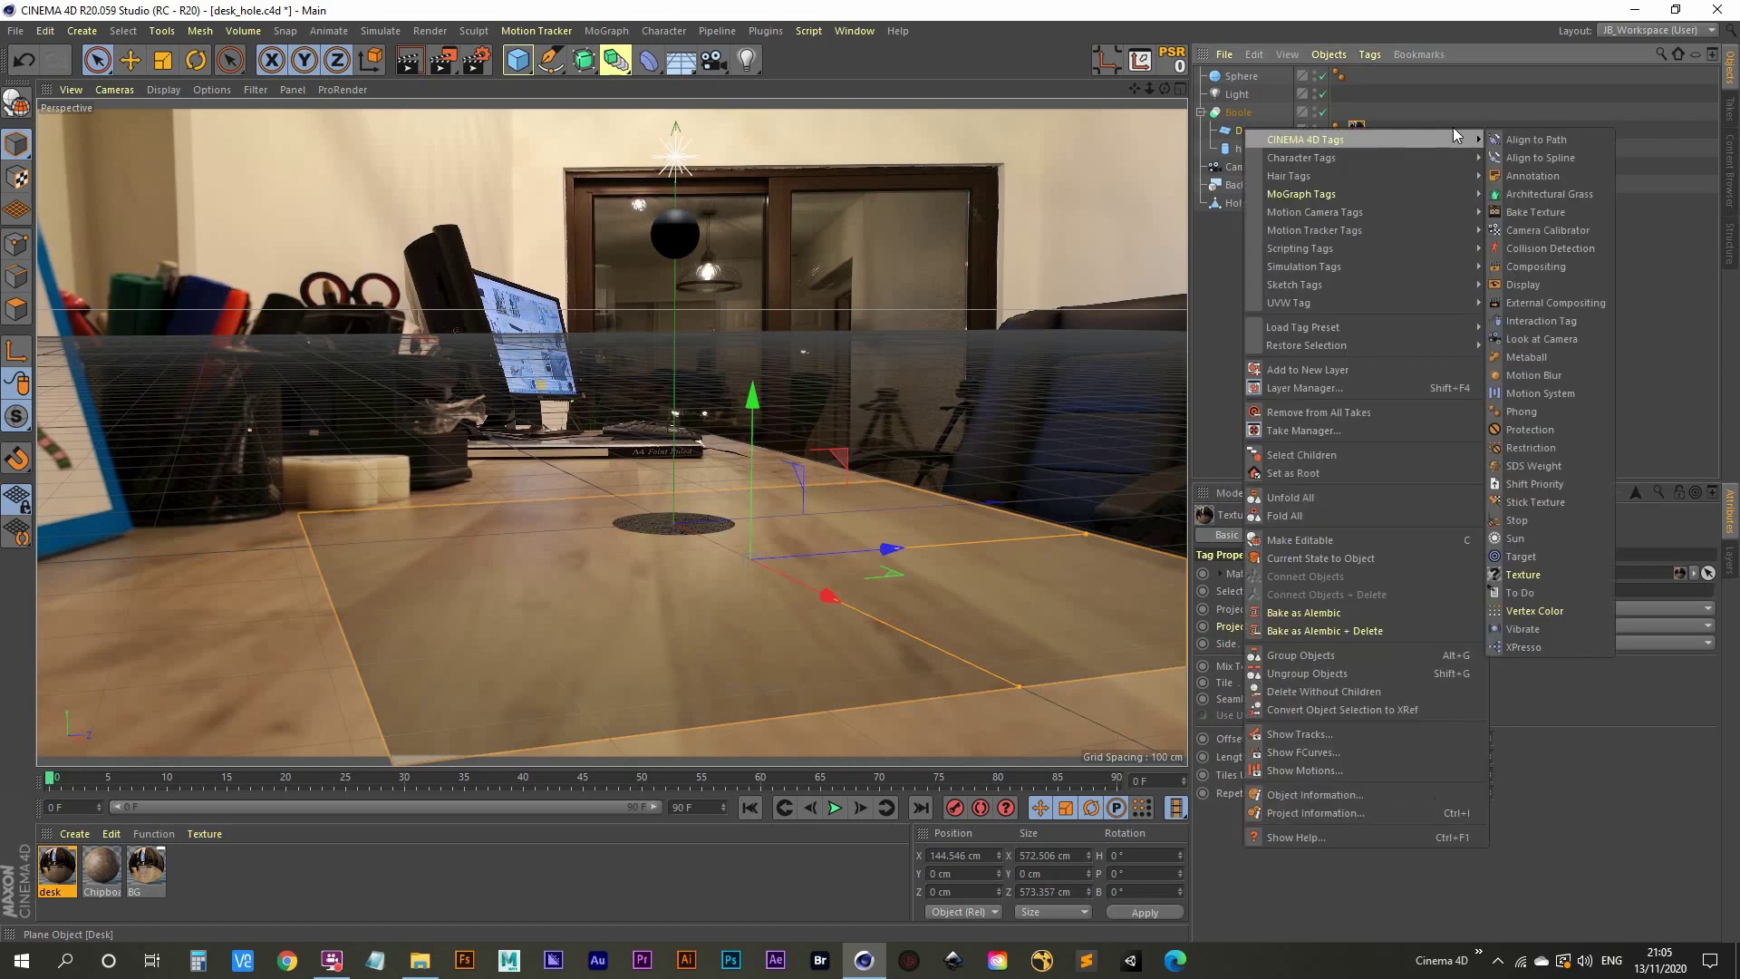
click(1559, 269)
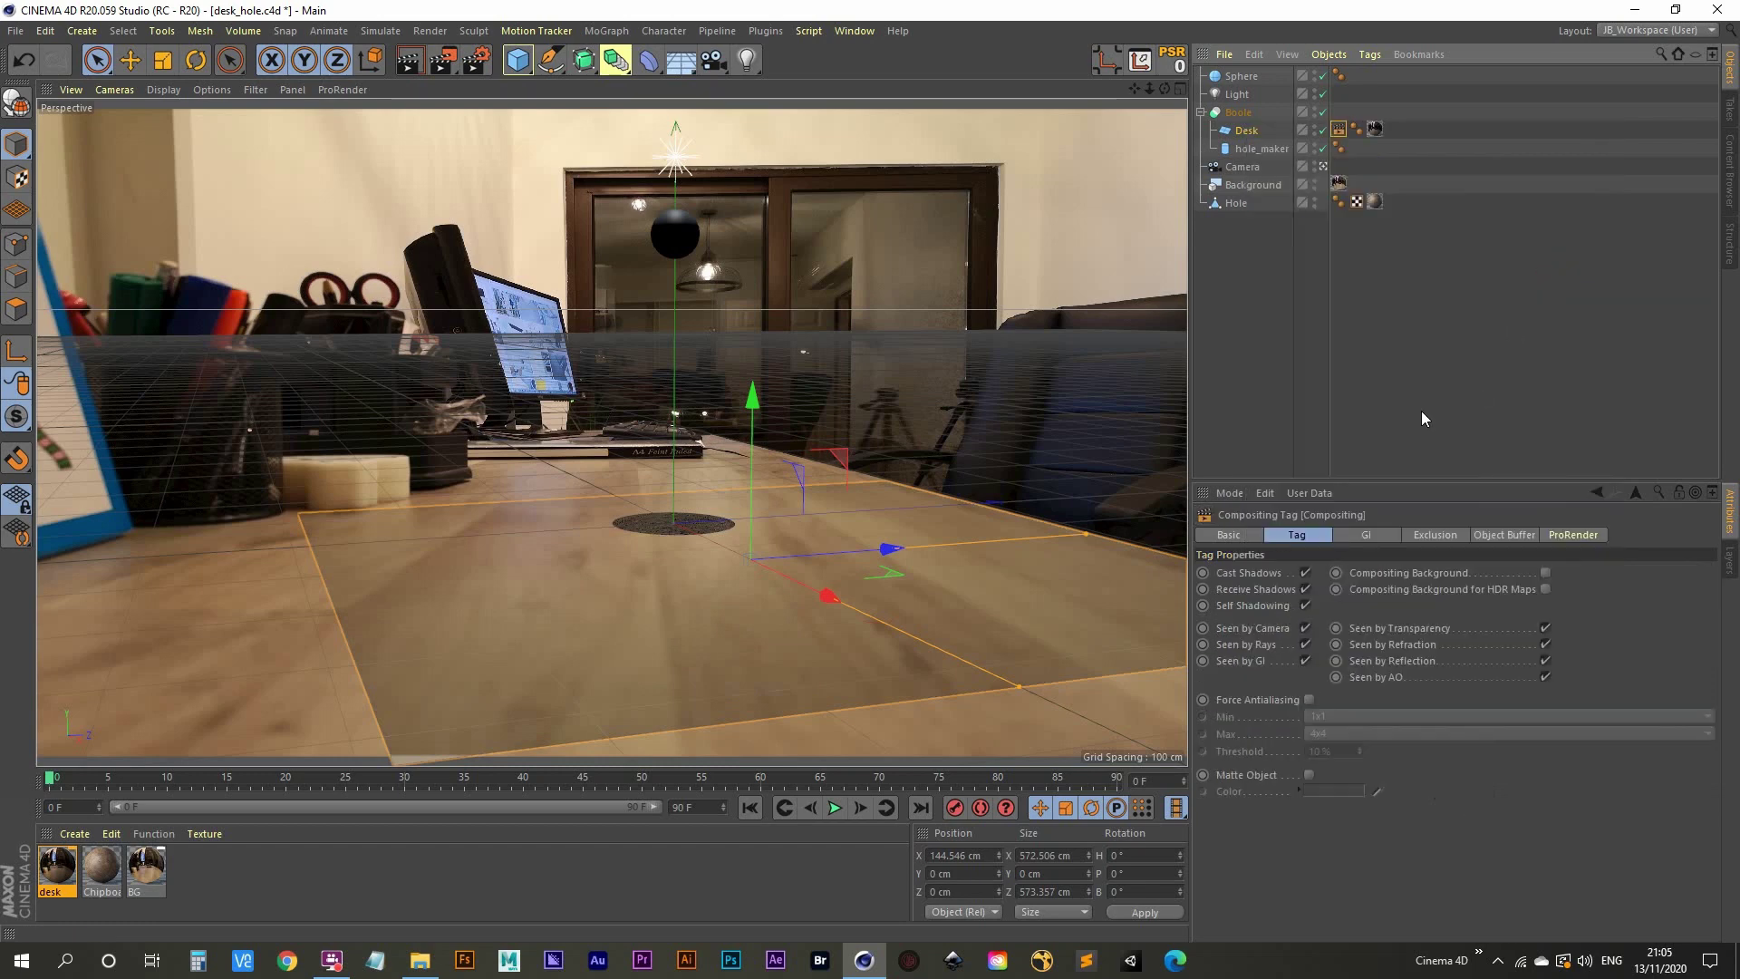
Enable Compositing Background on the Desk's Compositing tag.
right_click(1243, 128)
key(Escape)
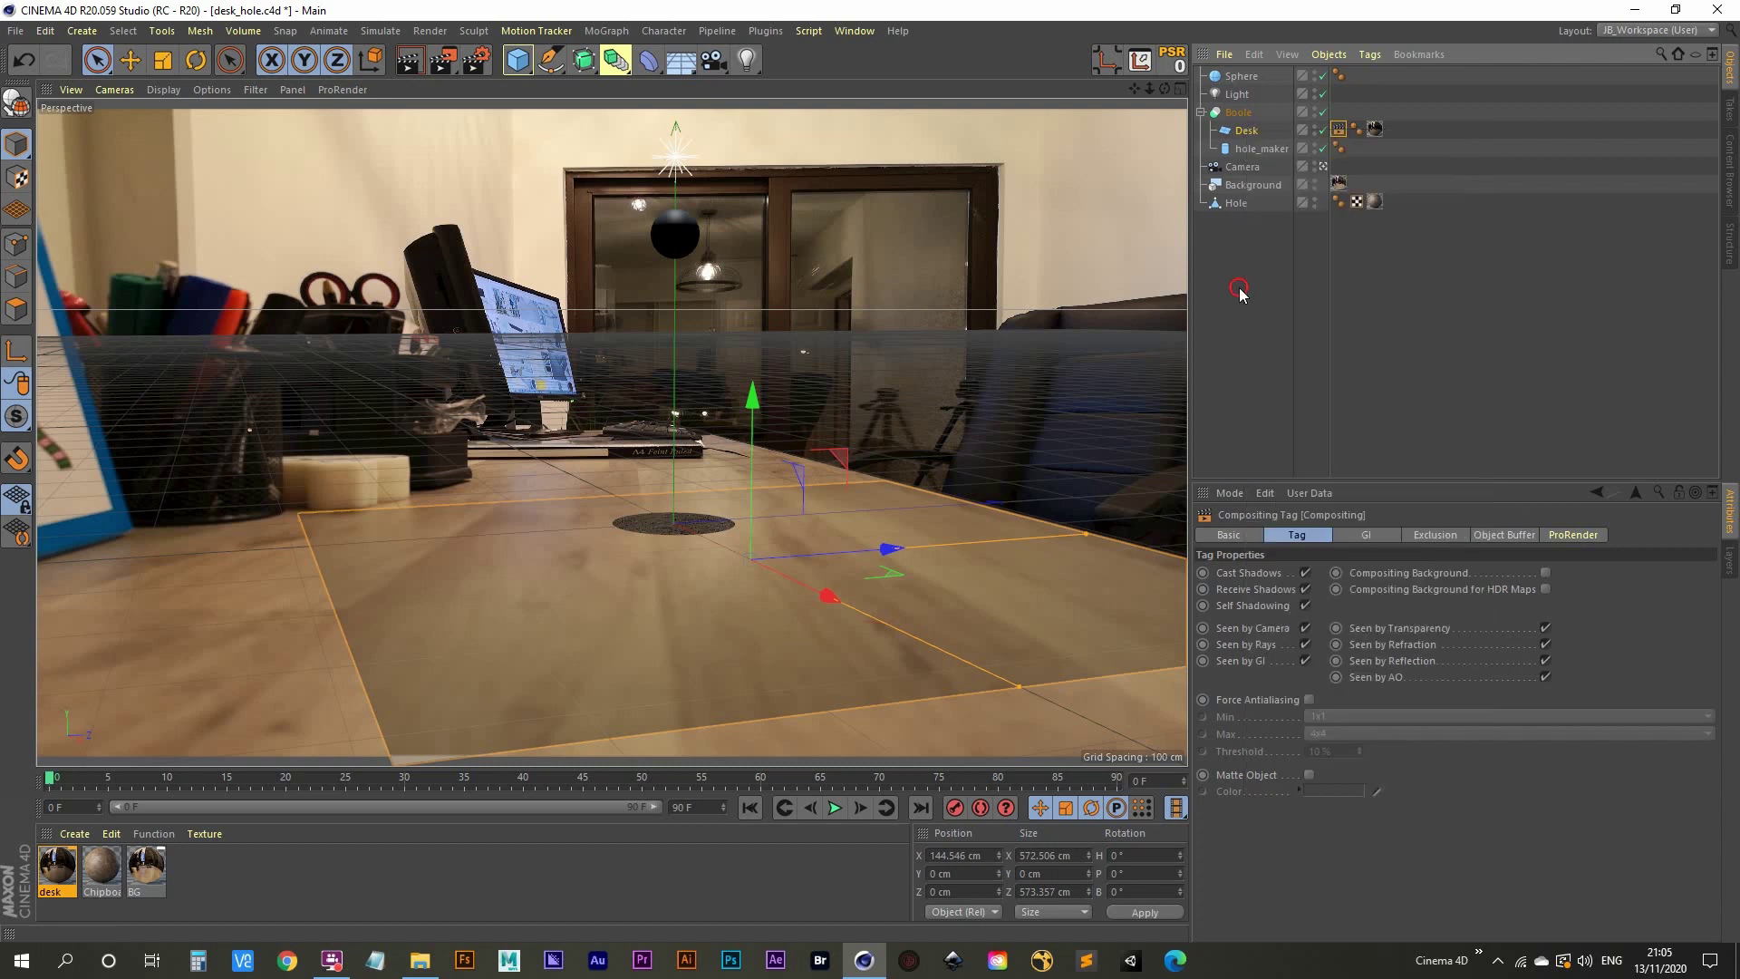
click(1545, 574)
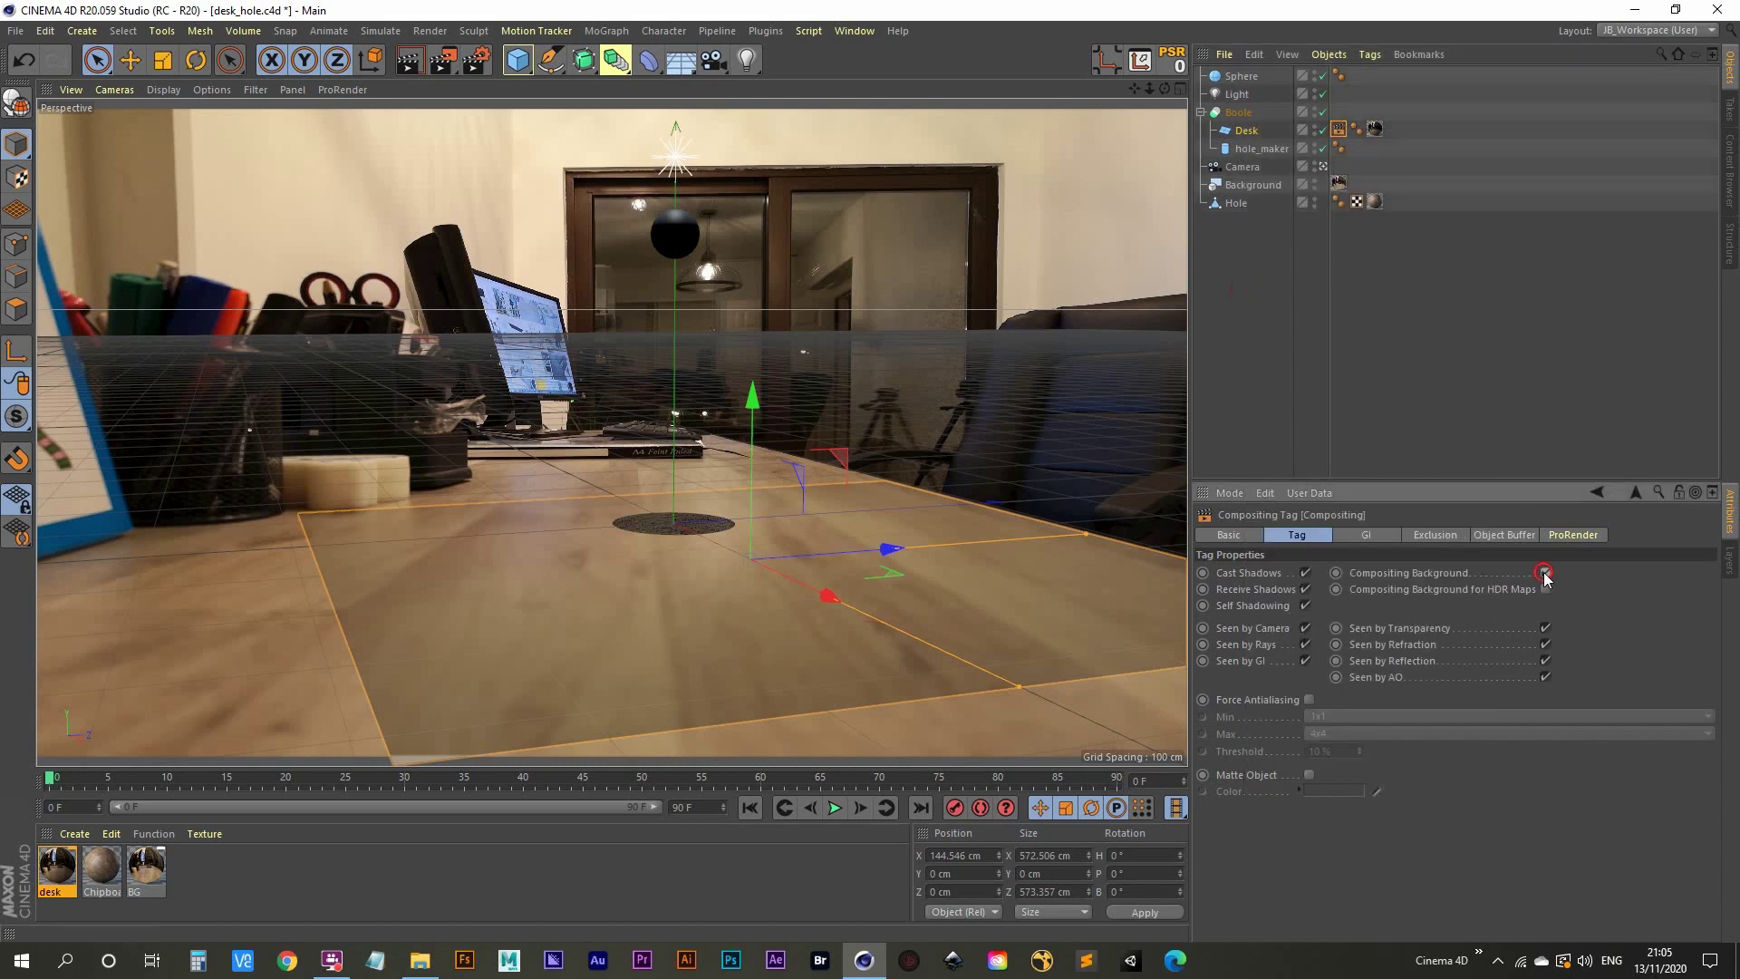
click(1273, 371)
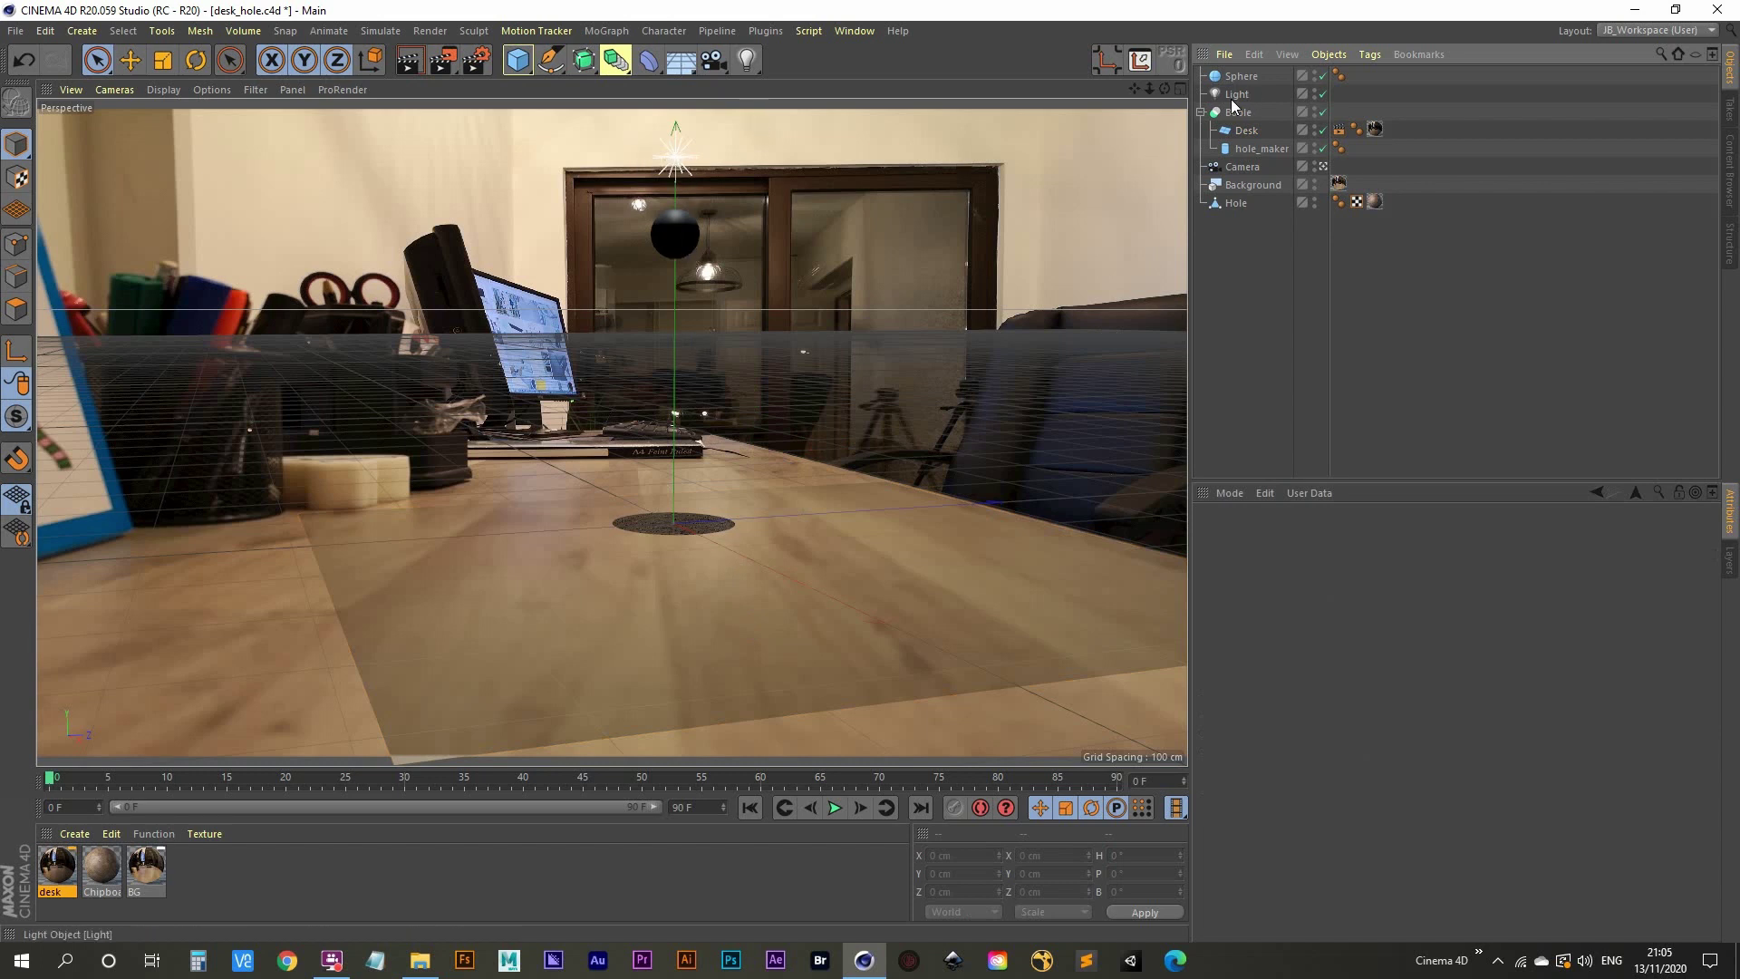
Toggle viewport shadows under Options > Shadows and move Light to the top of the hierarchy.
click(213, 89)
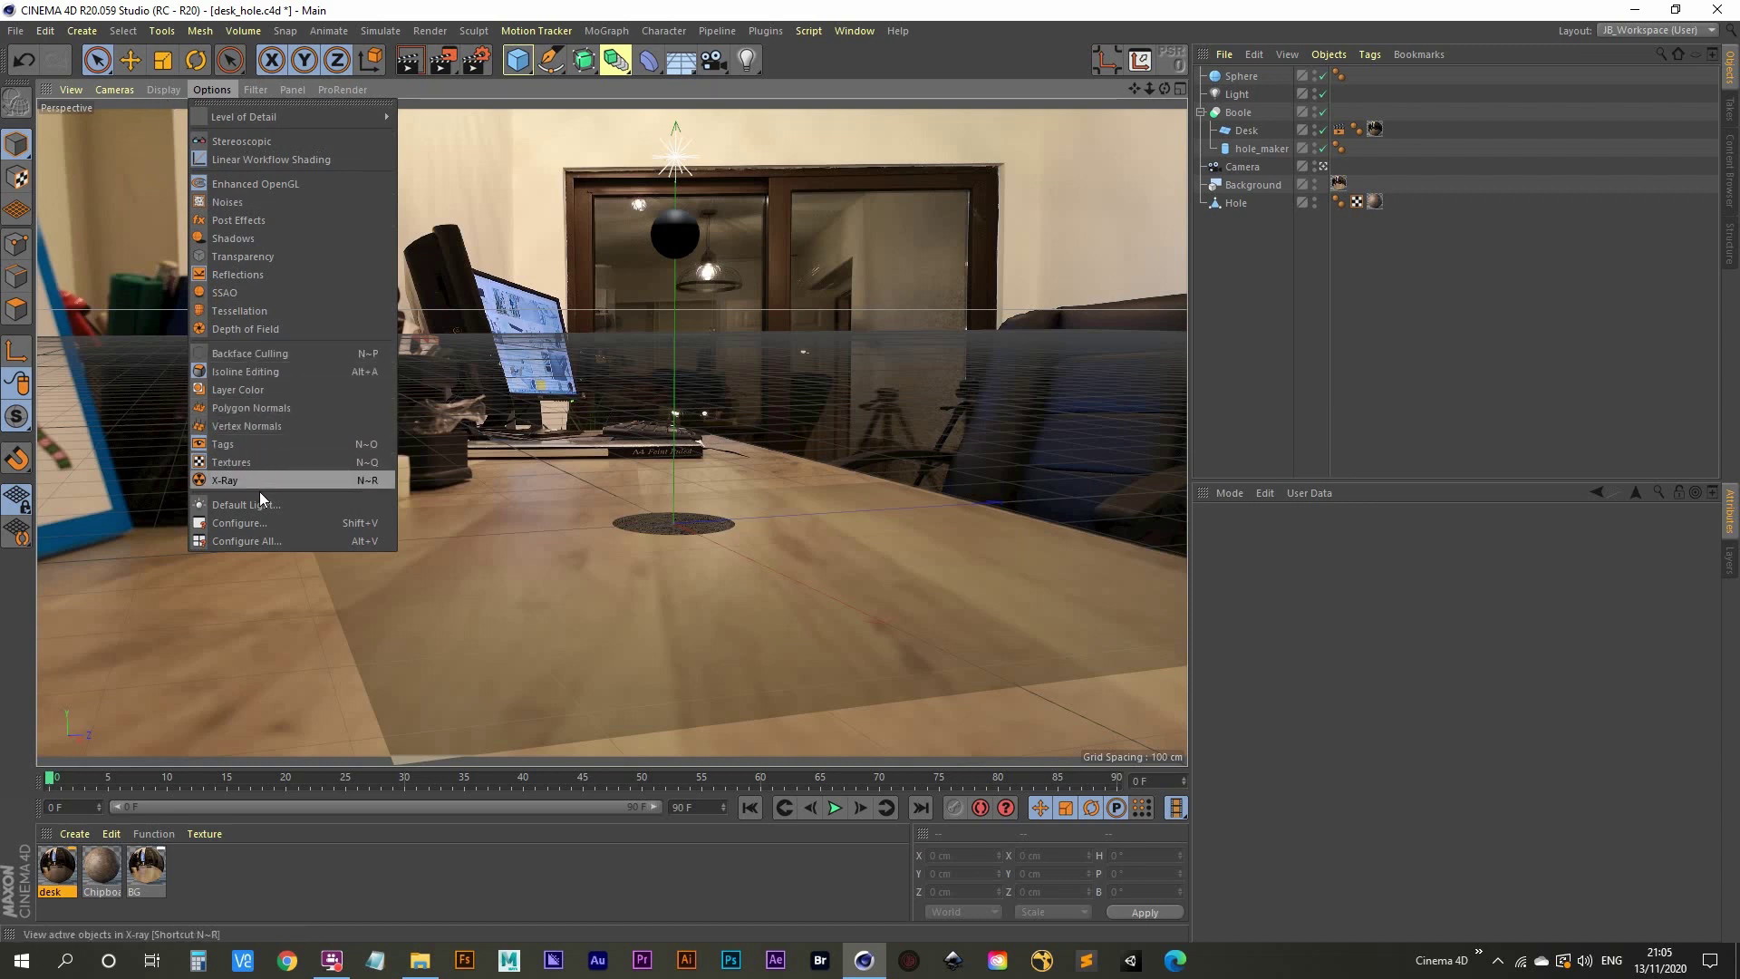
click(250, 241)
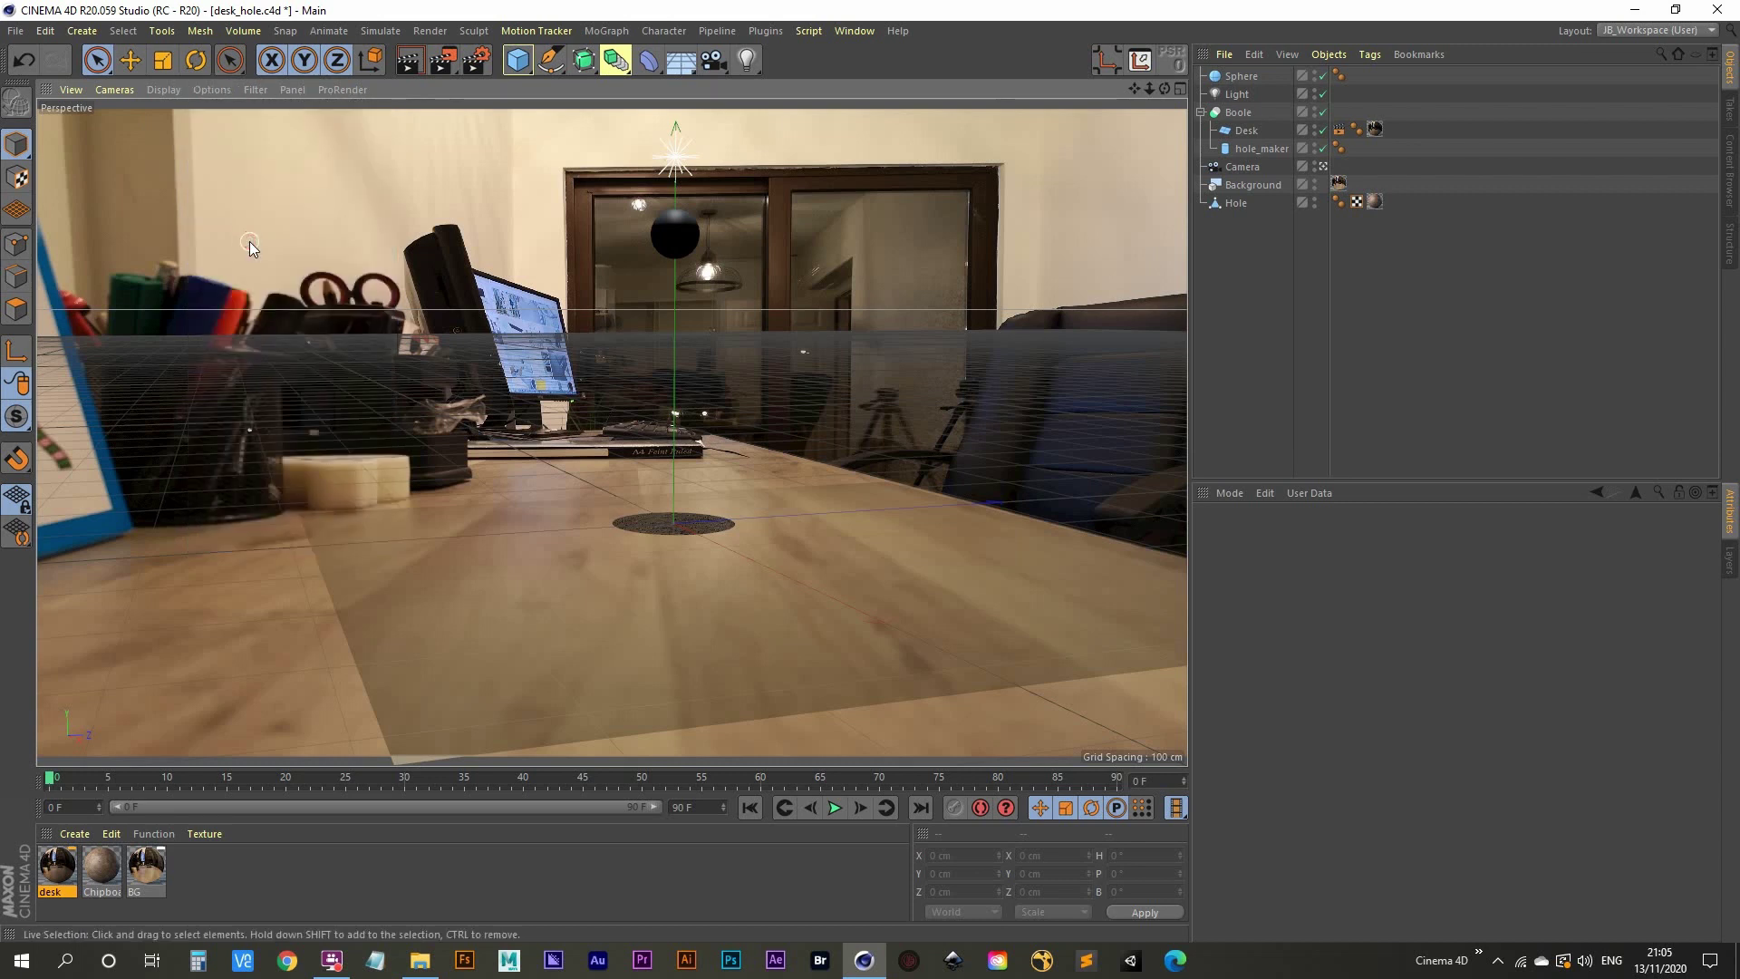
click(1238, 95)
drag(1238, 95, 1240, 74)
double_click(1240, 75)
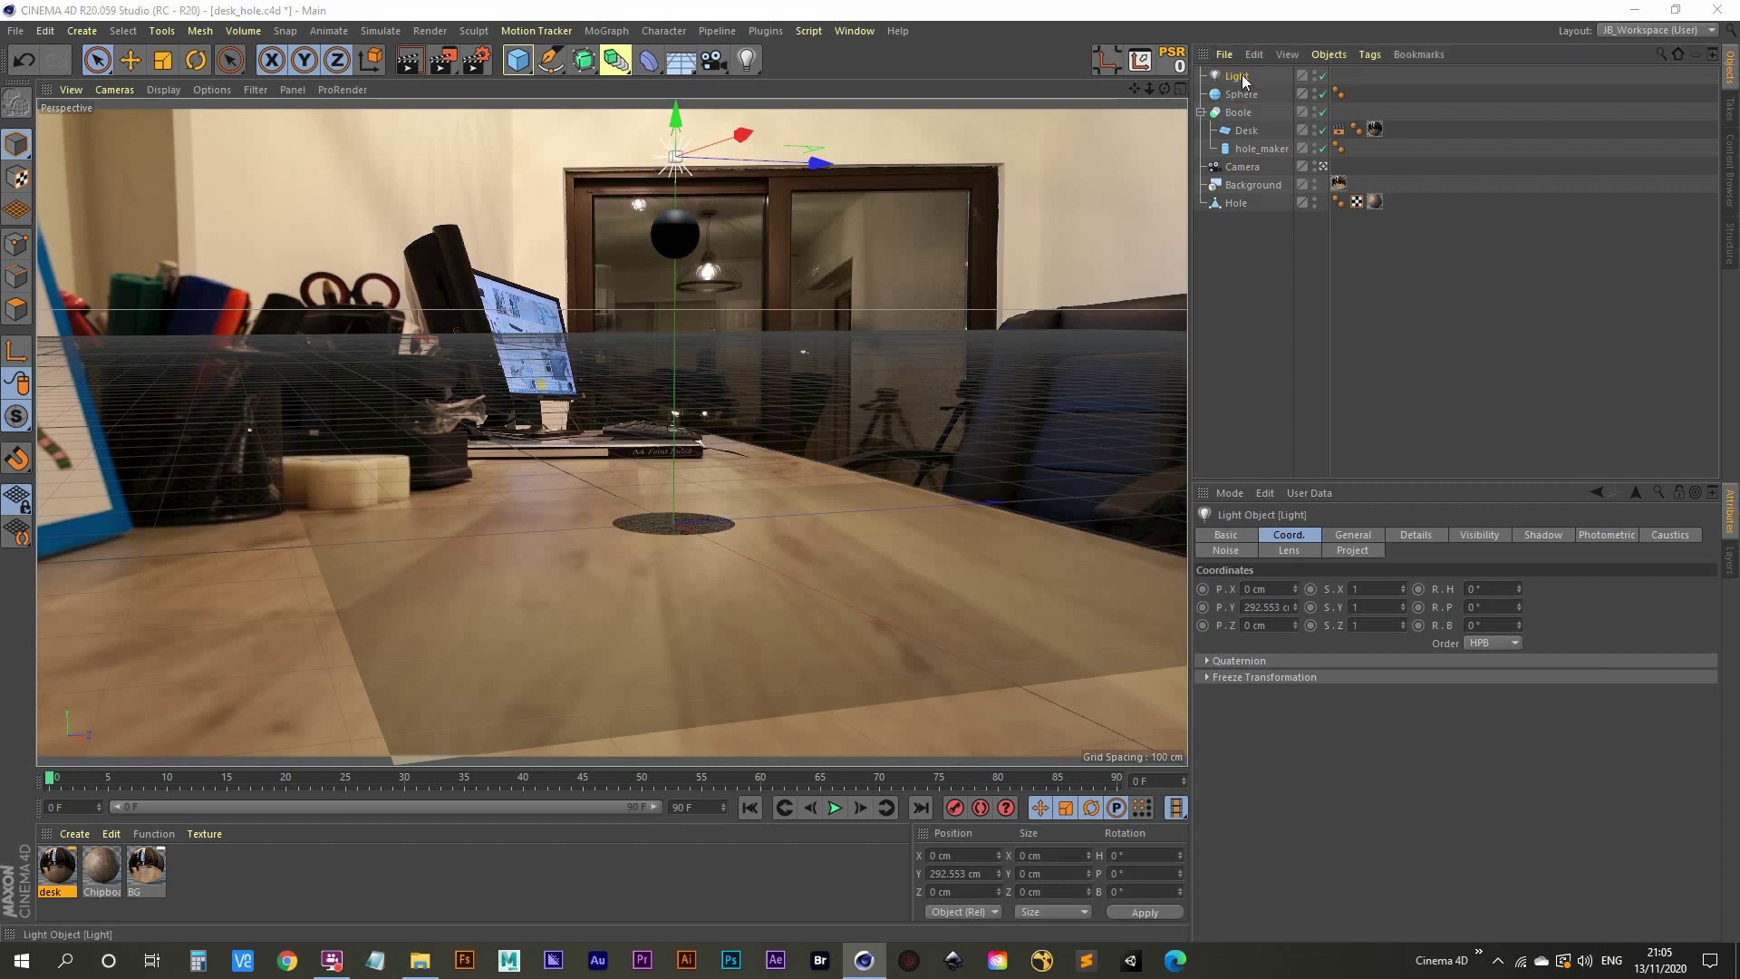
Give the Light Area shadows with 60% density.
click(1543, 534)
click(1287, 589)
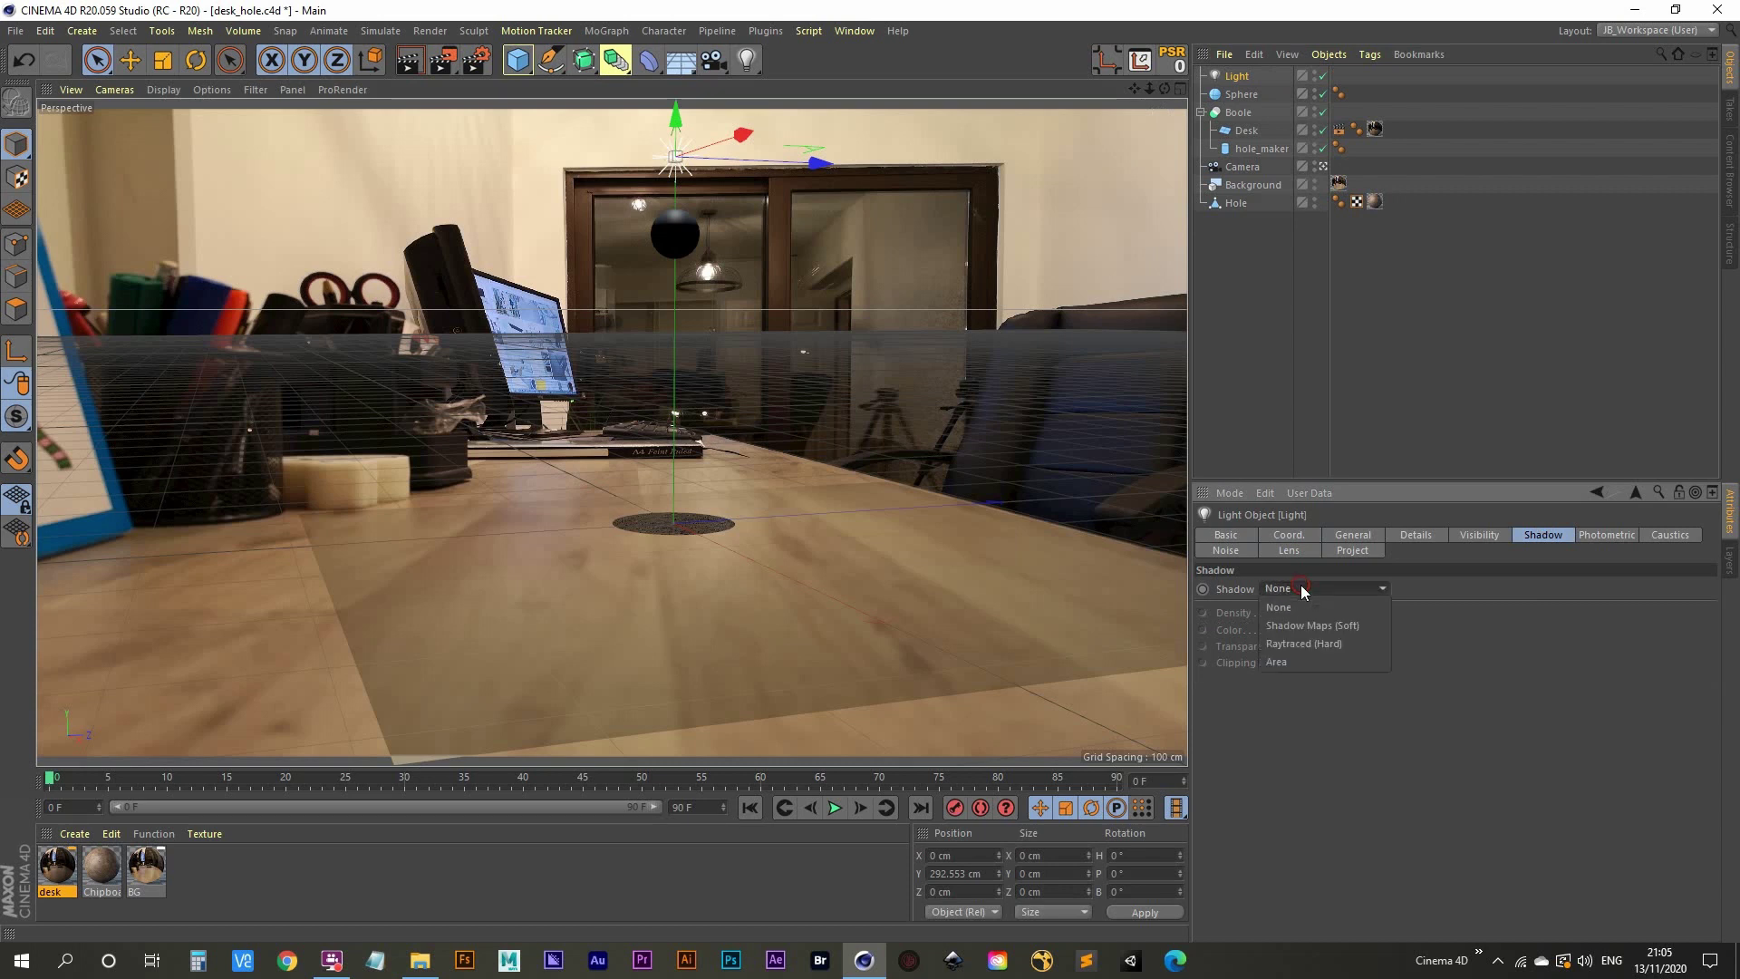
click(1282, 662)
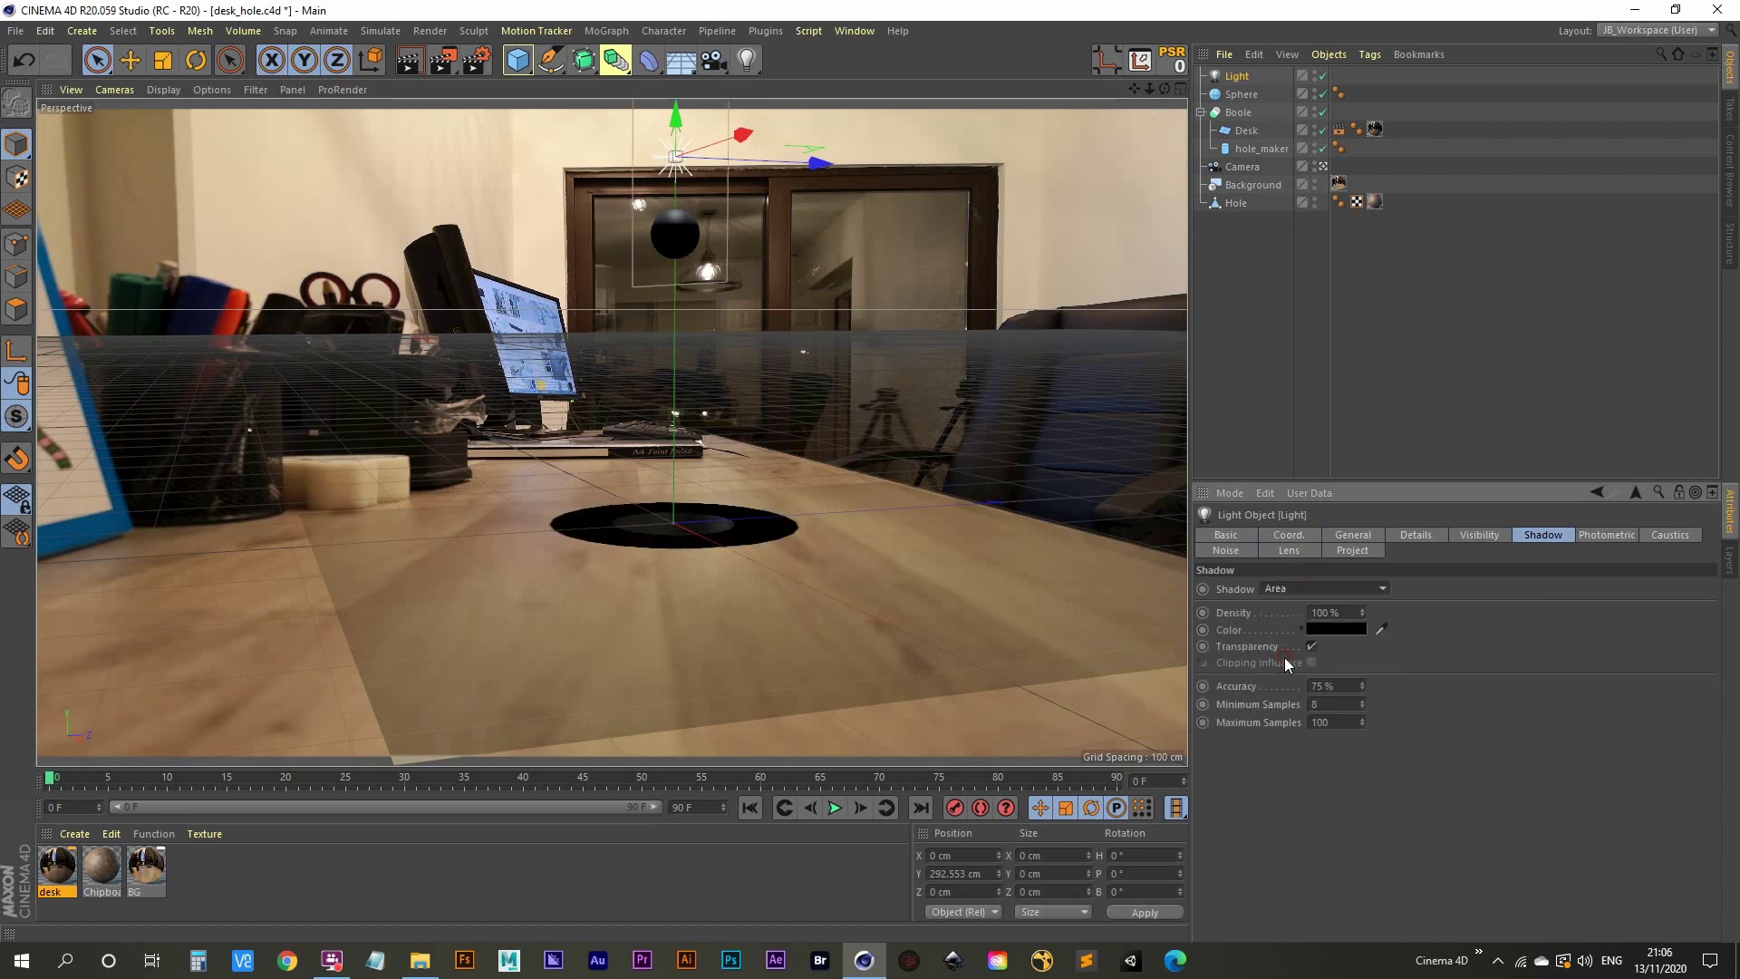
click(1325, 613)
text(60)
key(Return)
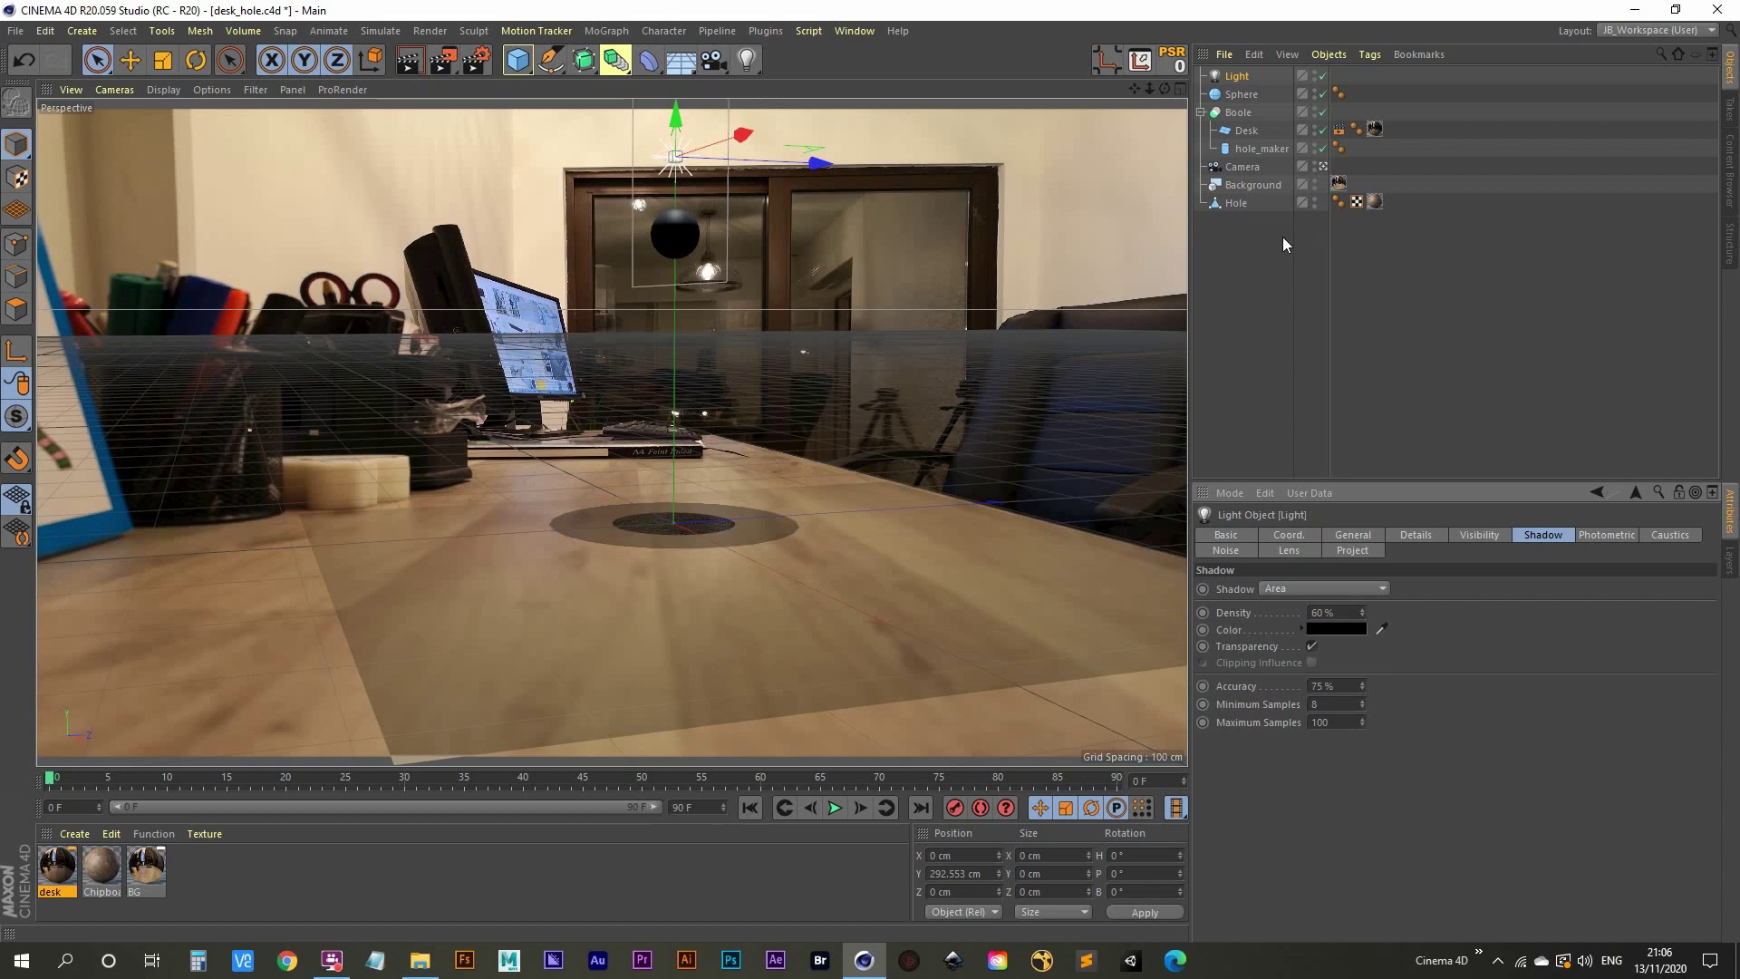
click(1201, 166)
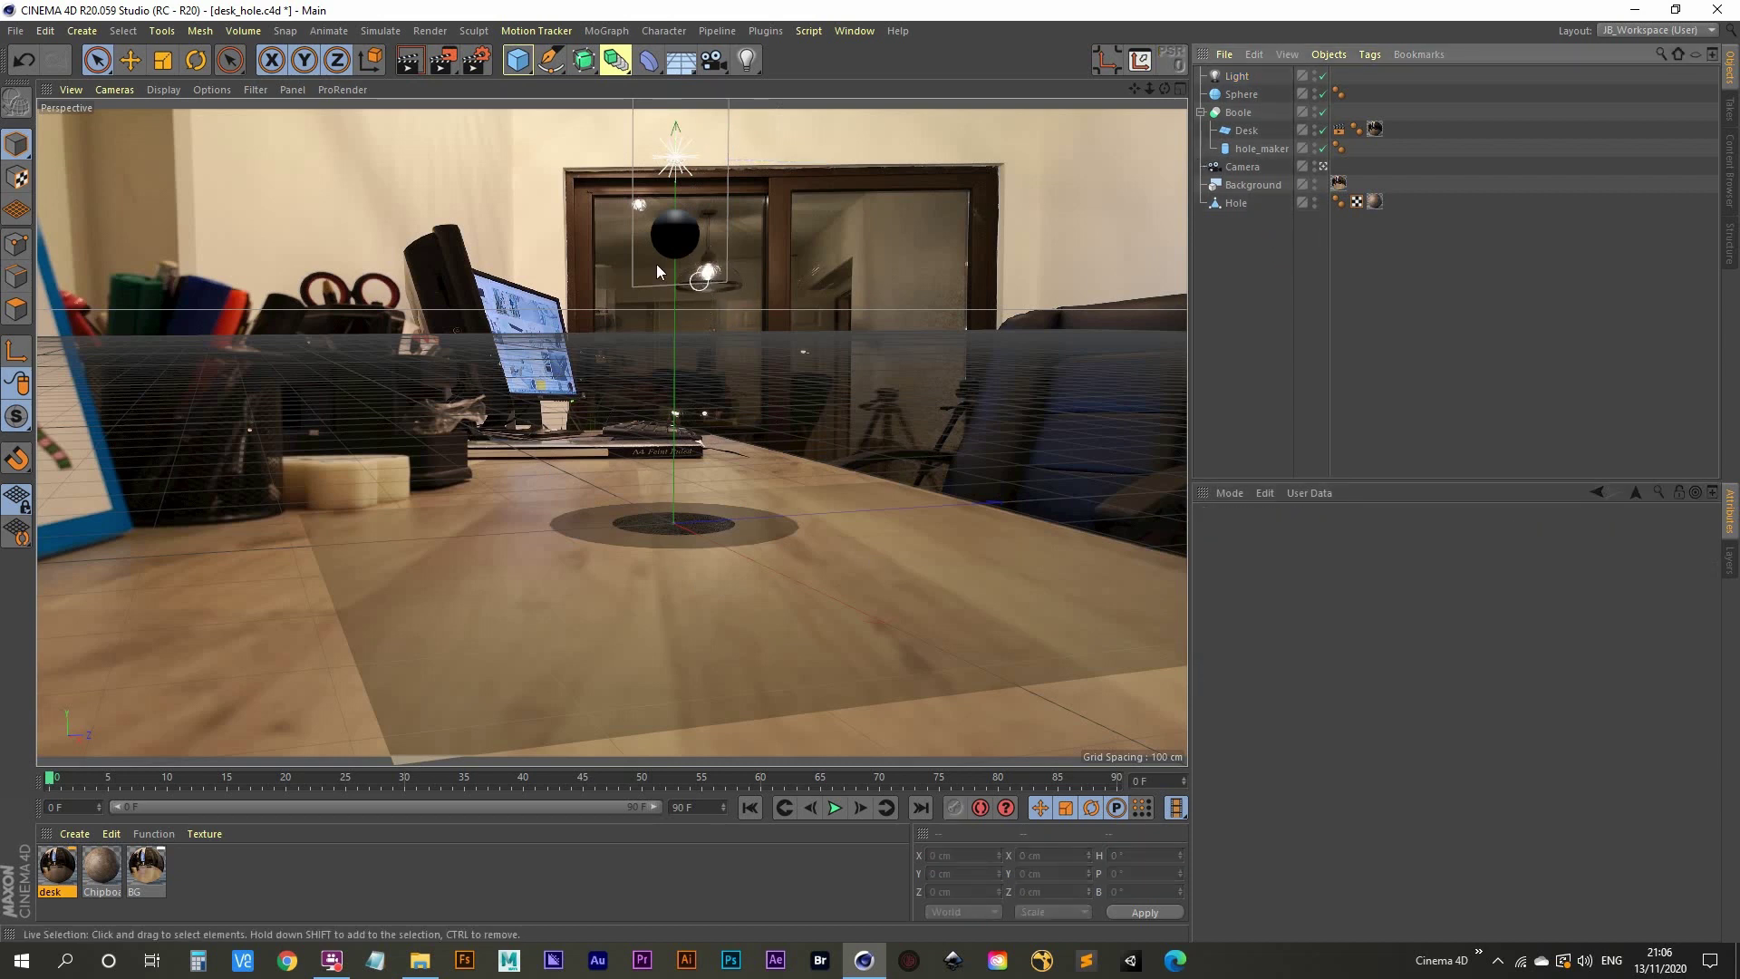
Switch to Rectangle Selection, box-select the light and sphere, then clear the selection.
click(97, 60)
click(154, 84)
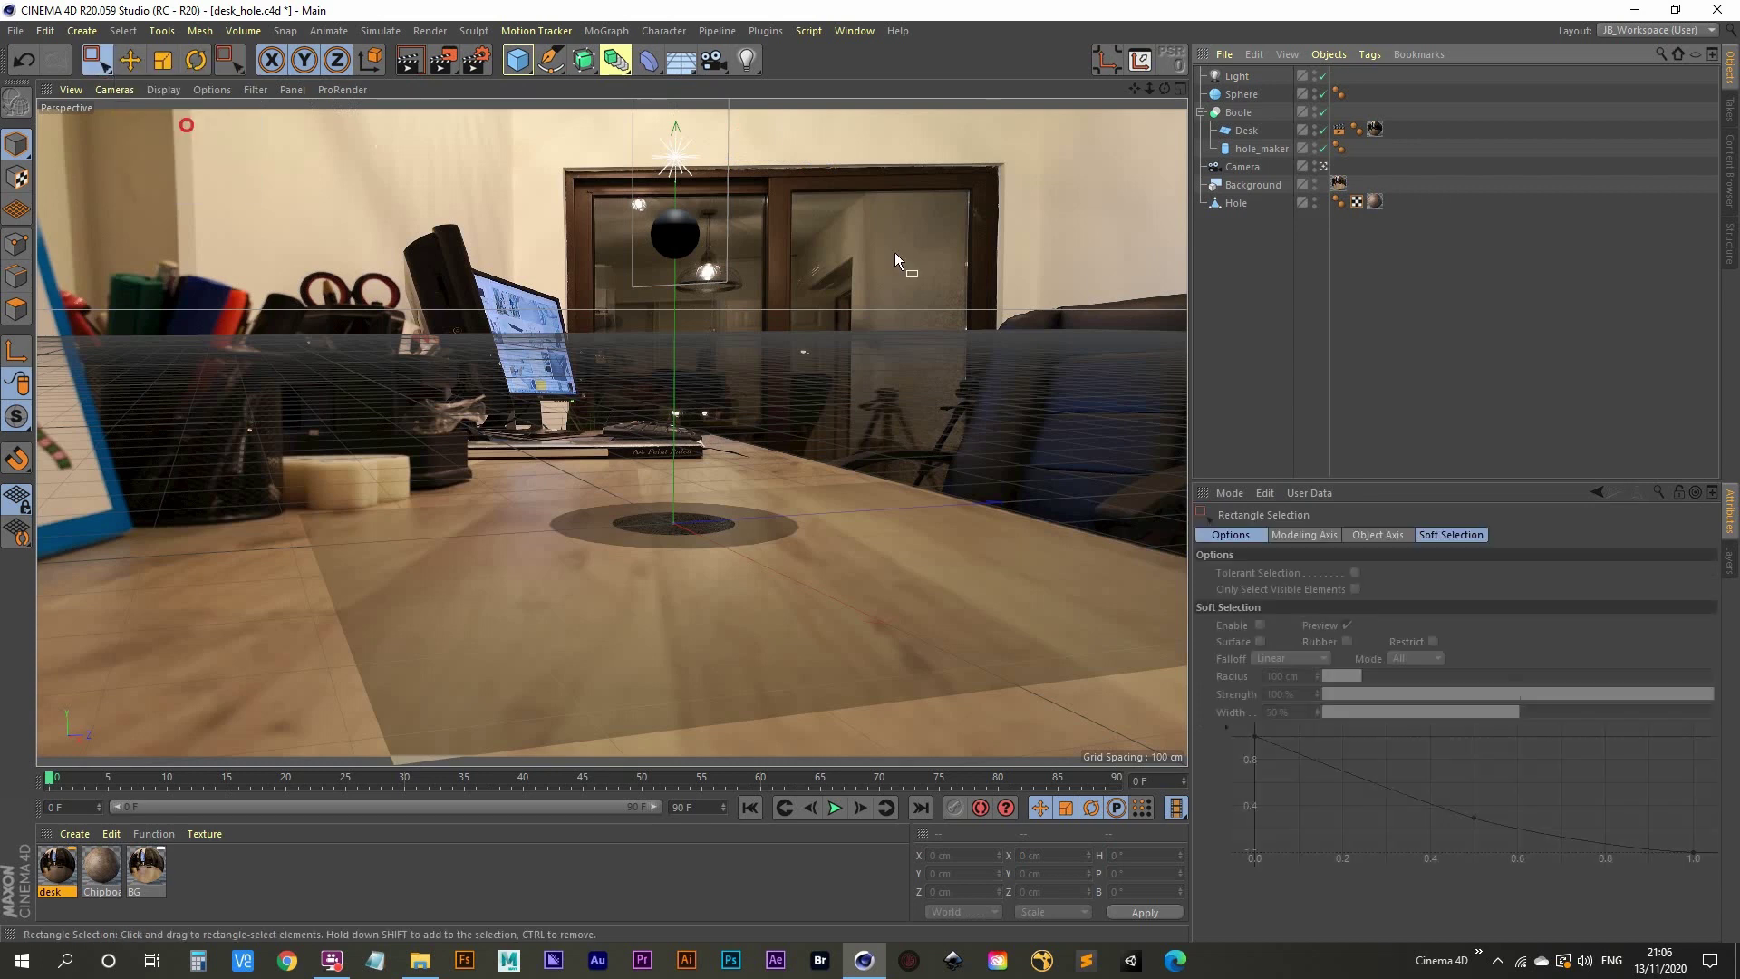
drag(761, 257, 658, 302)
drag(600, 356, 759, 428)
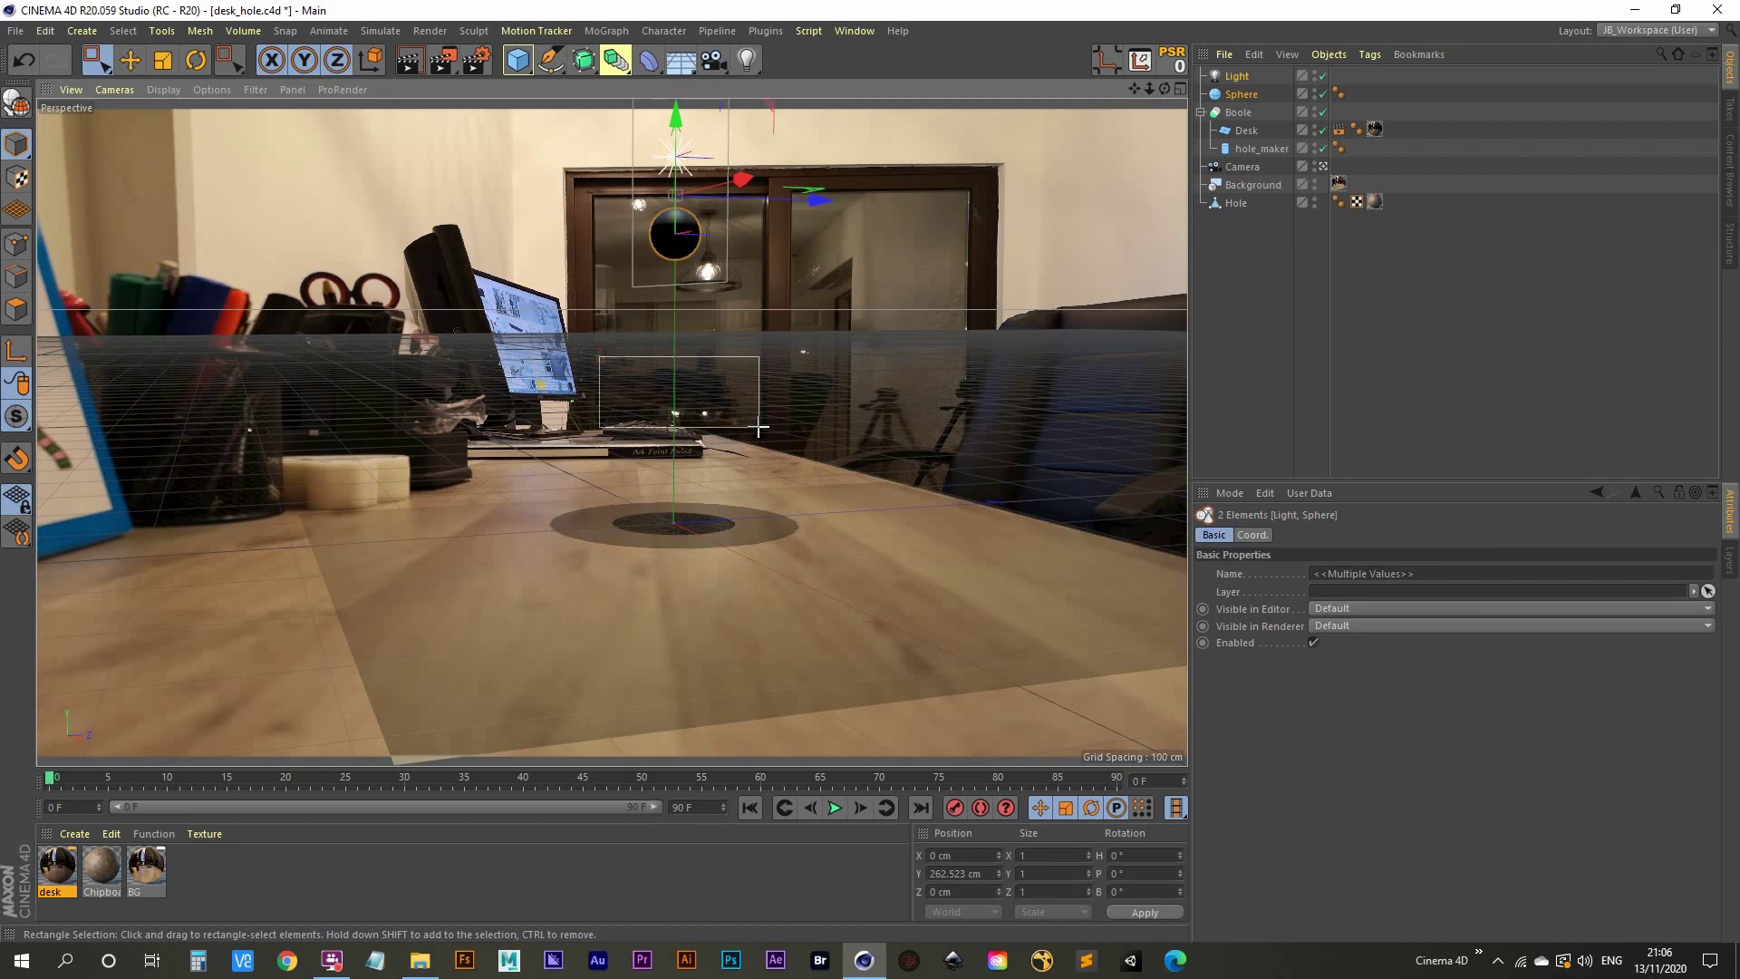
drag(759, 429, 760, 429)
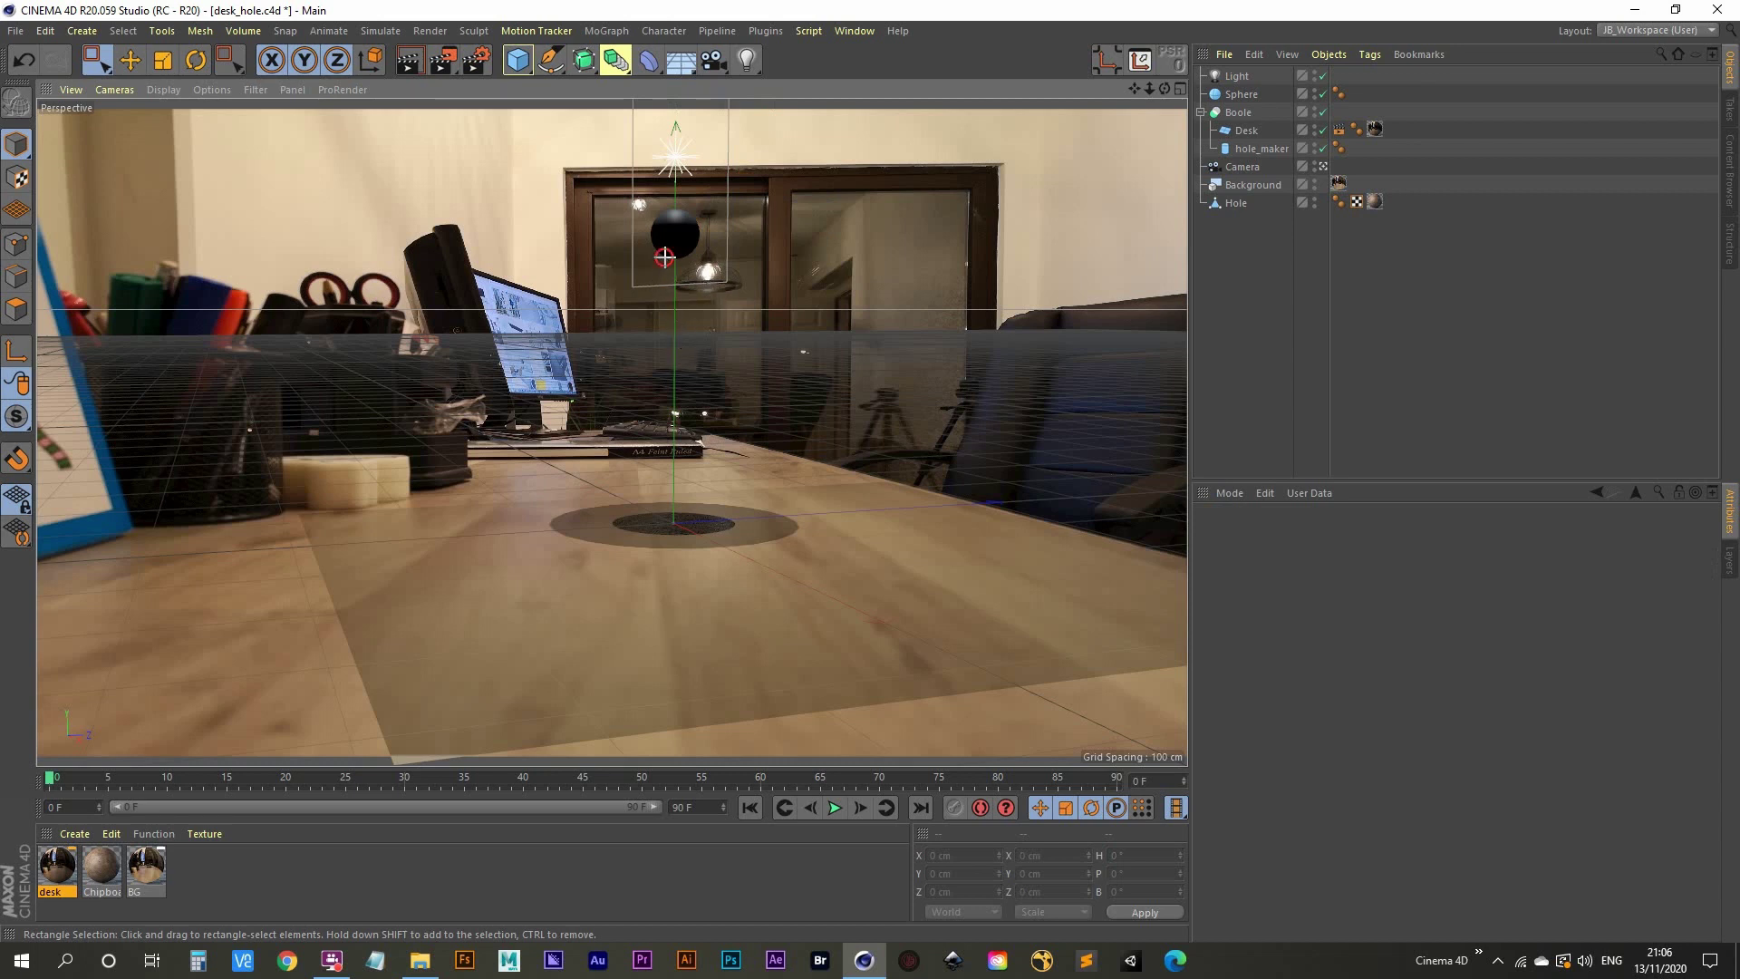
drag(665, 258, 755, 309)
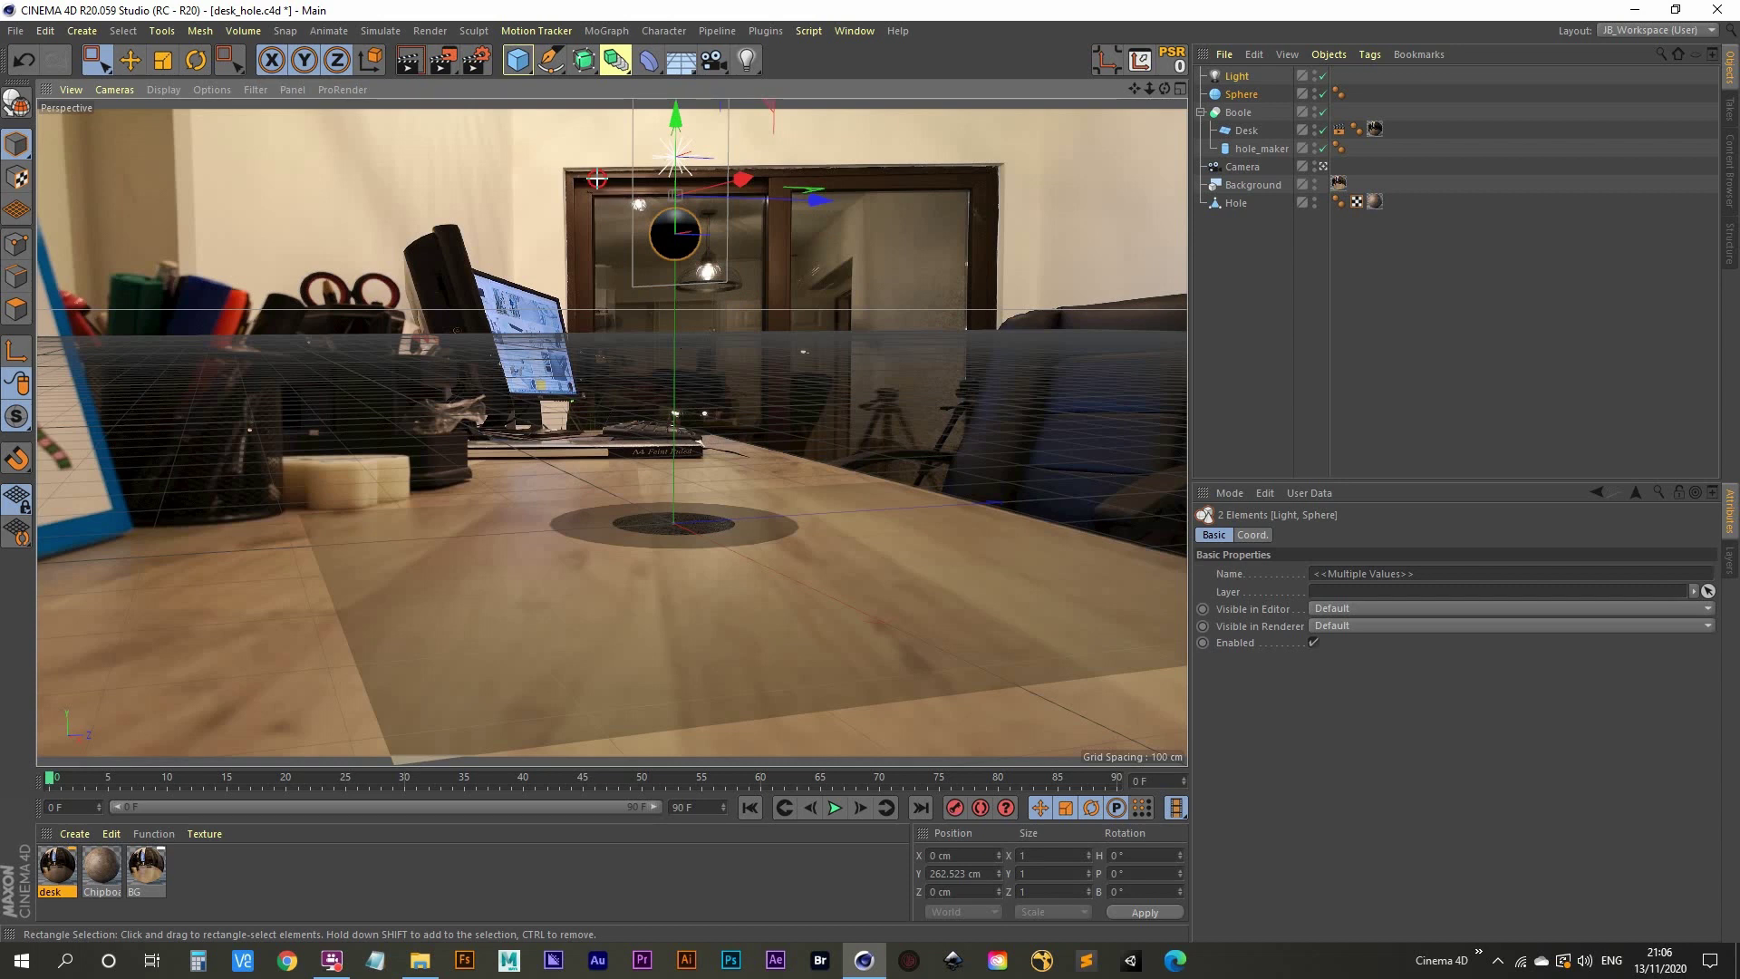
drag(597, 179, 667, 223)
click(1223, 267)
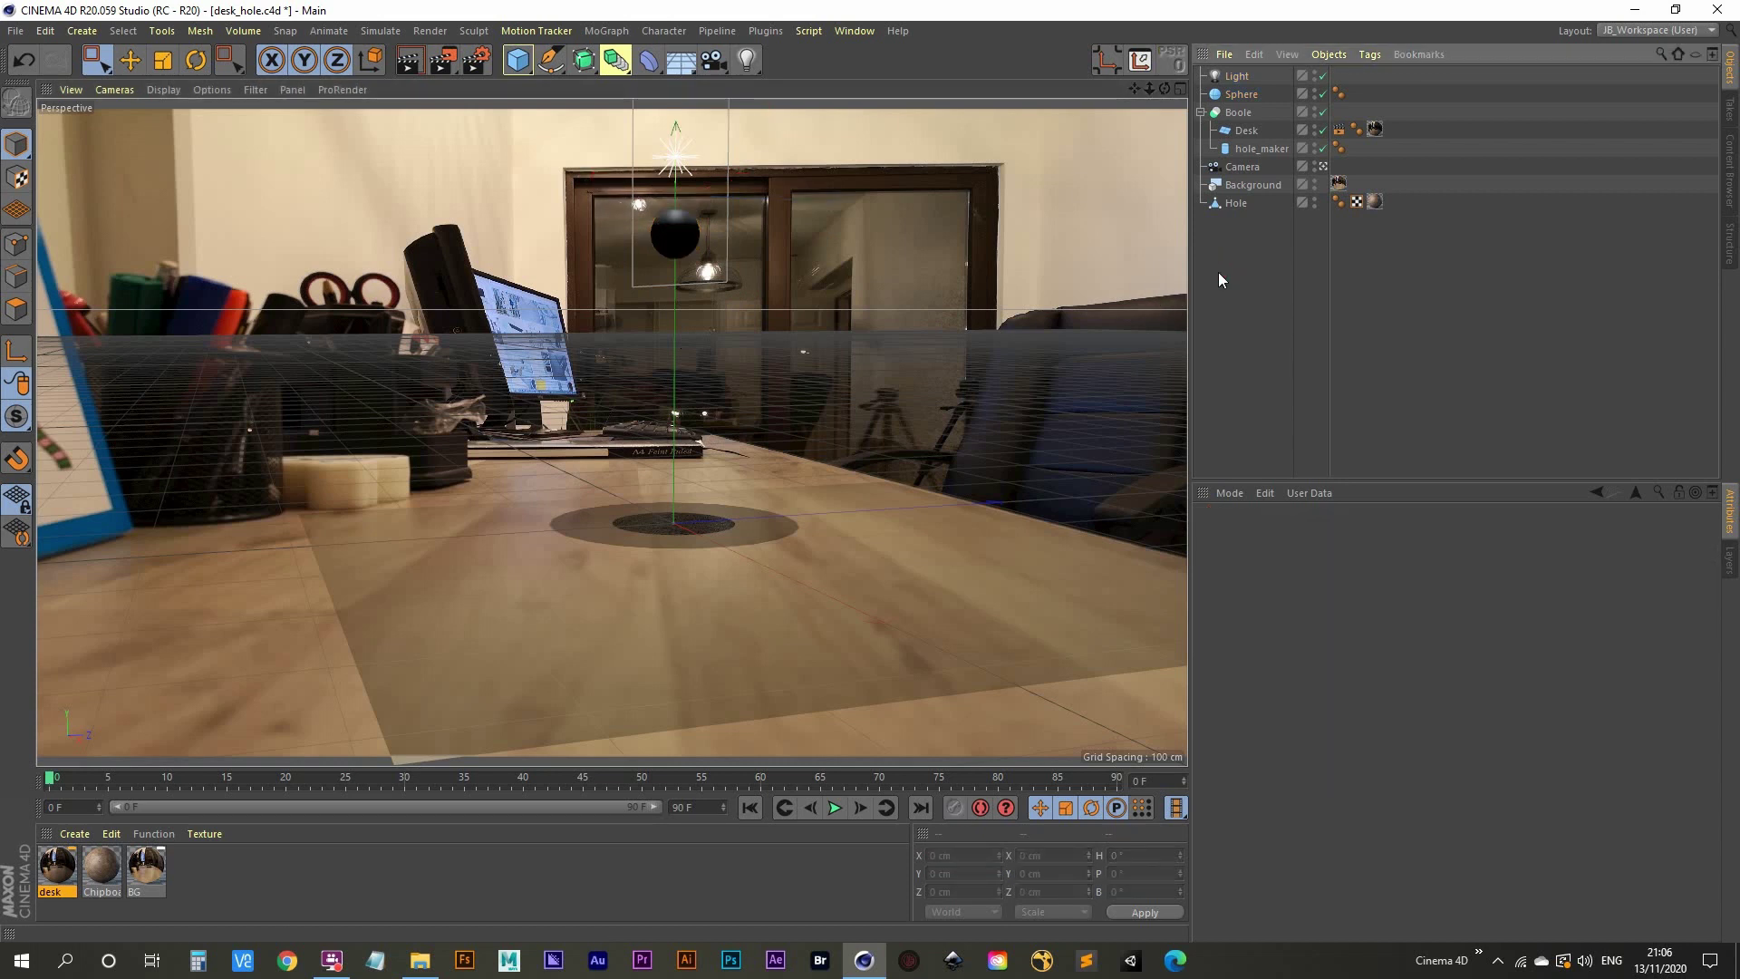
In the Top view, drag the Light sideways across the desk.
middle_click(568, 520)
middle_click(829, 259)
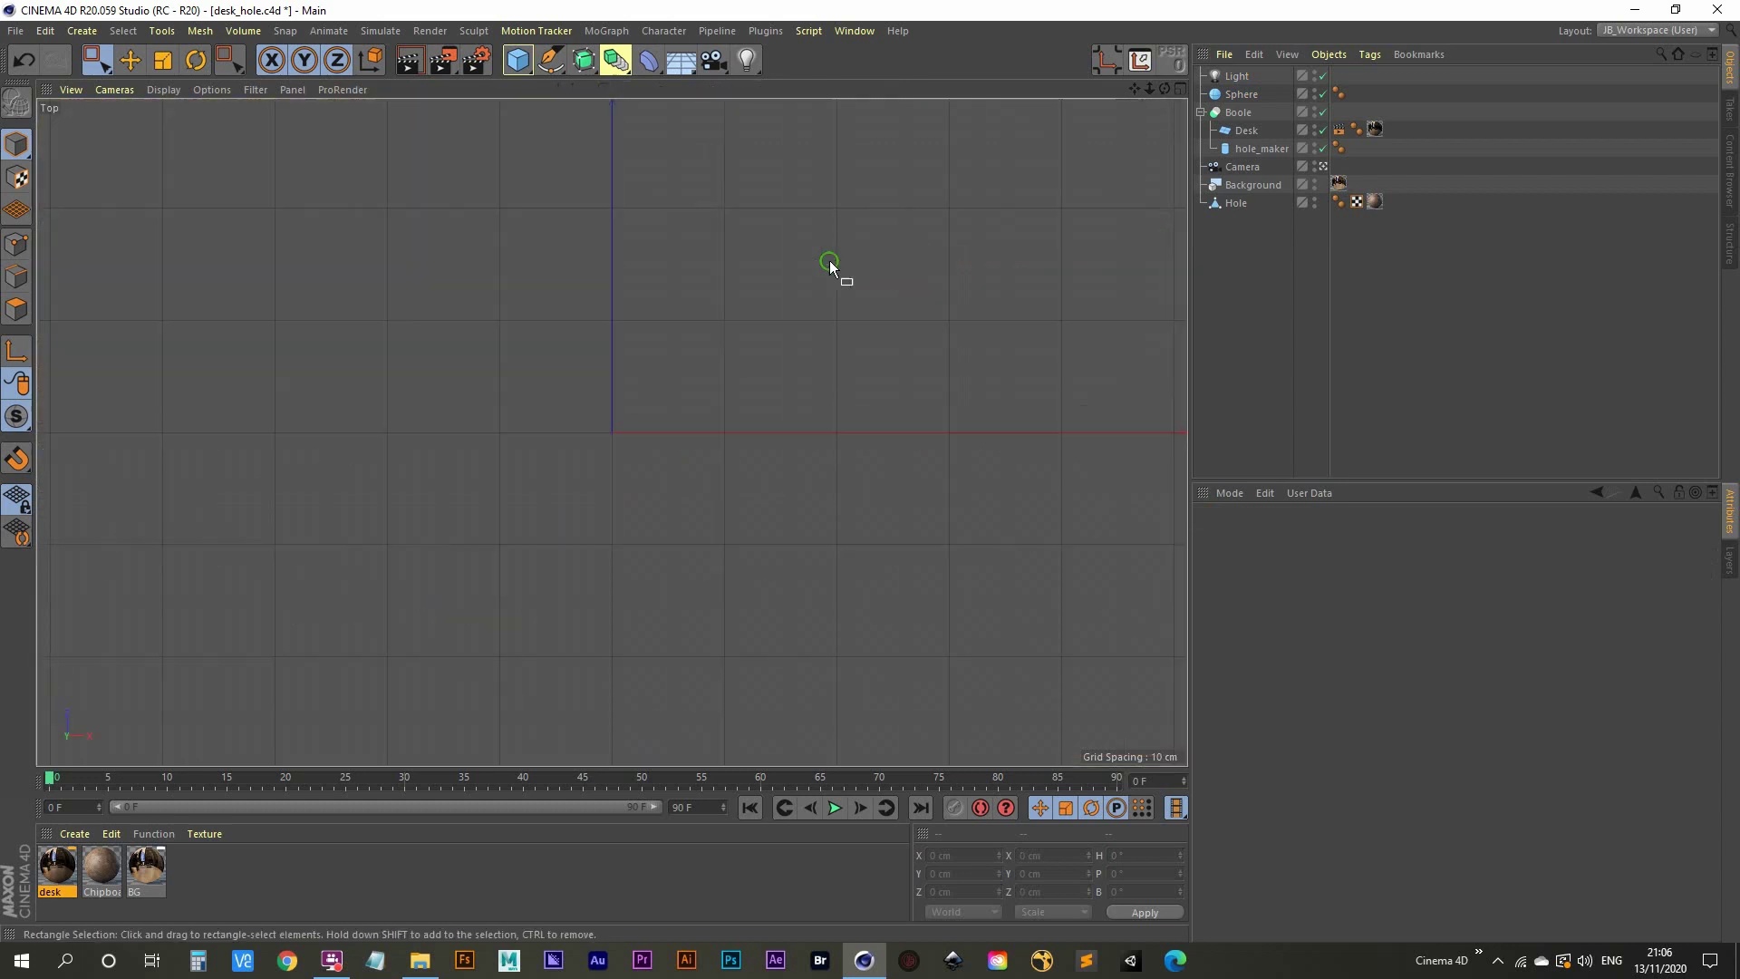
scroll(807, 409, down, 5)
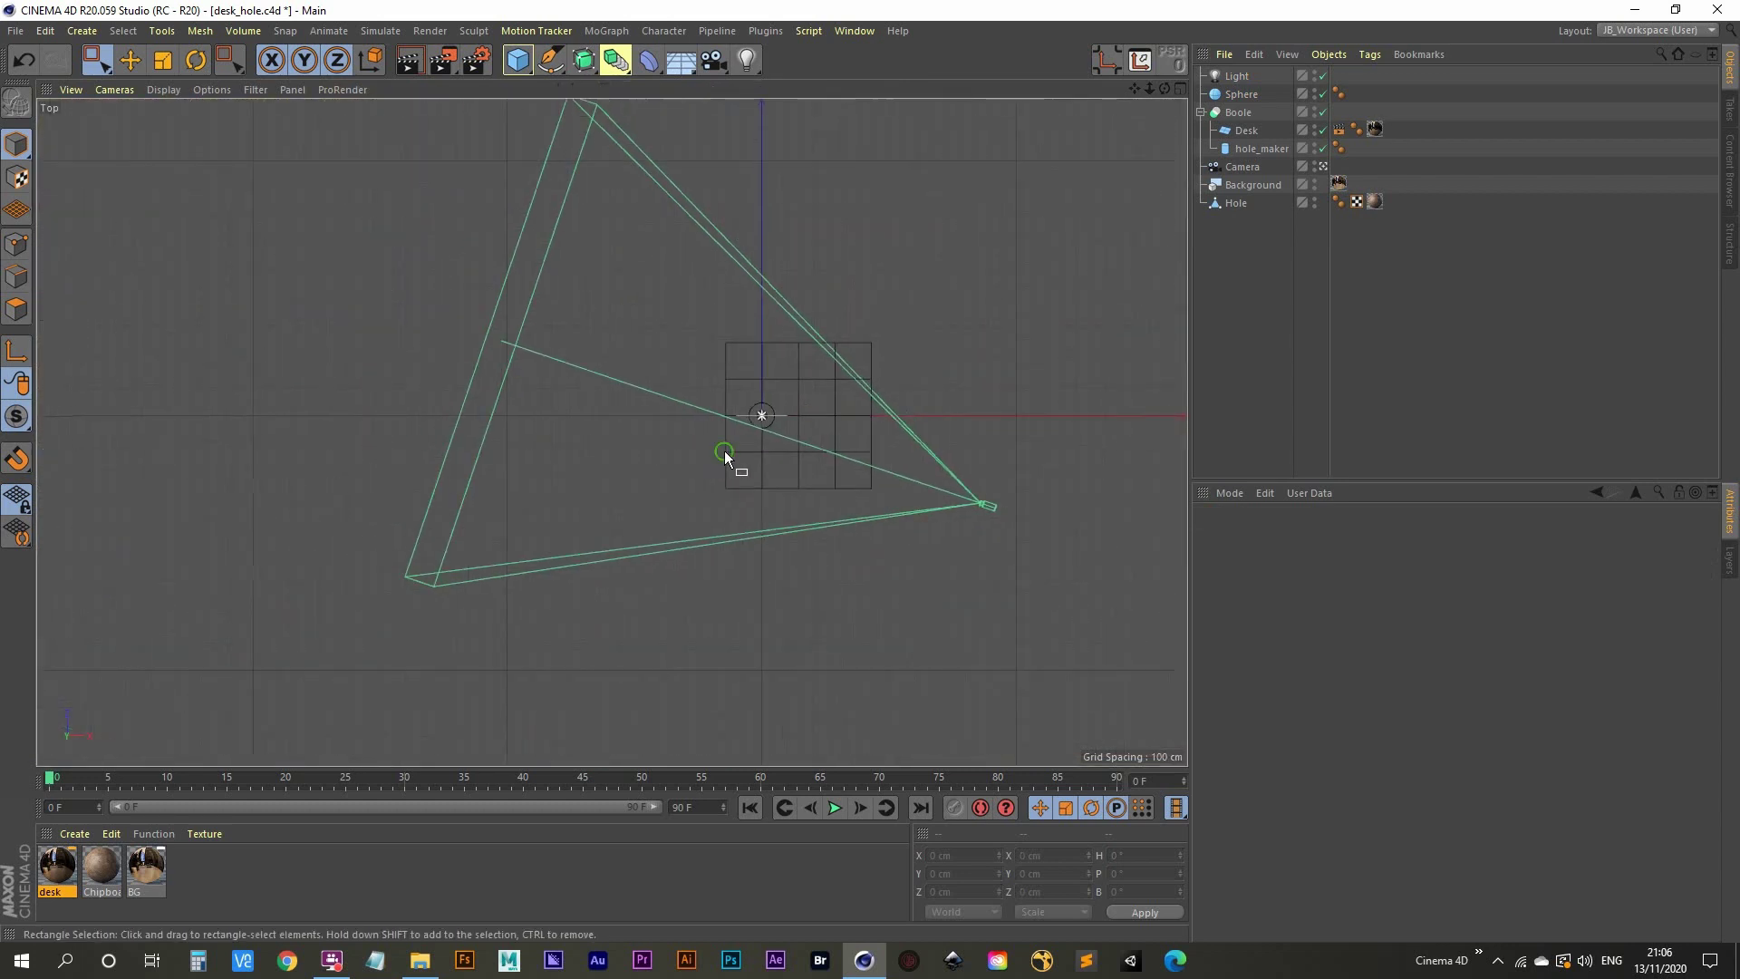
click(1229, 78)
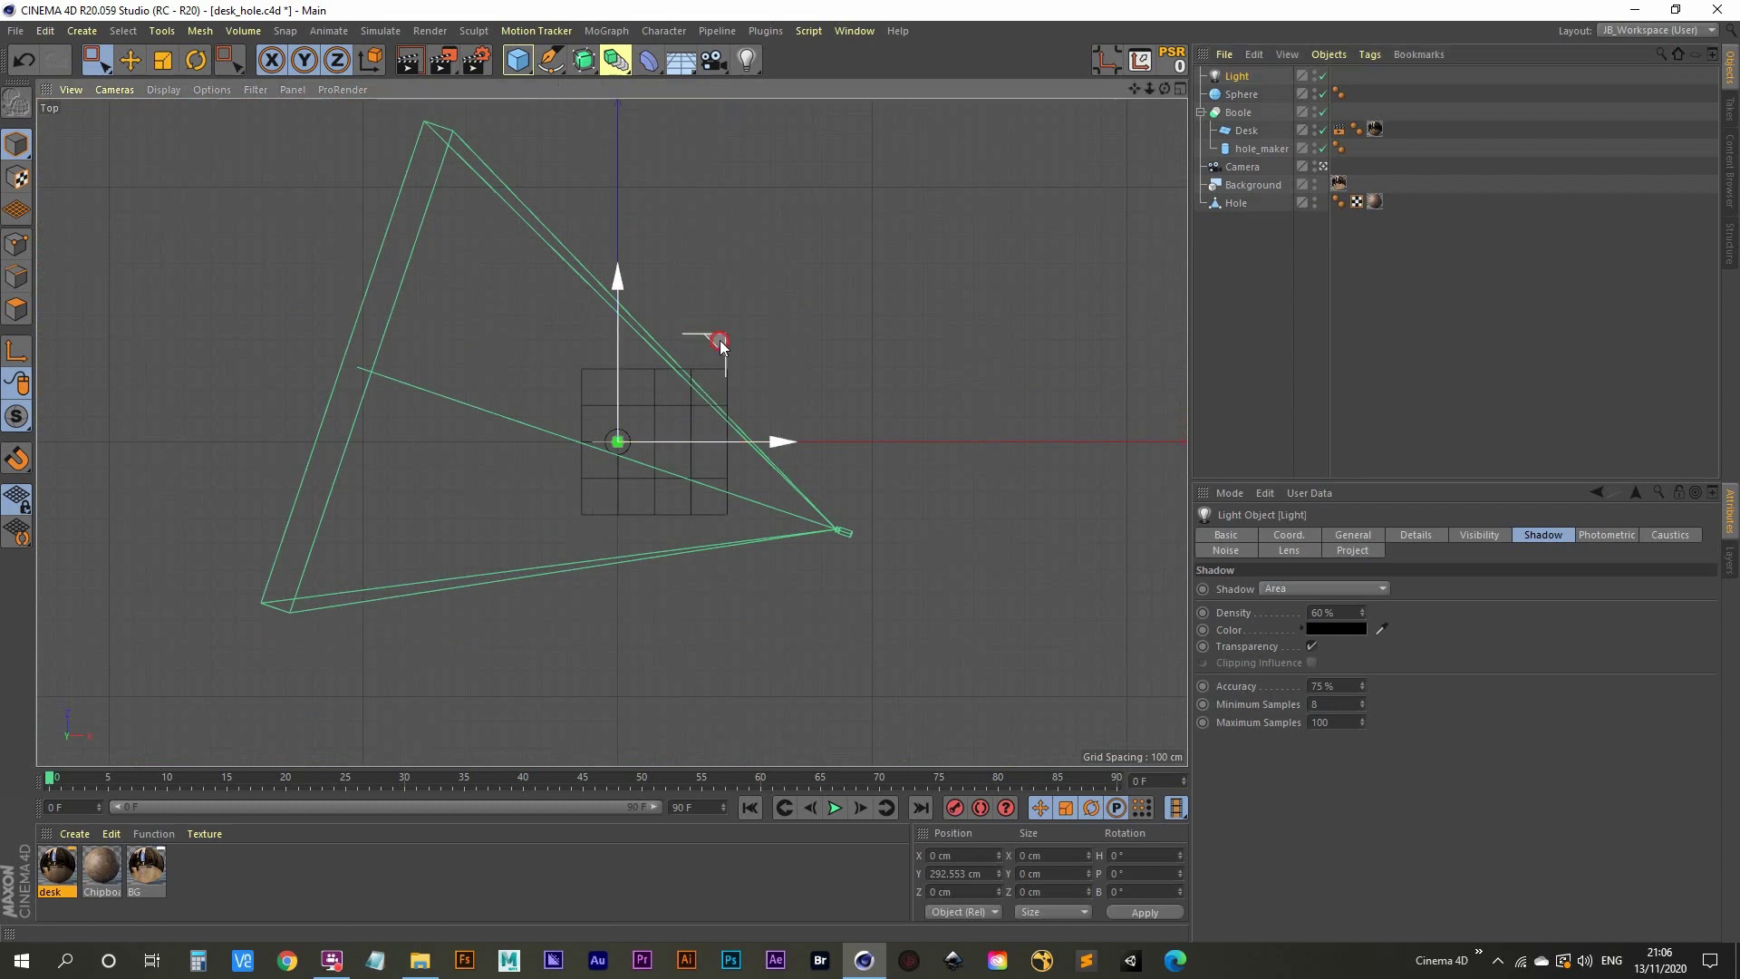
drag(720, 341, 741, 318)
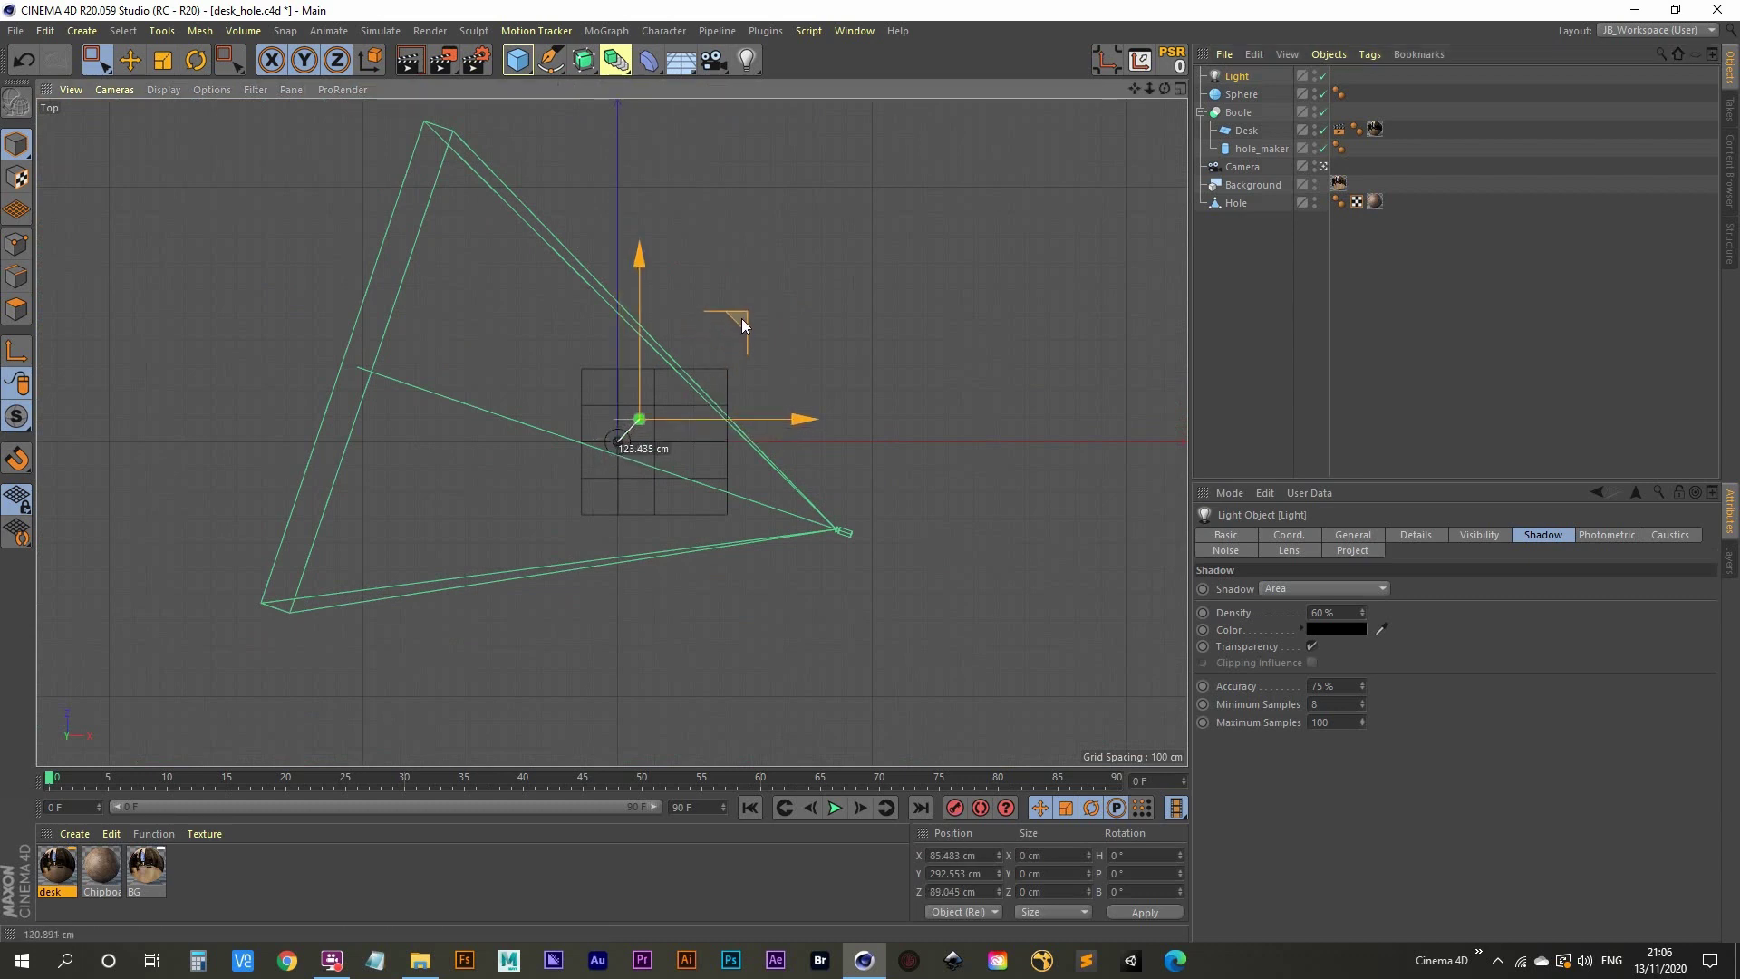
middle_click(710, 443)
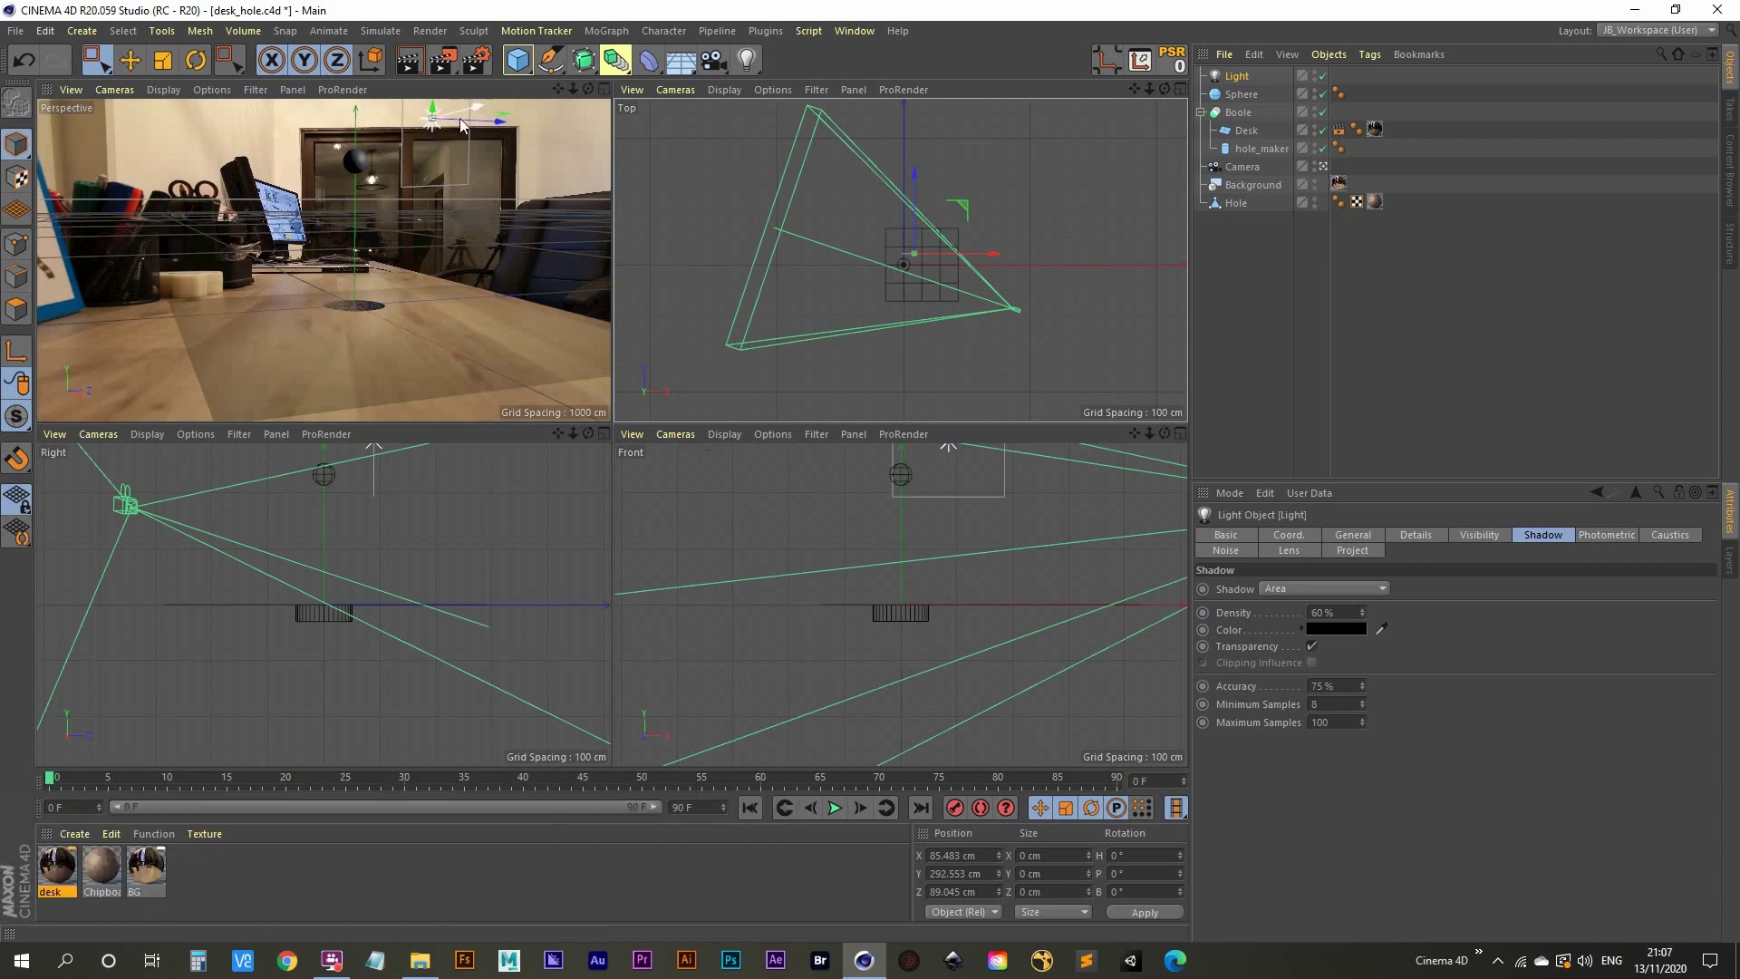
drag(953, 201, 954, 215)
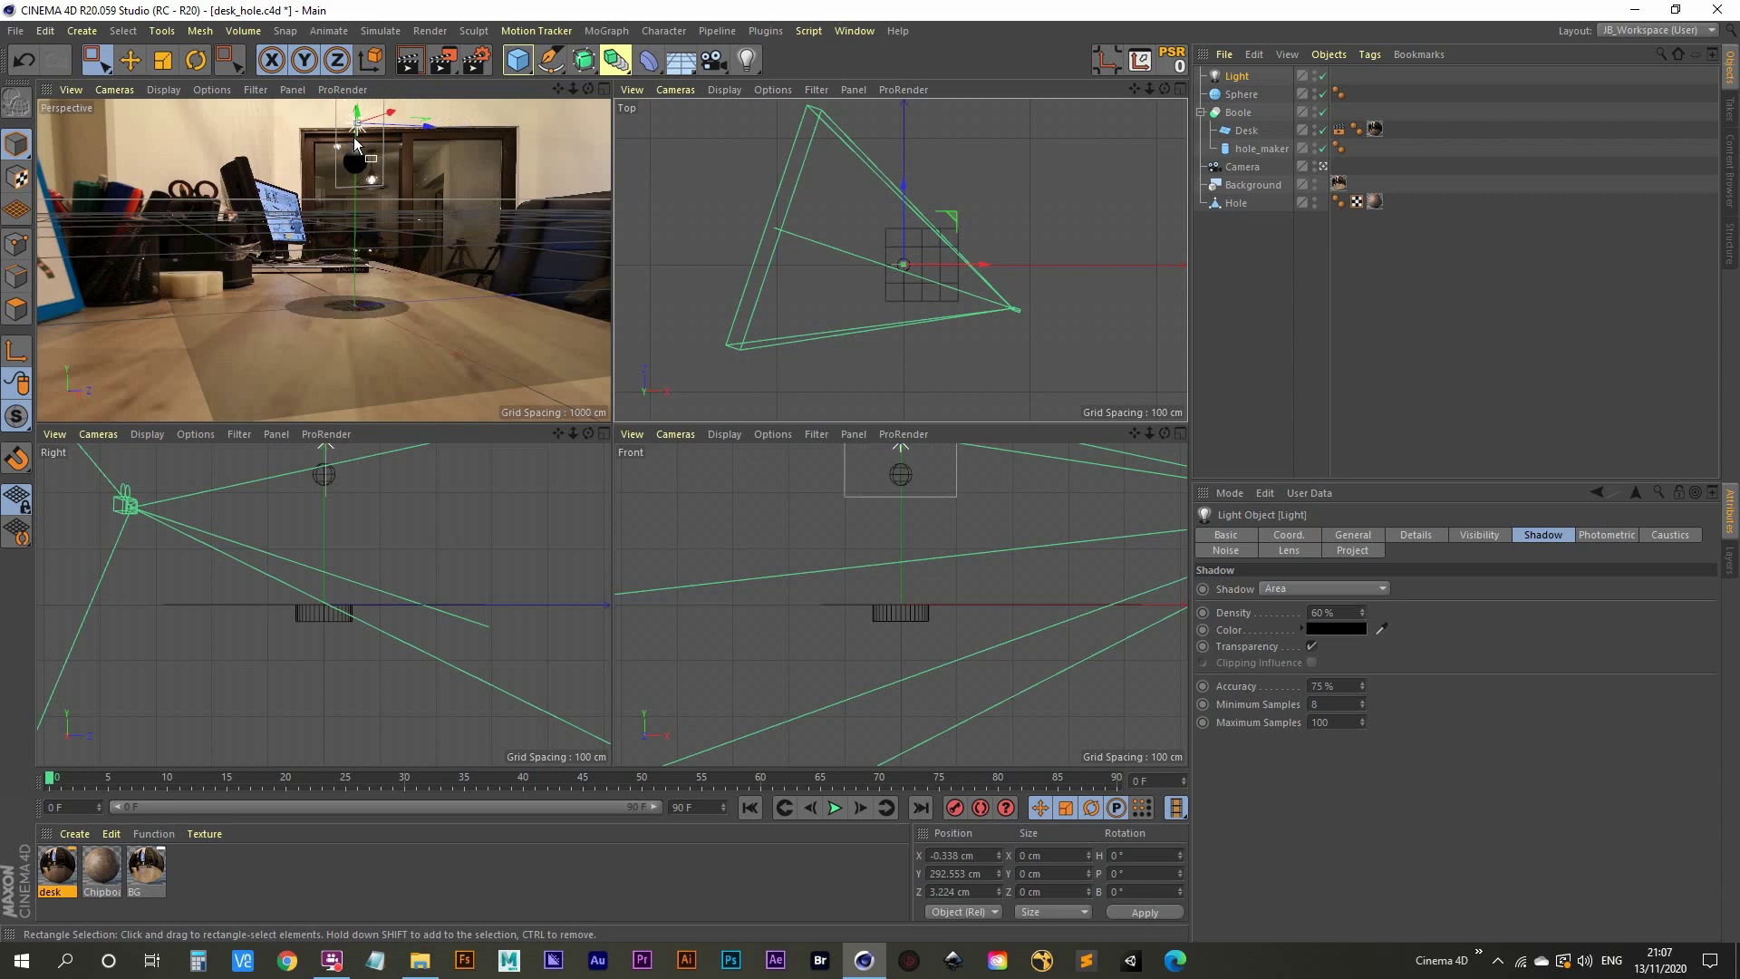
Raise and shift the Light to about X 110, Y 592, Z 114 cm.
scroll(399, 589, down, 5)
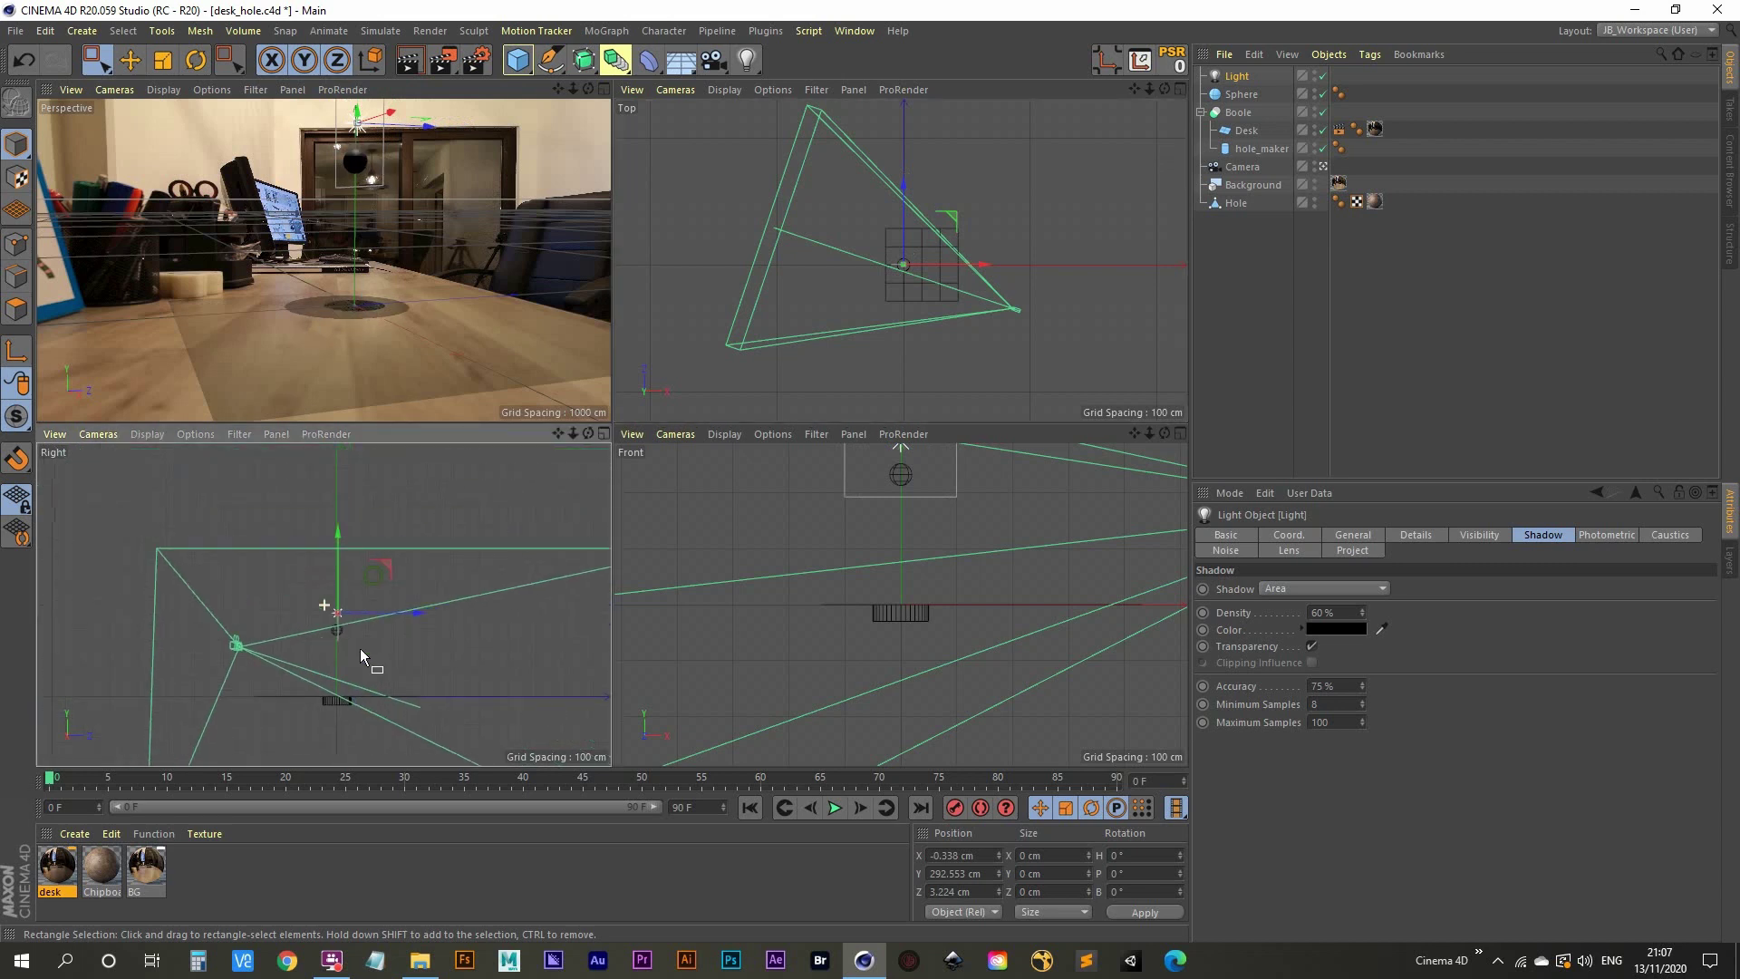
shift+click(362, 172)
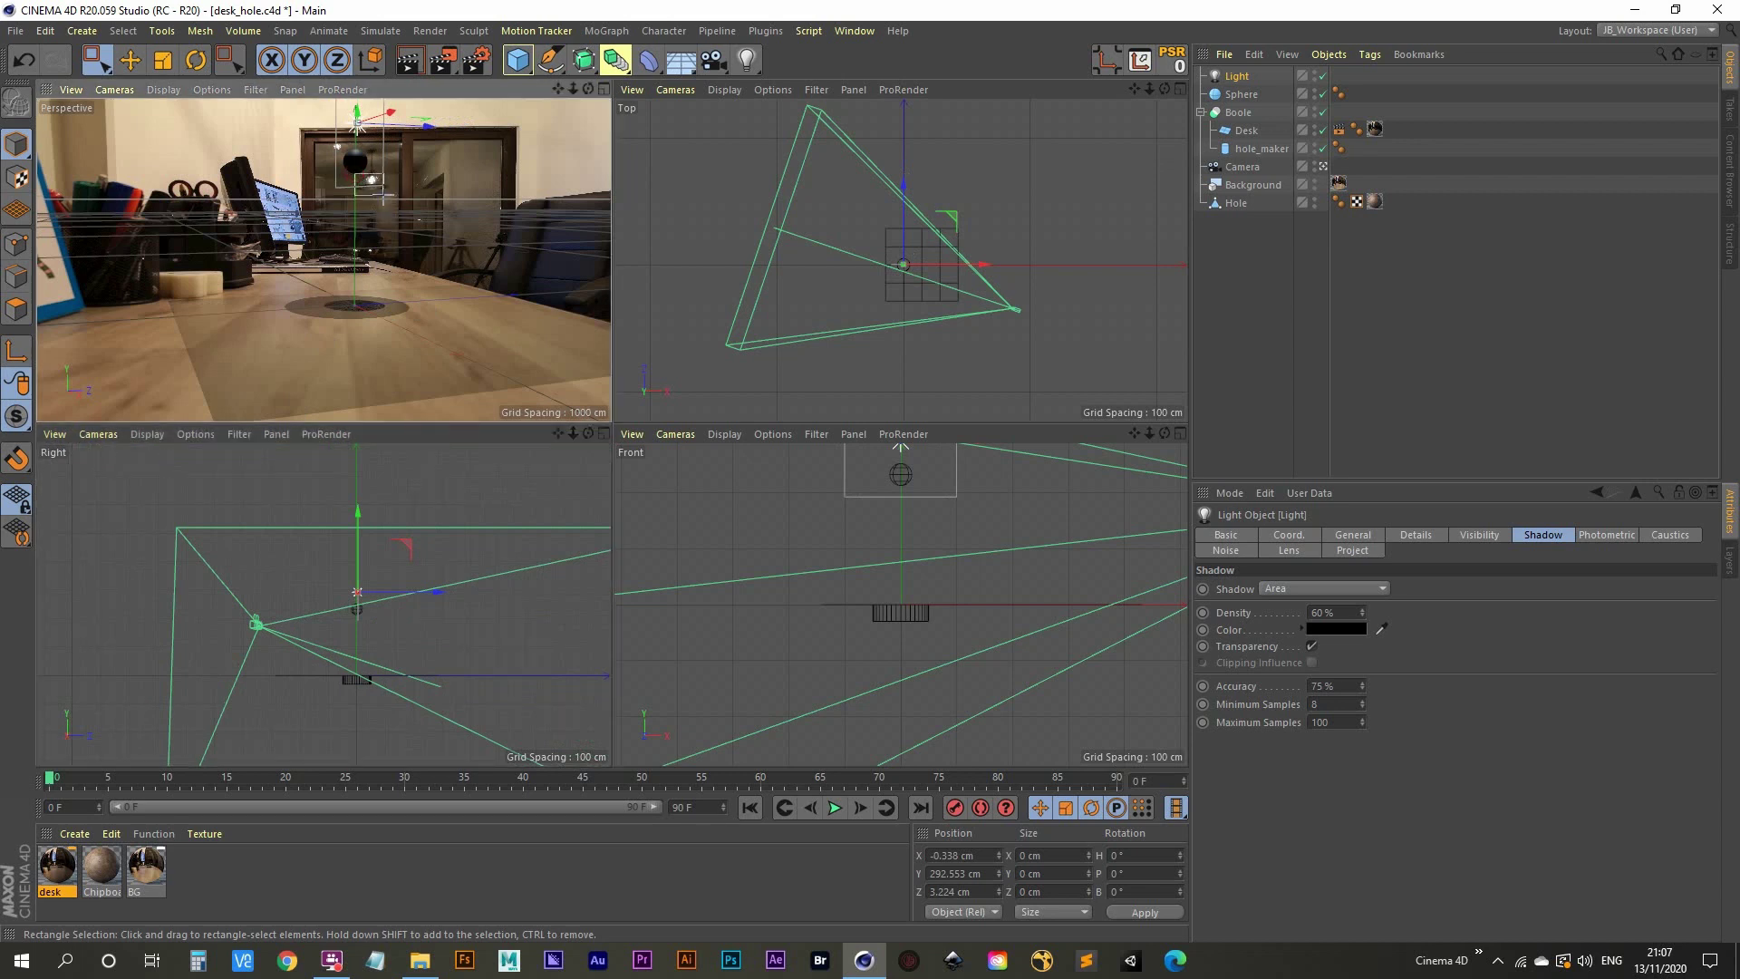
drag(354, 527, 358, 501)
key(ctrl+z)
key(ctrl+z)
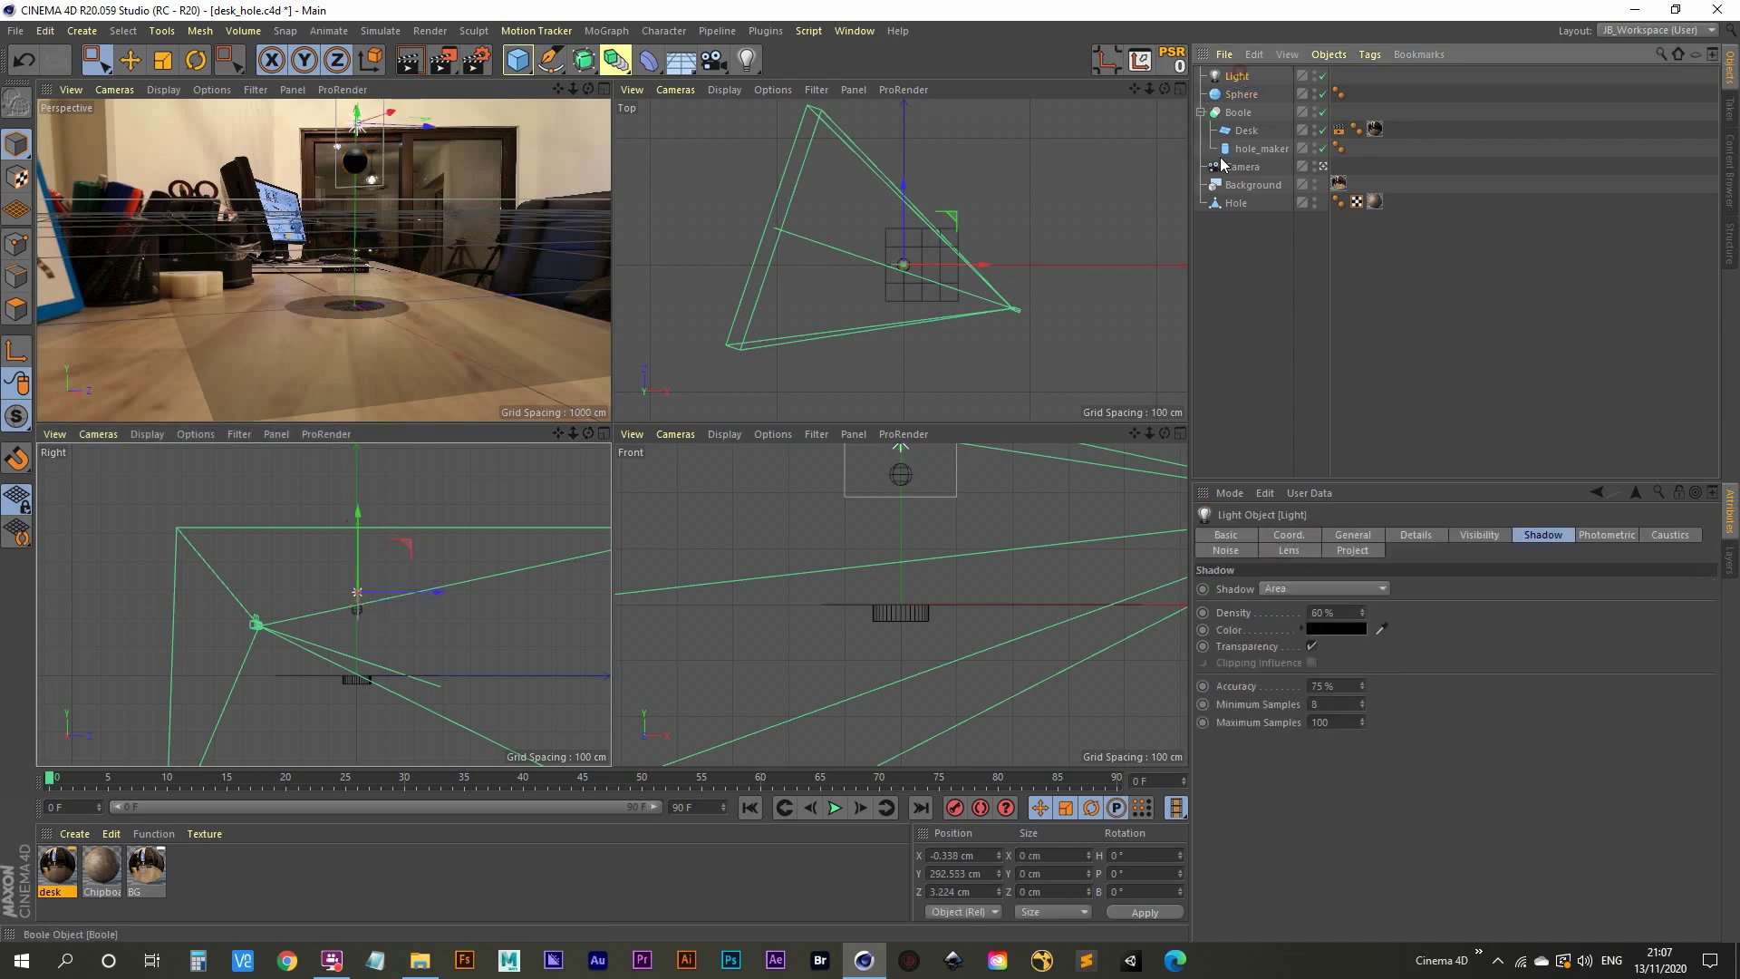
drag(359, 520, 361, 435)
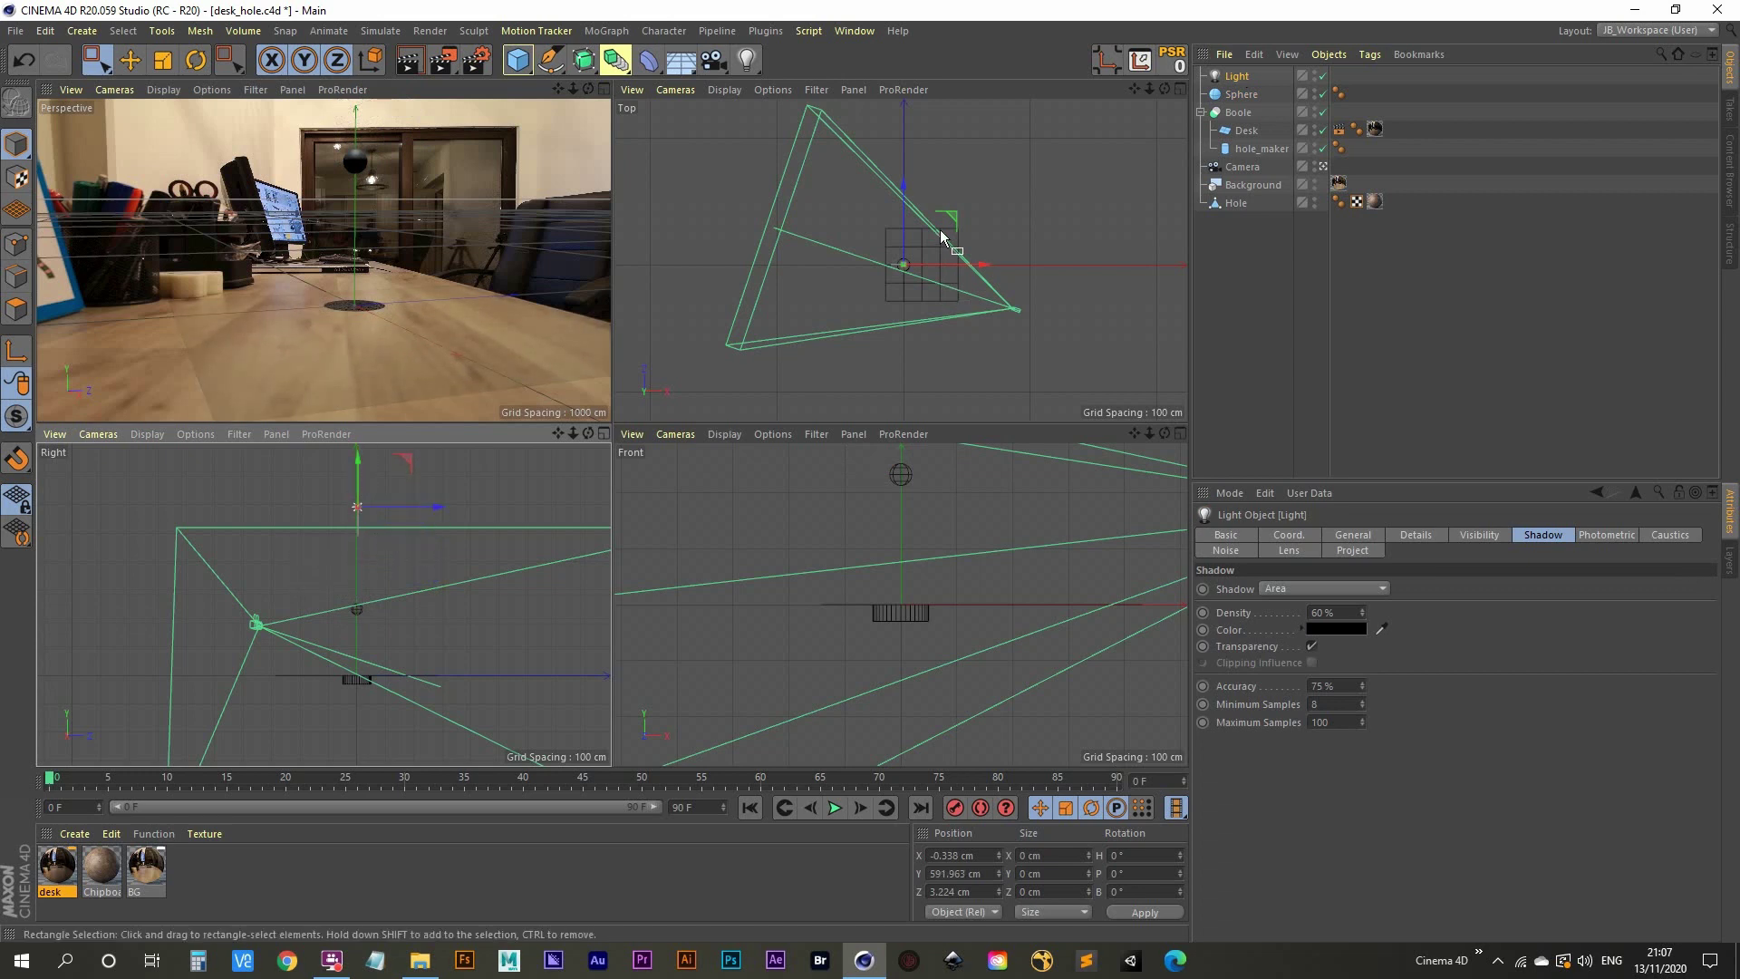
drag(941, 234, 957, 209)
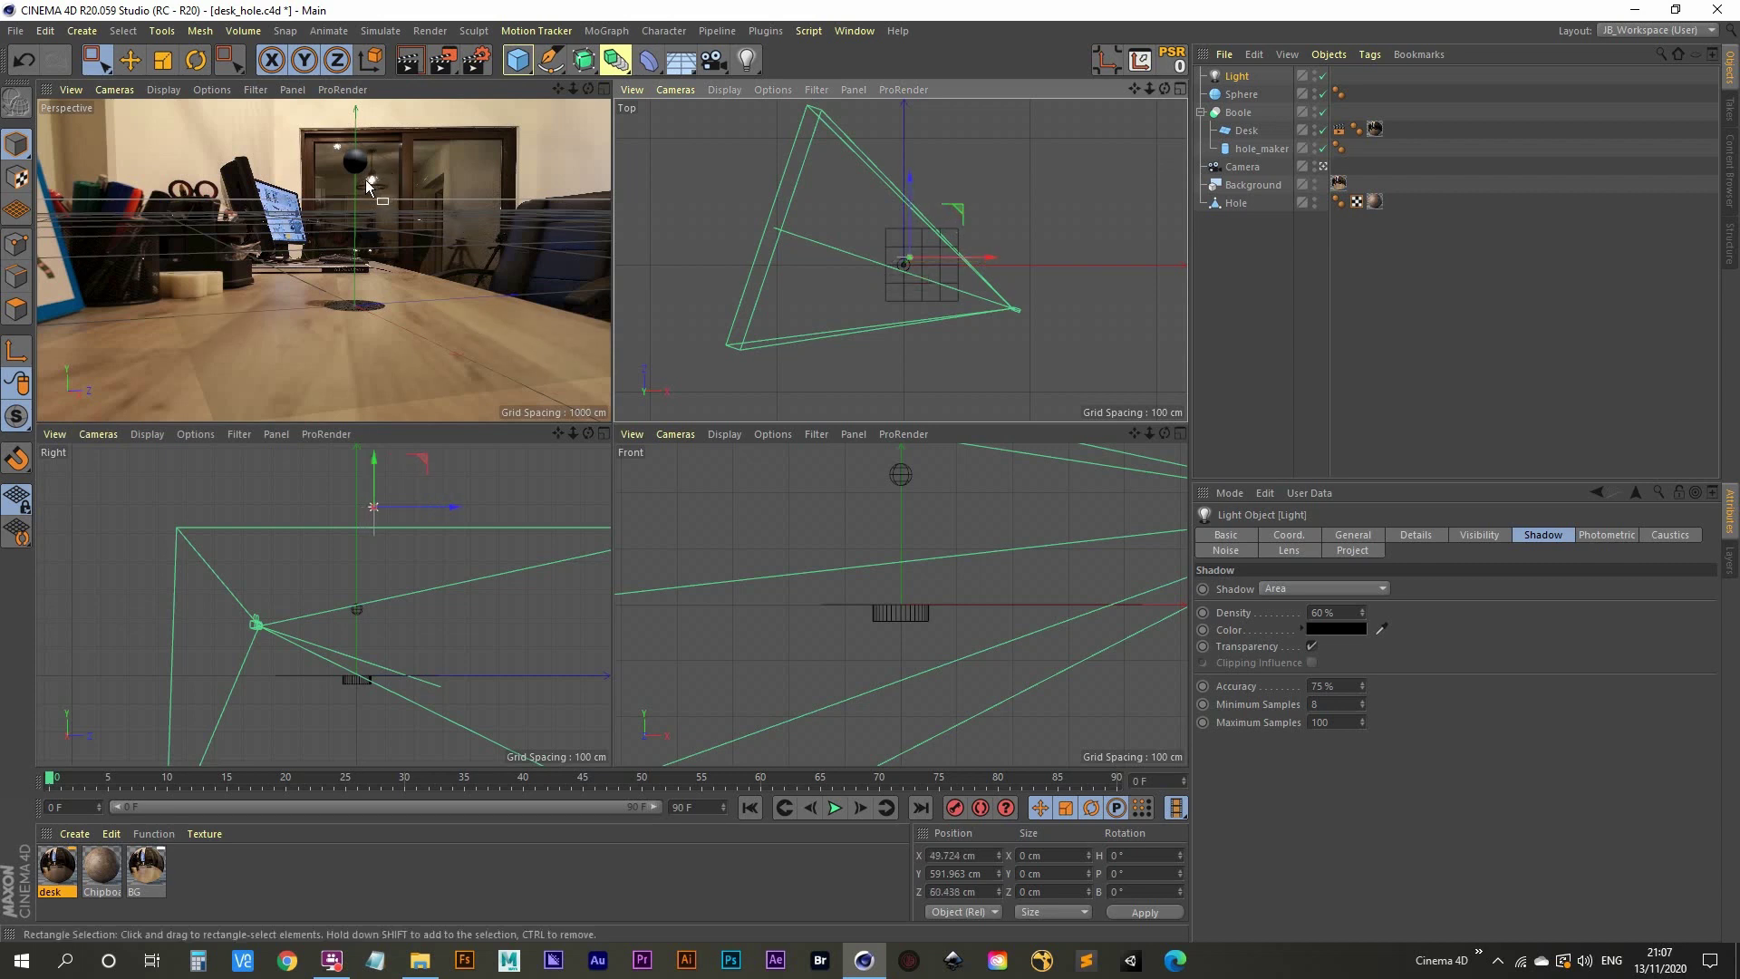
middle_click(914, 261)
drag(732, 324, 749, 312)
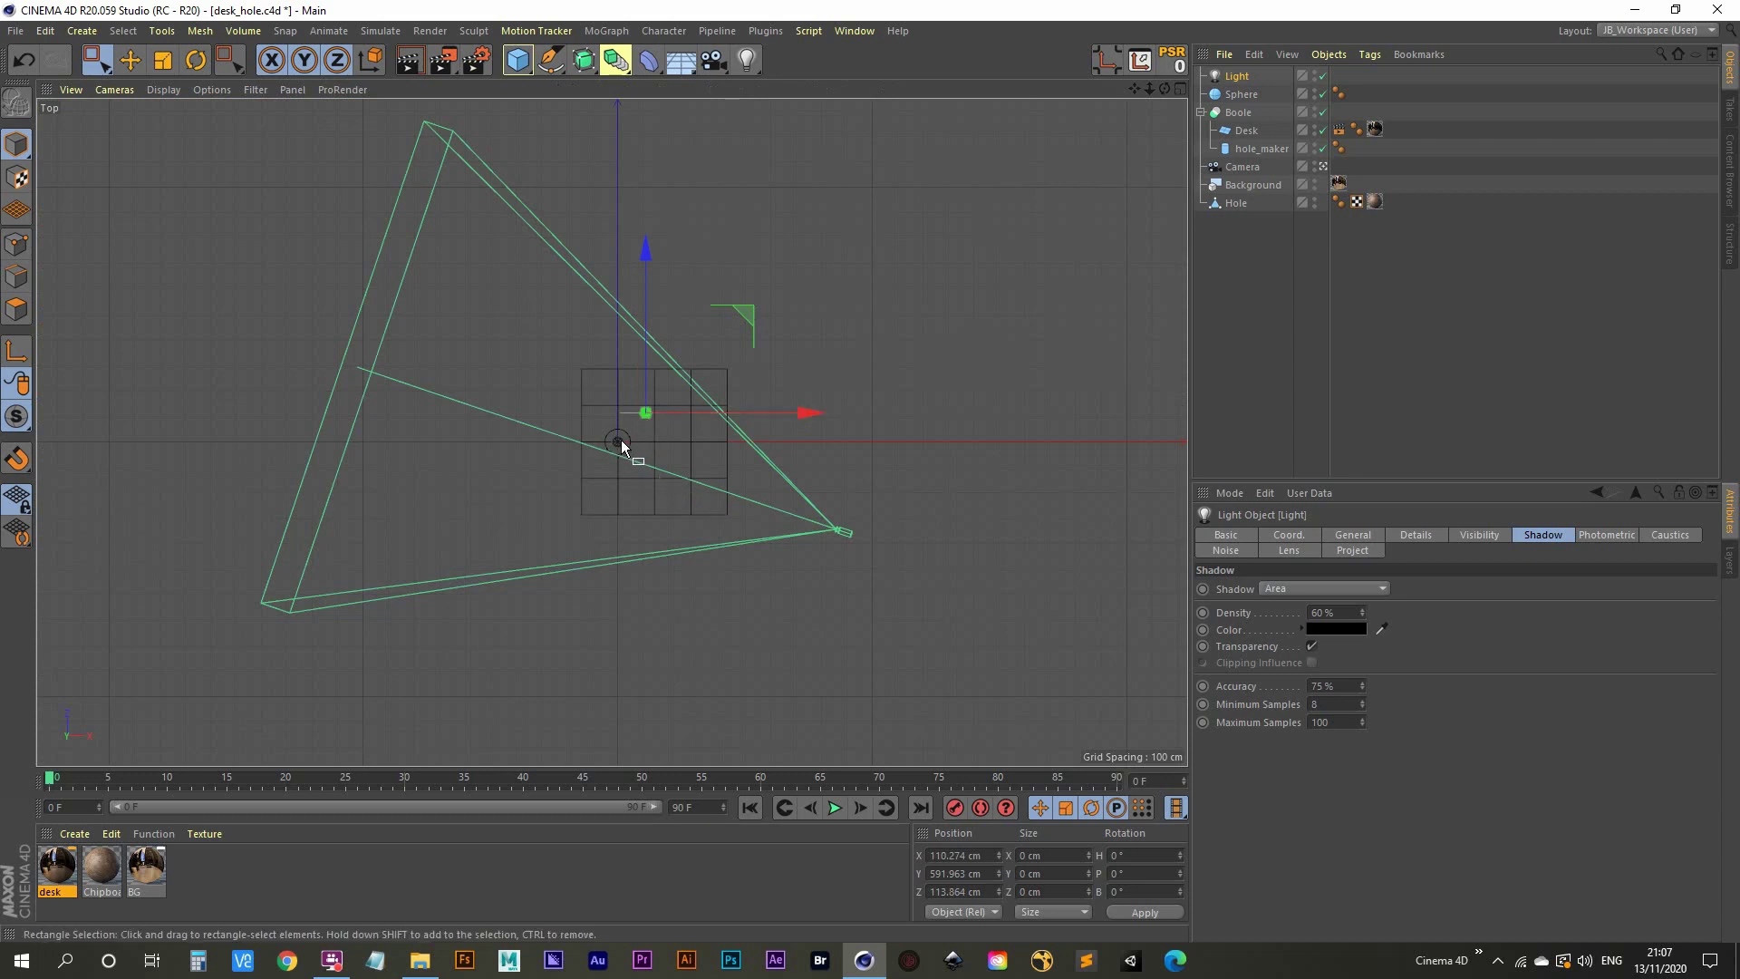
middle_click(660, 444)
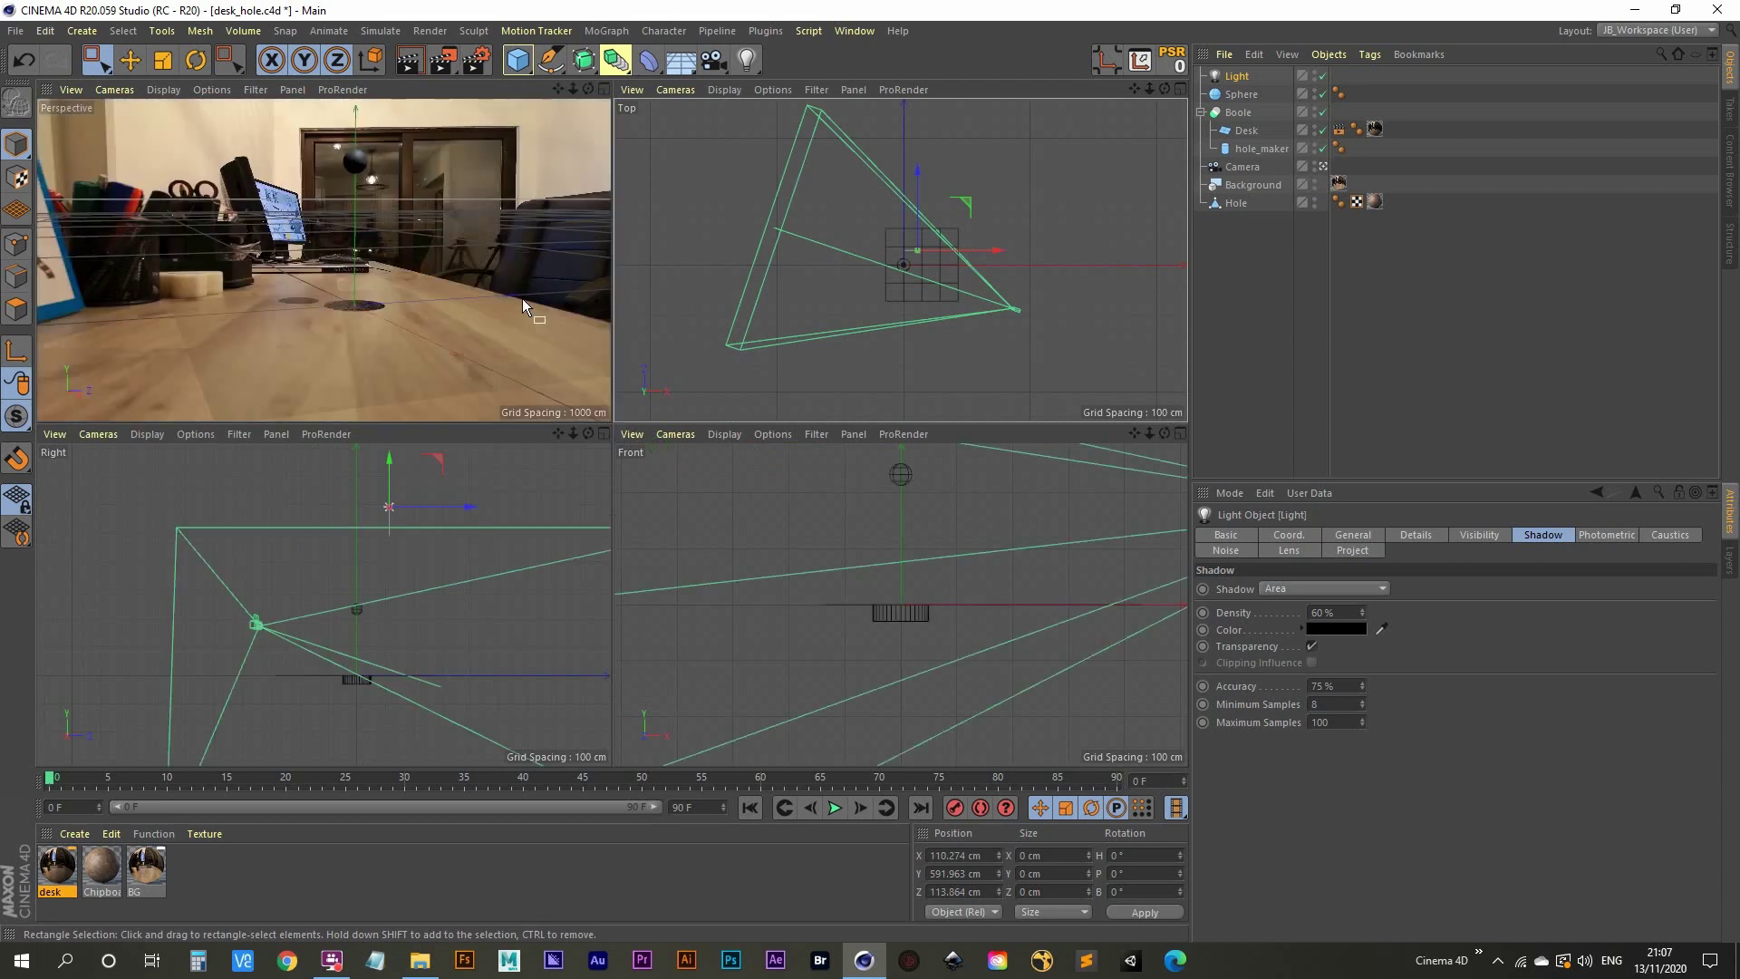
Raise the Sphere to about Y 321 cm and widen the Desk plane to 1081.132 cm.
middle_click(444, 292)
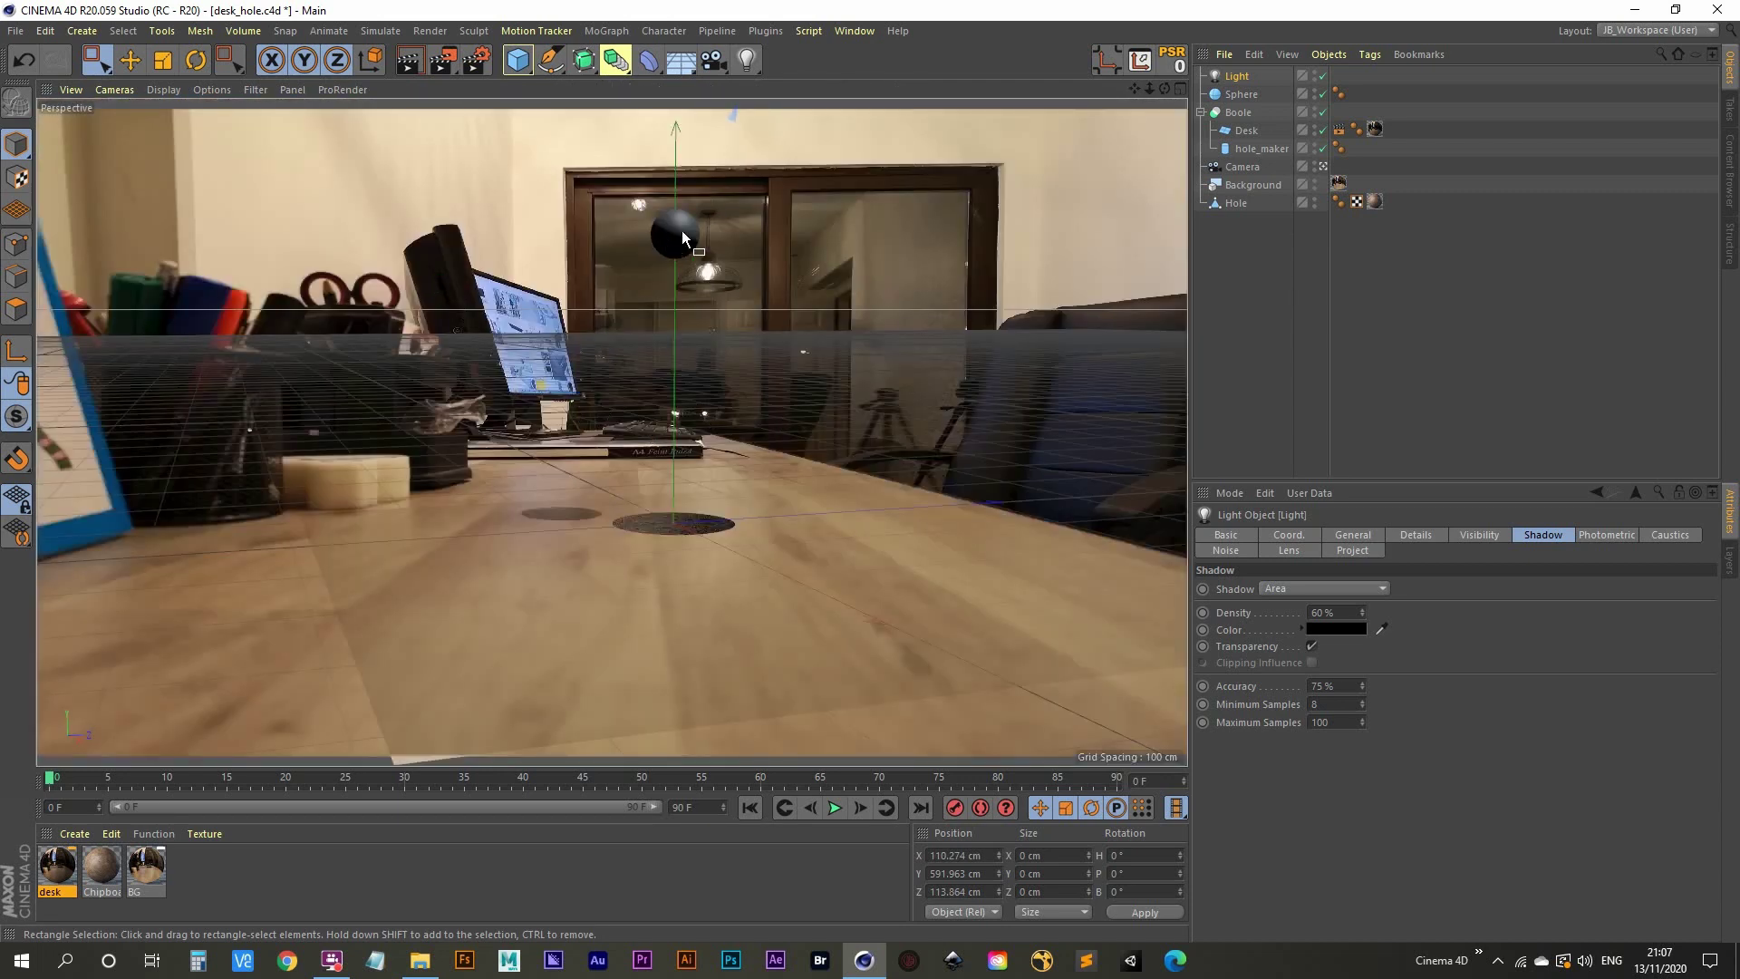
click(1242, 94)
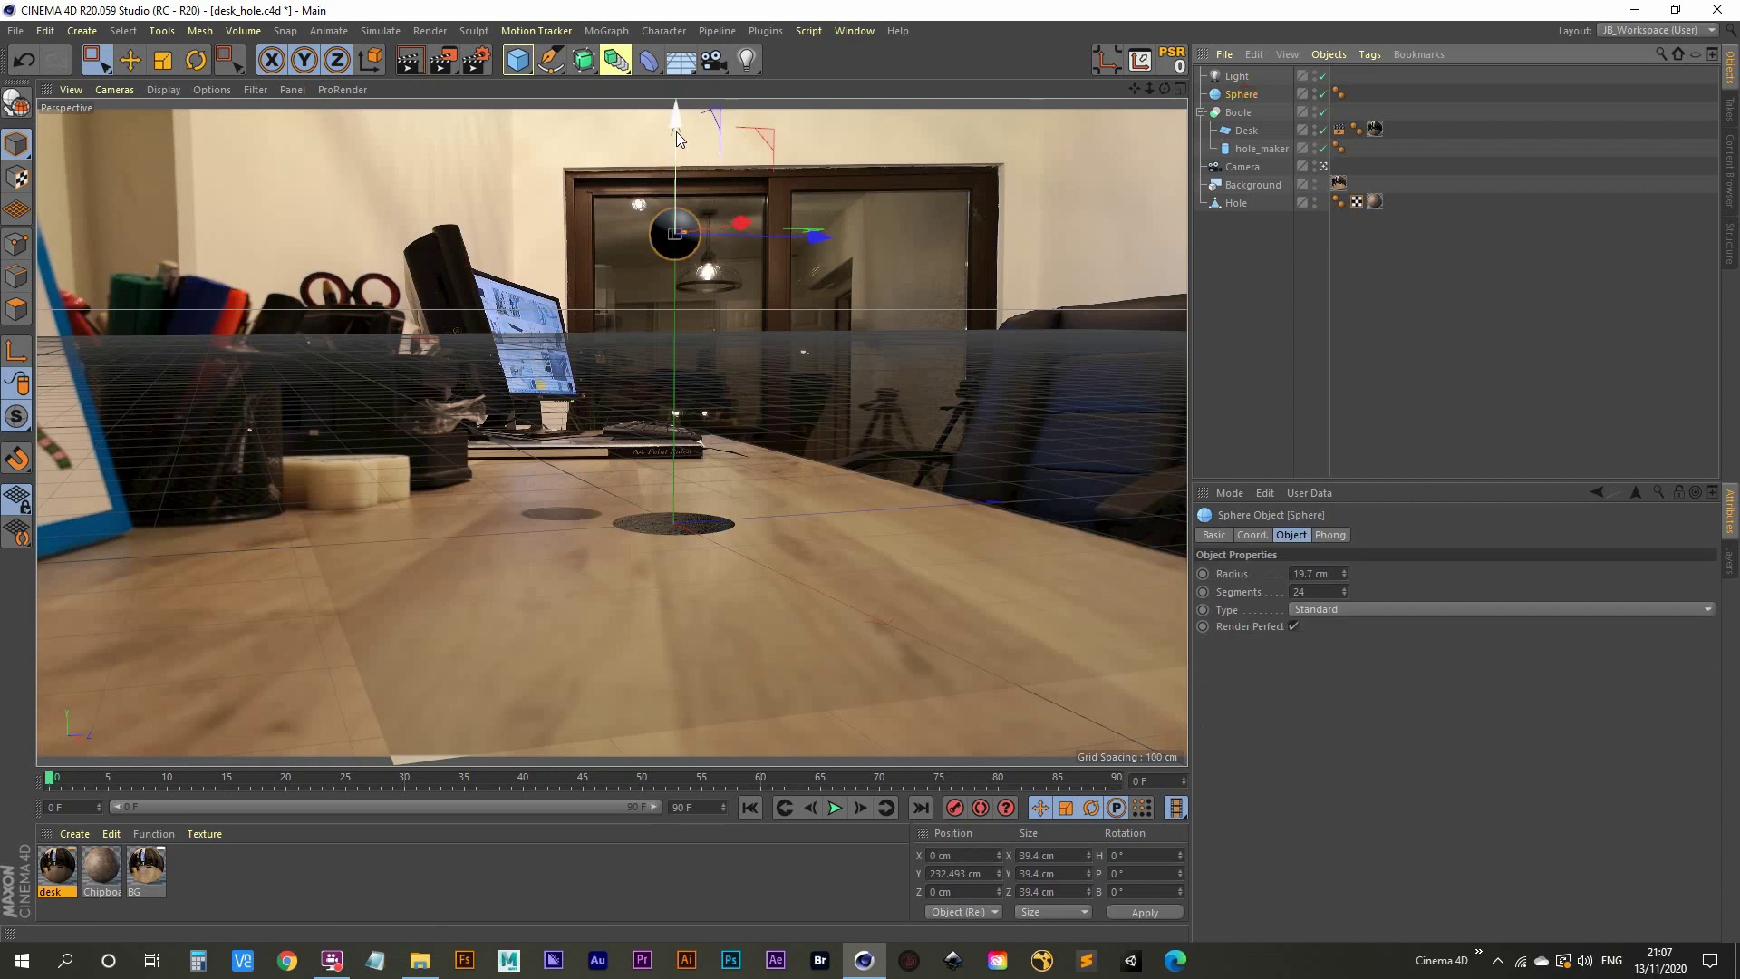
drag(677, 138, 676, 84)
drag(676, 154, 680, 540)
click(794, 559)
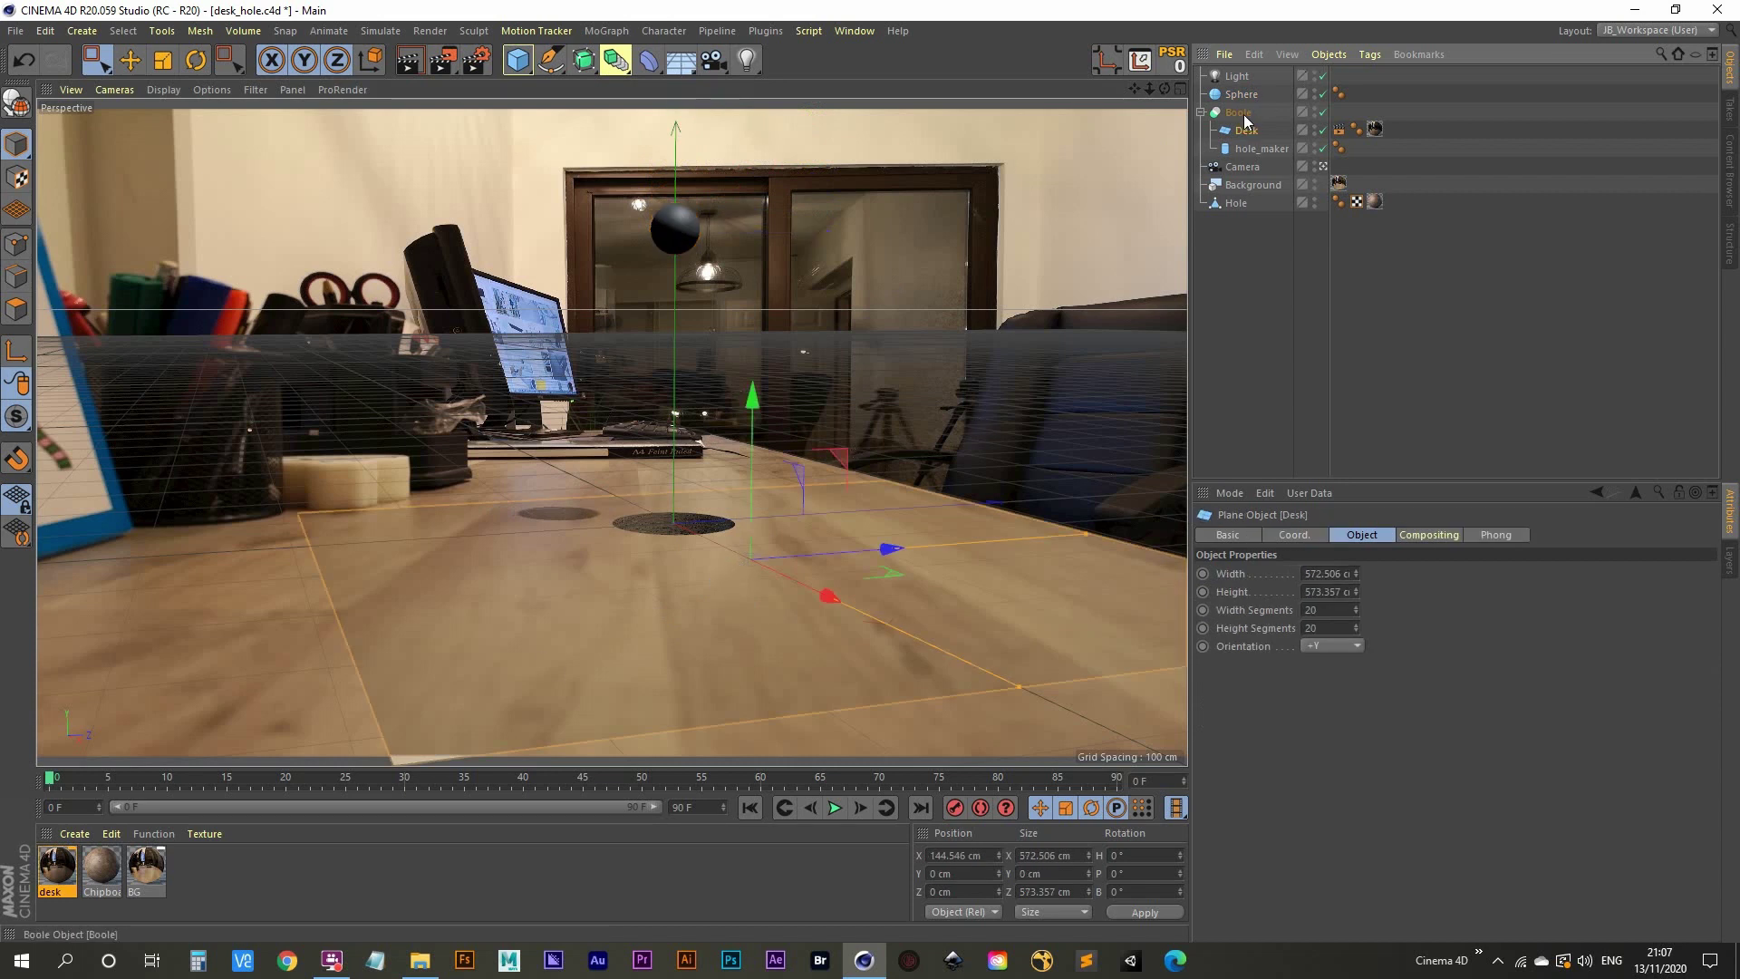
click(1242, 96)
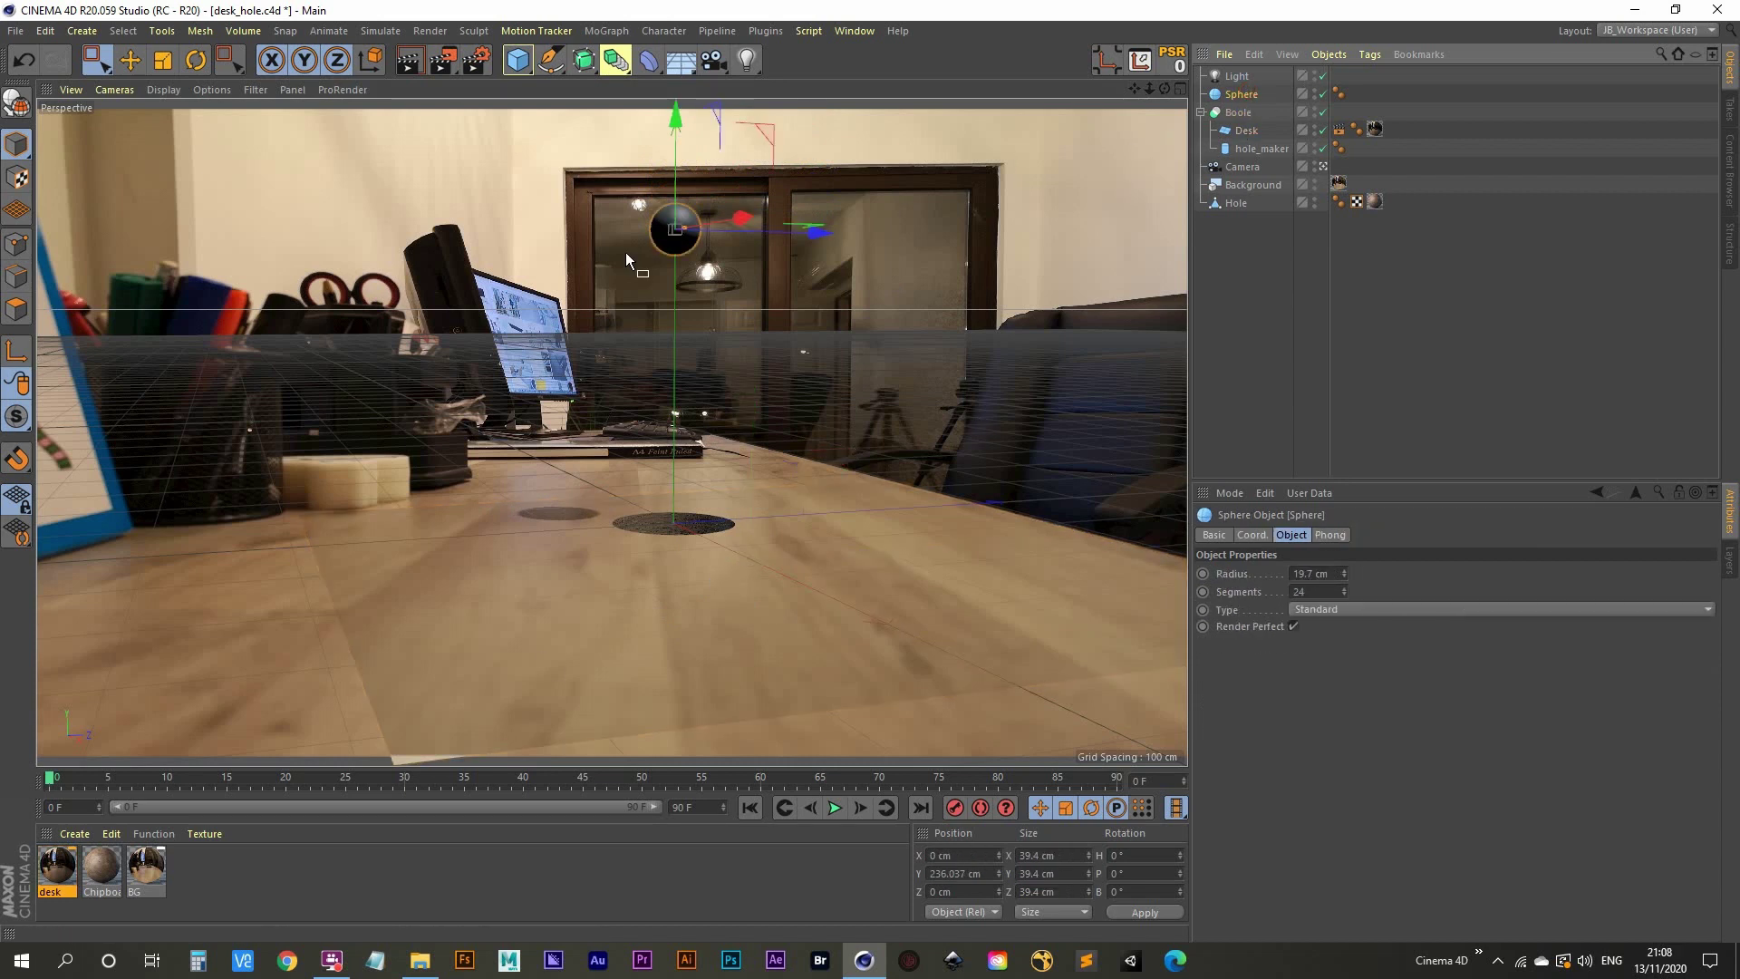
drag(676, 123, 671, 70)
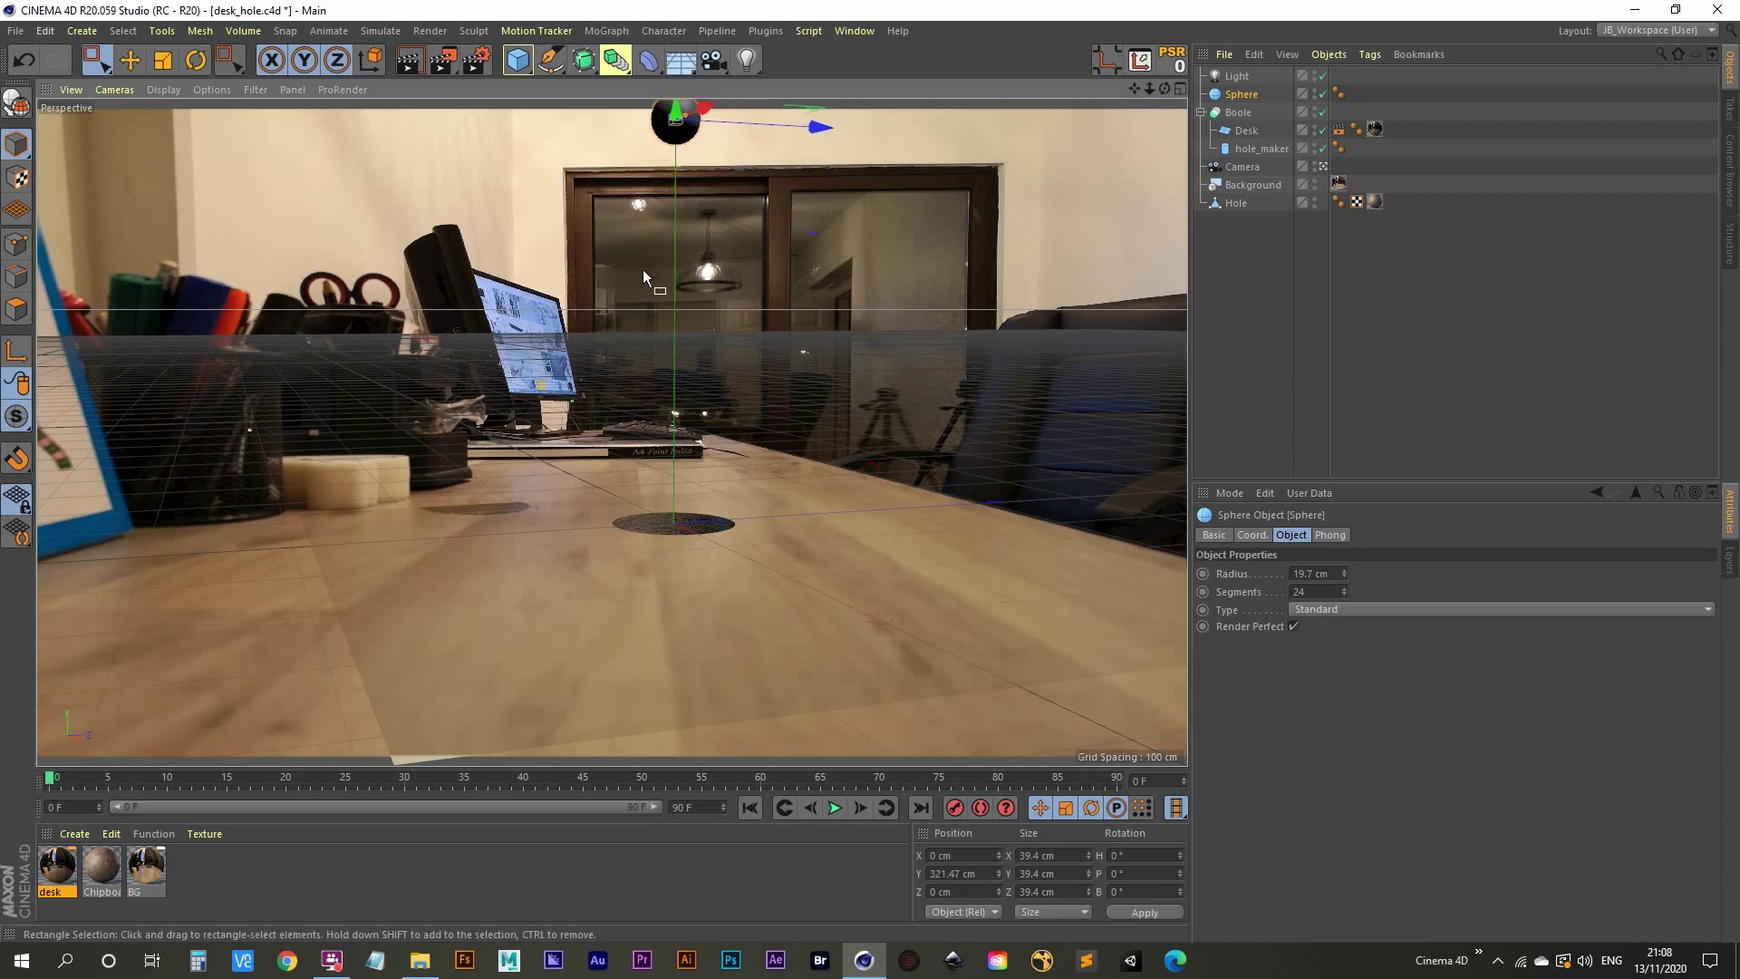
click(1246, 131)
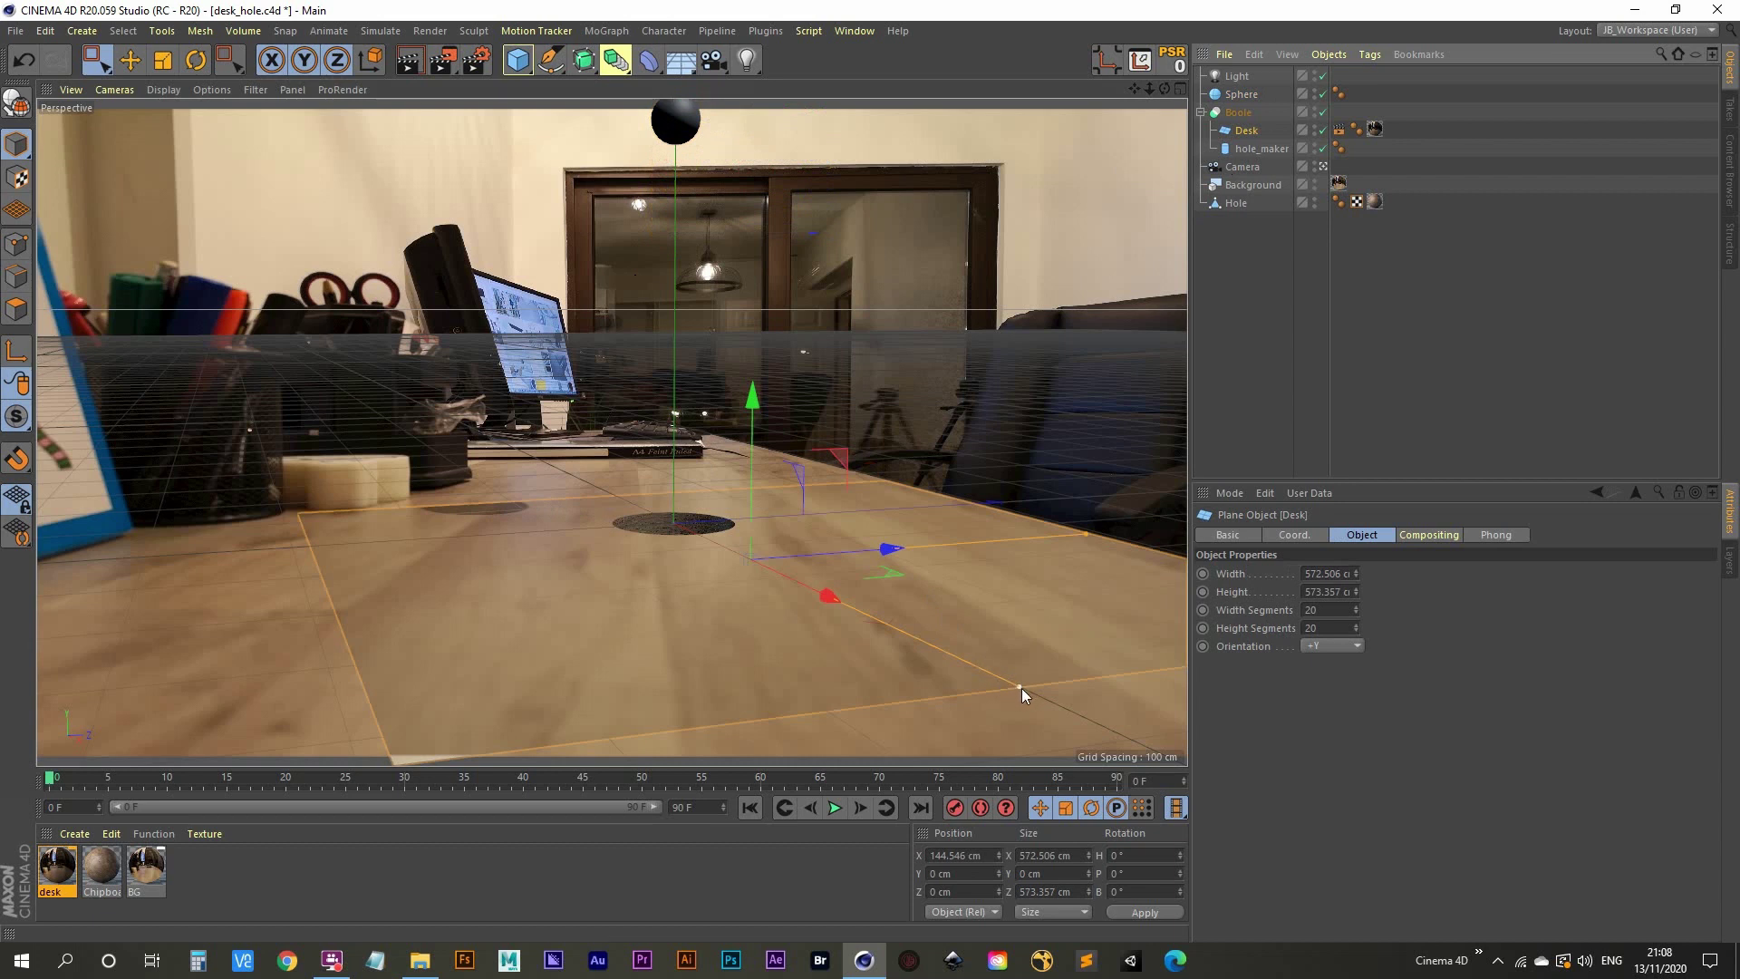
drag(1020, 688, 1200, 787)
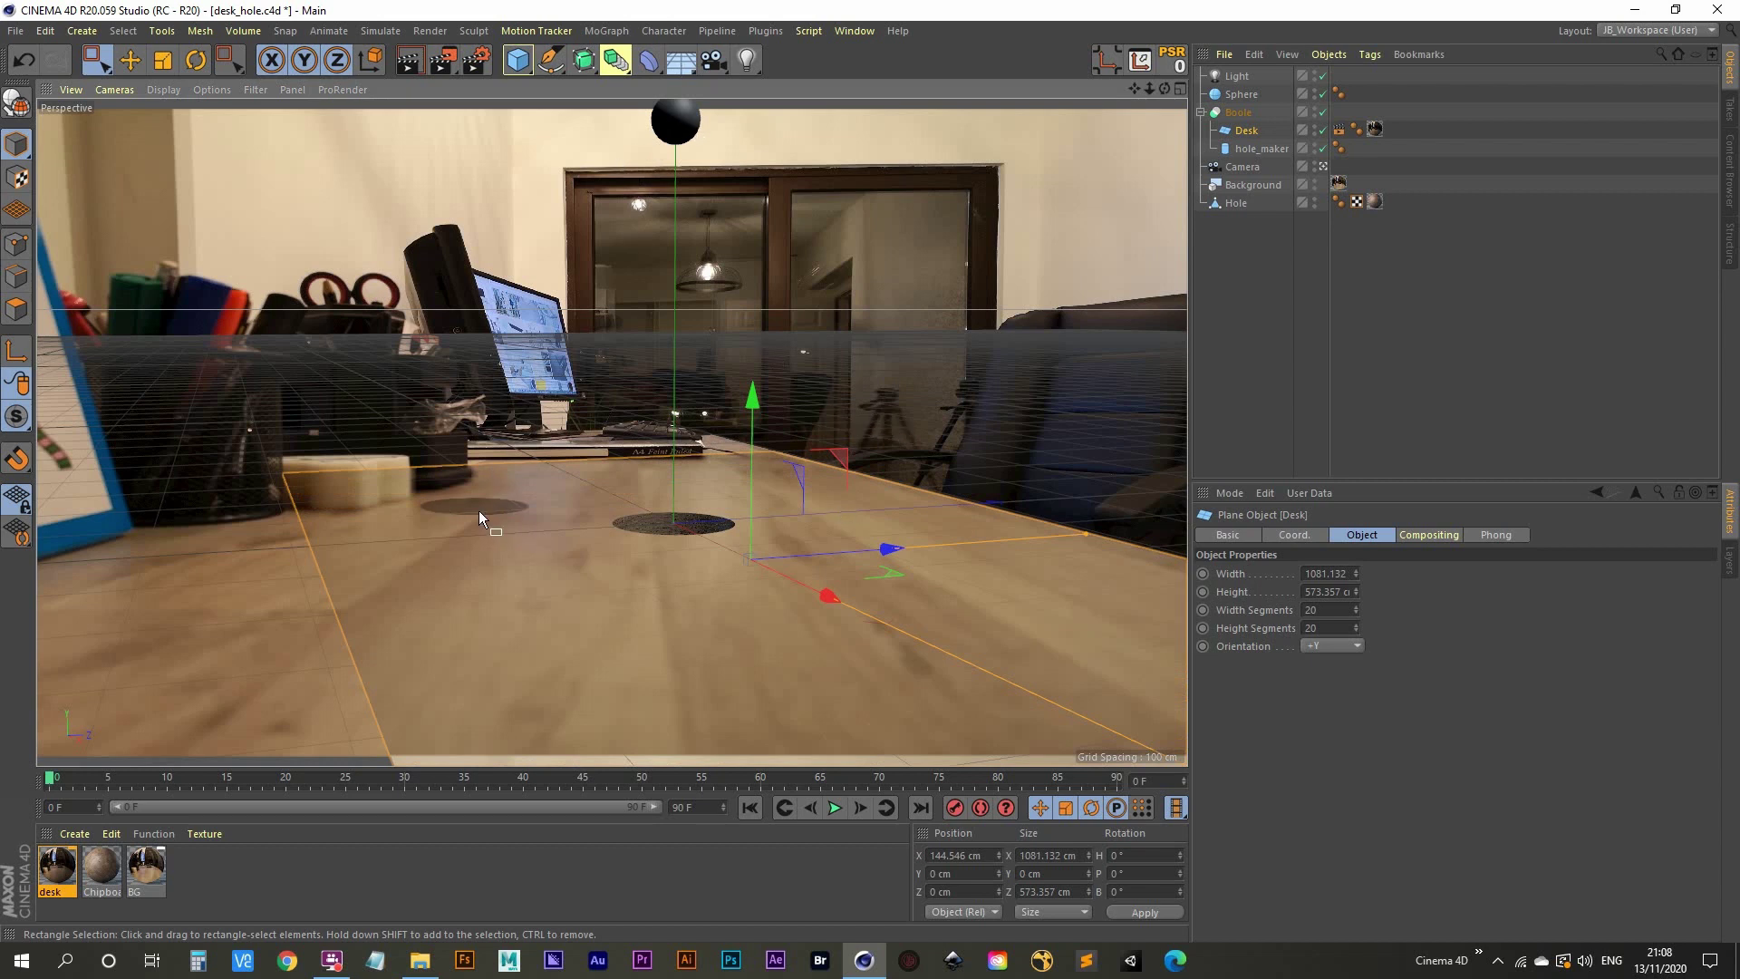
In the side view, raise the light and push it along Z to about 144 cm.
middle_click(759, 517)
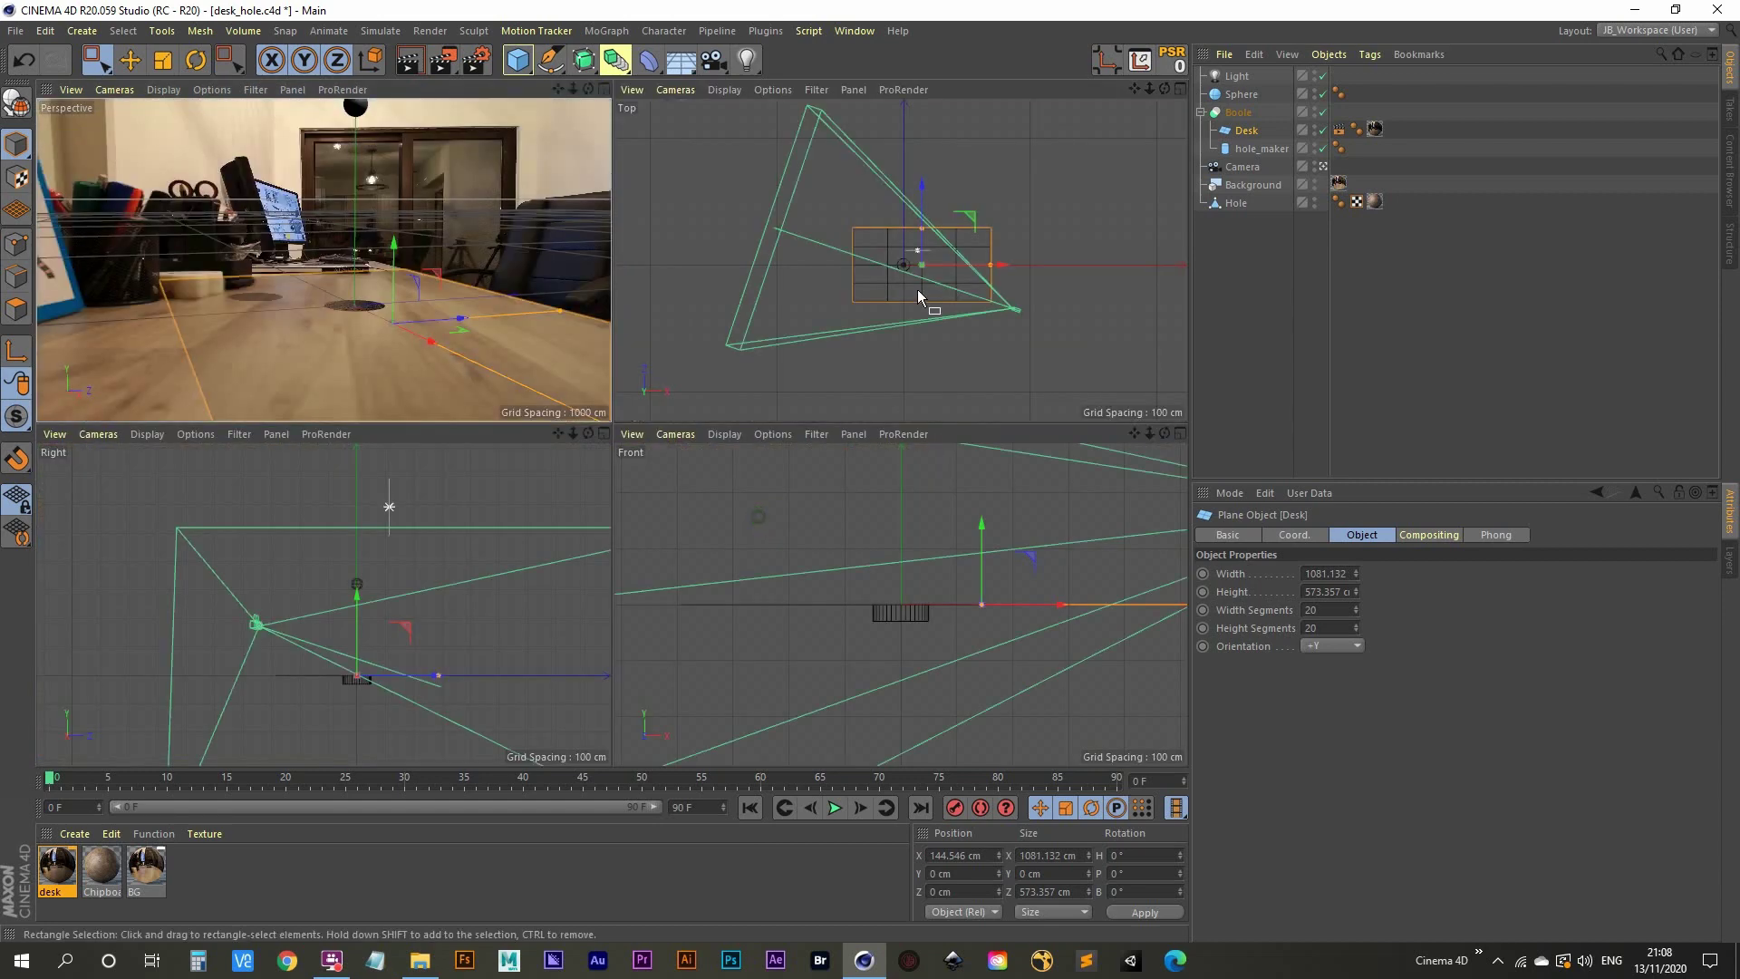
click(1235, 78)
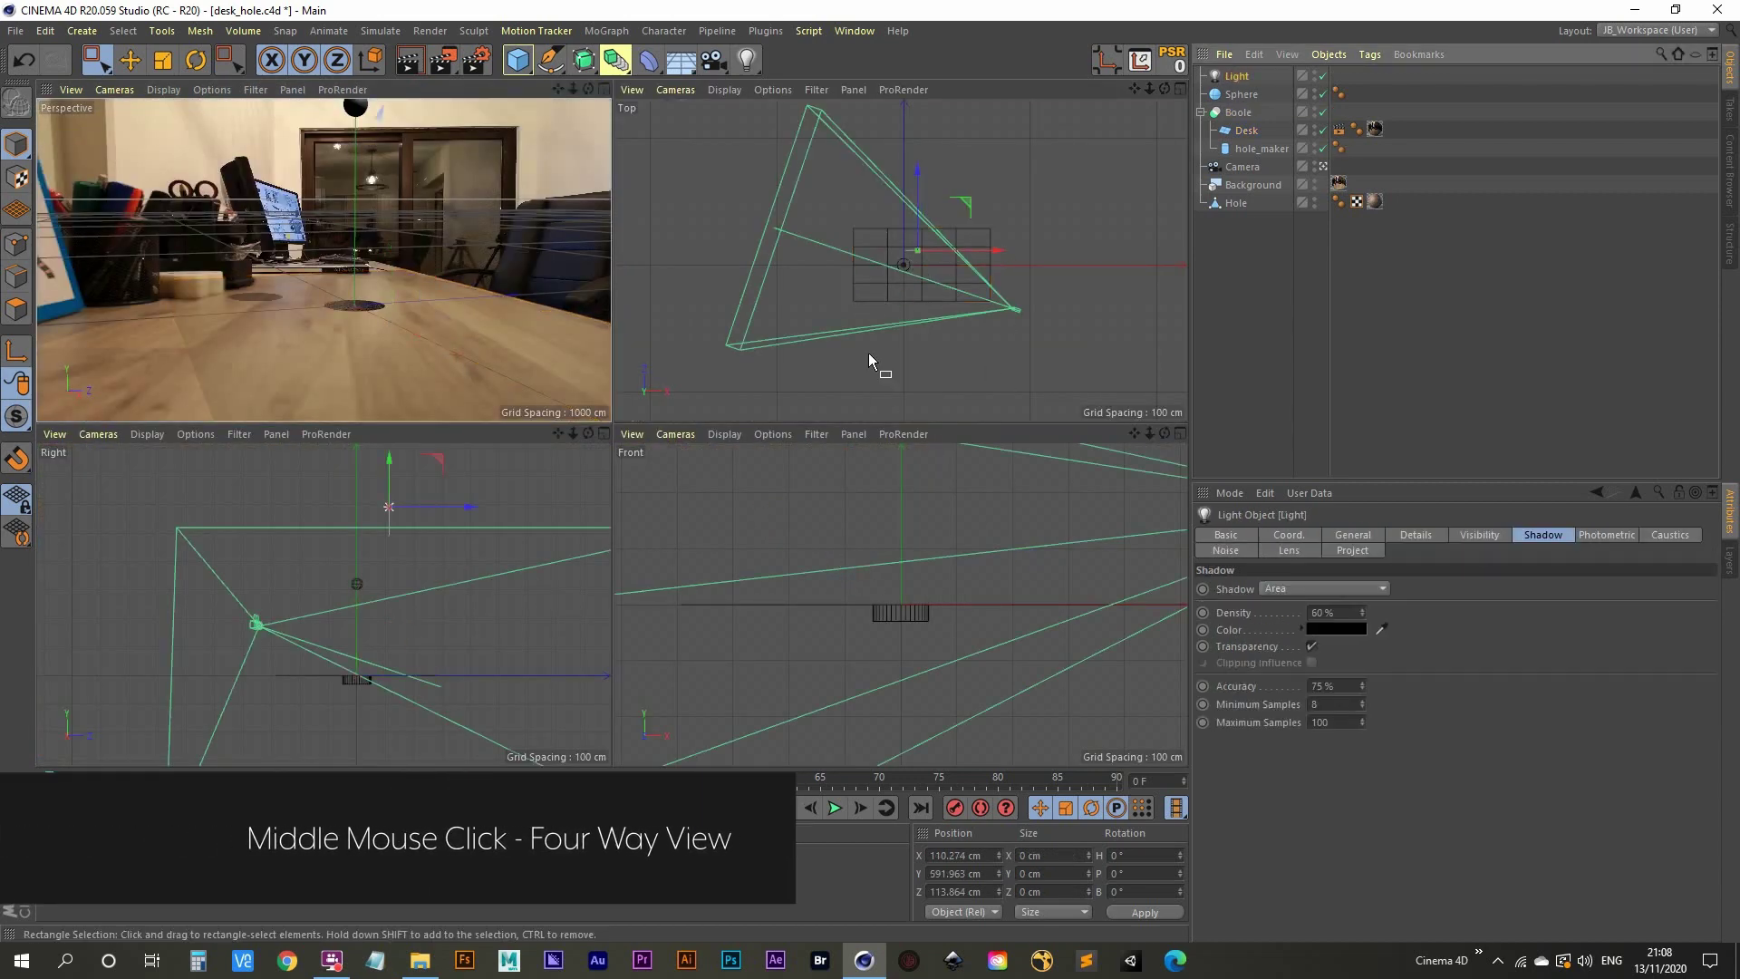
middle_click(397, 574)
key(o)
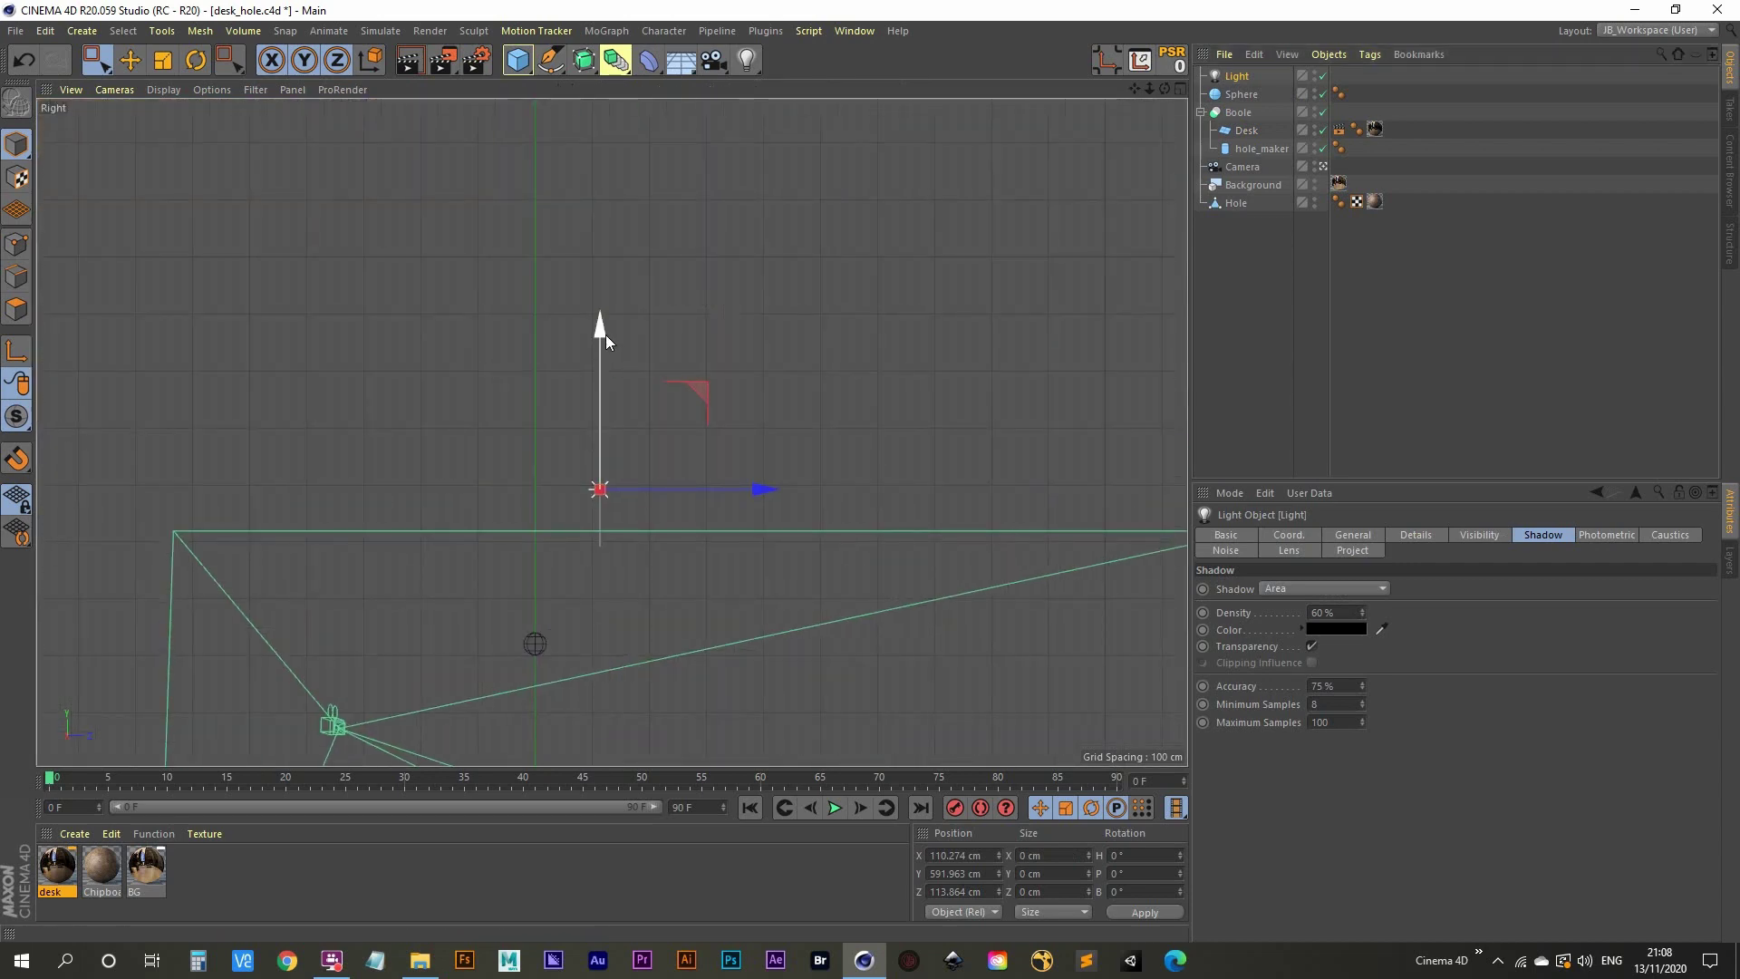
drag(606, 333, 617, 46)
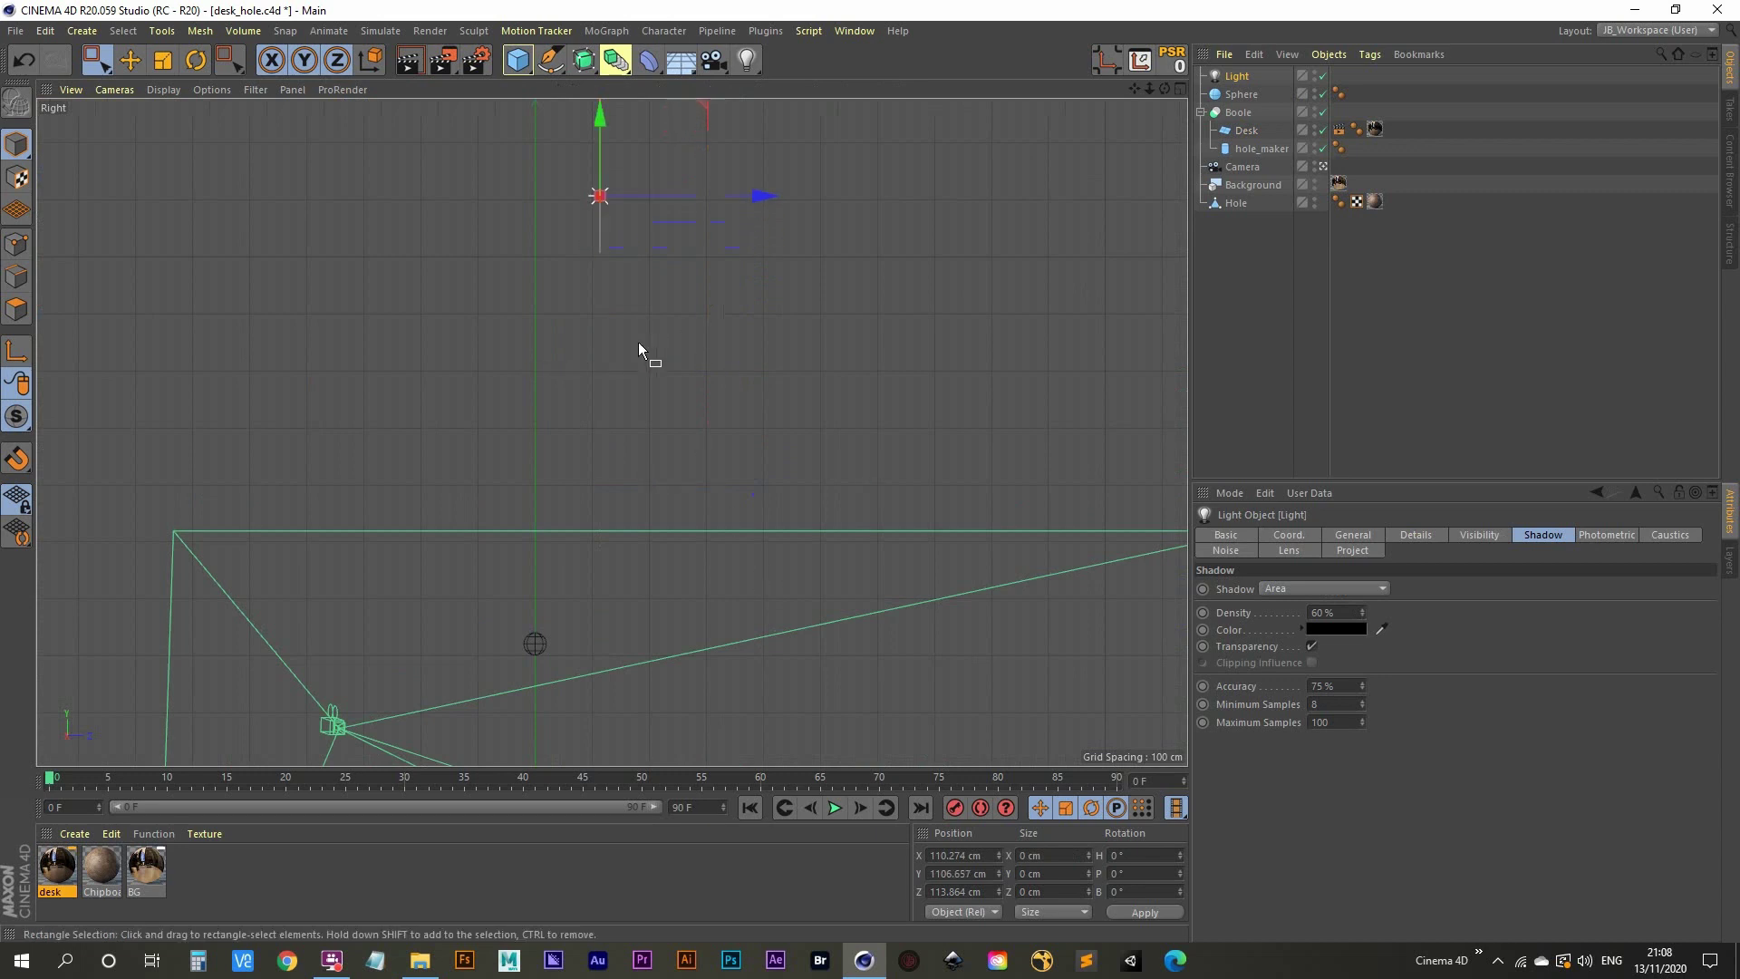
mouse_move(763, 216)
mouse_down()
mouse_move(782, 223)
mouse_move(772, 243)
mouse_up()
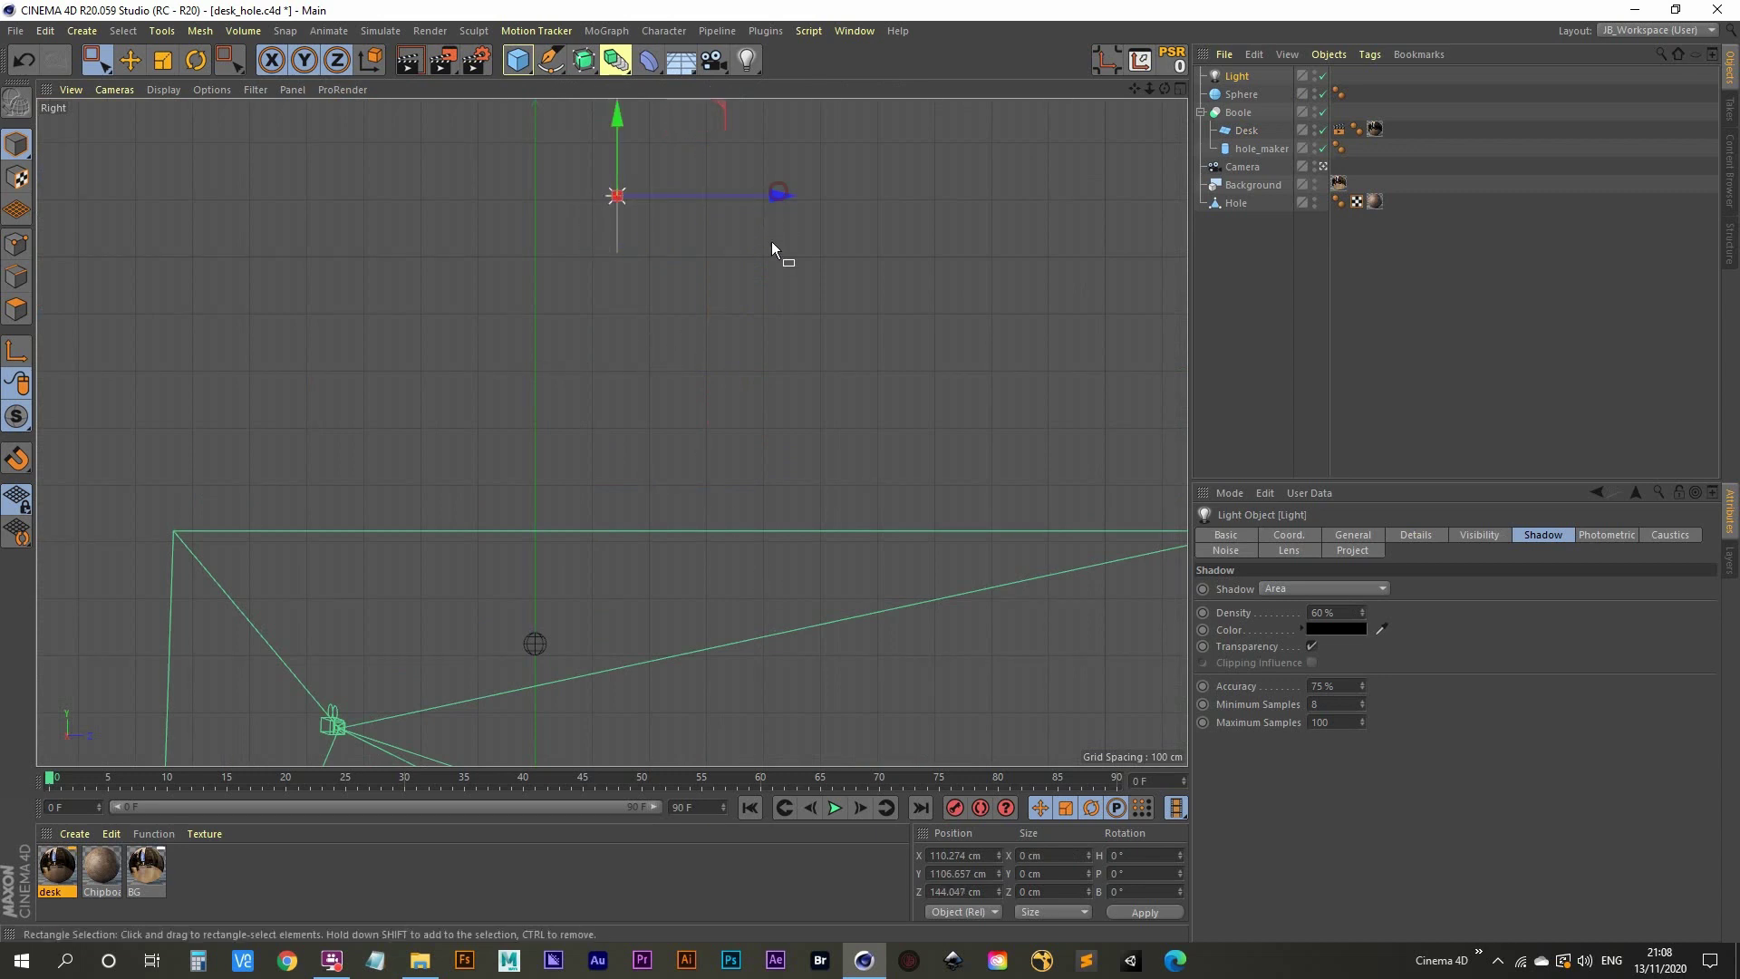
Return to the maximised Perspective view and select, then deselect, the Desk plane.
middle_click(634, 359)
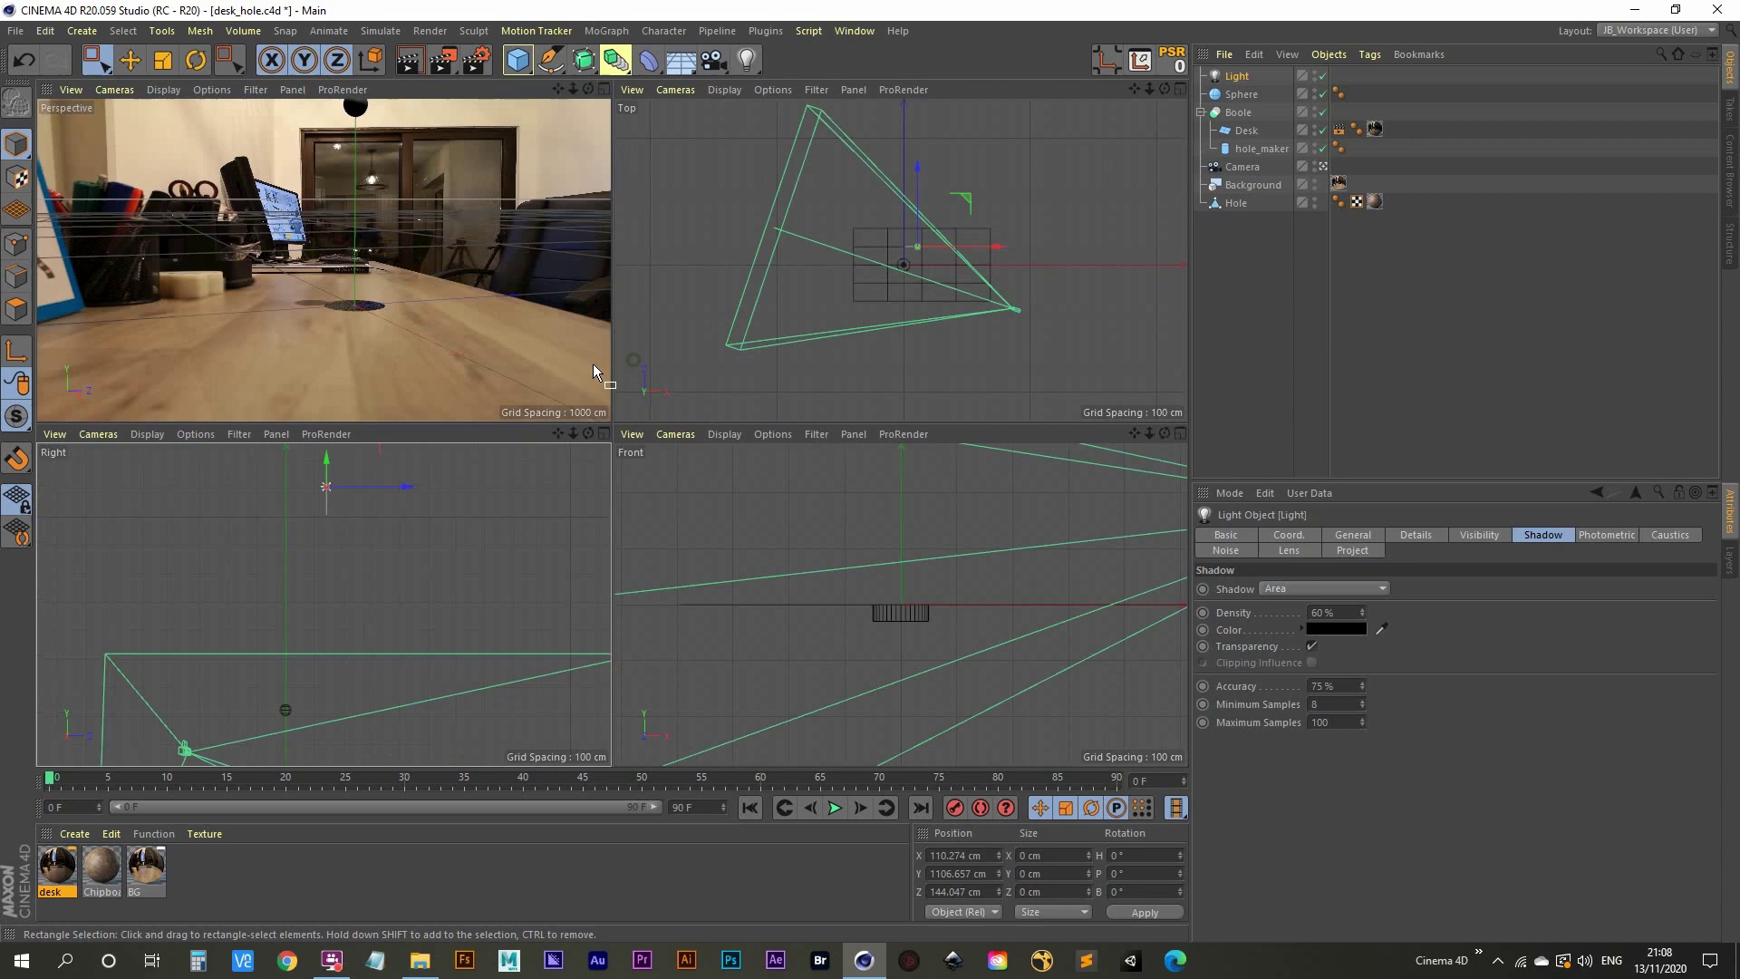
middle_click(470, 308)
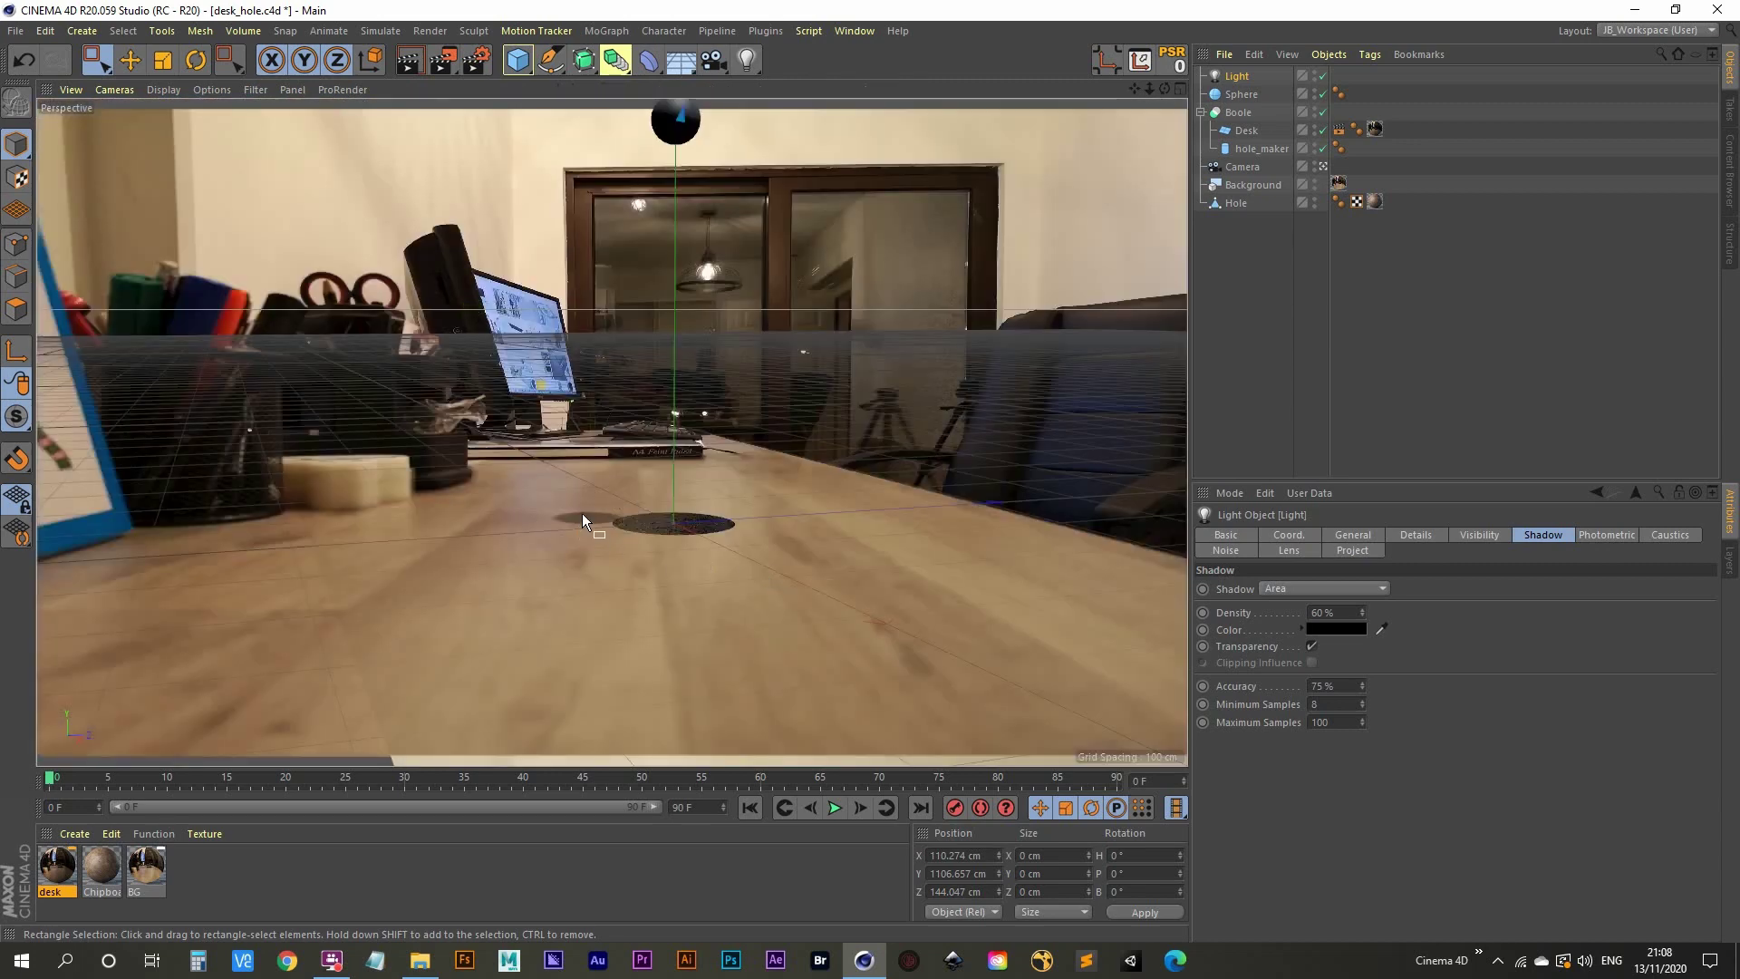
click(1042, 635)
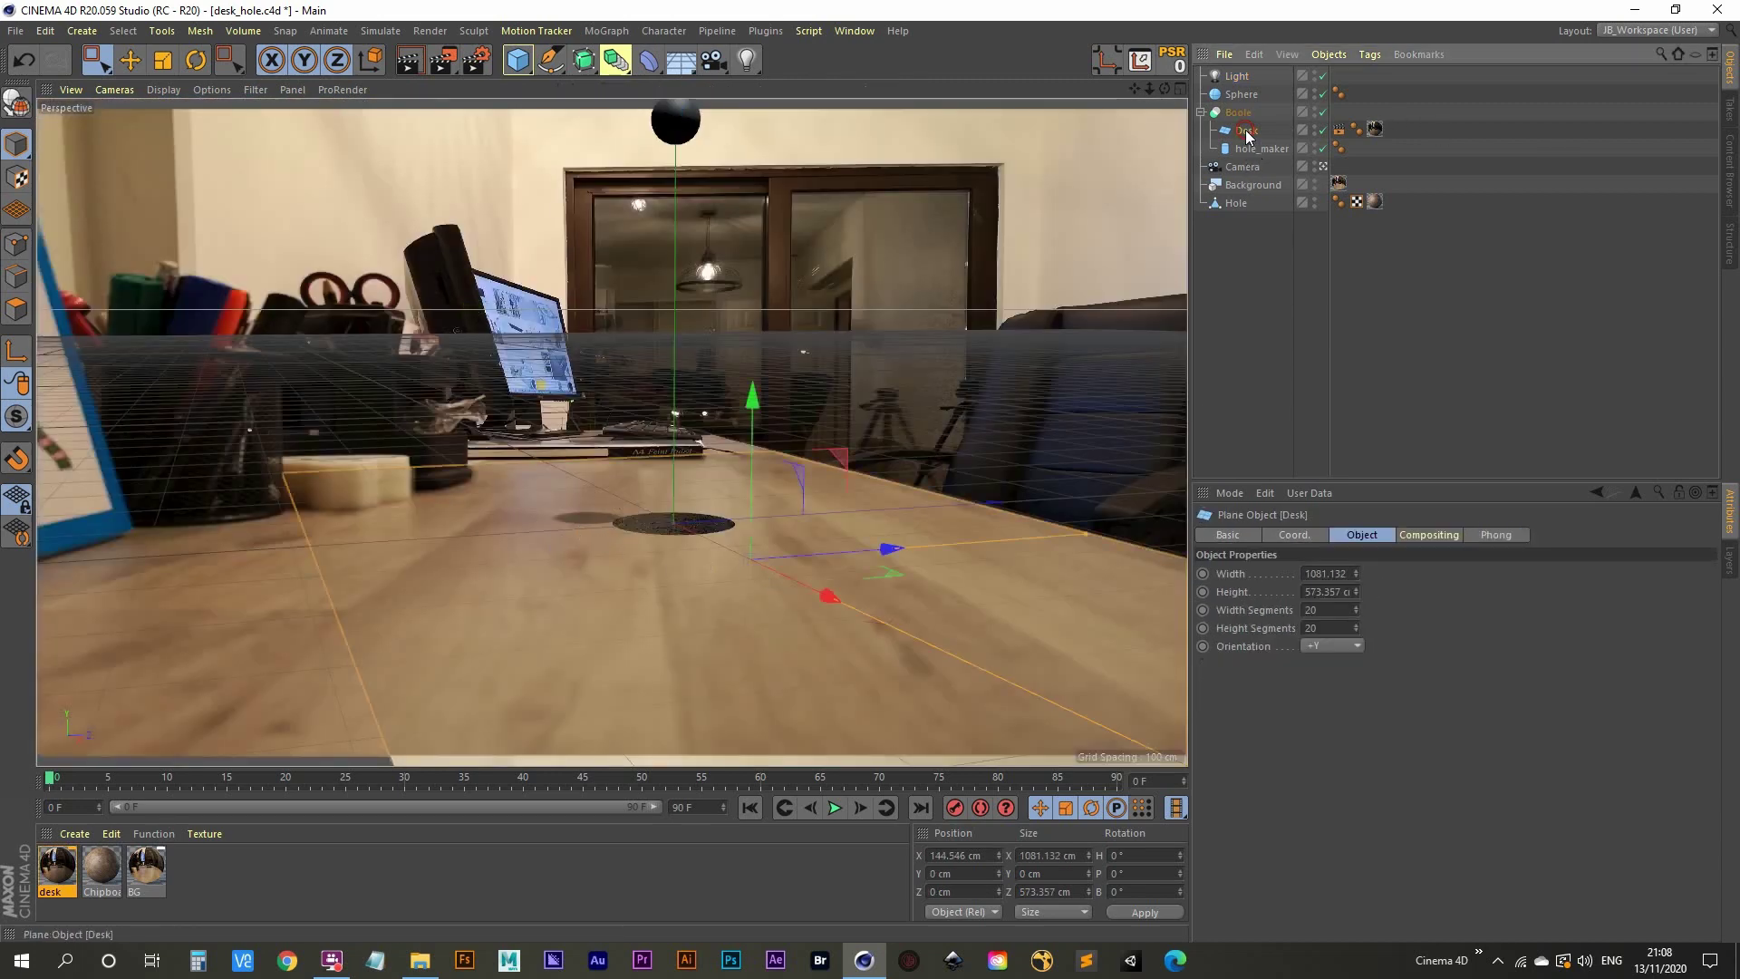
click(1271, 295)
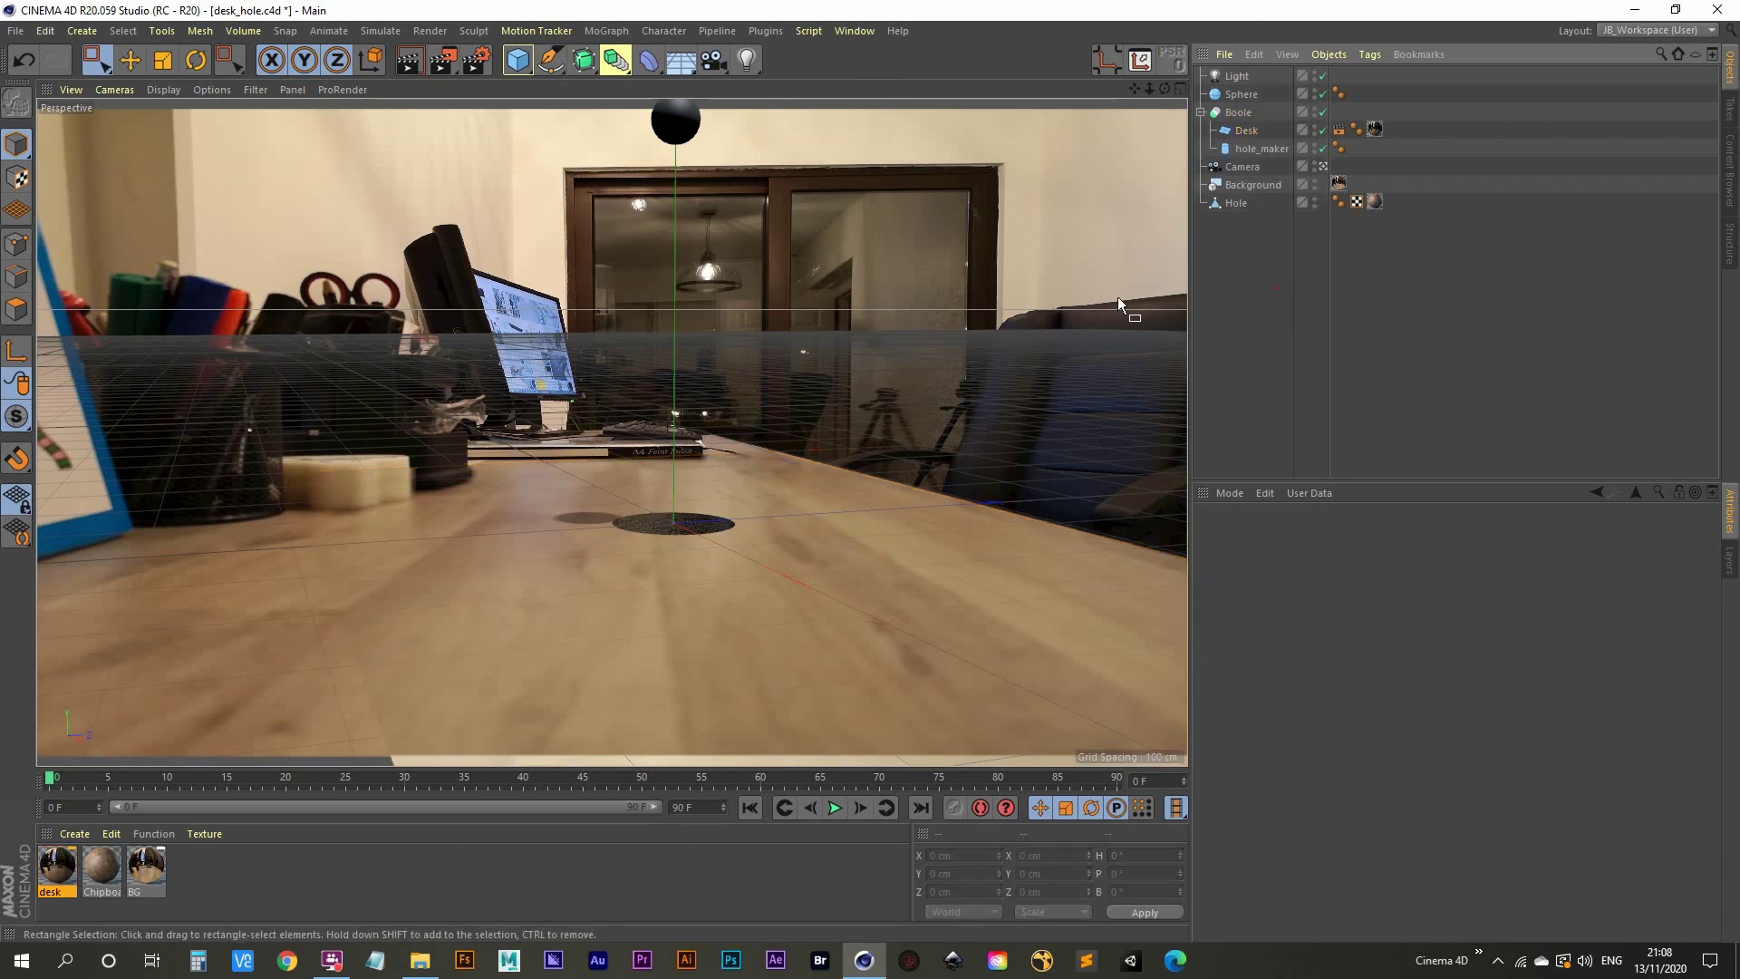
Raise the Sphere high above the desk and give it a Rigid Body tag.
click(1241, 94)
drag(676, 113, 1303, 17)
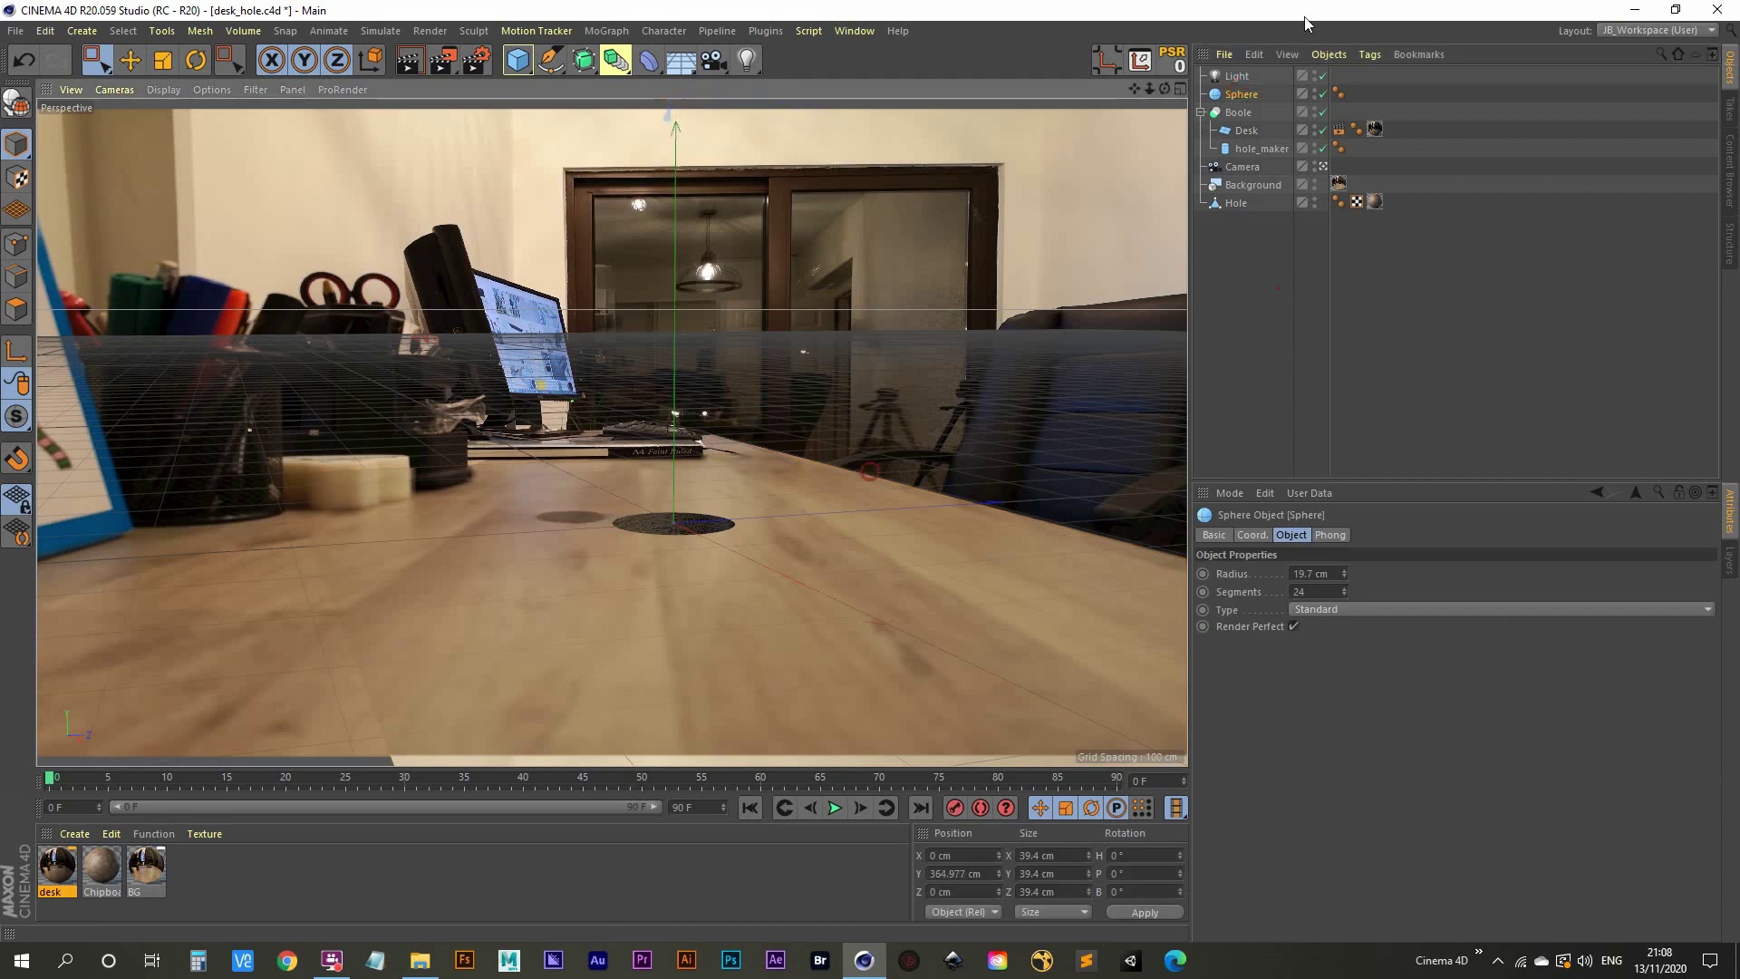
right_click(1237, 94)
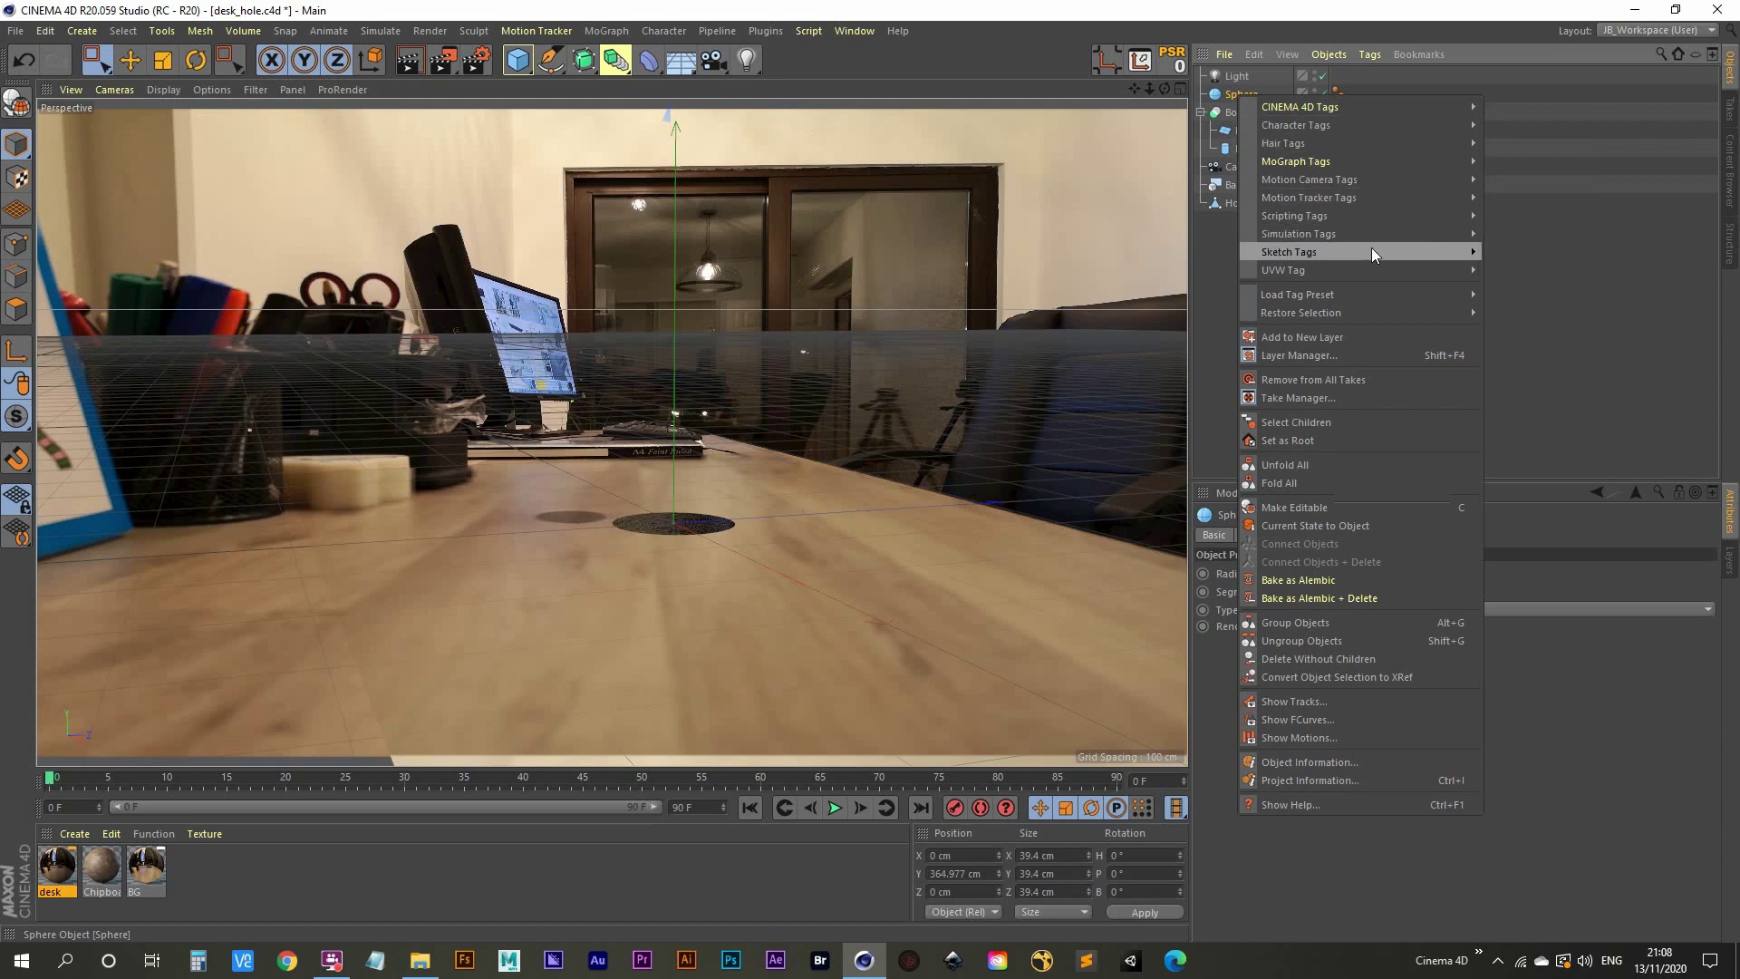
mouse_move(1387, 234)
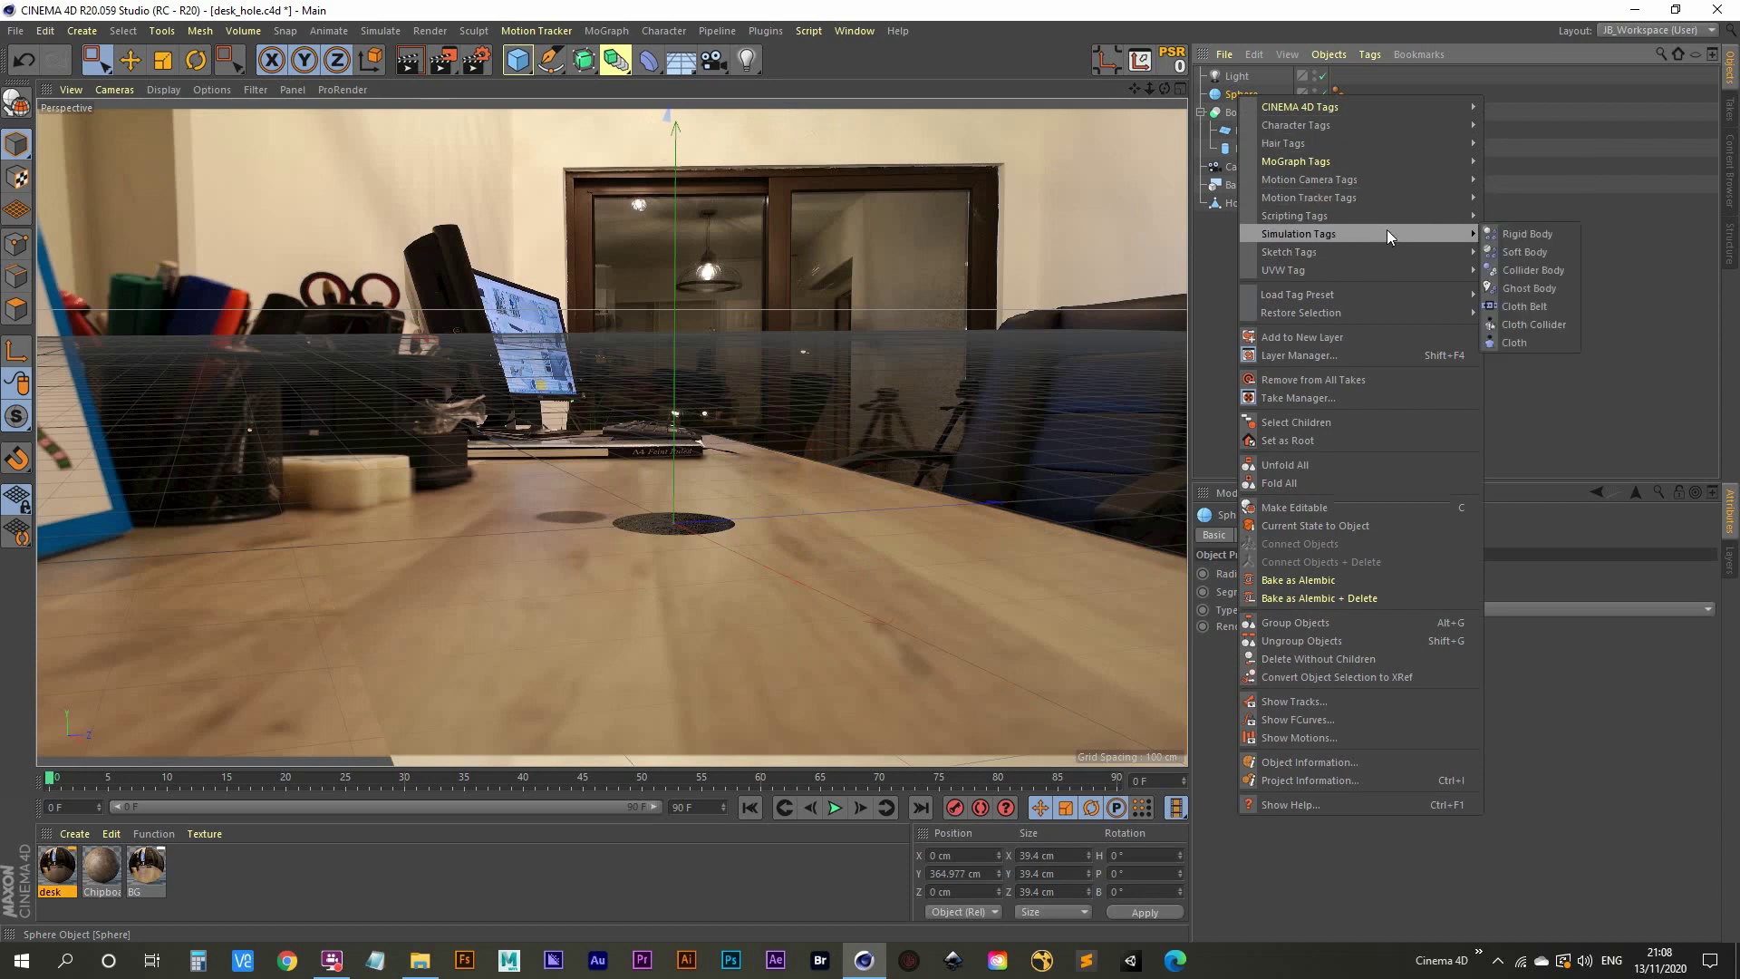
click(1541, 234)
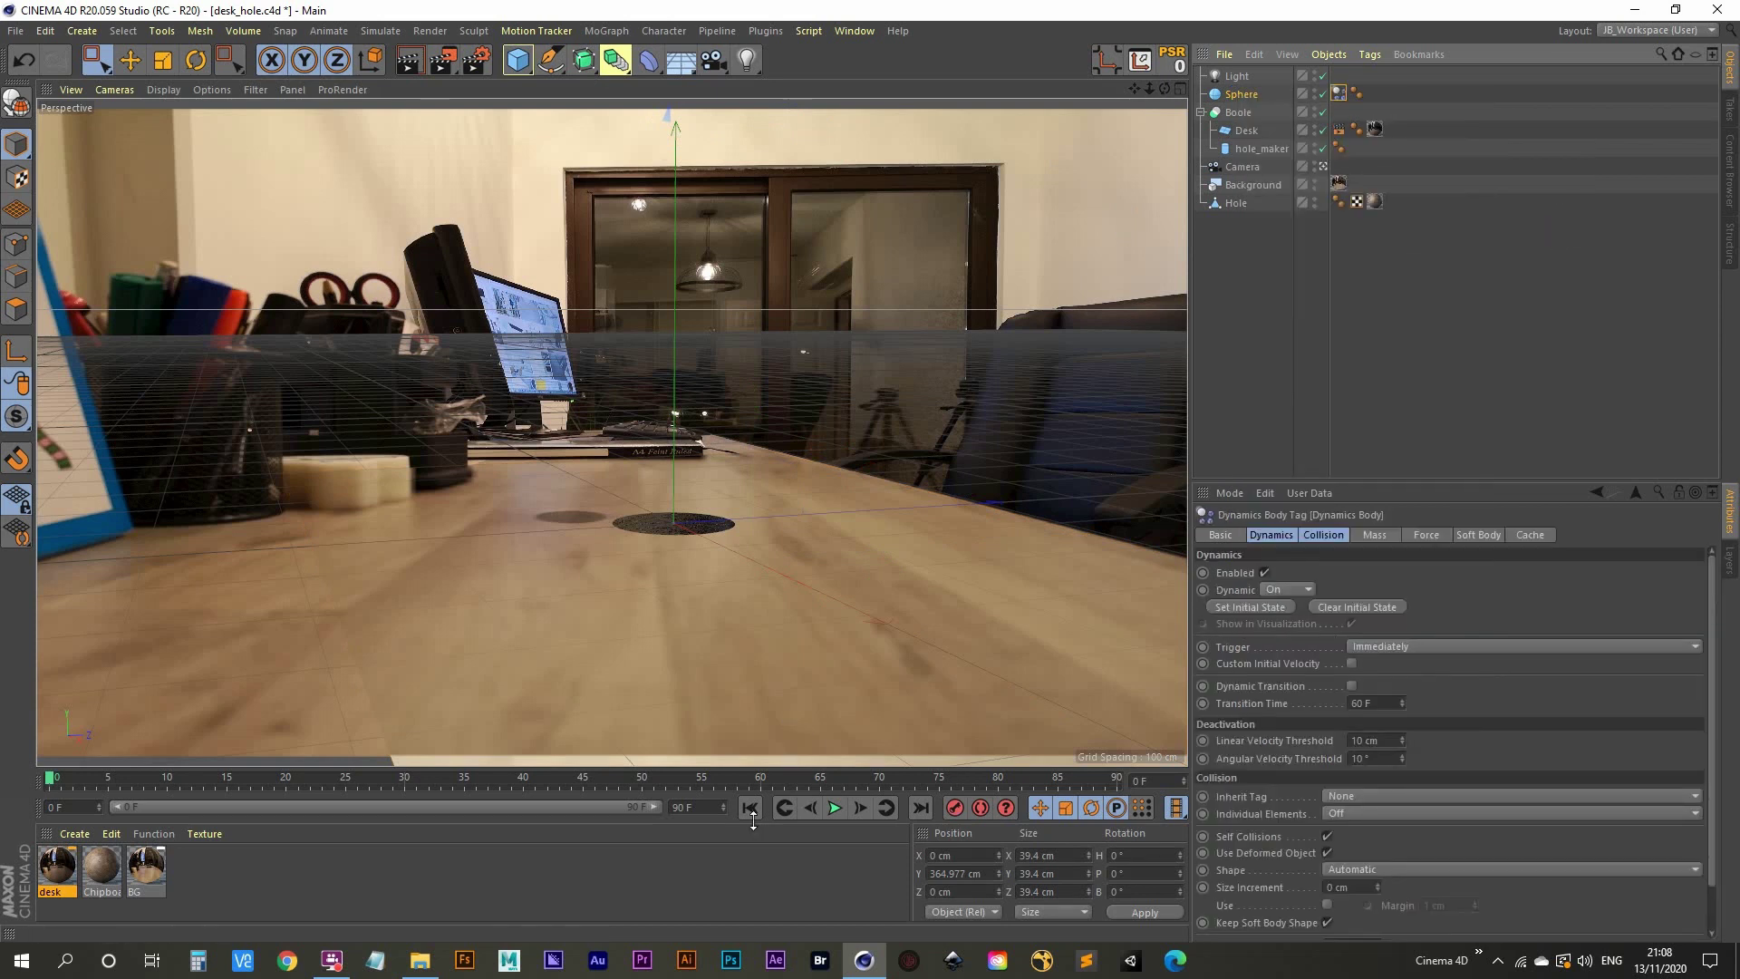
Play the animation from the start to watch the sphere fall, then stop it.
click(836, 808)
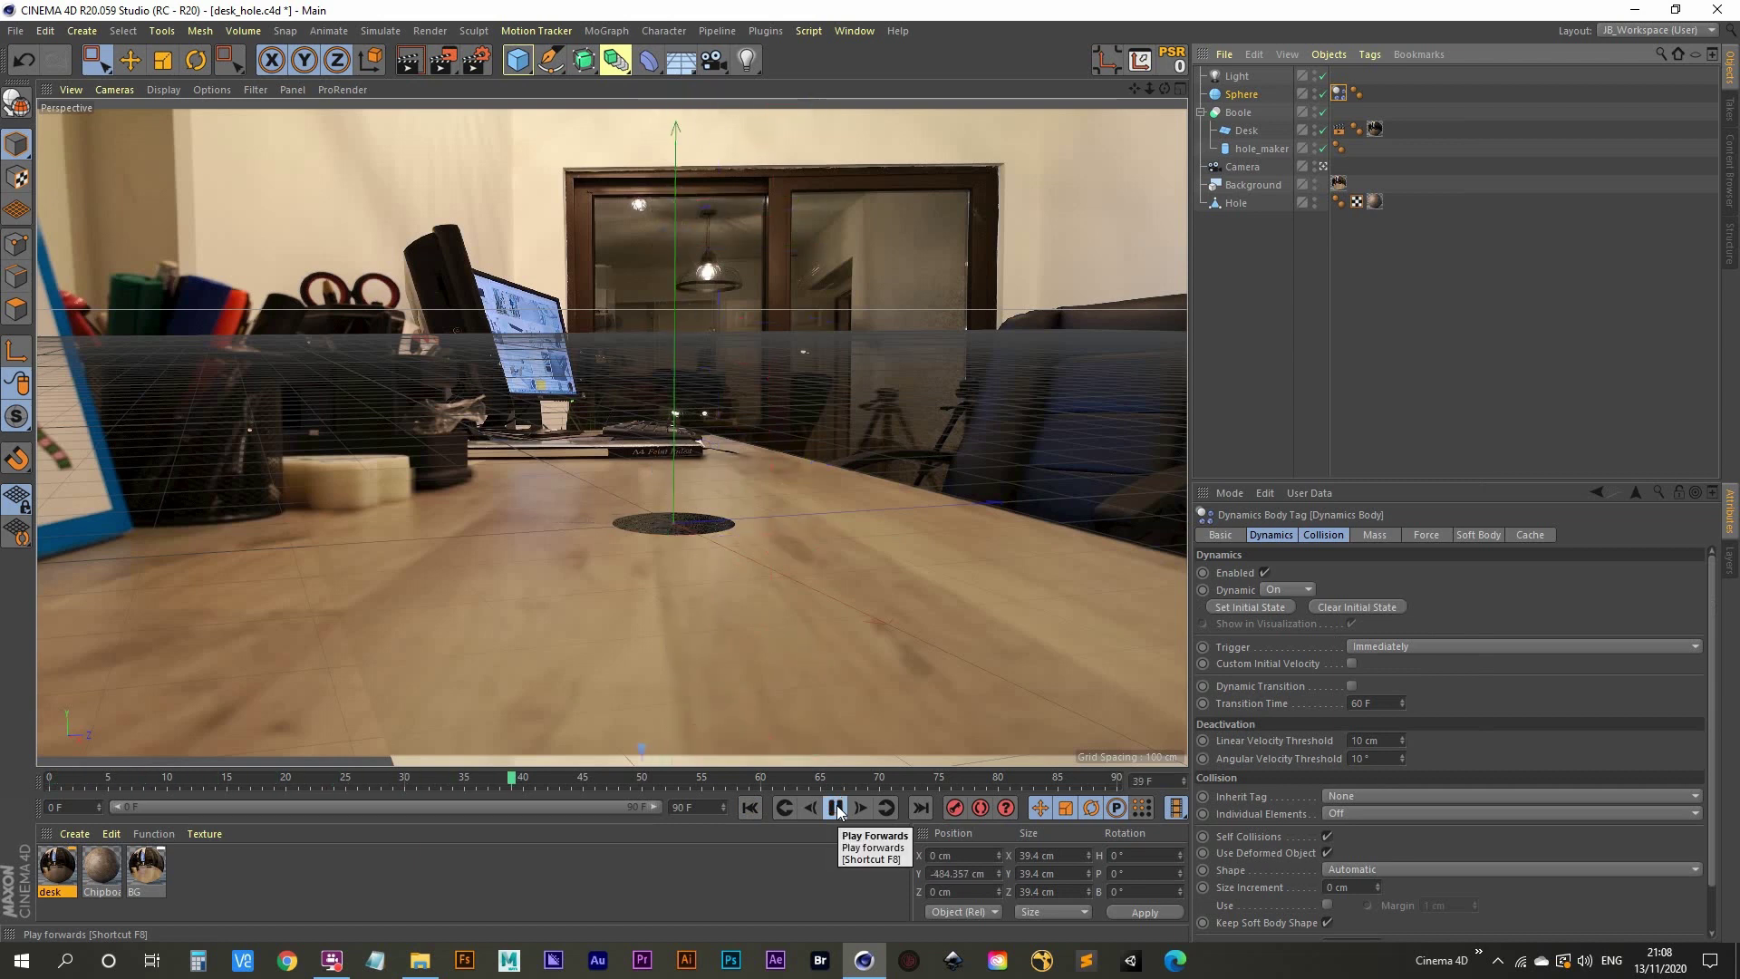
click(835, 808)
click(782, 808)
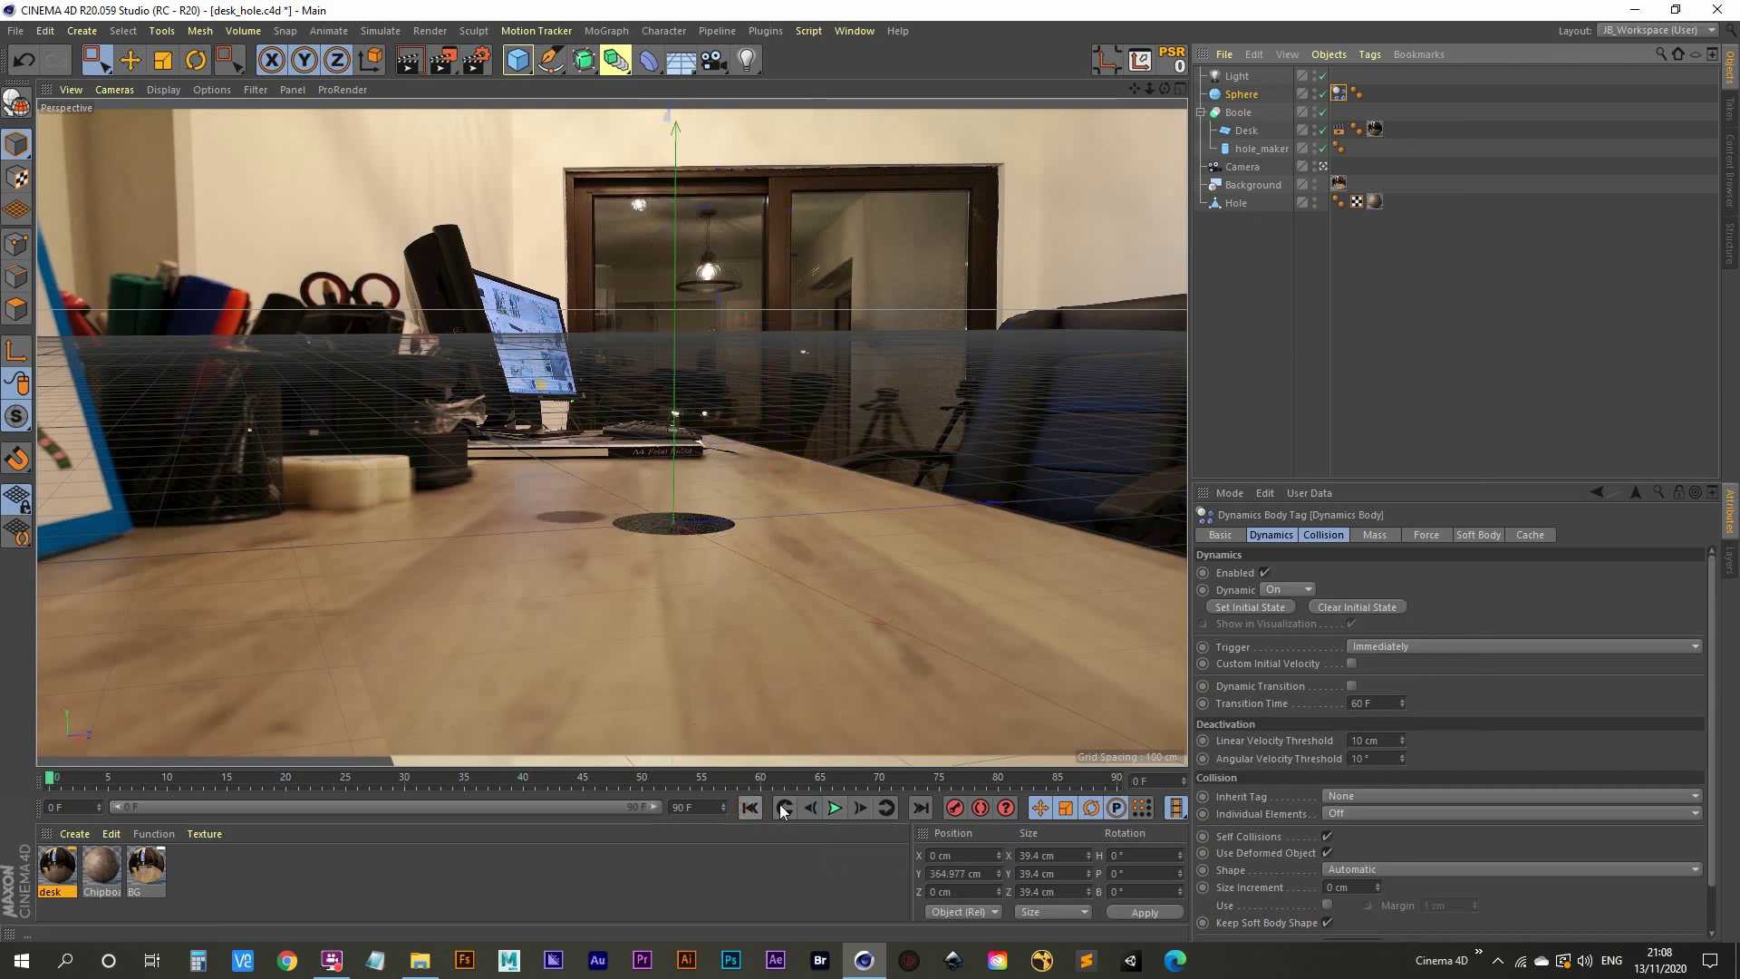
click(835, 807)
key(F8)
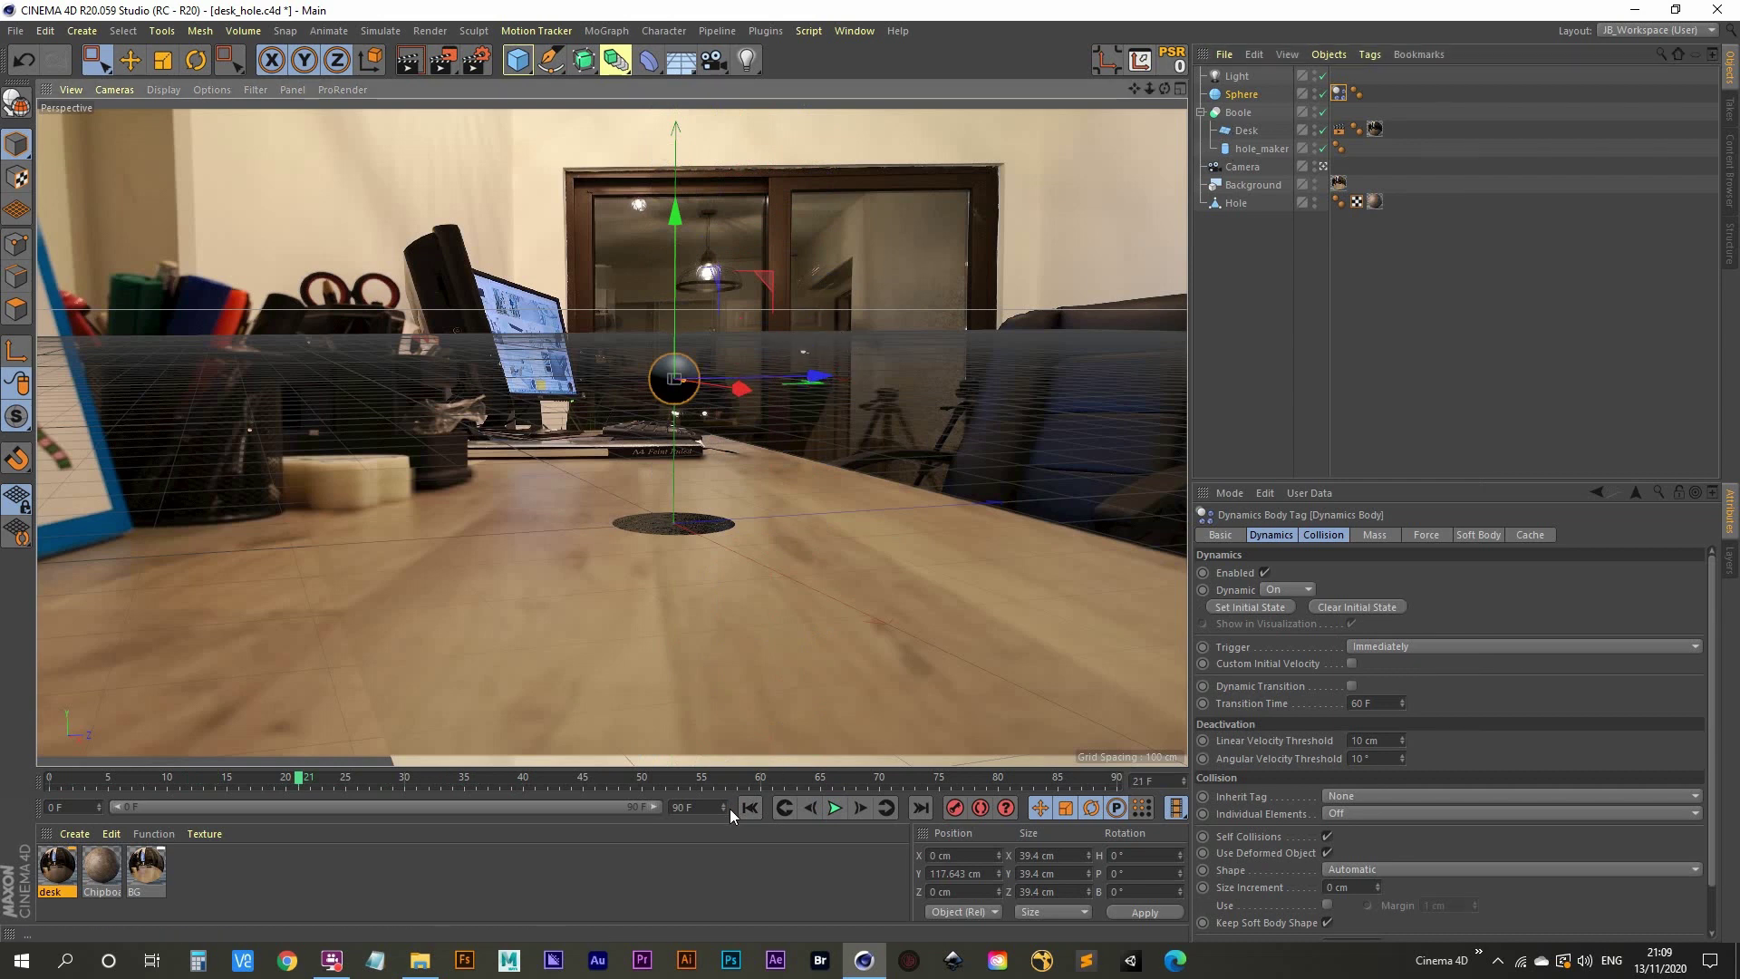
Rewind to frame 0 and move the sphere along Z to 60.387 cm in the side view.
click(758, 809)
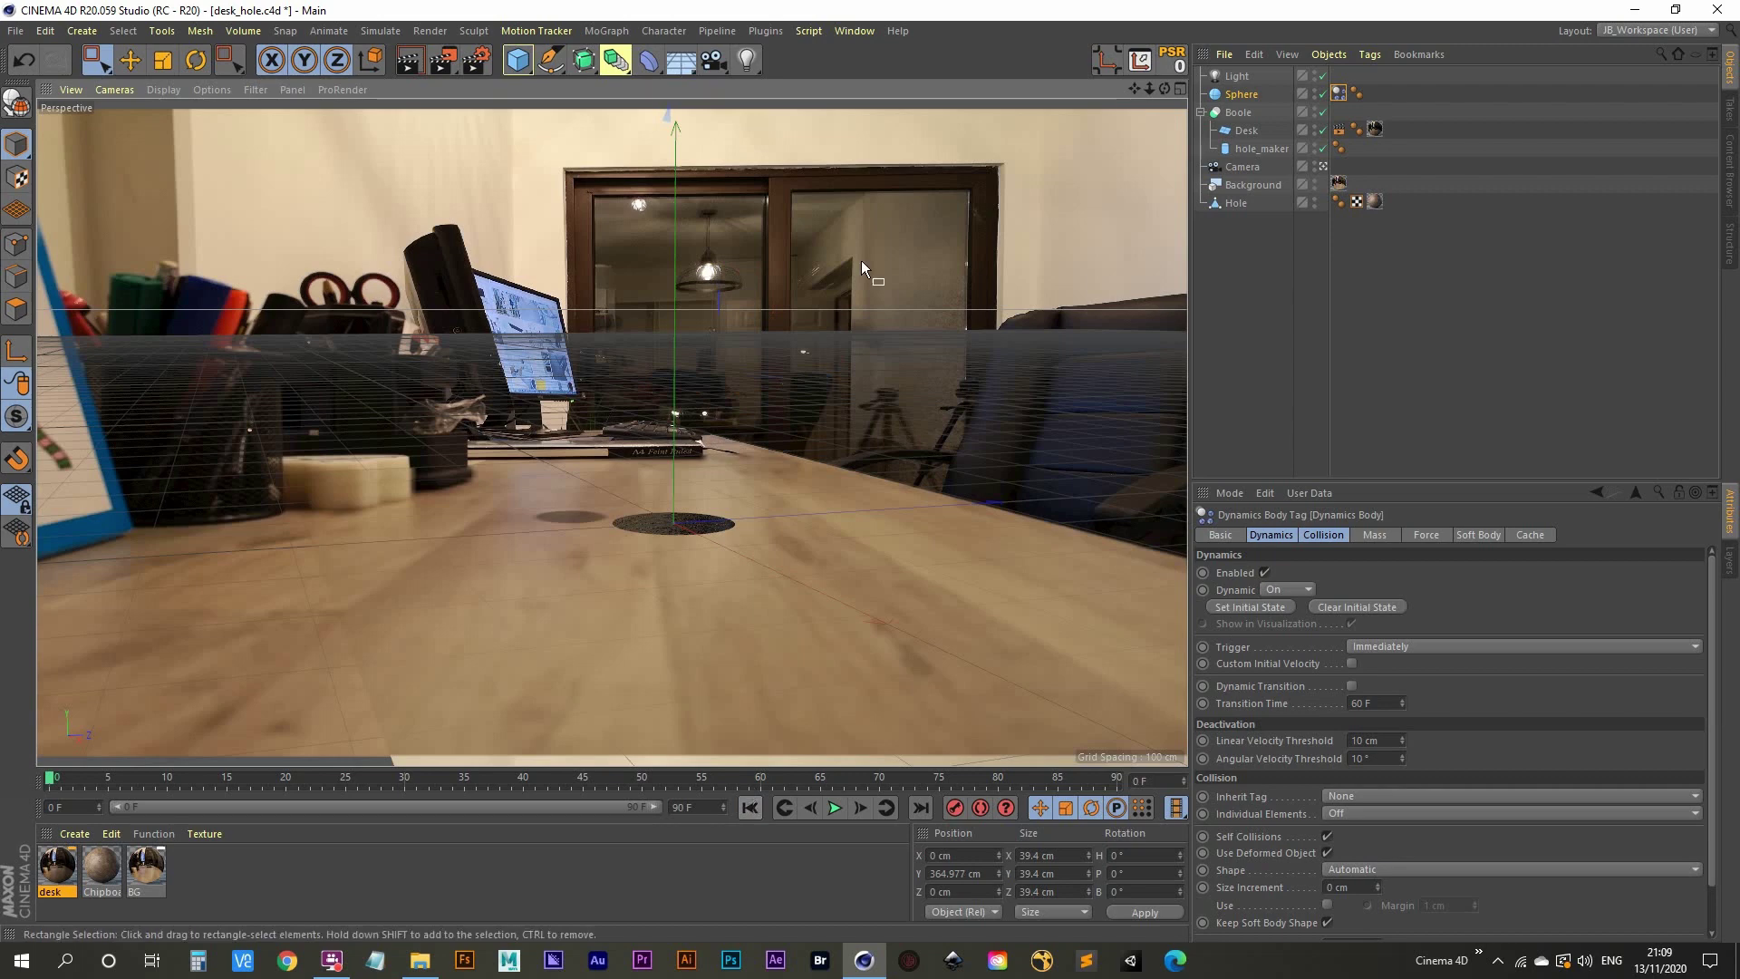
middle_click(749, 344)
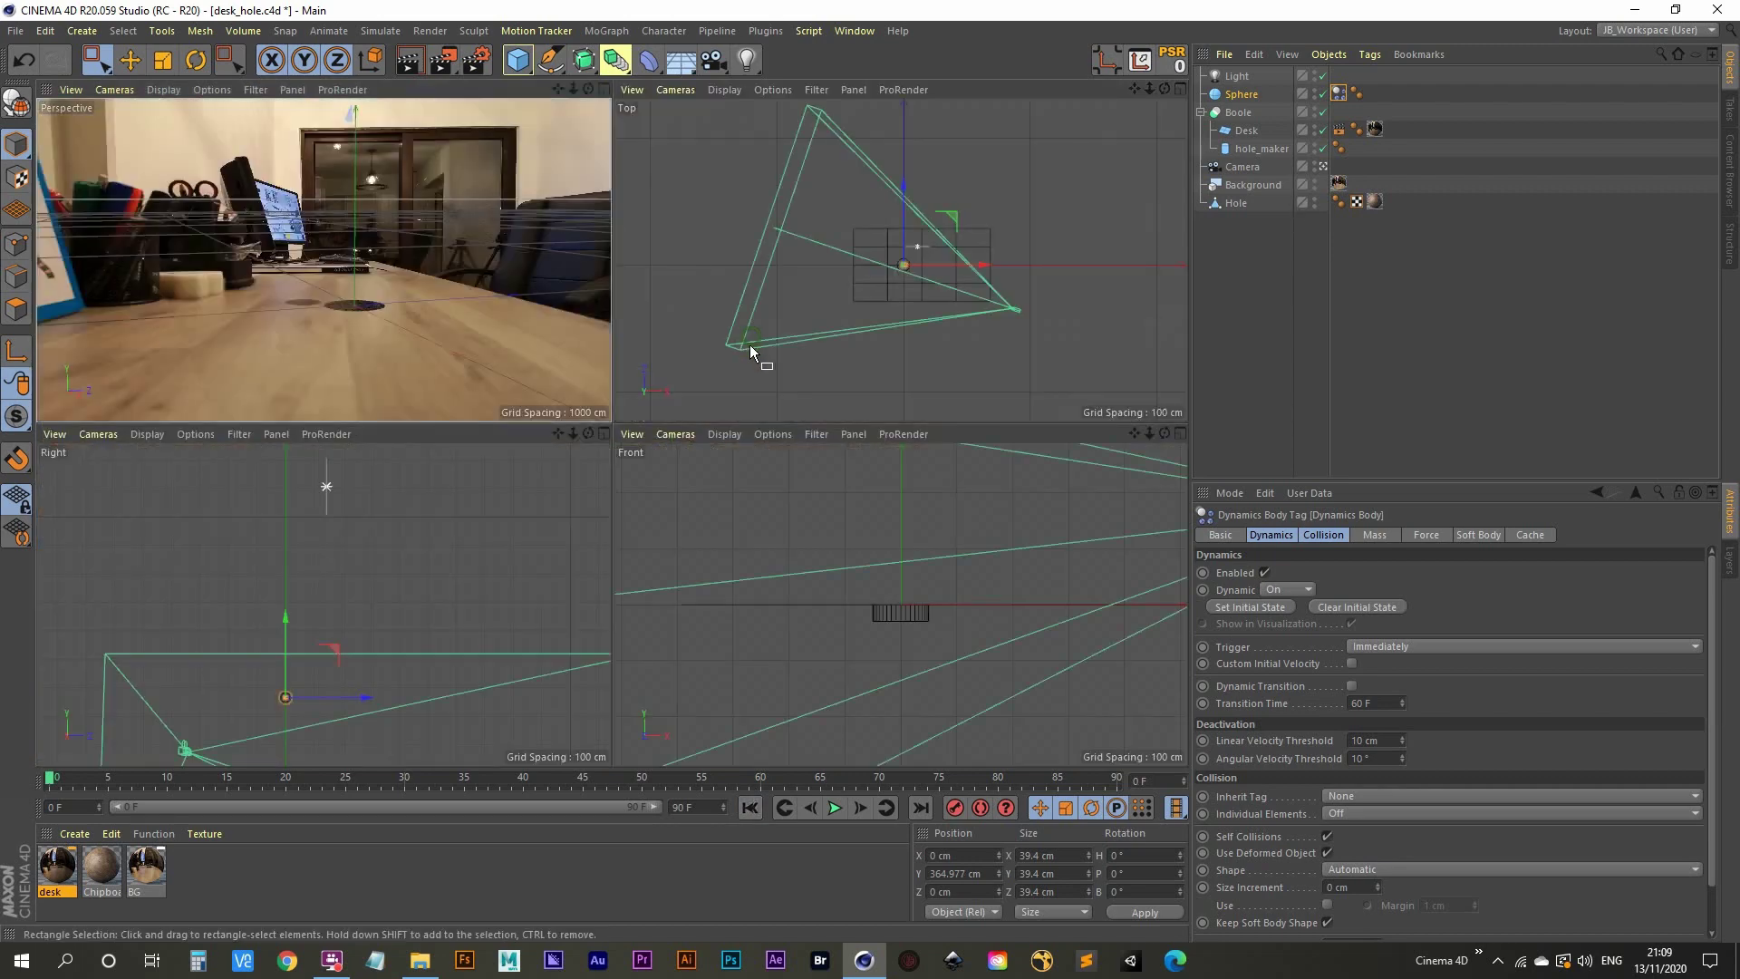
middle_click(422, 577)
scroll(722, 478, down, 4)
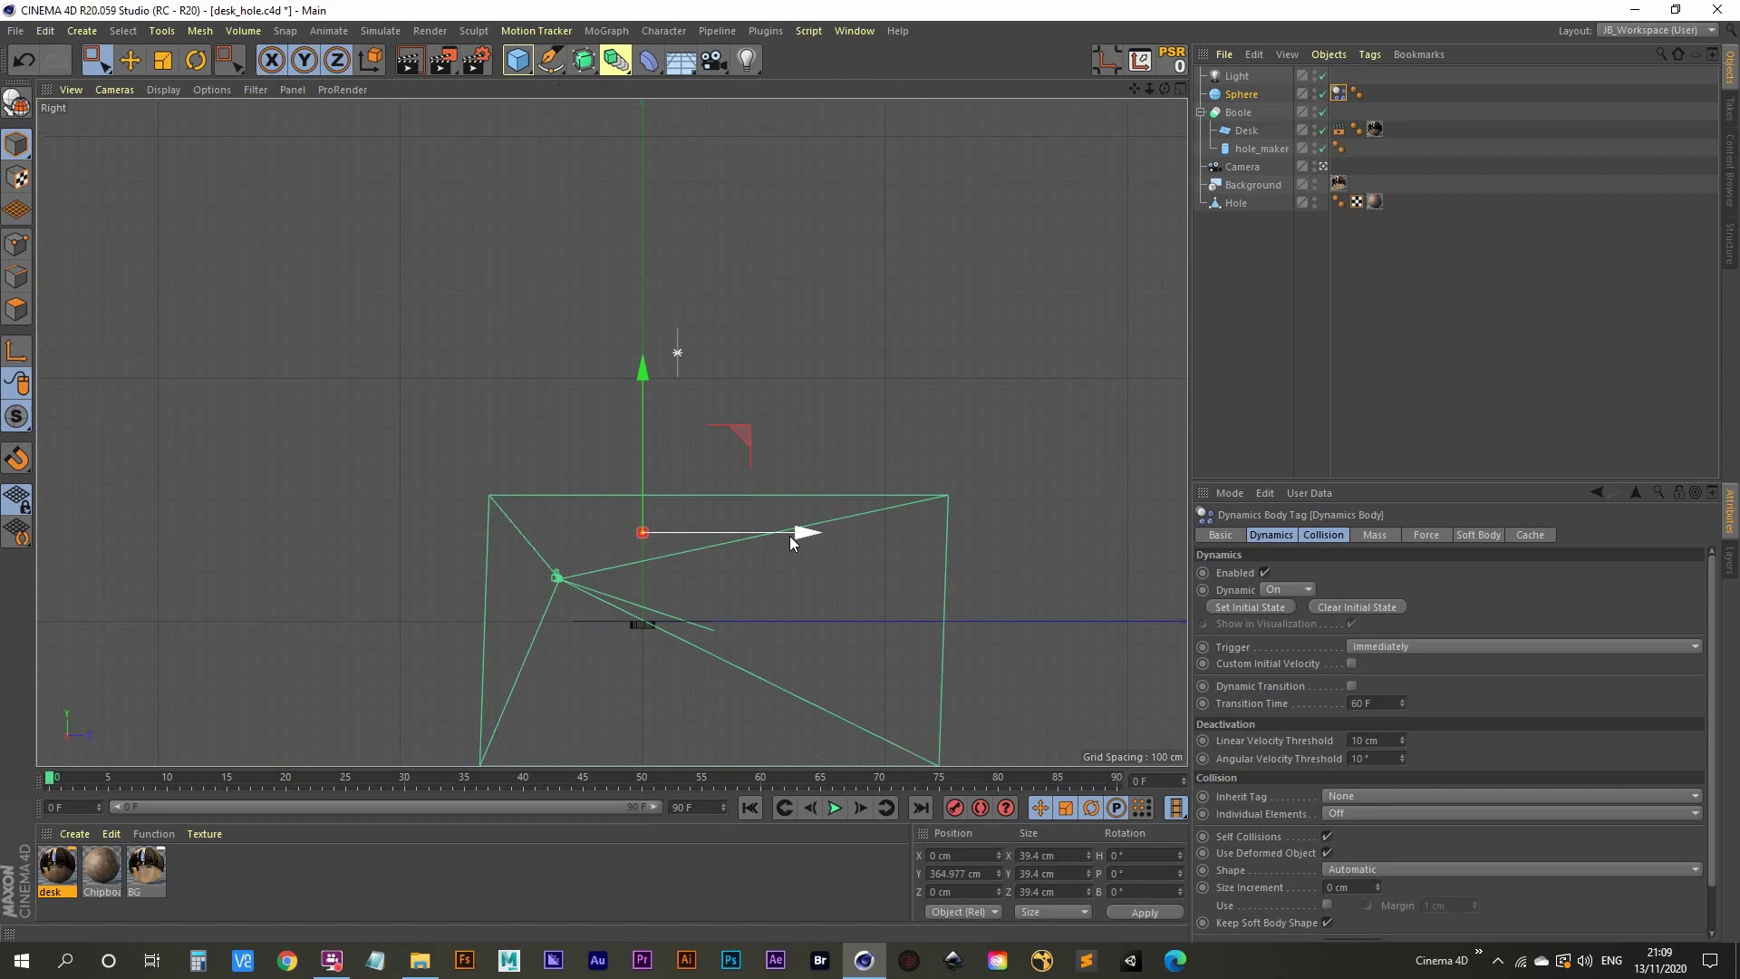
drag(790, 535, 797, 535)
scroll(671, 544, up, 5)
scroll(687, 448, up, 5)
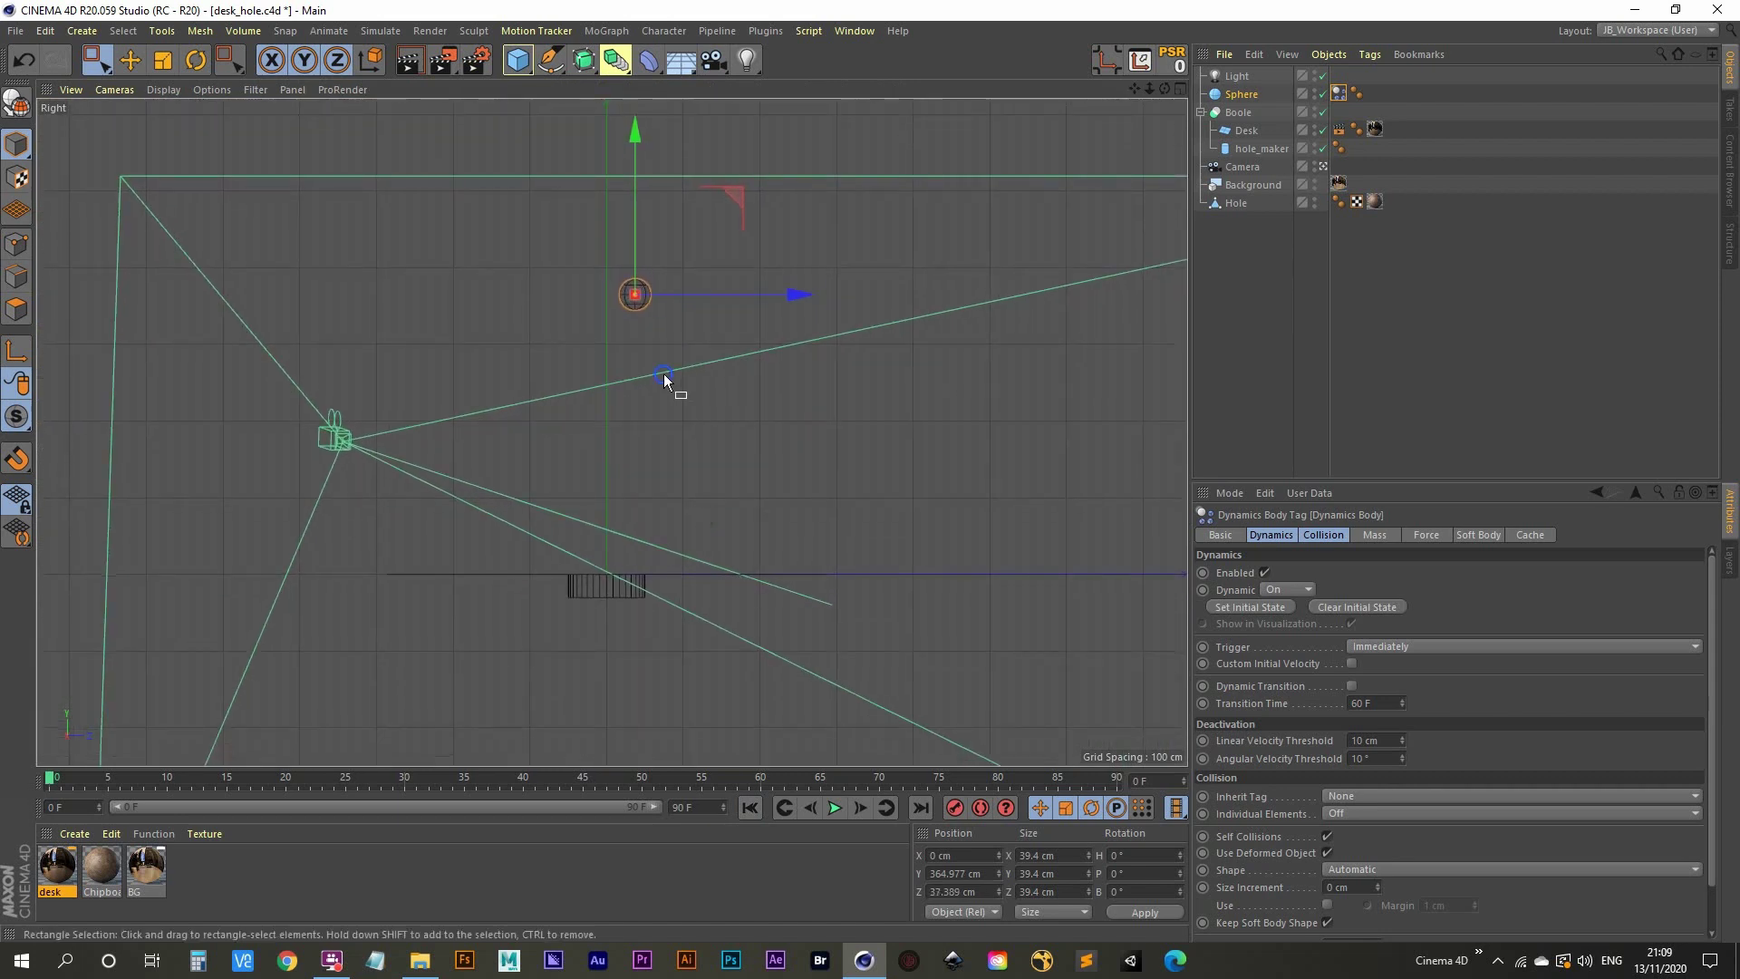
drag(767, 298, 791, 288)
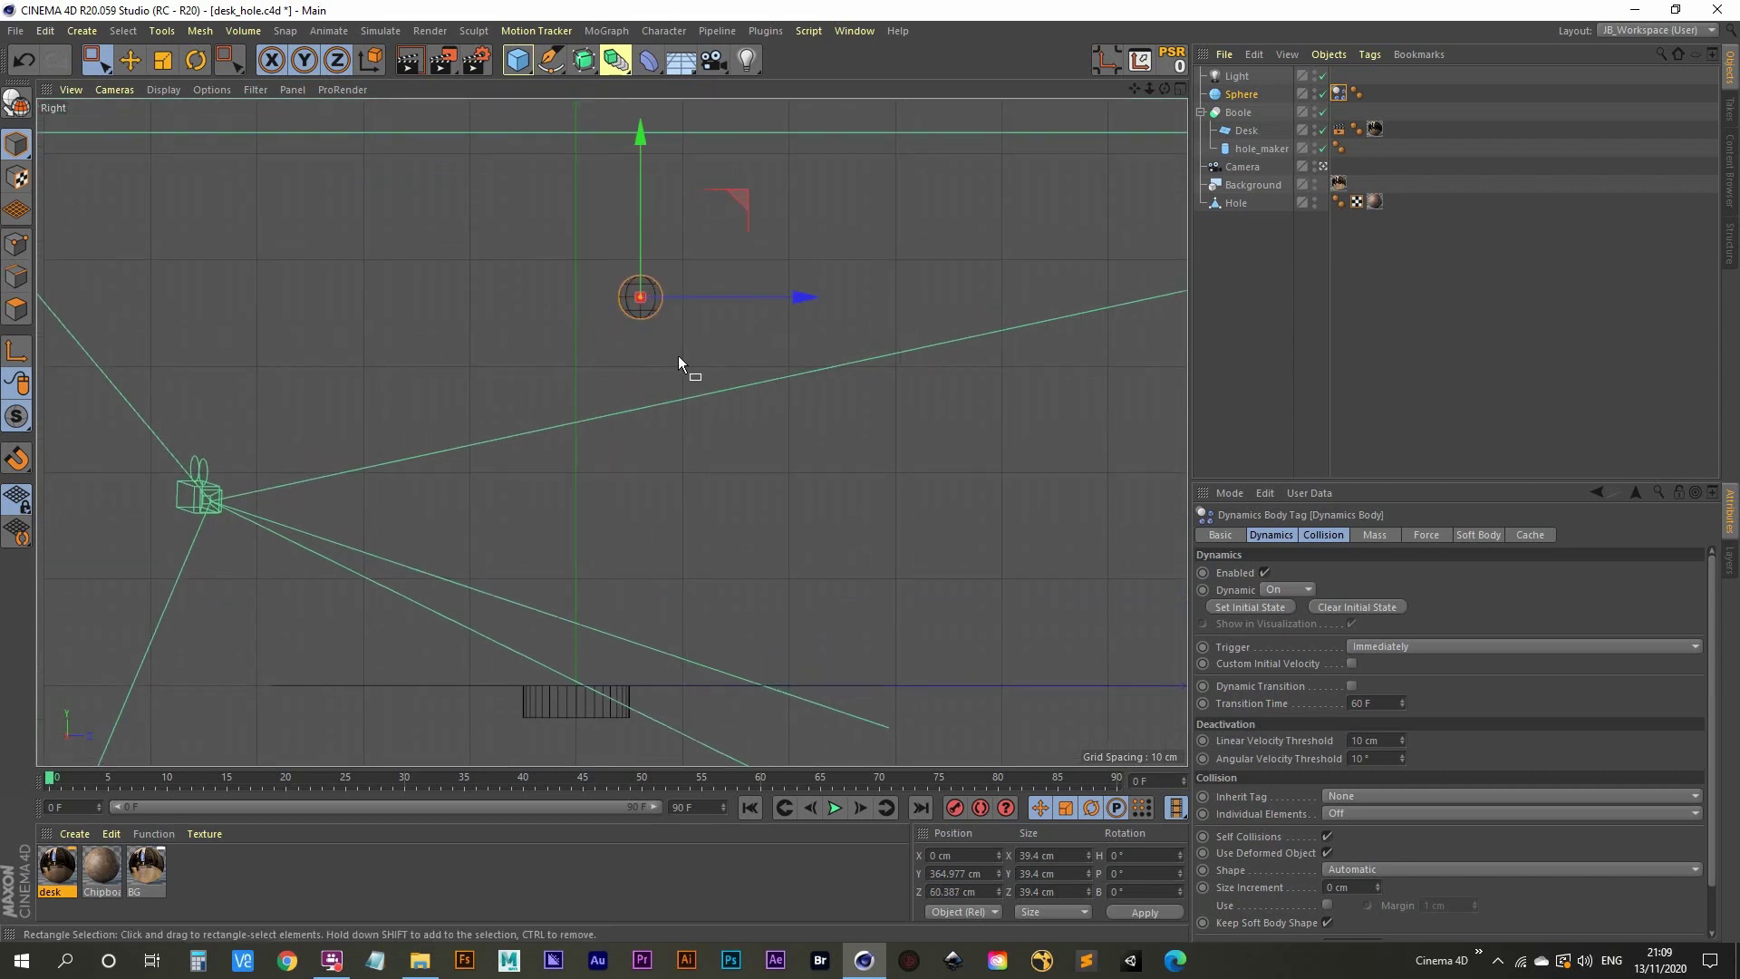
Back in the Perspective view, play the sphere's fall and rewind to frame 0.
middle_click(661, 388)
middle_click(455, 291)
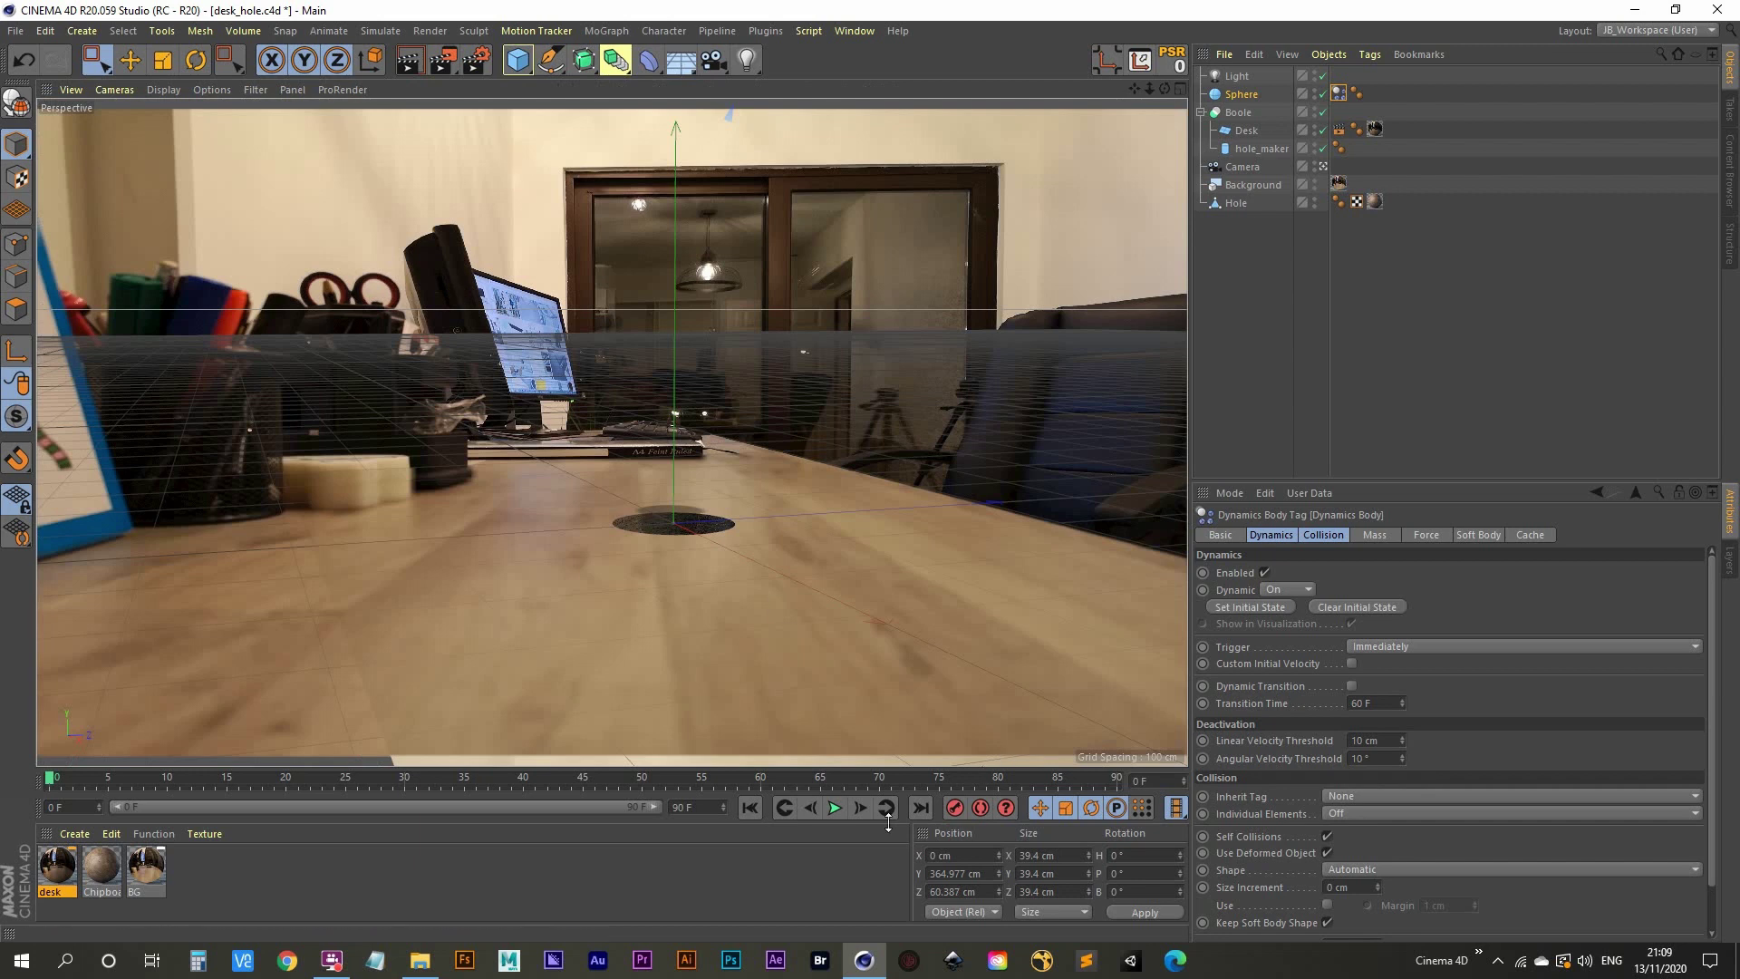
click(841, 806)
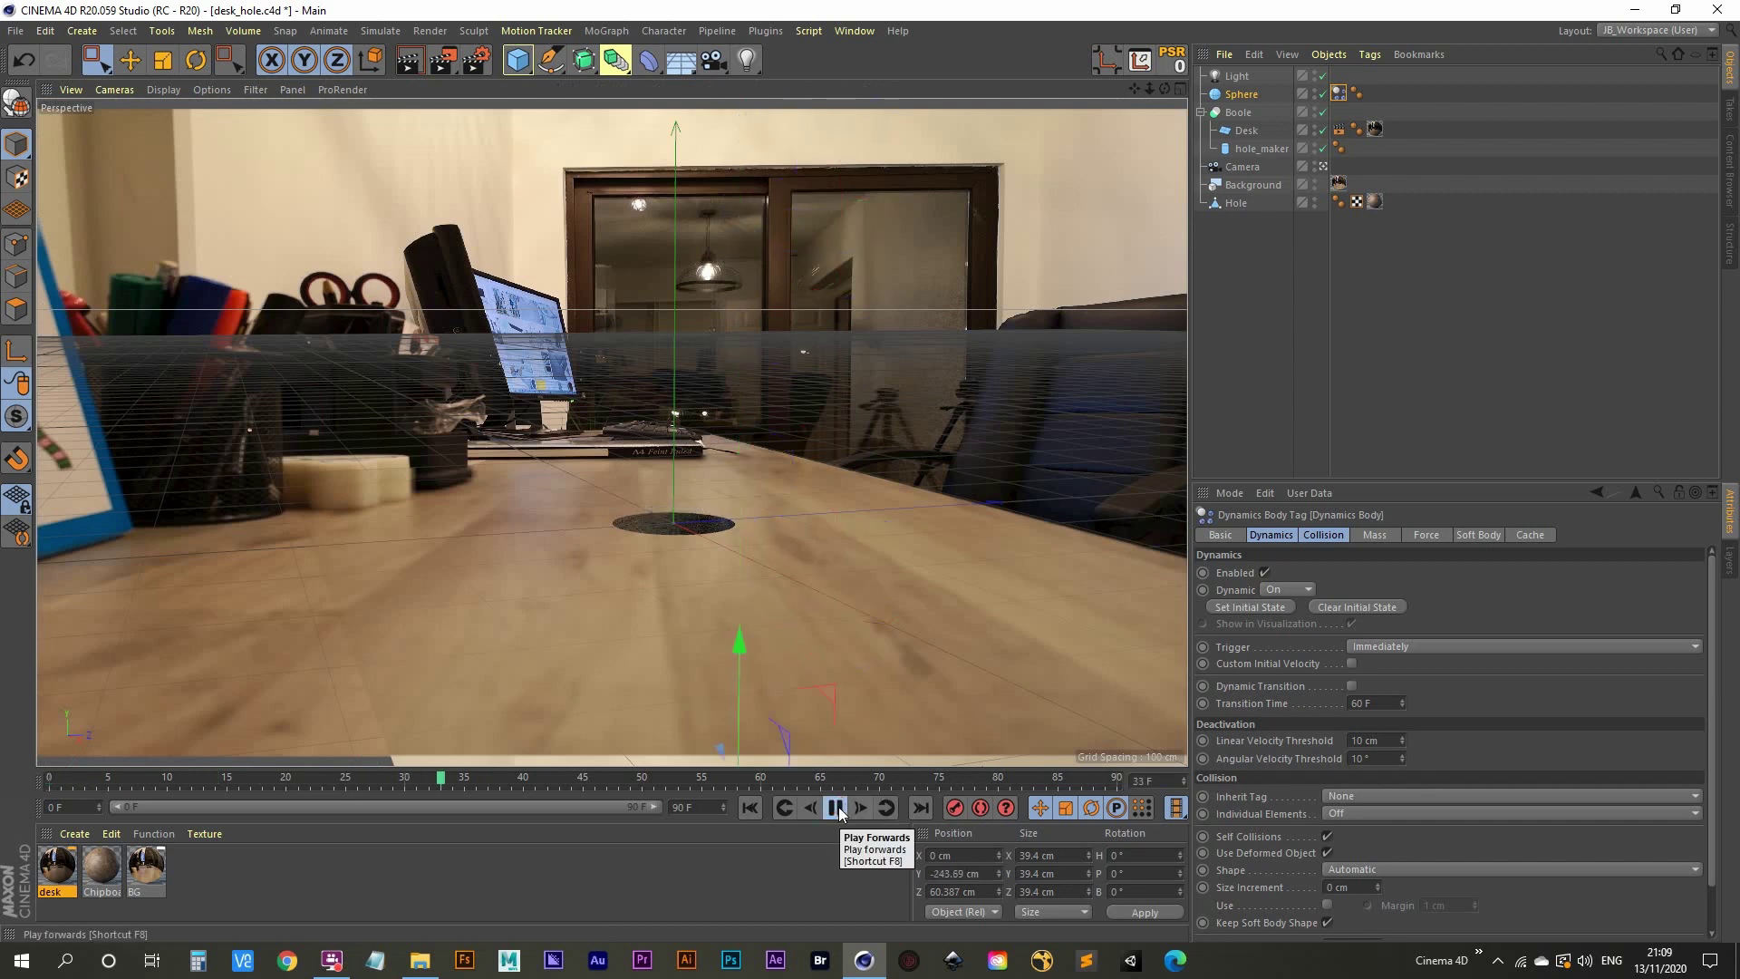
click(751, 808)
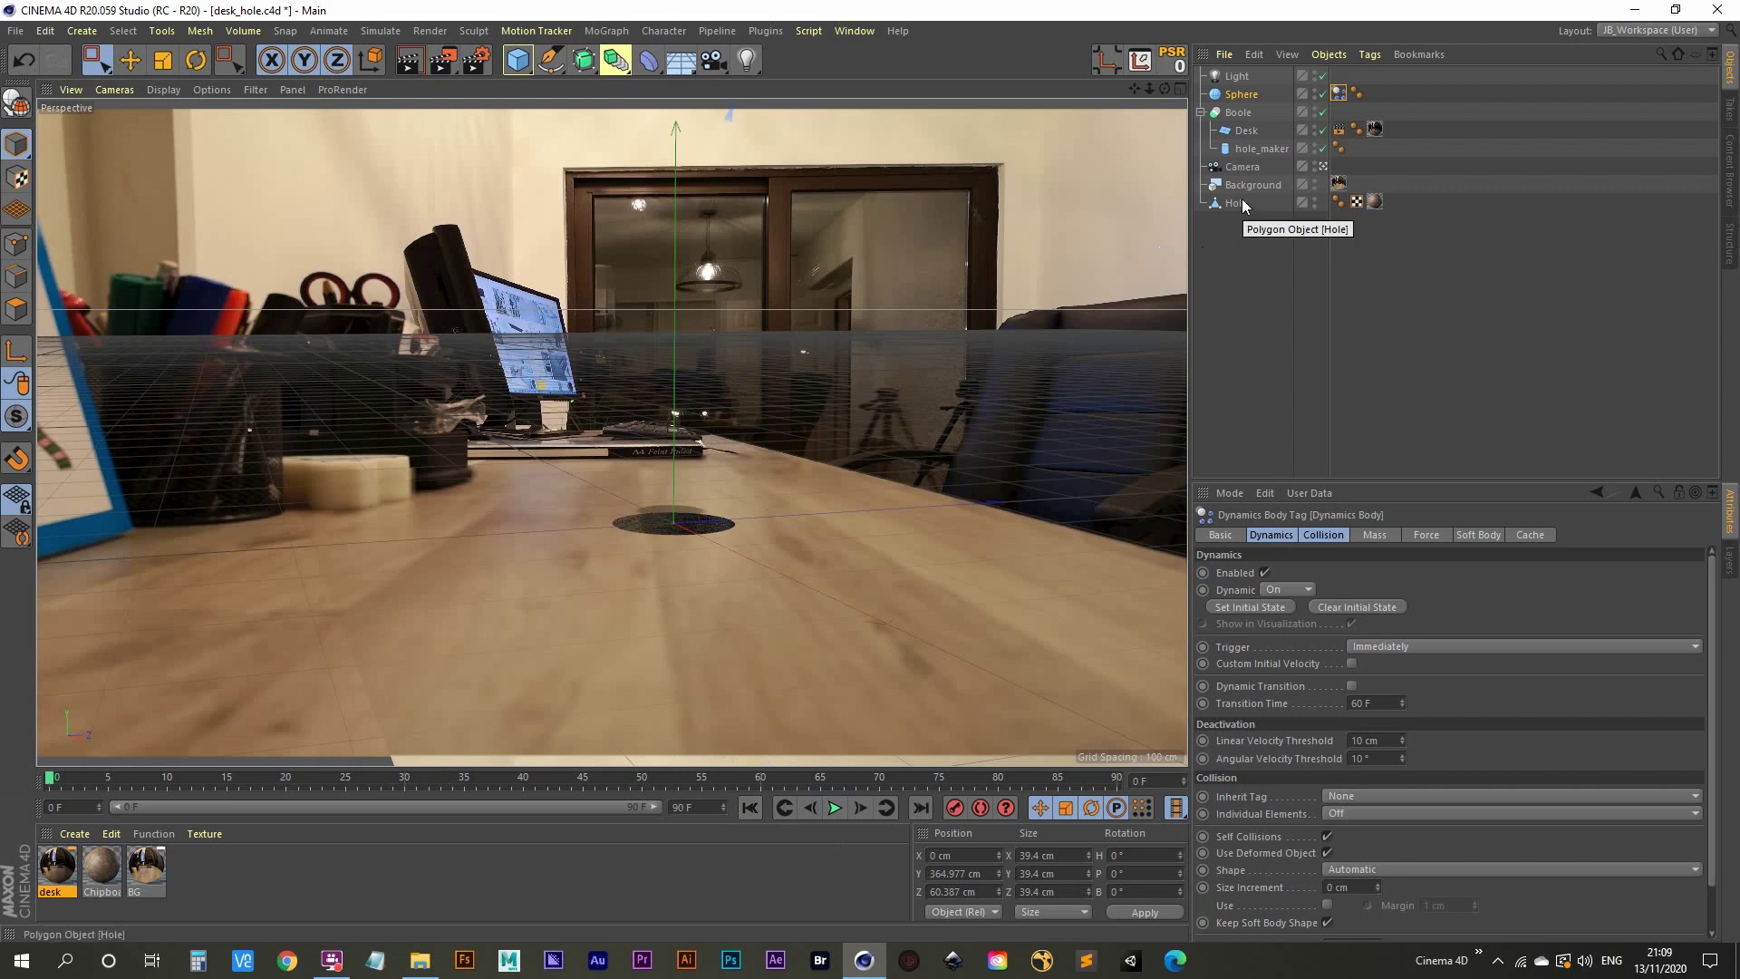
Give the Hole object a Collider Body tag, then stop playback and rewind to the start.
drag(1240, 201, 1242, 210)
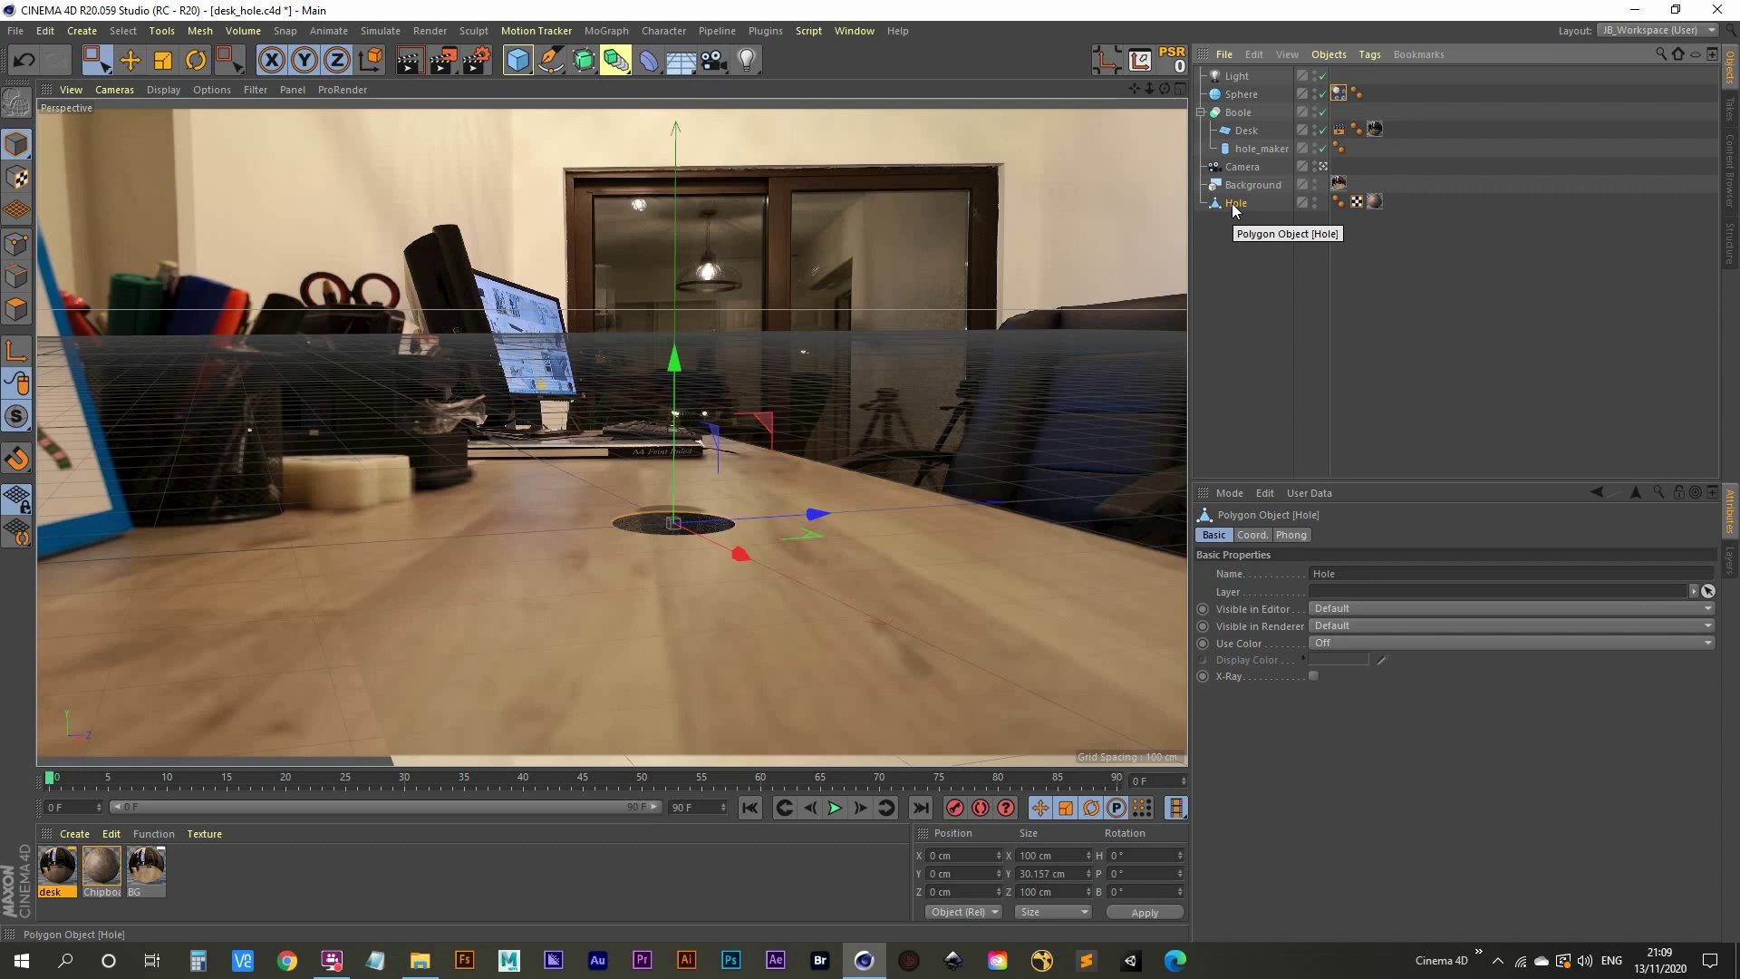
right_click(1234, 207)
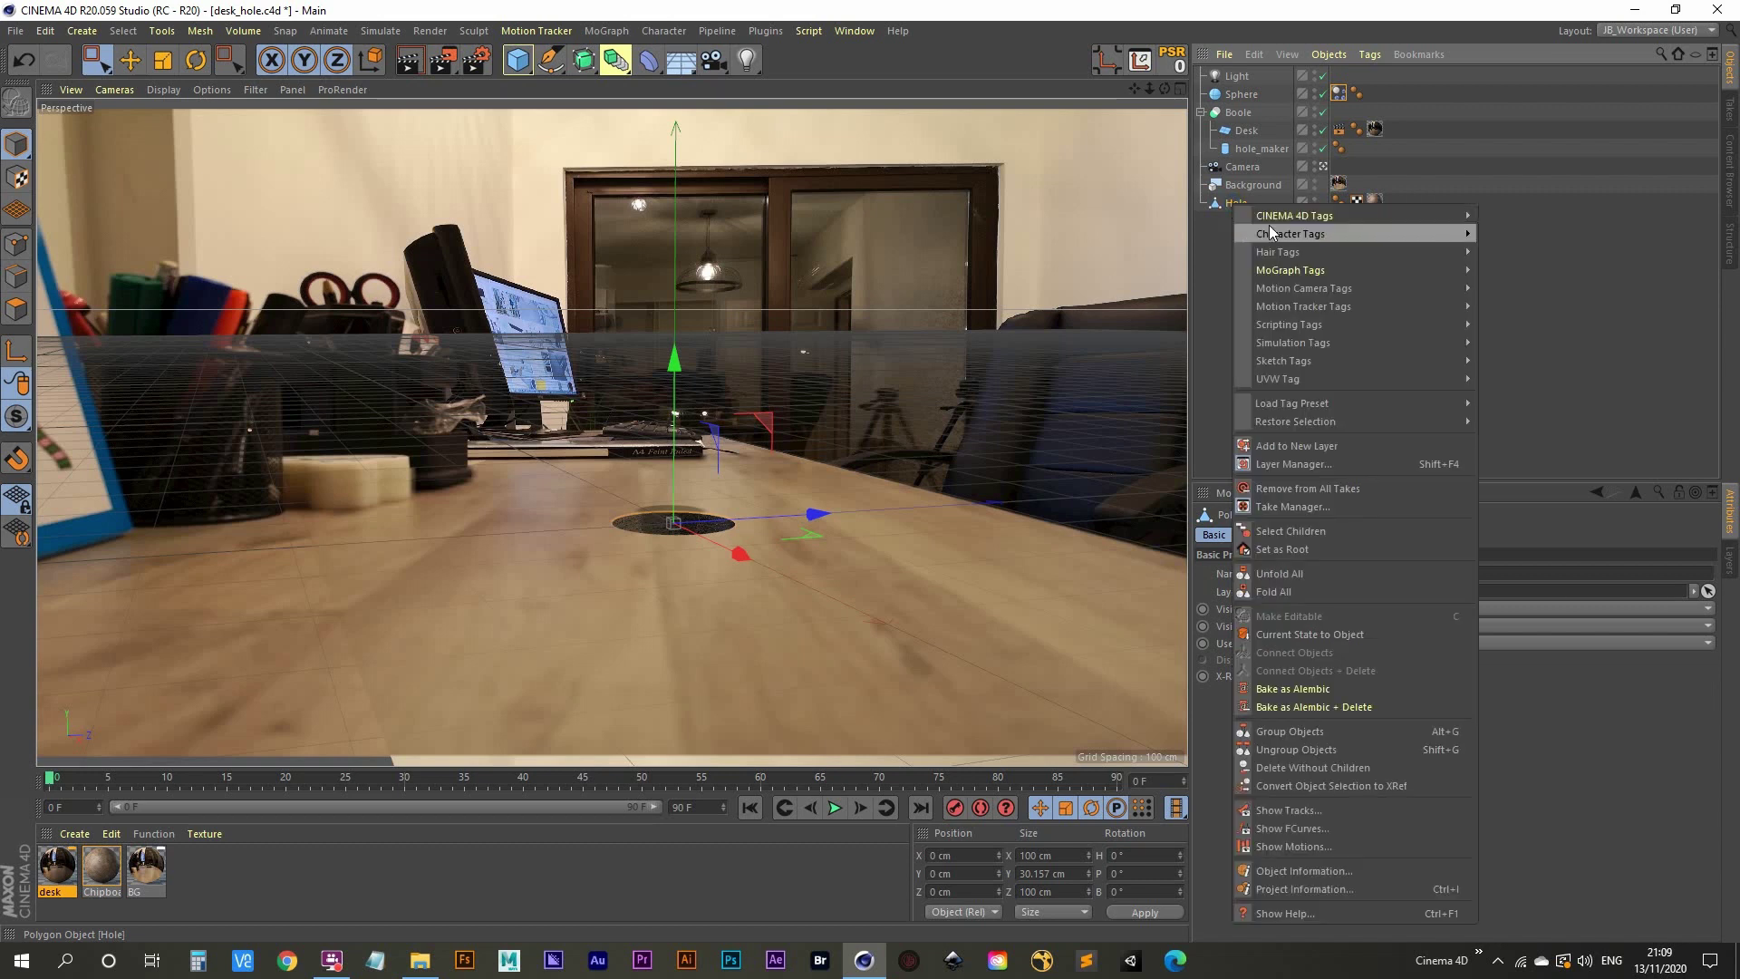
mouse_move(1300, 214)
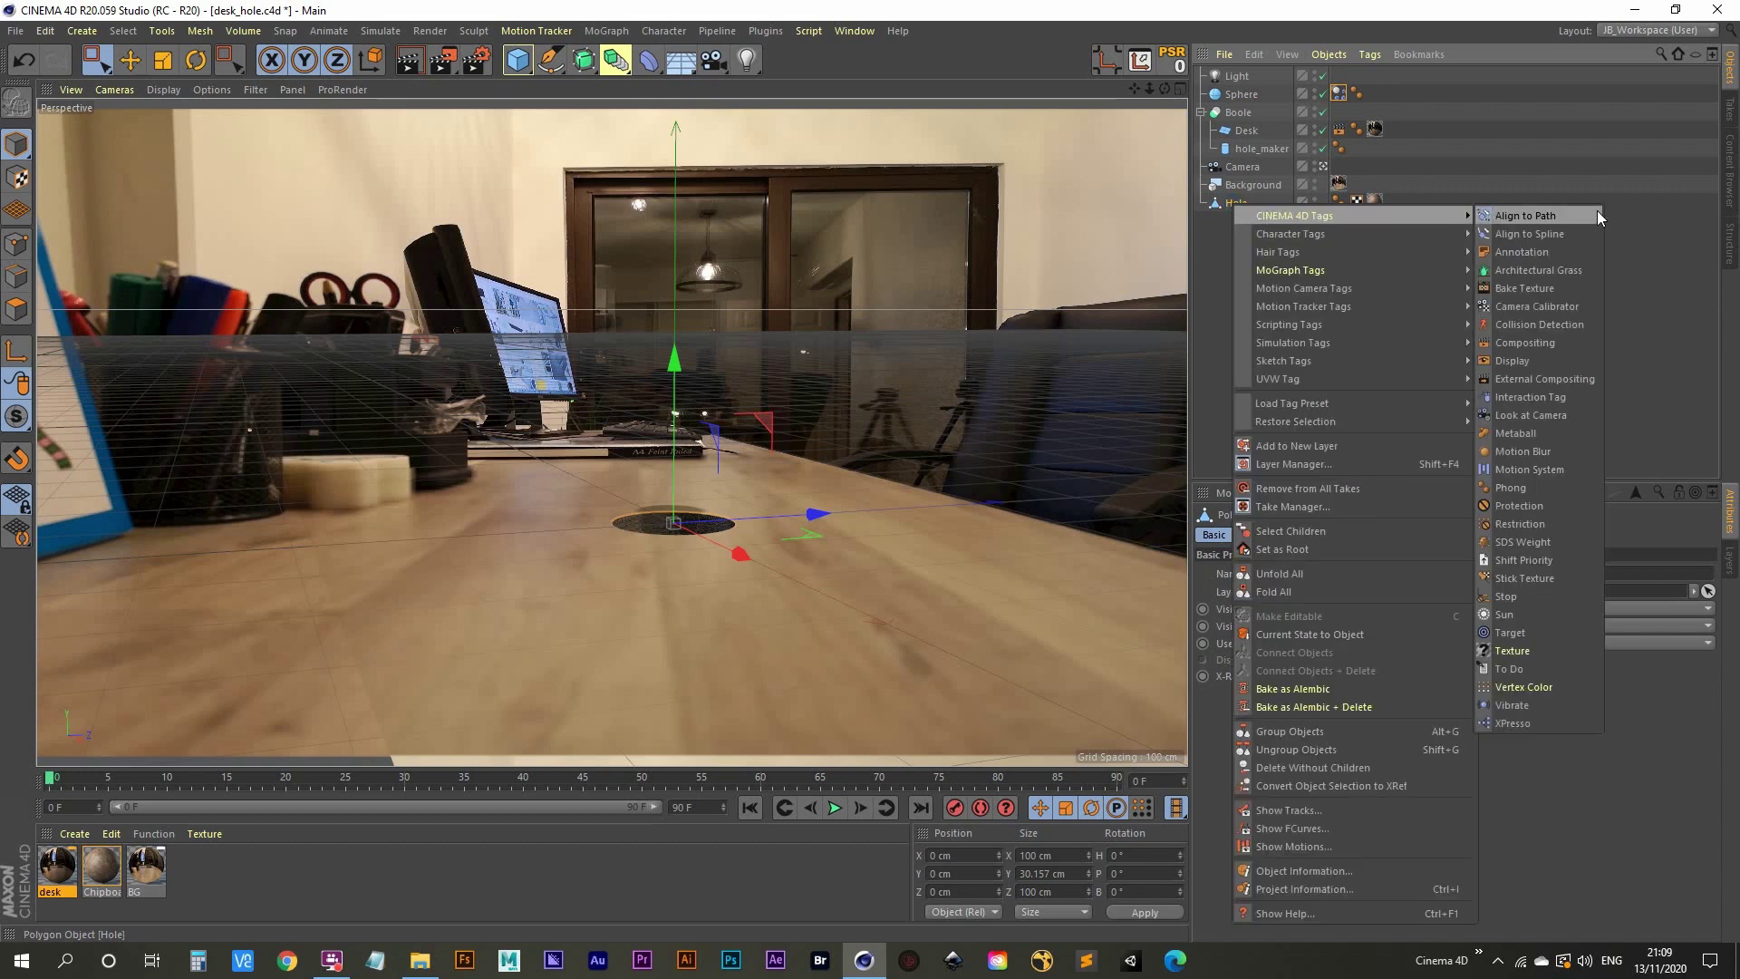
mouse_move(1365, 342)
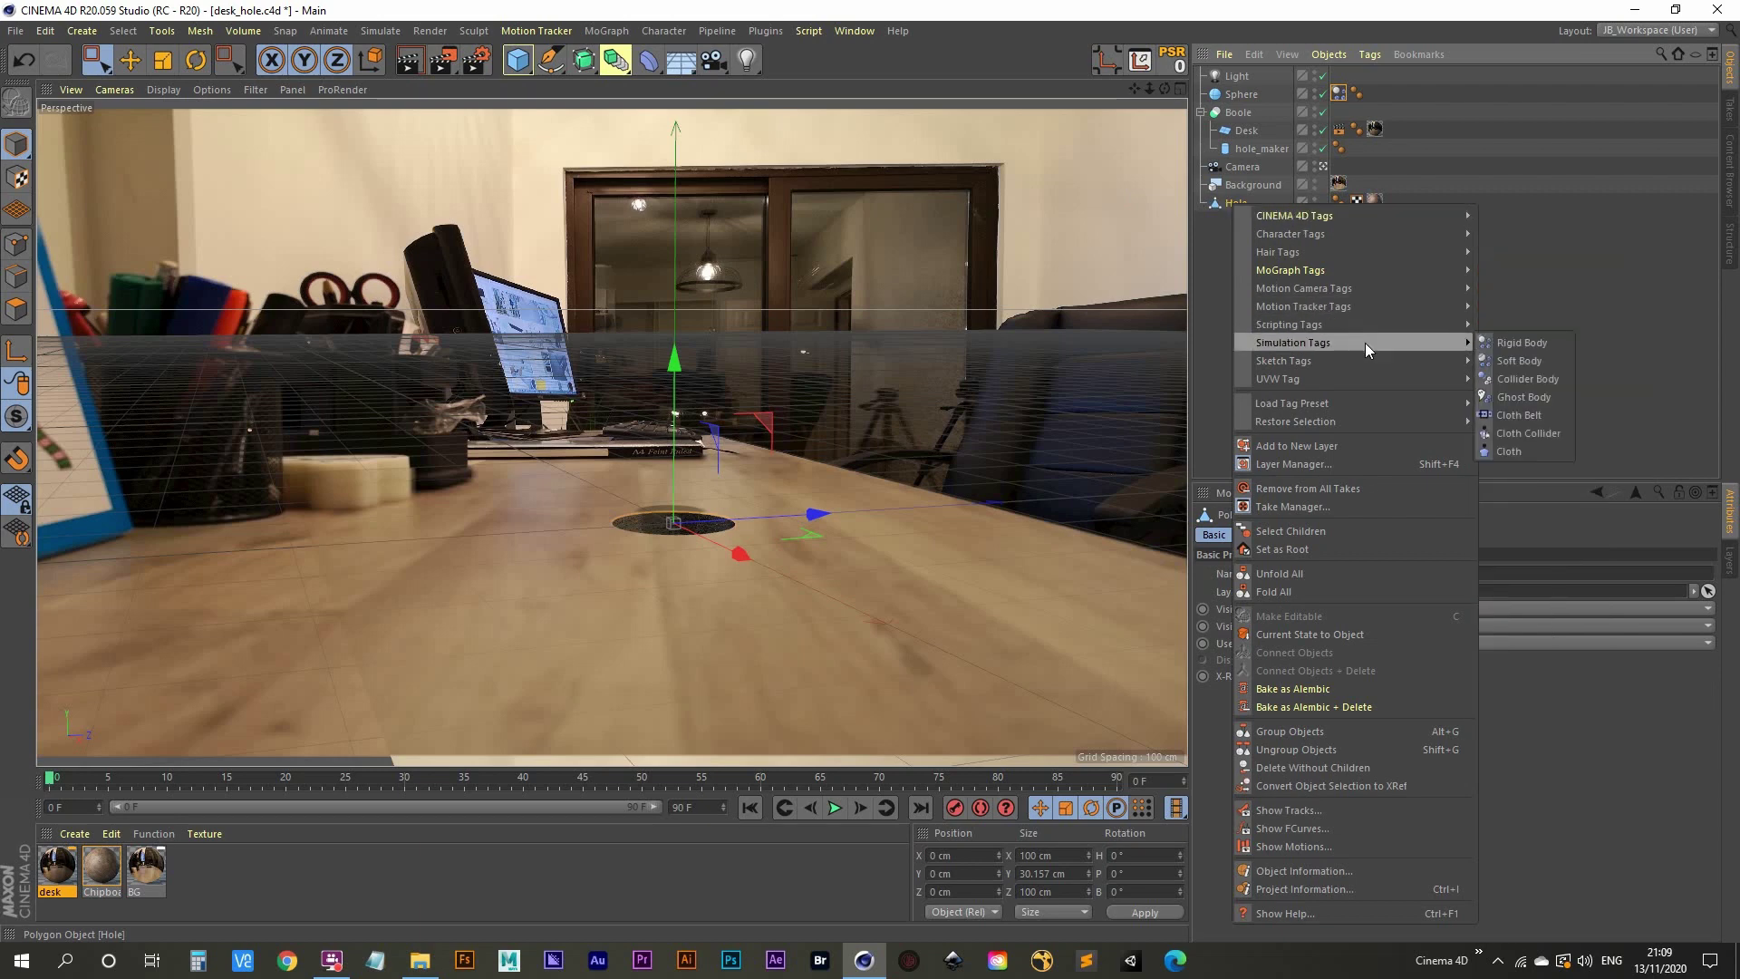
click(1528, 379)
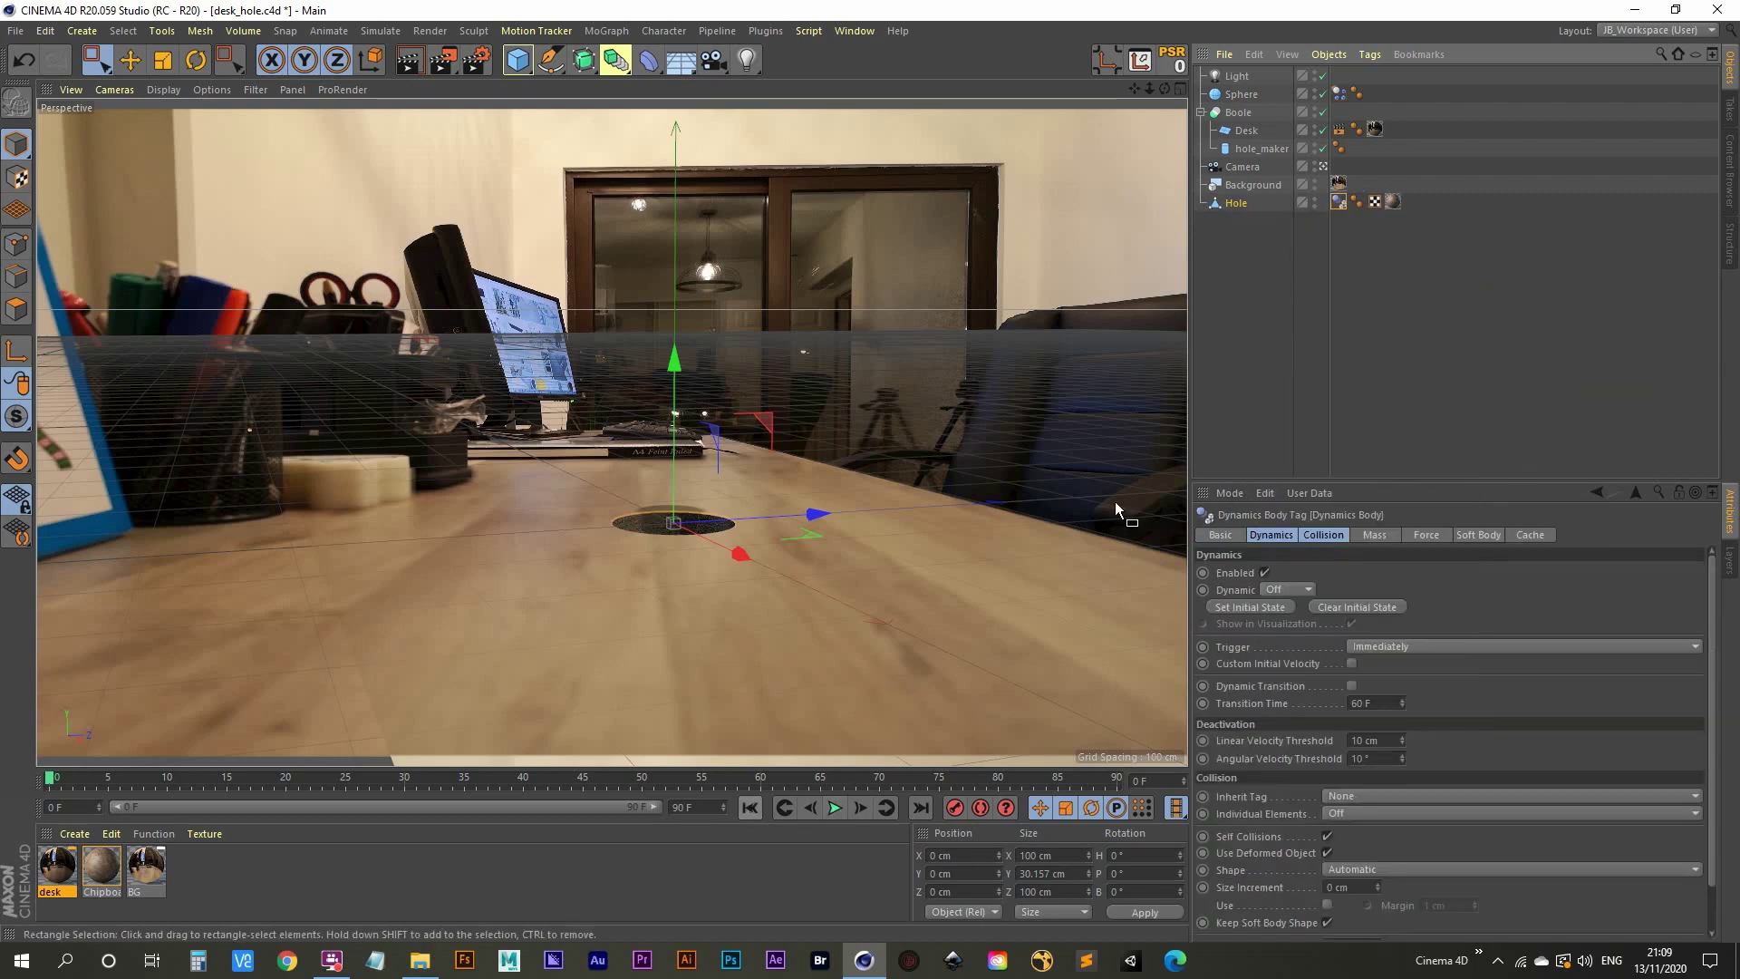
click(835, 809)
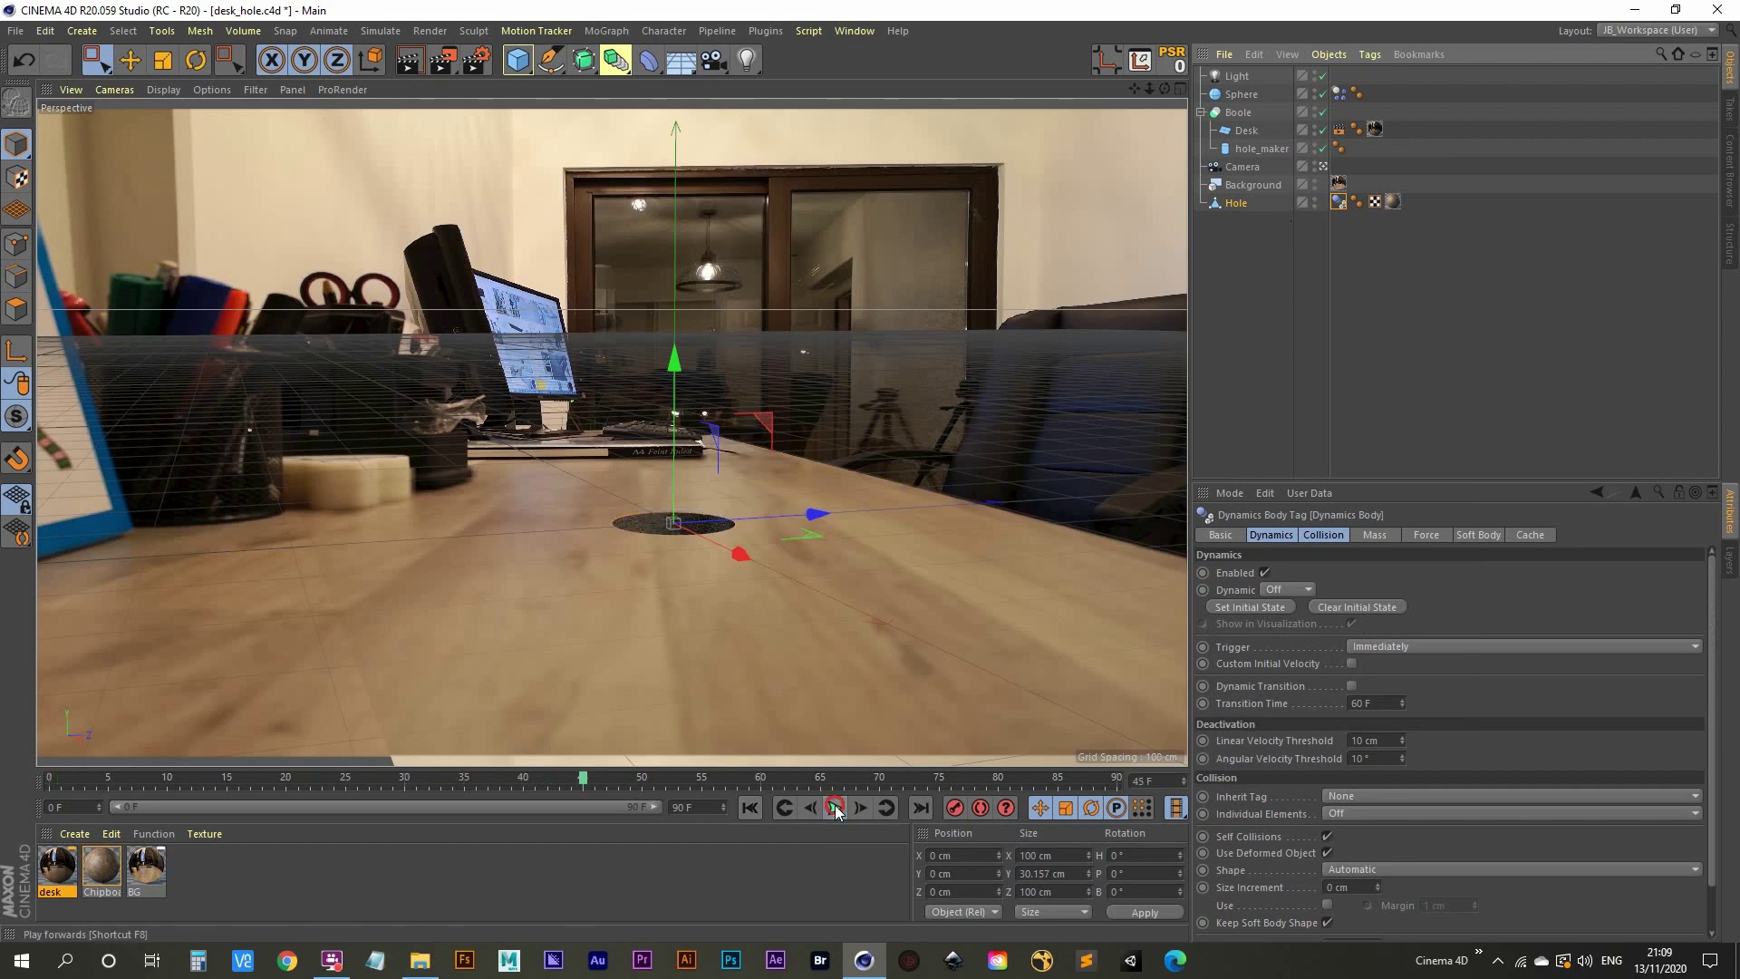
click(750, 808)
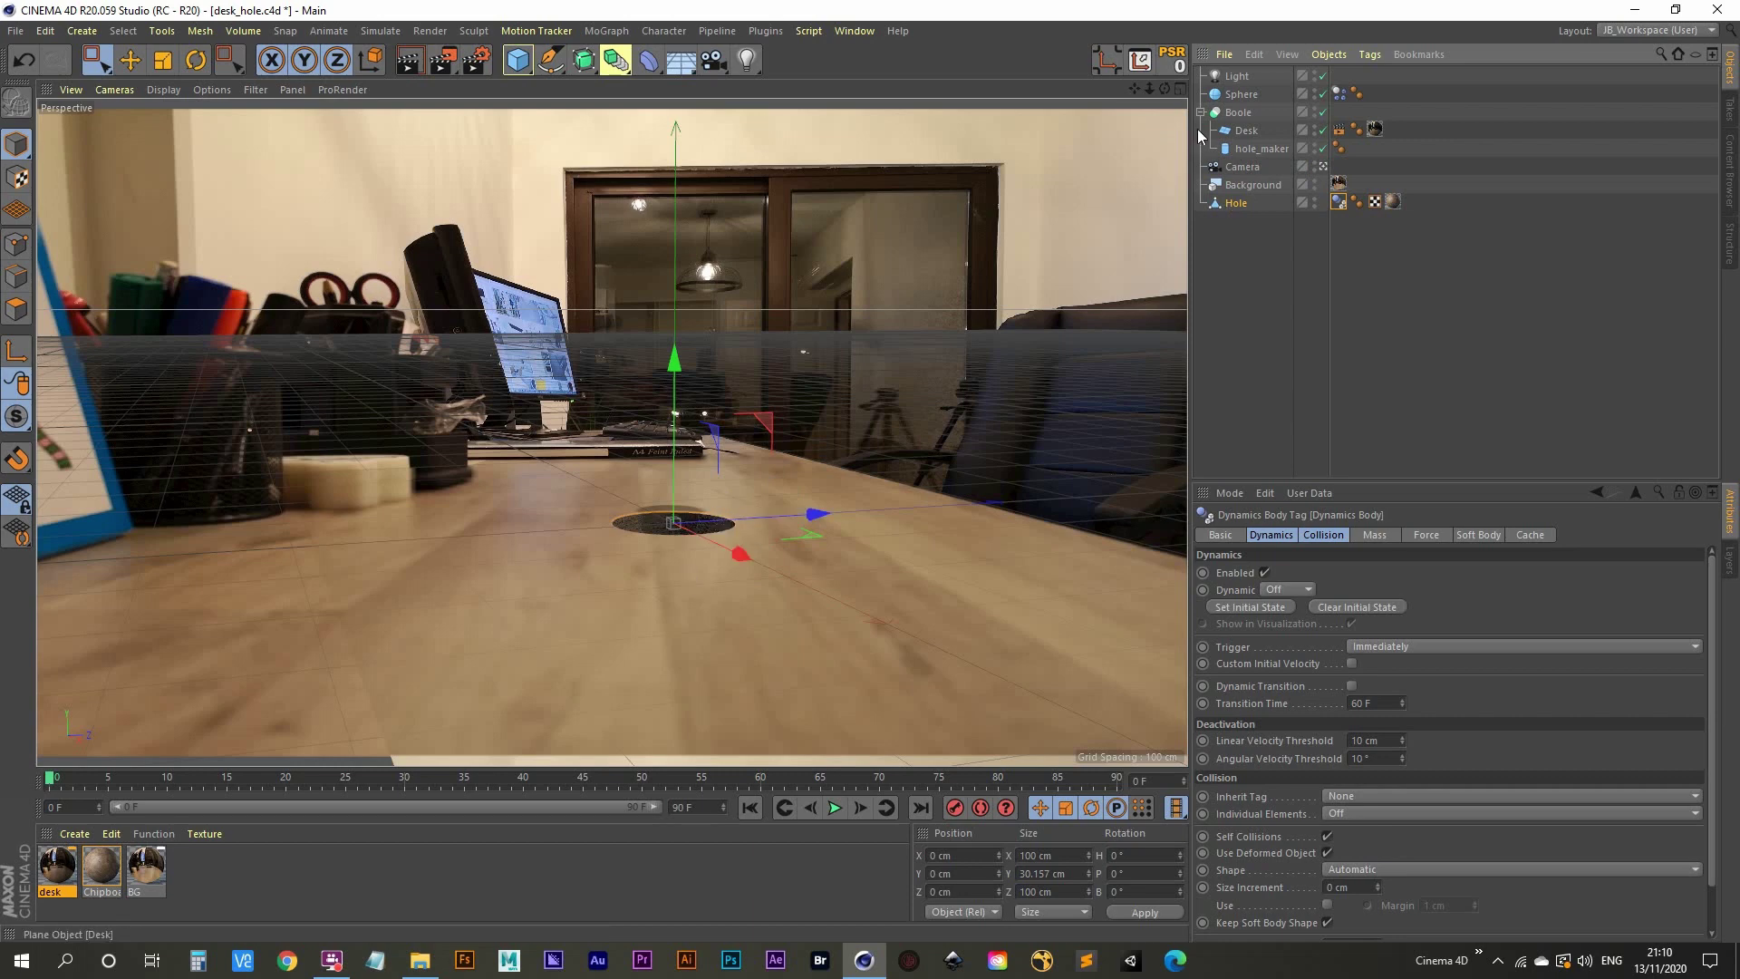
In the maximised top view, move the sphere along Z toward the hole.
middle_click(776, 475)
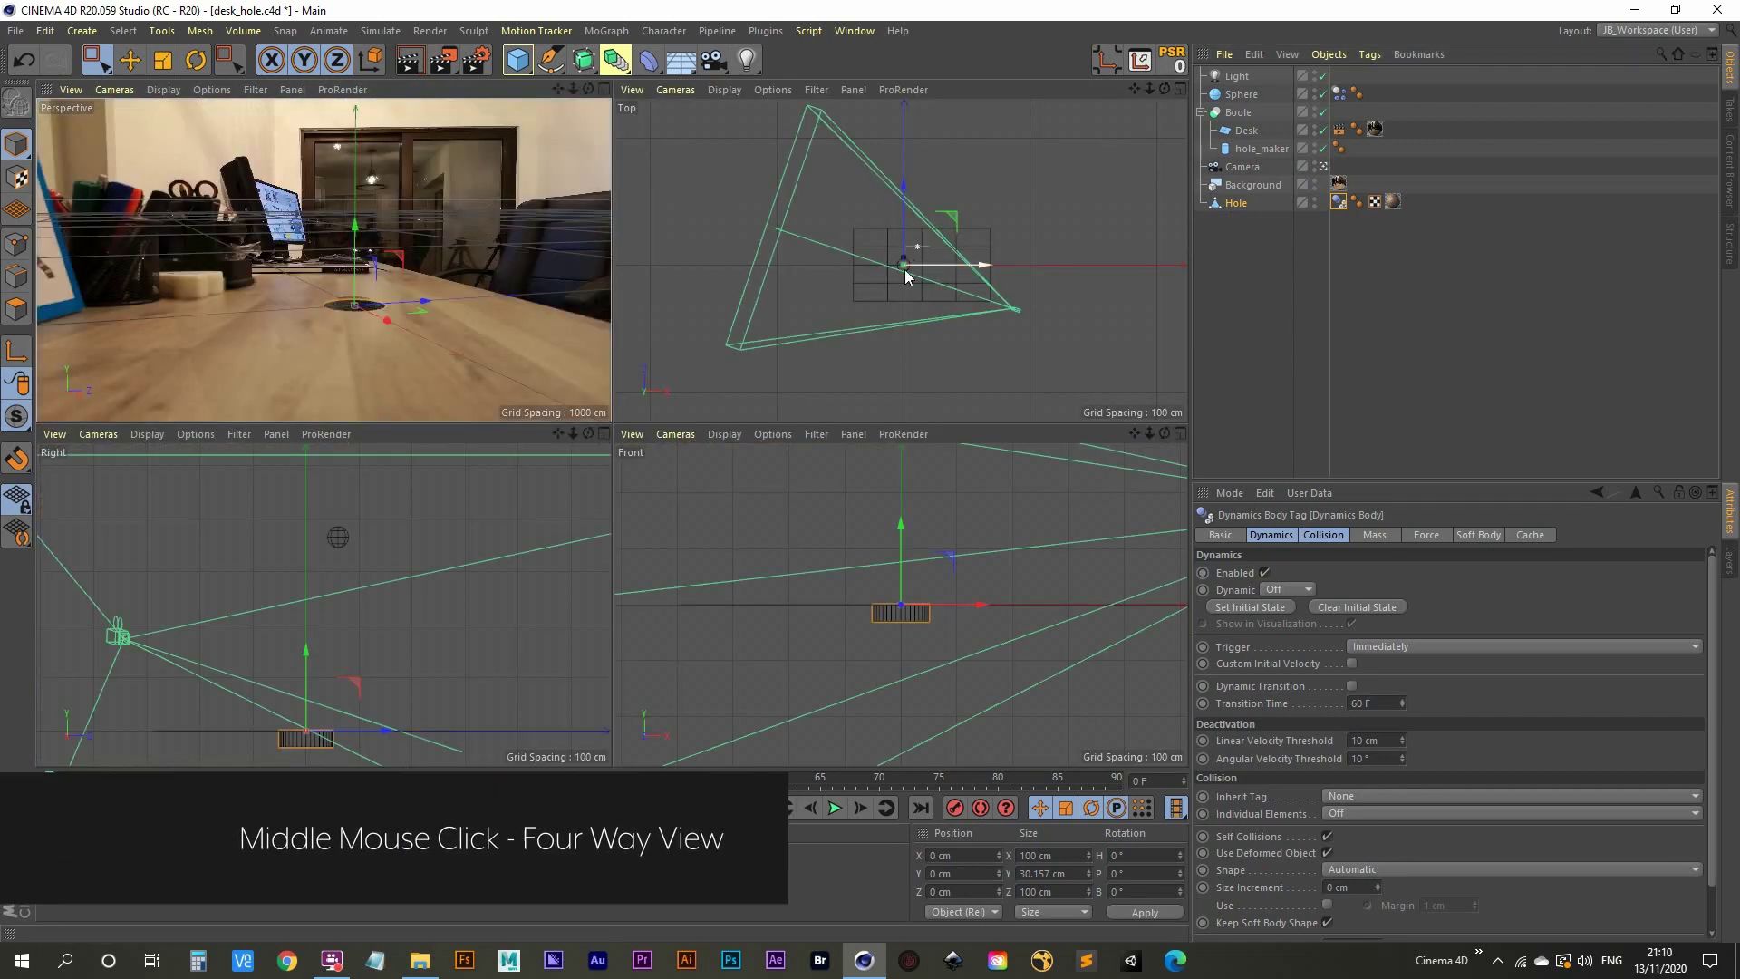
middle_click(775, 275)
scroll(611, 465, up, 10)
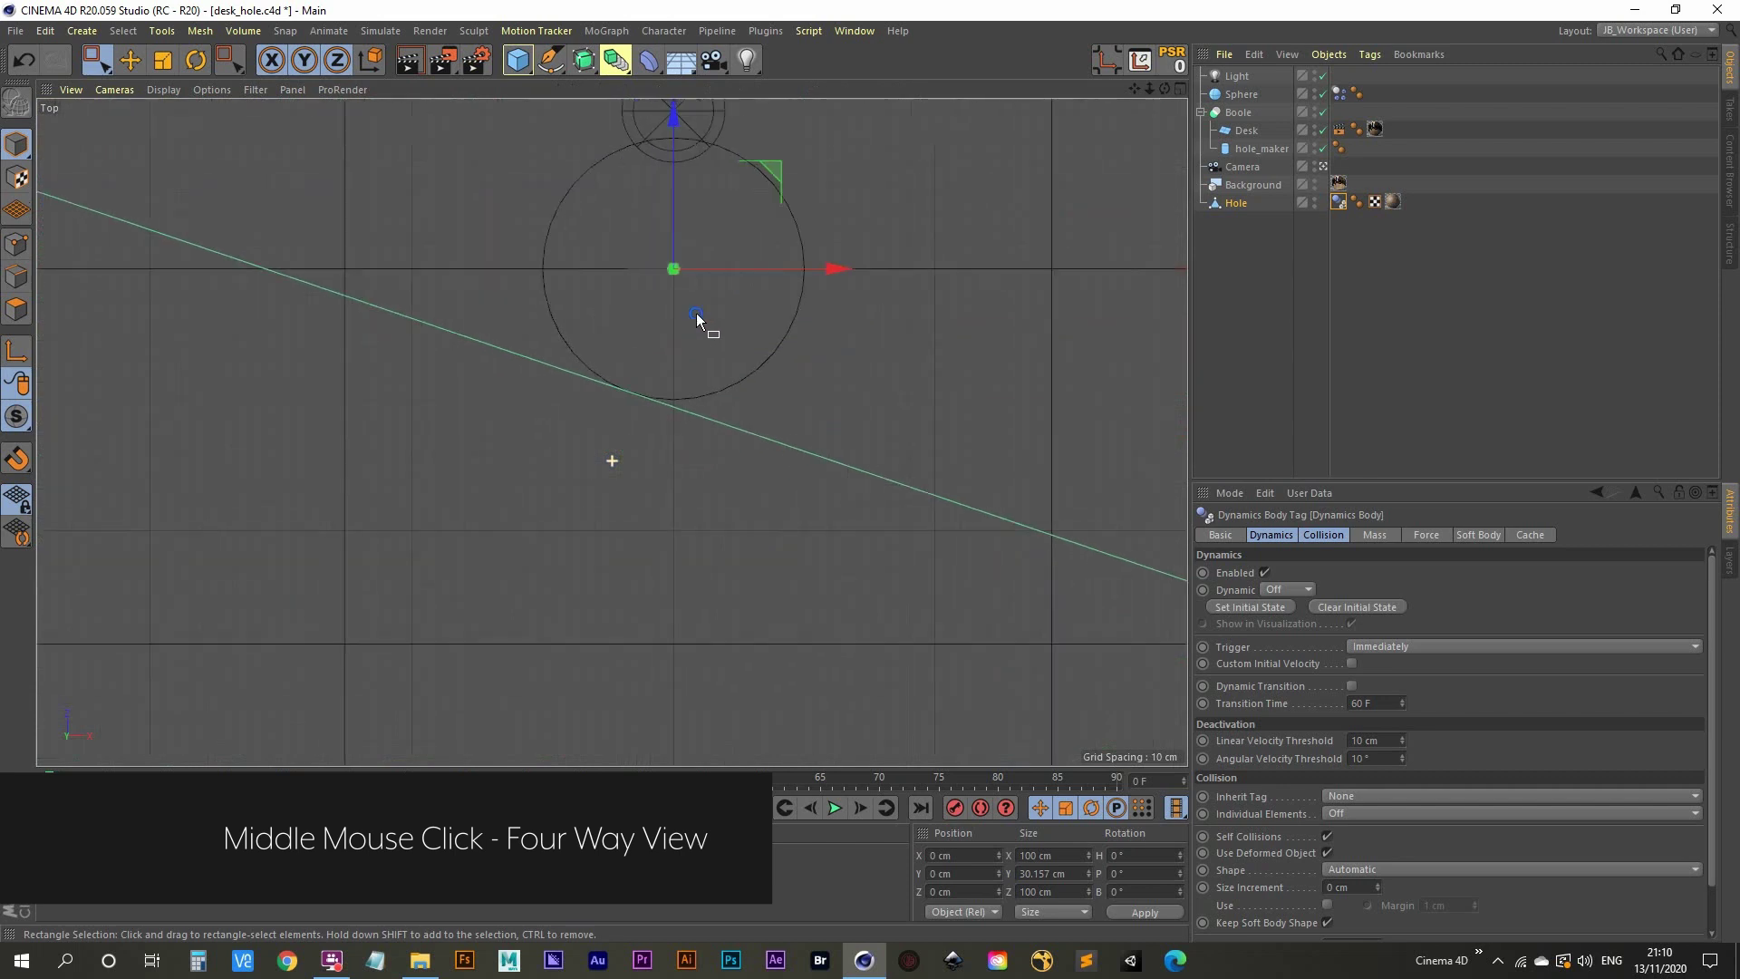
click(1240, 93)
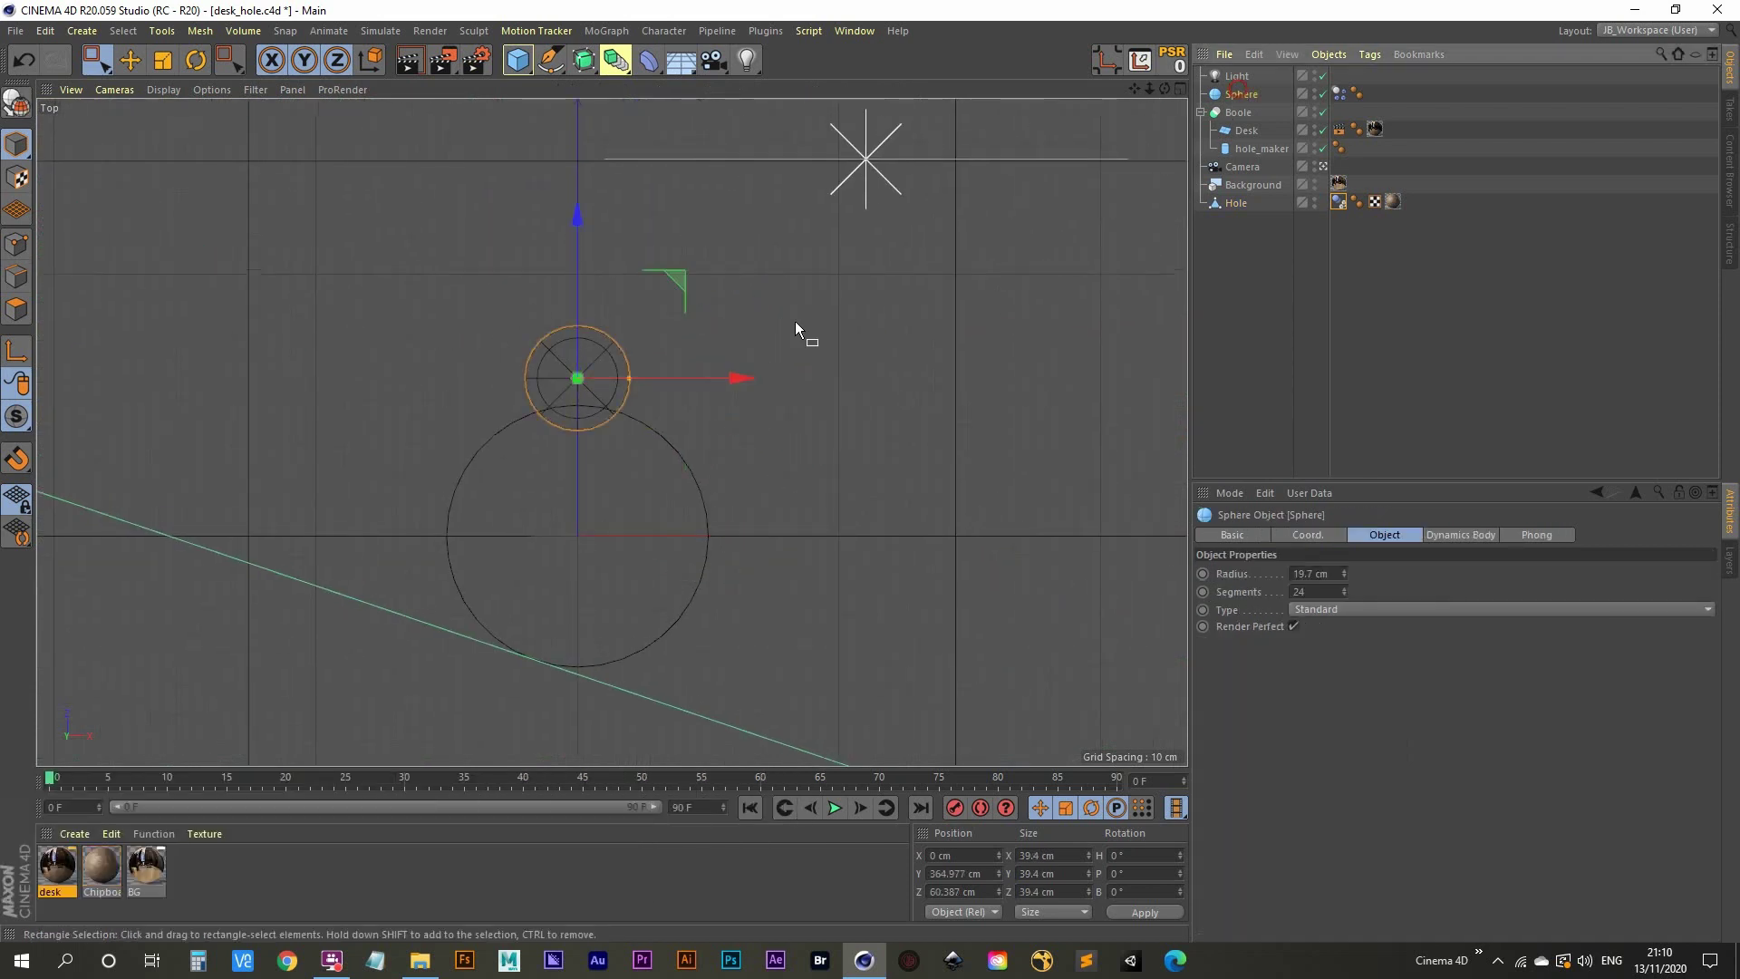
drag(571, 220, 567, 267)
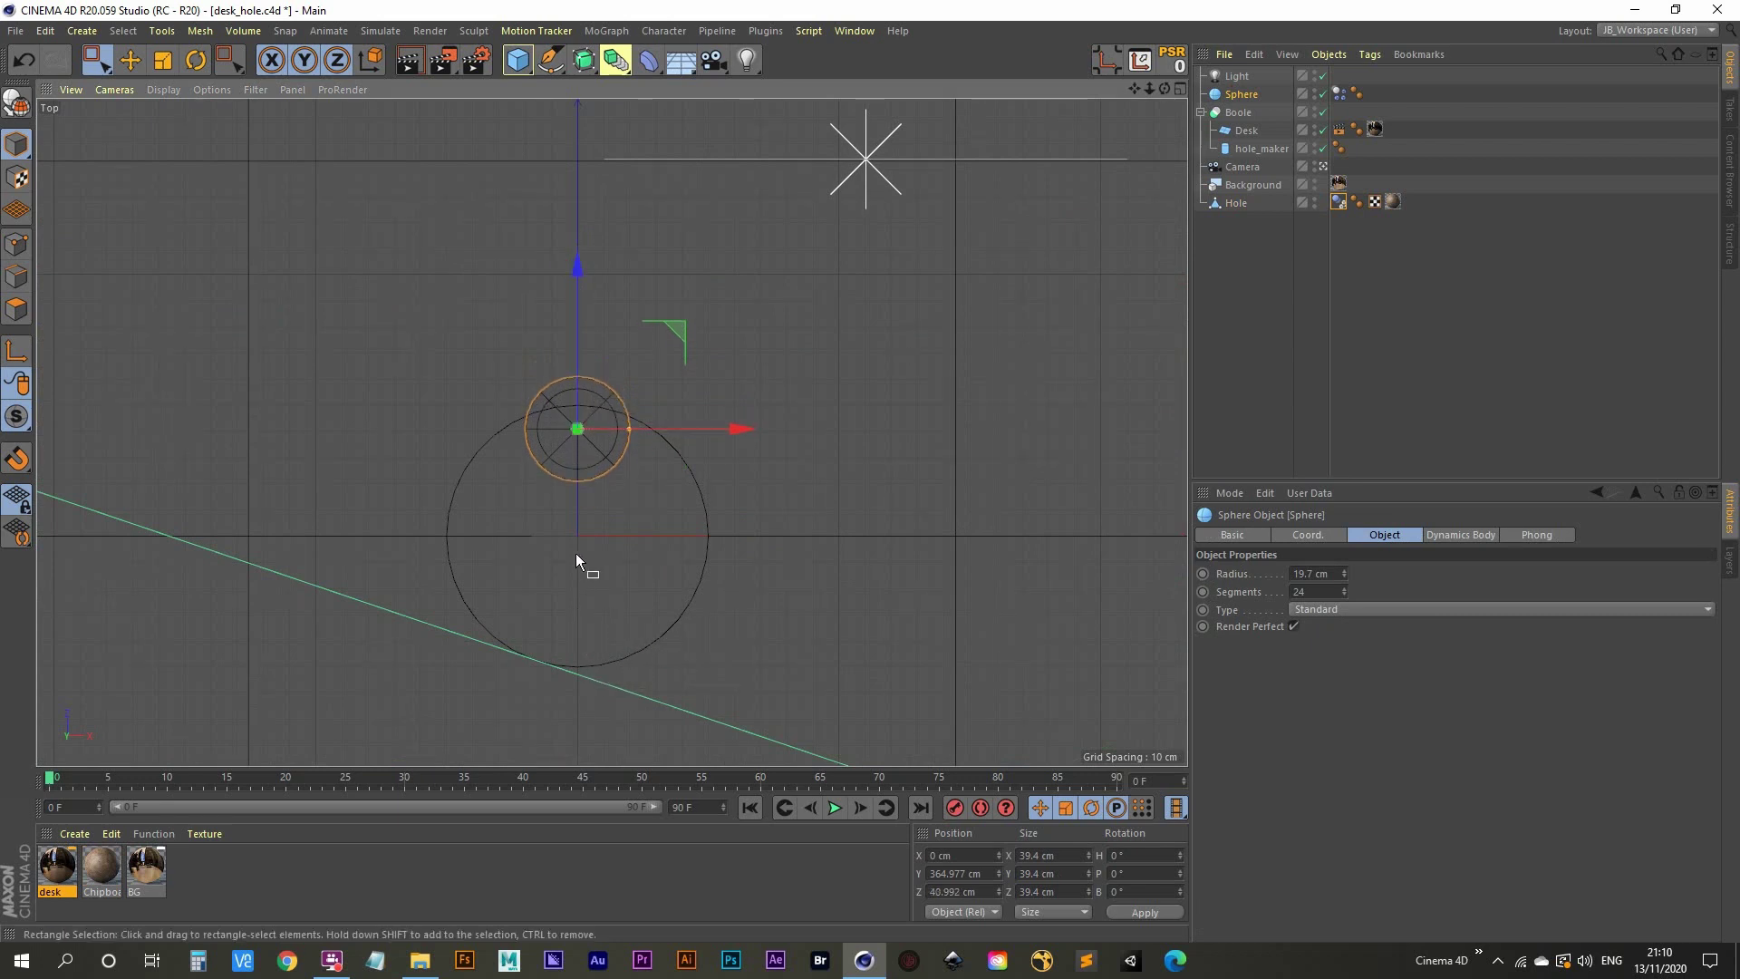
Play the dynamics simulation in the maximised Perspective view.
middle_click(598, 512)
middle_click(368, 274)
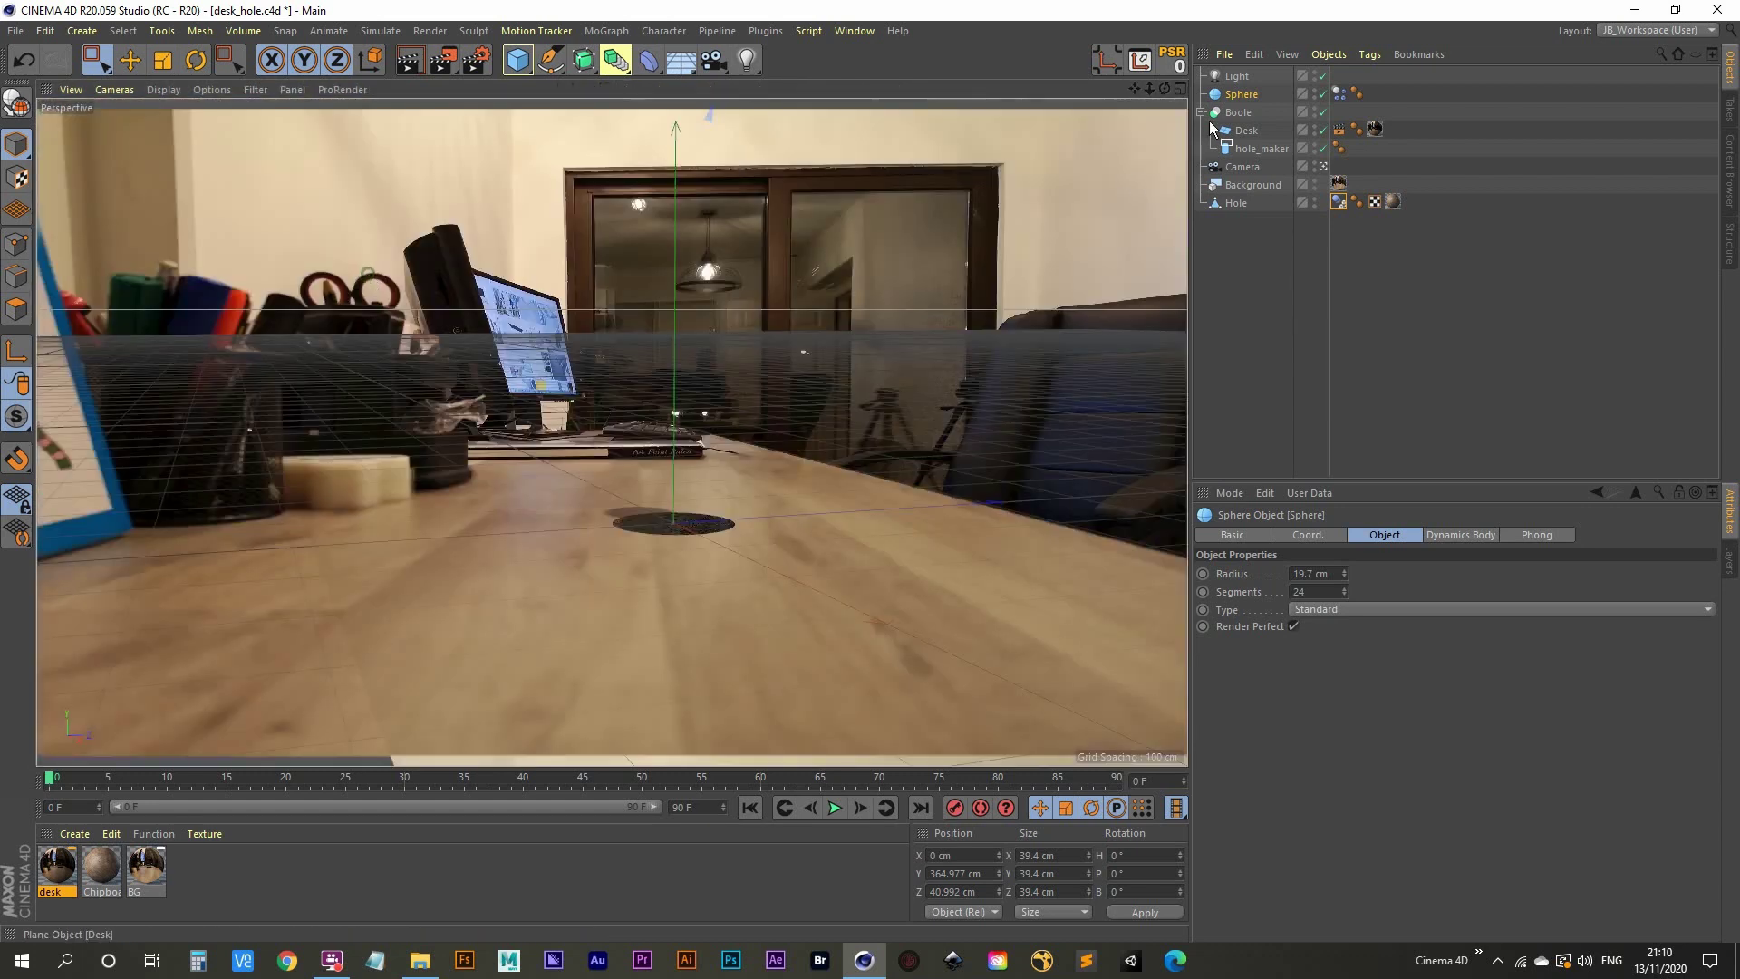
click(832, 808)
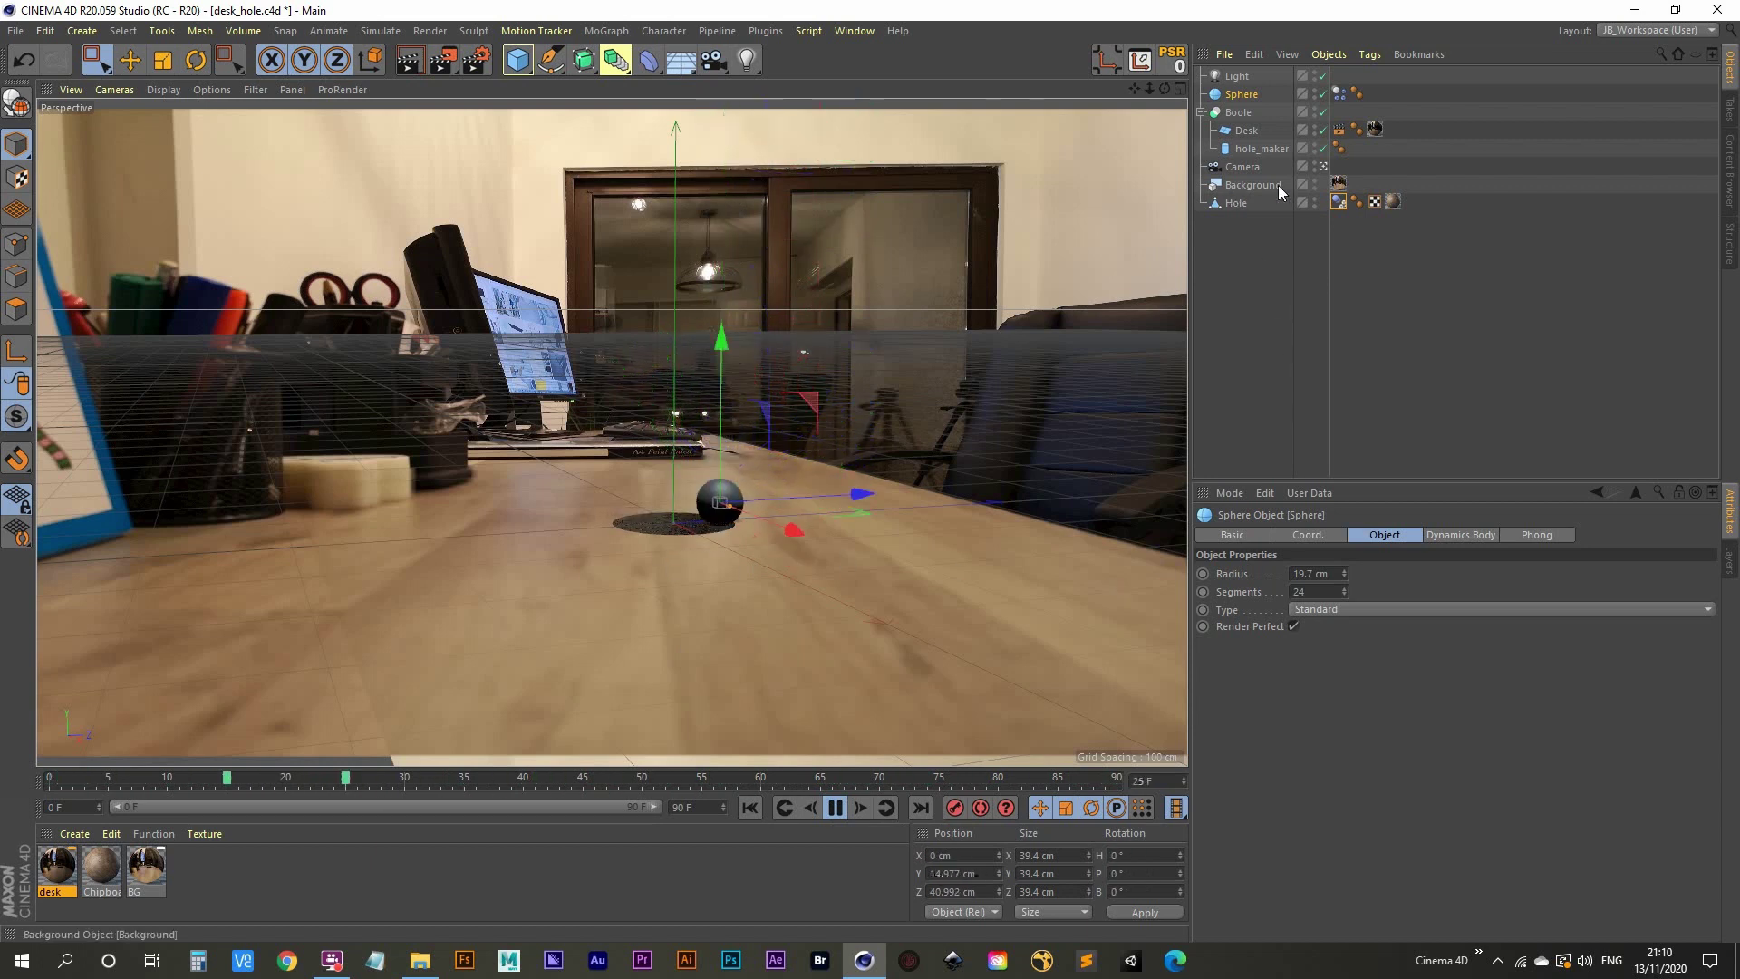
Set the Hole's Dynamics Body collision Shape to Static Mesh.
click(1340, 203)
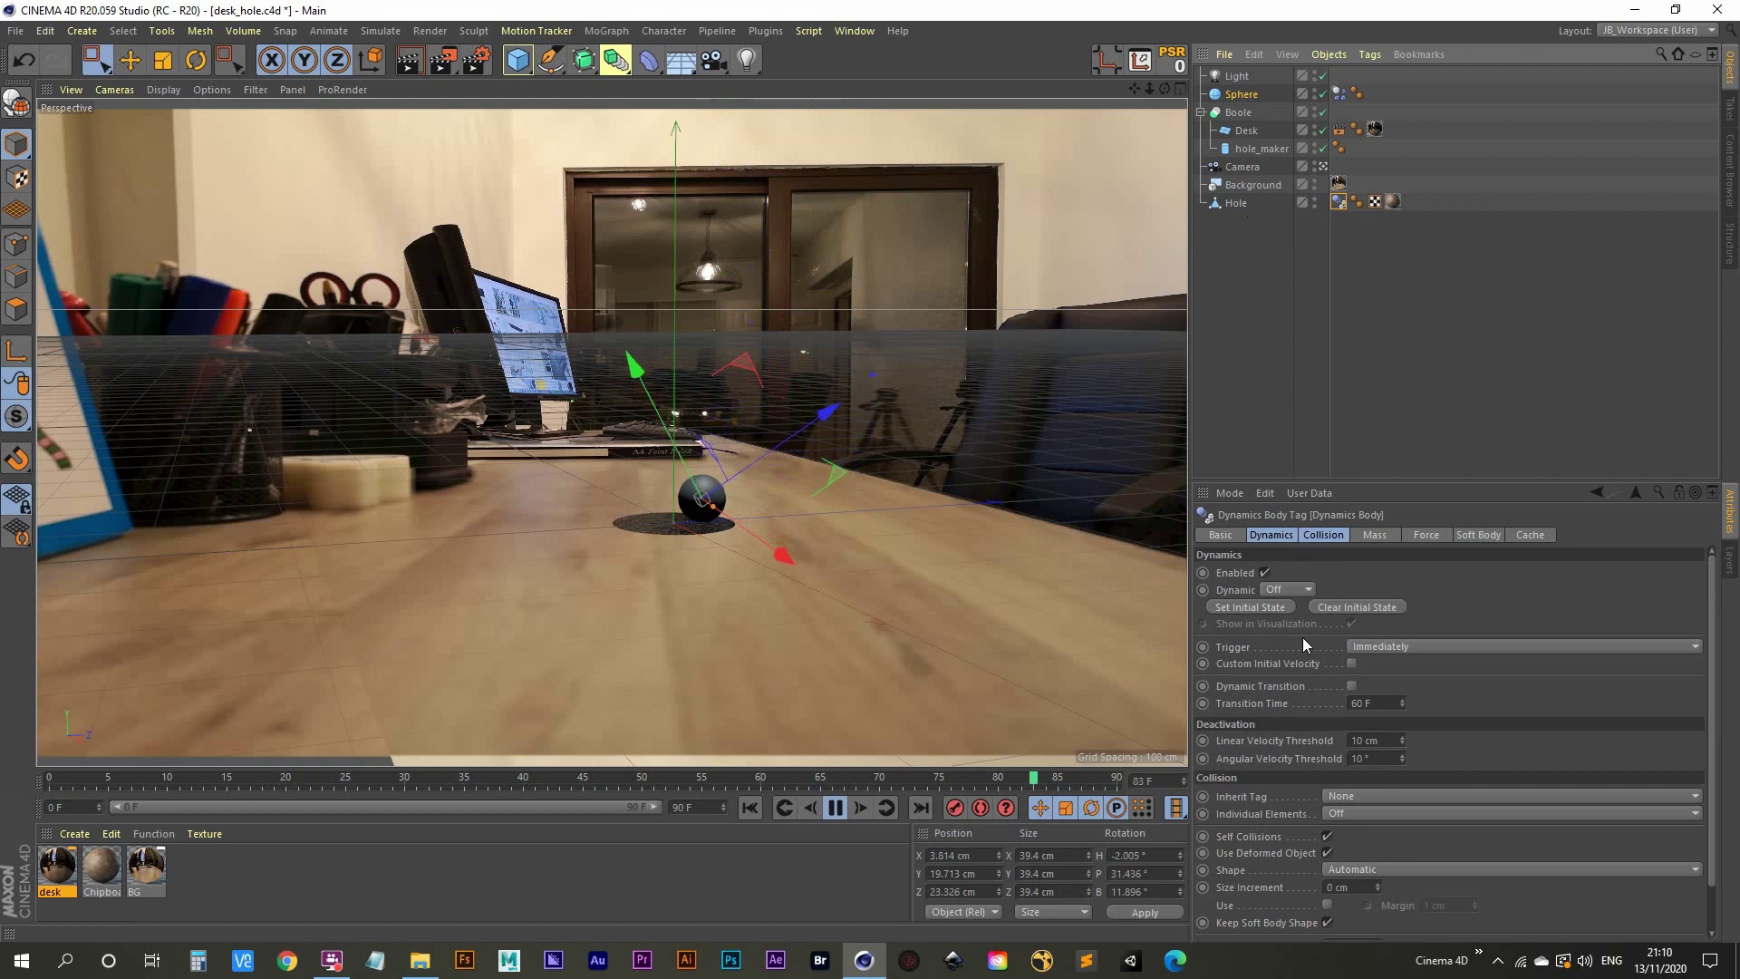
click(1316, 535)
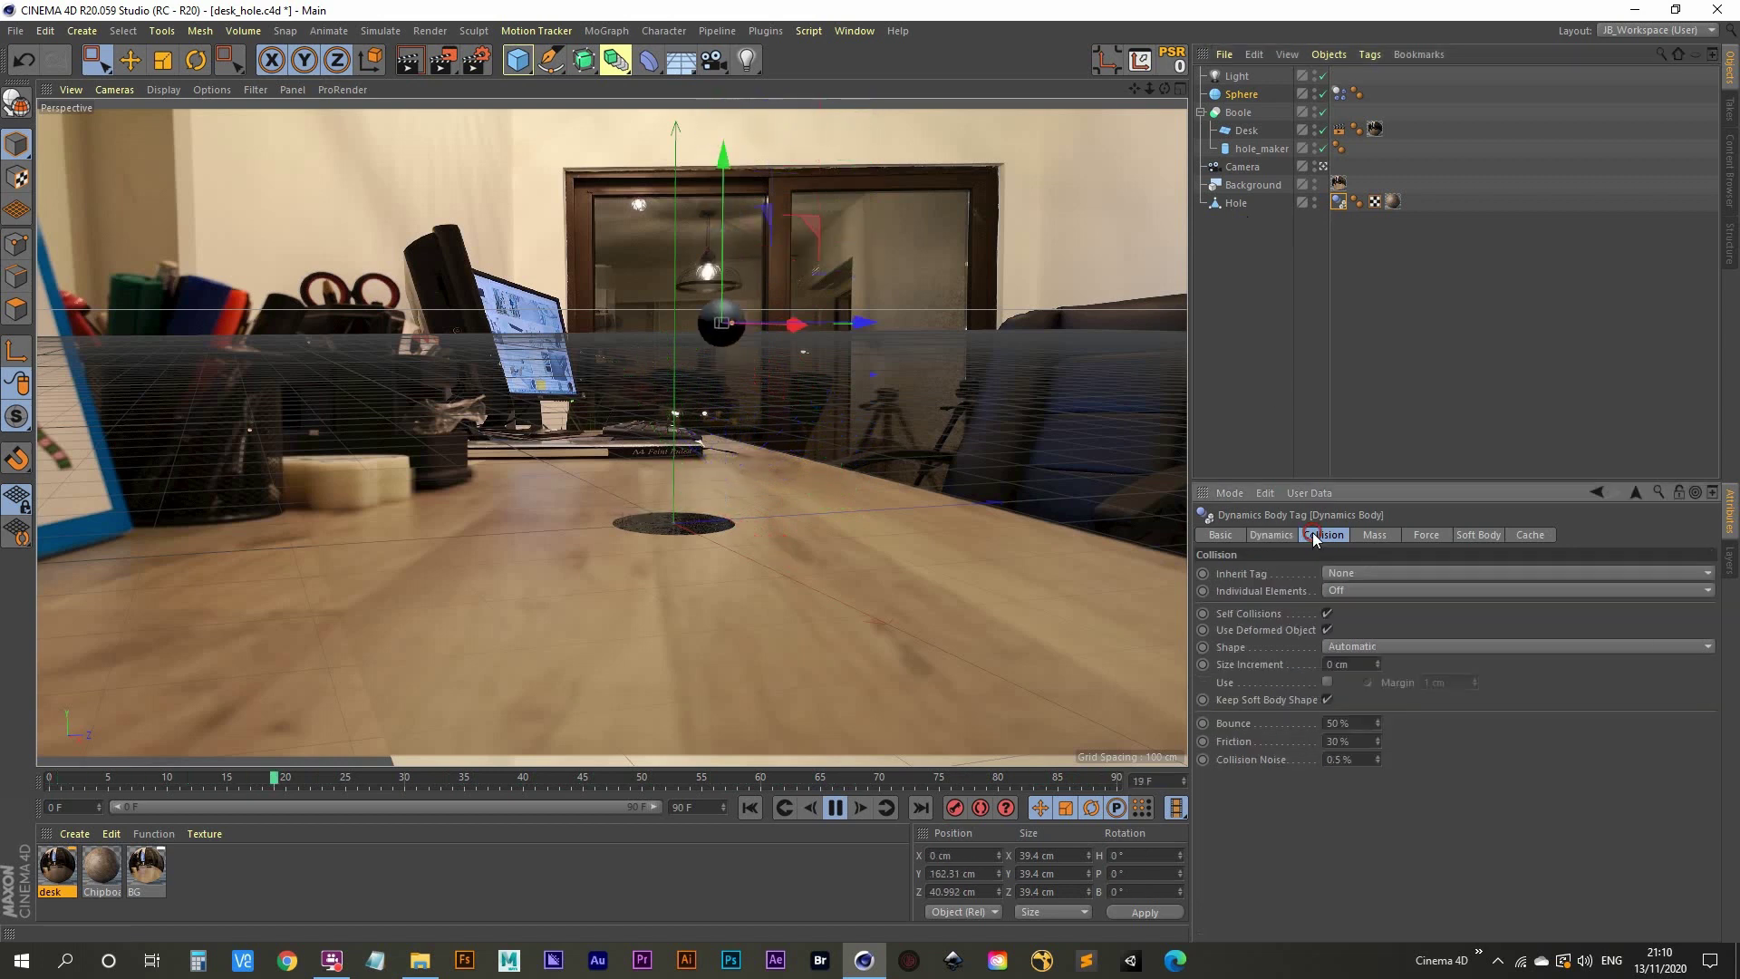
click(1366, 647)
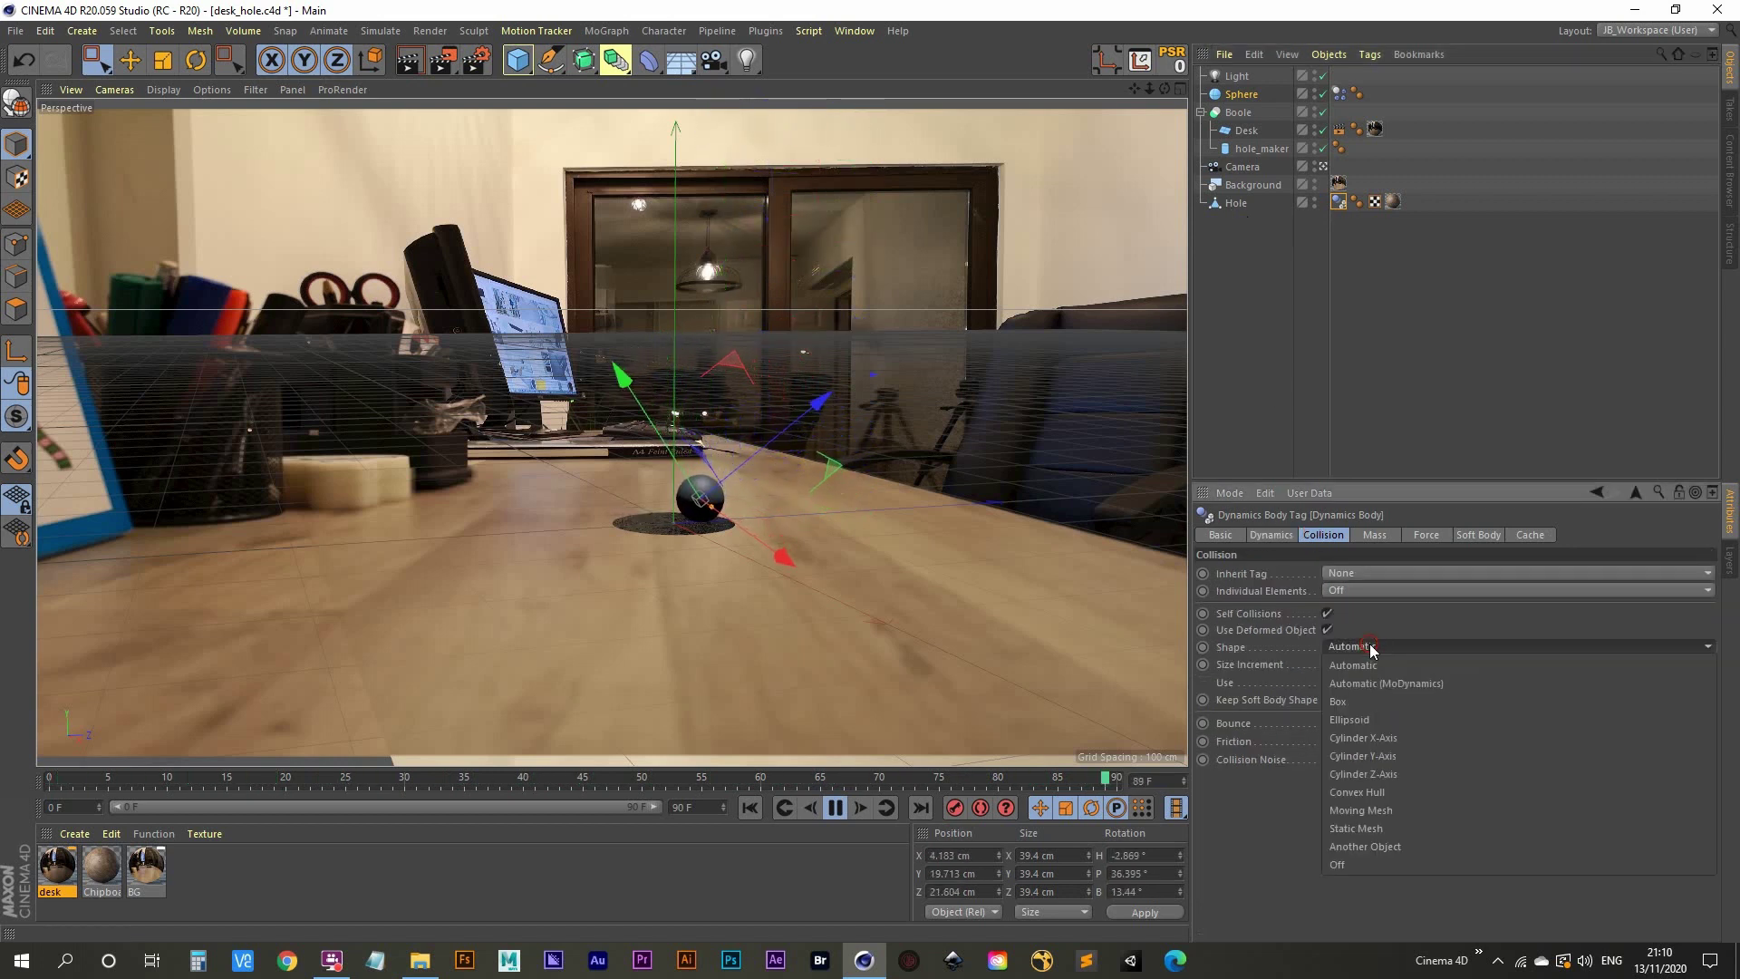
click(1383, 827)
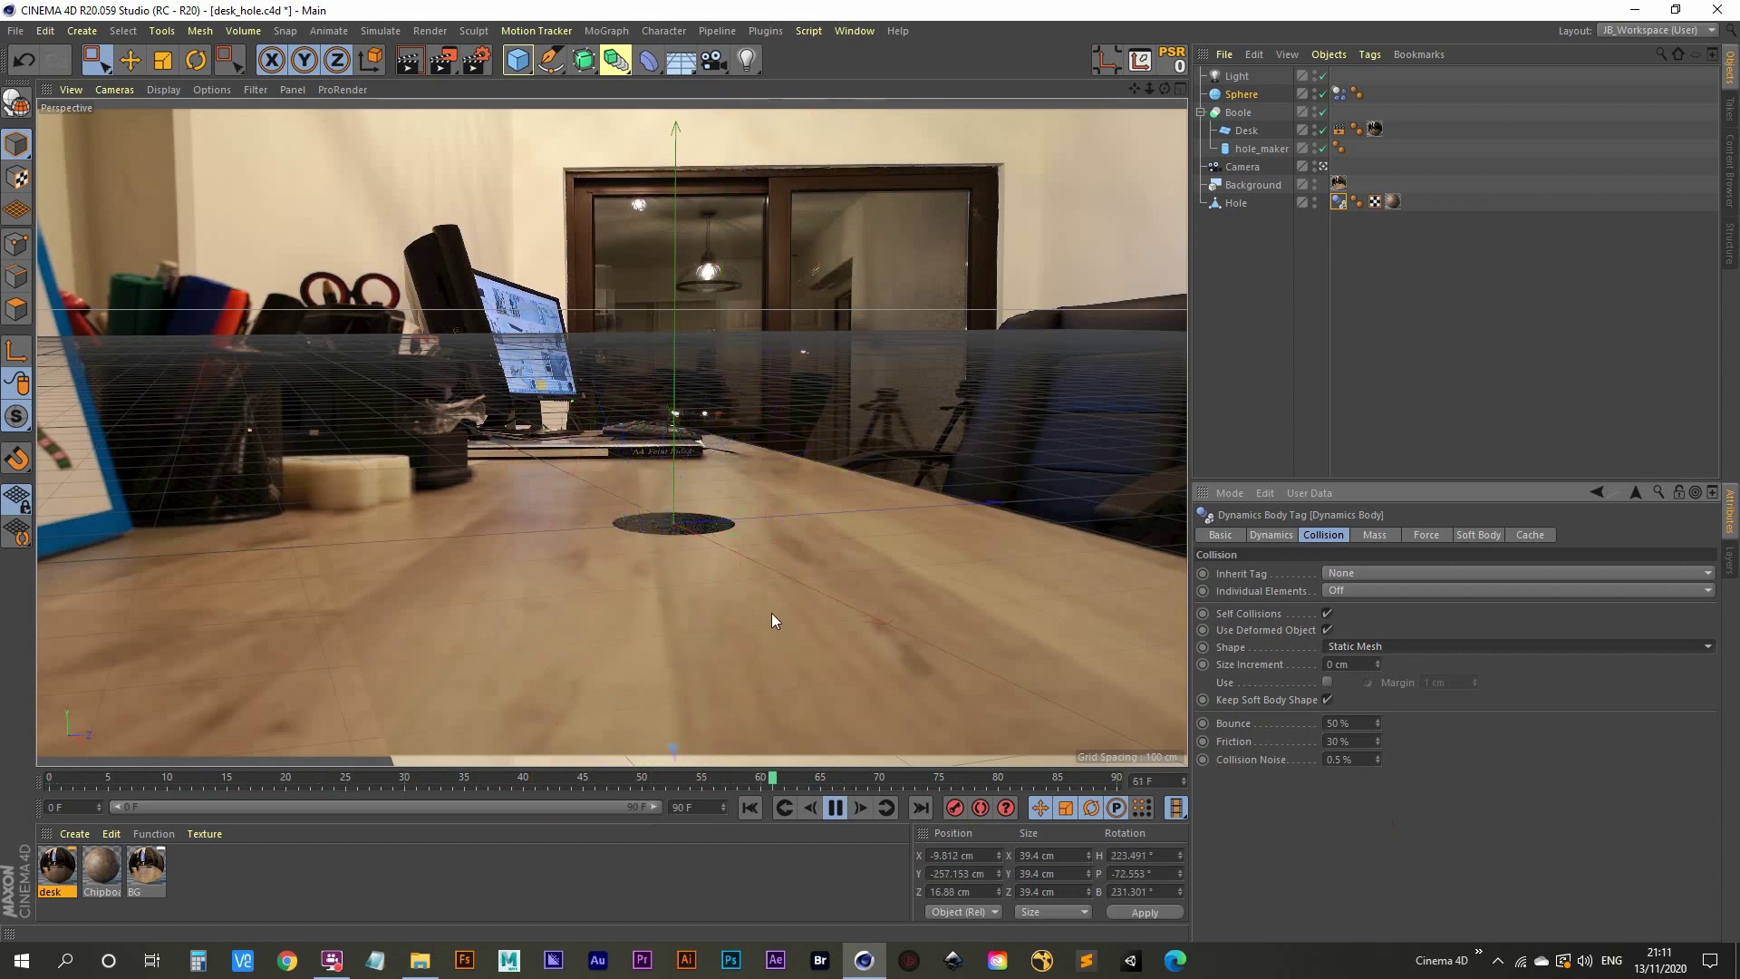
Pause, rewind to the first frame and replay the sphere's fall.
click(835, 809)
click(752, 808)
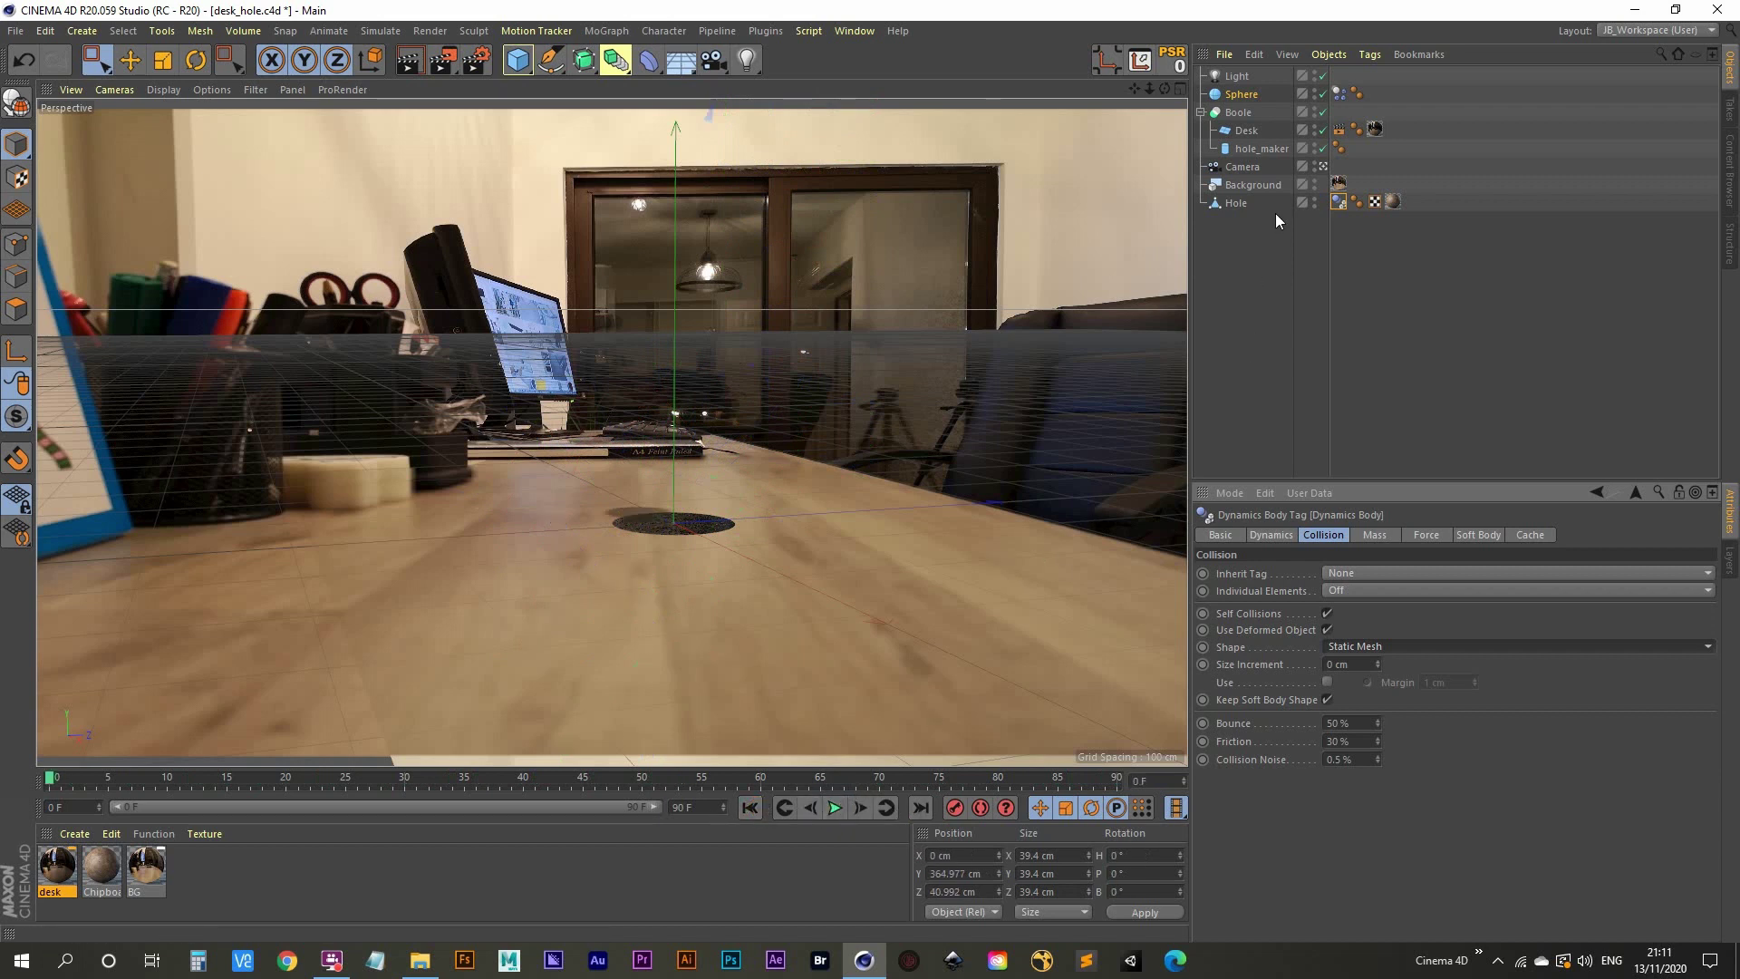
click(834, 807)
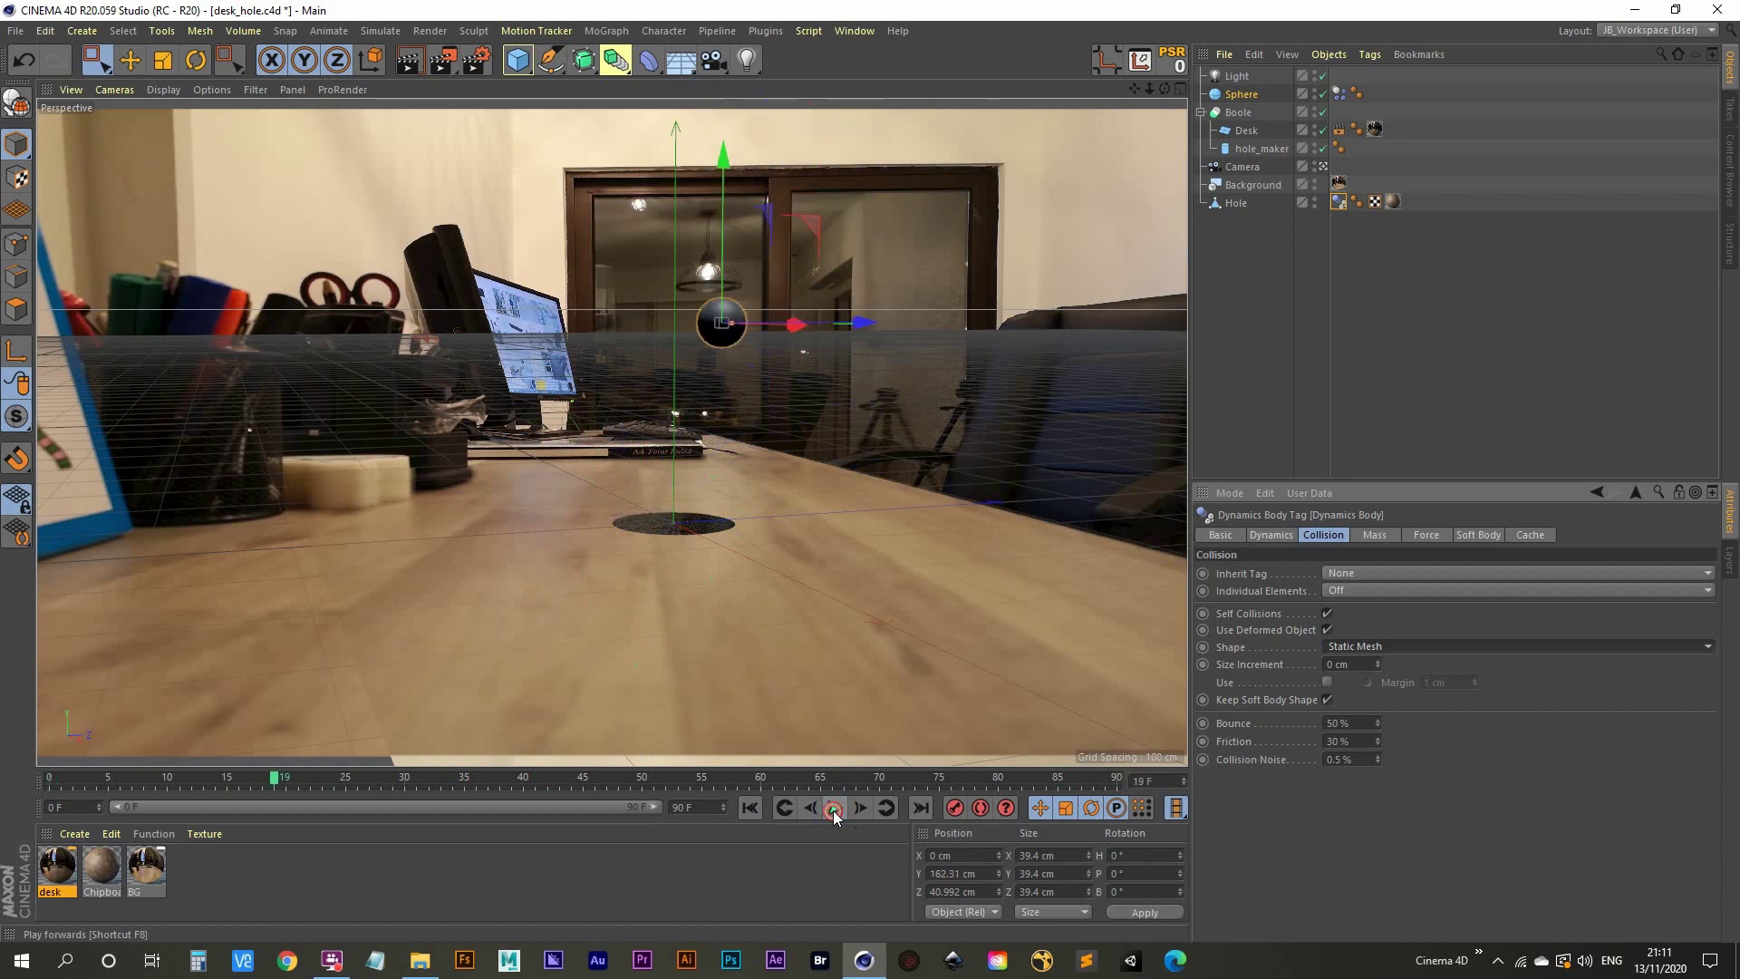
click(1242, 278)
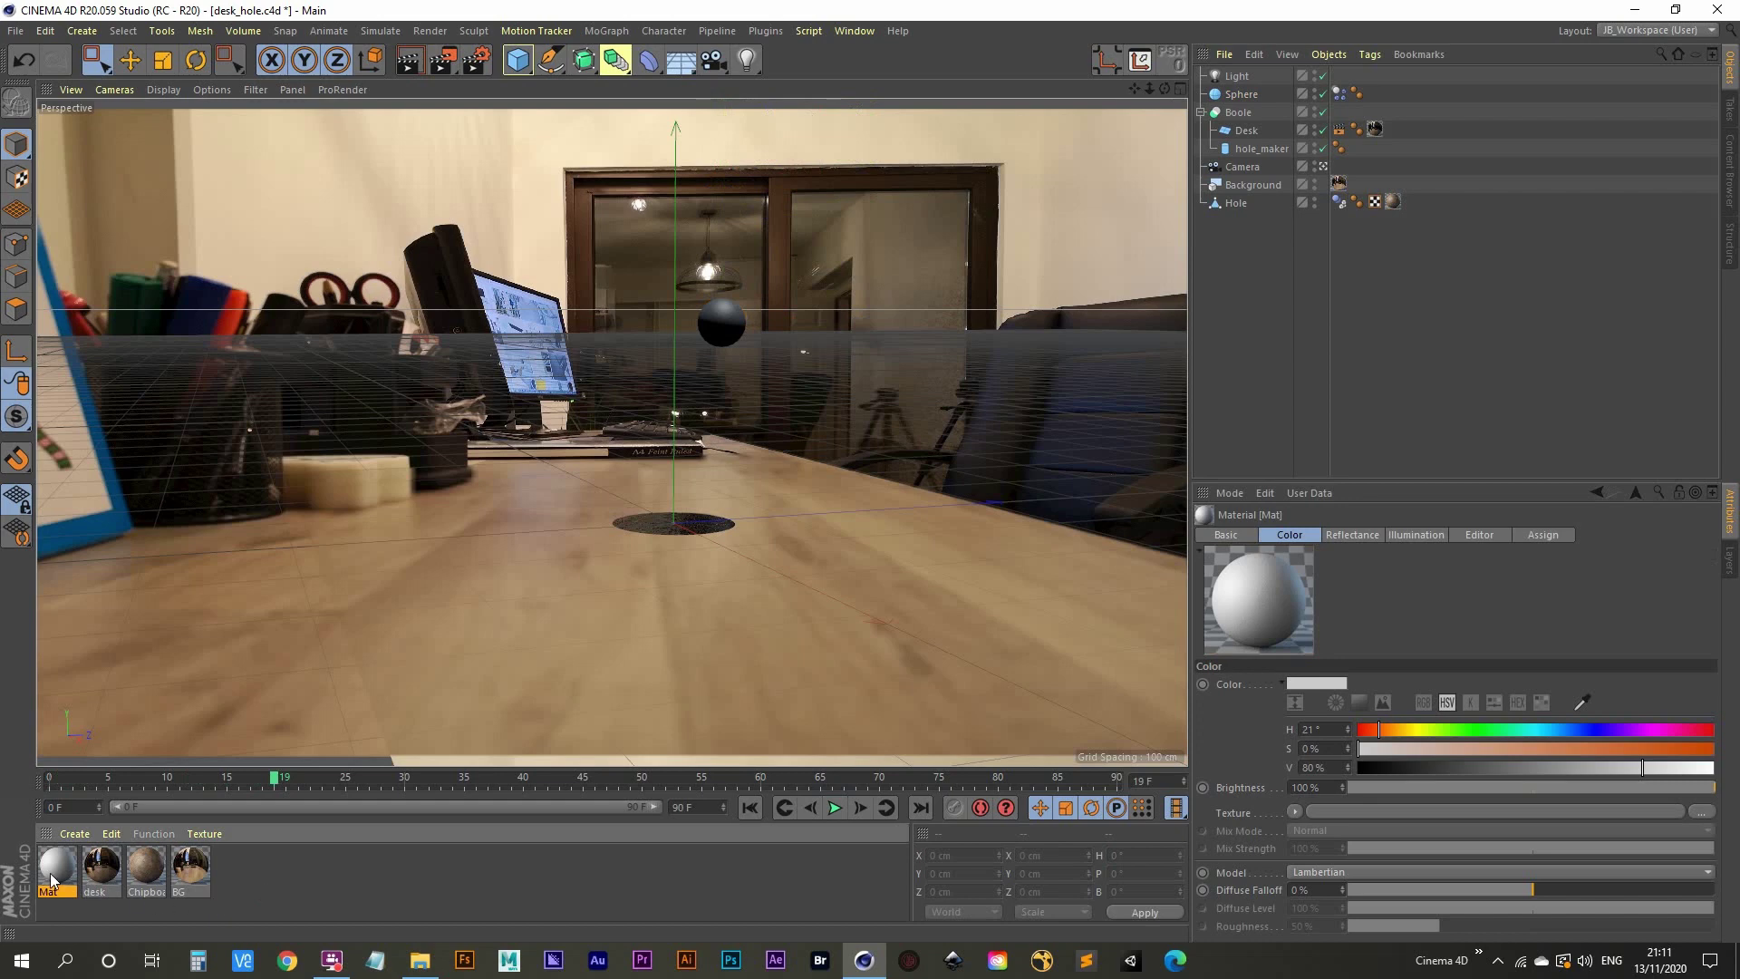
Brighten the Mat colour to 92% and turn off its Default Specular layer.
double_click(51, 873)
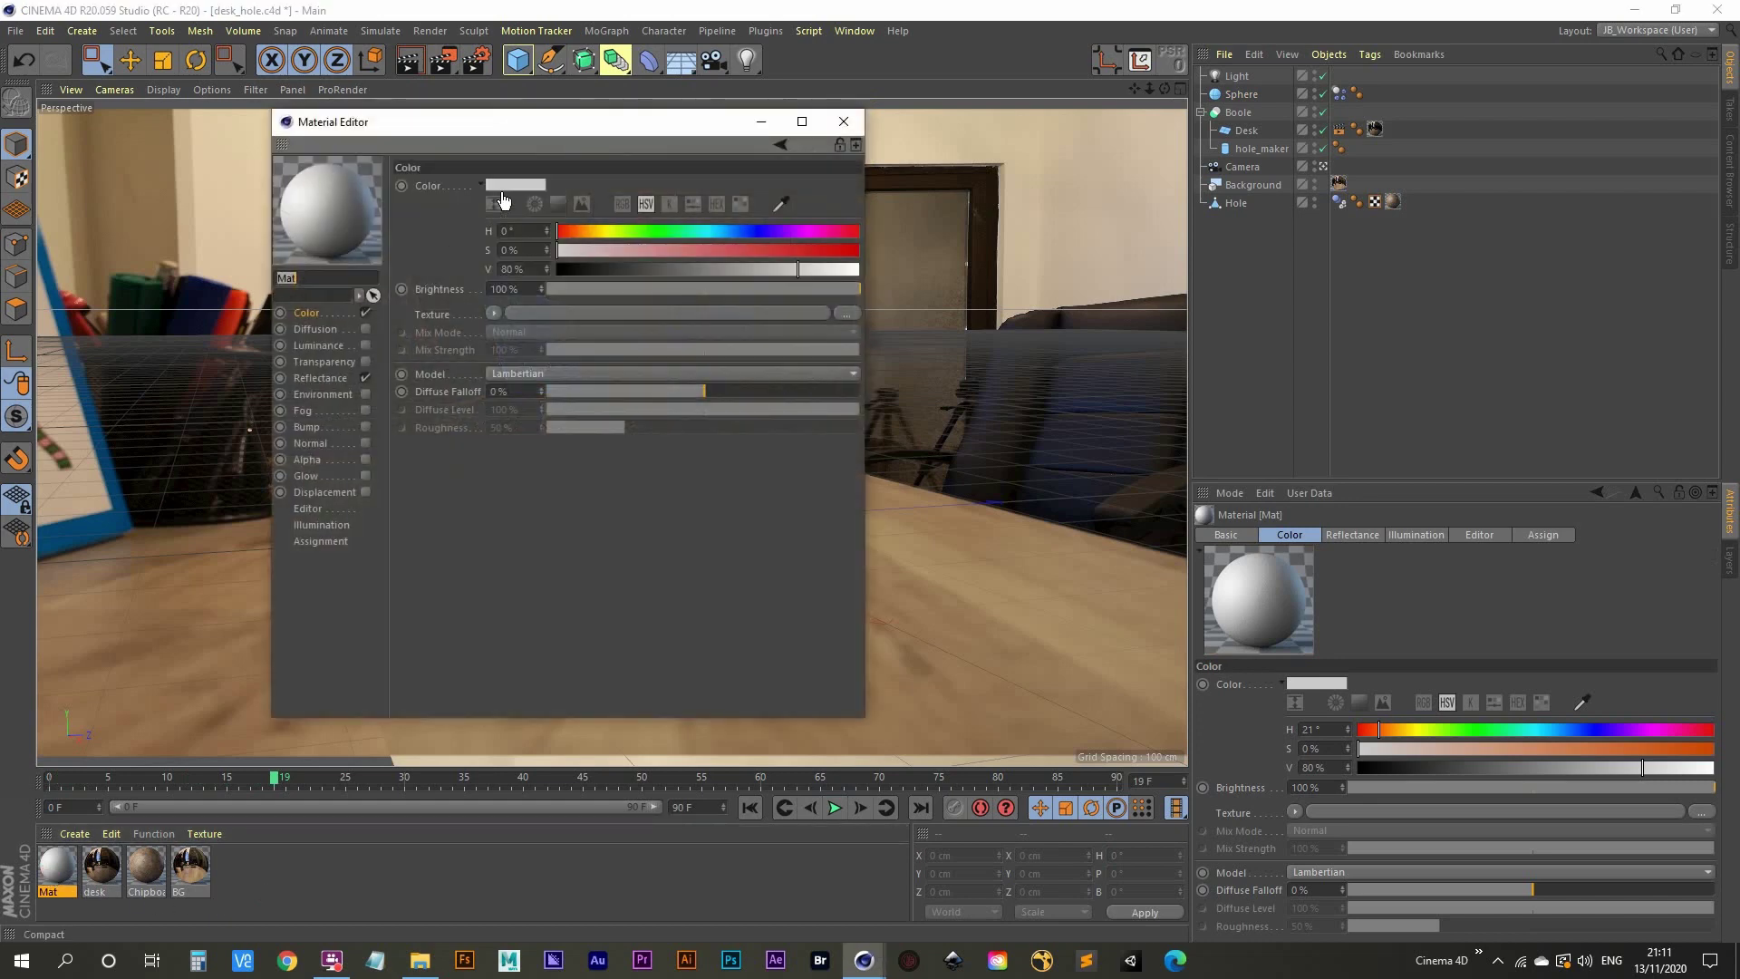
drag(557, 122, 1177, 156)
drag(1430, 299, 1454, 301)
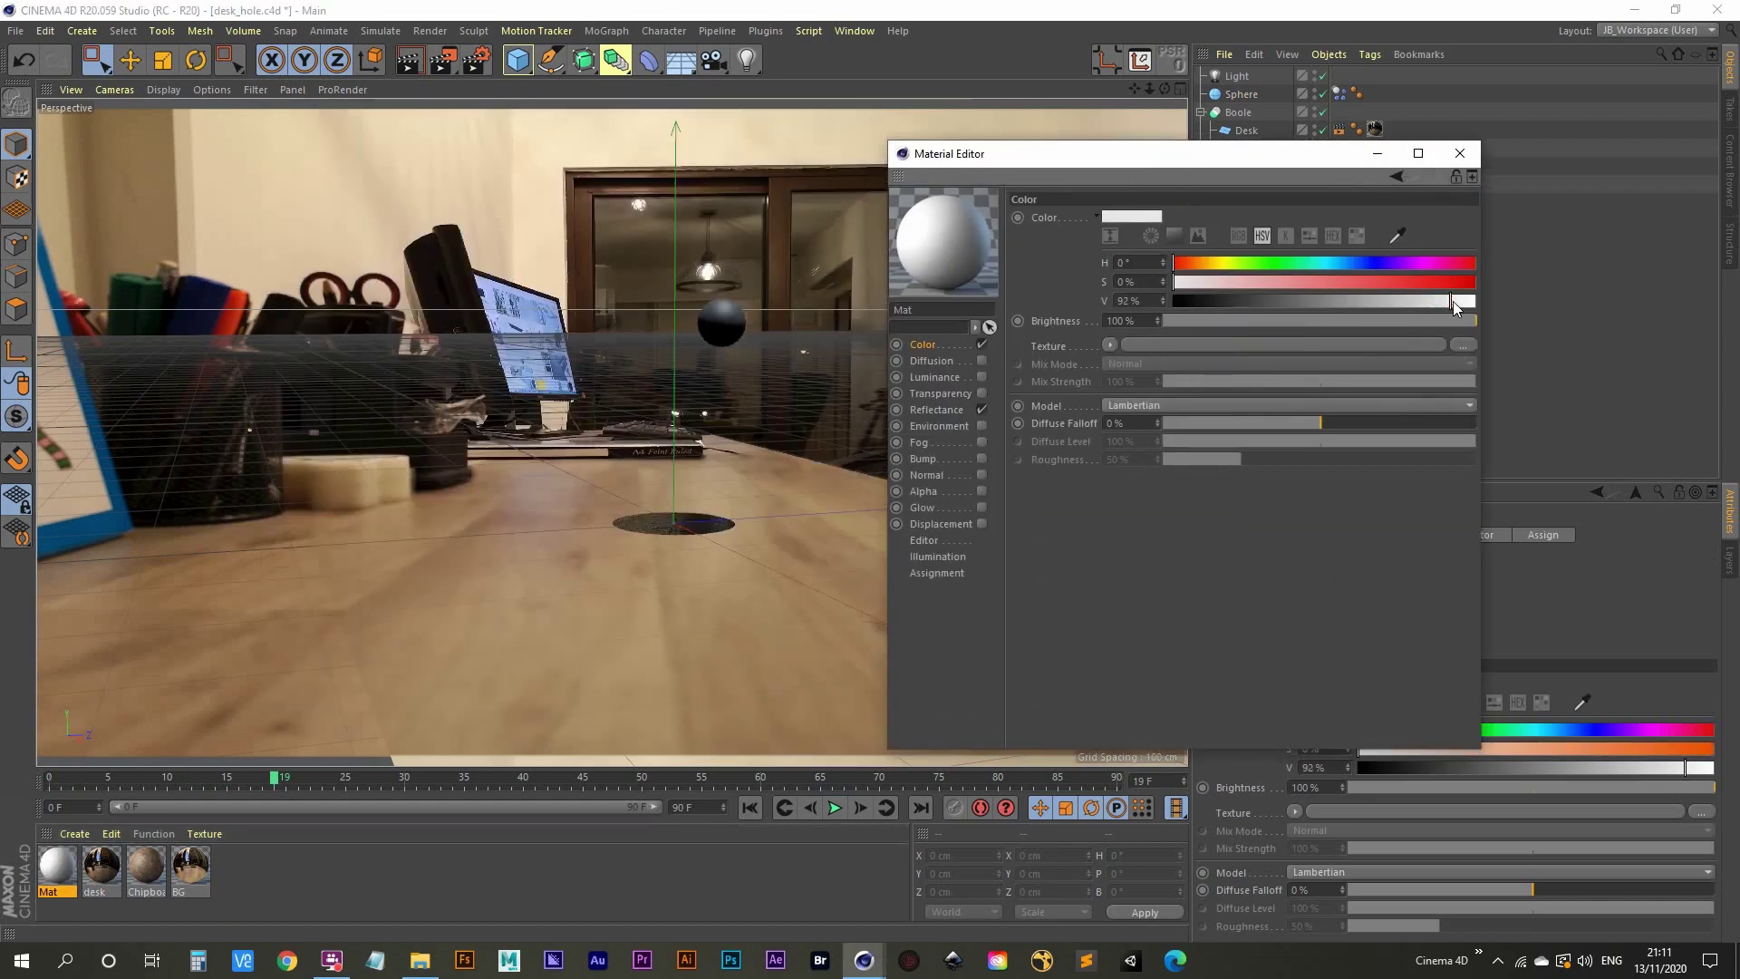
click(948, 415)
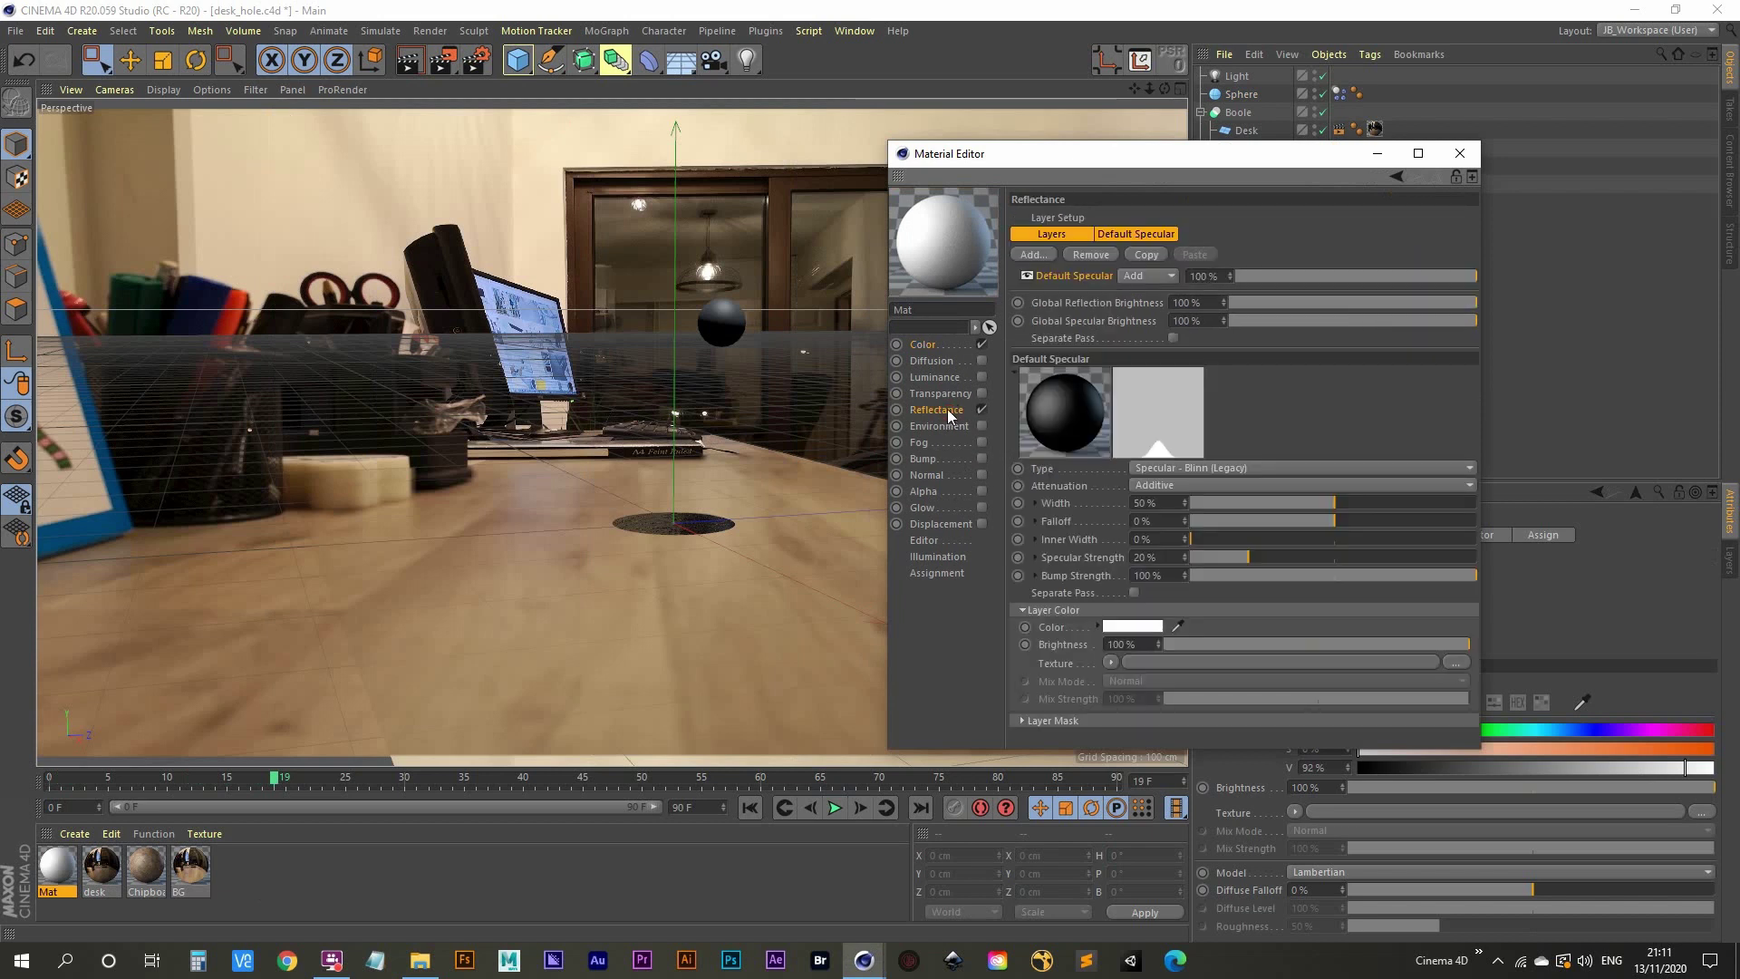
click(1029, 276)
Add an Additive Beckmann reflection layer: 48% strength, 15% roughness, 2% specular.
click(1041, 257)
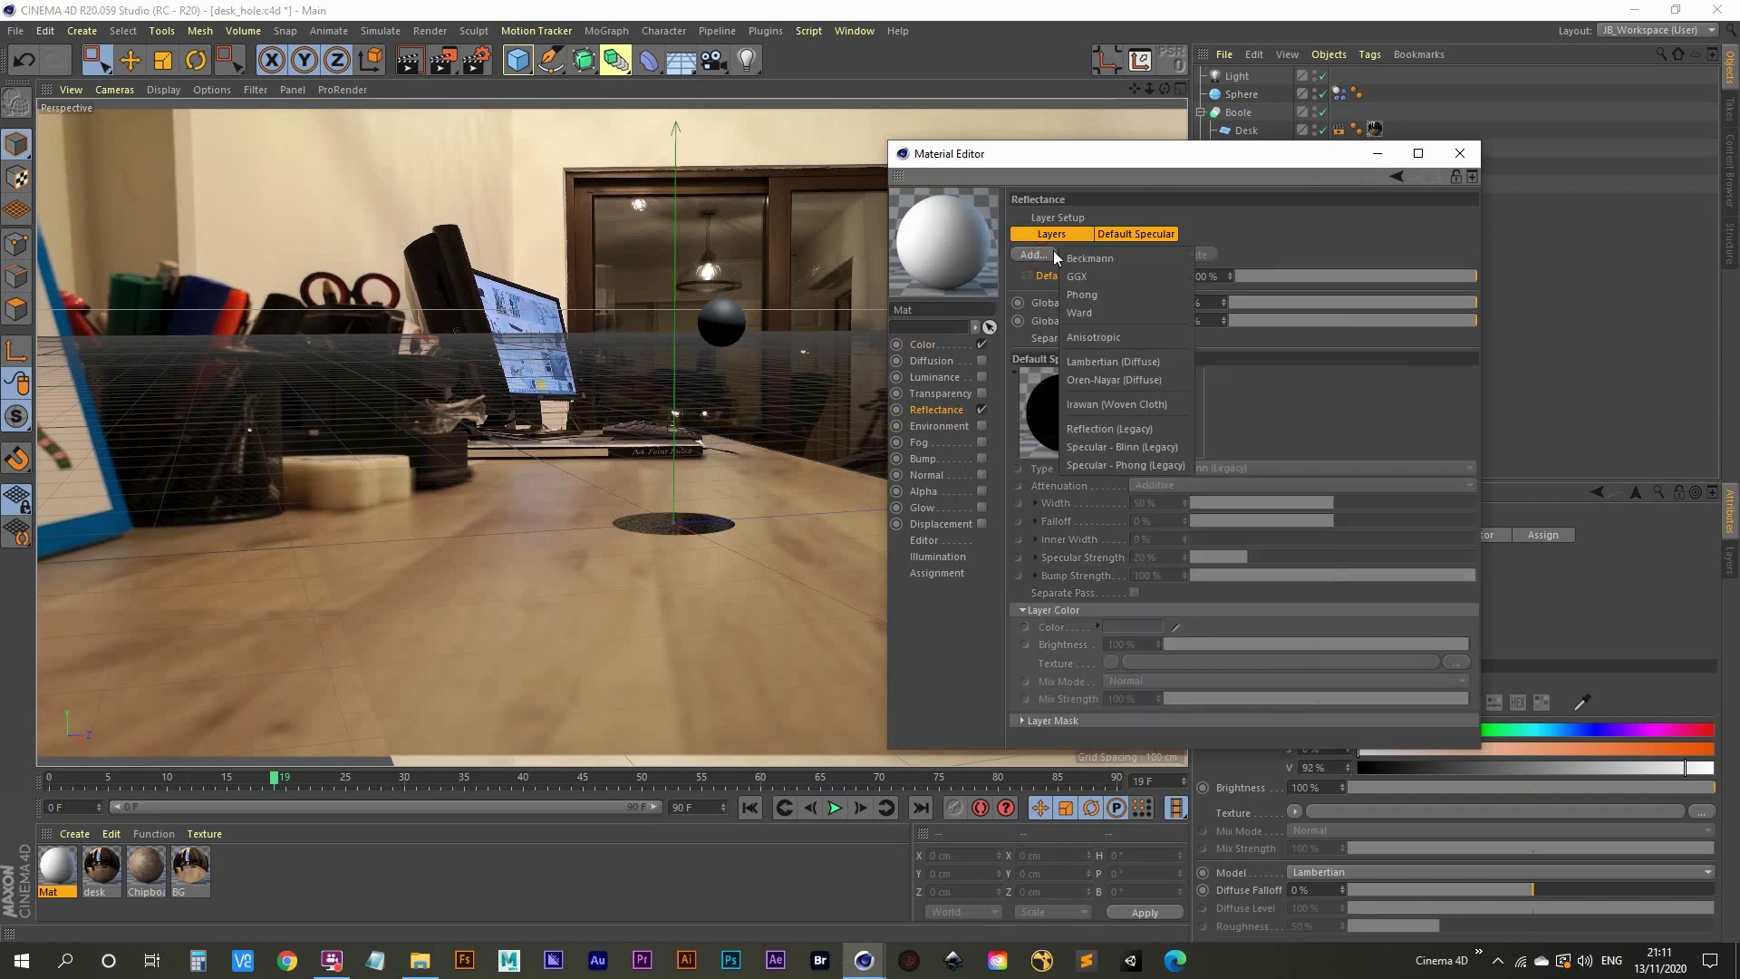
click(1111, 255)
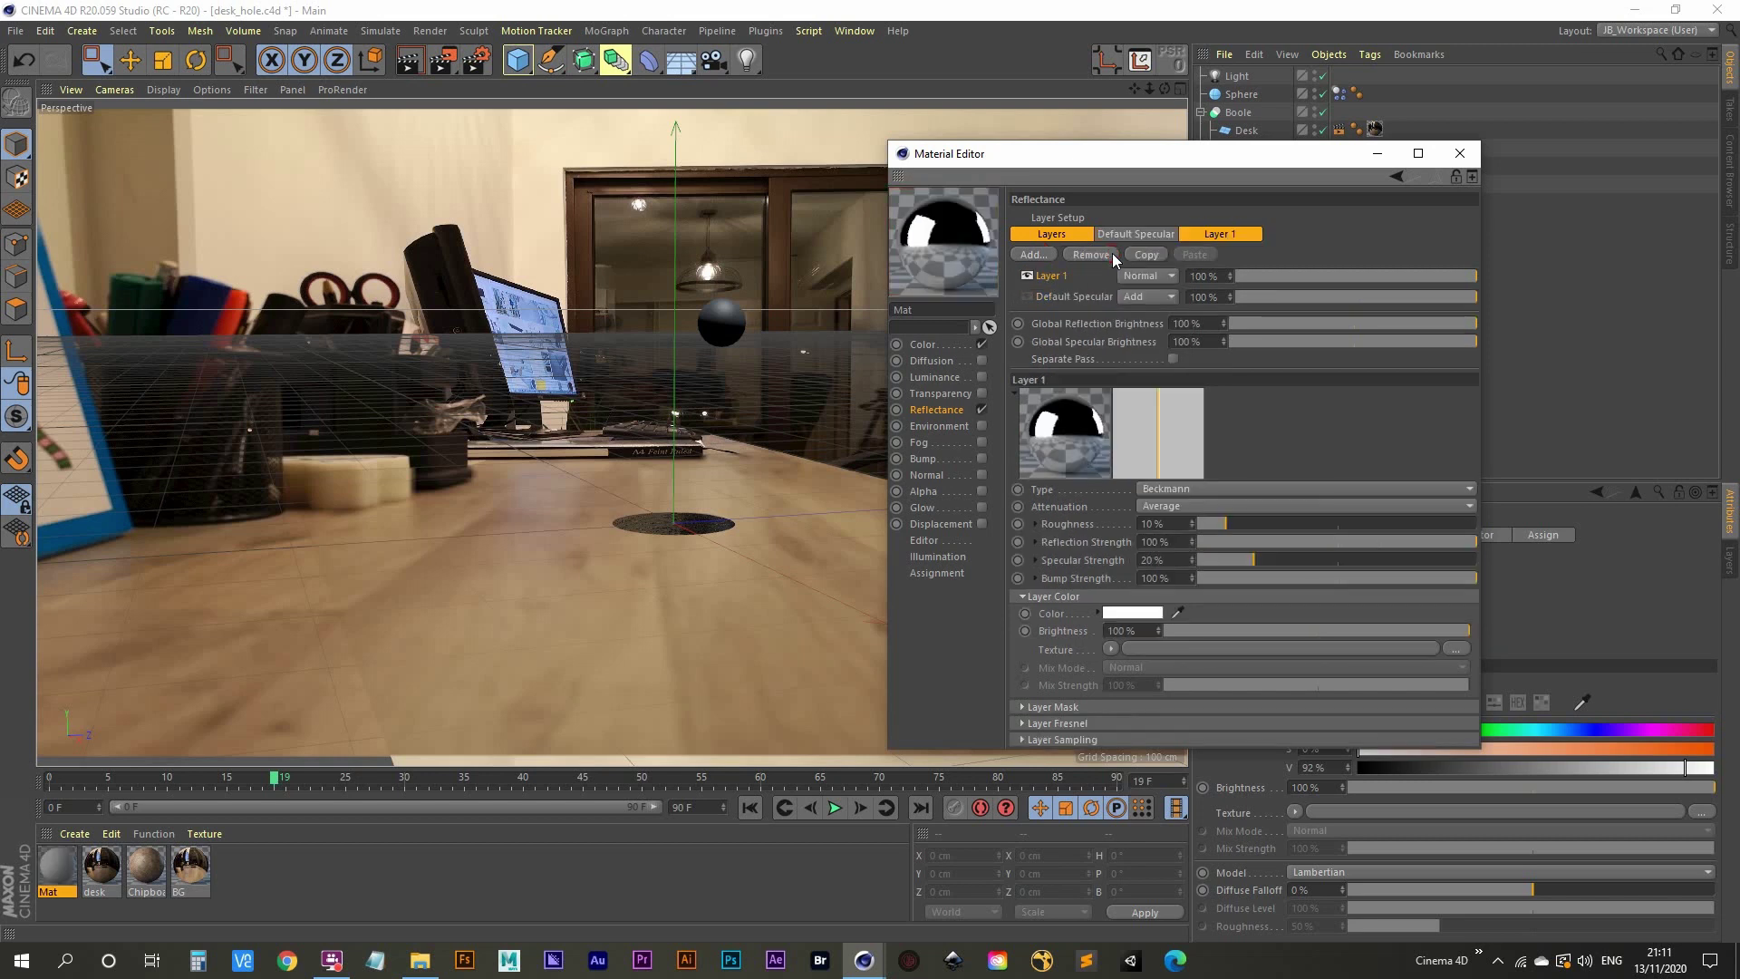
click(1244, 503)
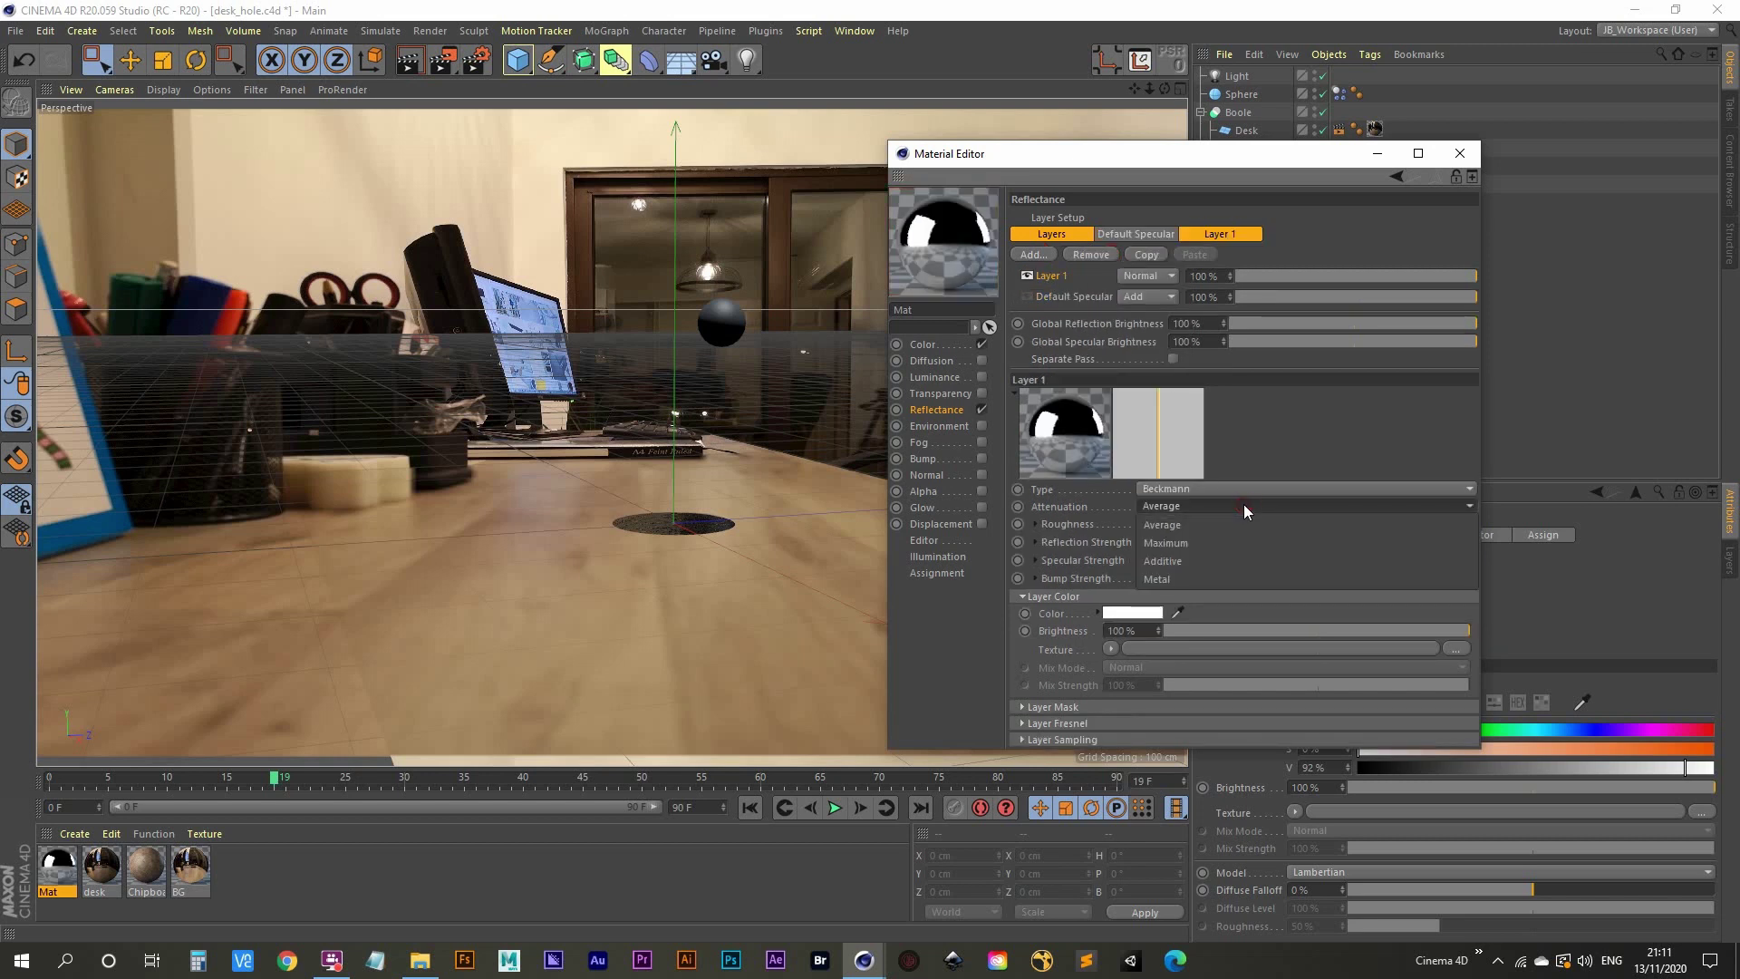
click(1222, 562)
click(1351, 542)
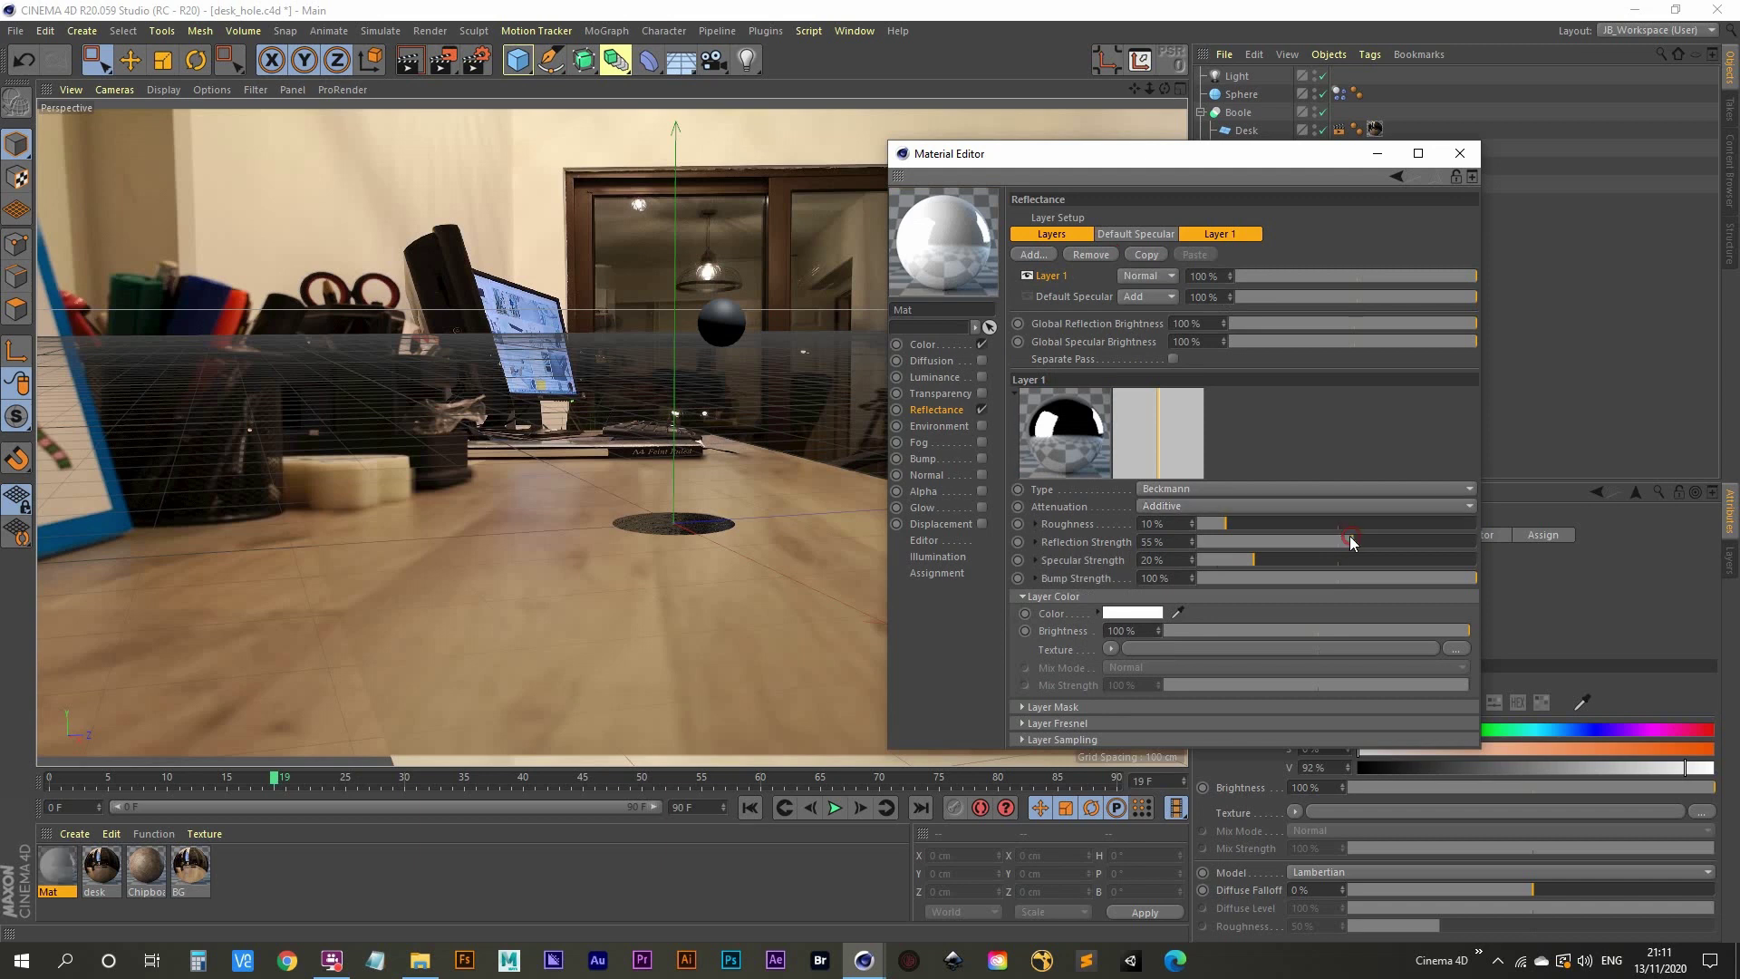
drag(1350, 542, 1334, 542)
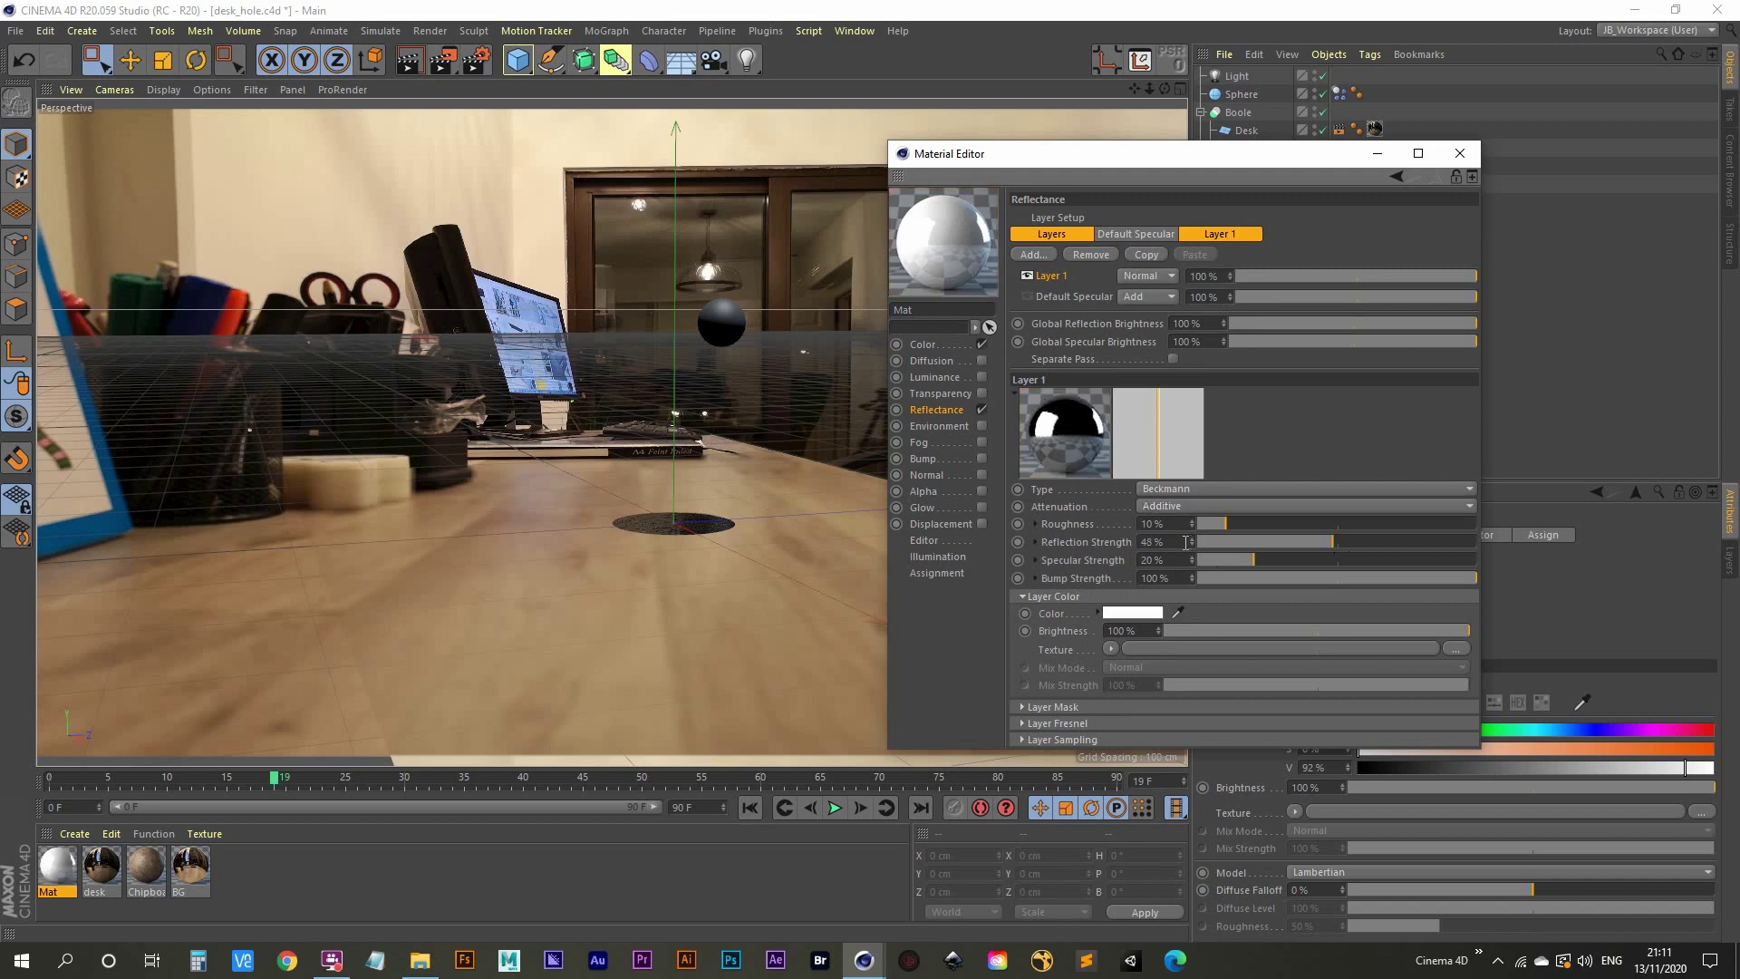
click(1239, 524)
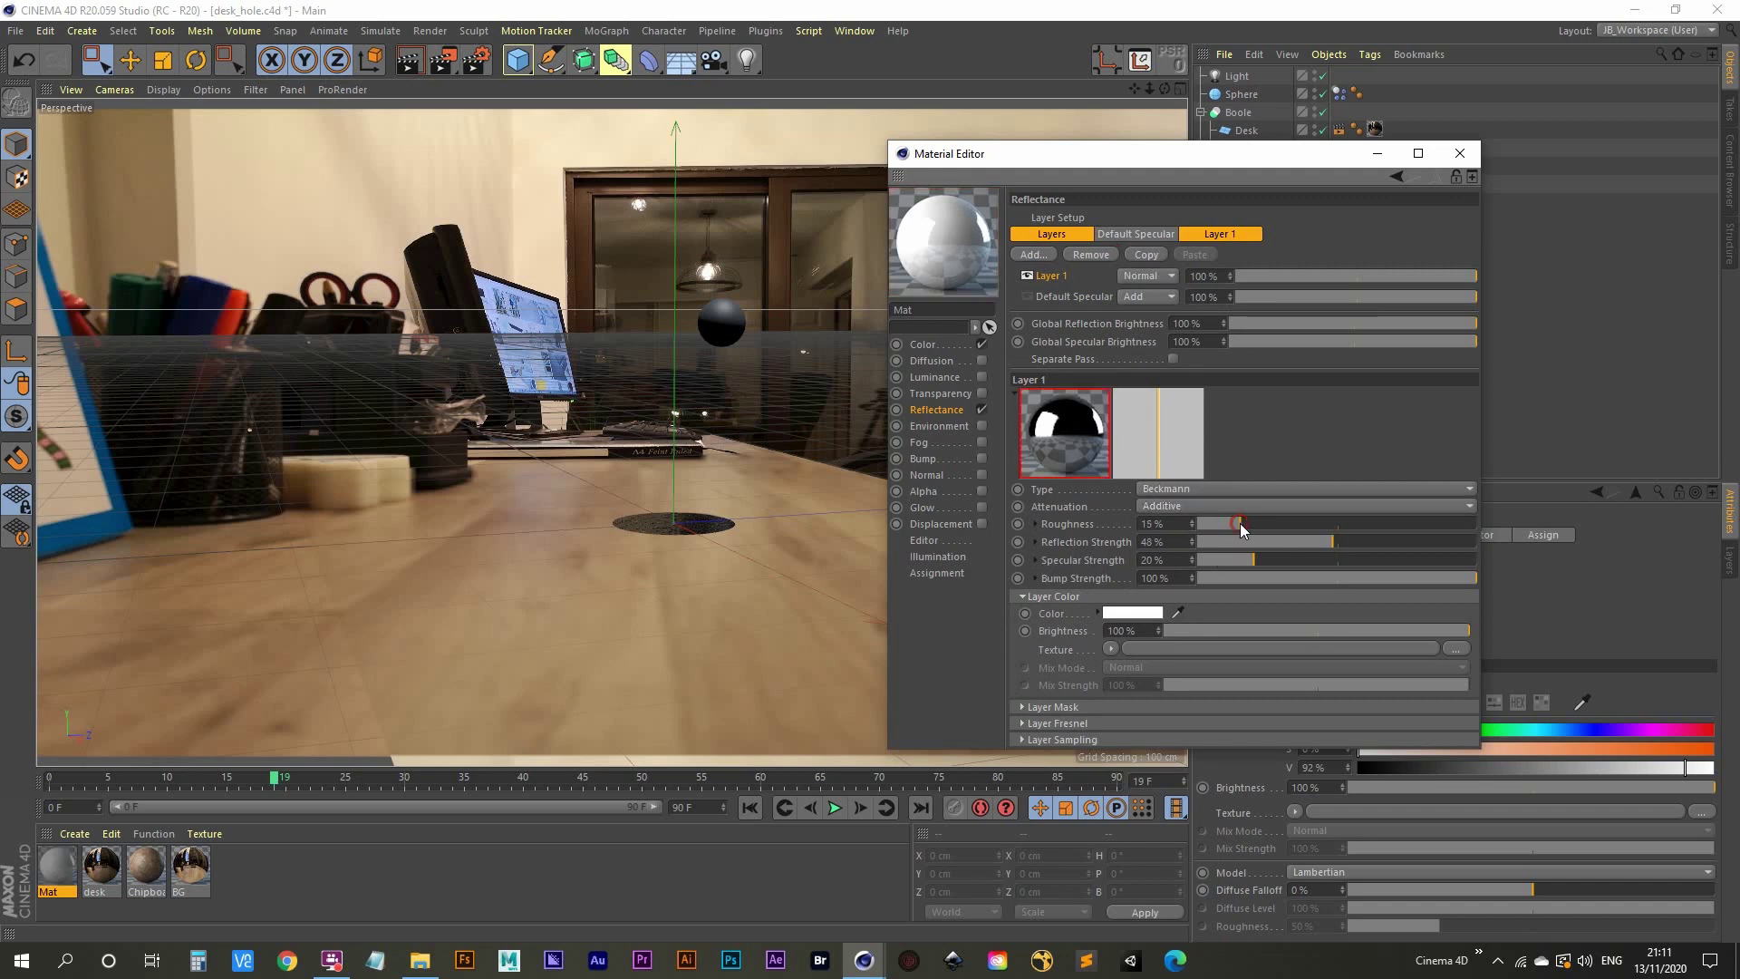
click(1204, 559)
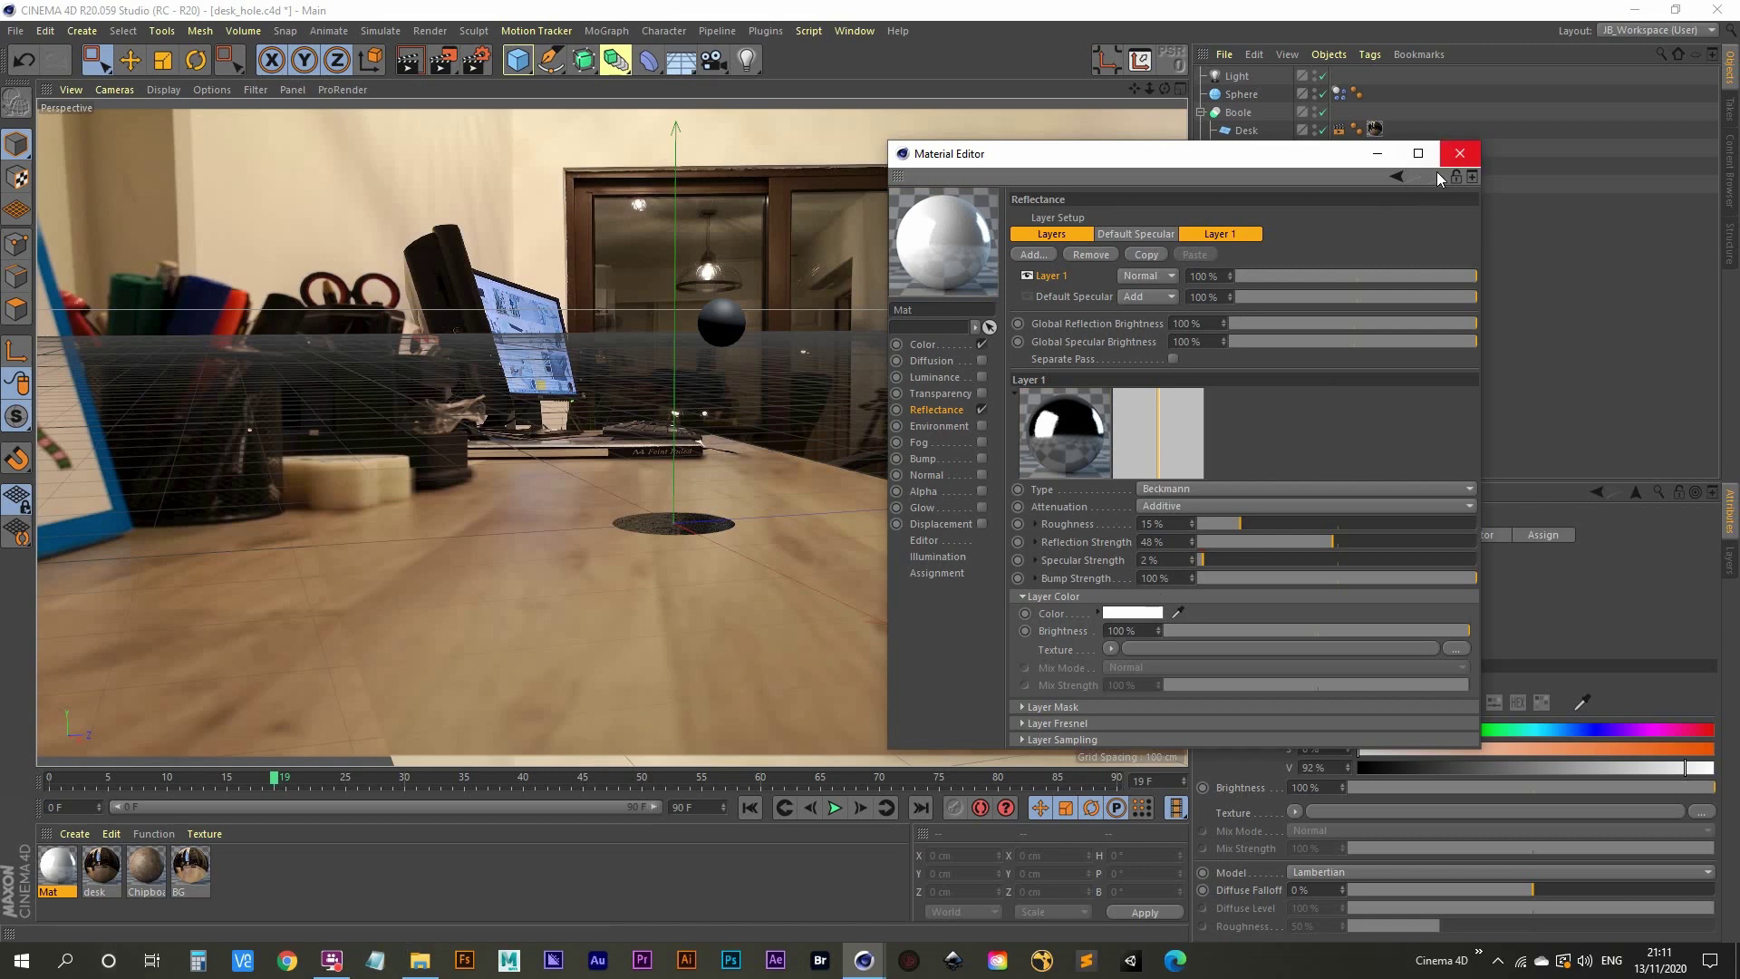
click(1460, 156)
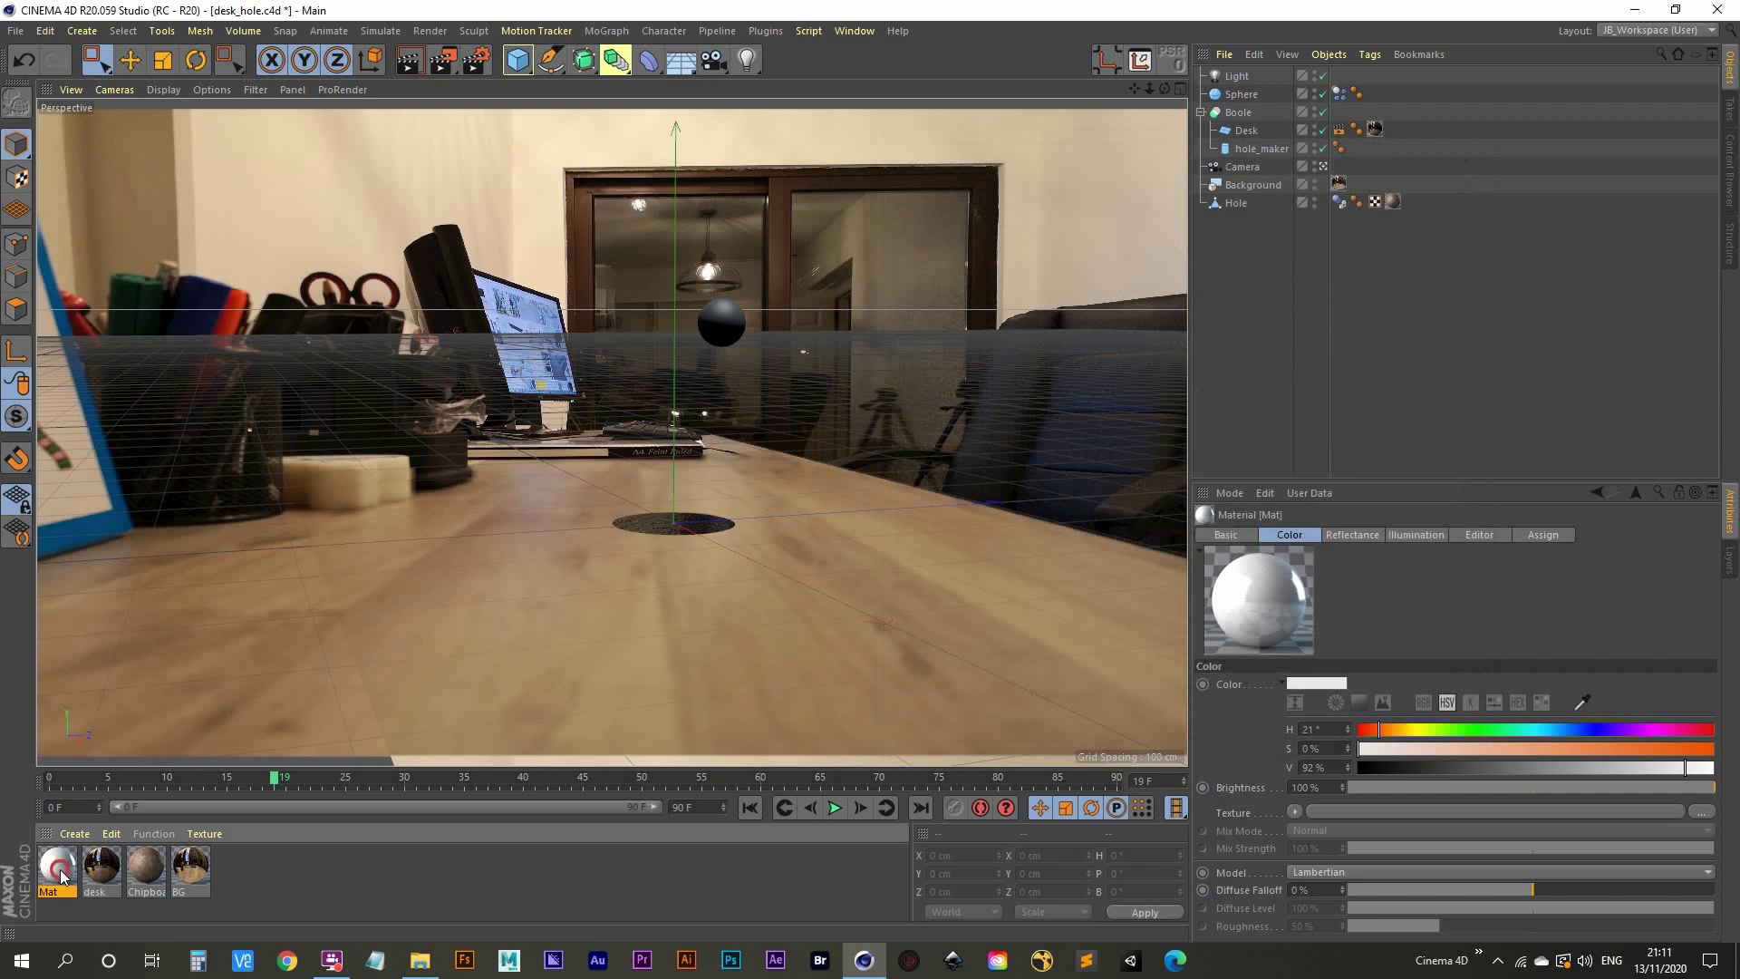
Apply Mat to the sphere and render previews at the start and at frame 24.
drag(61, 875, 736, 337)
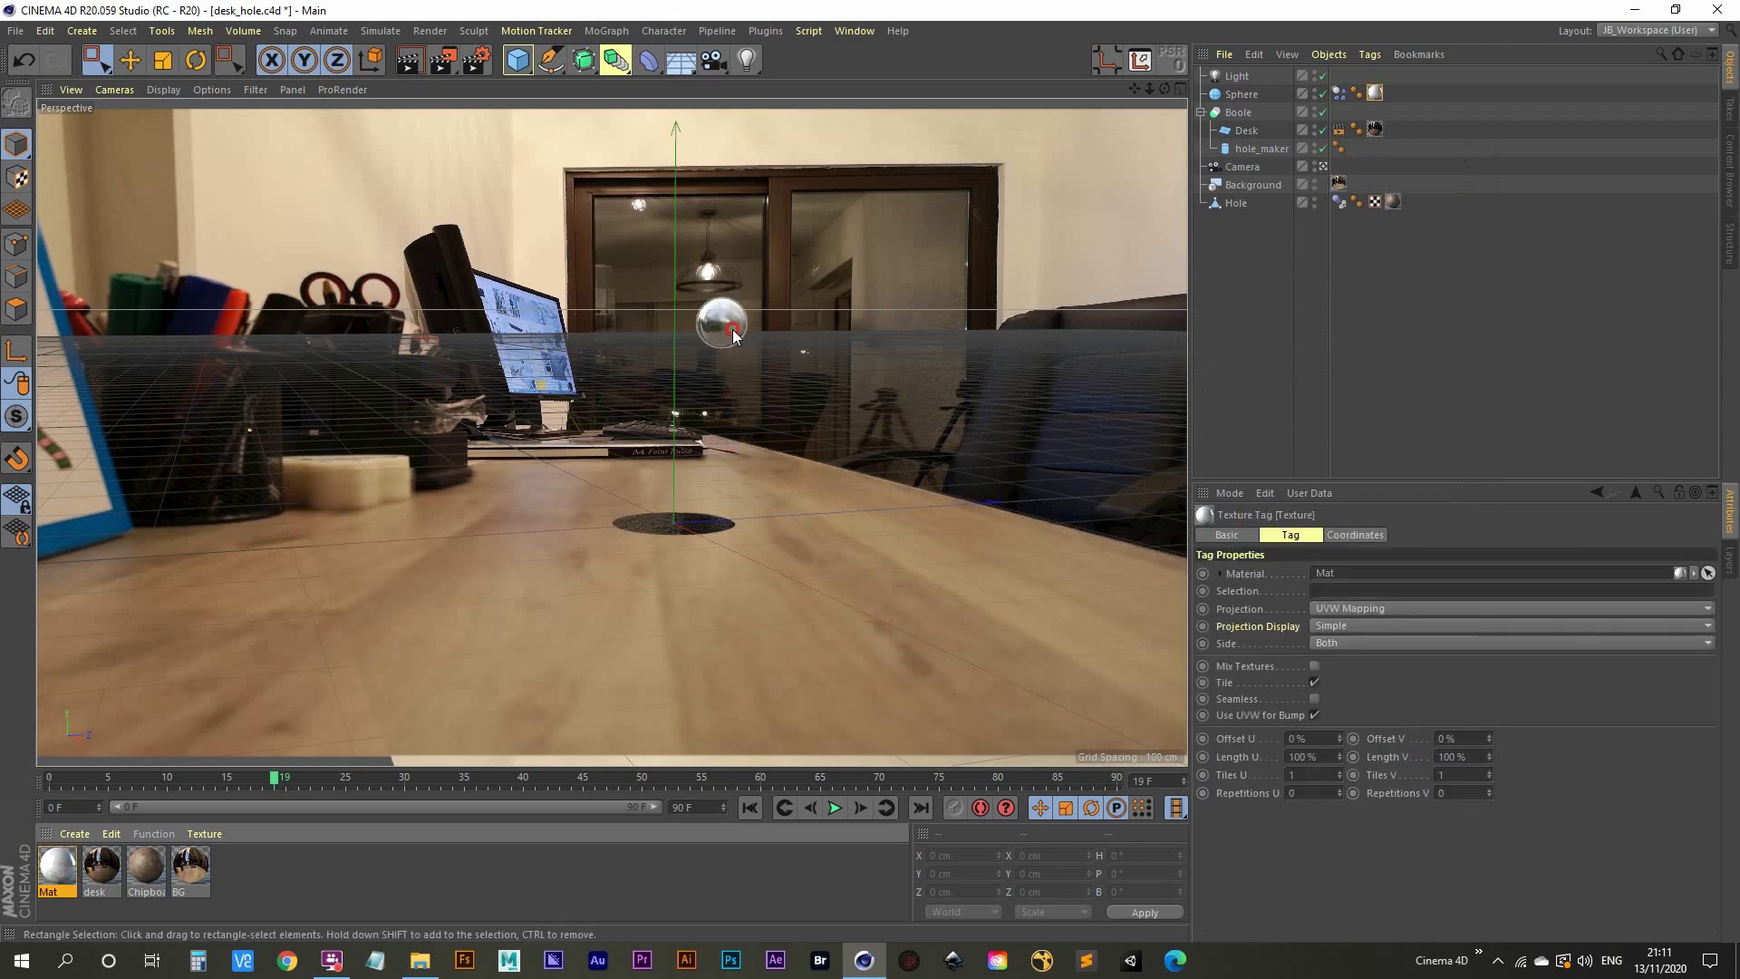
click(409, 60)
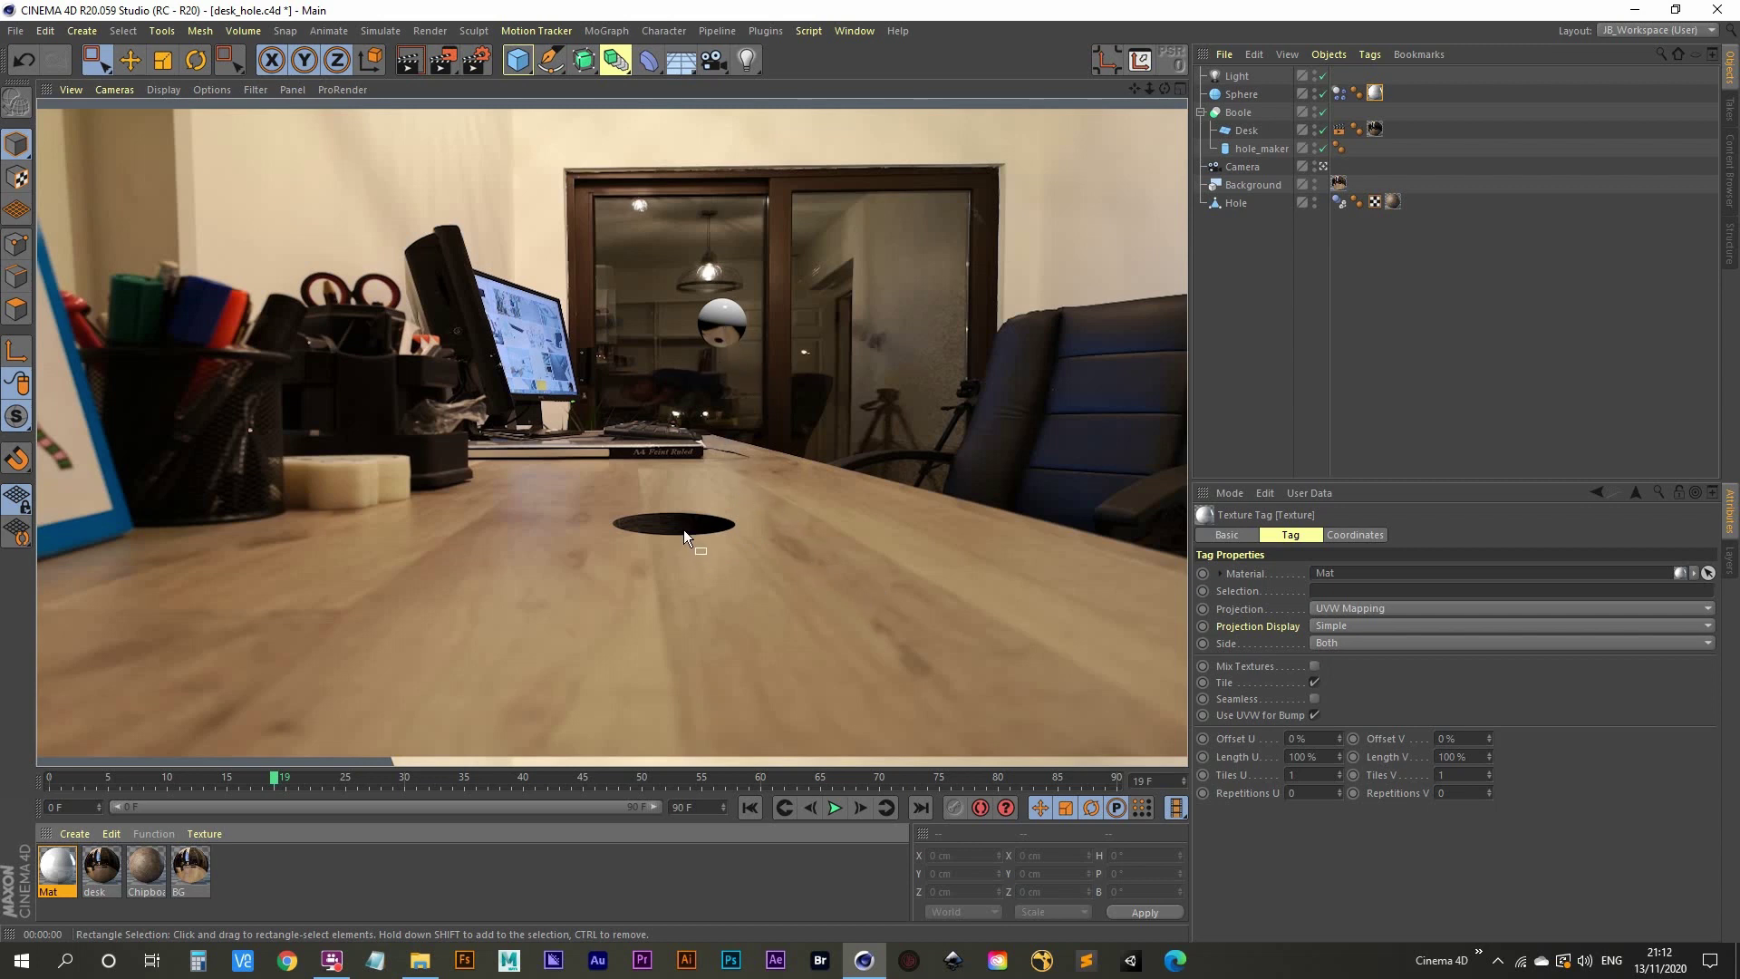
click(856, 808)
click(856, 808)
click(855, 807)
click(856, 808)
click(856, 808)
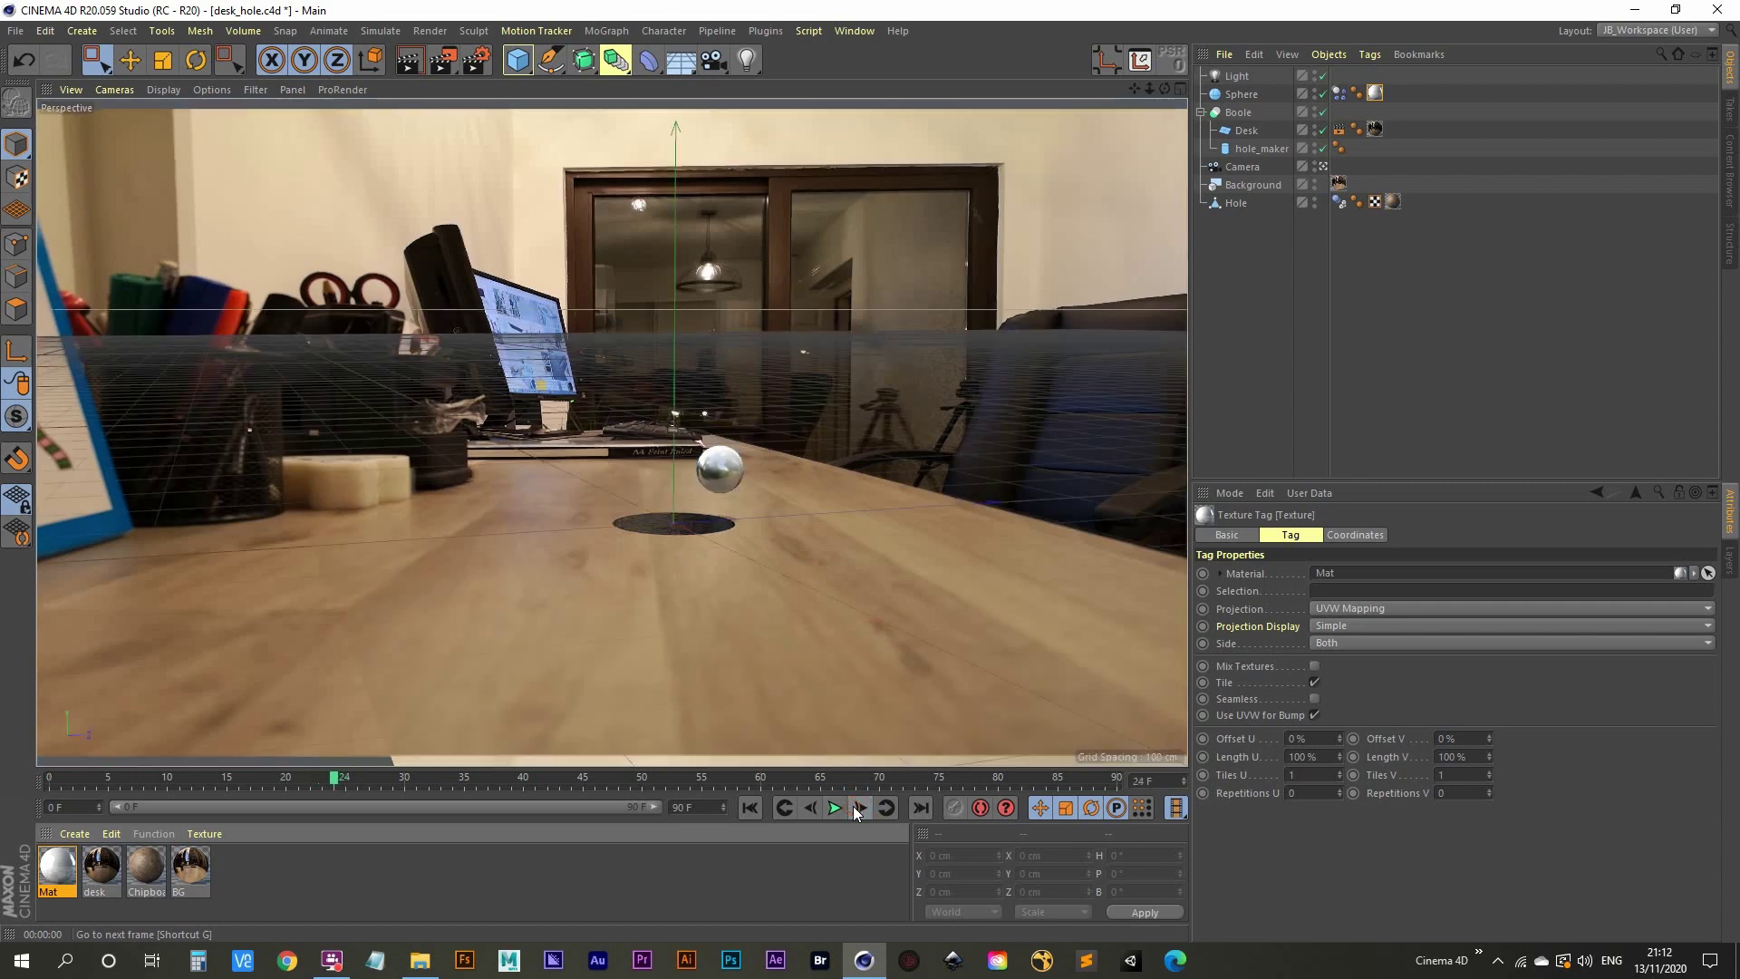
click(399, 63)
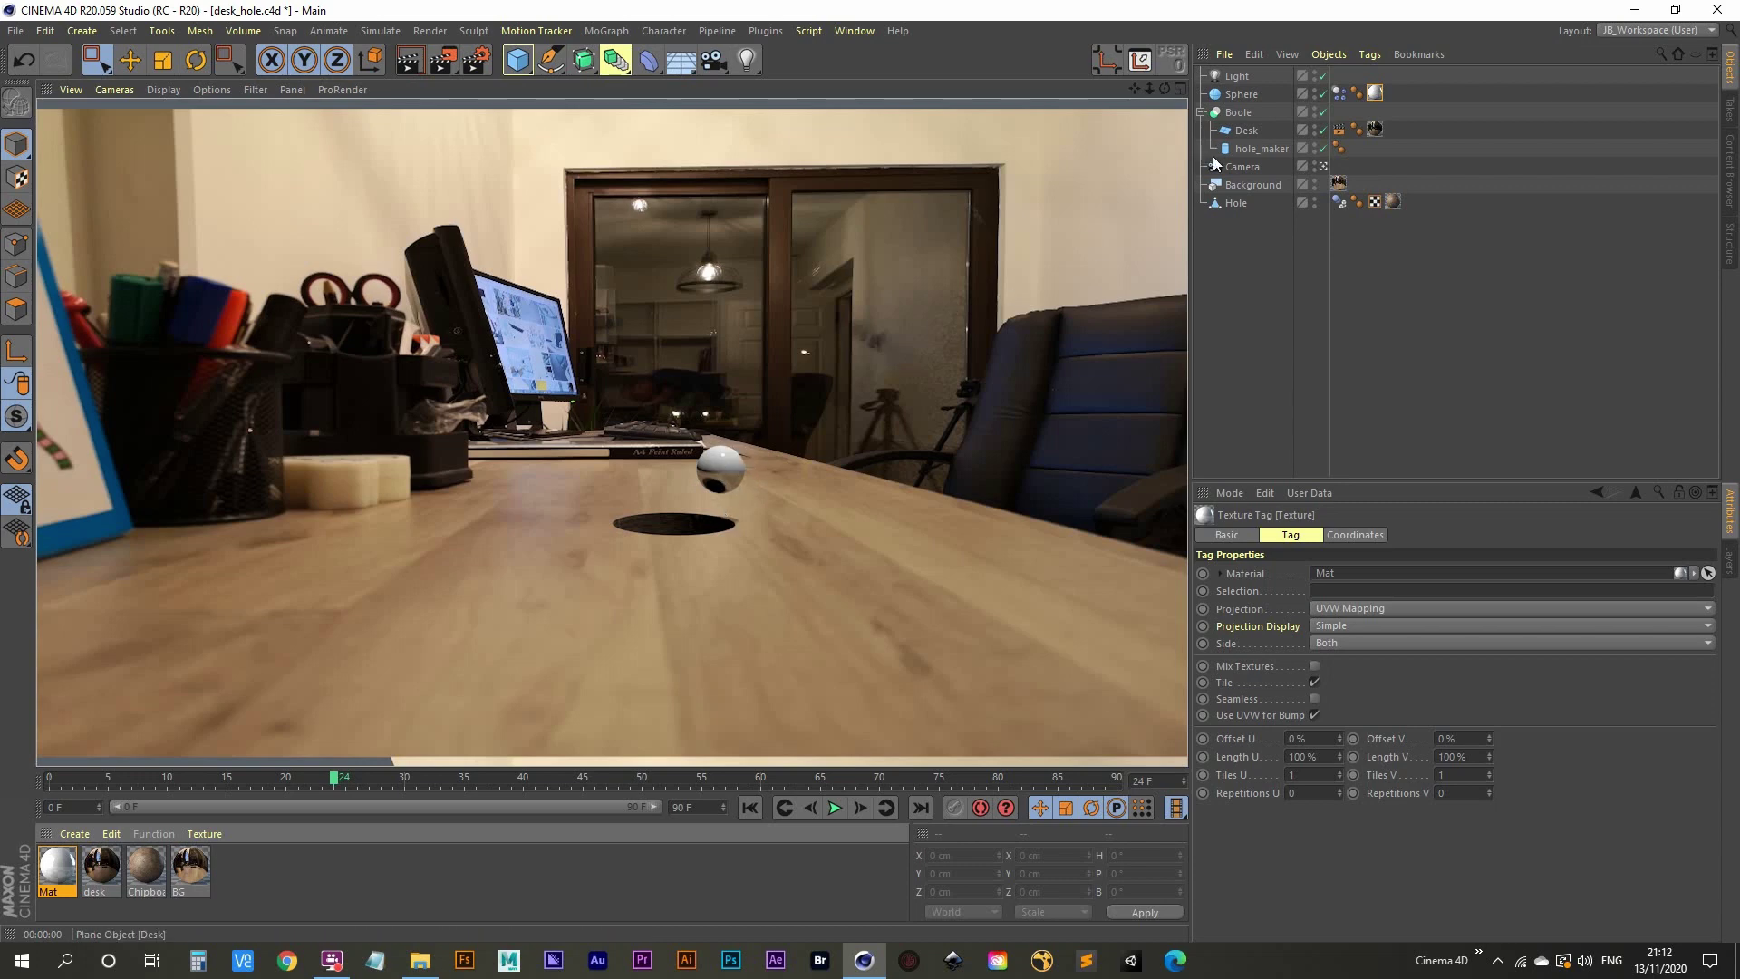
Add a Sky object carrying the BG material and check BG's luminance settings.
click(678, 63)
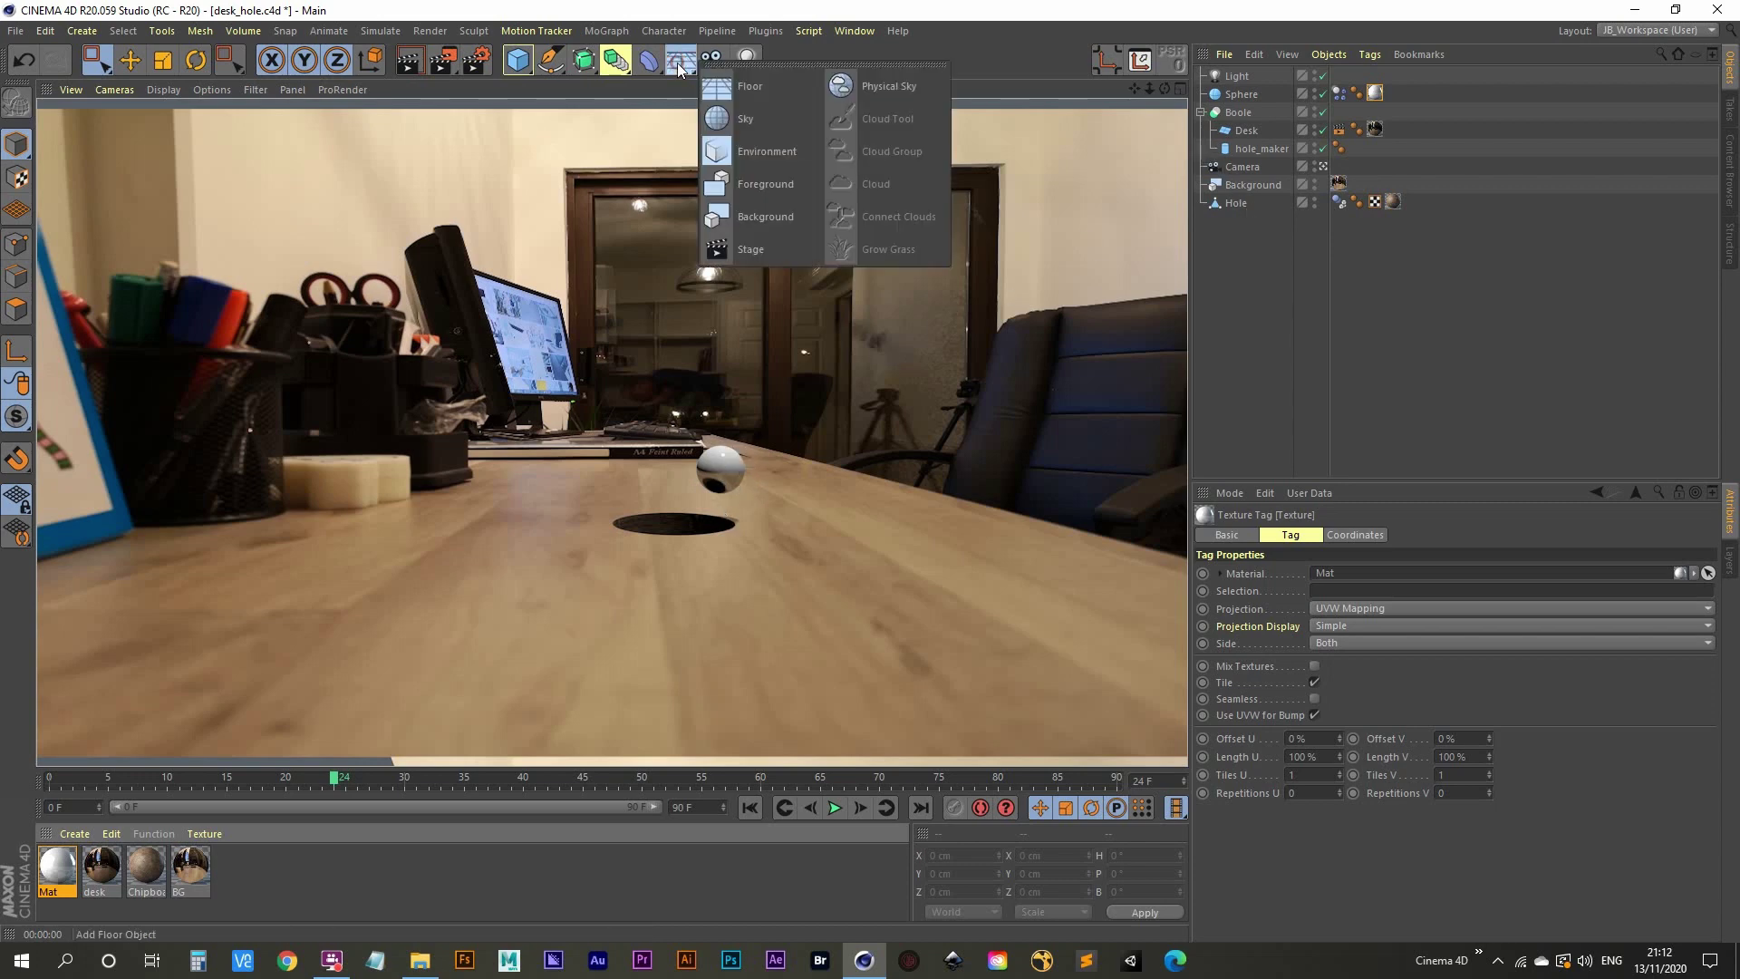
click(743, 116)
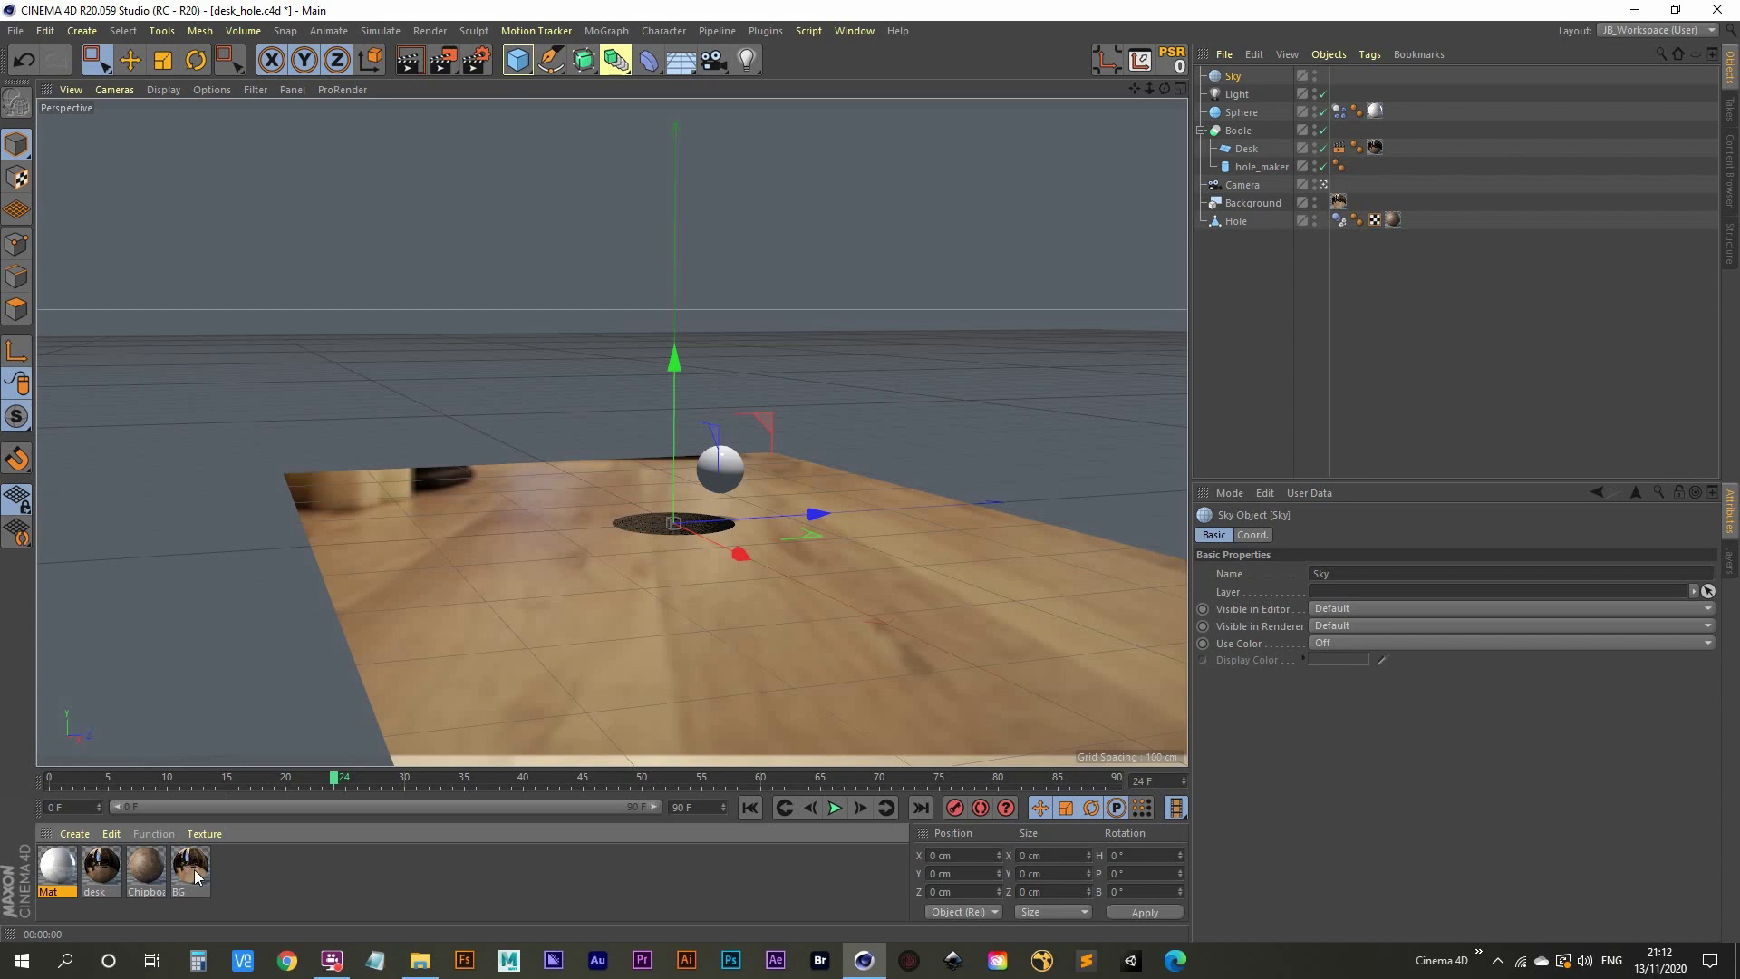
drag(194, 875, 1234, 80)
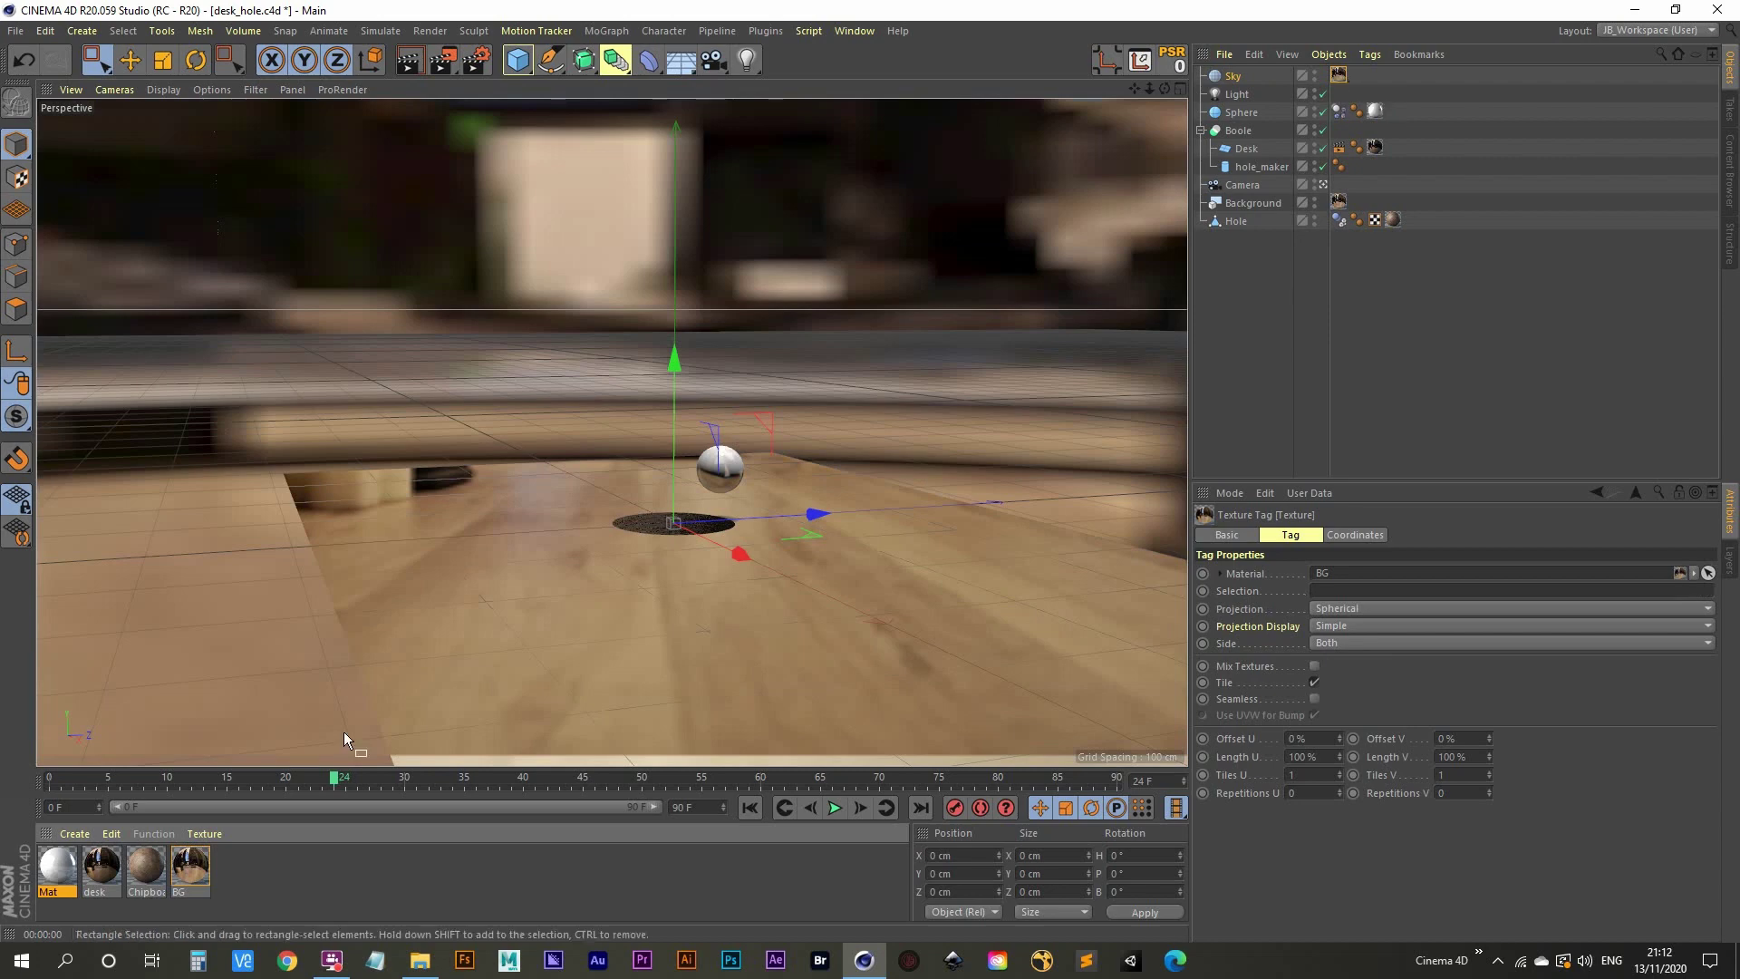
double_click(190, 866)
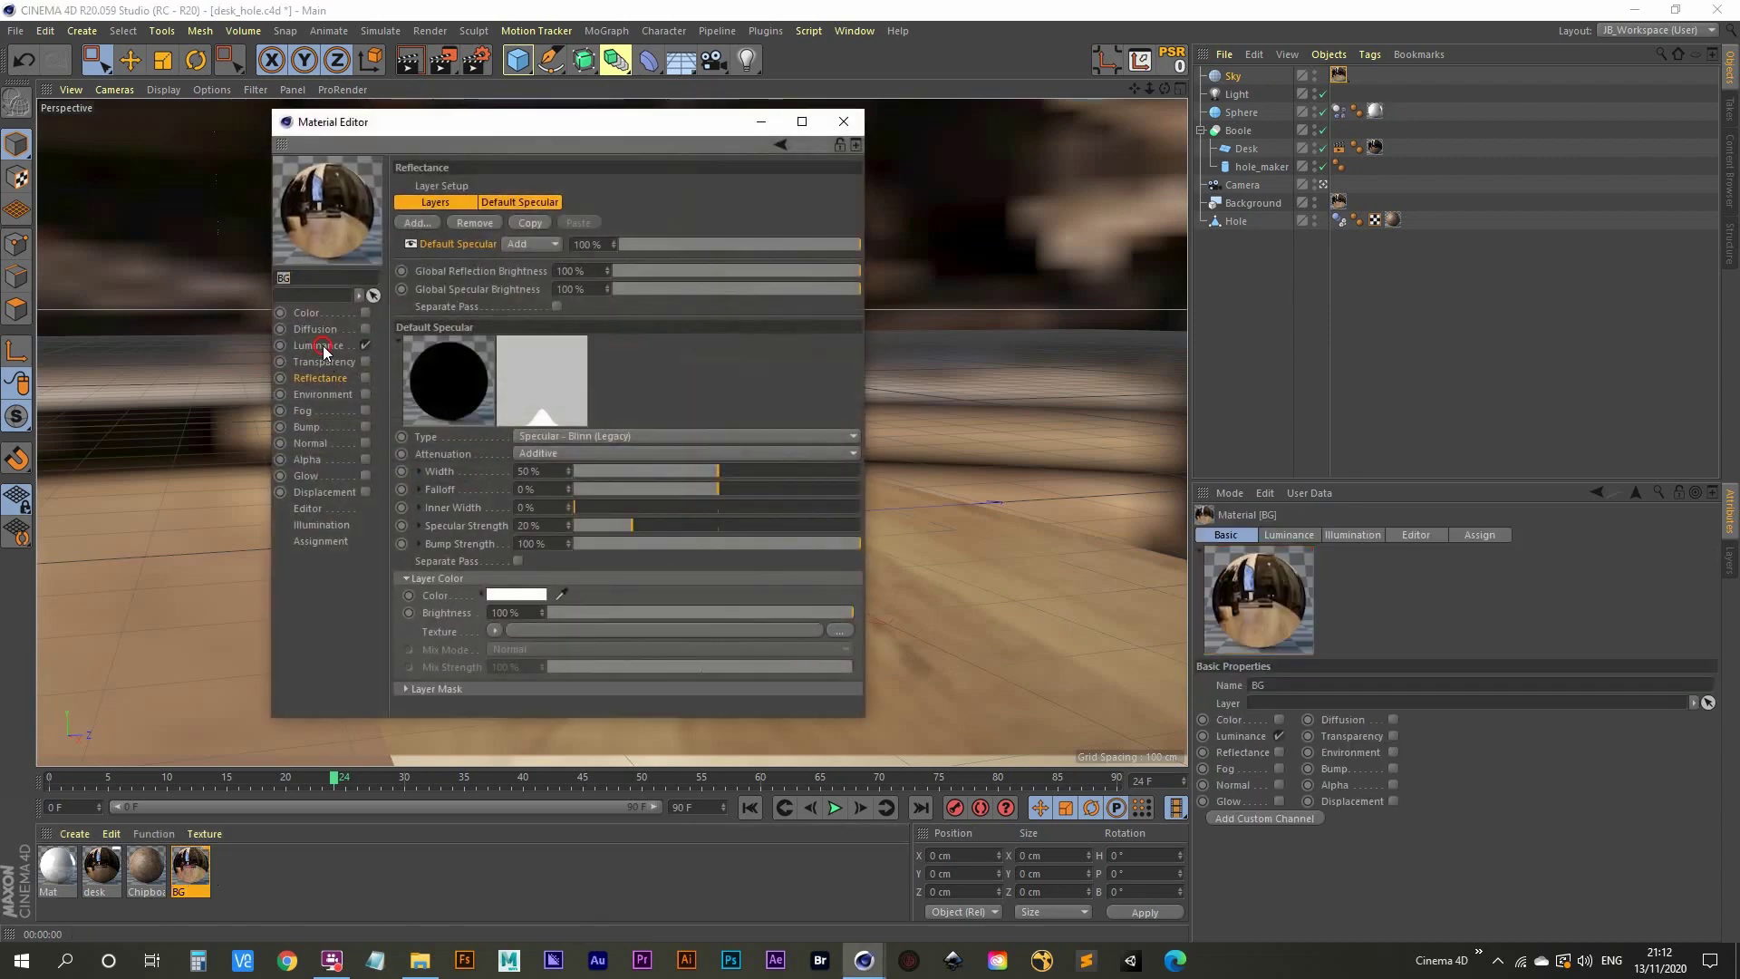
click(319, 346)
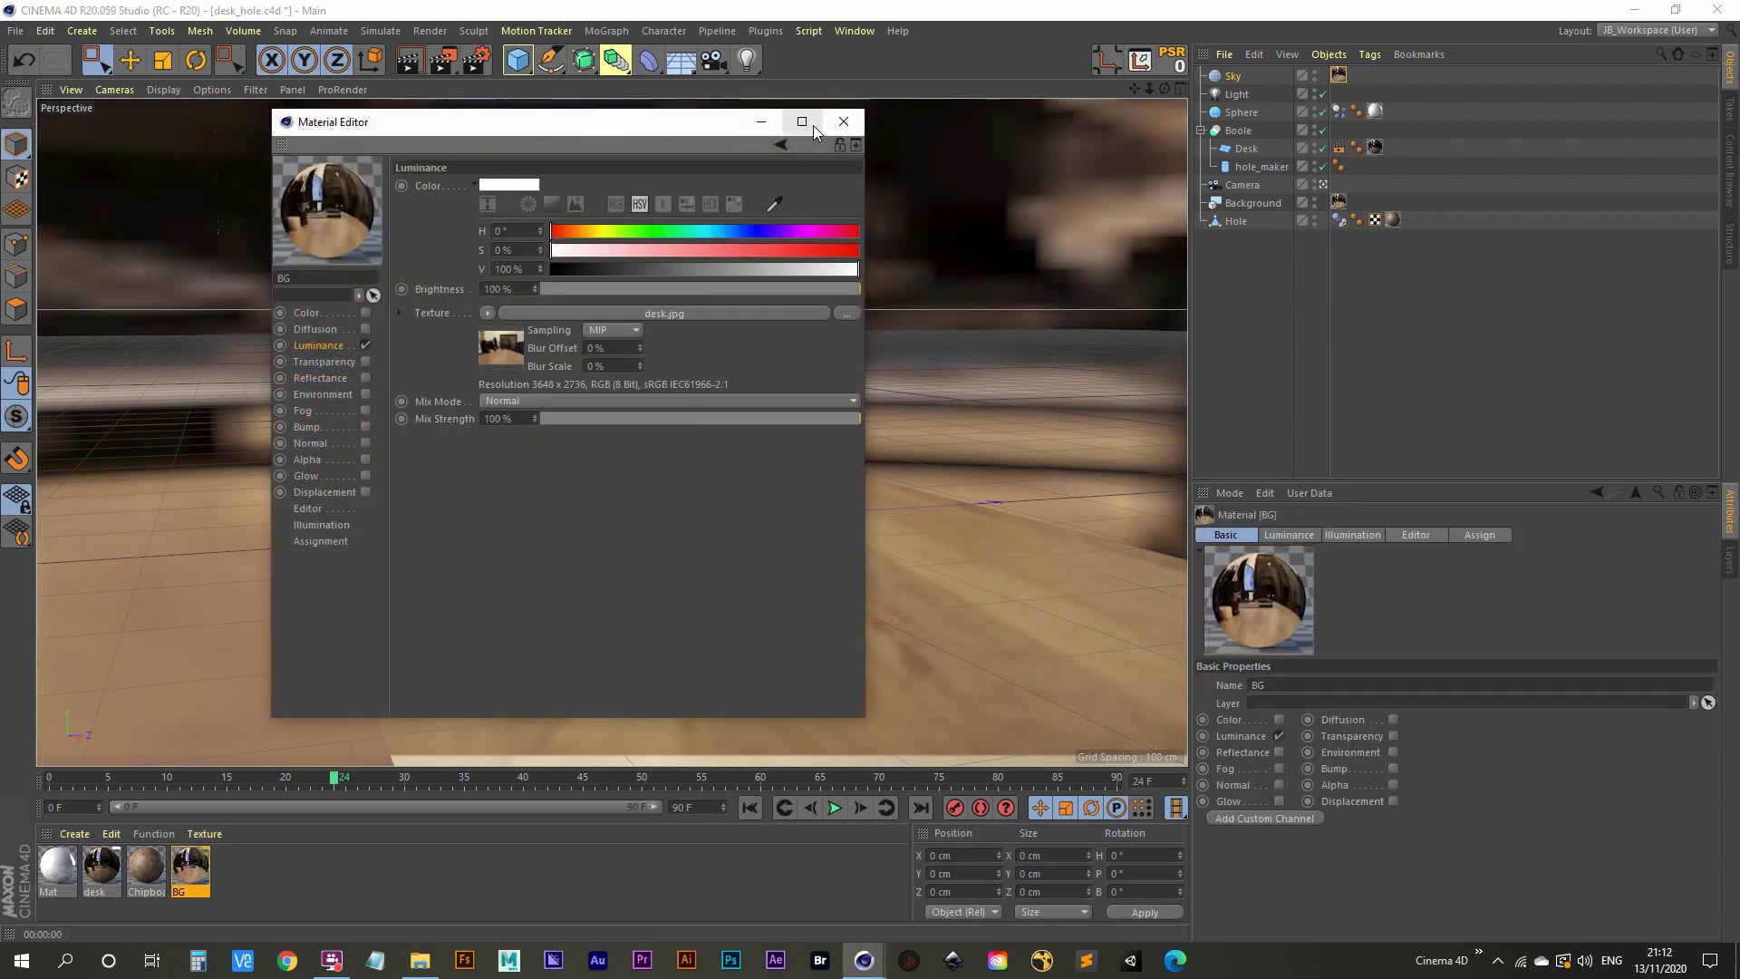
click(844, 122)
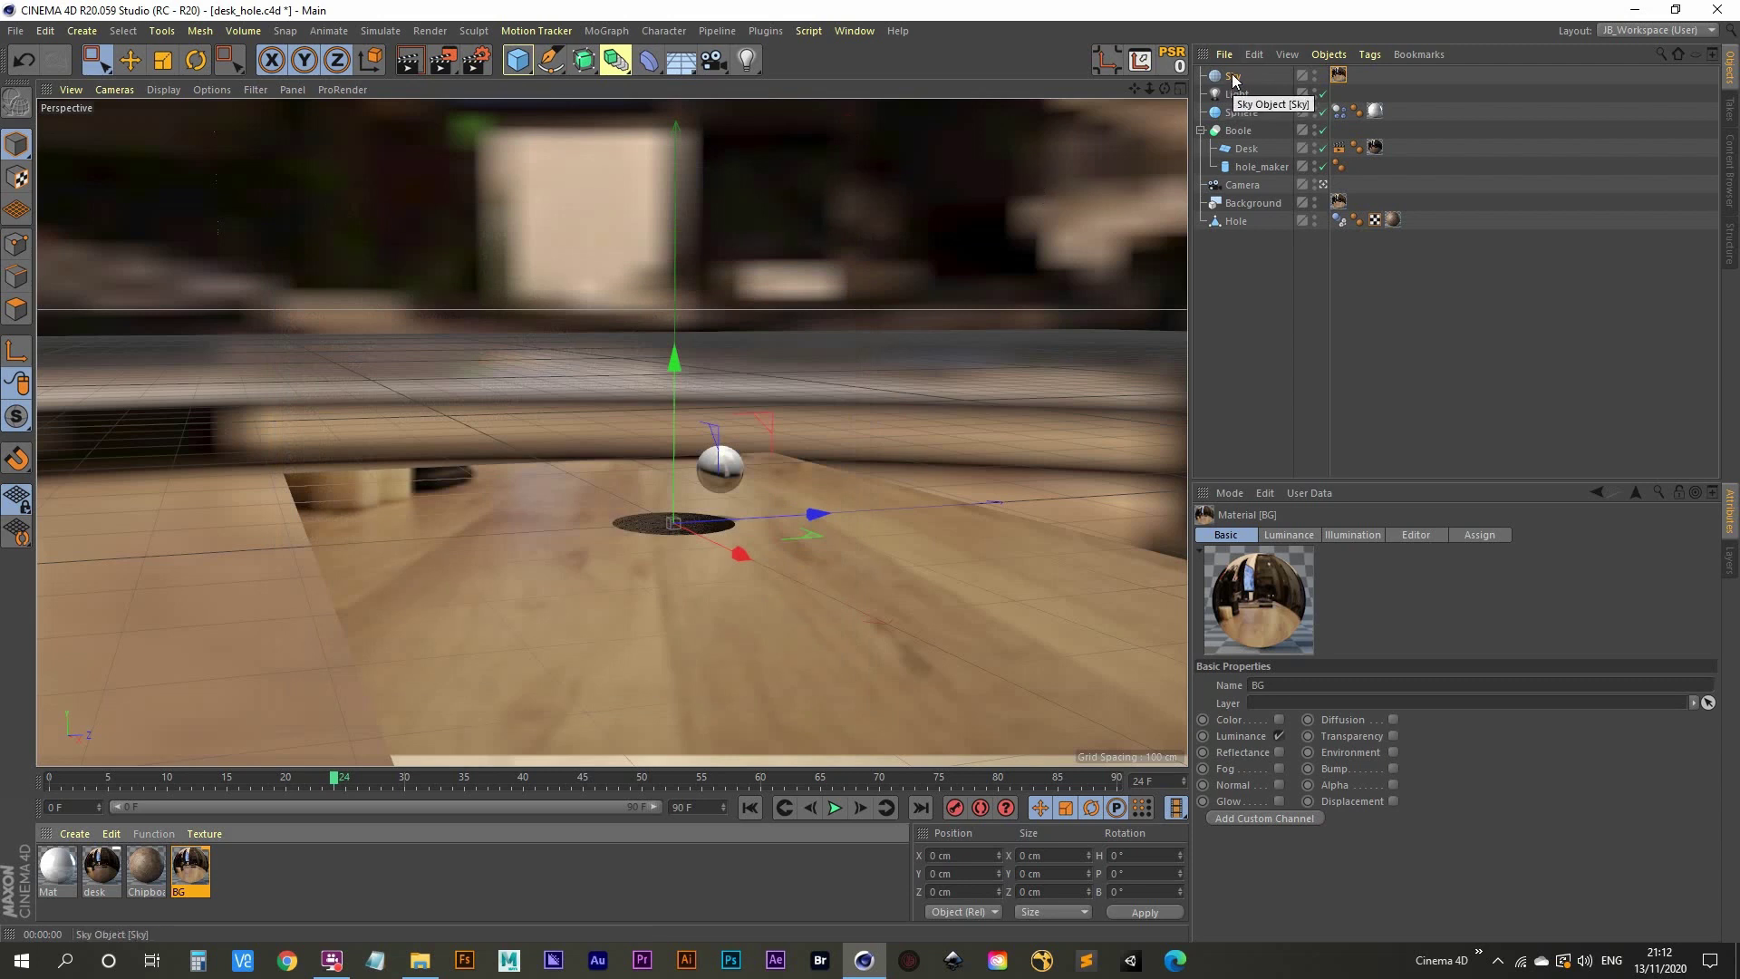
Give the Sky a Compositing tag with Seen by Camera off and preview the render.
right_click(1231, 79)
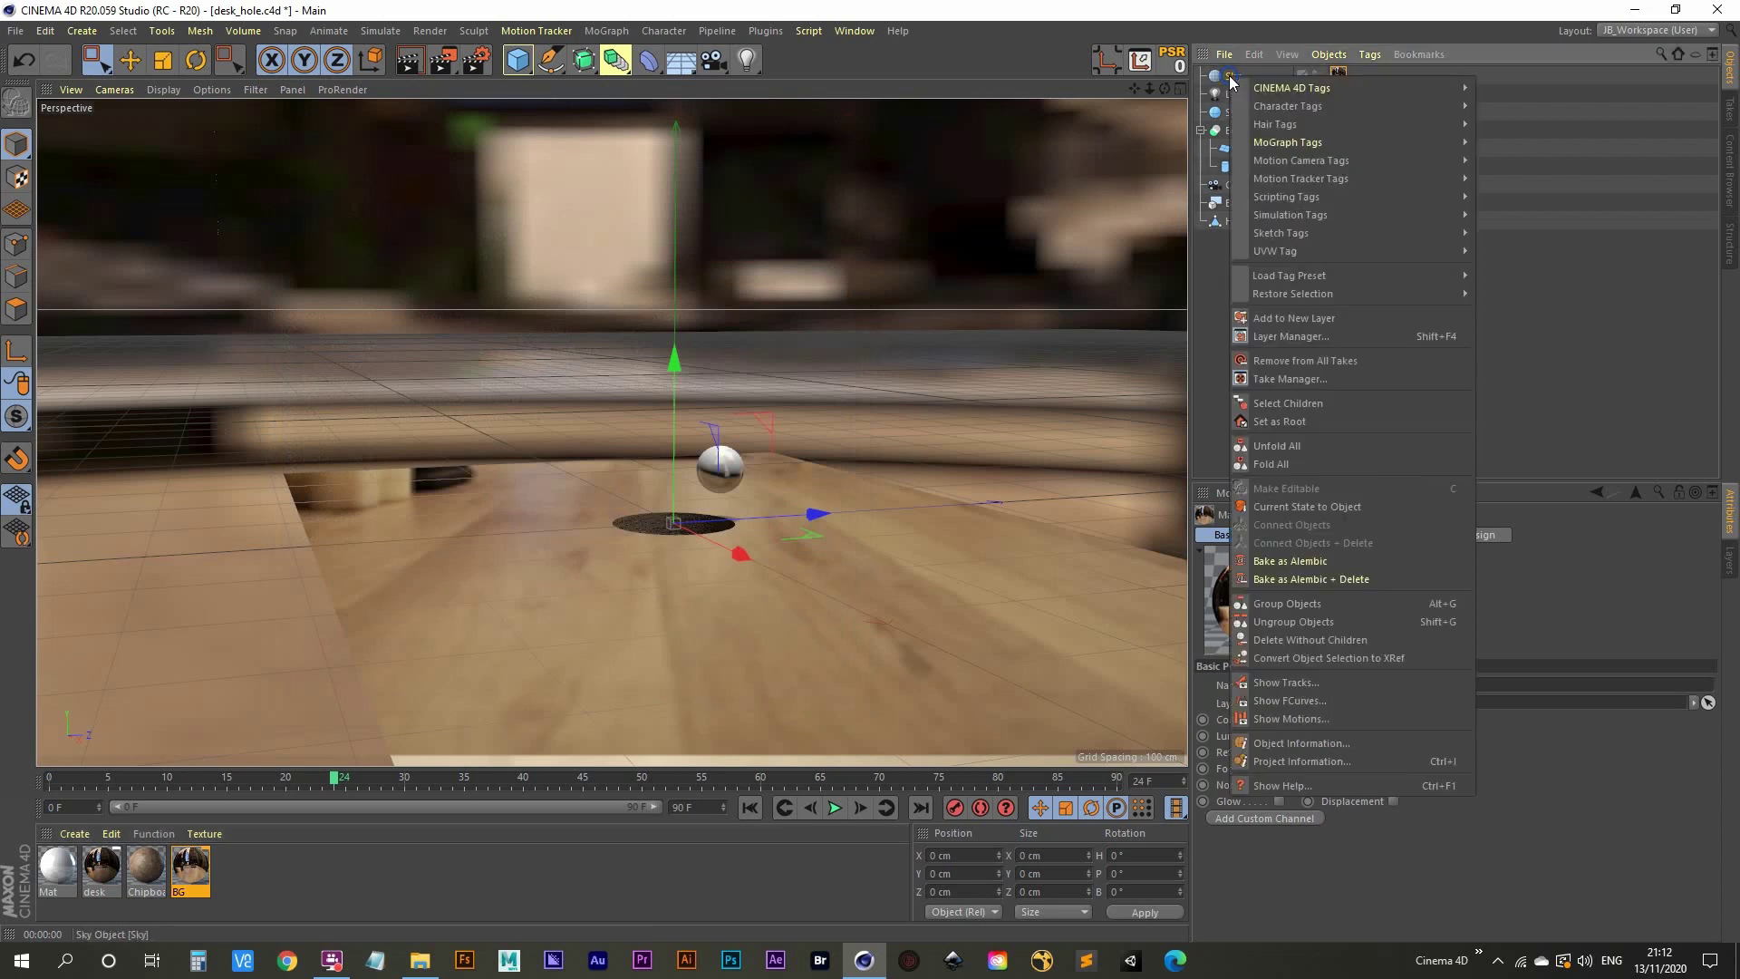
mouse_move(1363, 87)
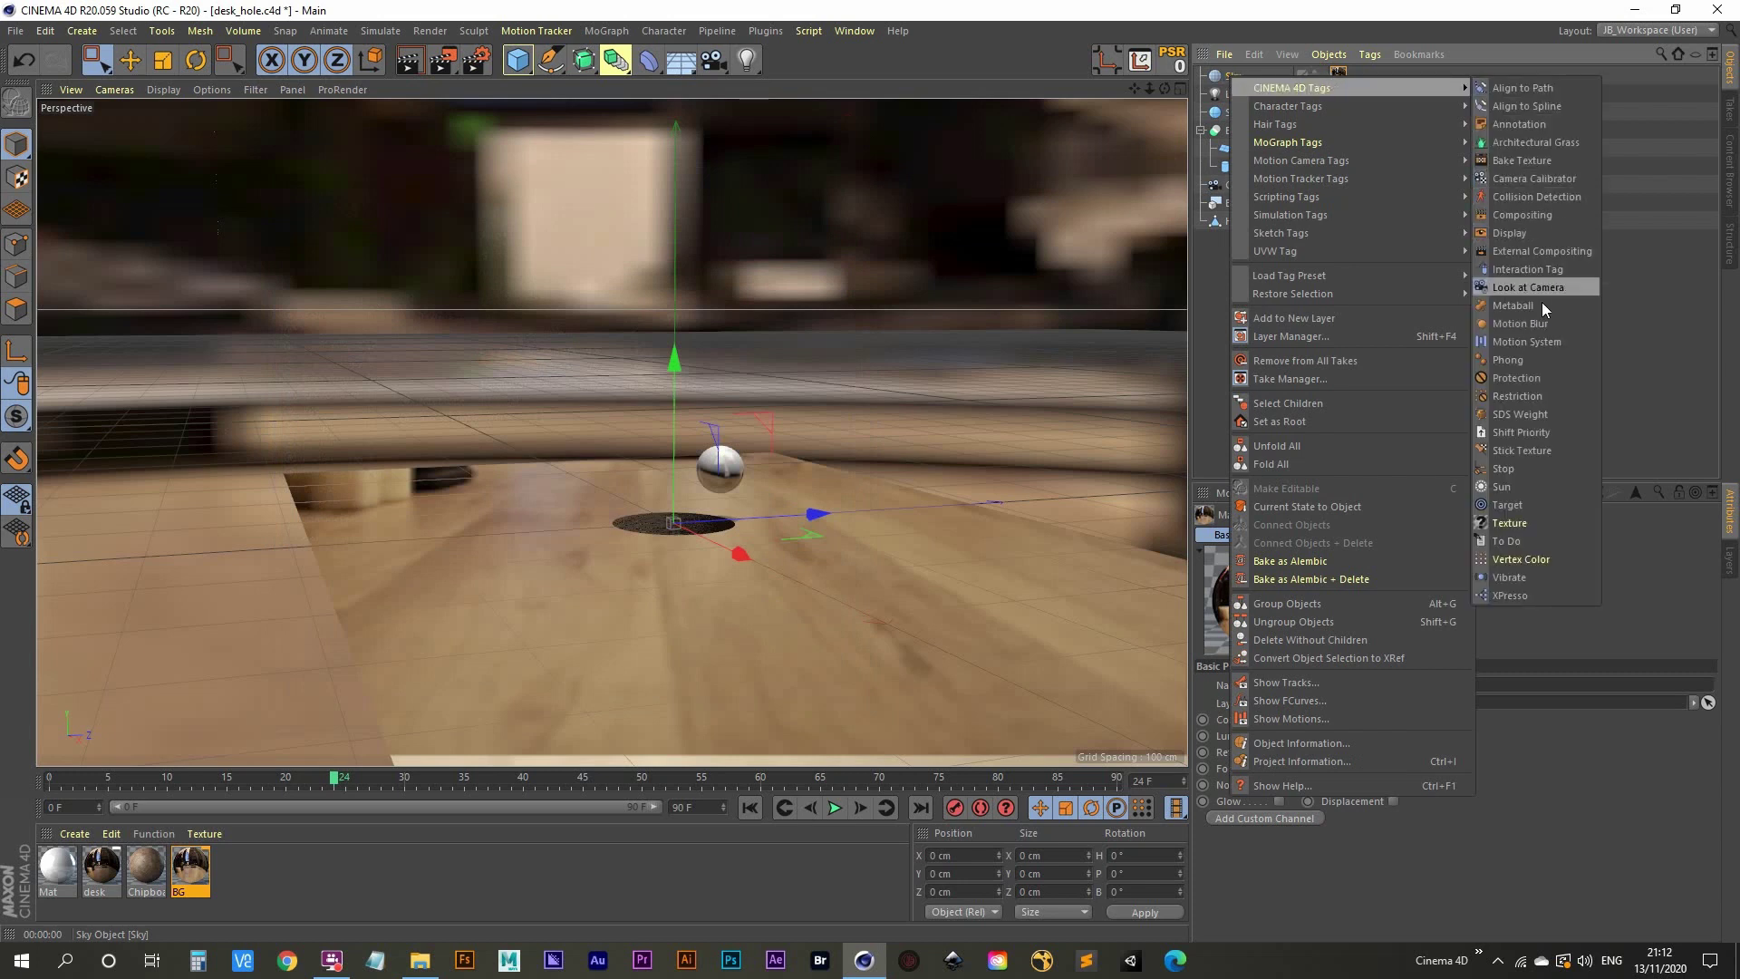
click(1530, 215)
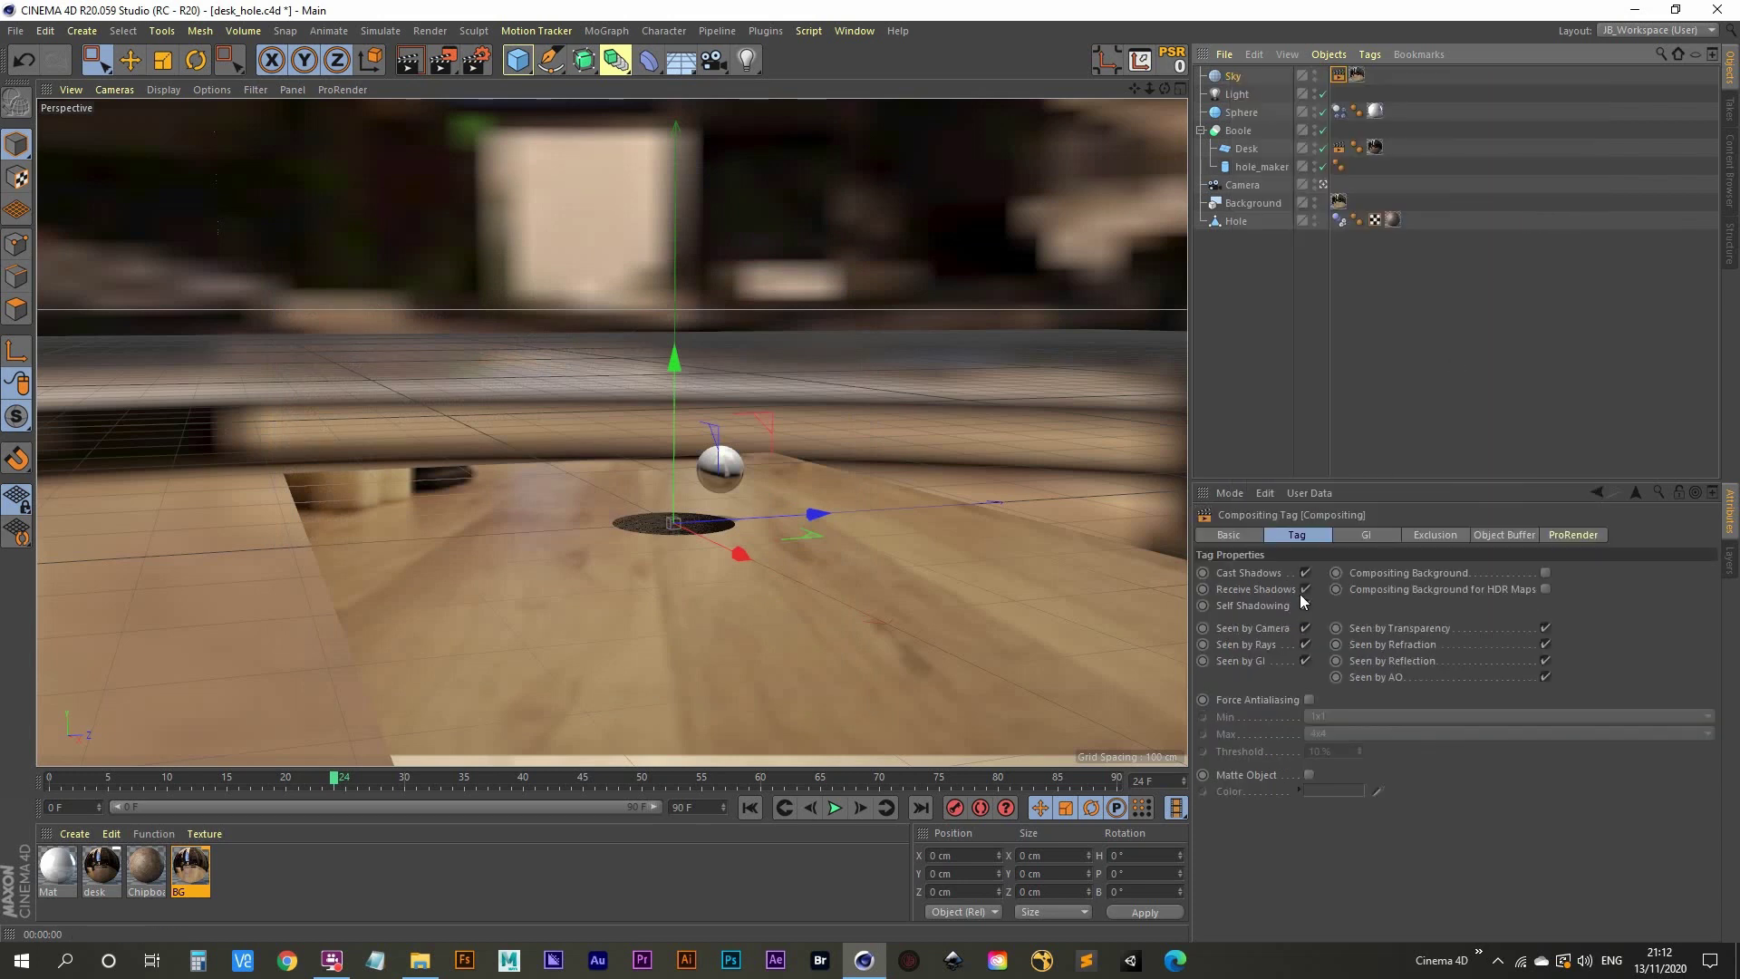
click(1306, 627)
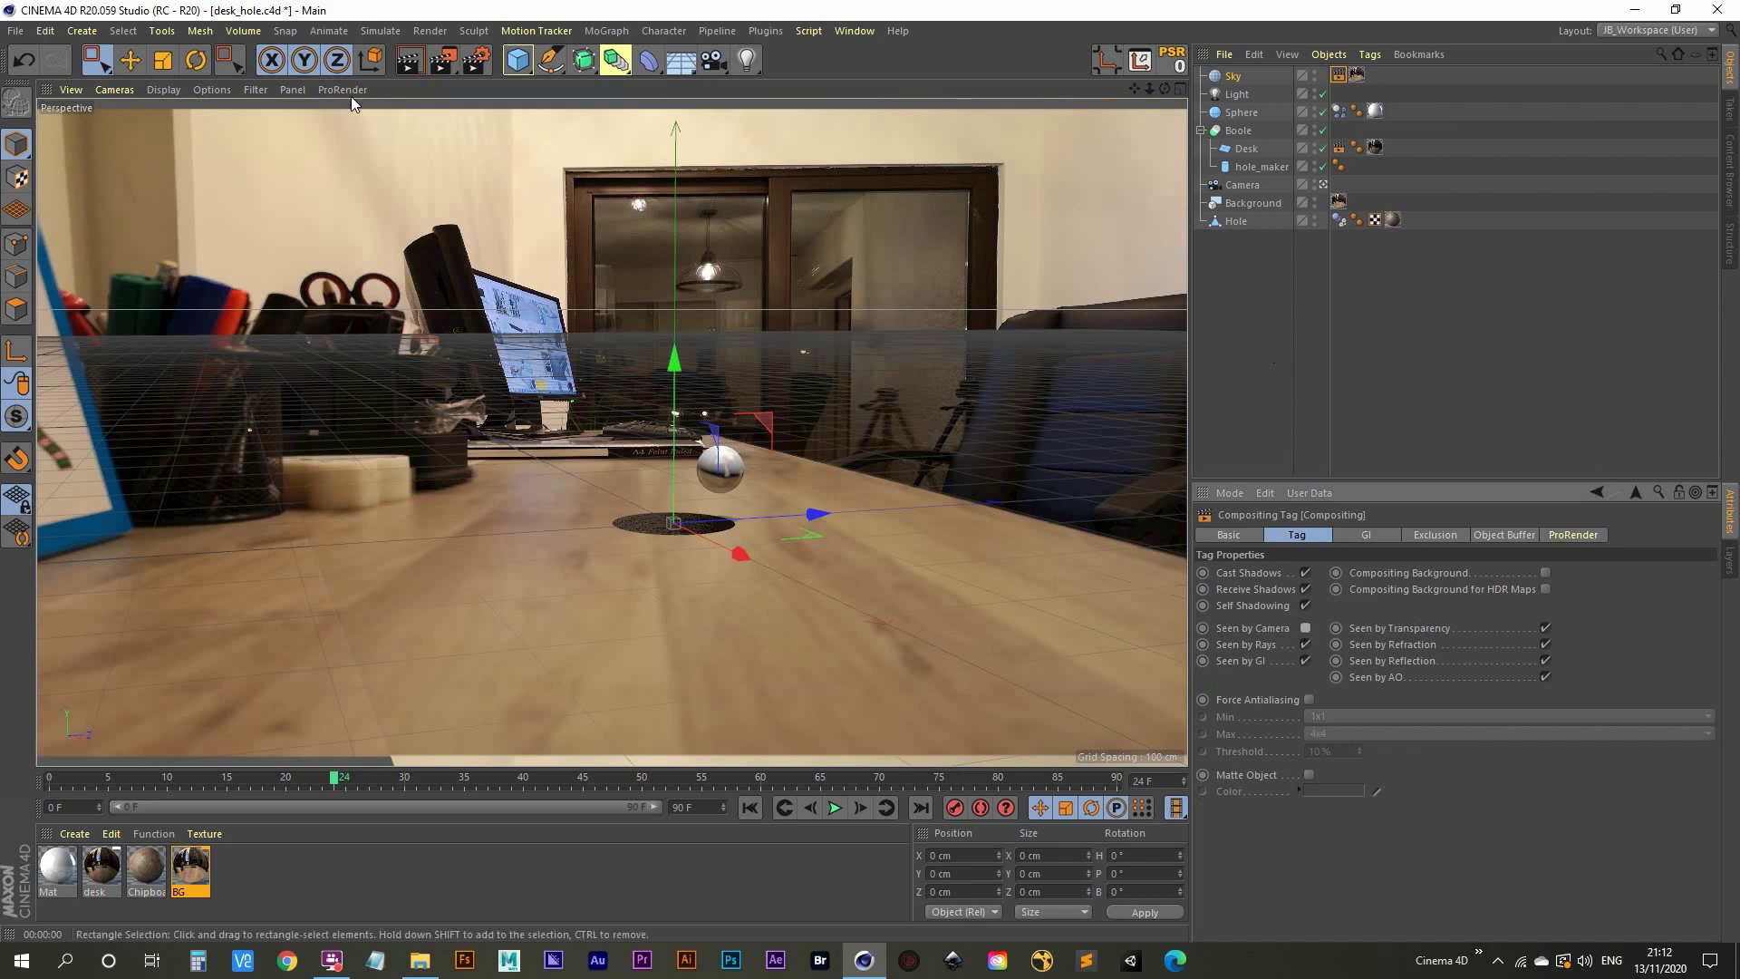
click(410, 59)
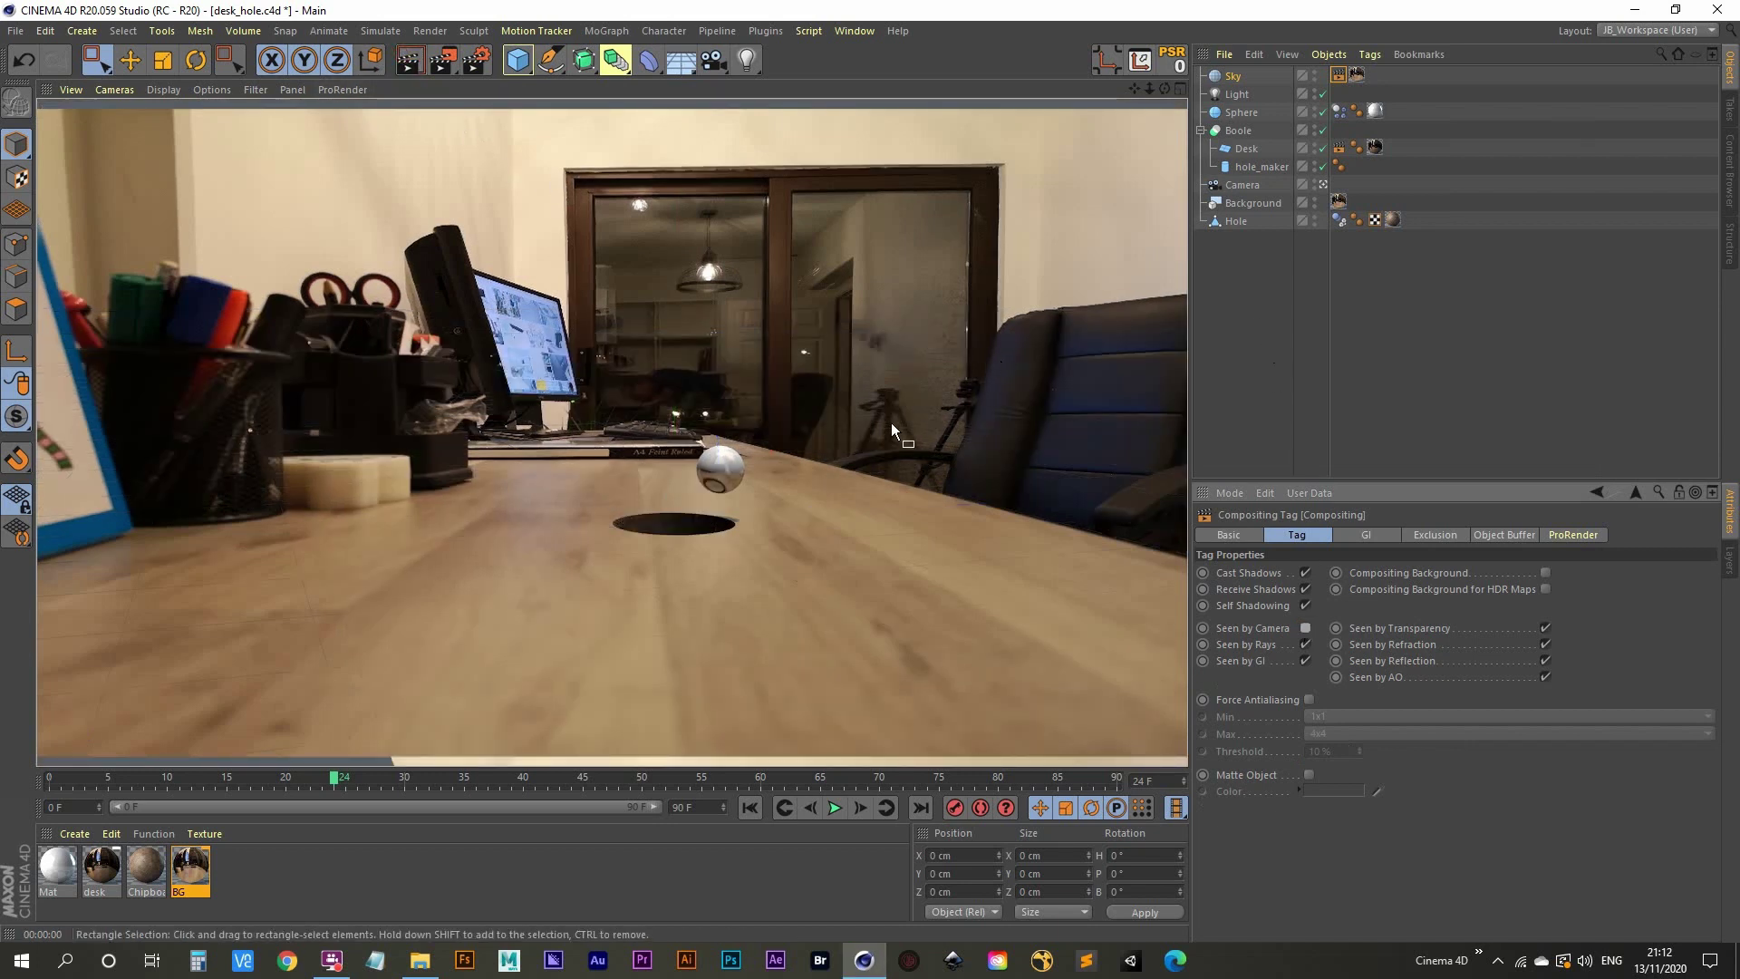
Add Global Illumination as a render effect and render the desk scene in the viewport.
click(1231, 313)
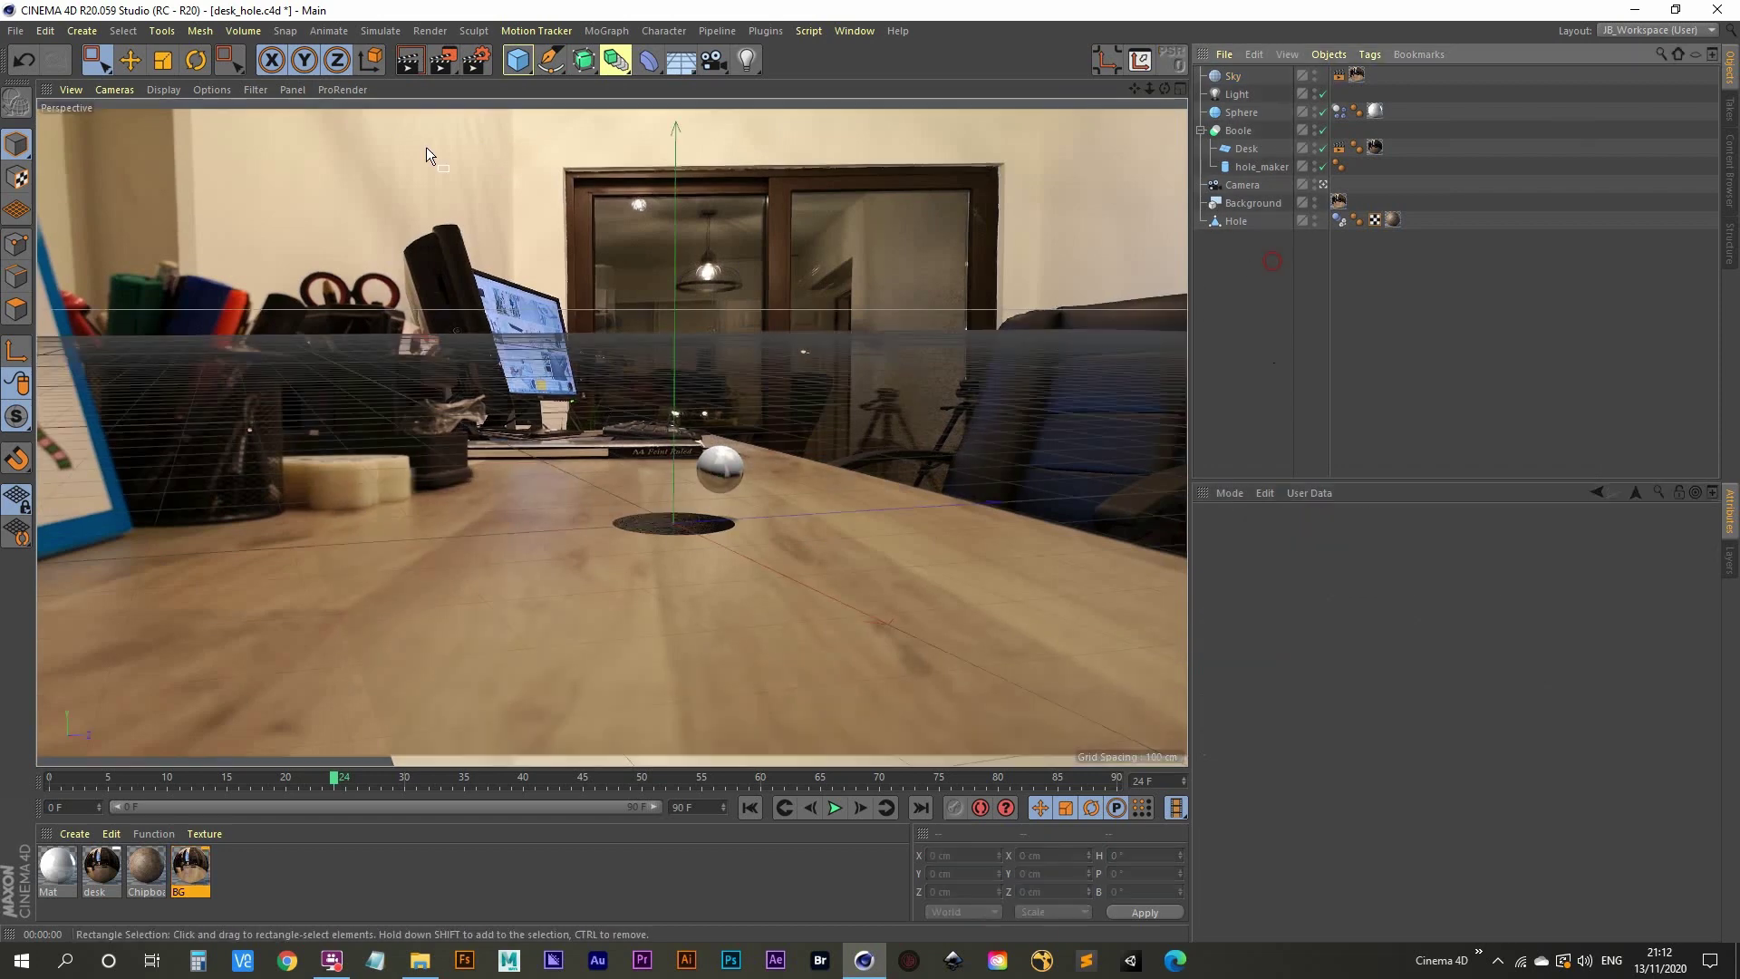
click(472, 60)
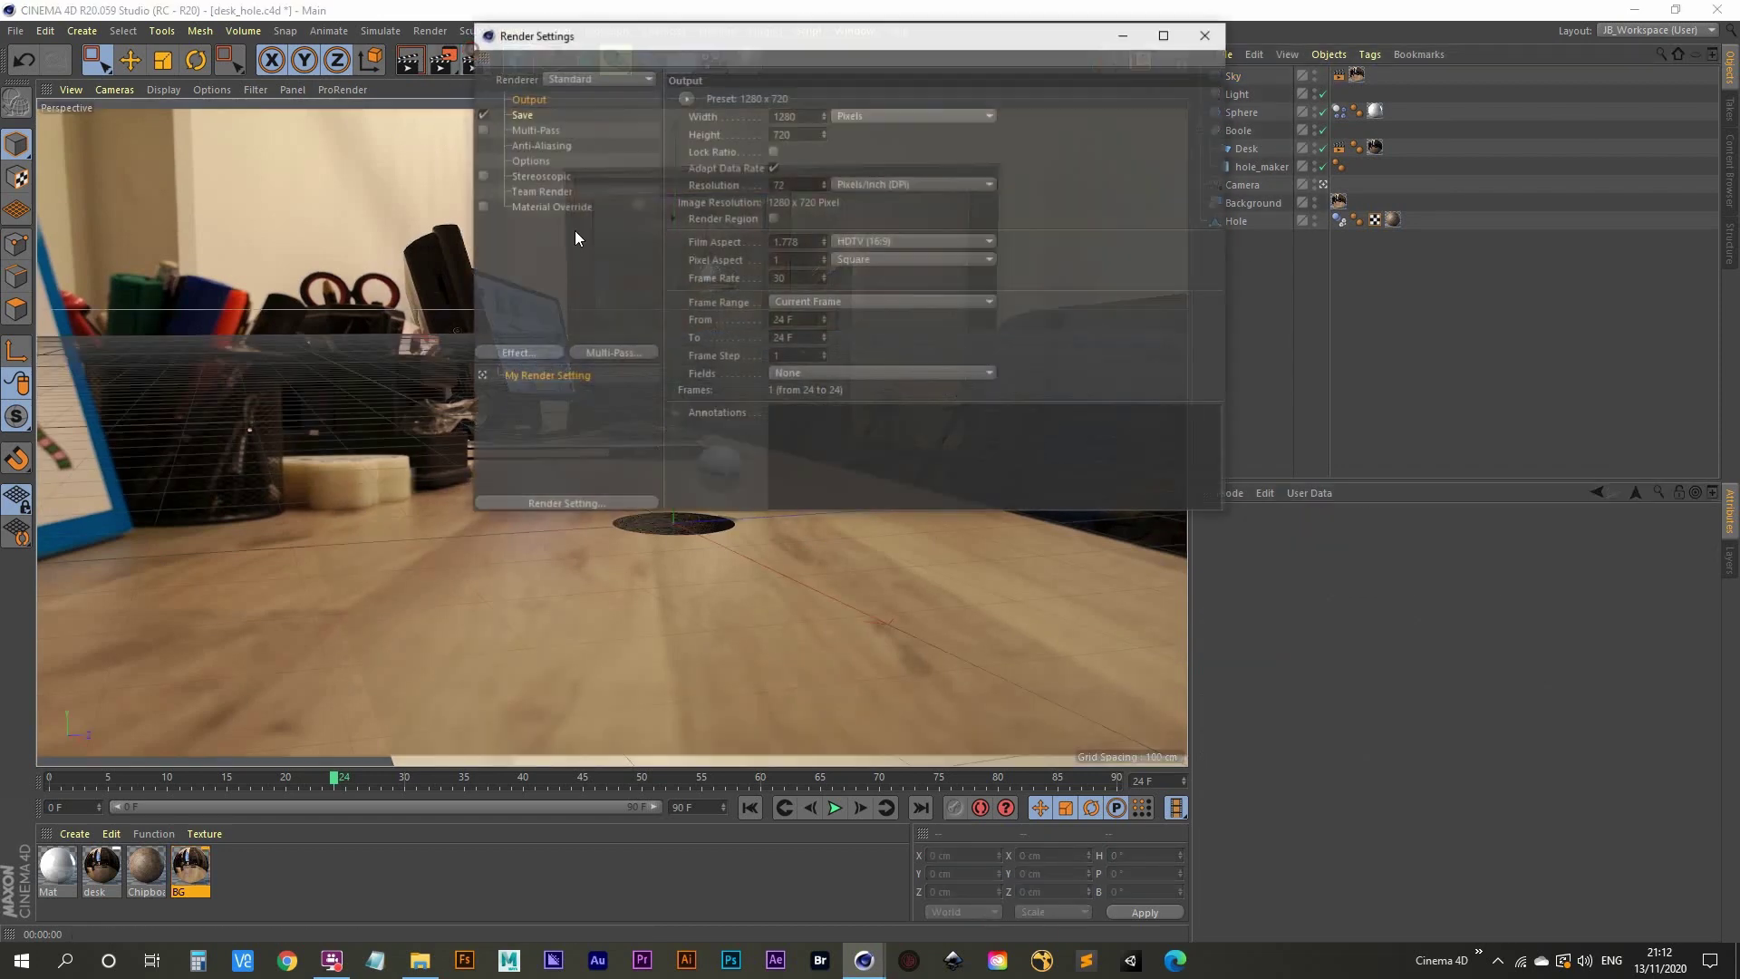
click(535, 350)
click(582, 302)
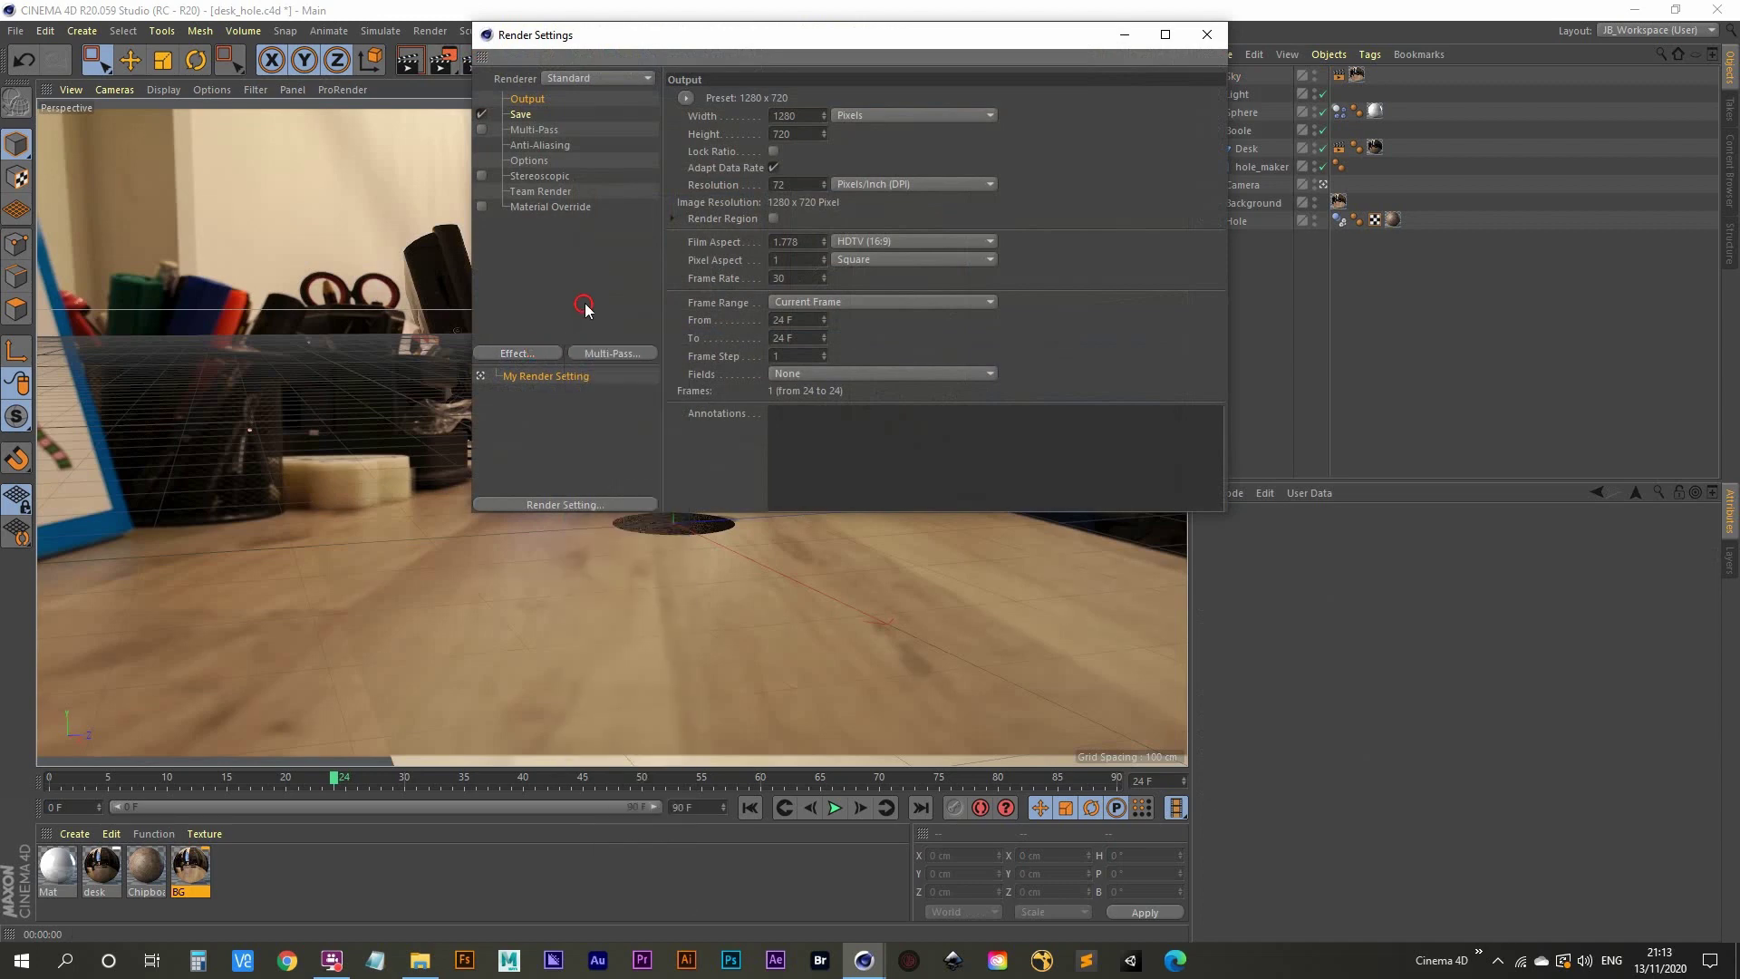
click(1201, 36)
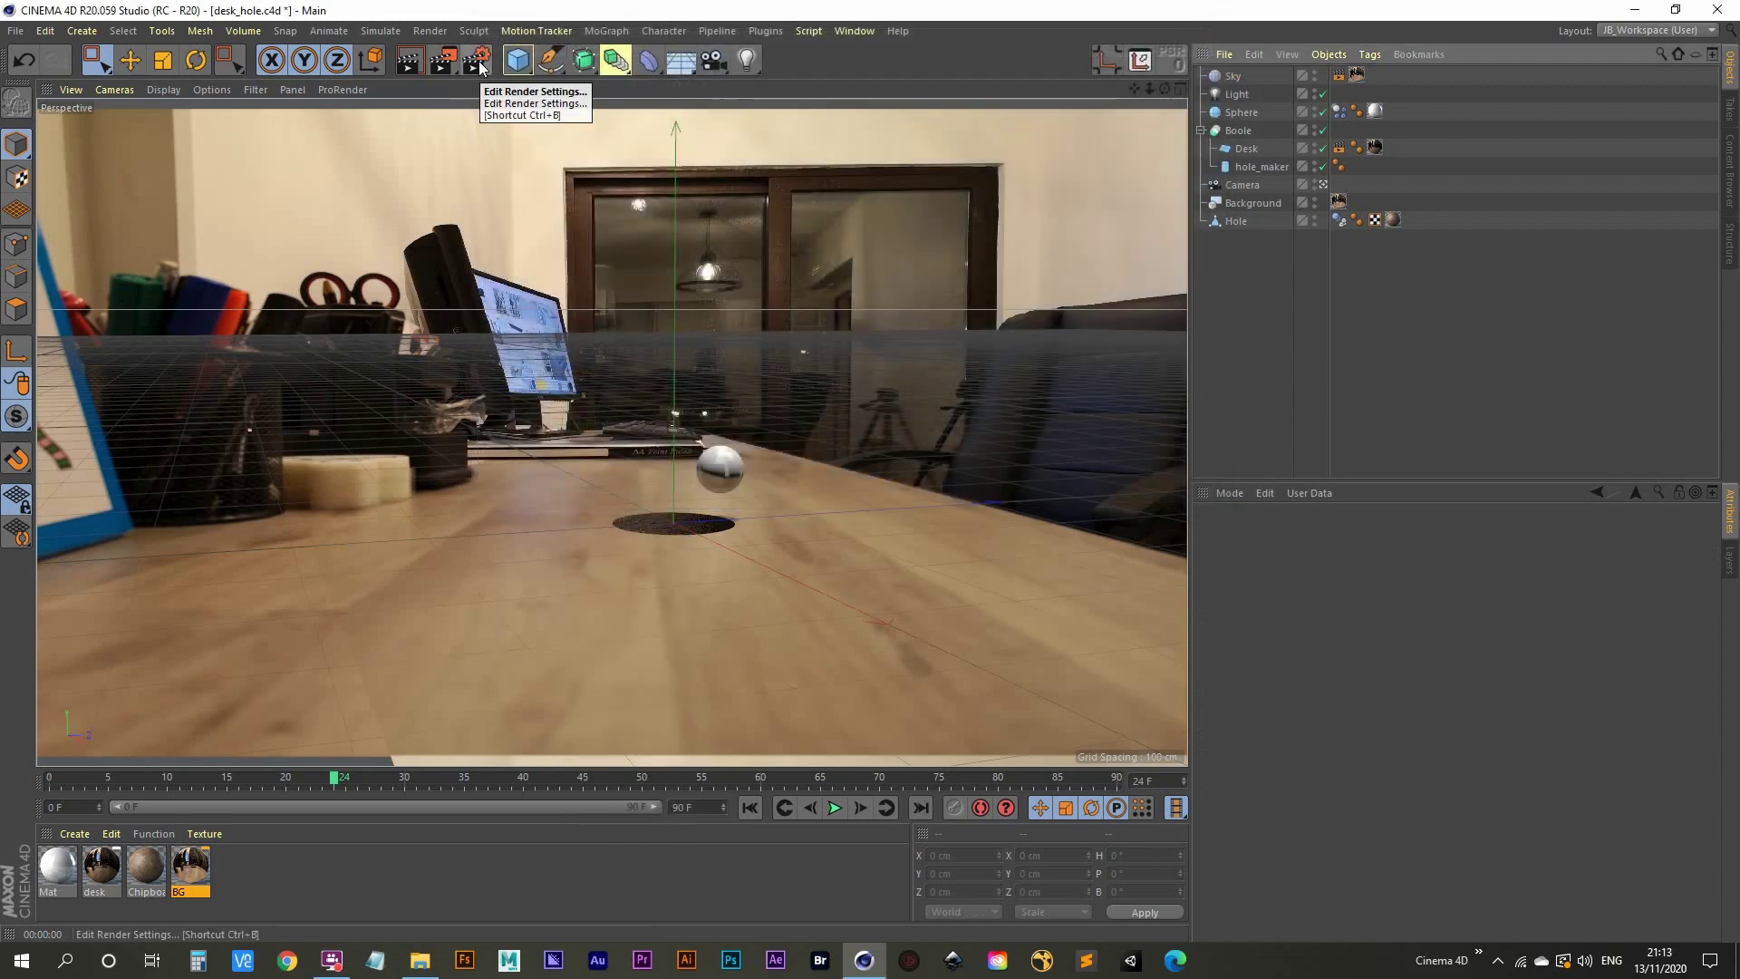
click(476, 64)
drag(706, 49, 801, 134)
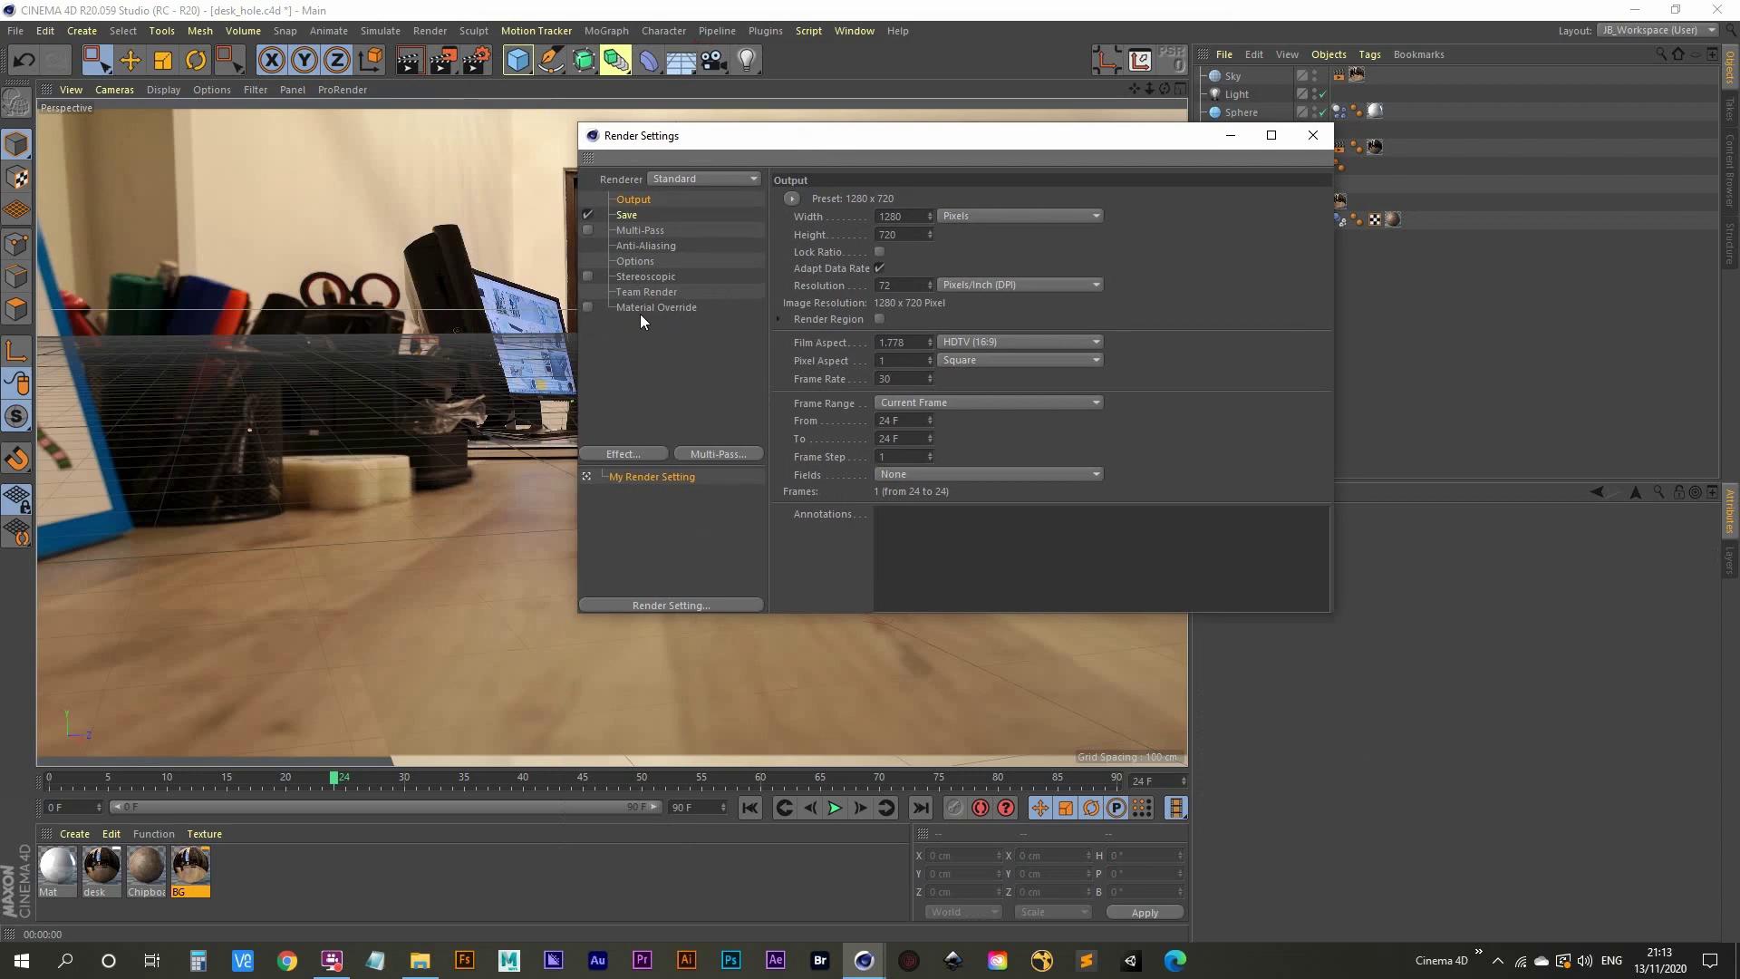
click(632, 457)
click(713, 615)
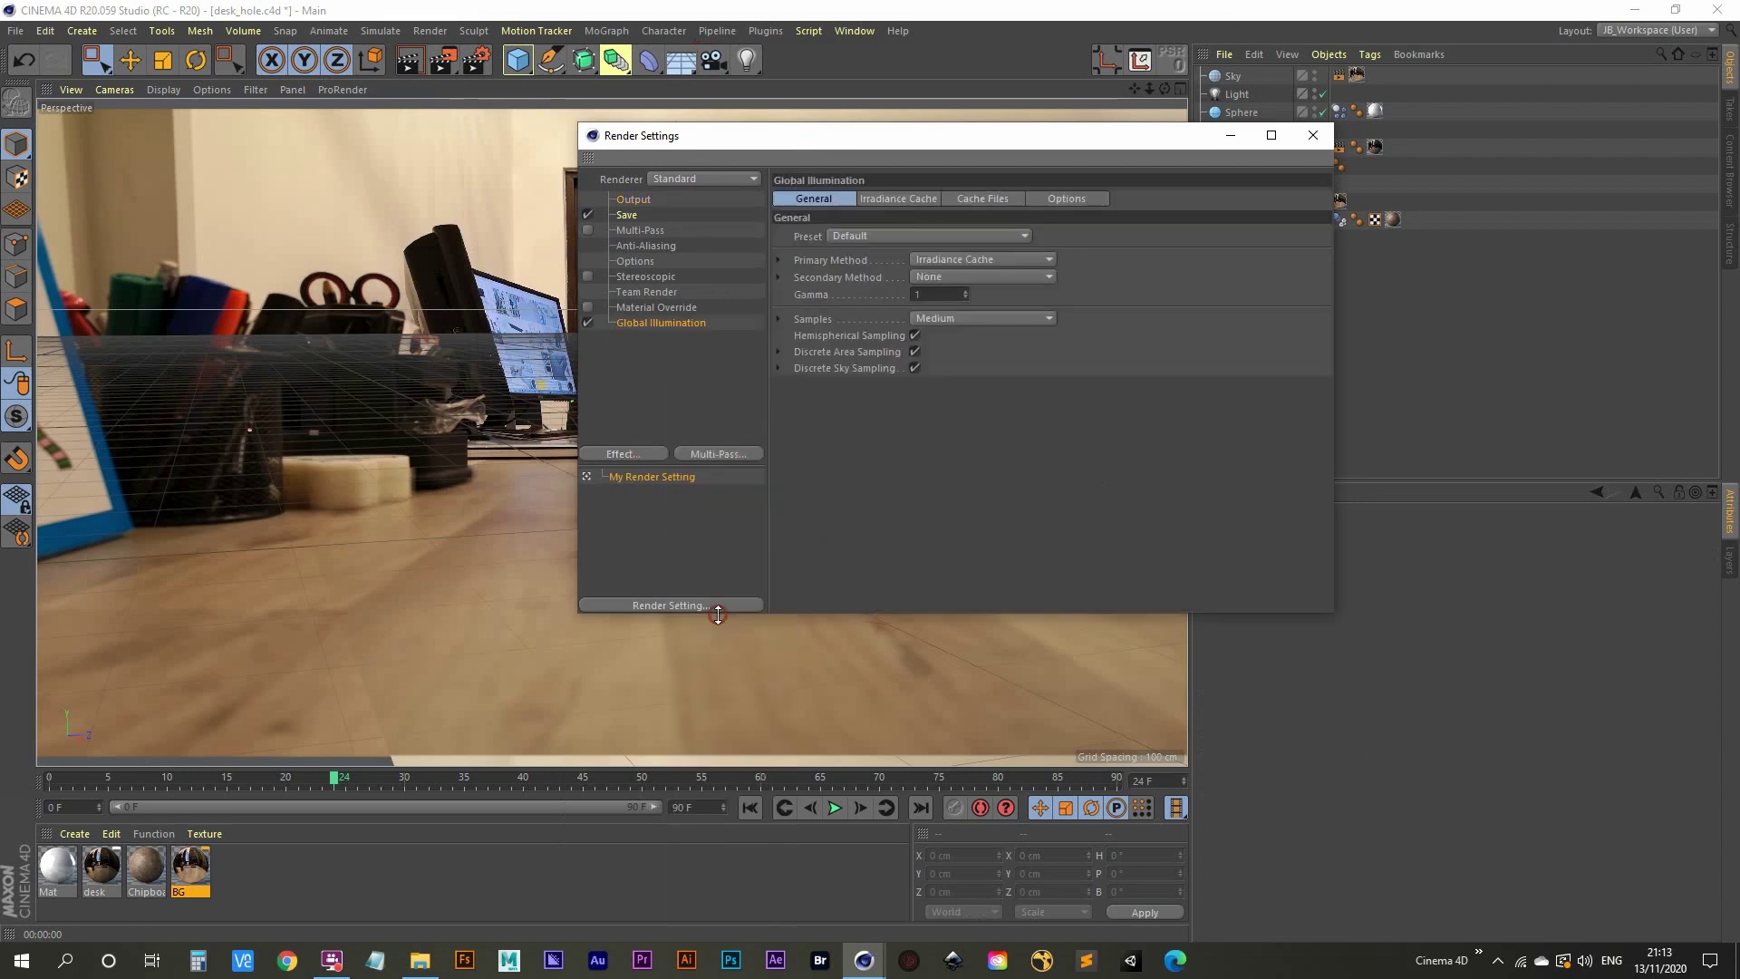
click(1314, 136)
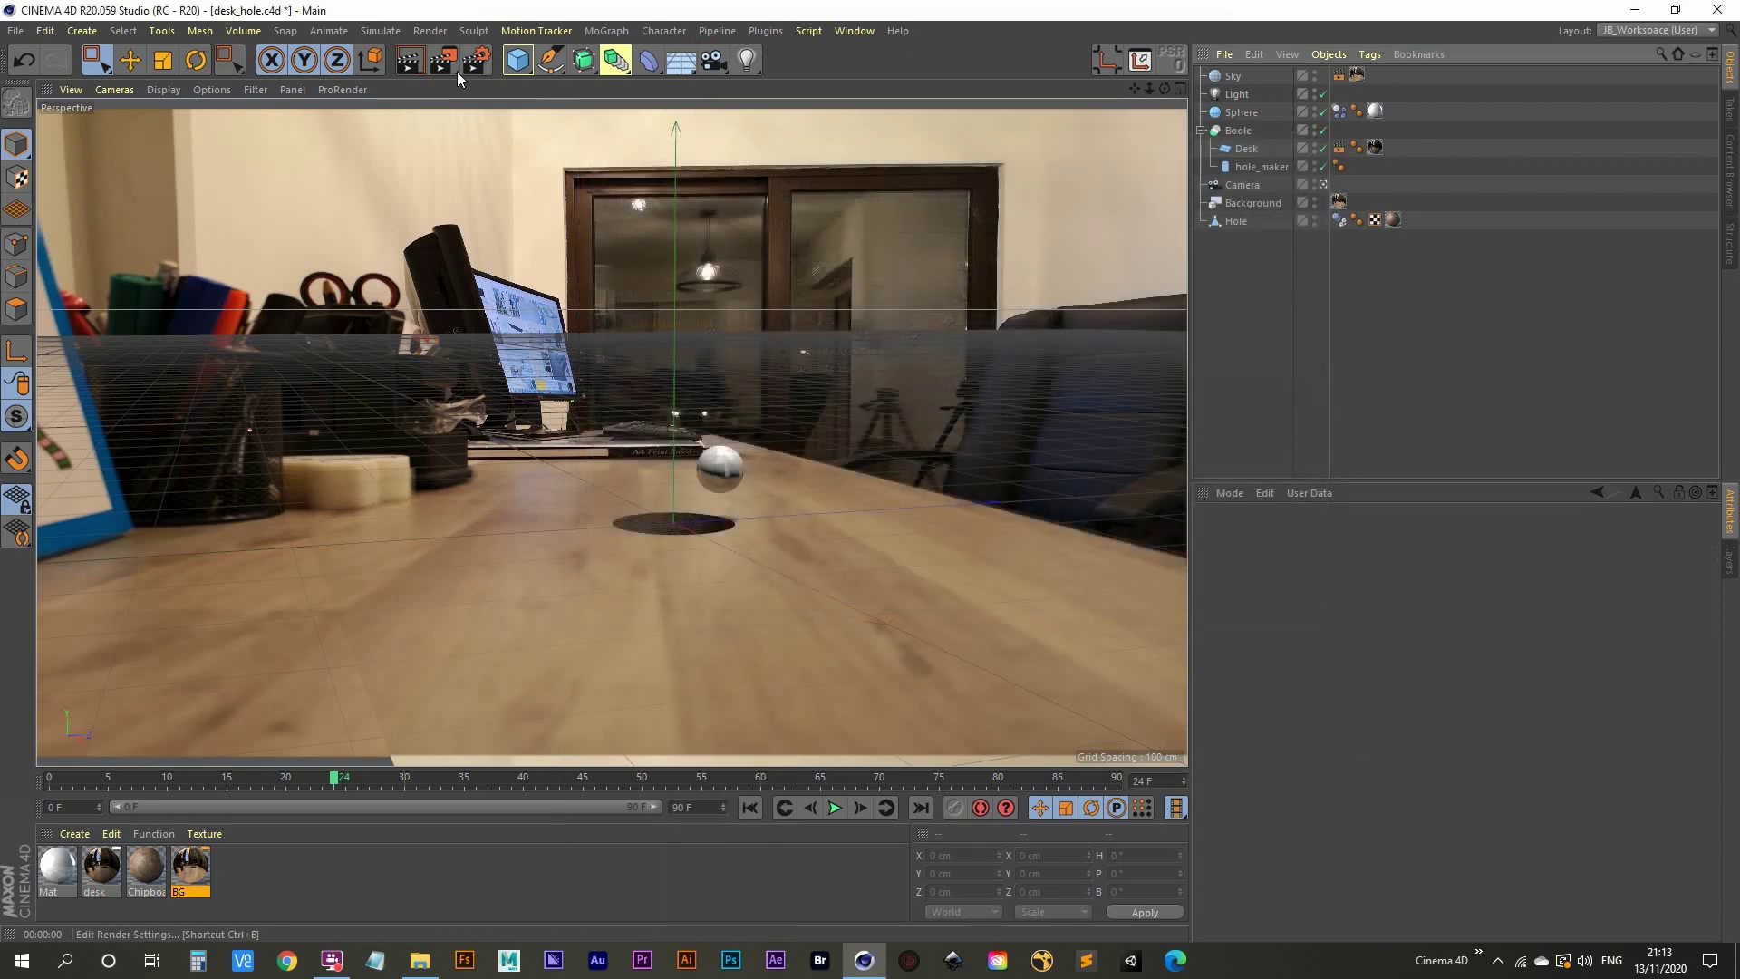
click(407, 65)
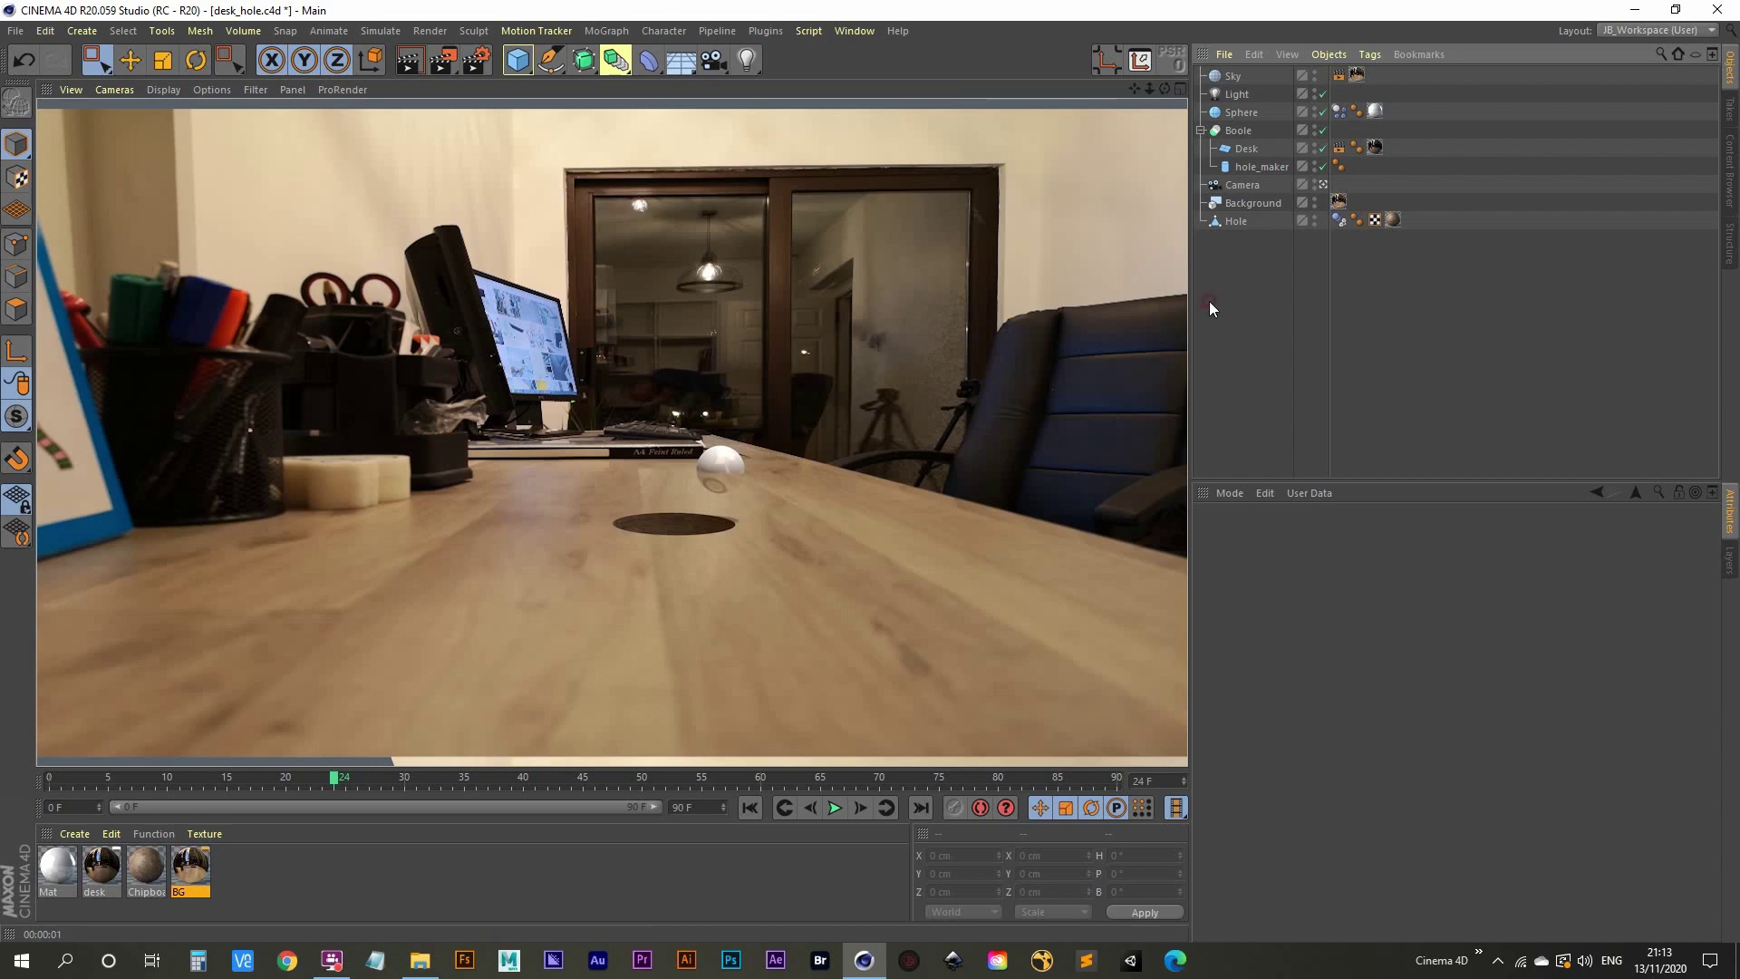
Add a Floor object and lower it below the desk.
key(Escape)
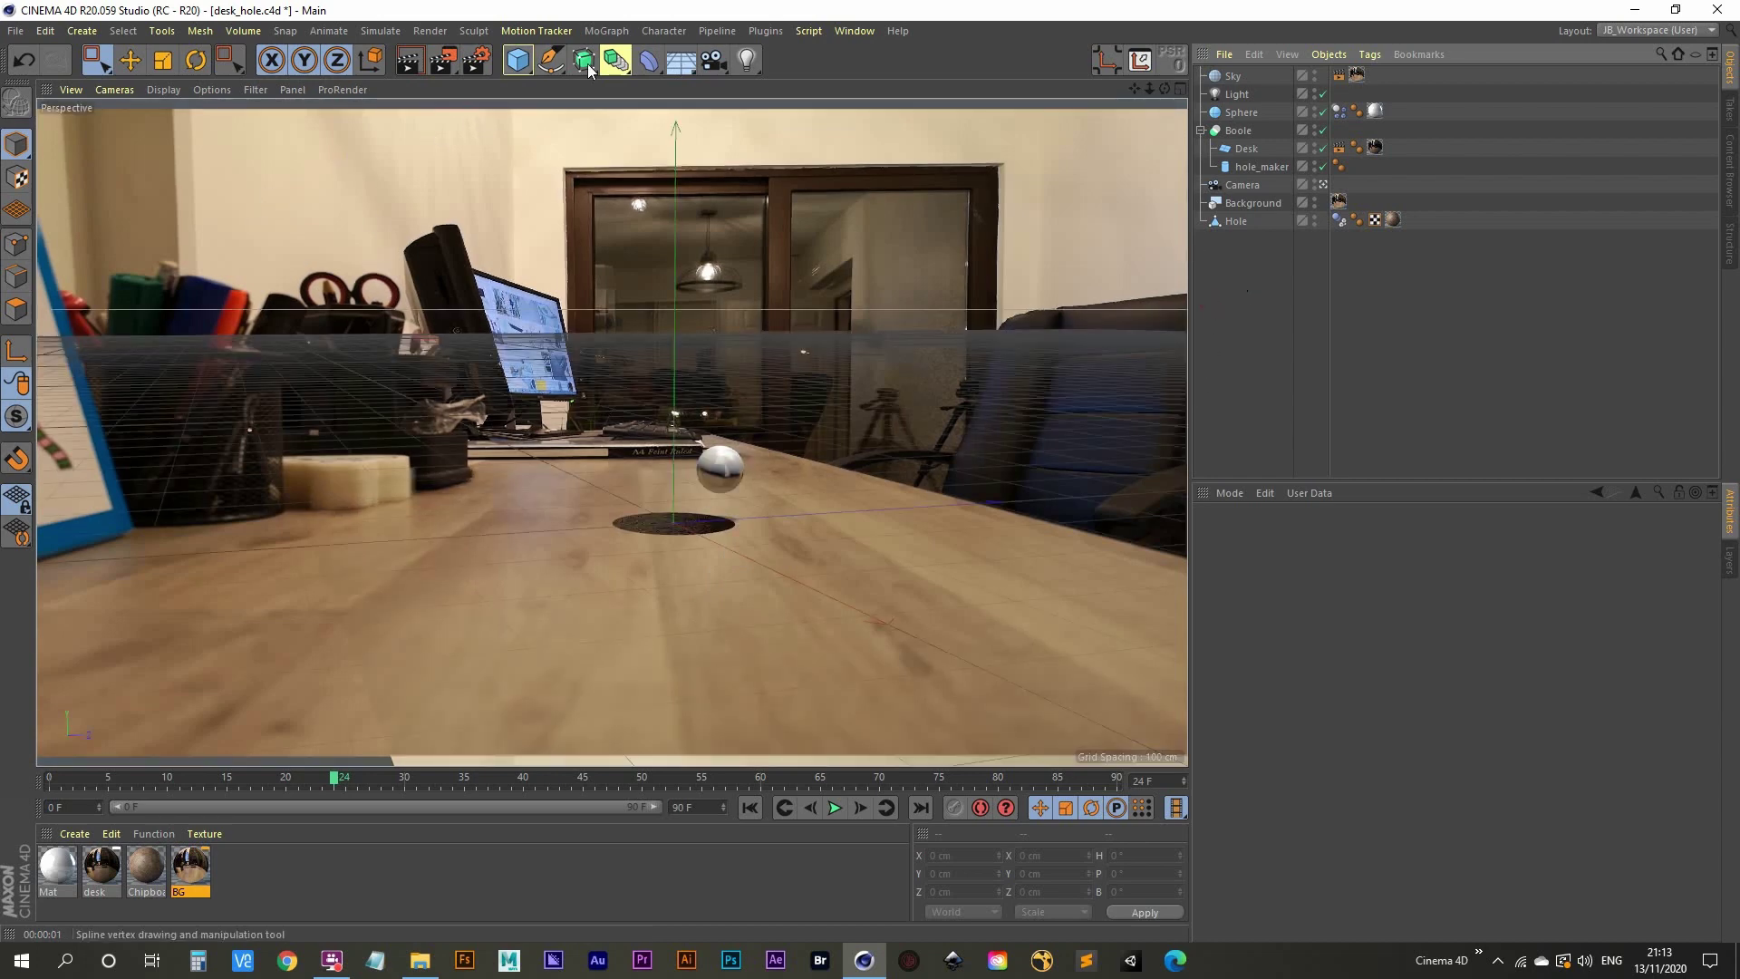
click(681, 60)
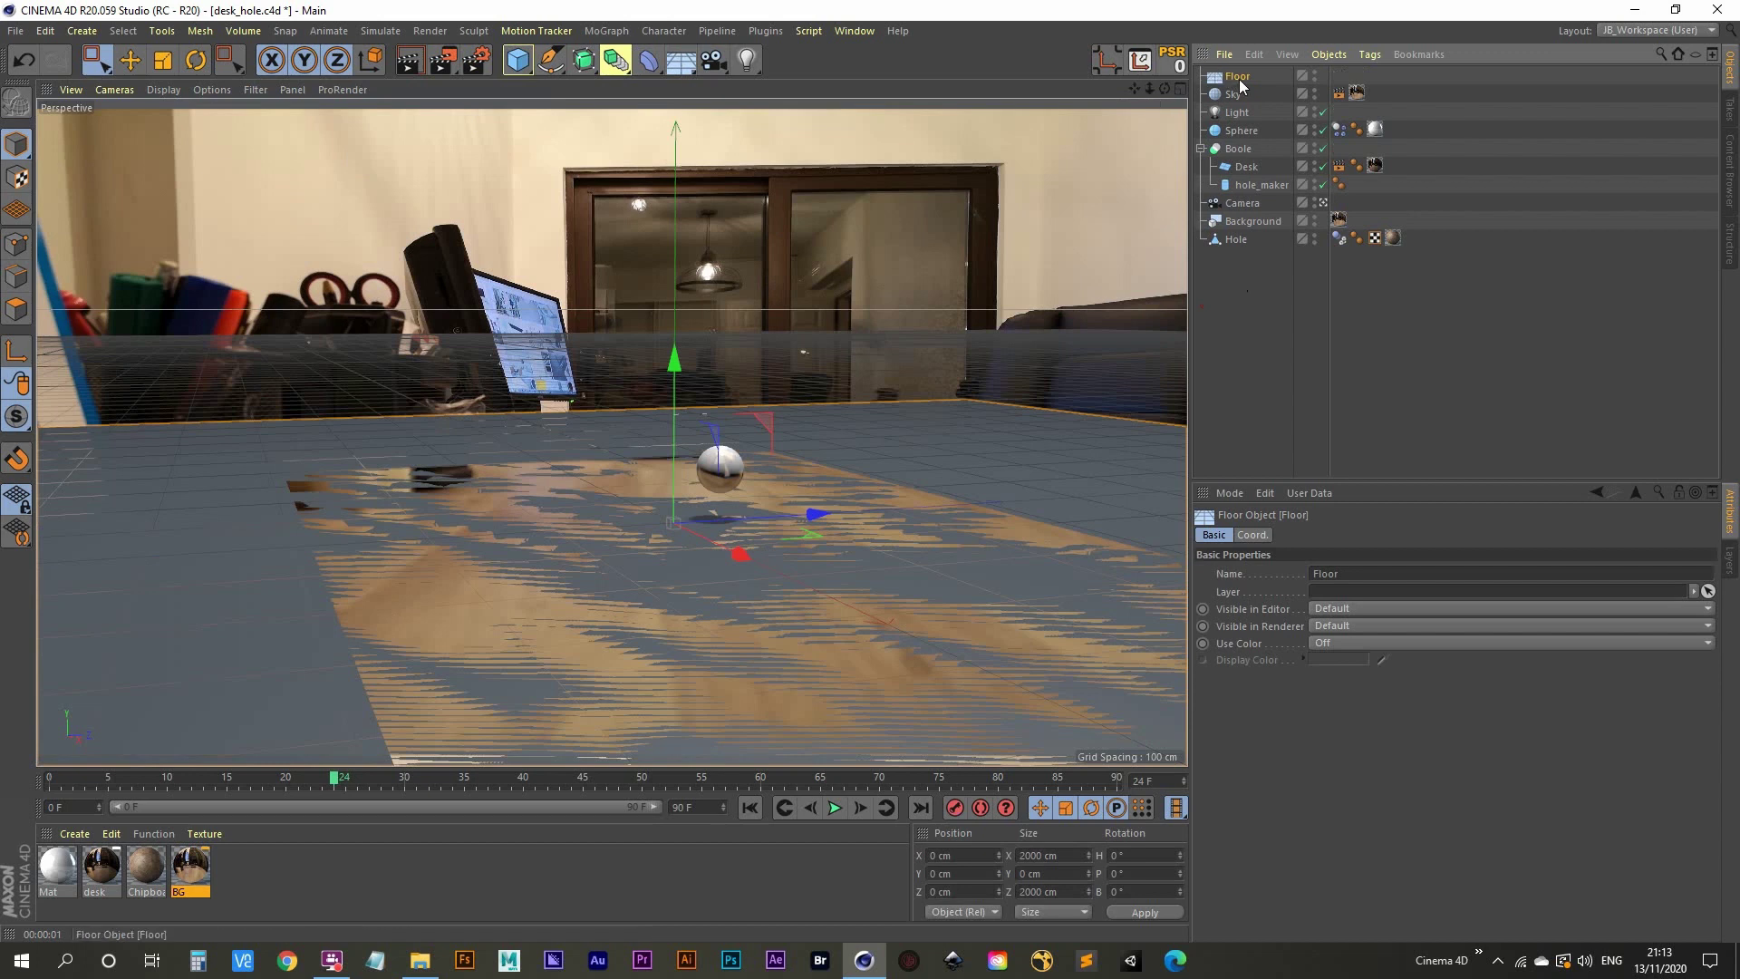
drag(674, 363, 692, 737)
click(257, 888)
Create a new material, Mat.1, and darken its colour toward black.
double_click(257, 889)
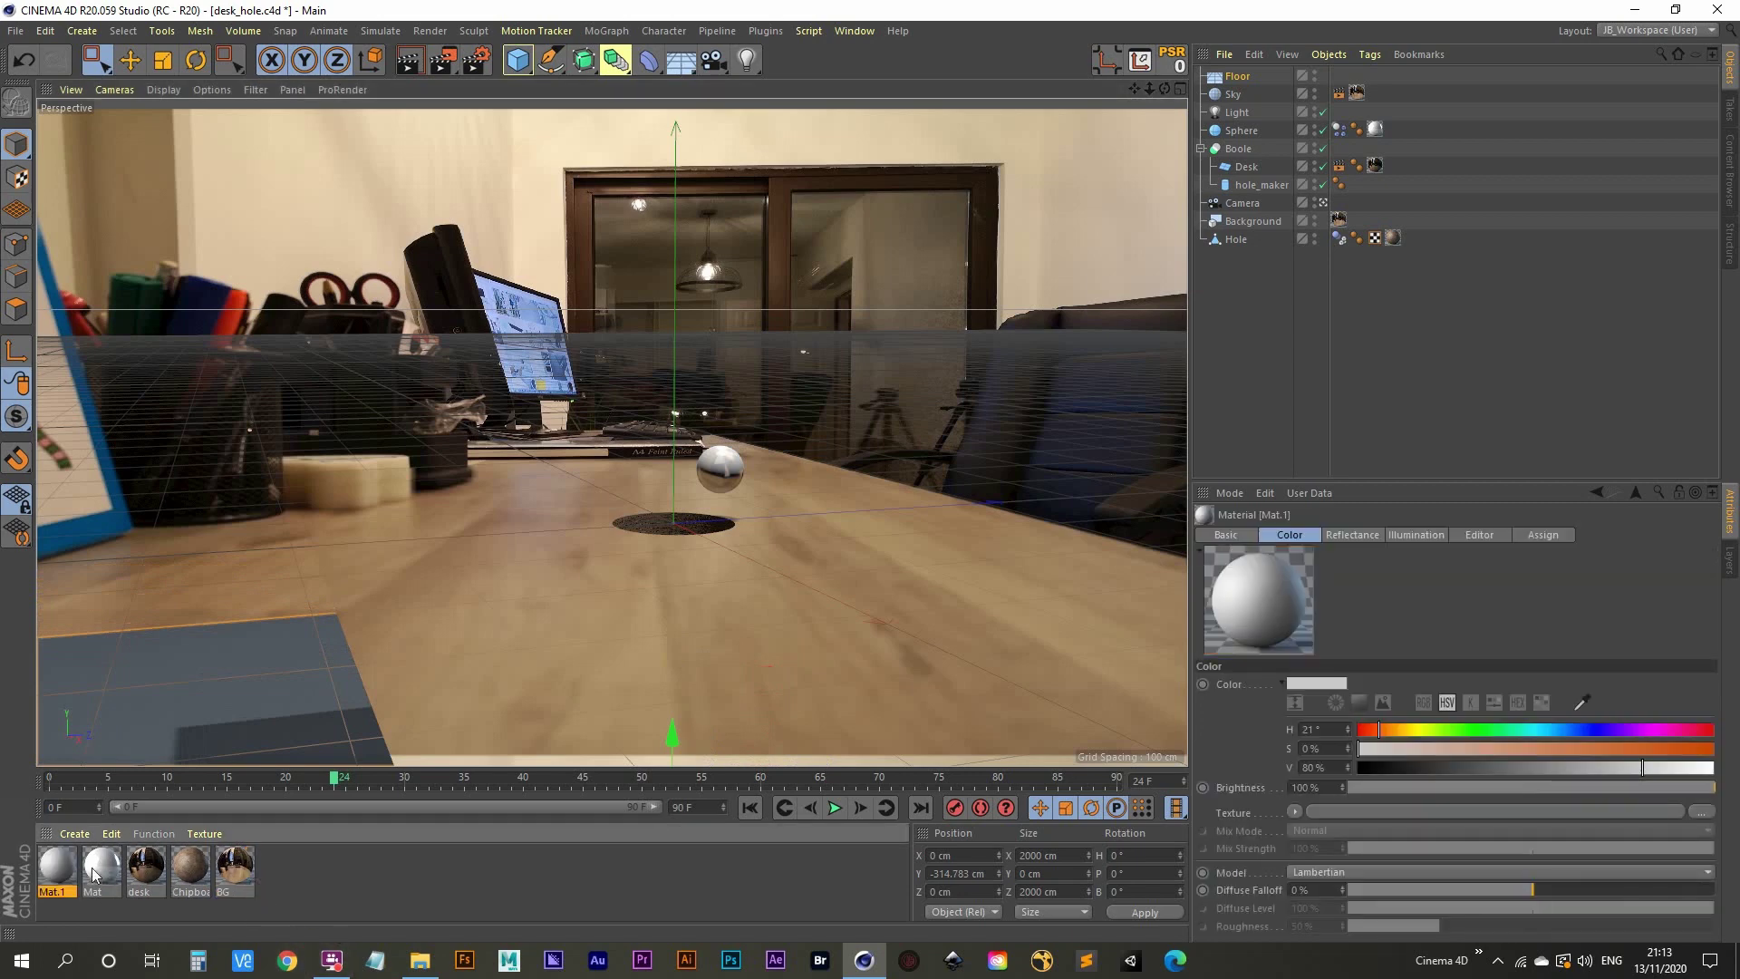
double_click(56, 866)
drag(552, 122, 623, 120)
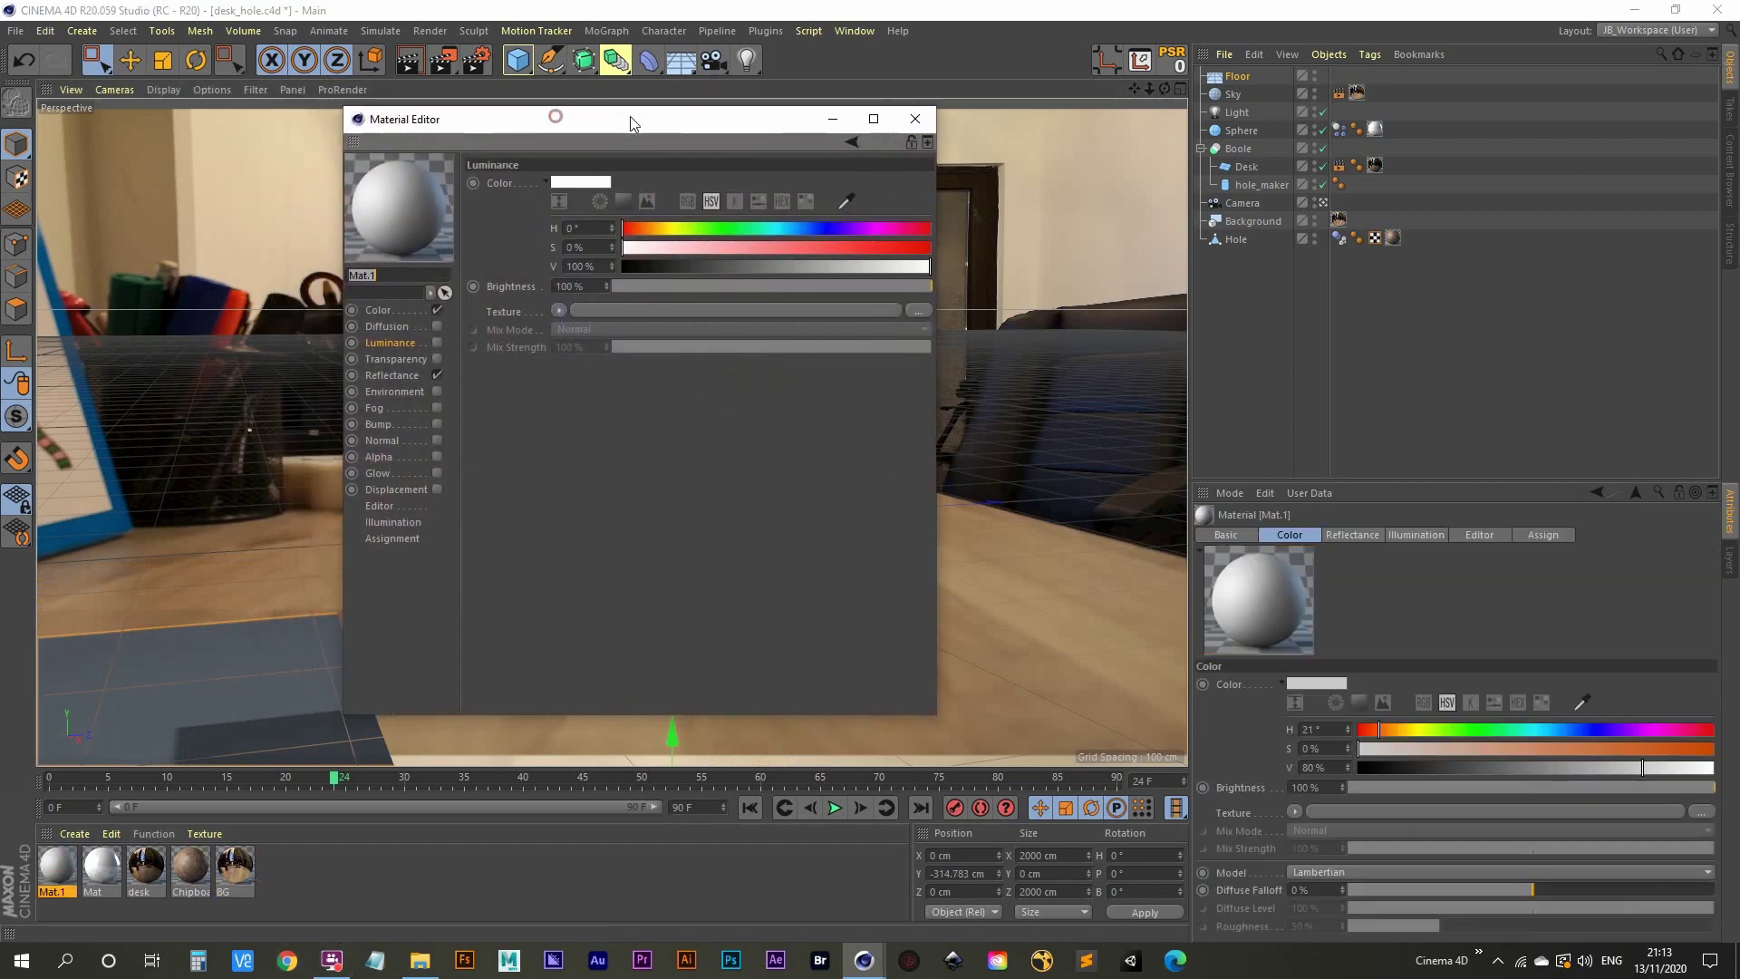
drag(720, 270, 623, 267)
click(913, 120)
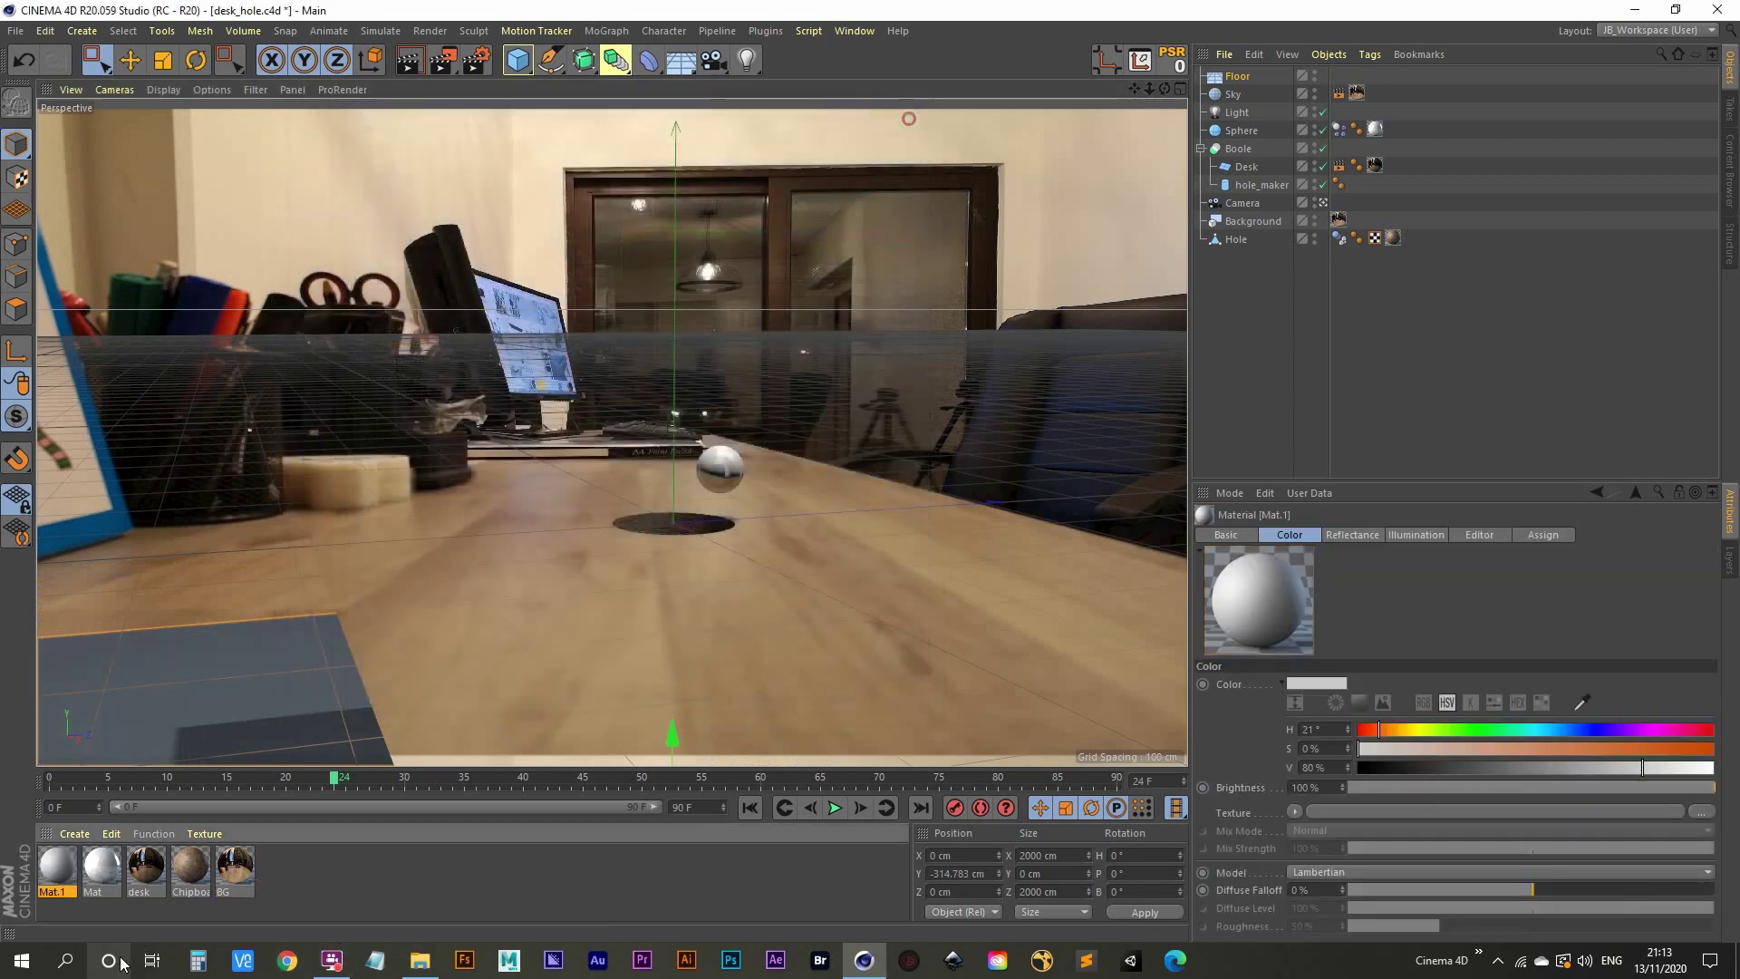
Turn off Mat.1's reflectance, set its colour to black, apply it to Floor, and render.
double_click(58, 870)
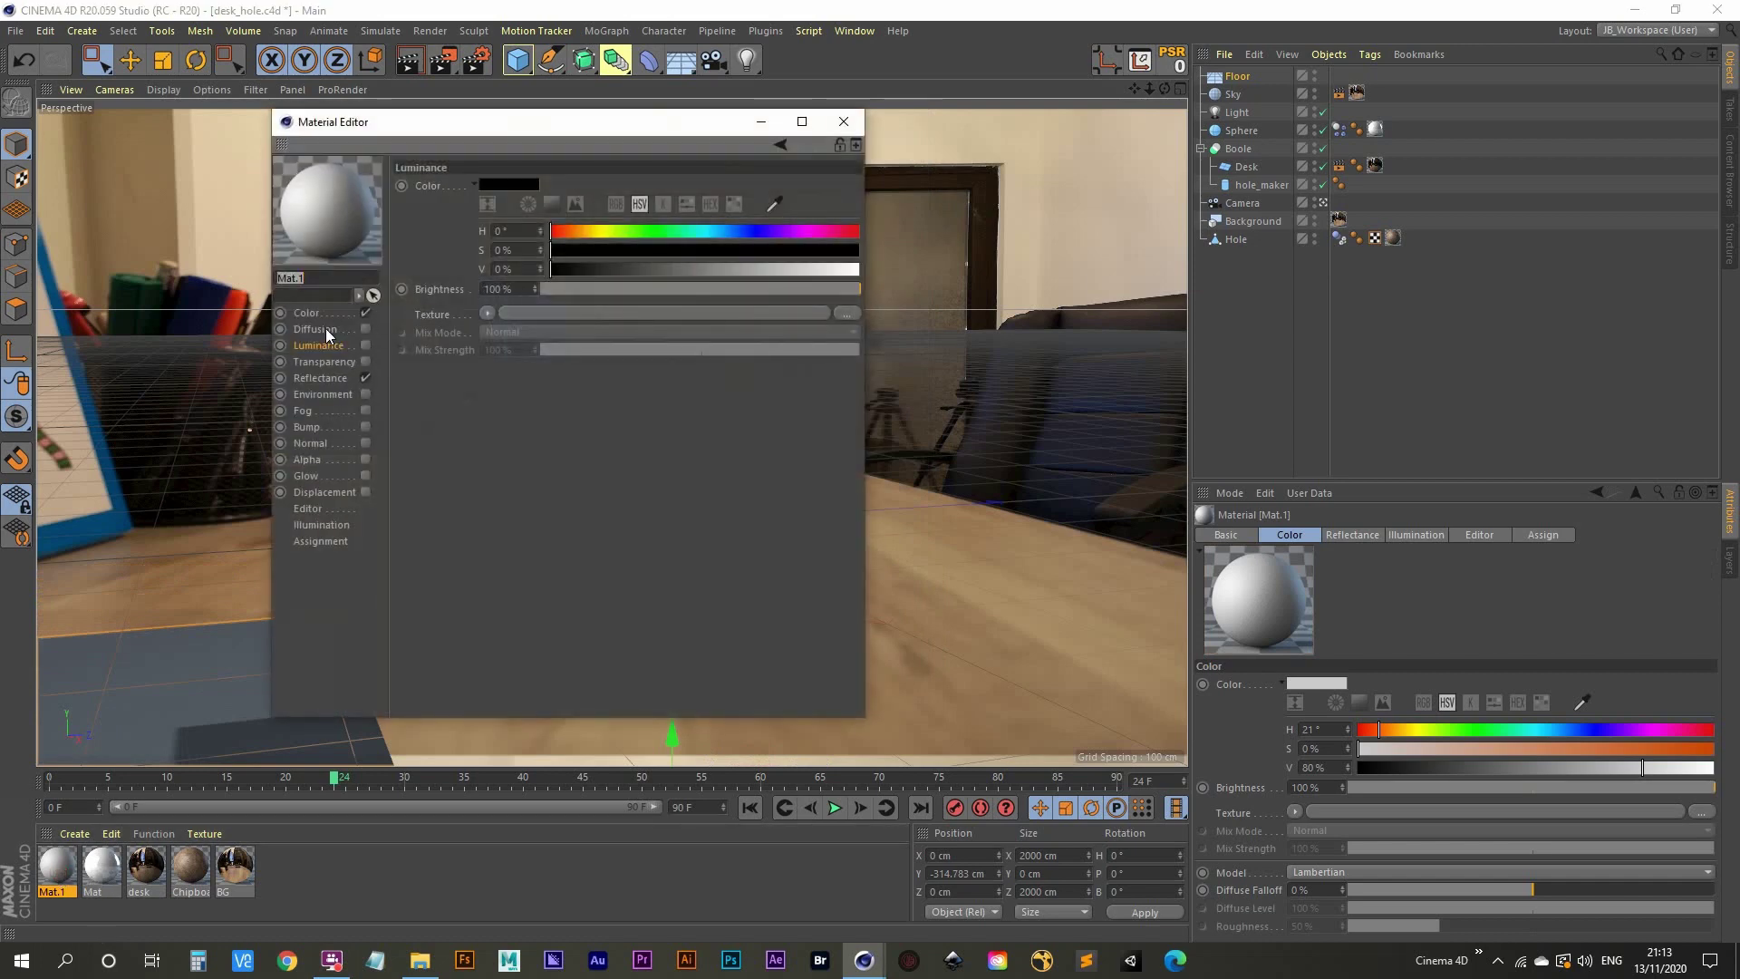
click(306, 313)
click(365, 378)
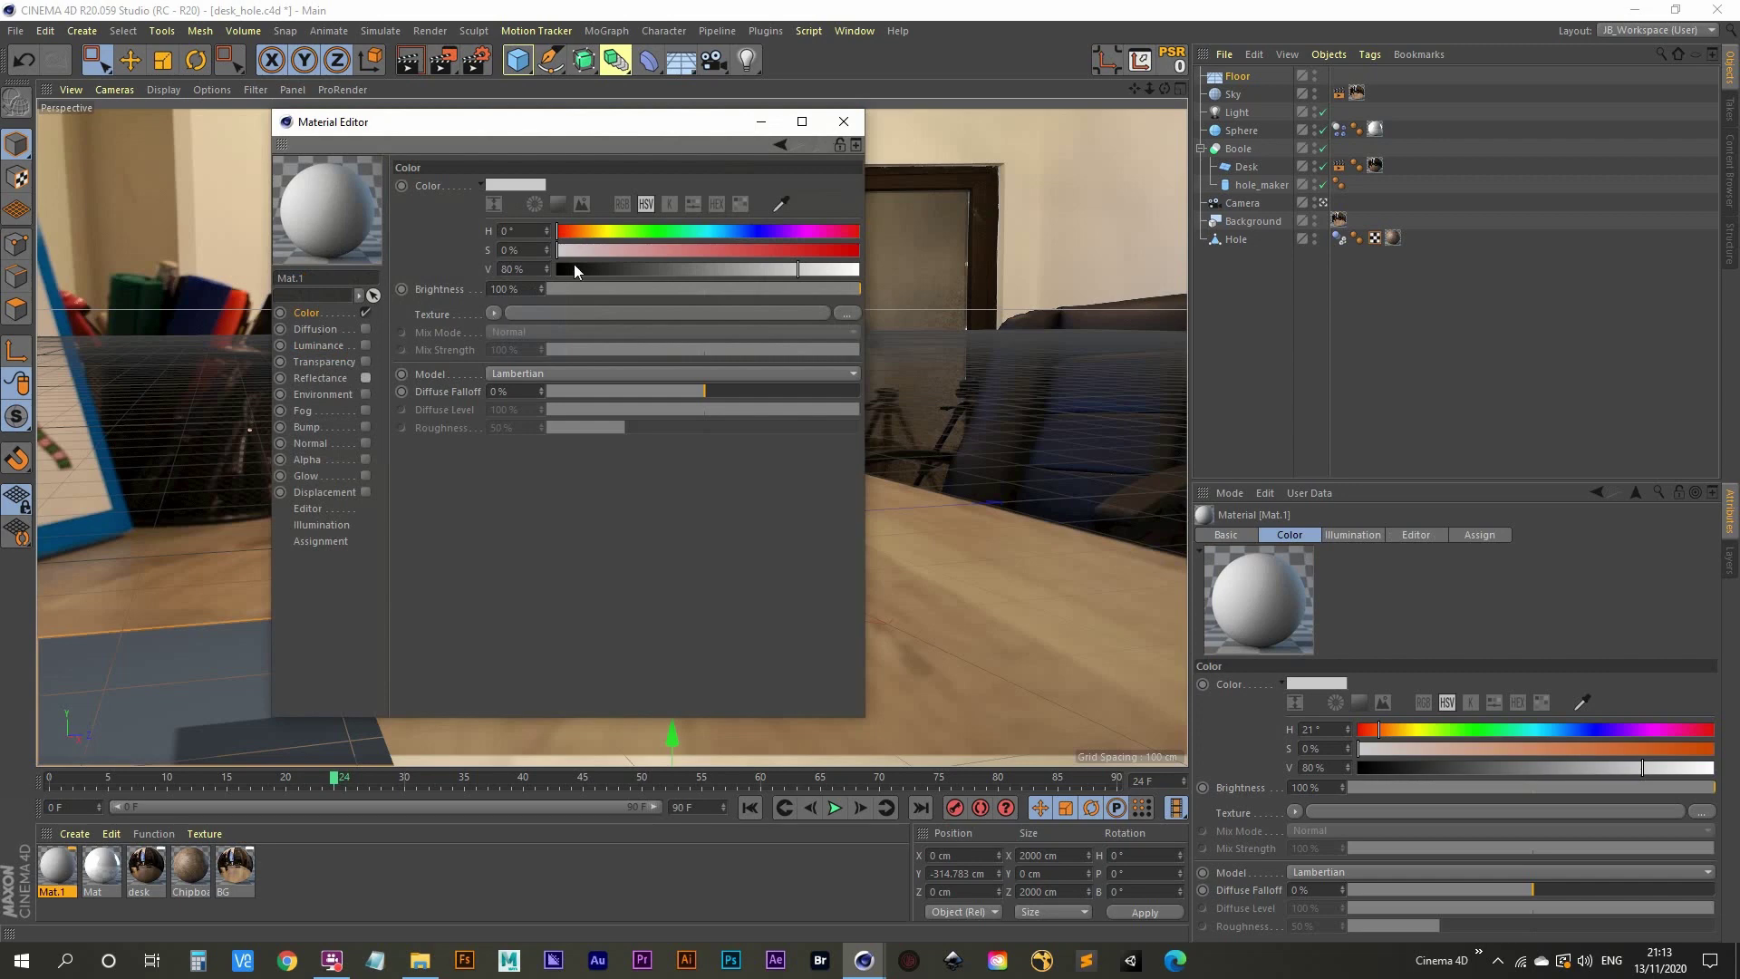
drag(607, 268, 560, 260)
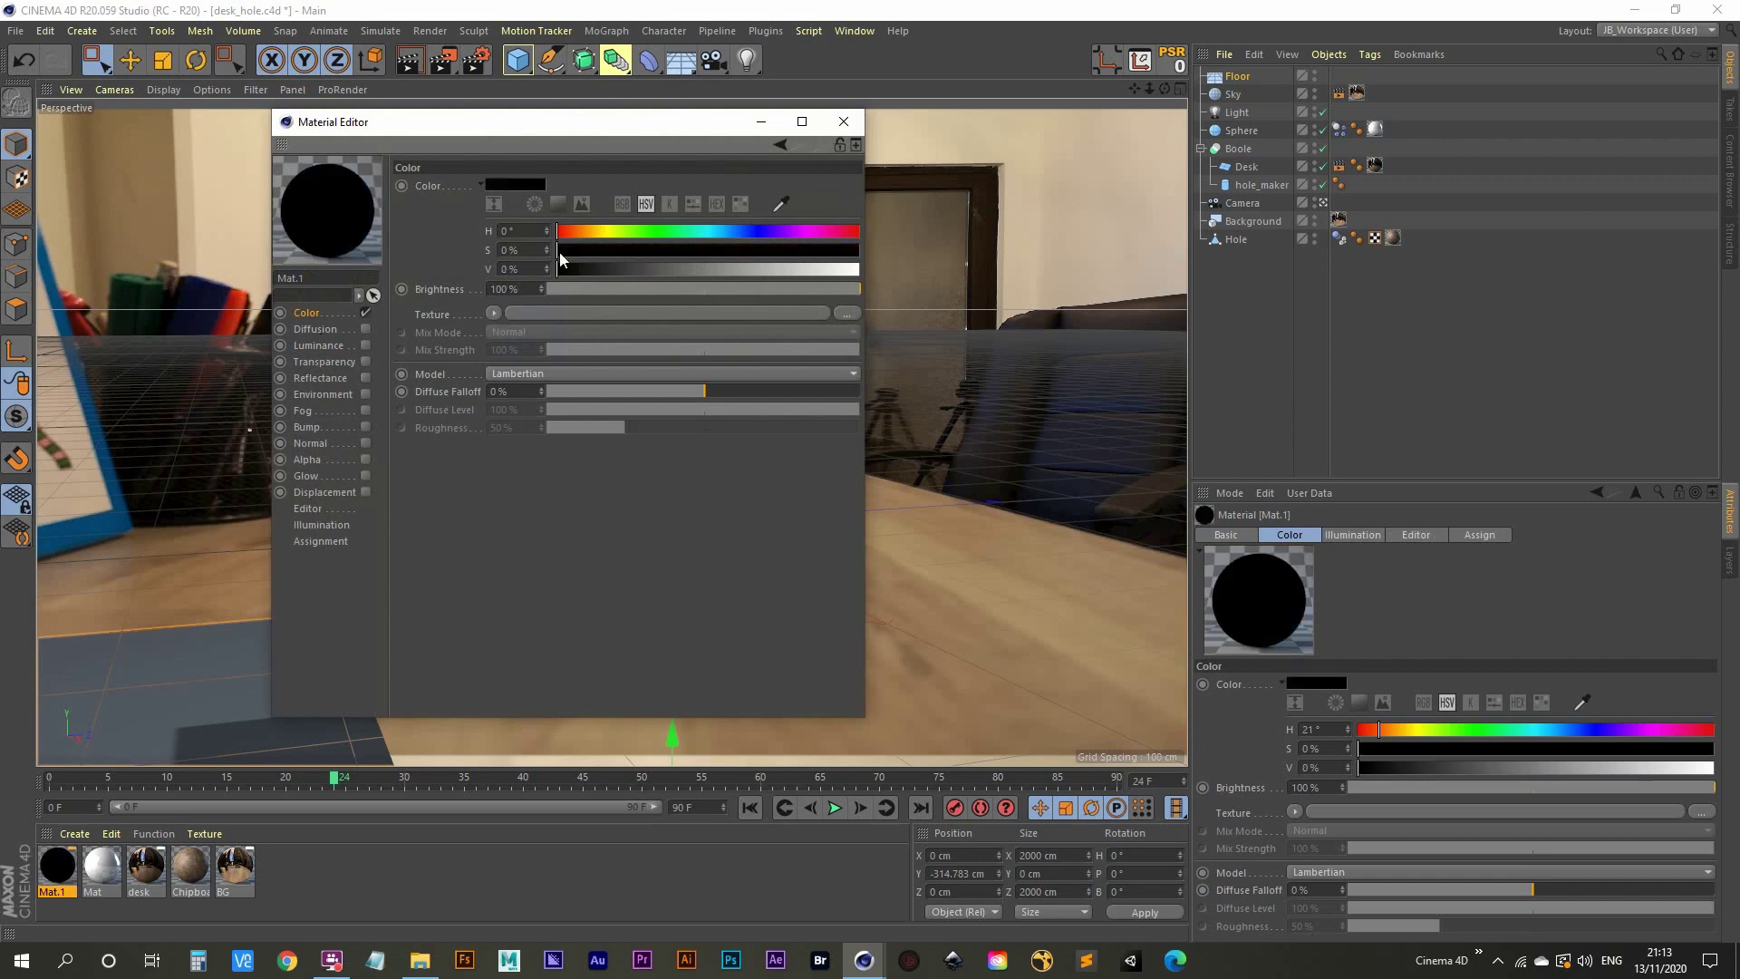
click(843, 122)
drag(61, 872, 1239, 81)
key(ctrl+r)
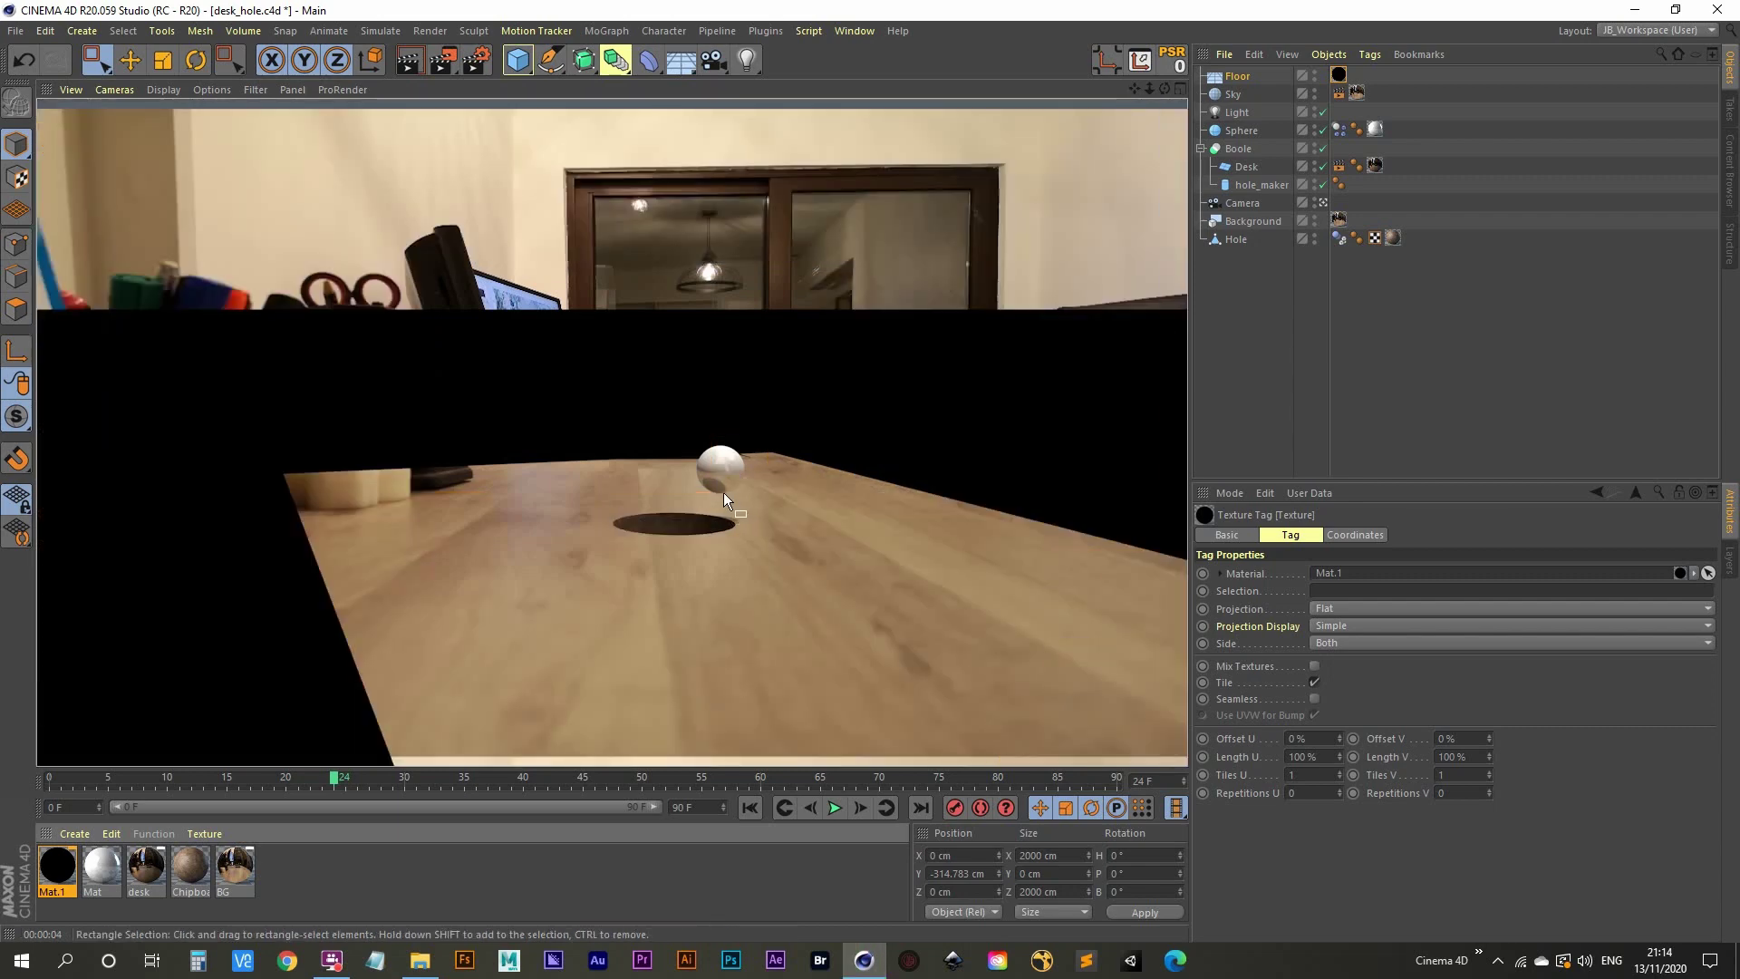
Add a Compositing tag to Floor with Seen by Camera unticked.
right_click(1240, 77)
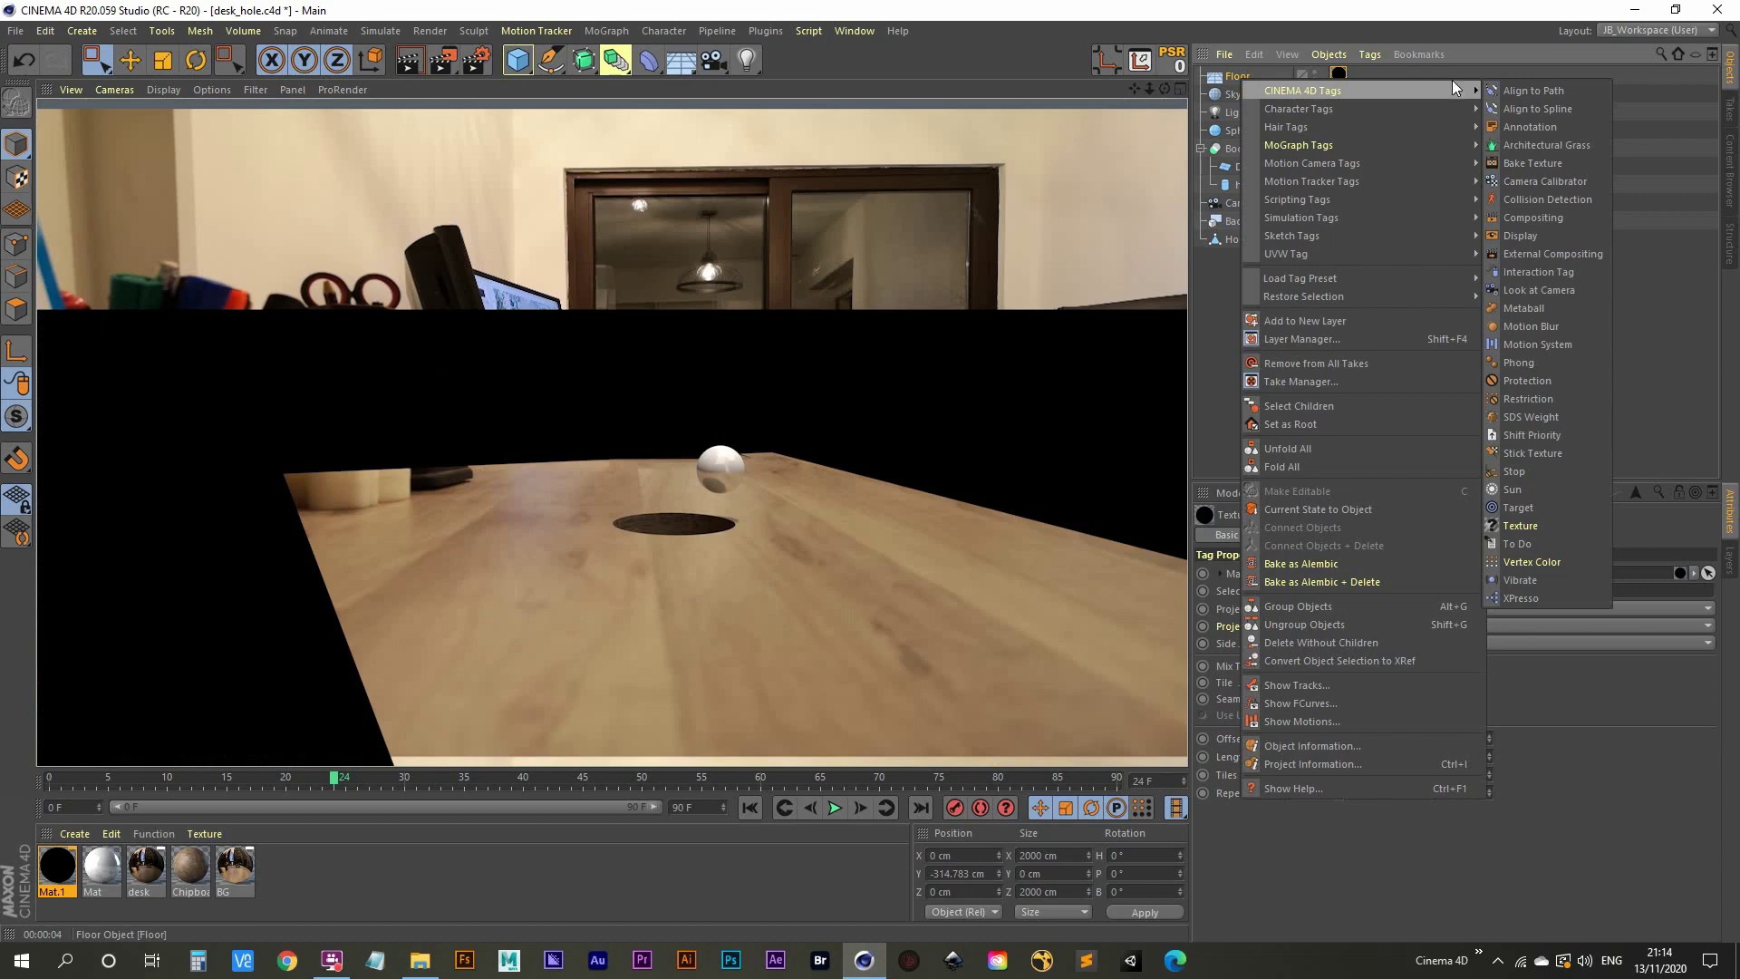
click(1235, 76)
right_click(1237, 76)
mouse_move(1341, 80)
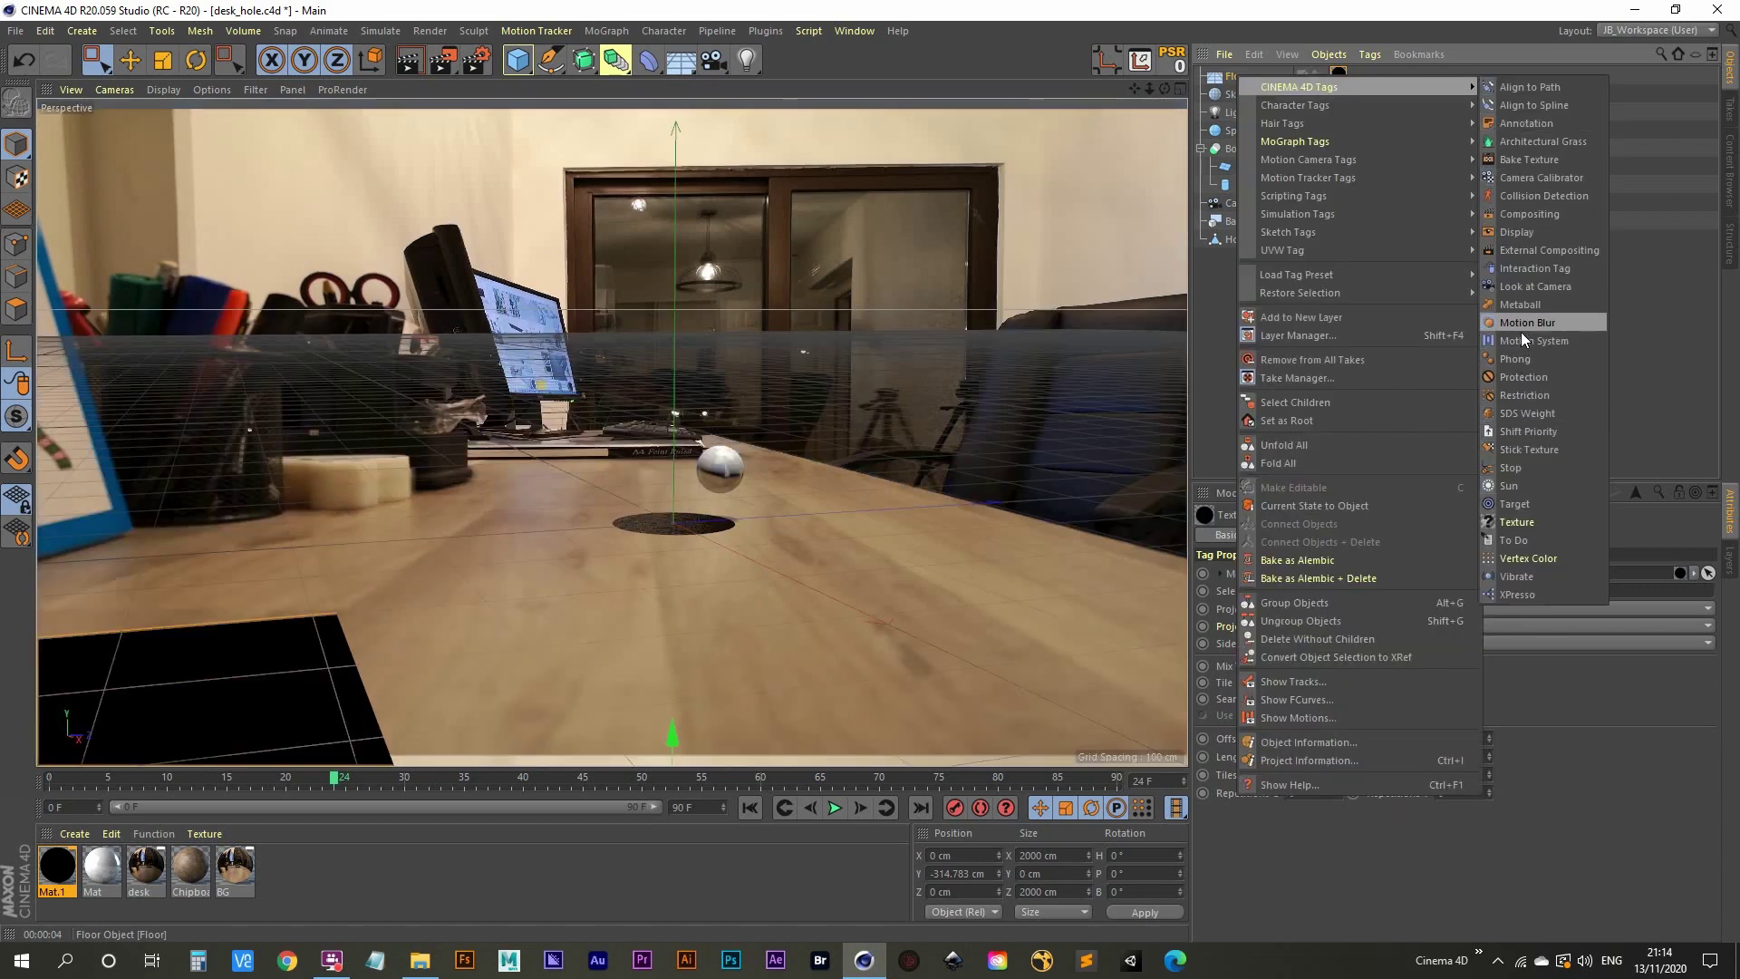
click(1536, 216)
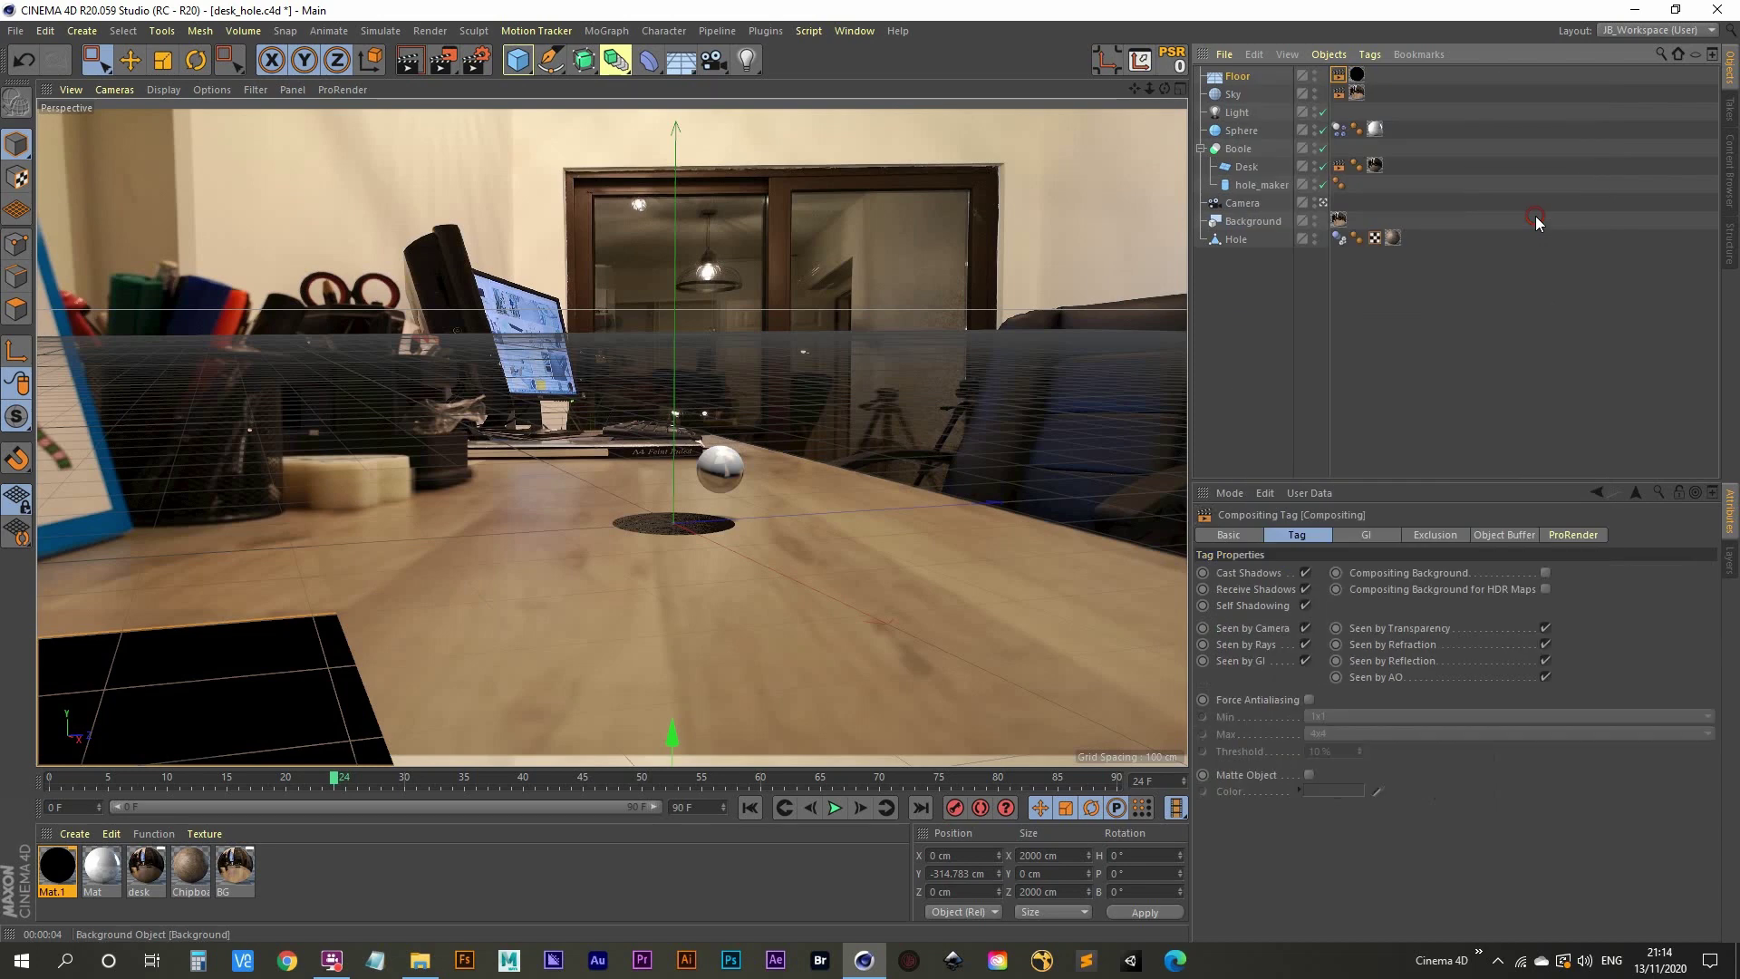
click(1305, 627)
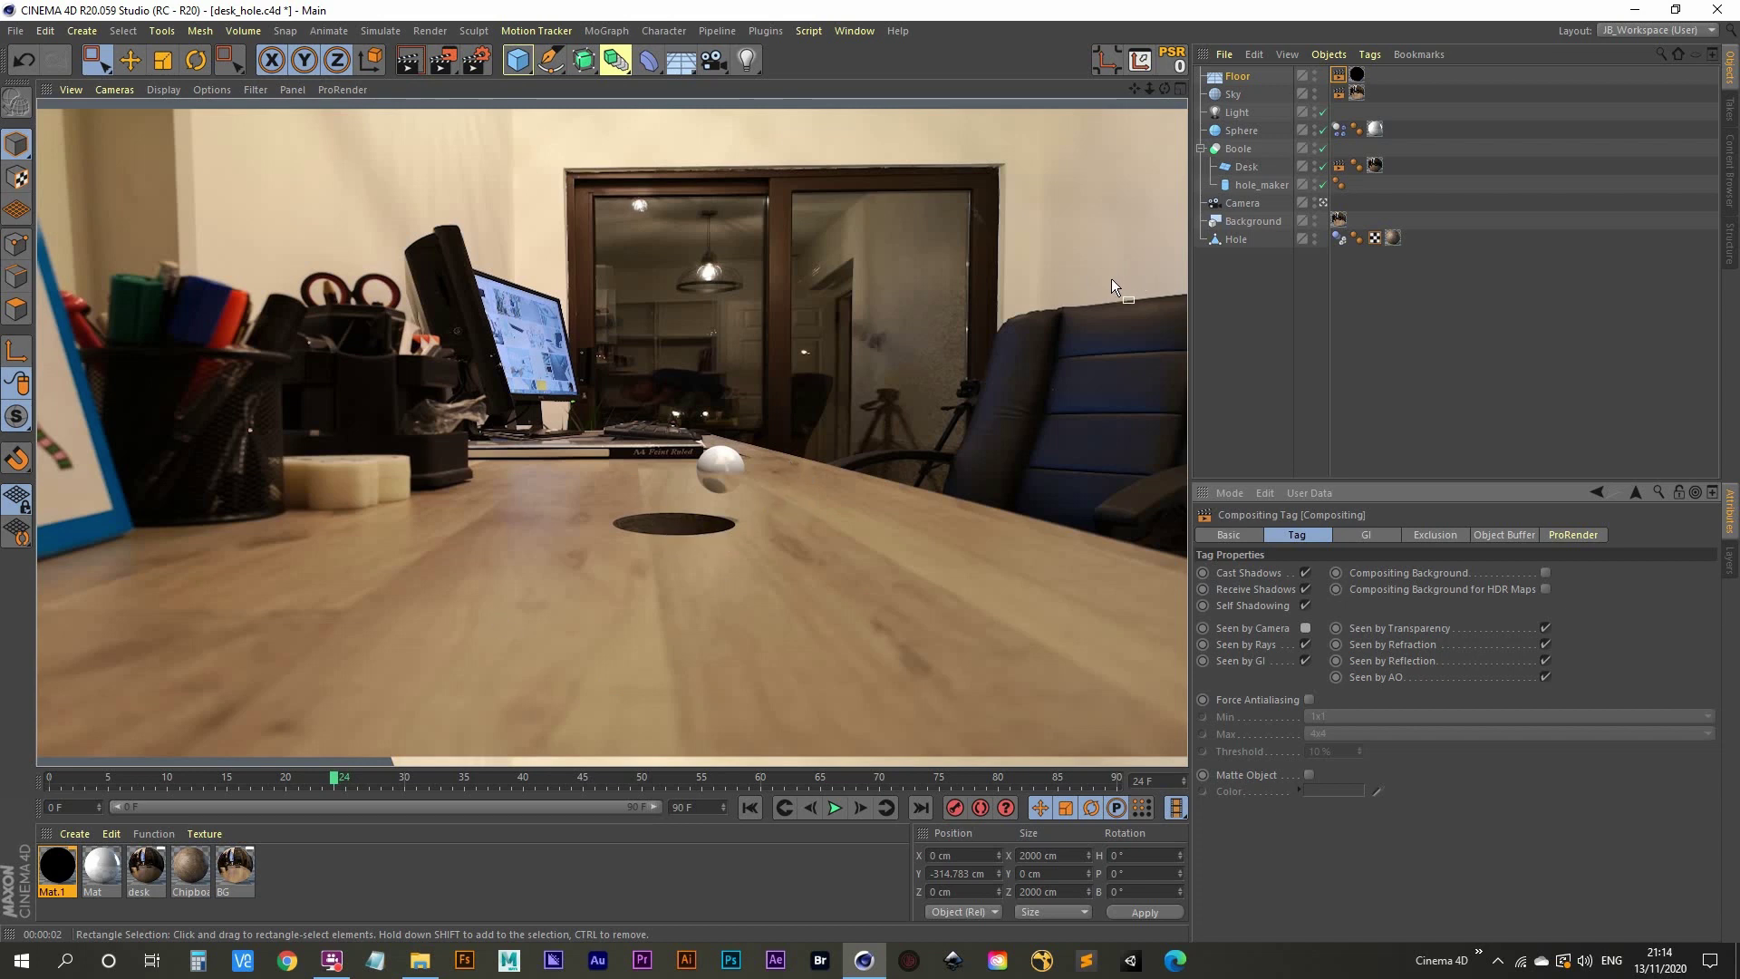
click(1253, 328)
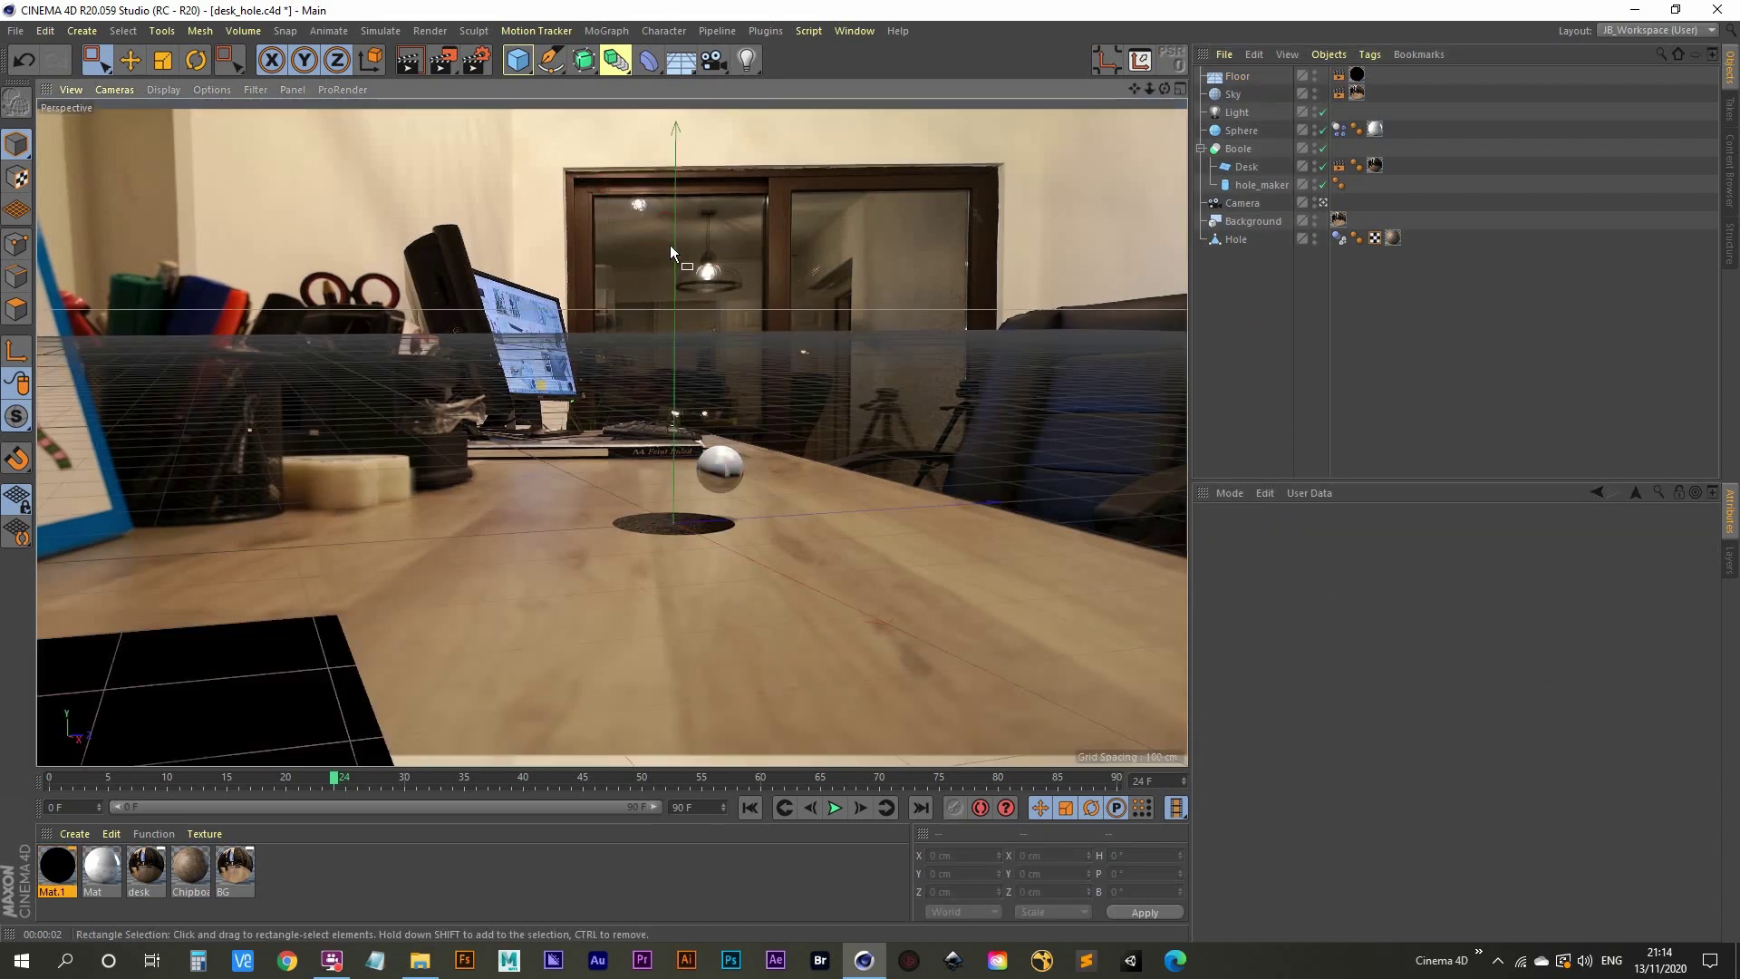
Maximise the Top view and zoom out to see the light and camera around the desk.
drag(625, 190, 664, 219)
drag(651, 240, 807, 308)
middle_click(894, 342)
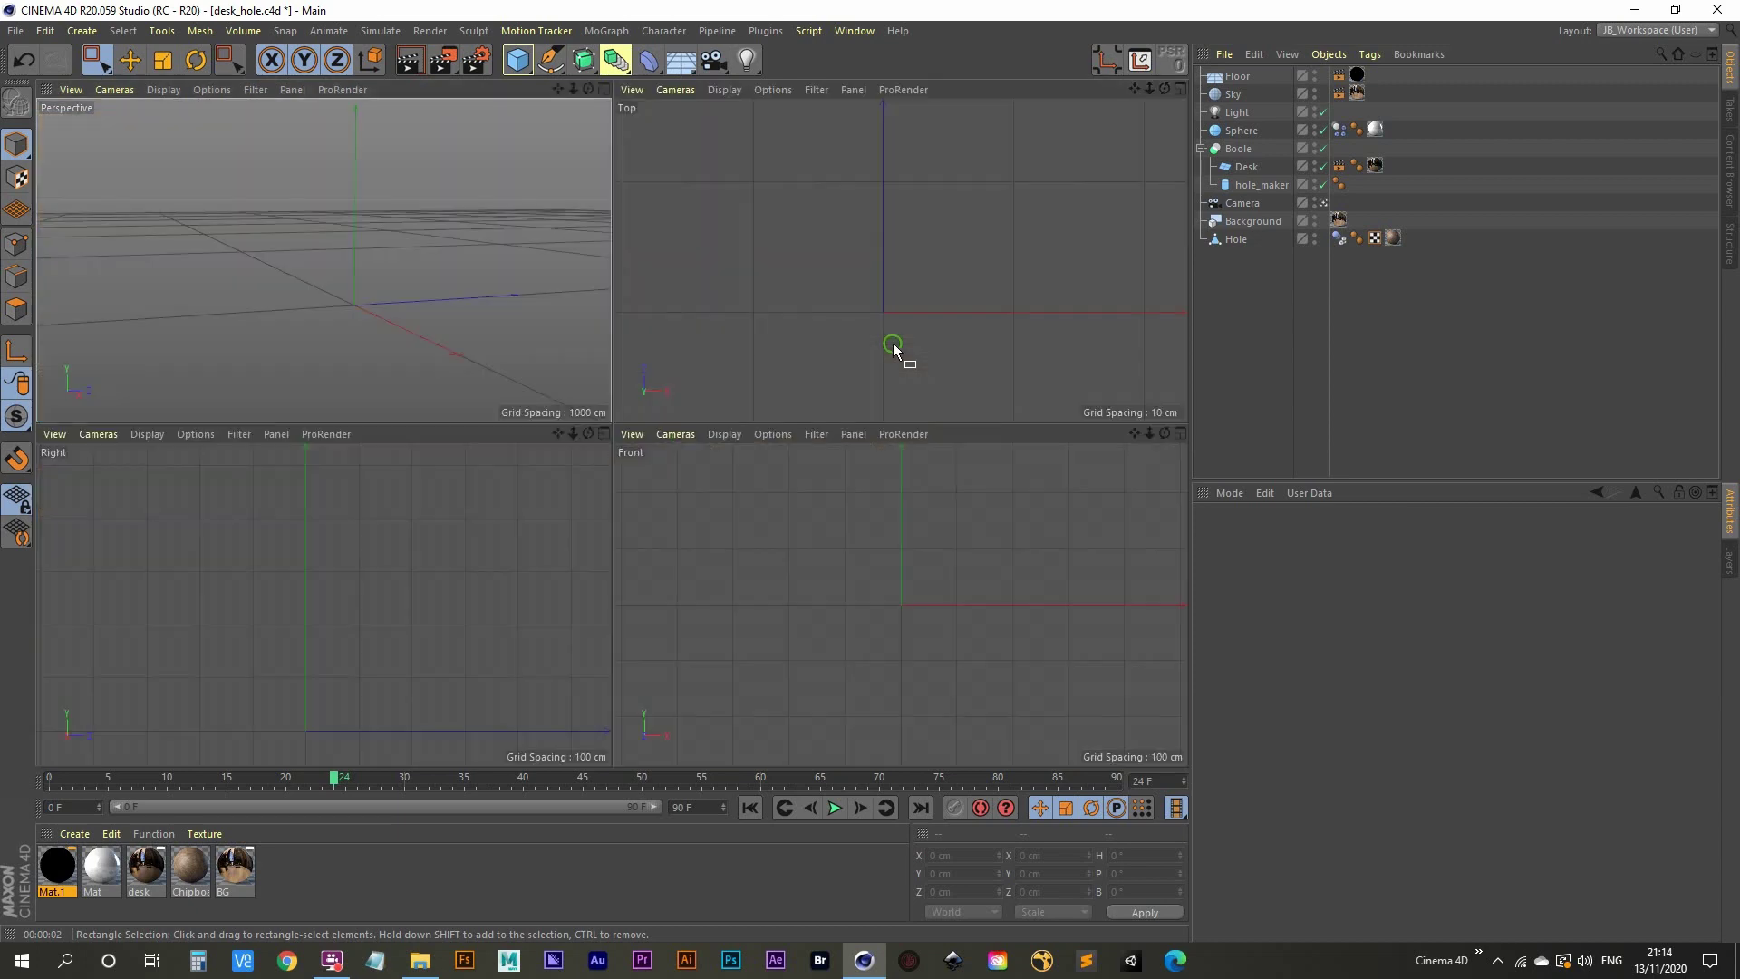
middle_click(879, 275)
scroll(798, 380, down, 10)
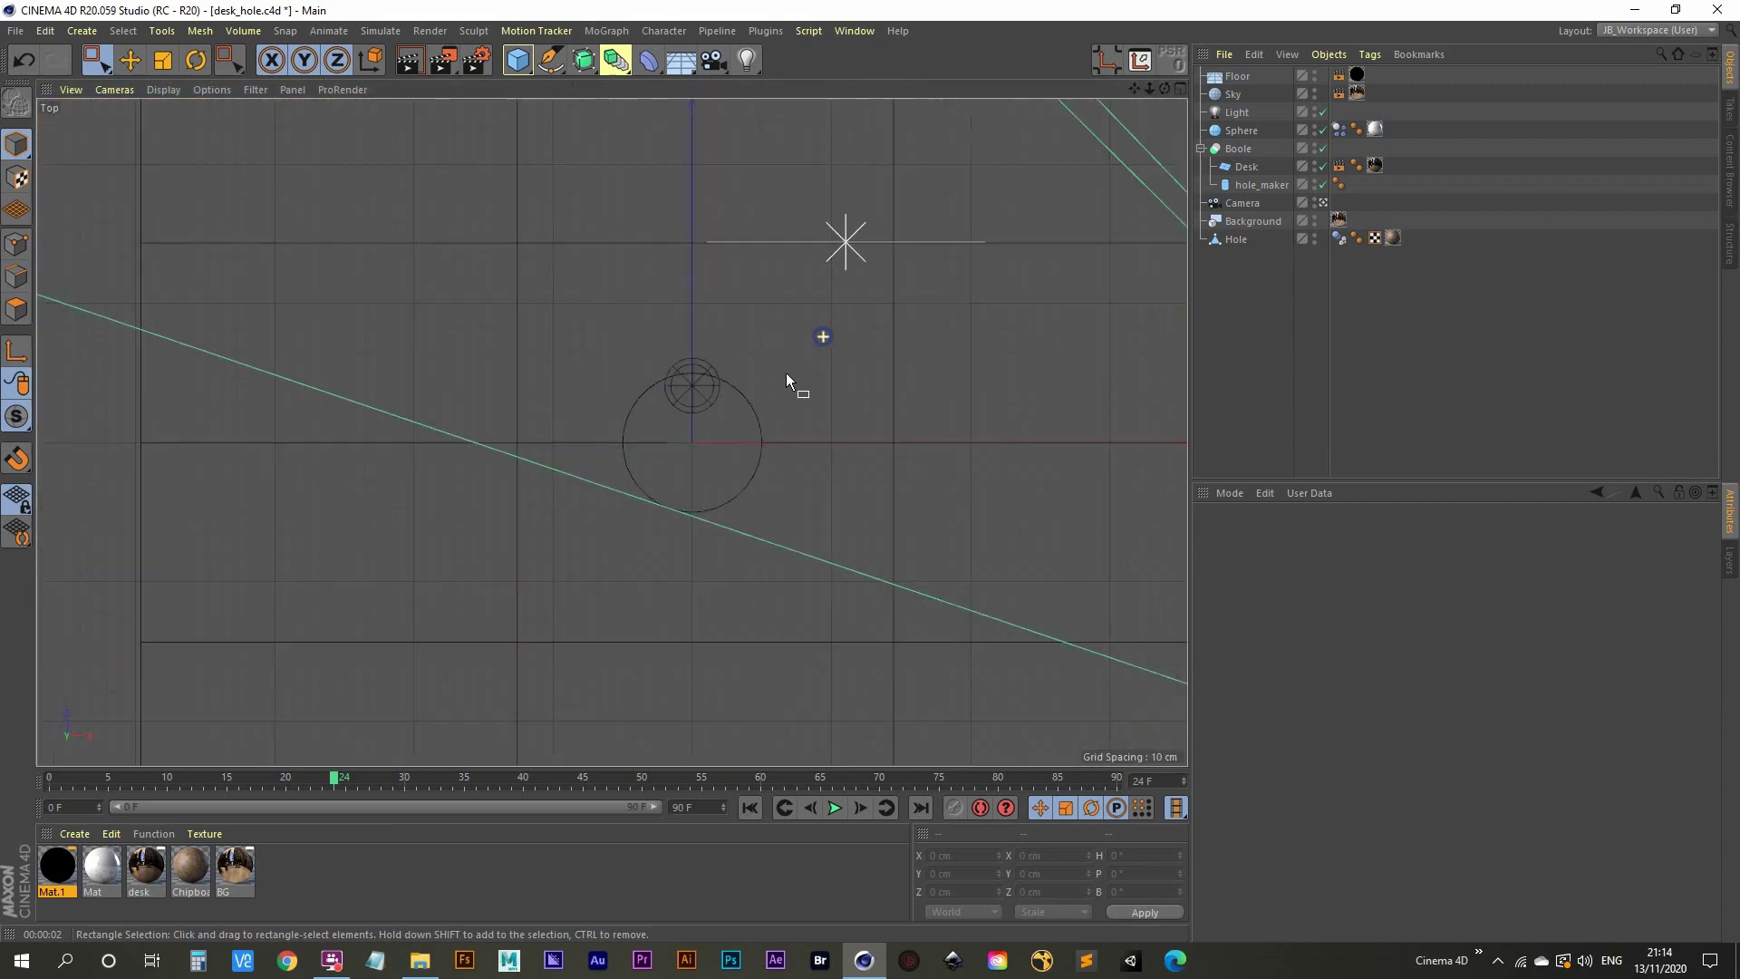
Duplicate the light and position Light.1 left of the sphere at X -390.146, Y 1106.657 cm.
click(1239, 111)
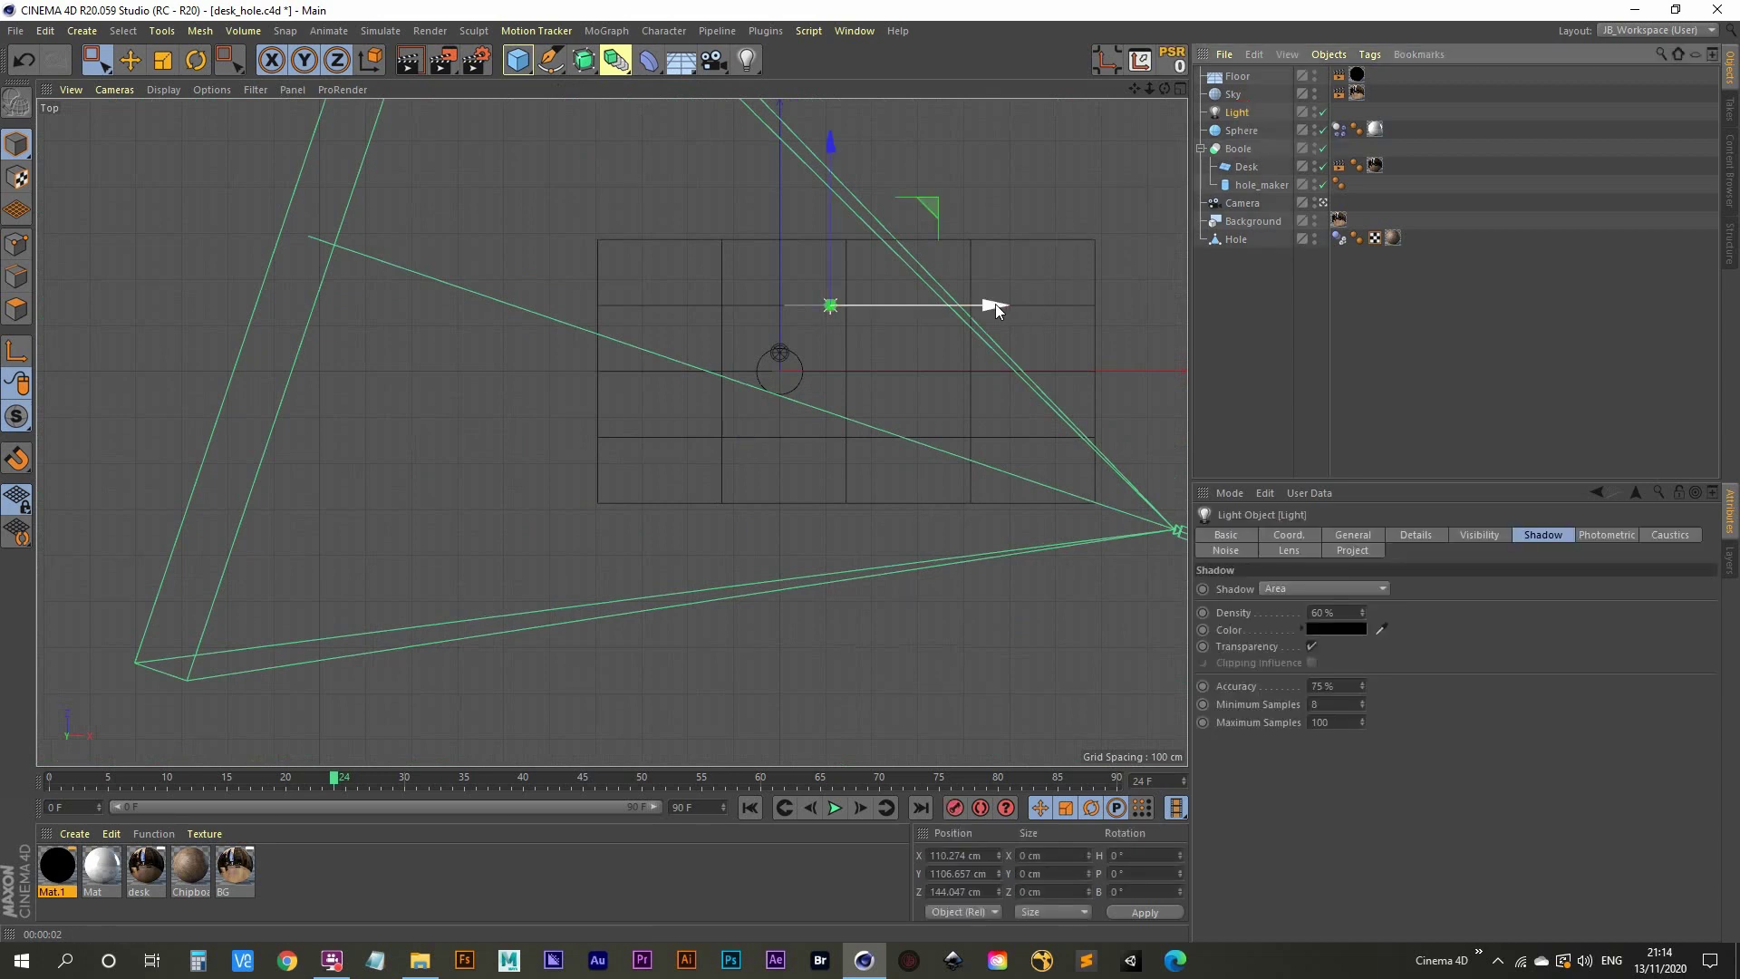
drag(996, 307, 770, 328)
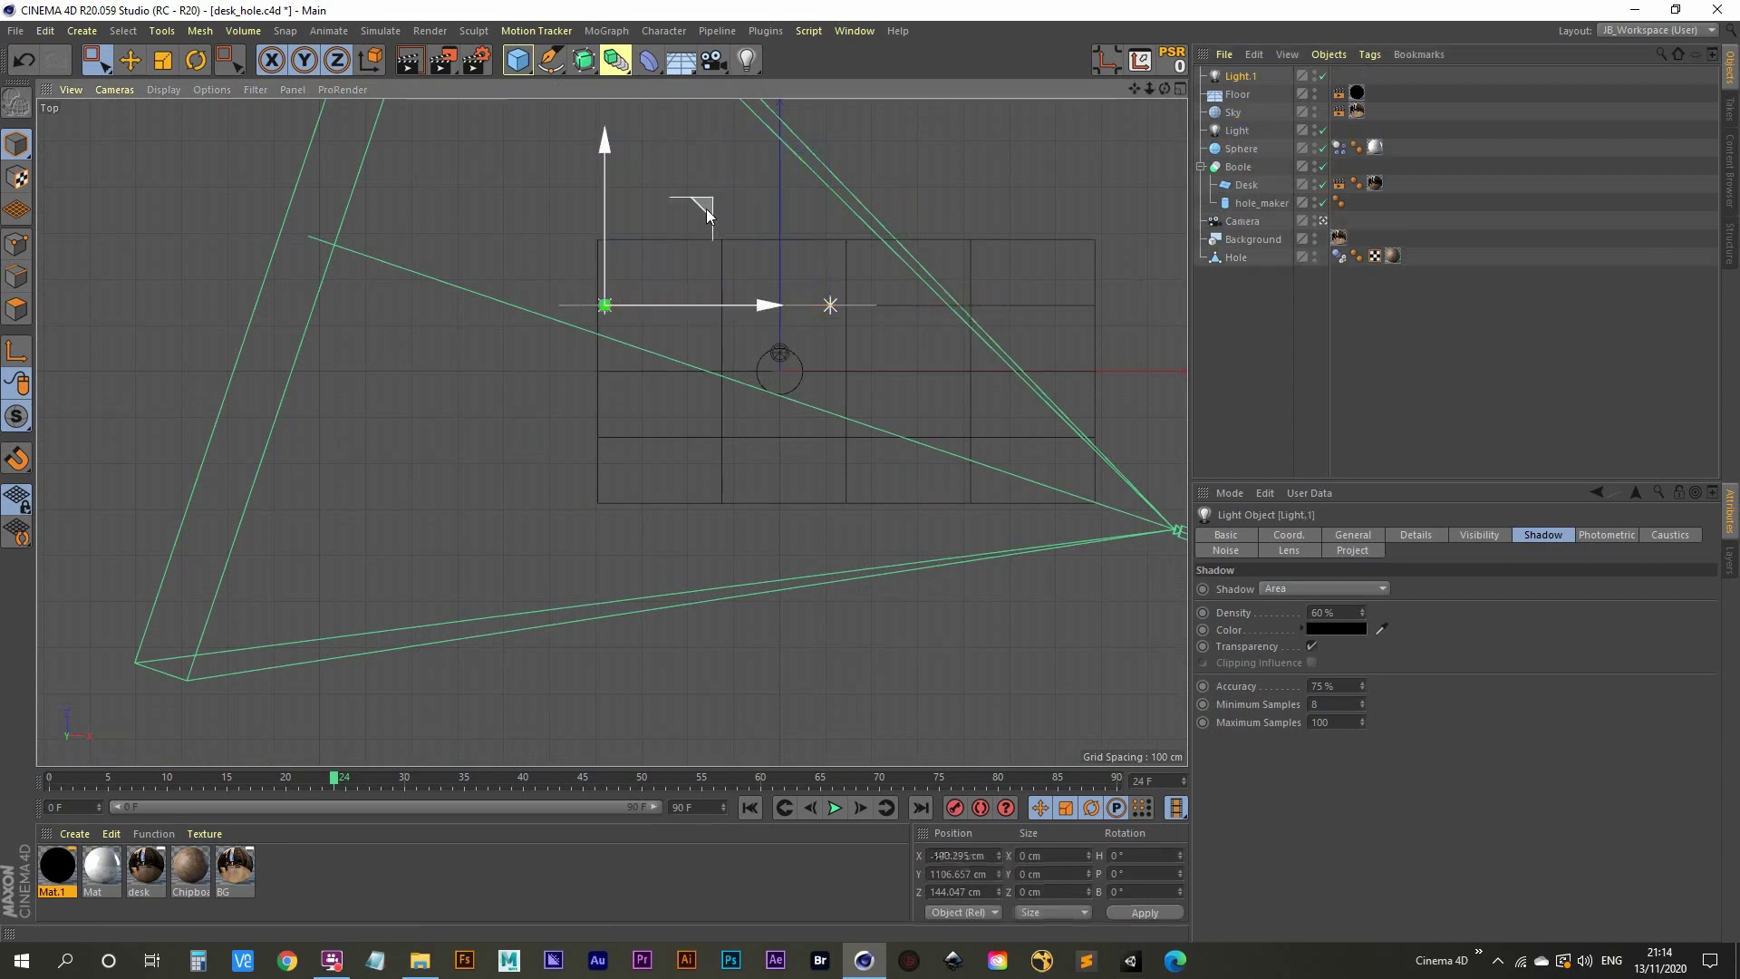
drag(705, 208, 682, 286)
mouse_move(737, 385)
mouse_down()
mouse_move(786, 379)
mouse_move(759, 380)
mouse_up()
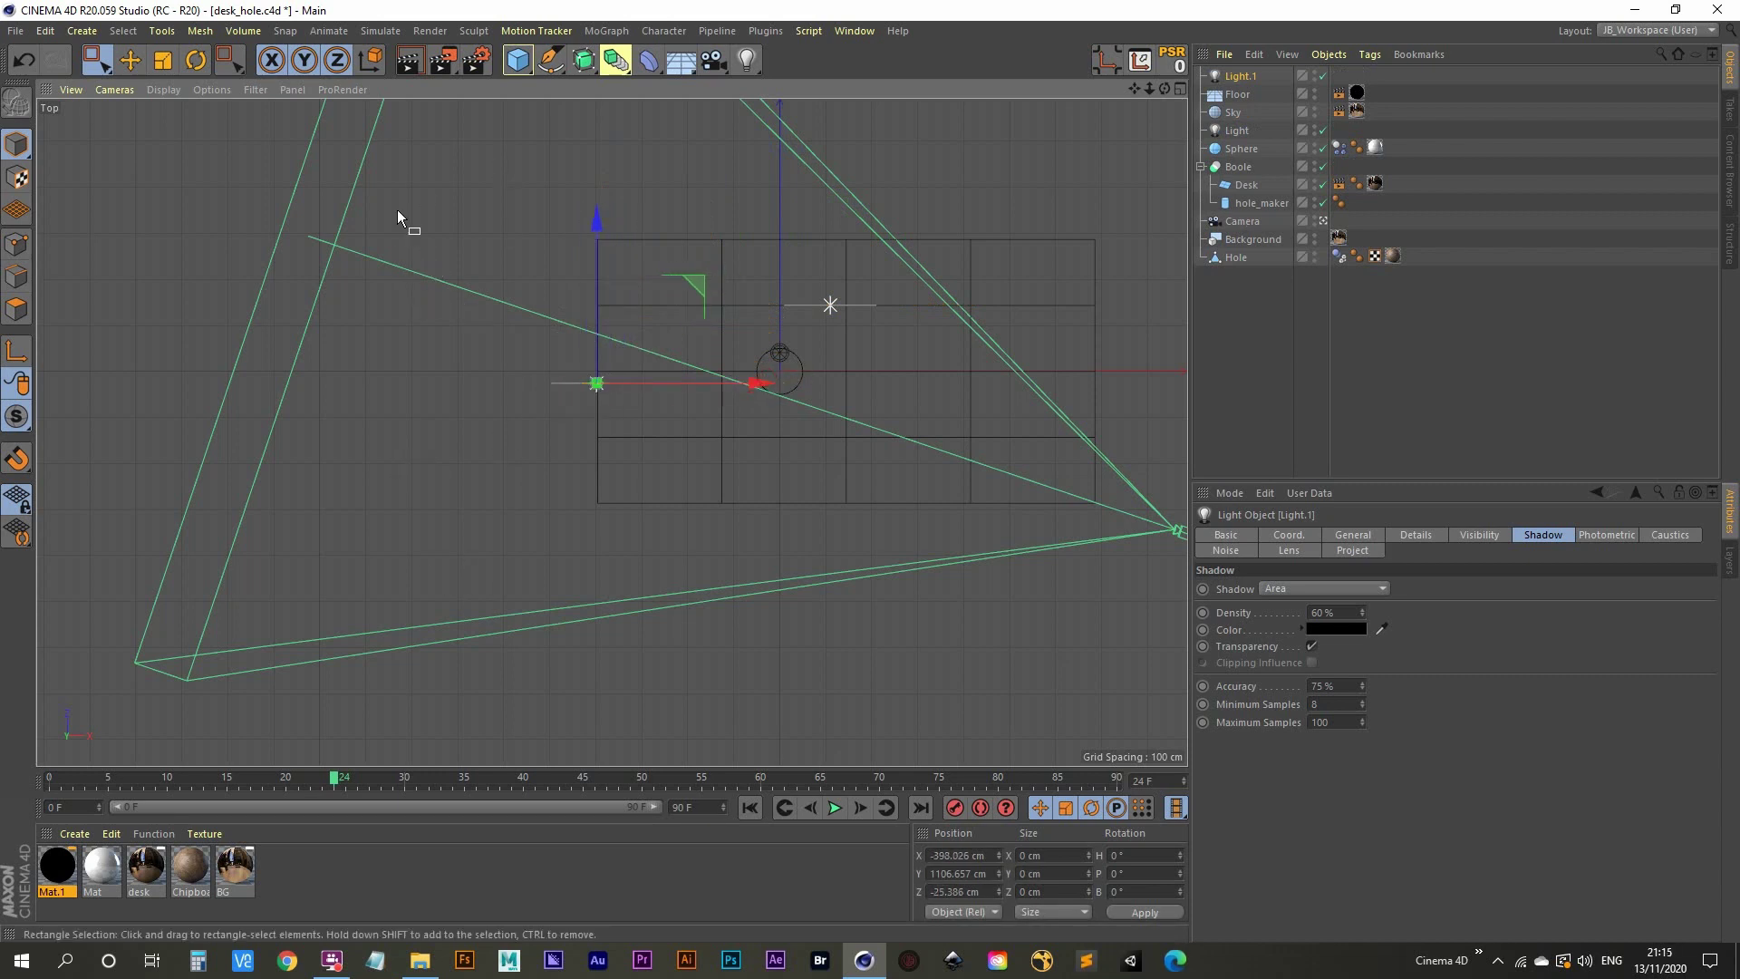
drag(760, 382, 768, 388)
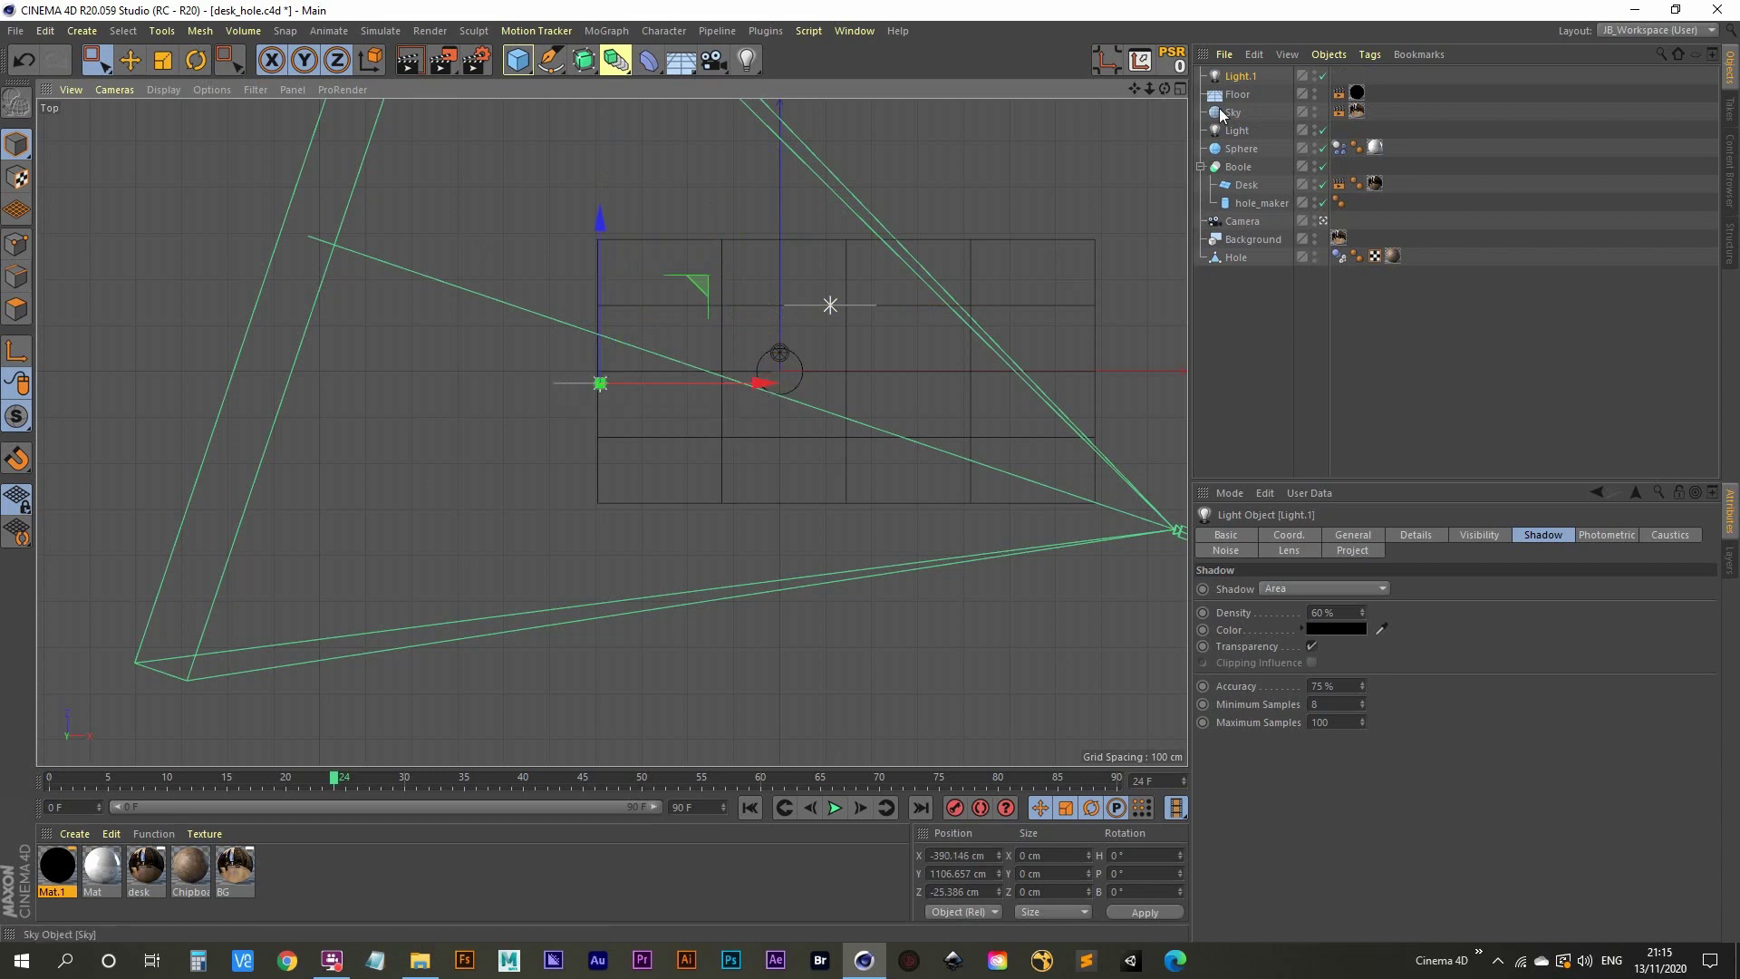
Set Light.1's intensity to 50%, then render the maximised Perspective view.
click(1351, 537)
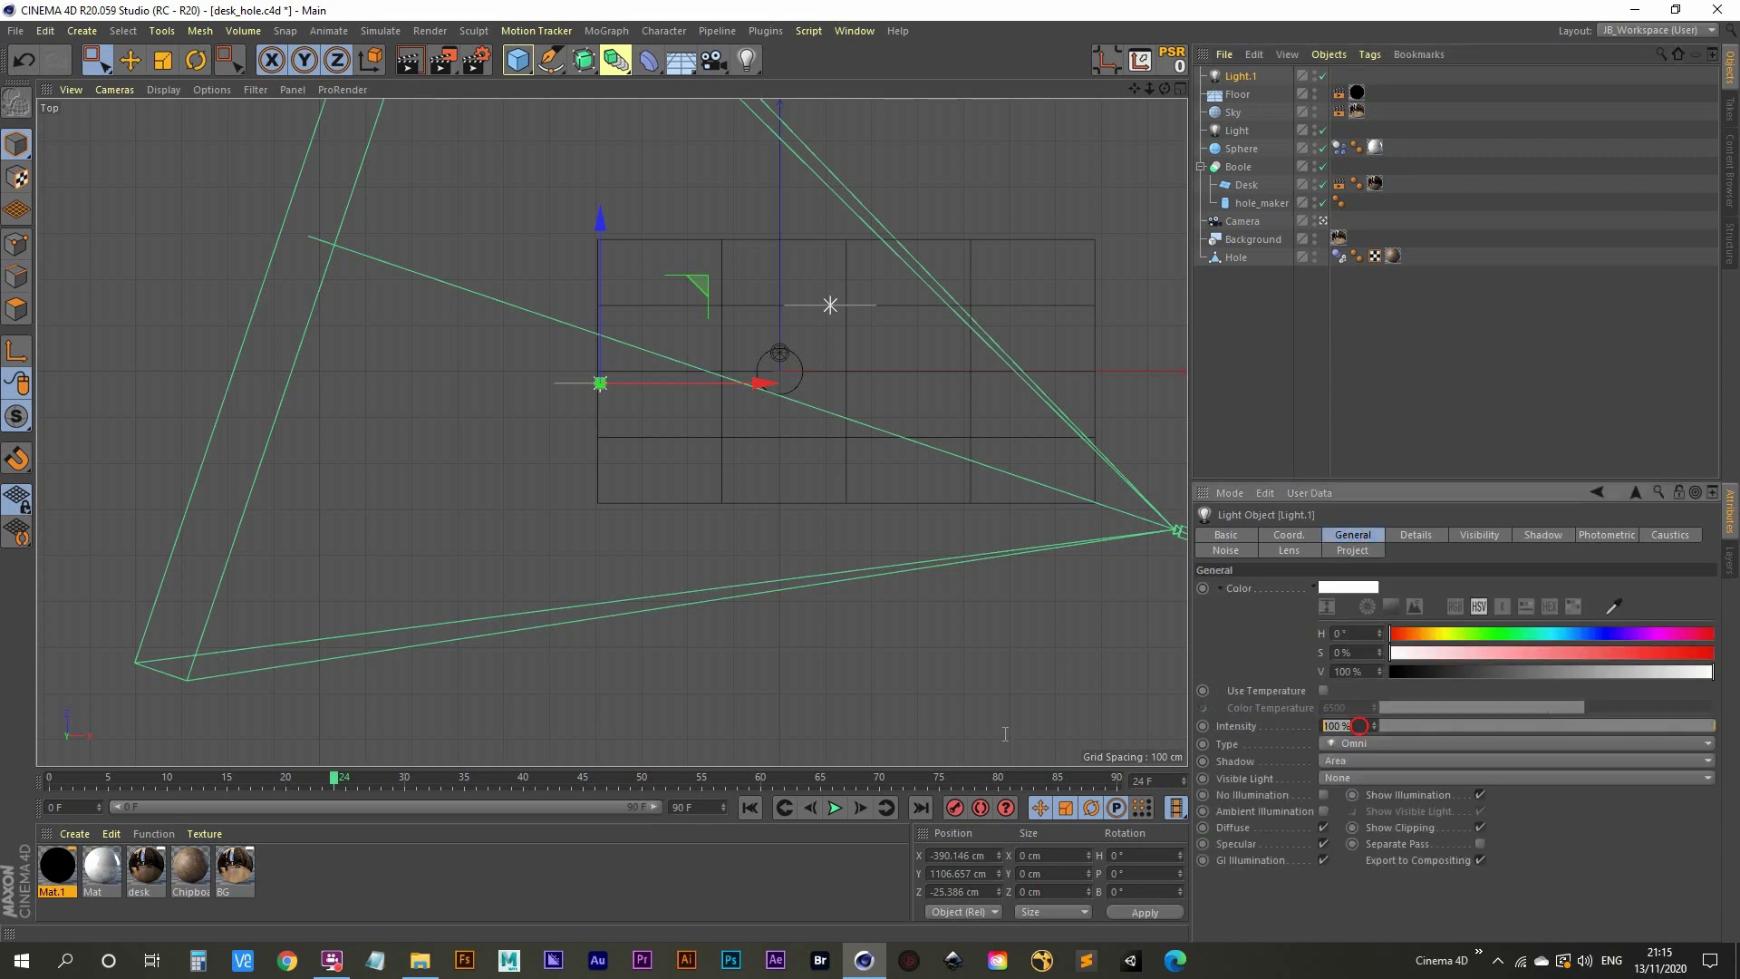
text(50)
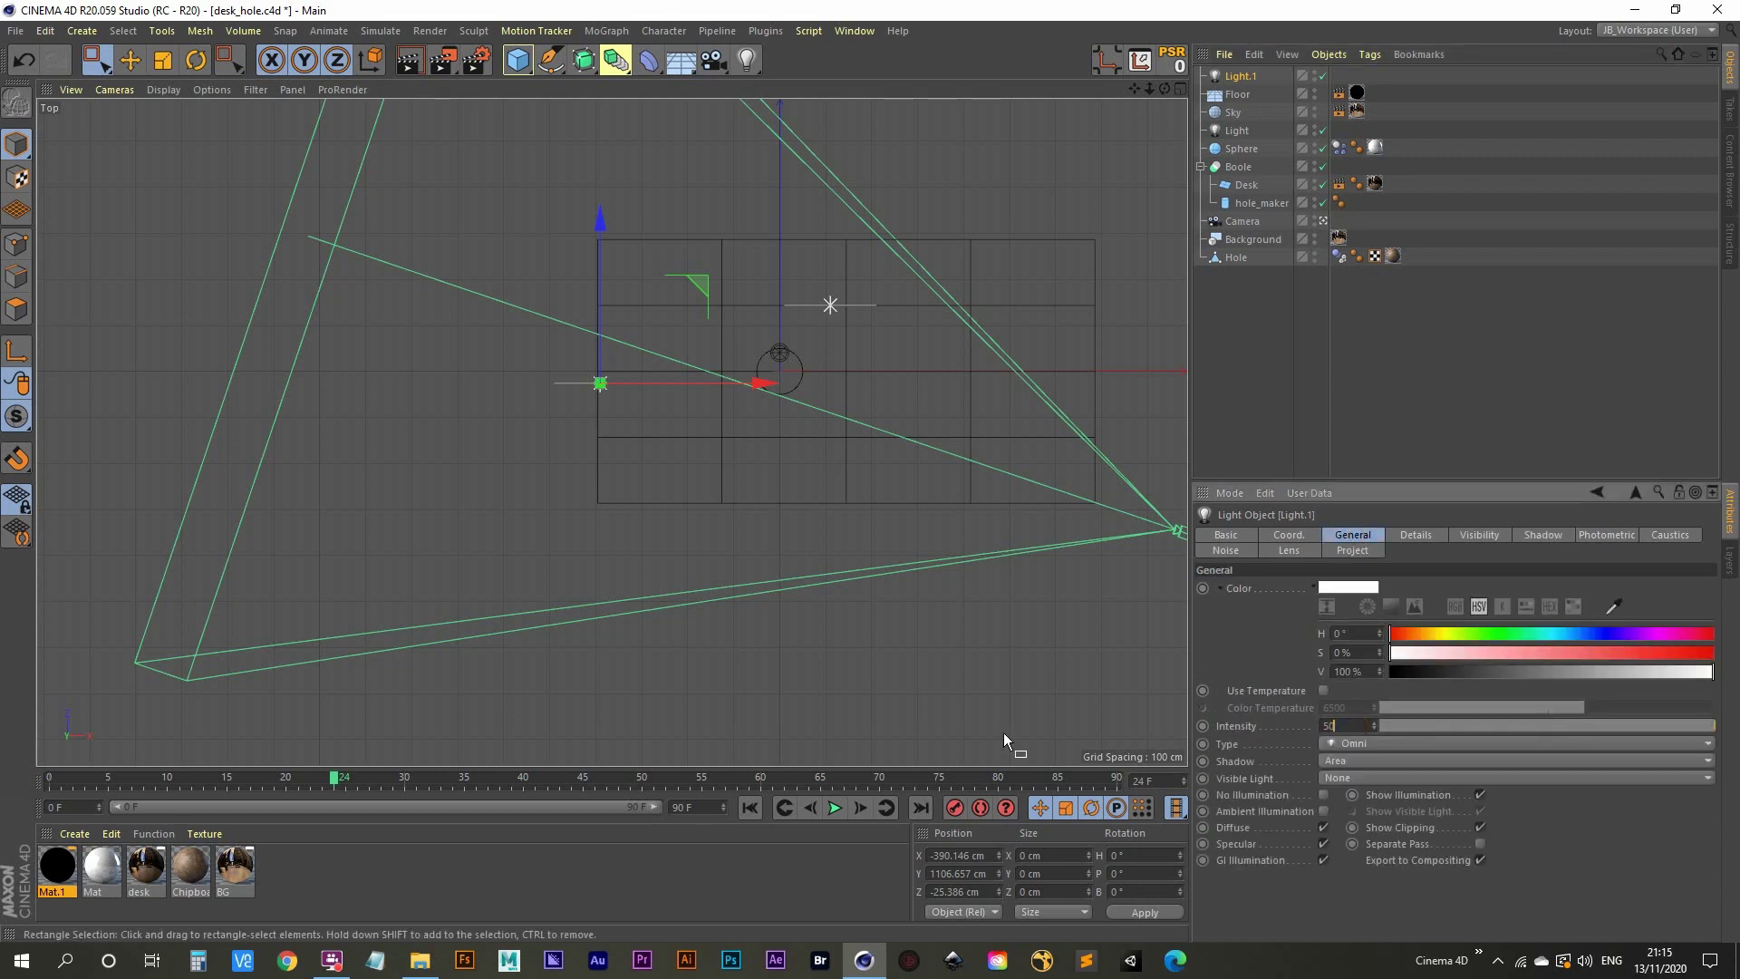
key(Return)
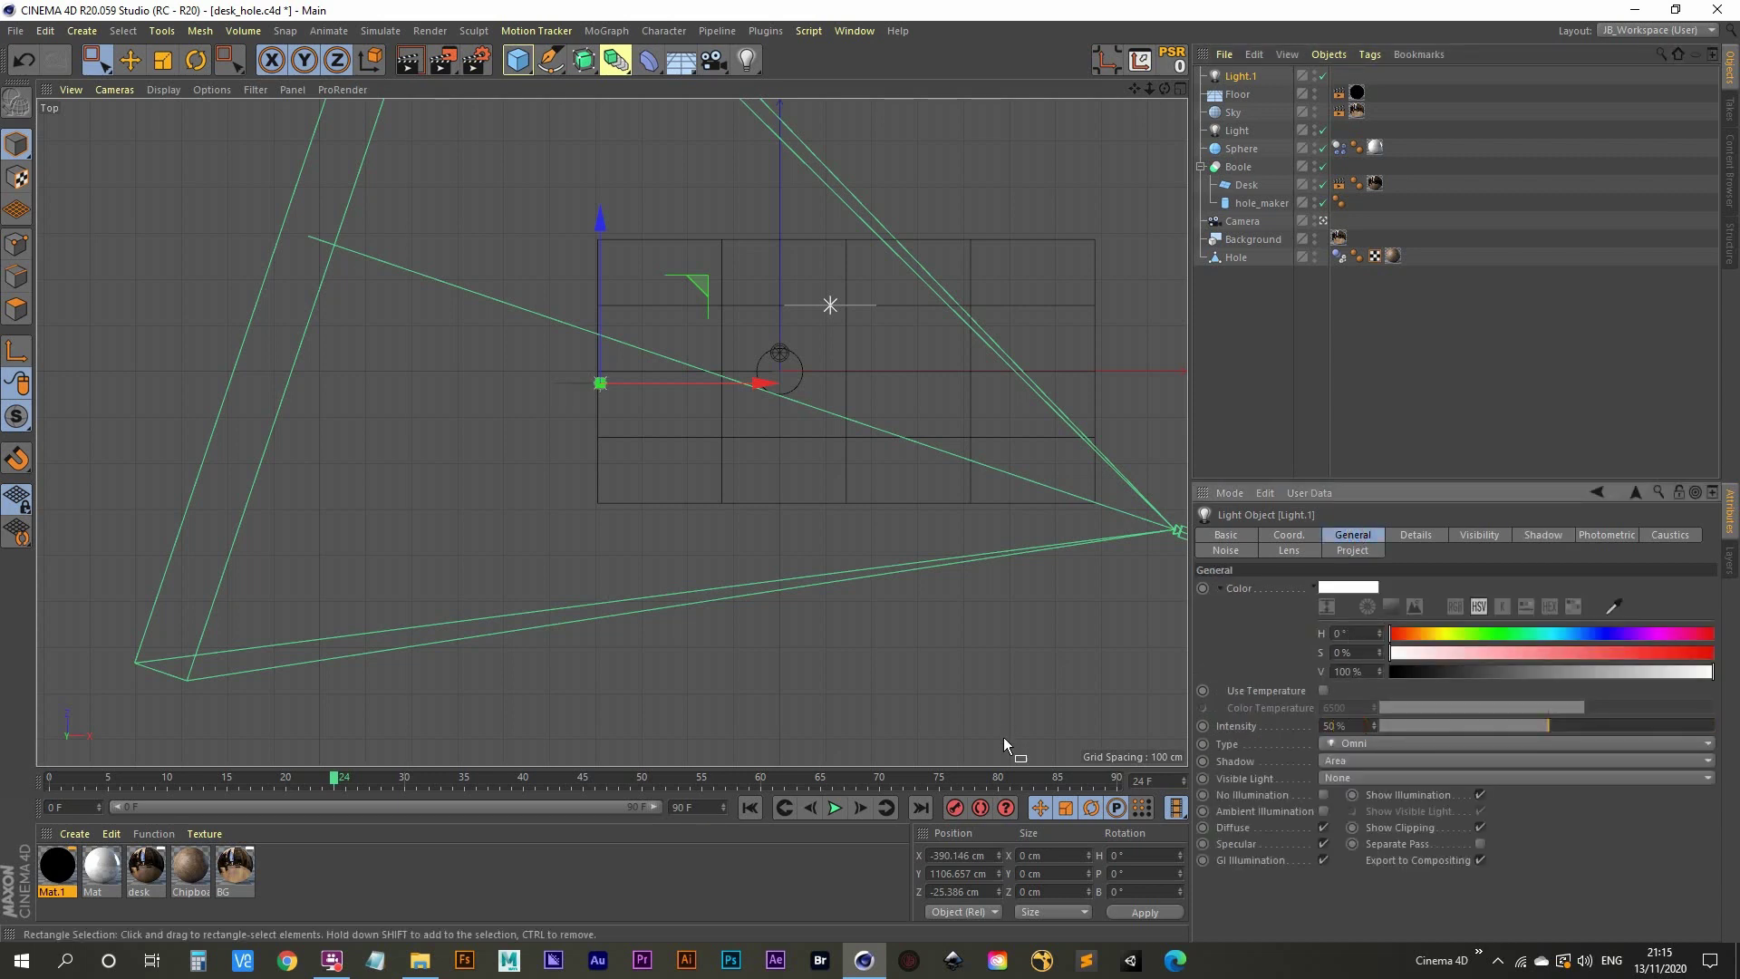
middle_click(781, 406)
middle_click(405, 210)
key(ctrl+r)
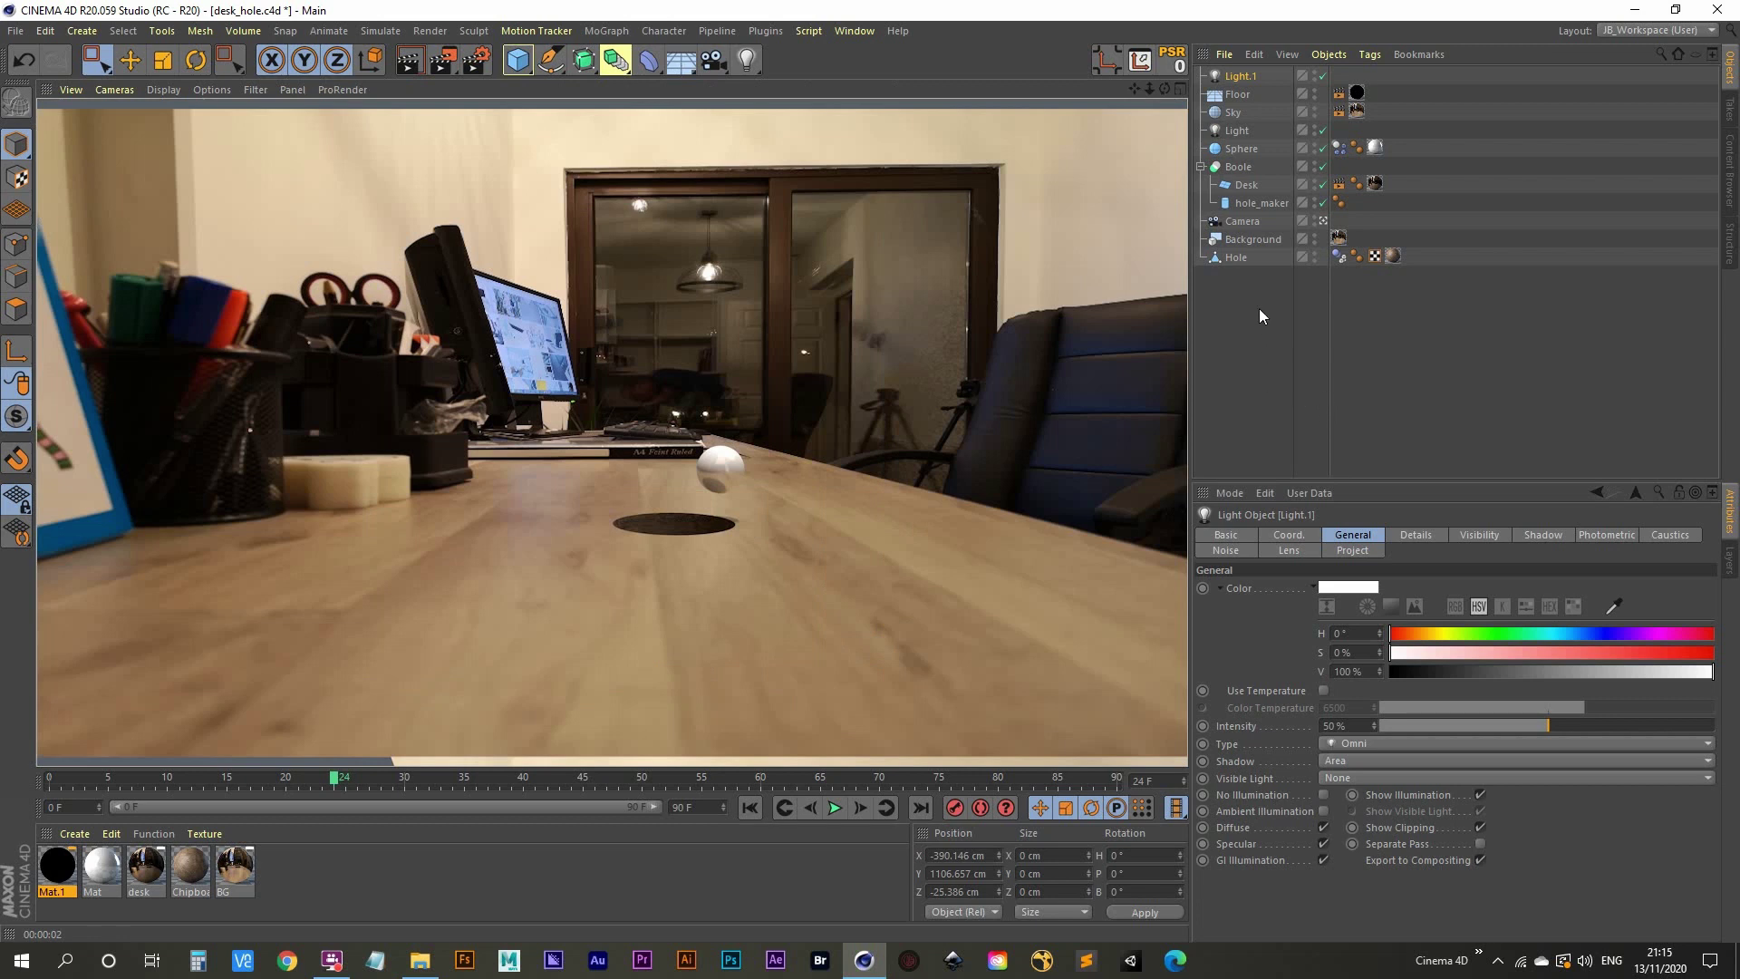
drag(443, 60, 558, 480)
drag(898, 362, 939, 415)
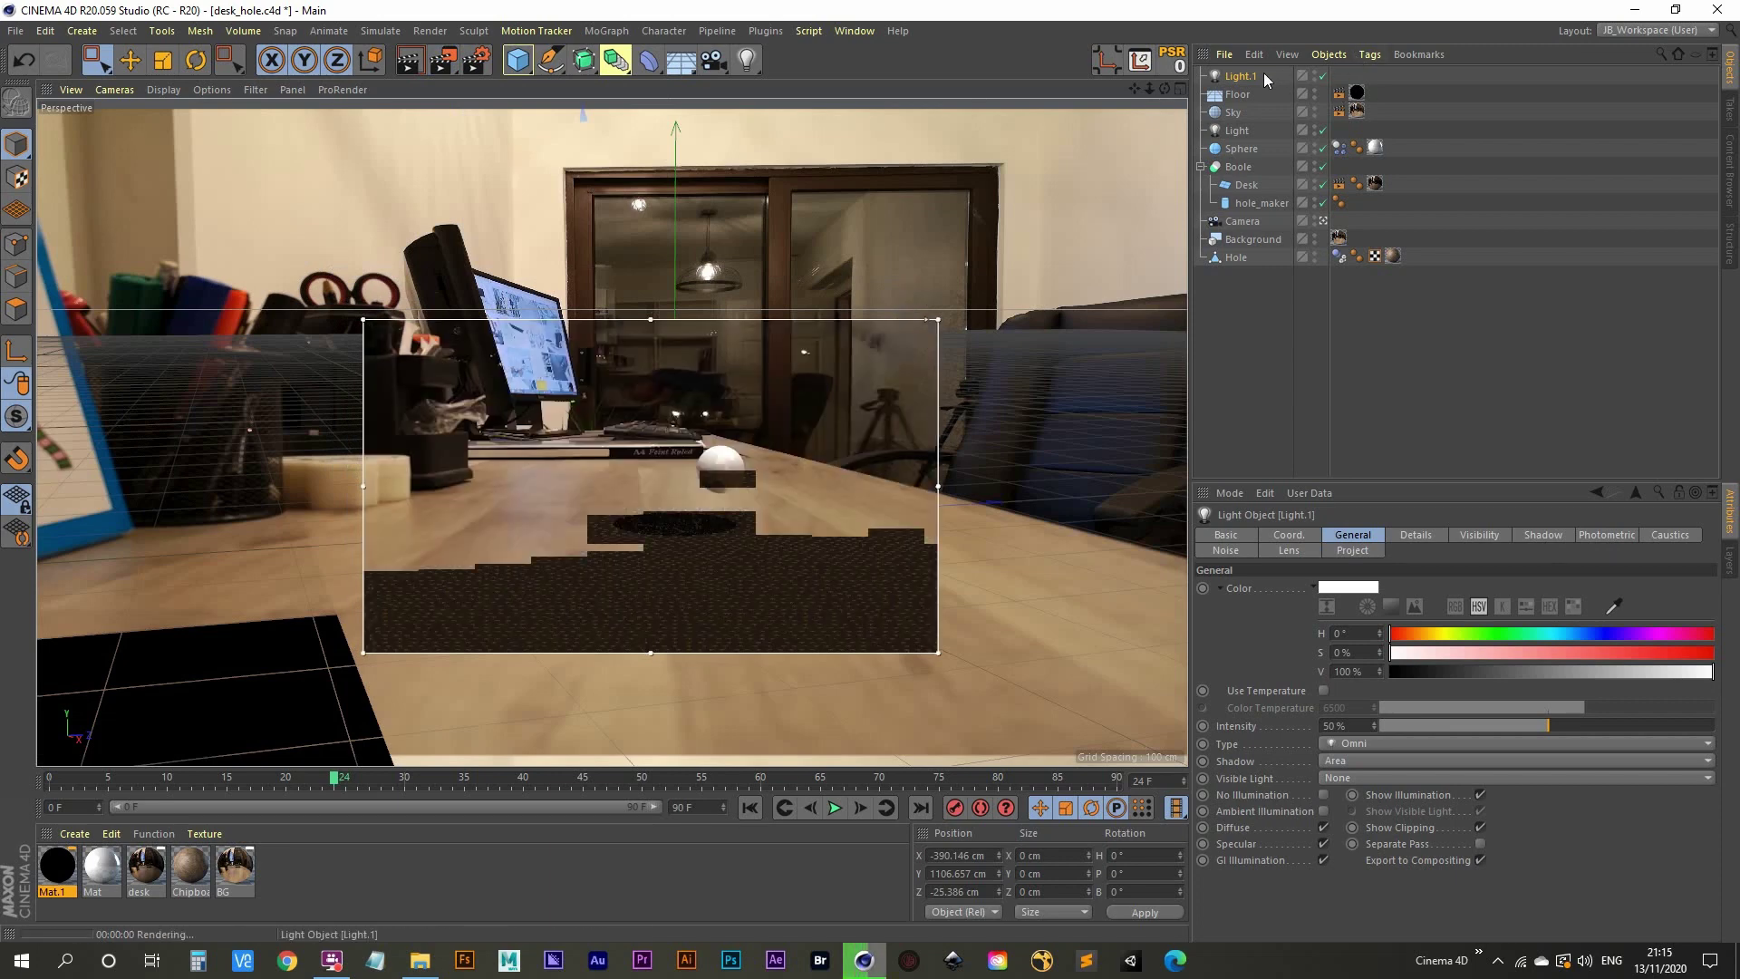
click(1324, 76)
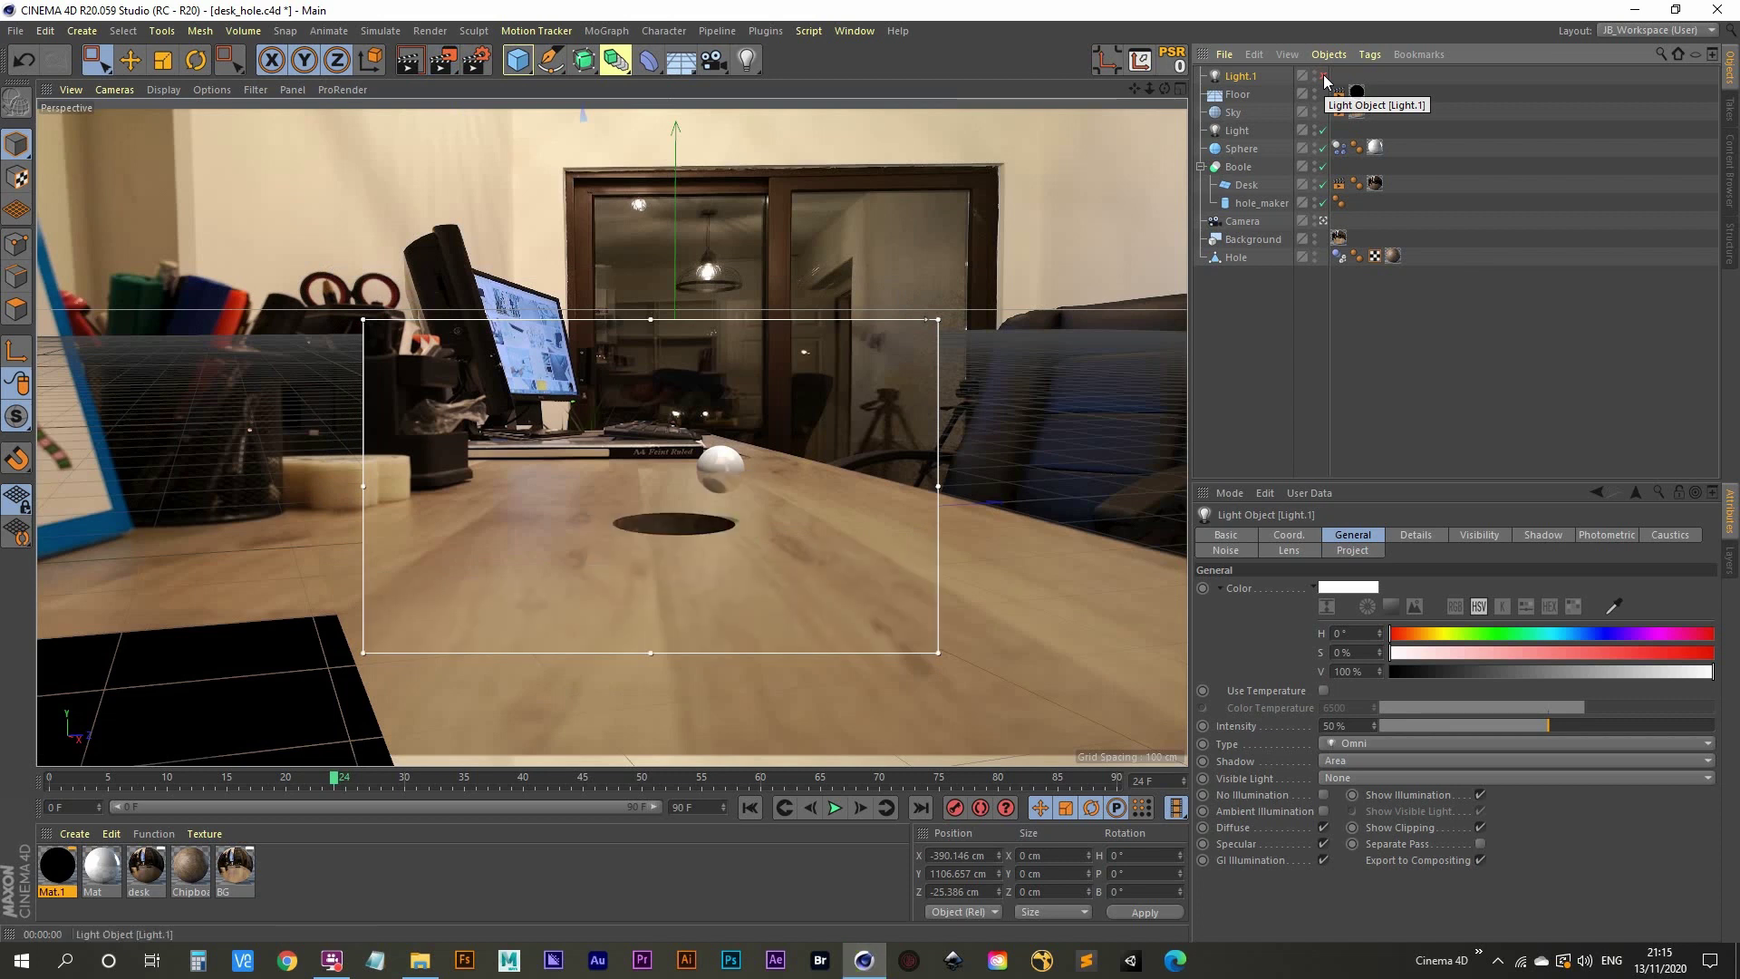
click(1323, 76)
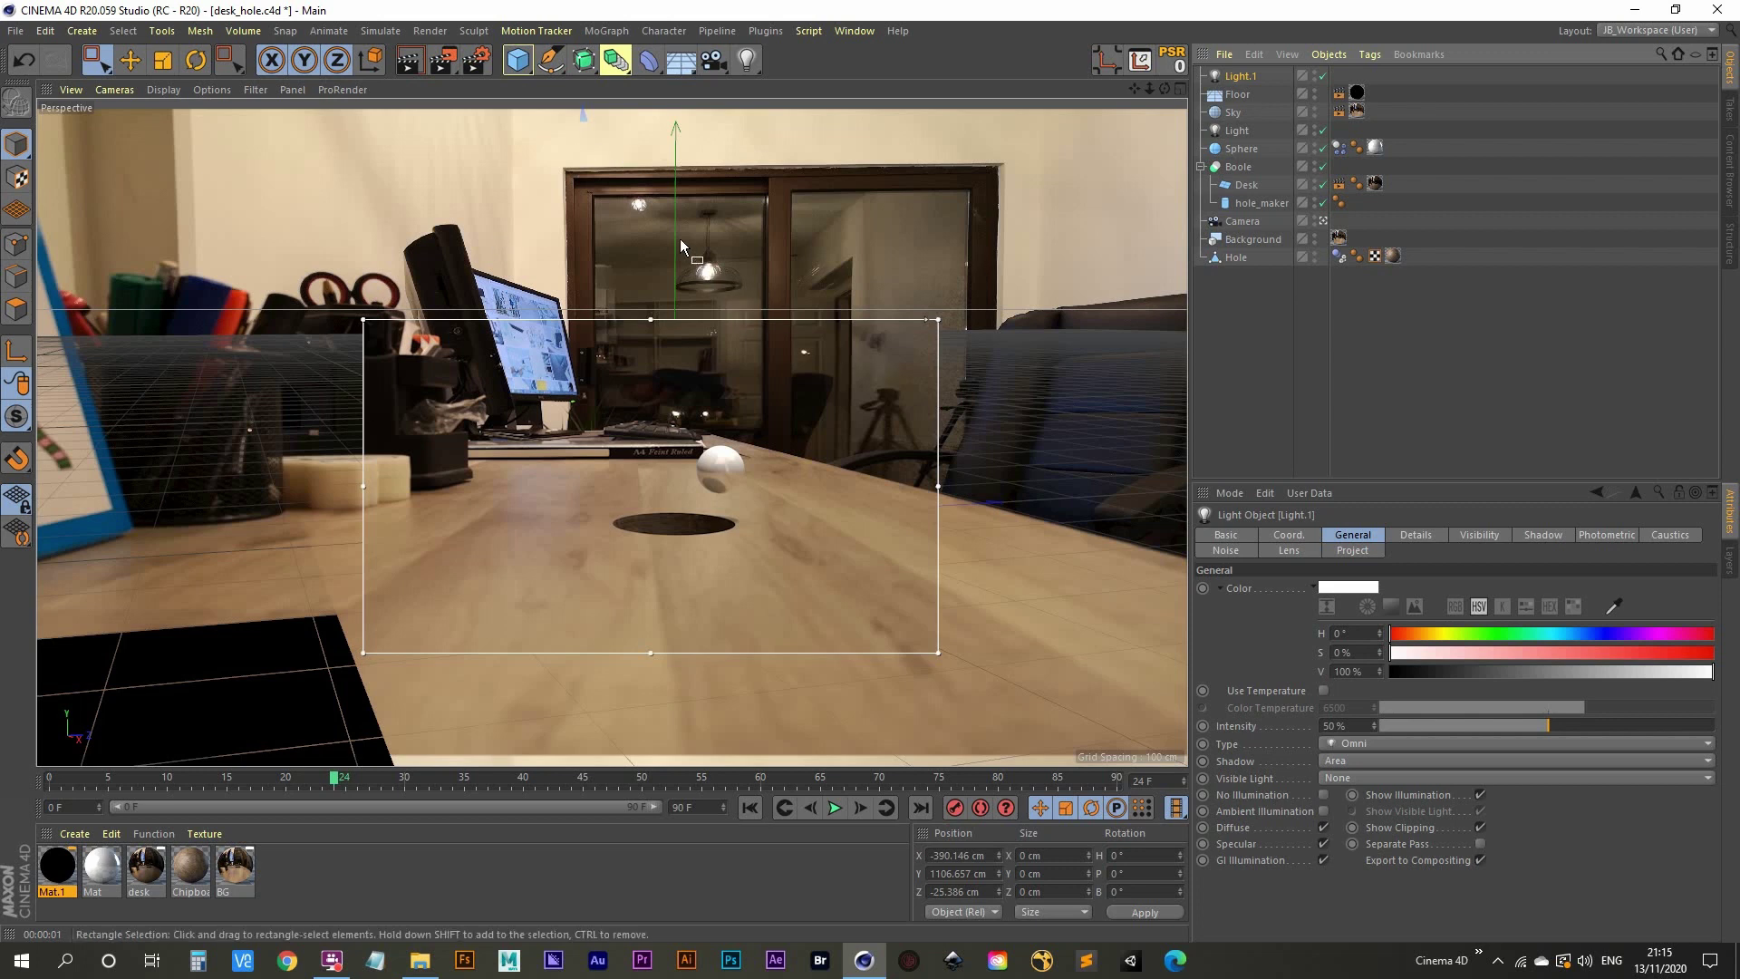
drag(672, 247, 752, 302)
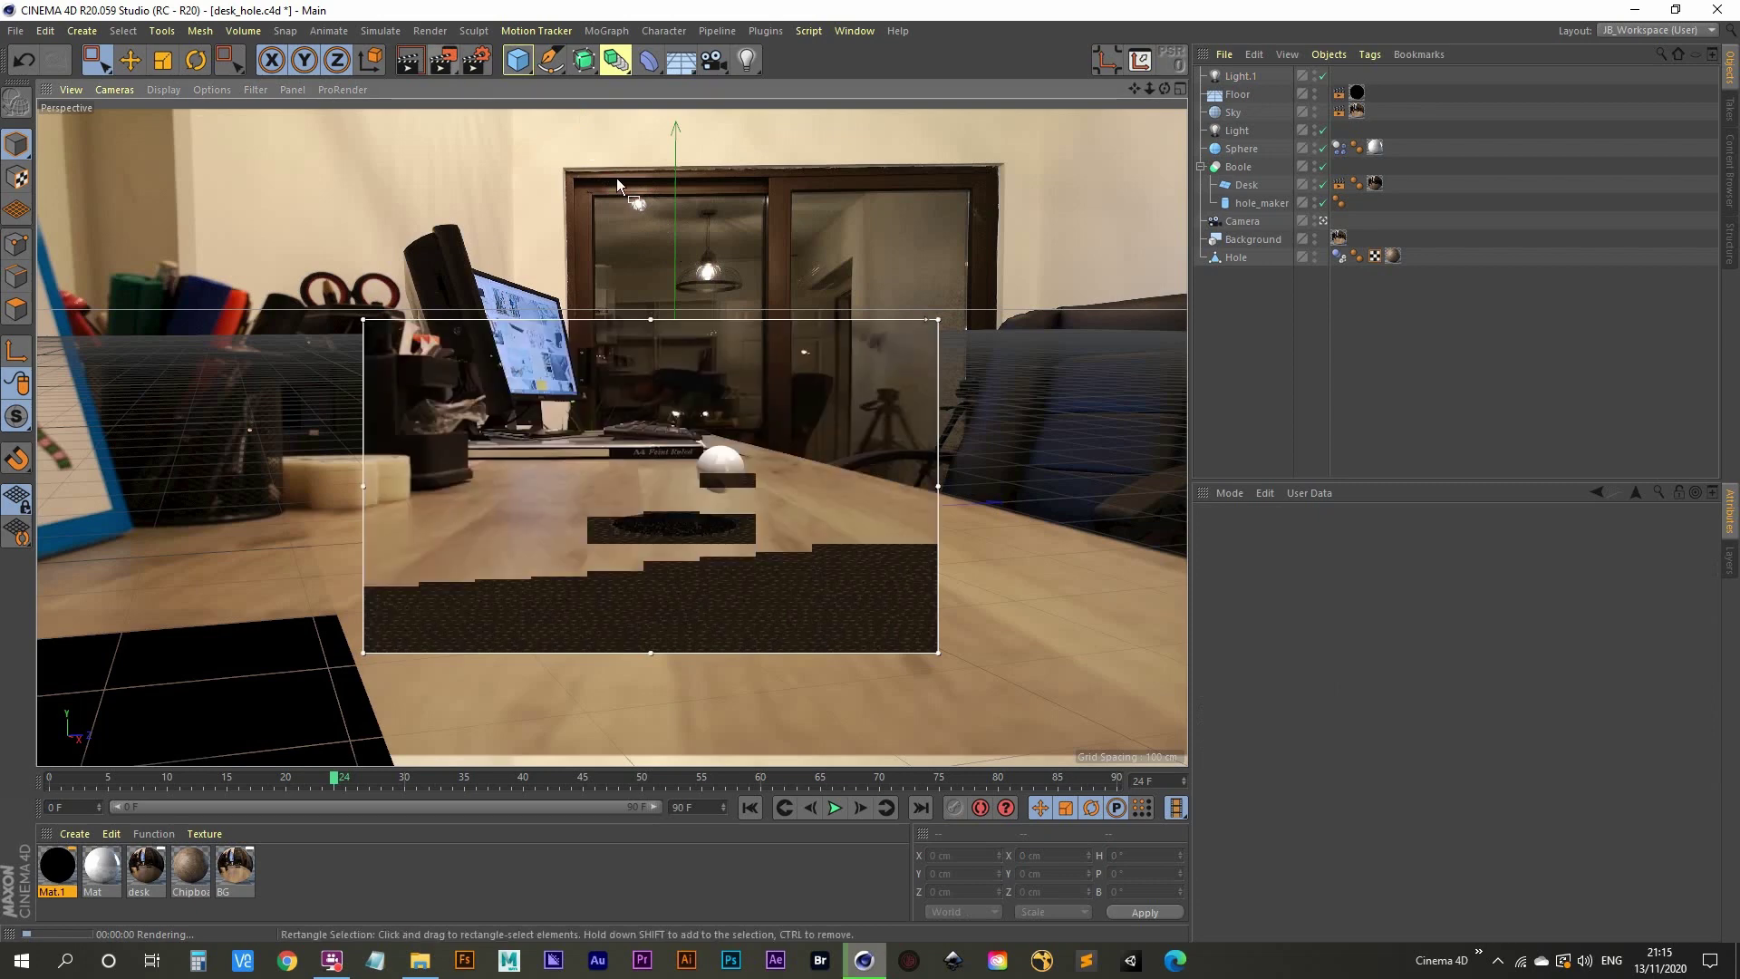
drag(446, 61, 587, 486)
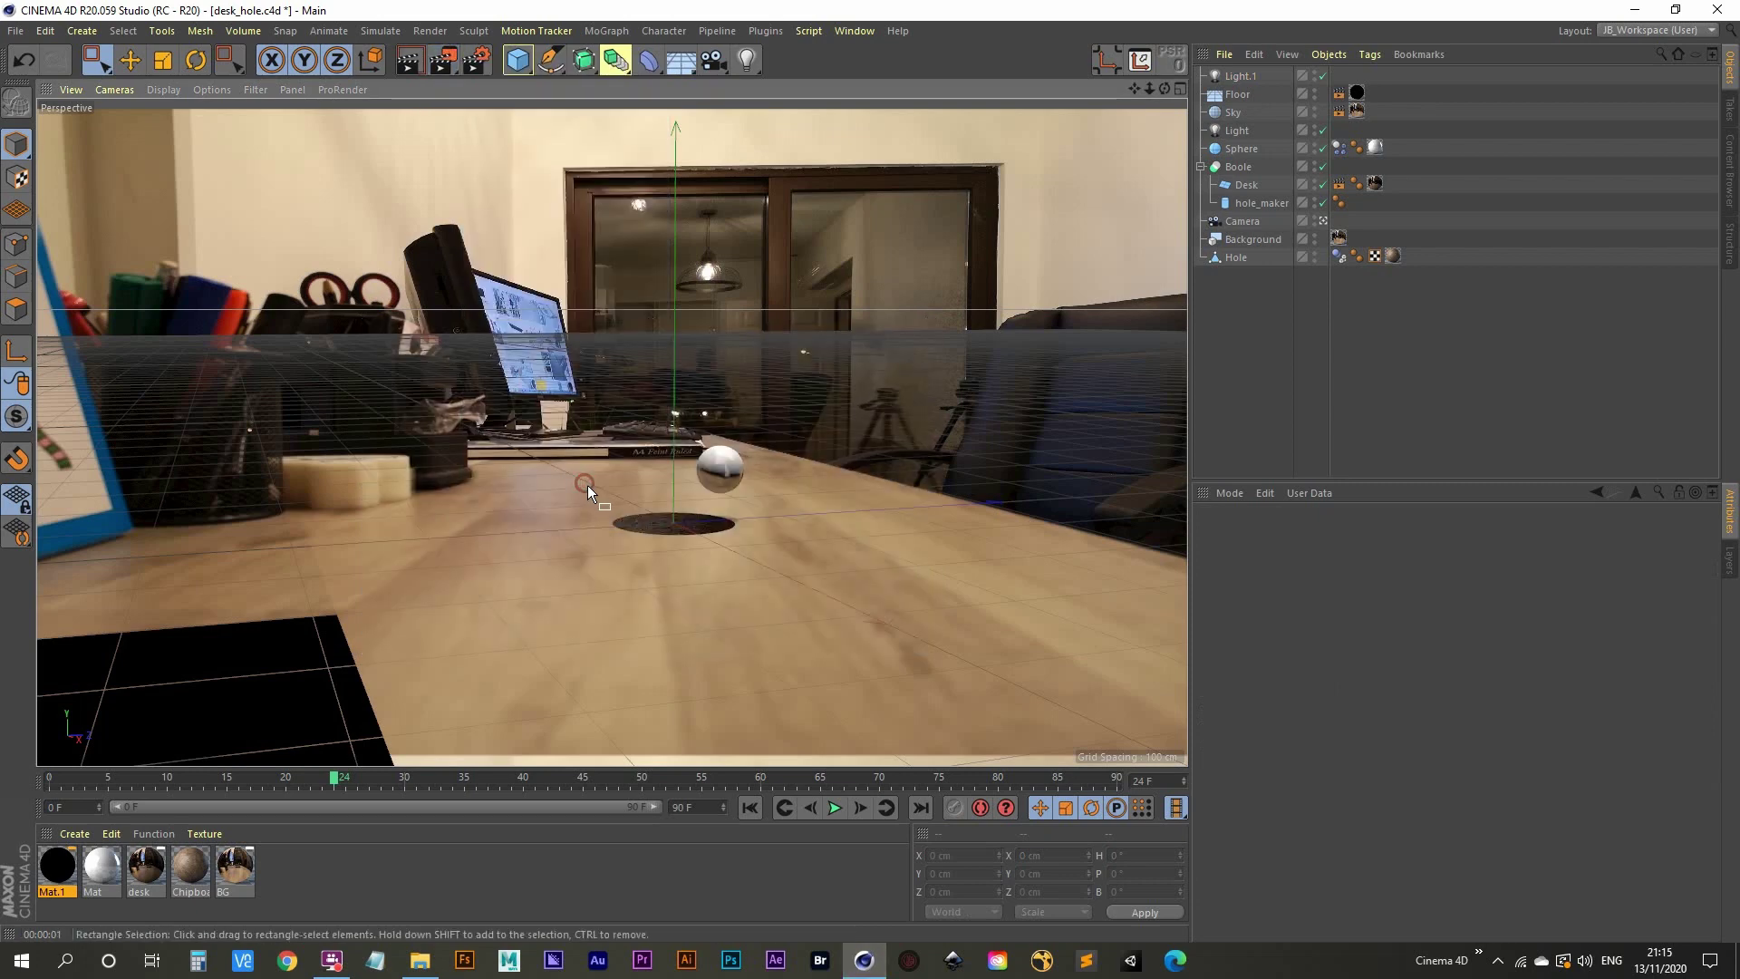
Play the sphere's fall from the start, then step to frame 25 and render it.
click(750, 807)
click(835, 808)
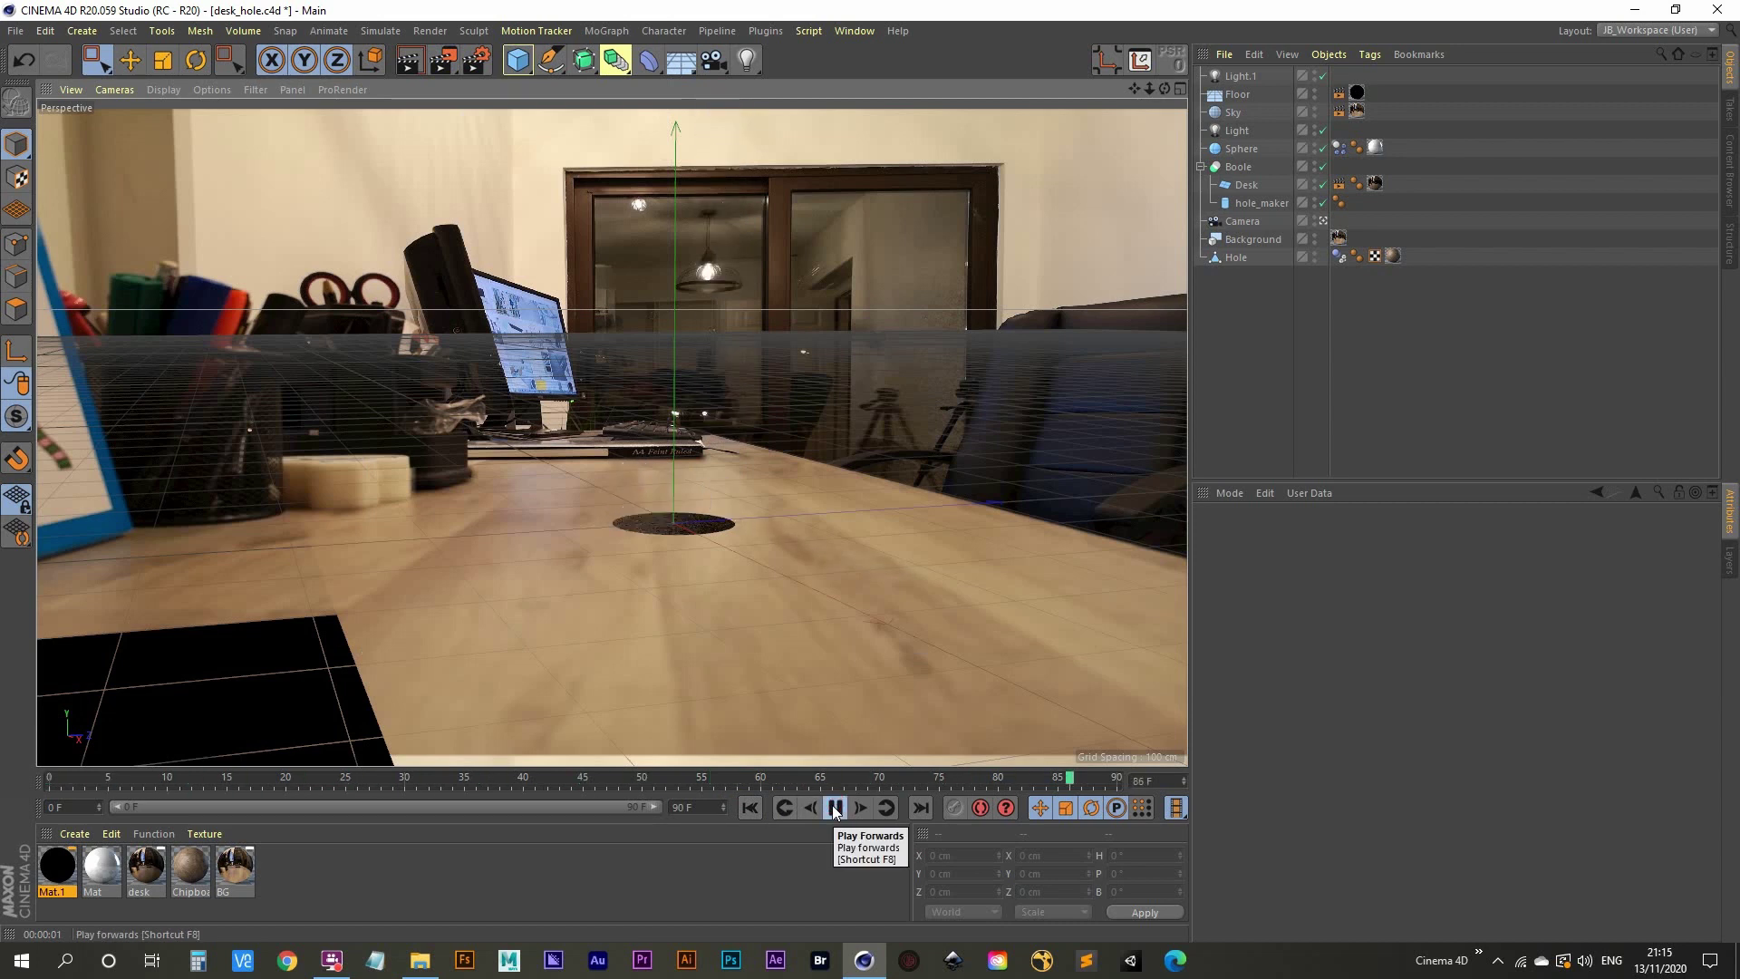
click(834, 808)
click(858, 808)
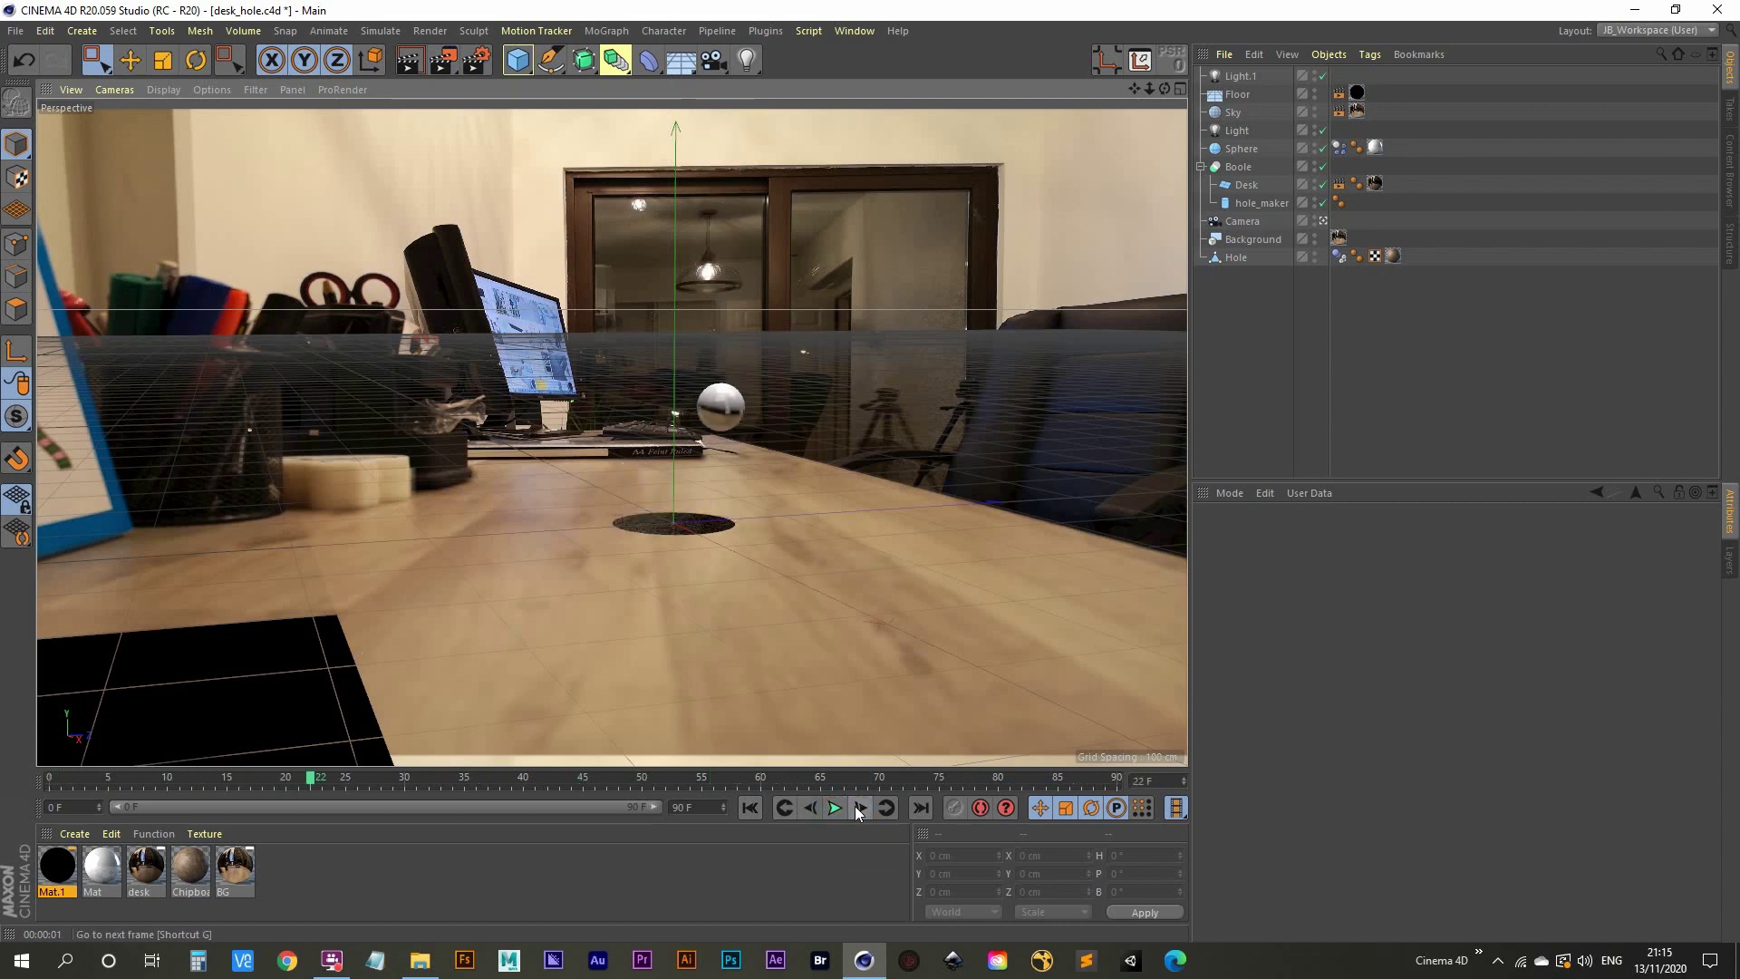
click(857, 808)
click(857, 807)
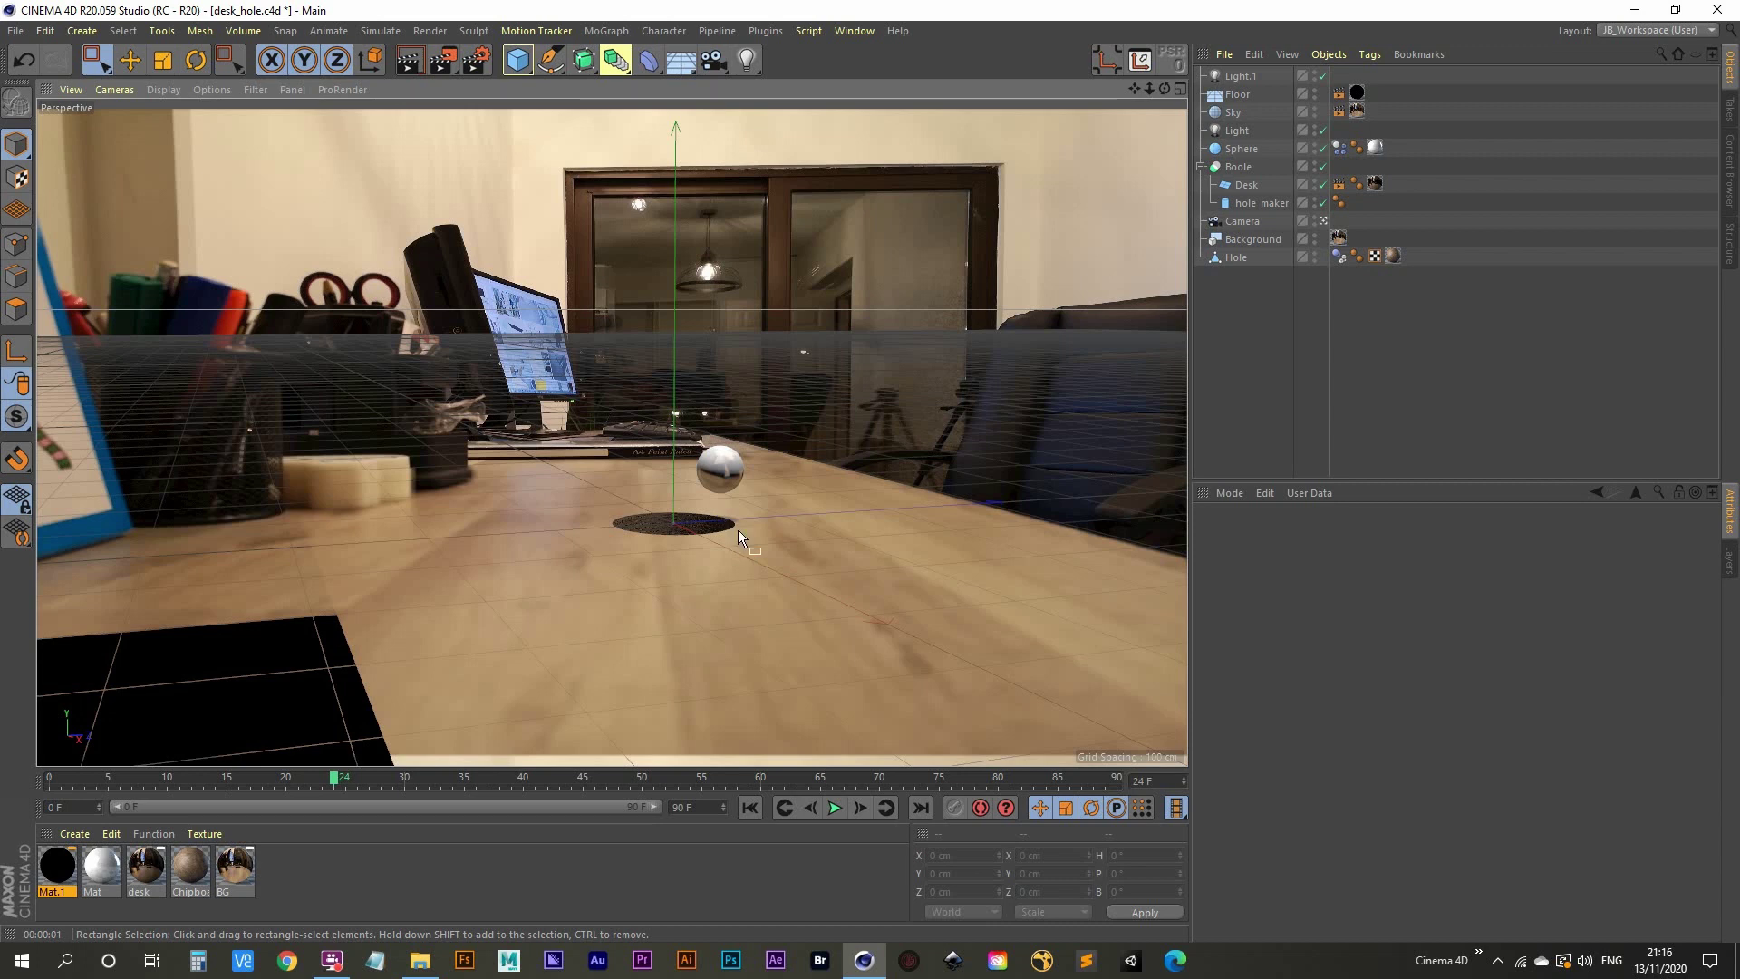
click(862, 808)
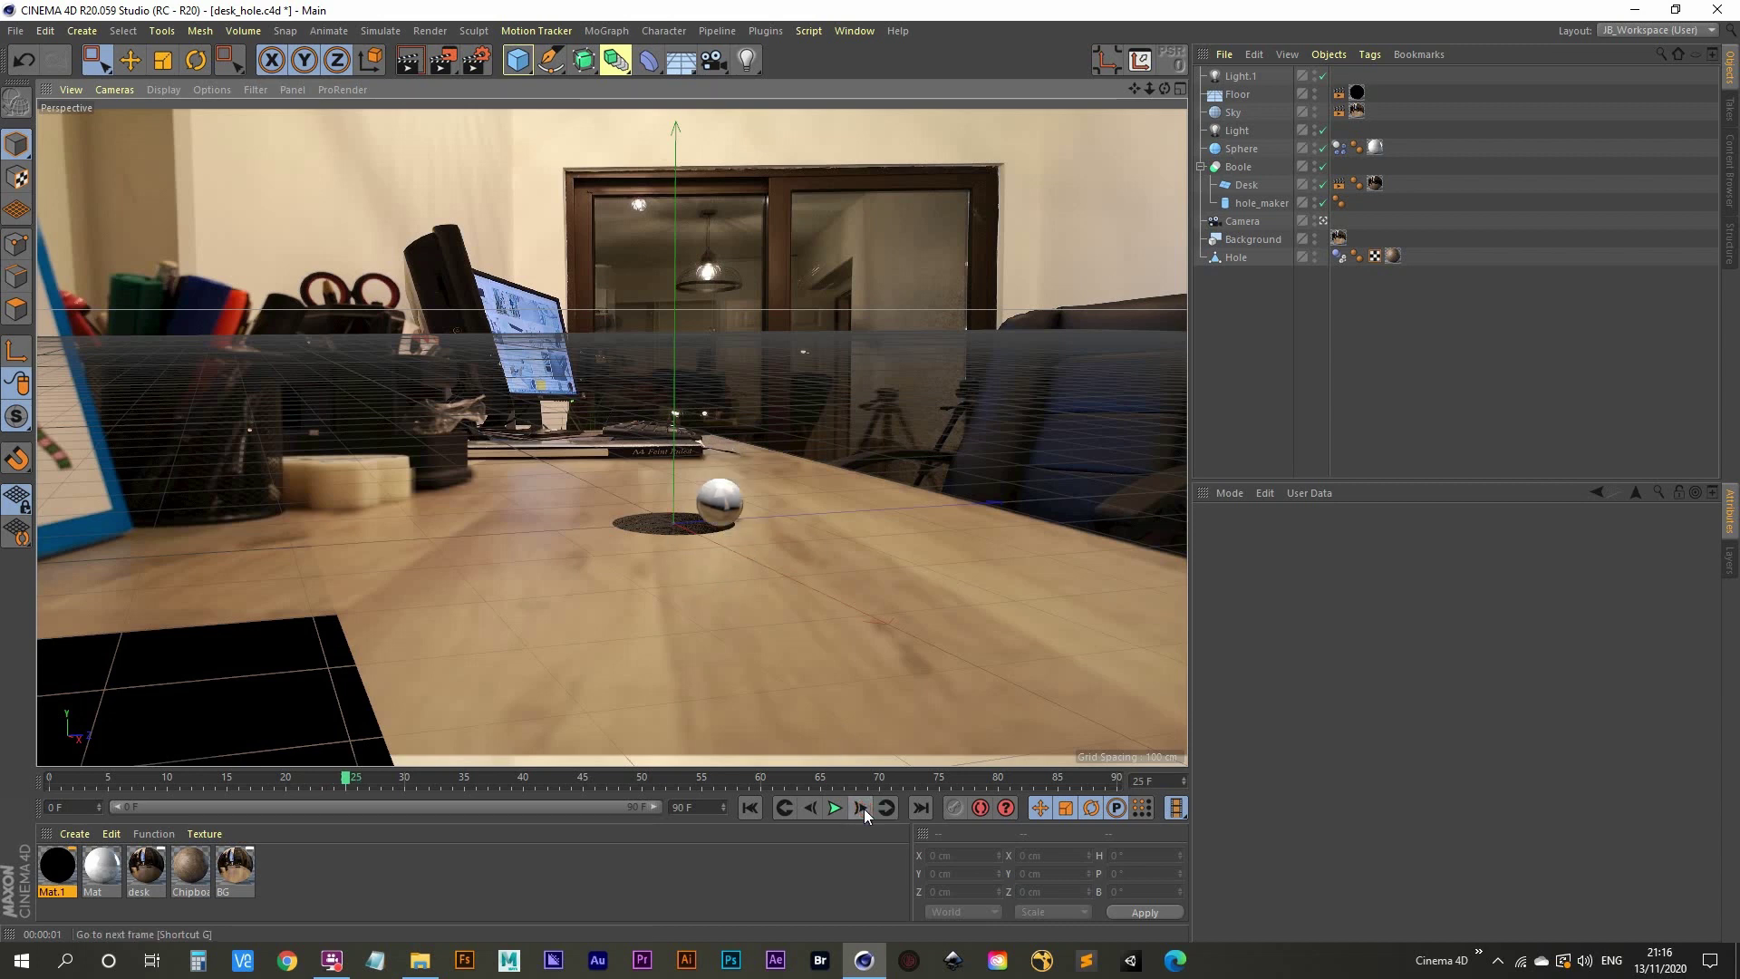
click(416, 63)
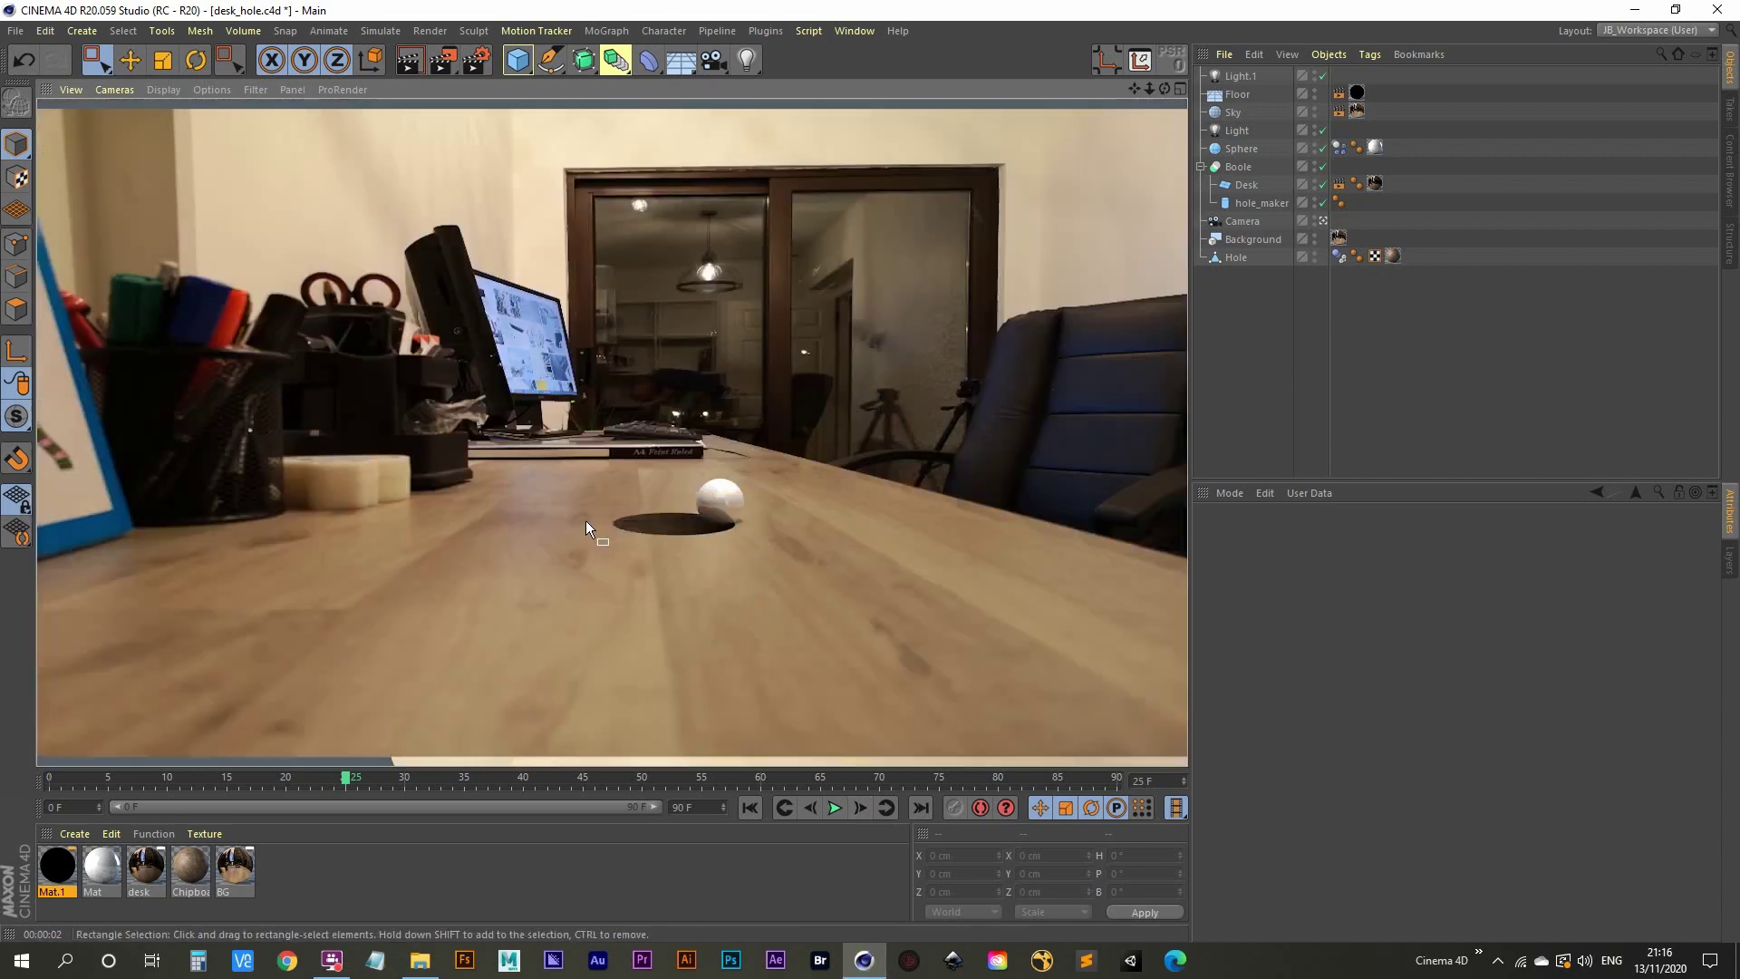
Step forward to frame 30 and test-render the ball beside the hole.
click(867, 808)
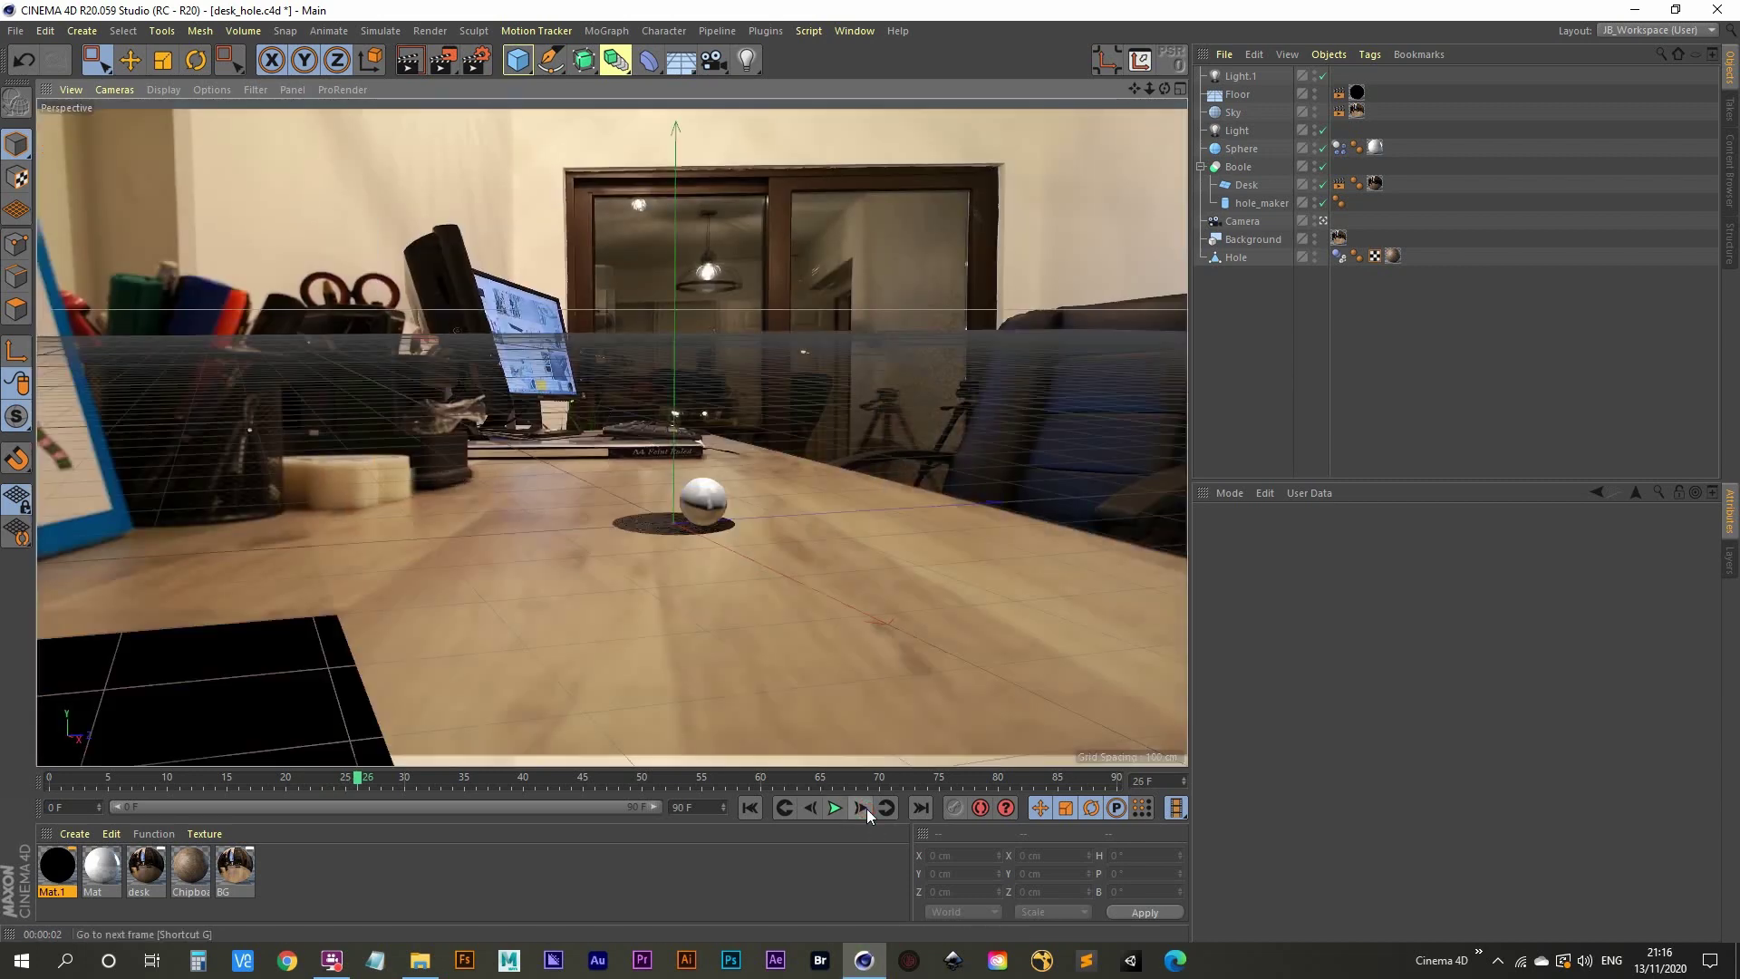
click(866, 808)
click(867, 808)
click(866, 809)
click(867, 809)
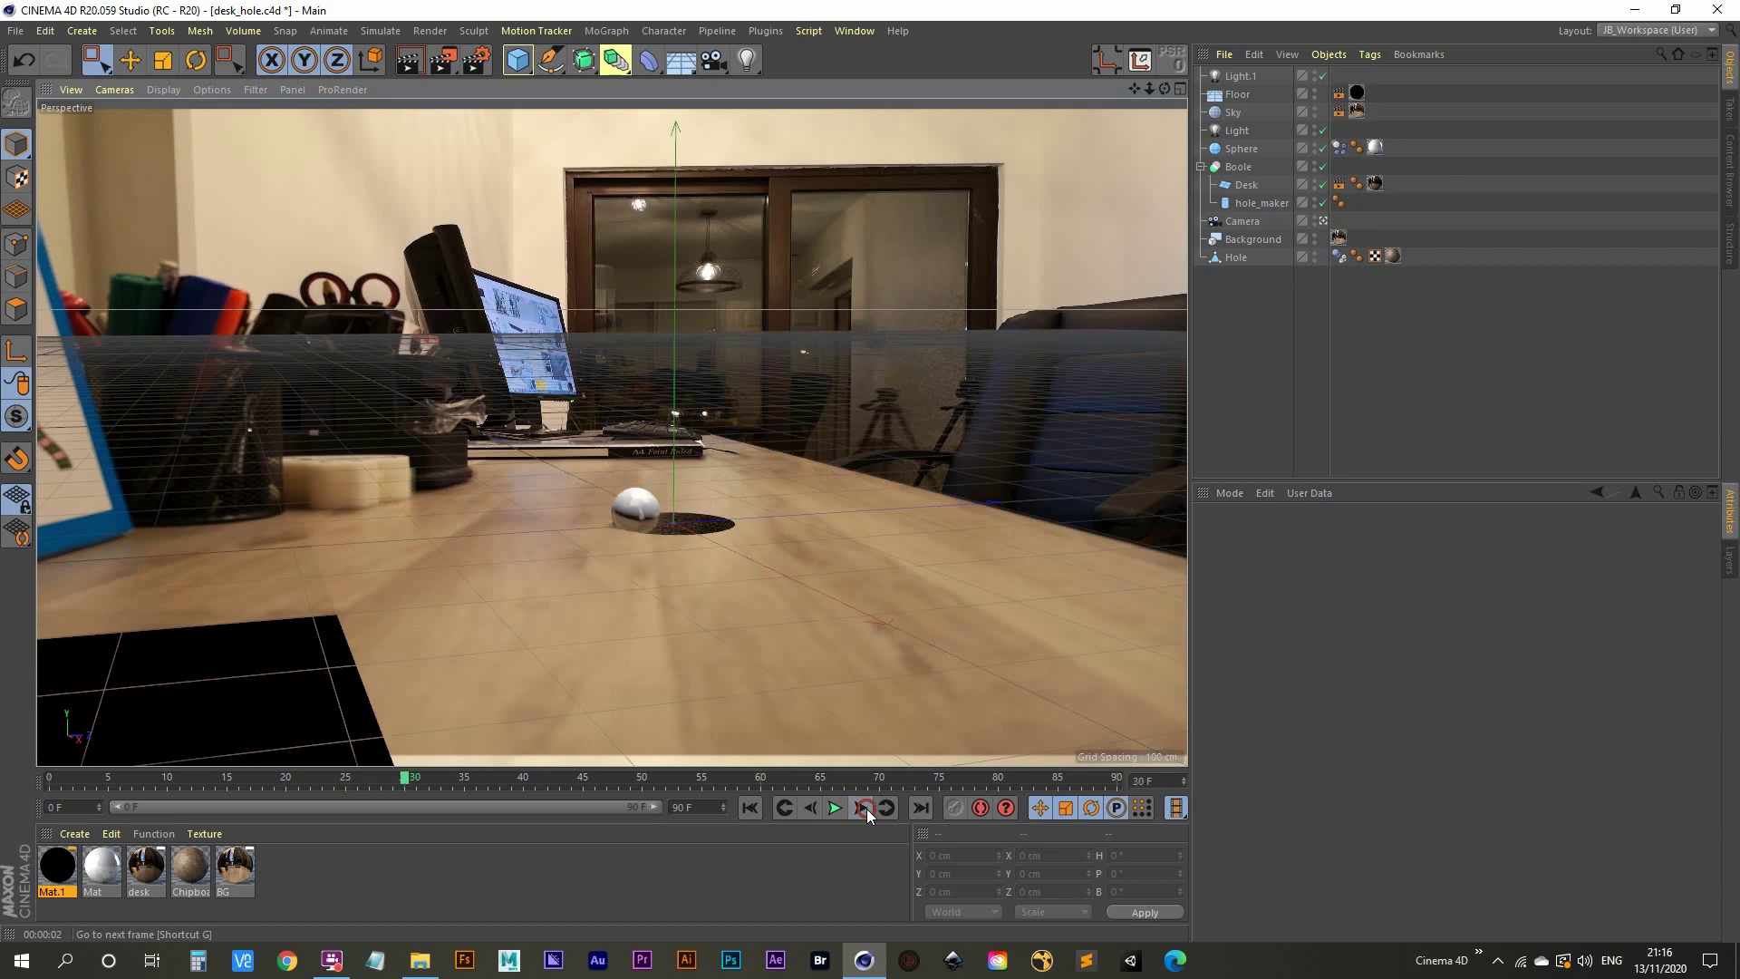
key(ctrl+r)
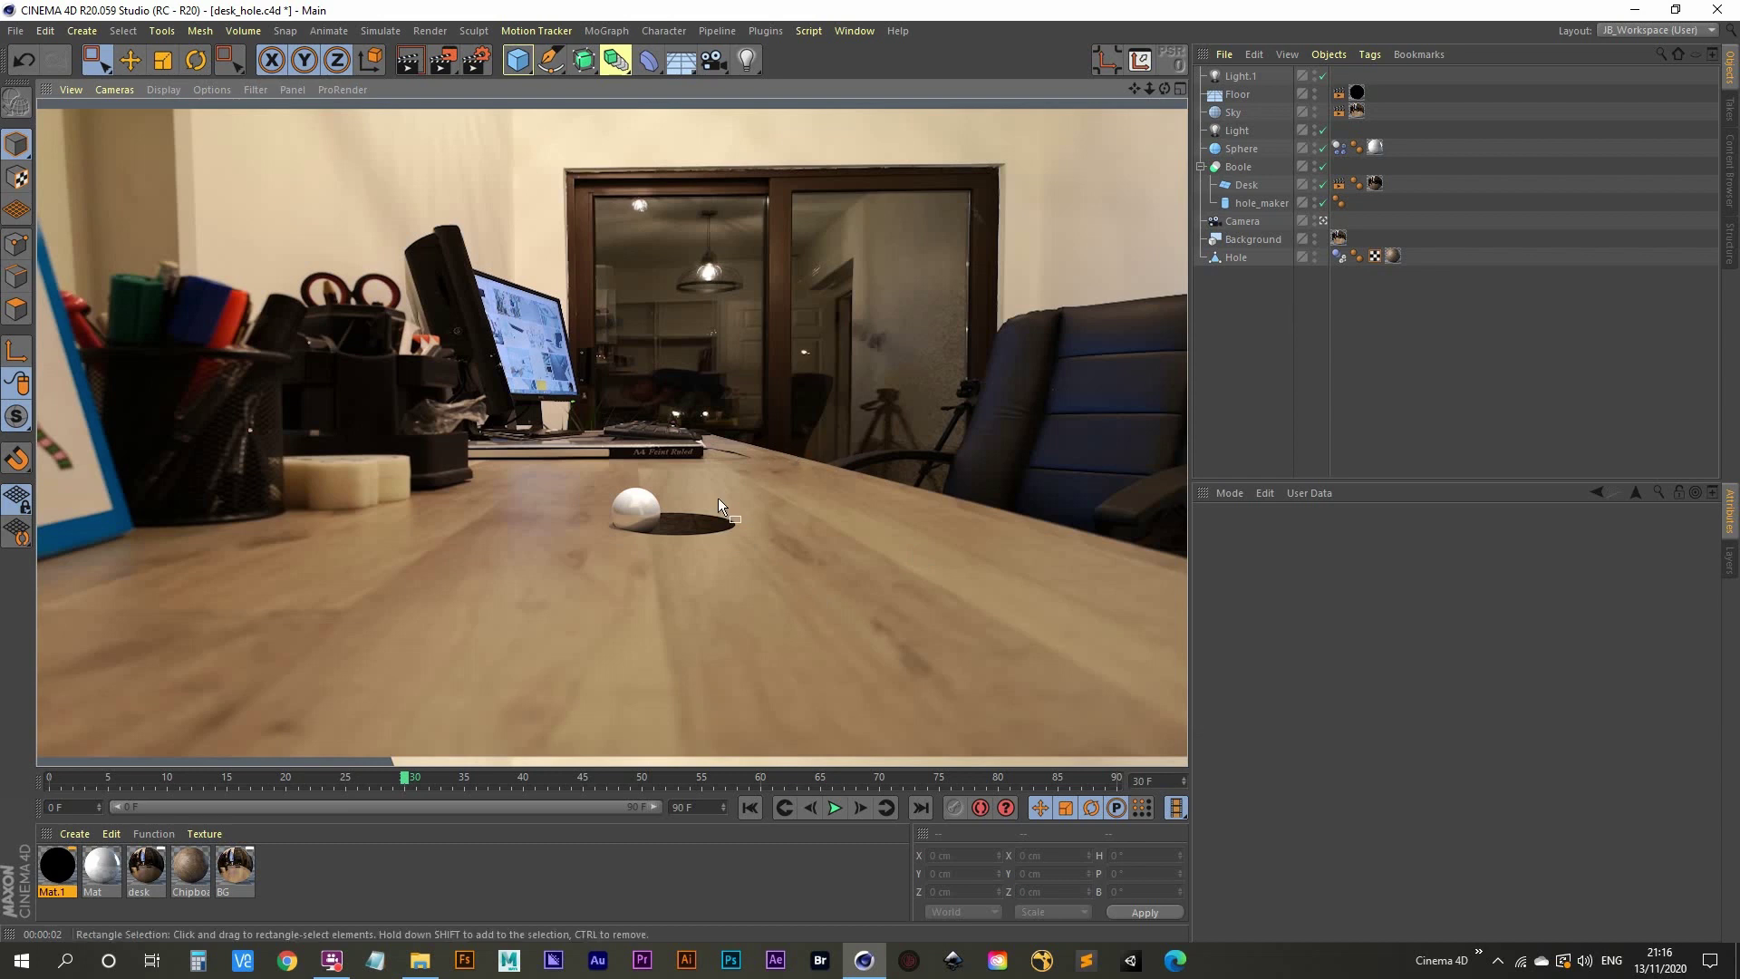
click(1234, 358)
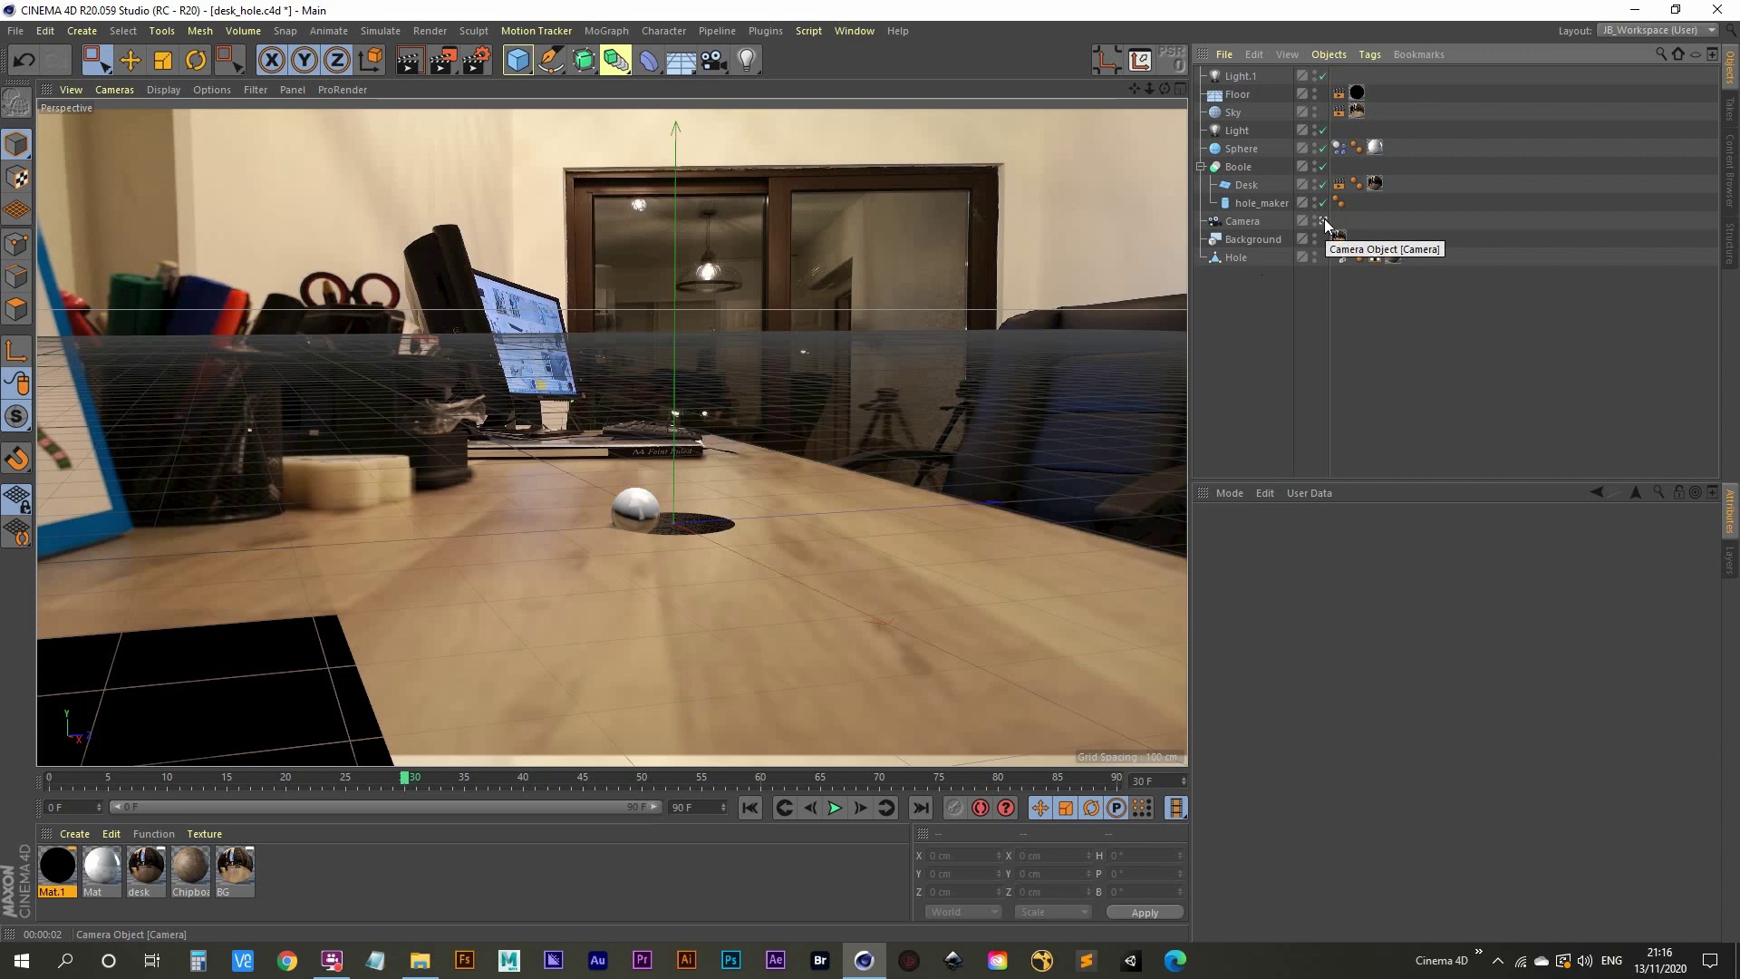
Rewind to the first frame and add a Protection tag to the Camera.
click(750, 807)
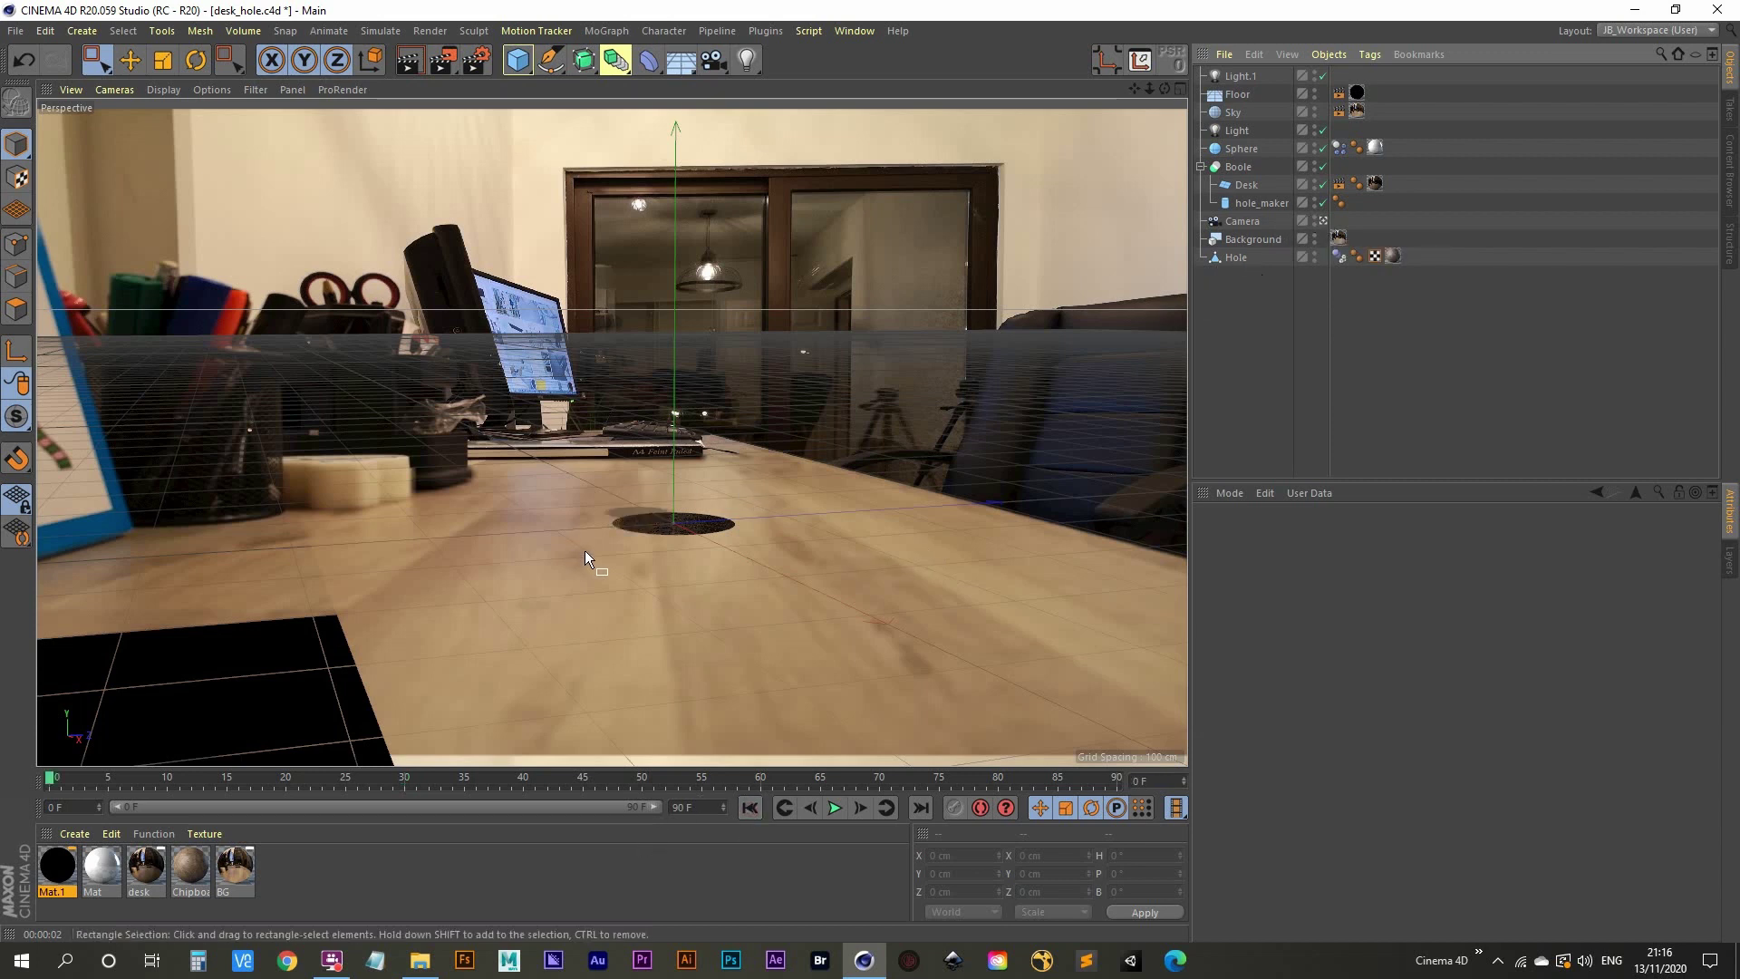
click(1238, 222)
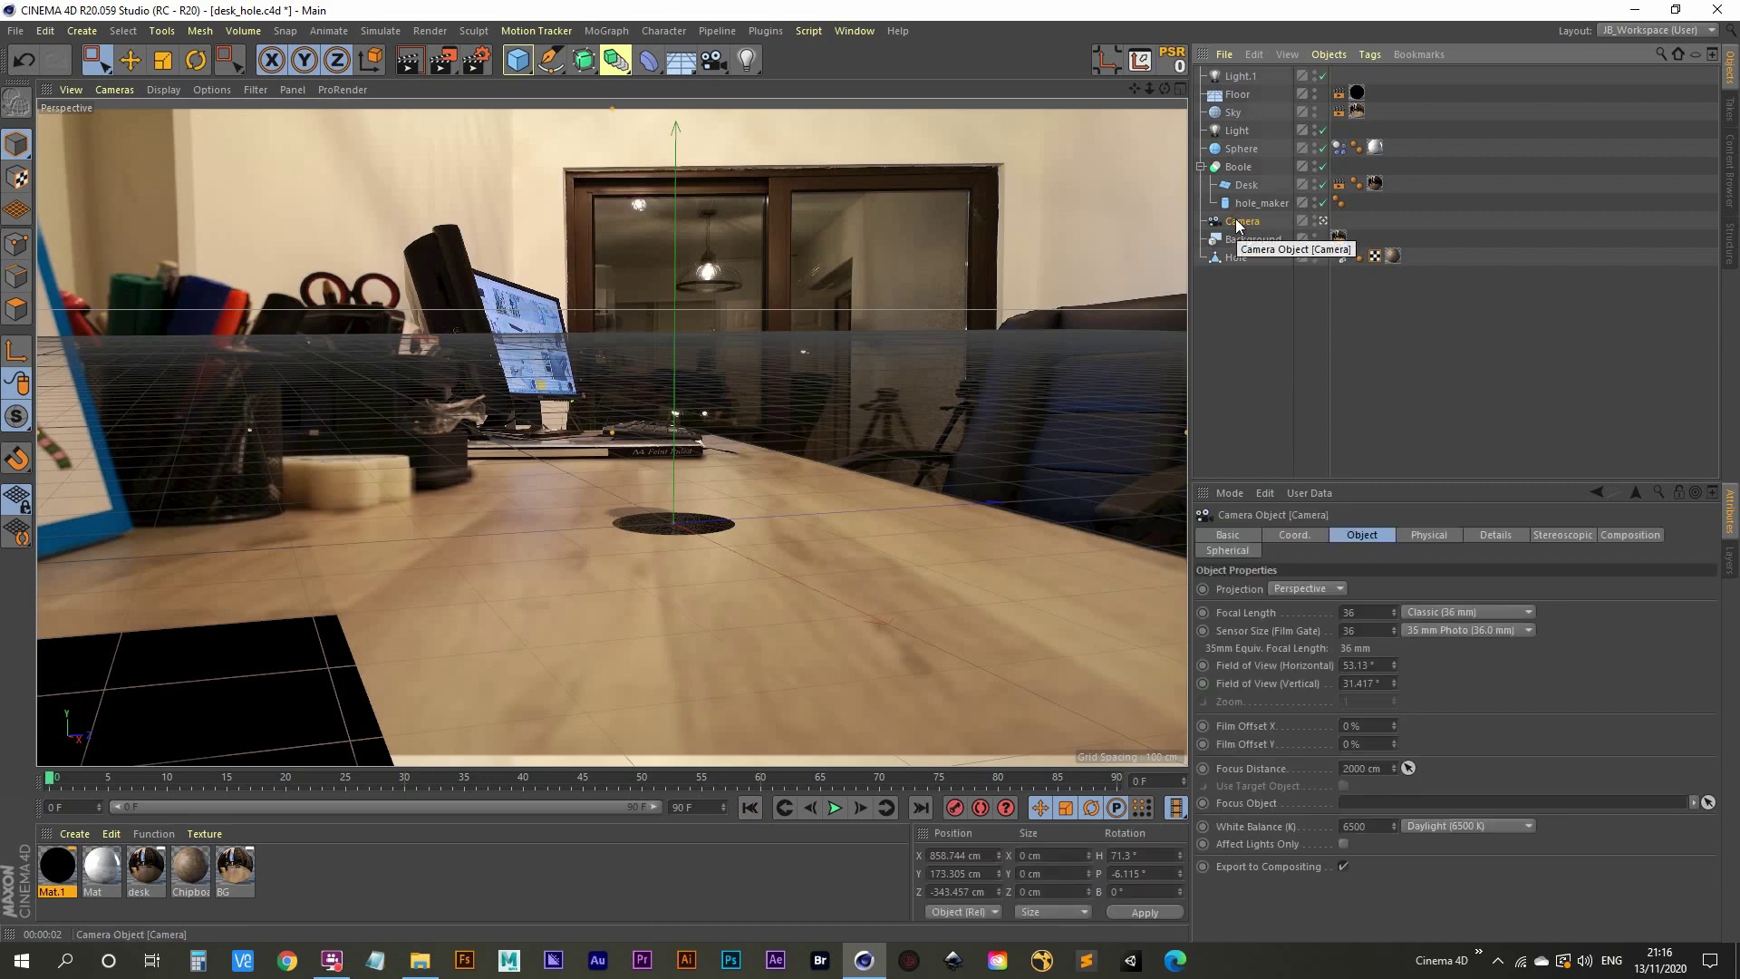
right_click(1238, 224)
mouse_move(1297, 238)
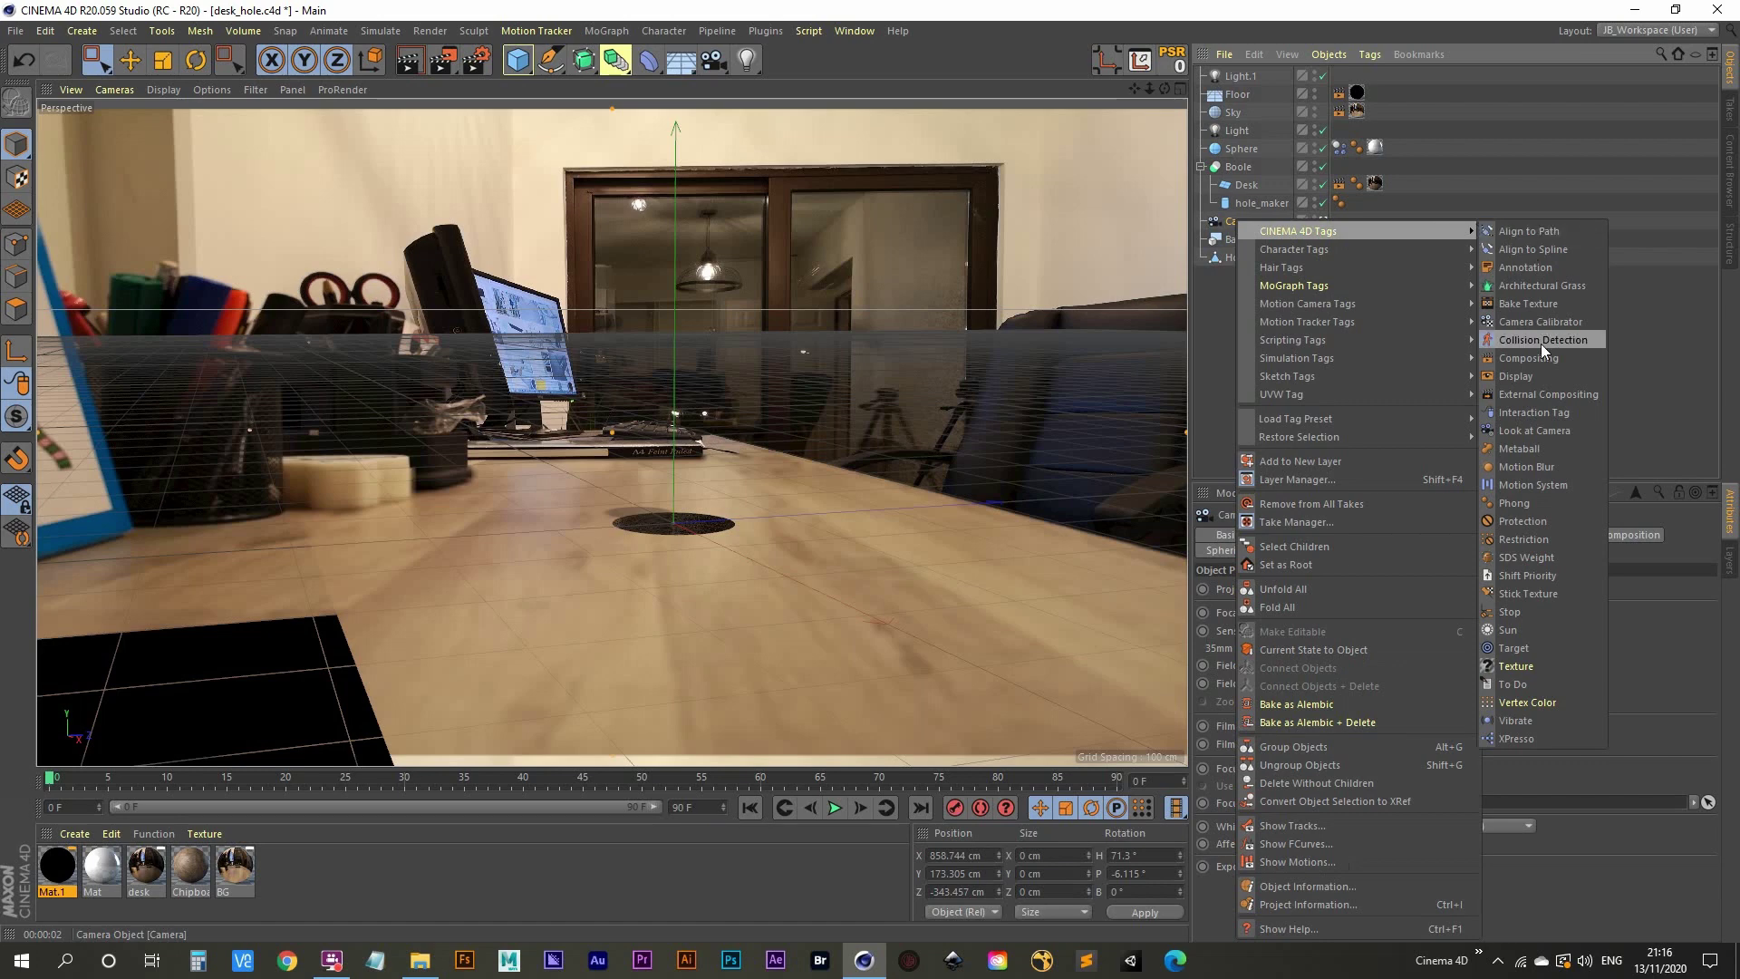
click(1547, 515)
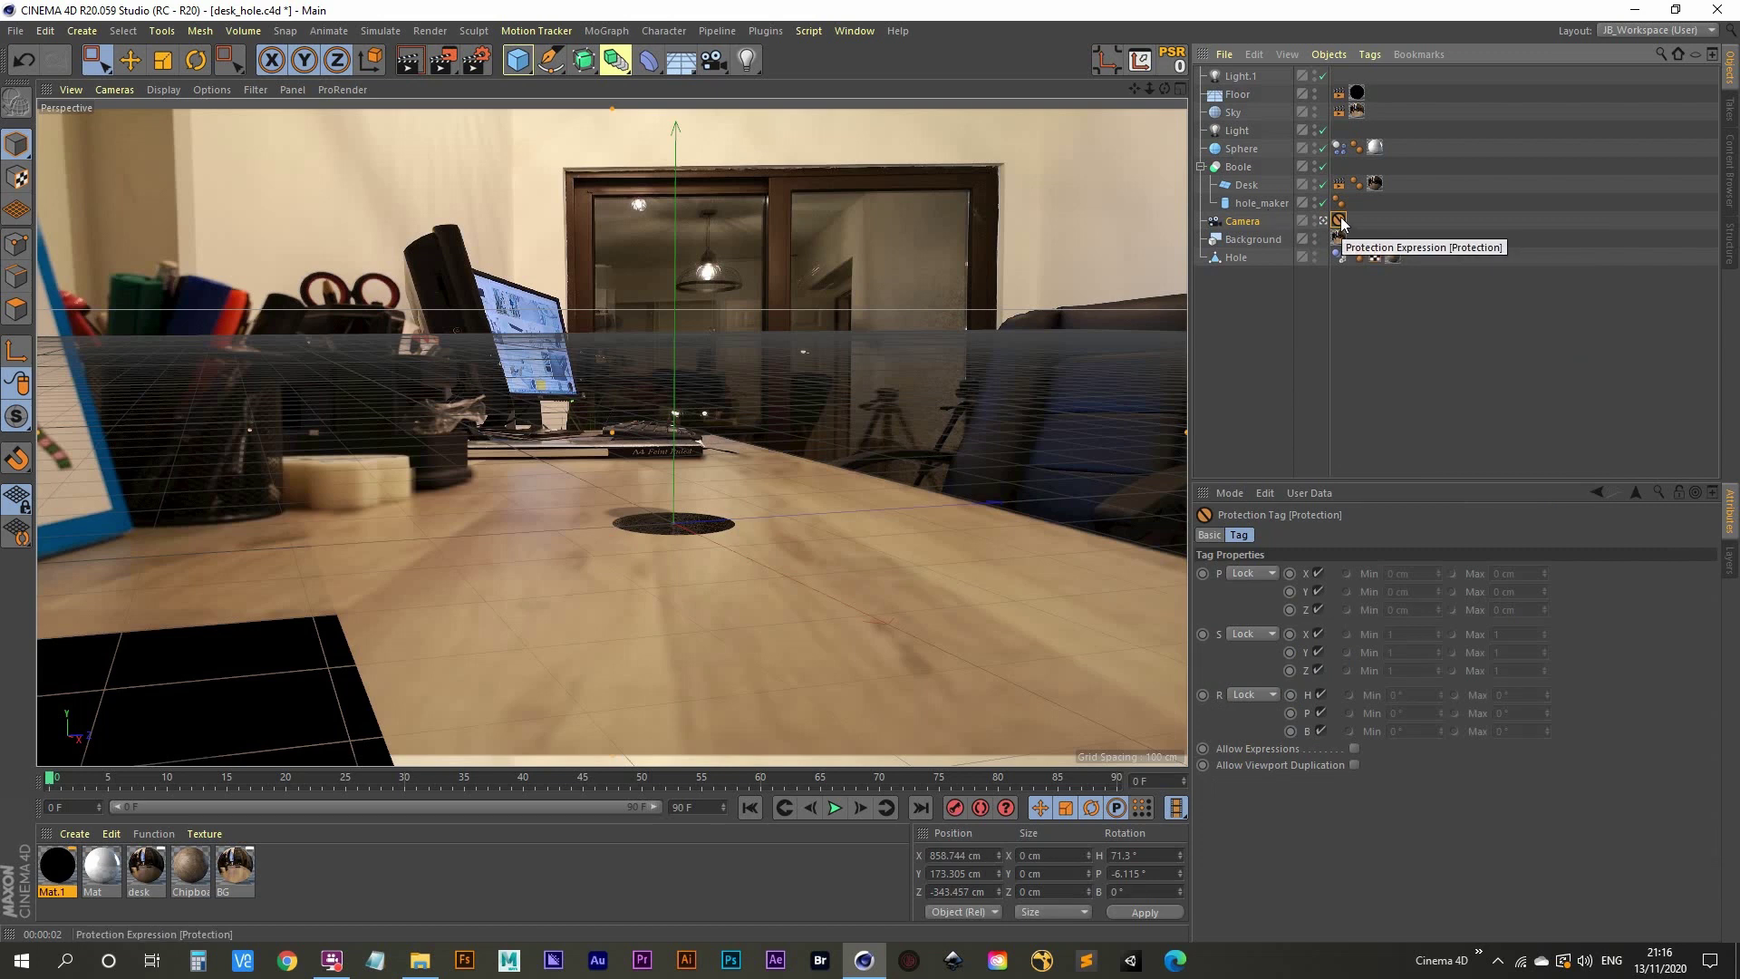
click(1255, 222)
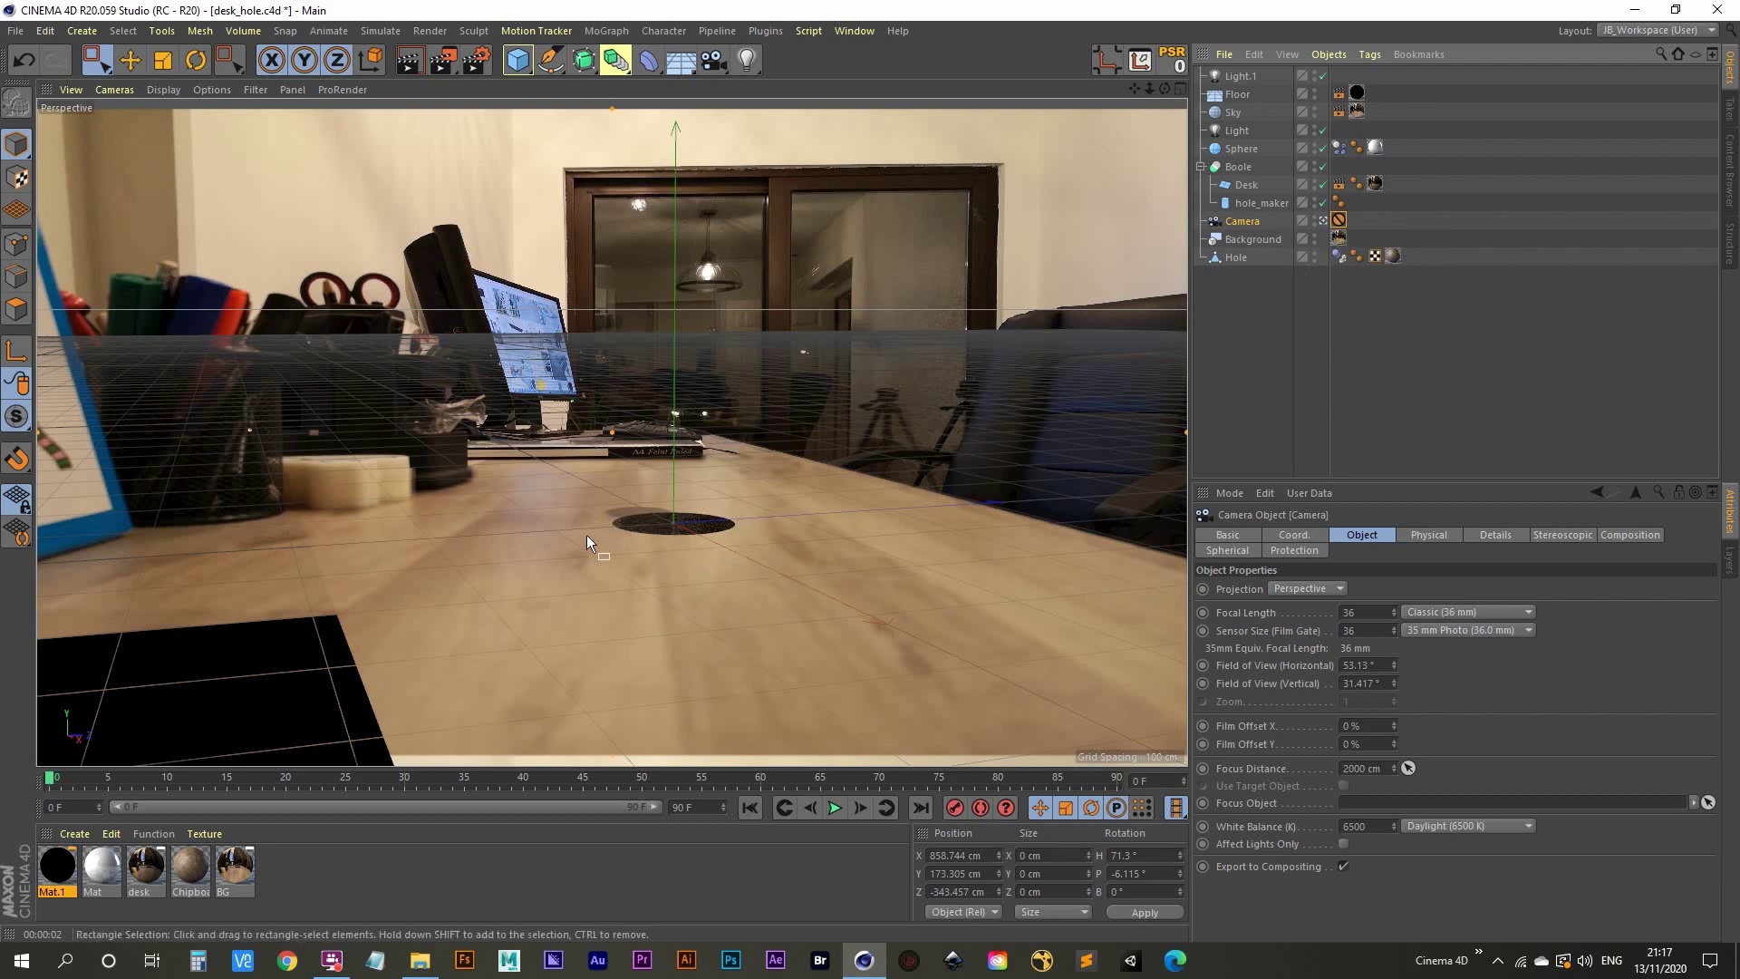
Exit the camera view, select Hole, and frame it close up in the viewport.
click(1324, 222)
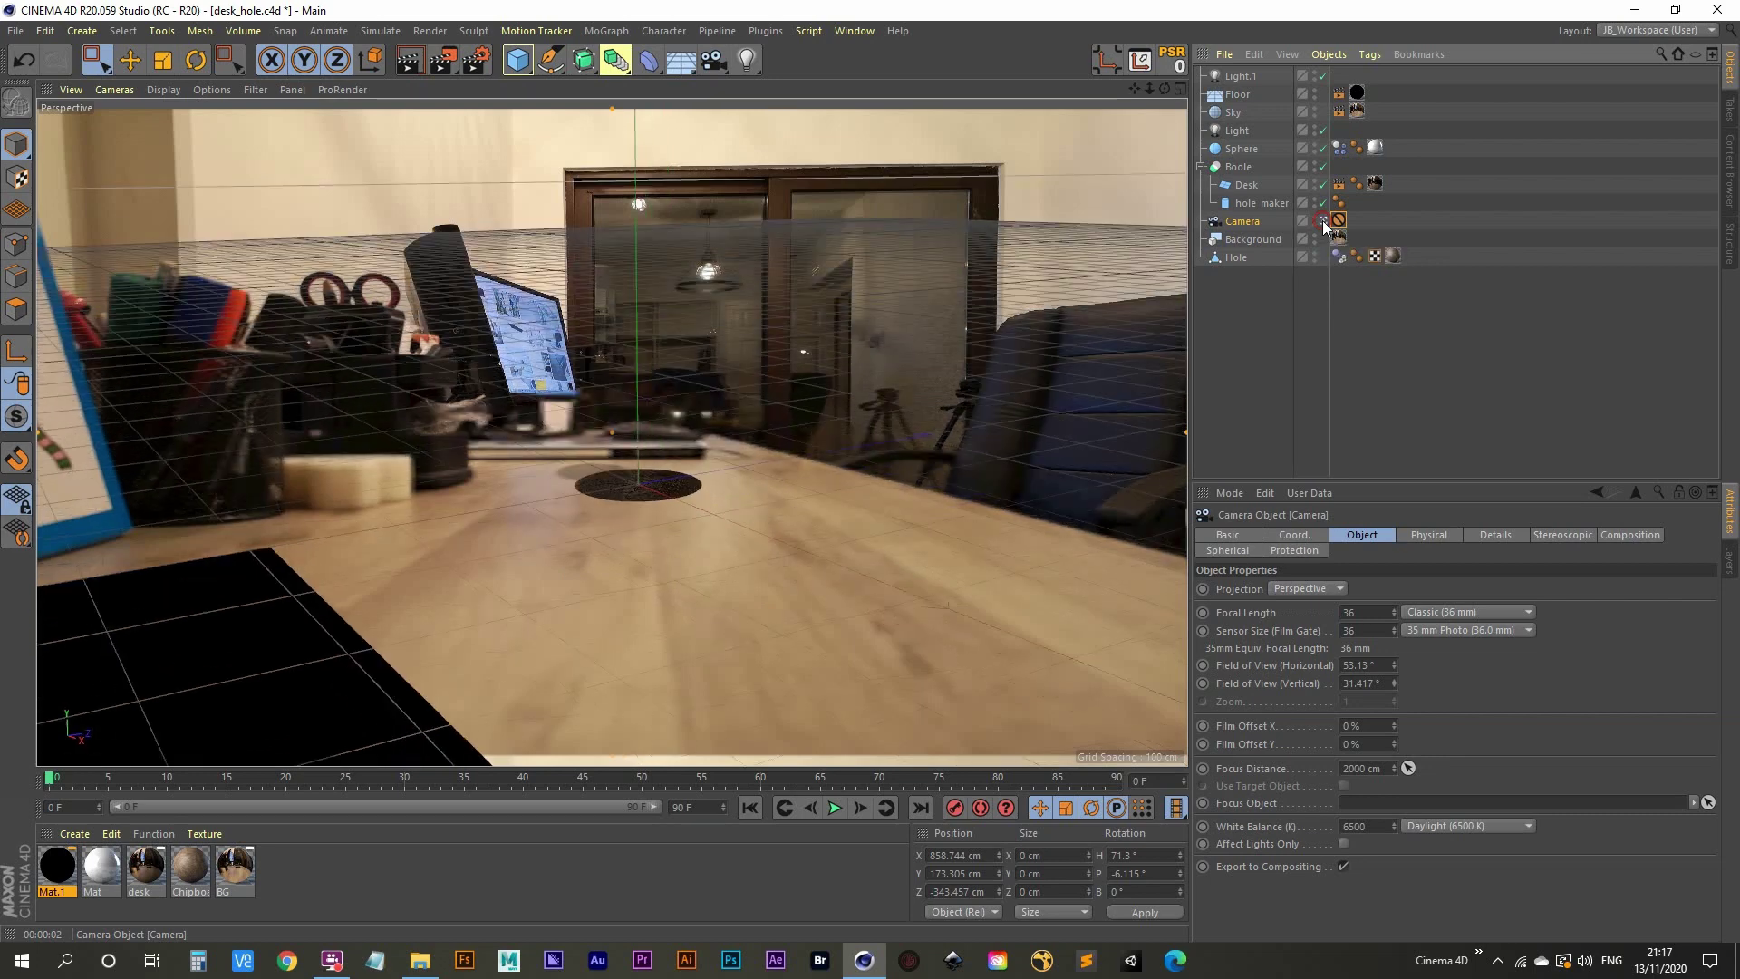
click(1237, 258)
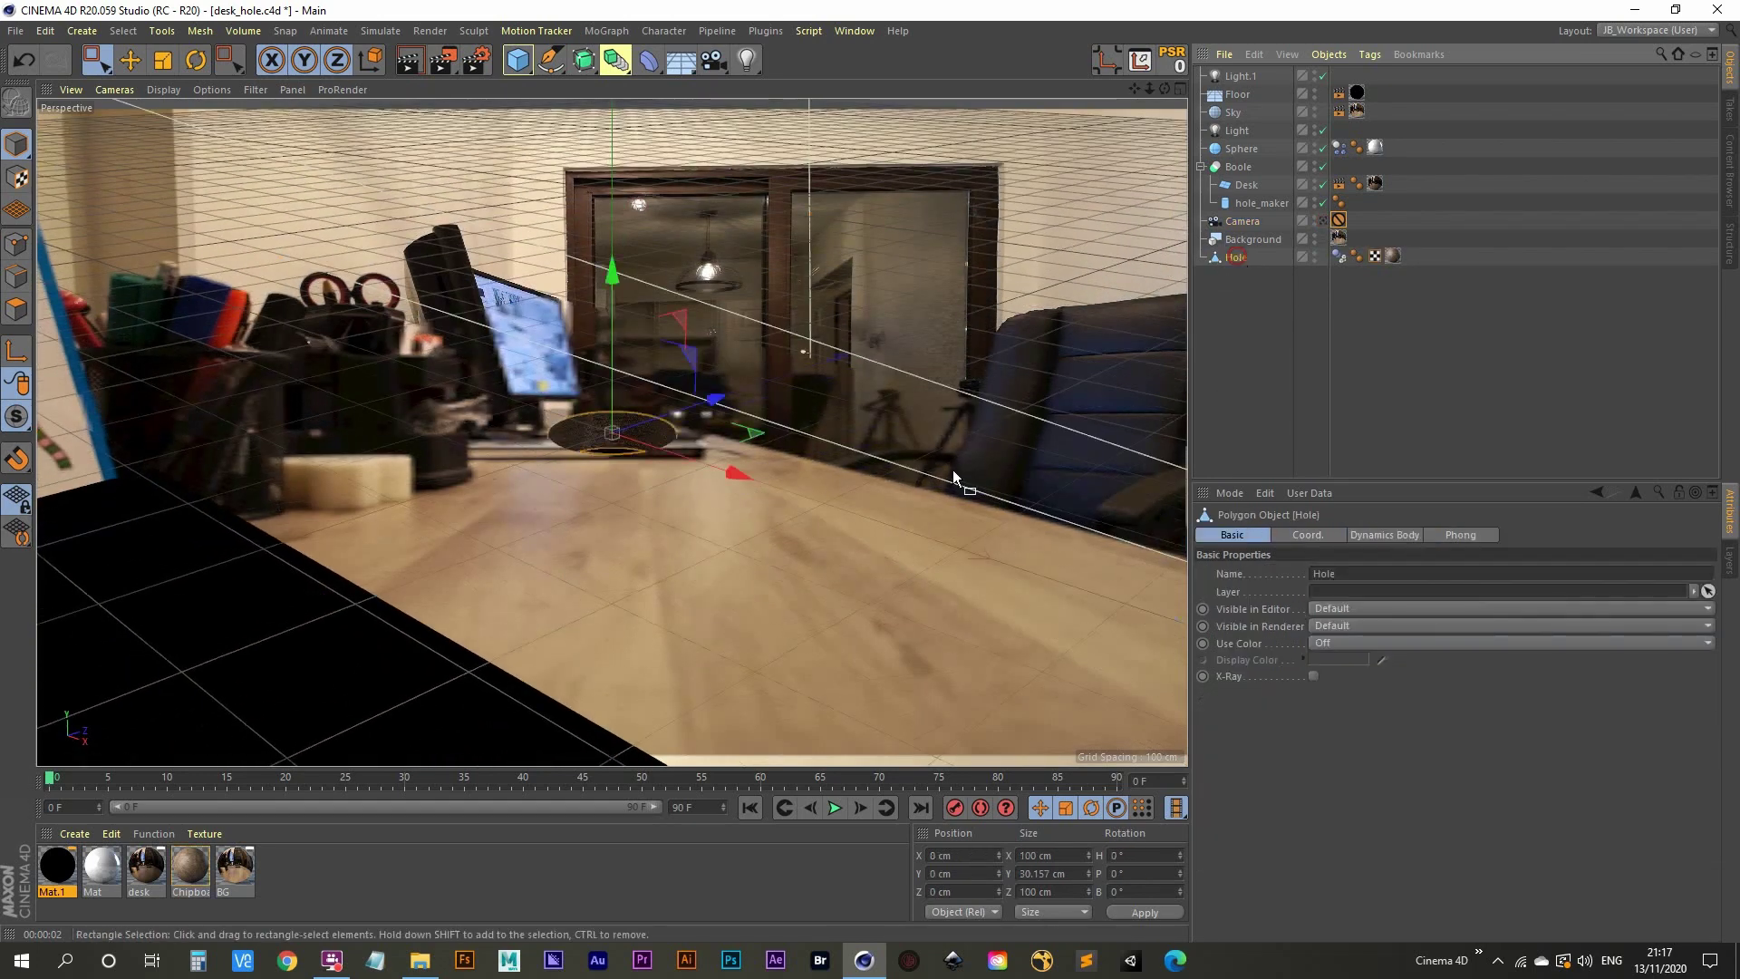
scroll(583, 453, up, 10)
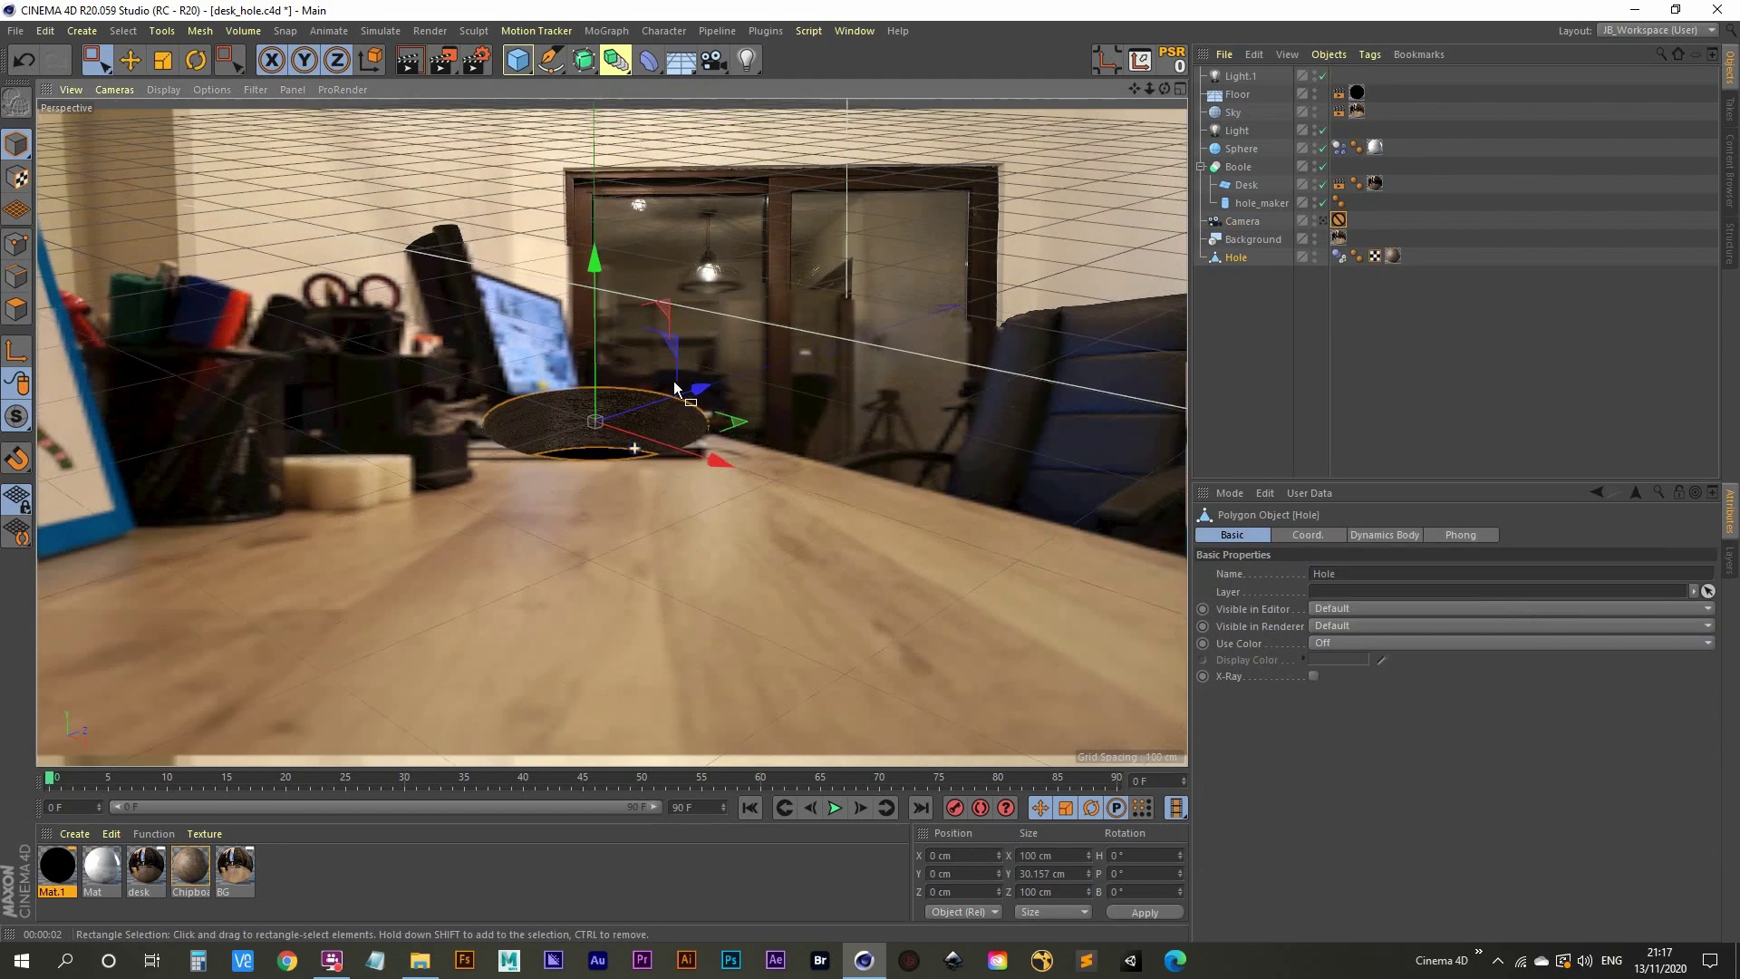
scroll(570, 453, down, 5)
alt+drag(542, 510, 524, 438)
key(o)
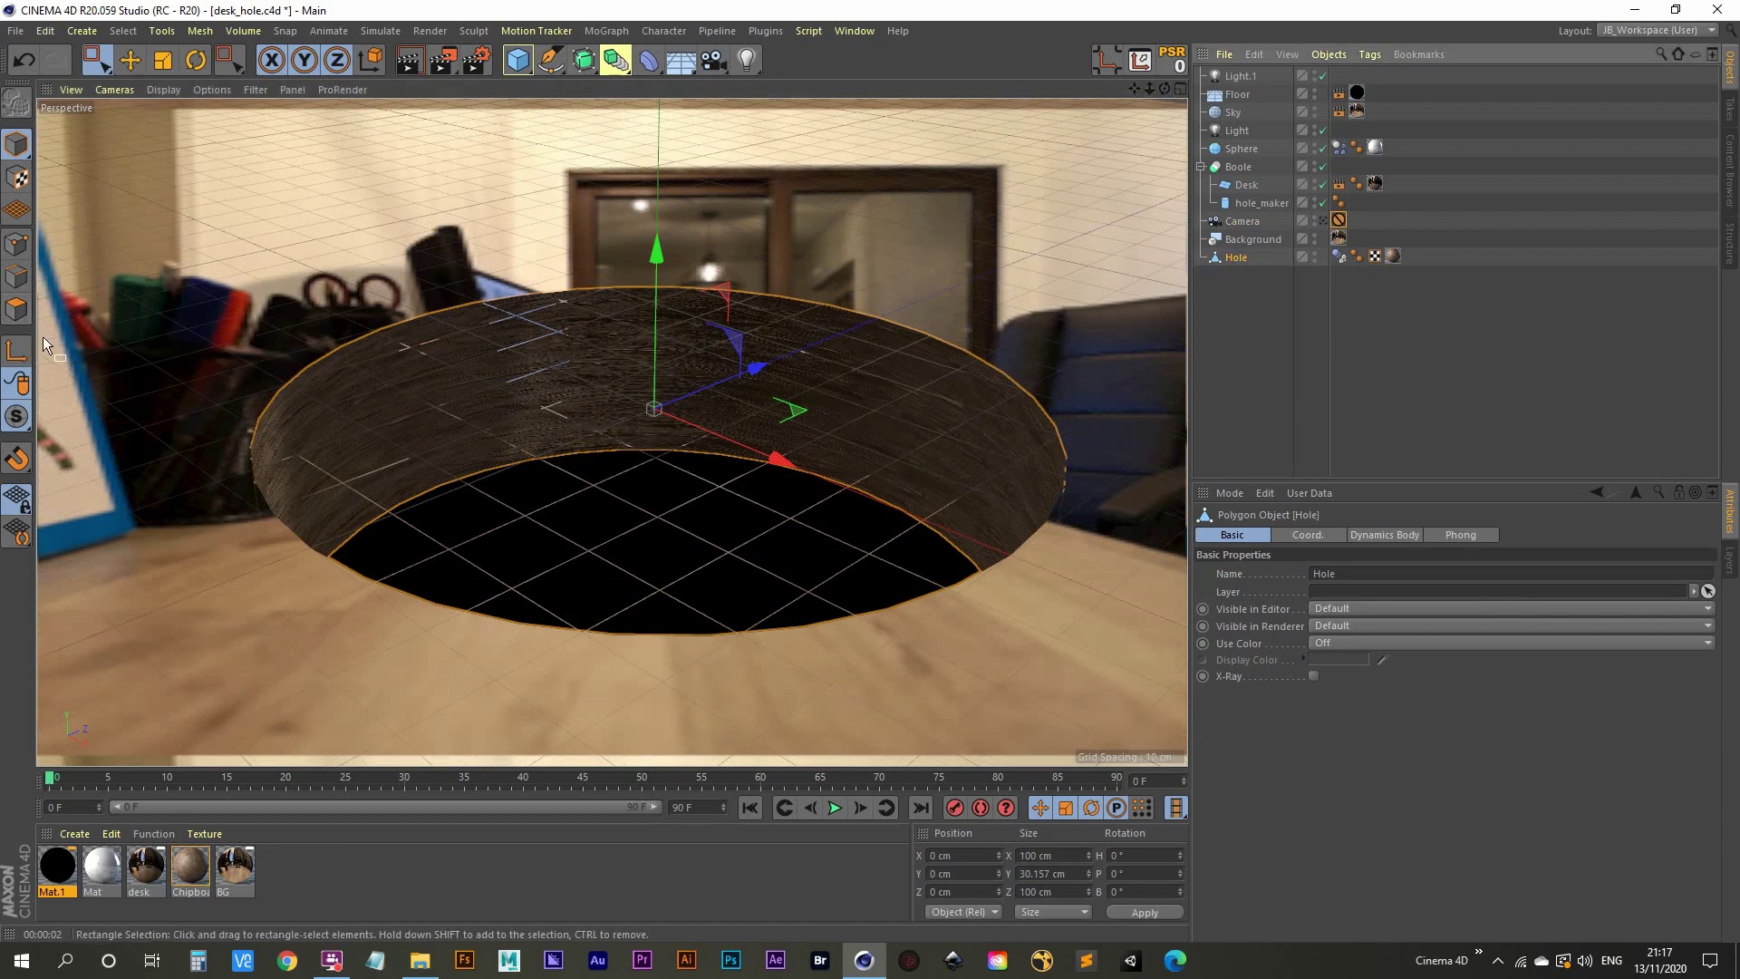
In Polygon mode, select every Hole polygon and Extrude them with a -1.18 cm offset.
click(20, 311)
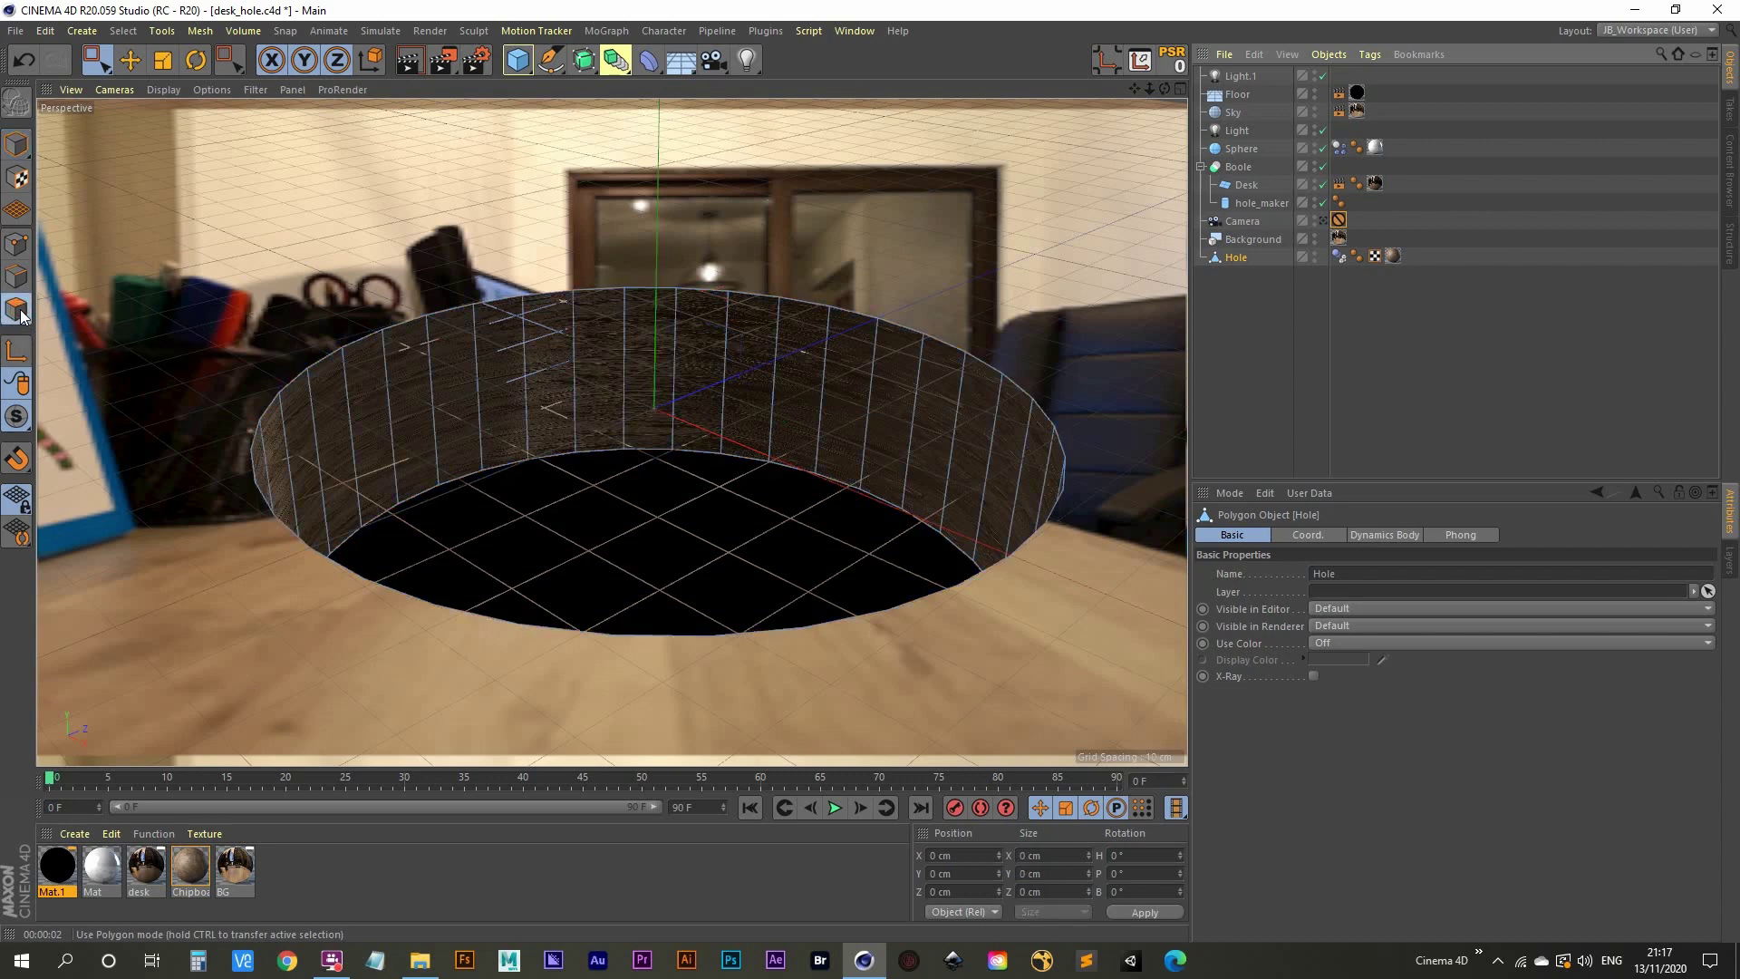
key(ctrl+a)
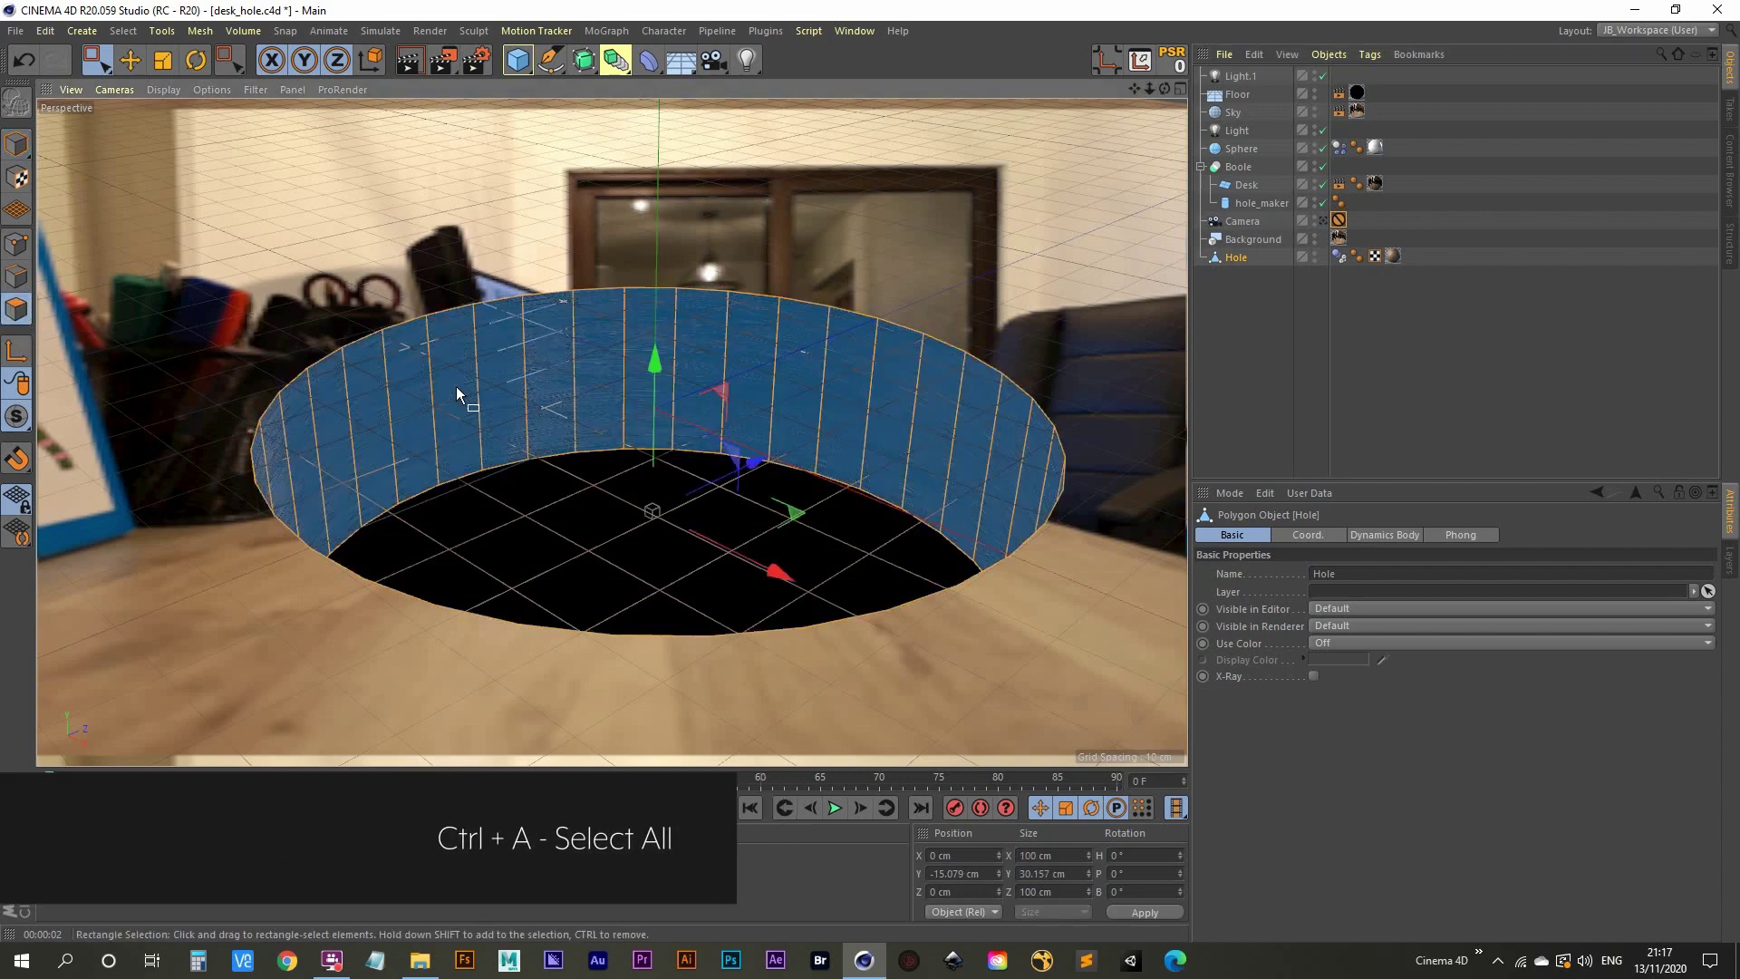
key(d)
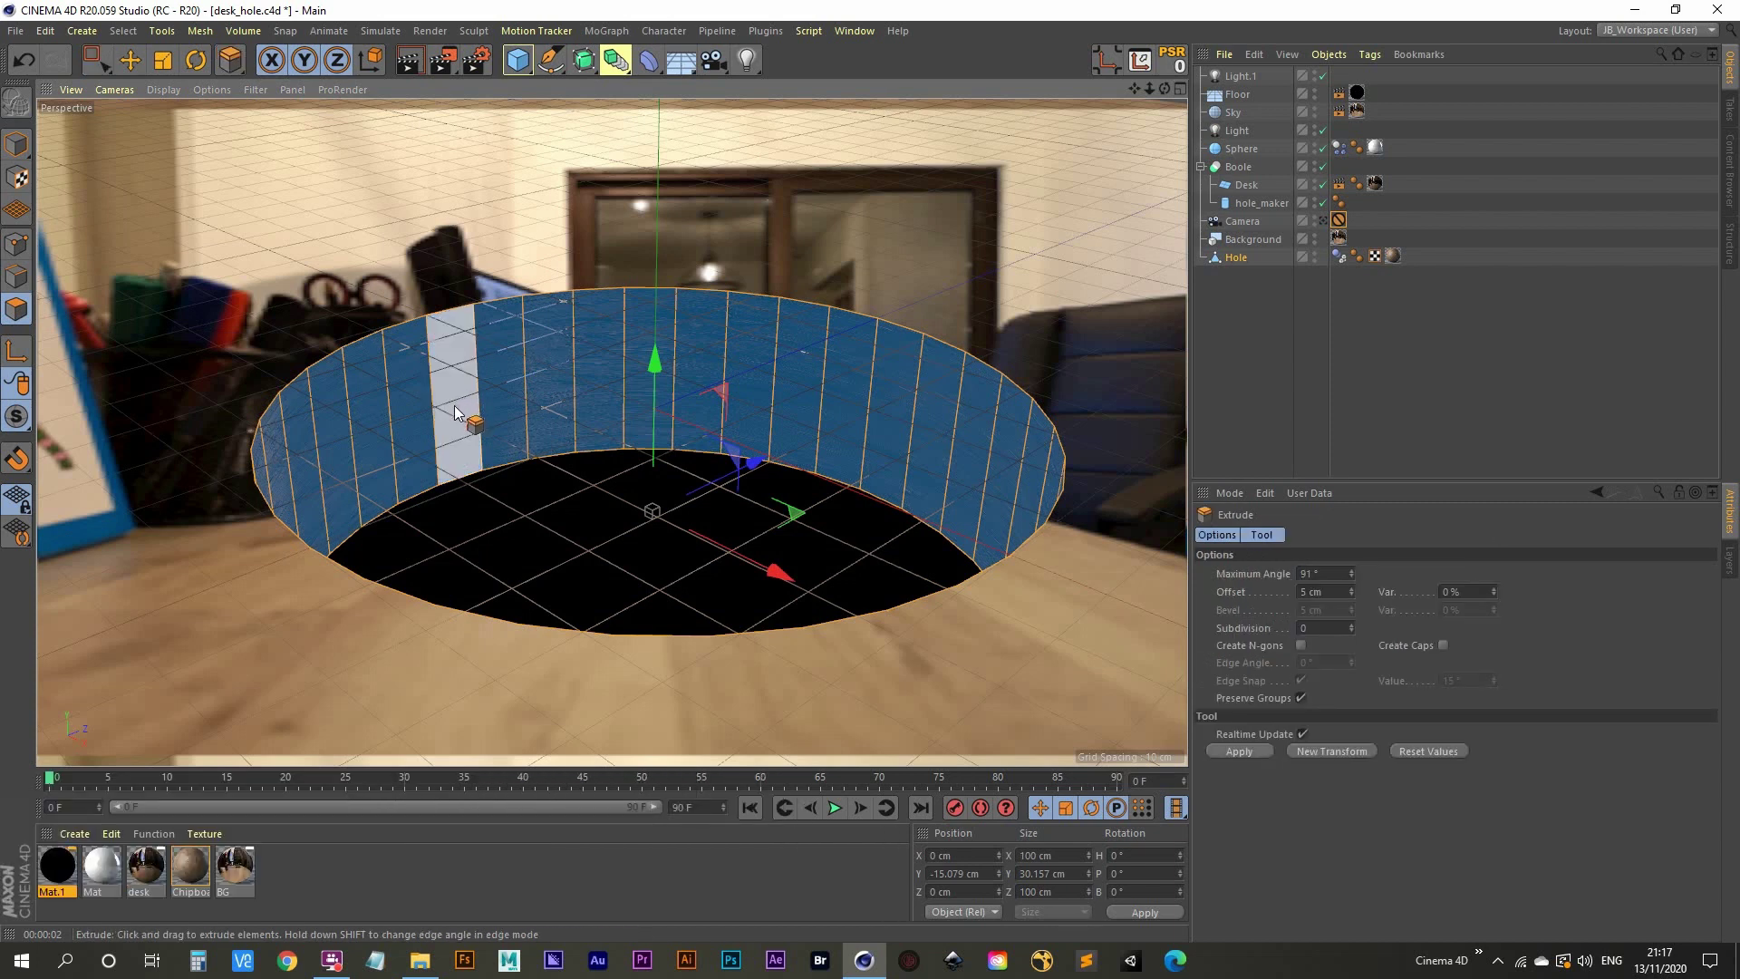
drag(454, 406, 415, 405)
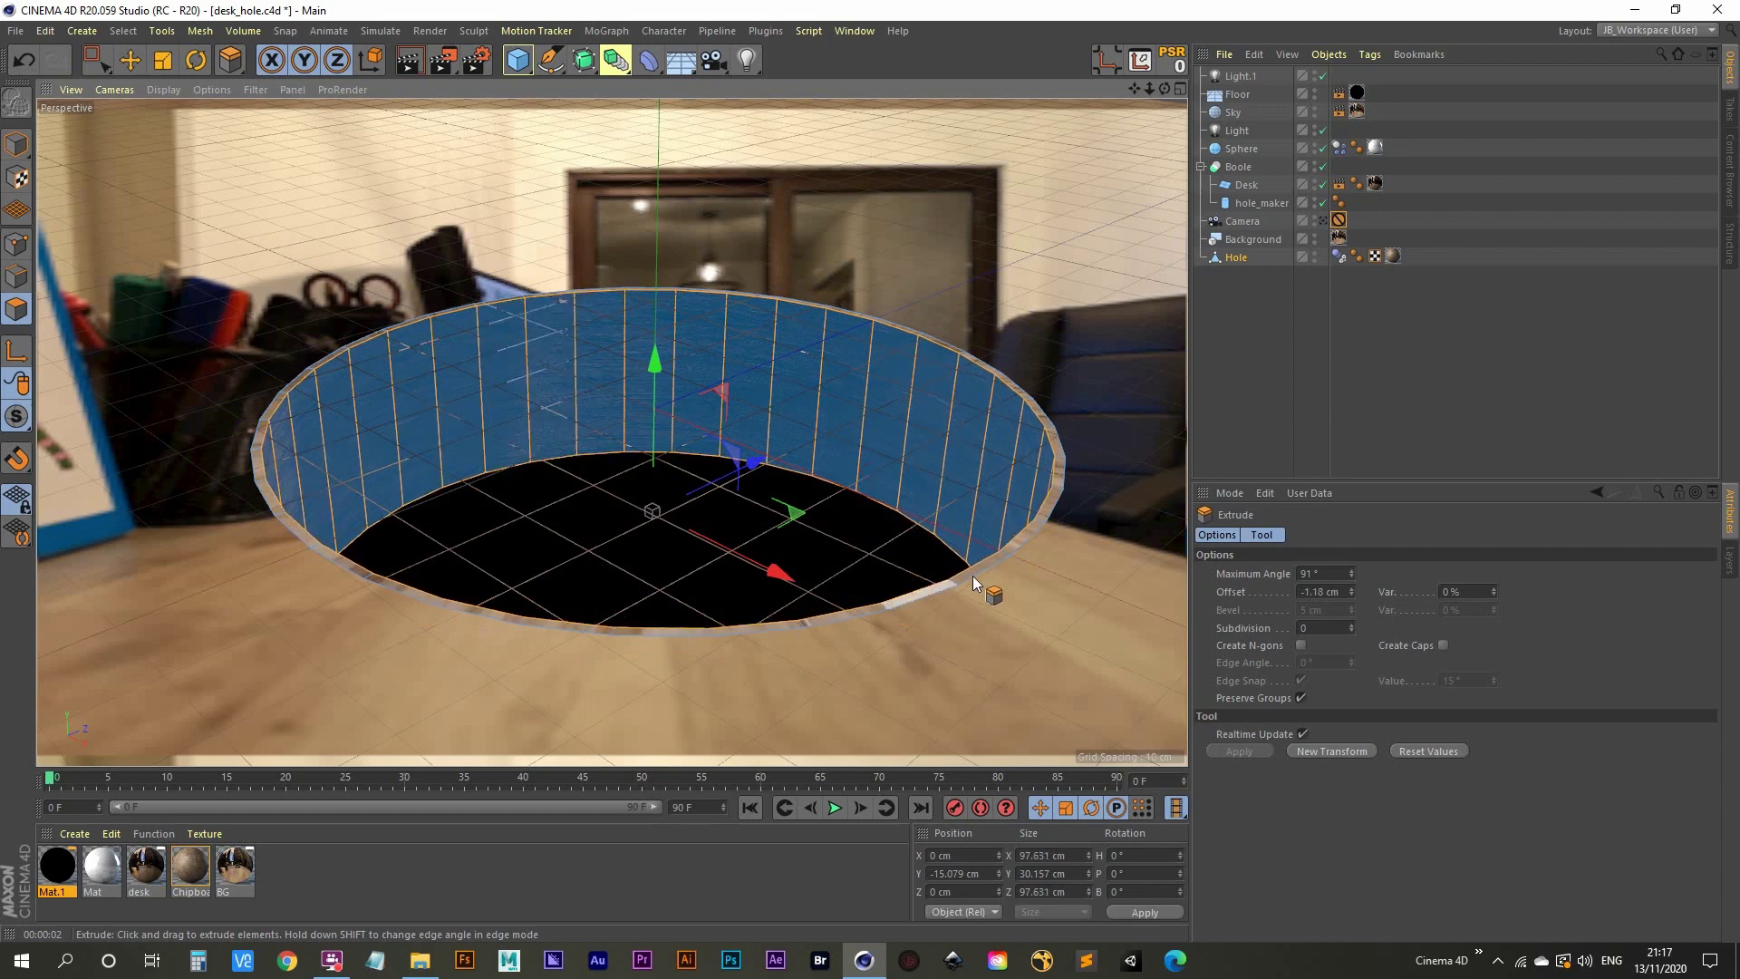
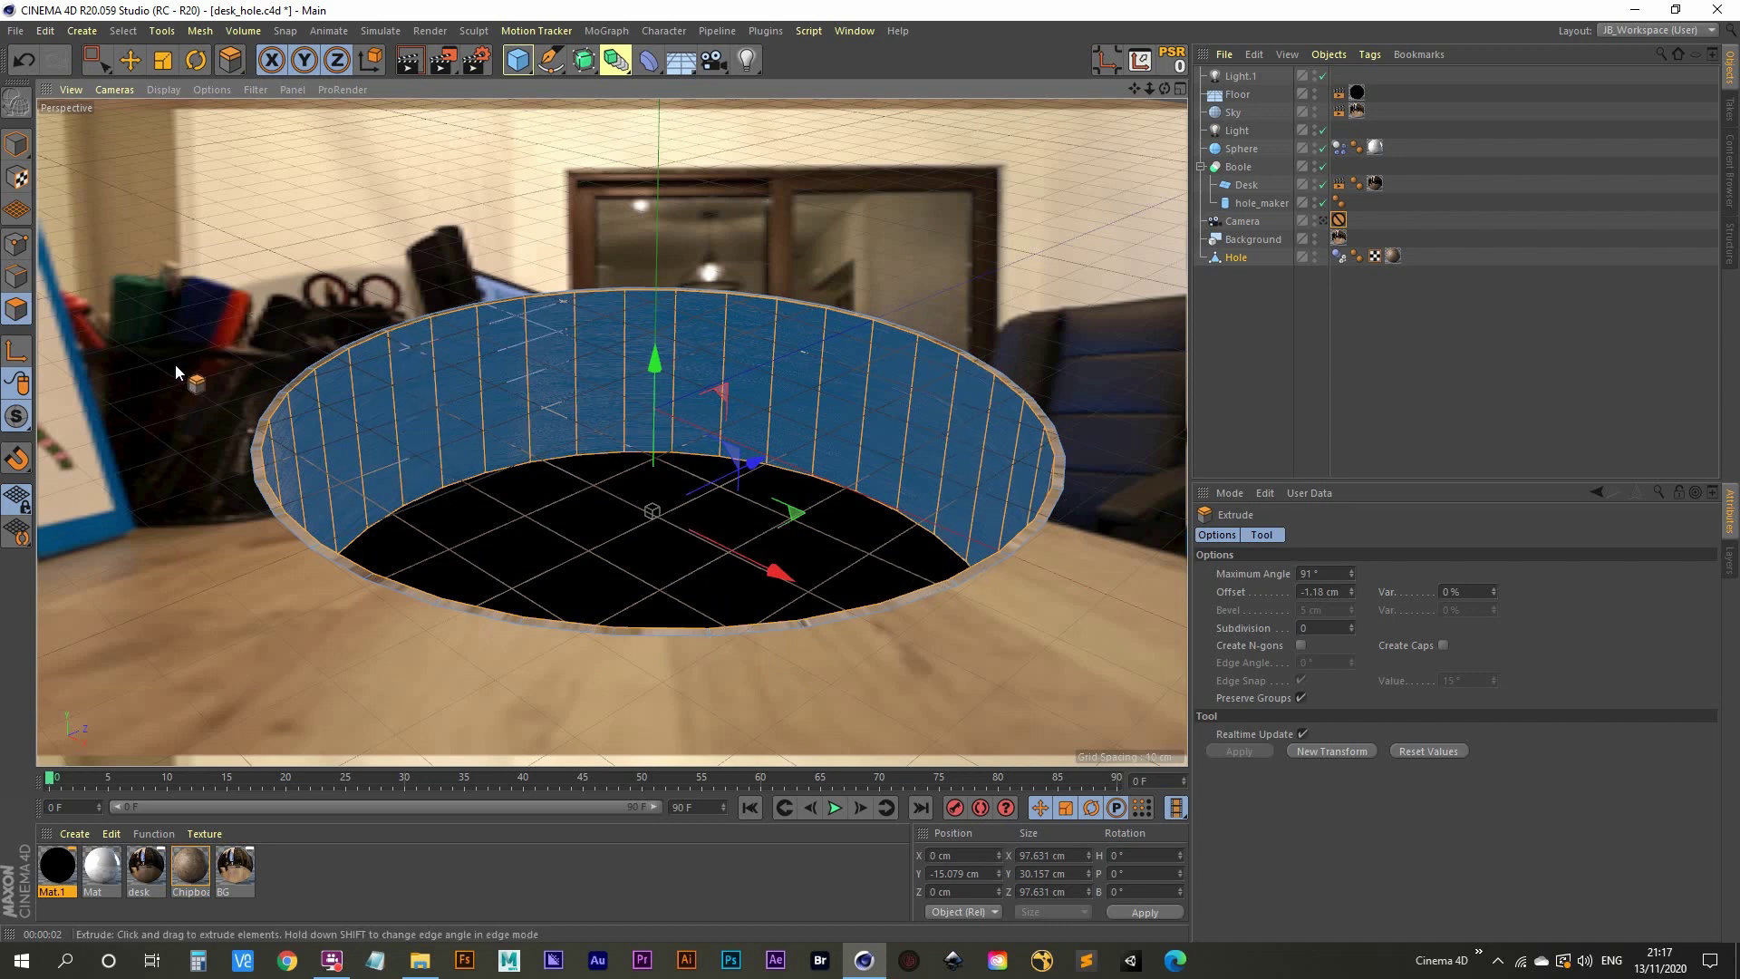
In Edge mode, loop-select the edge loop around the Hole's top rim.
click(18, 277)
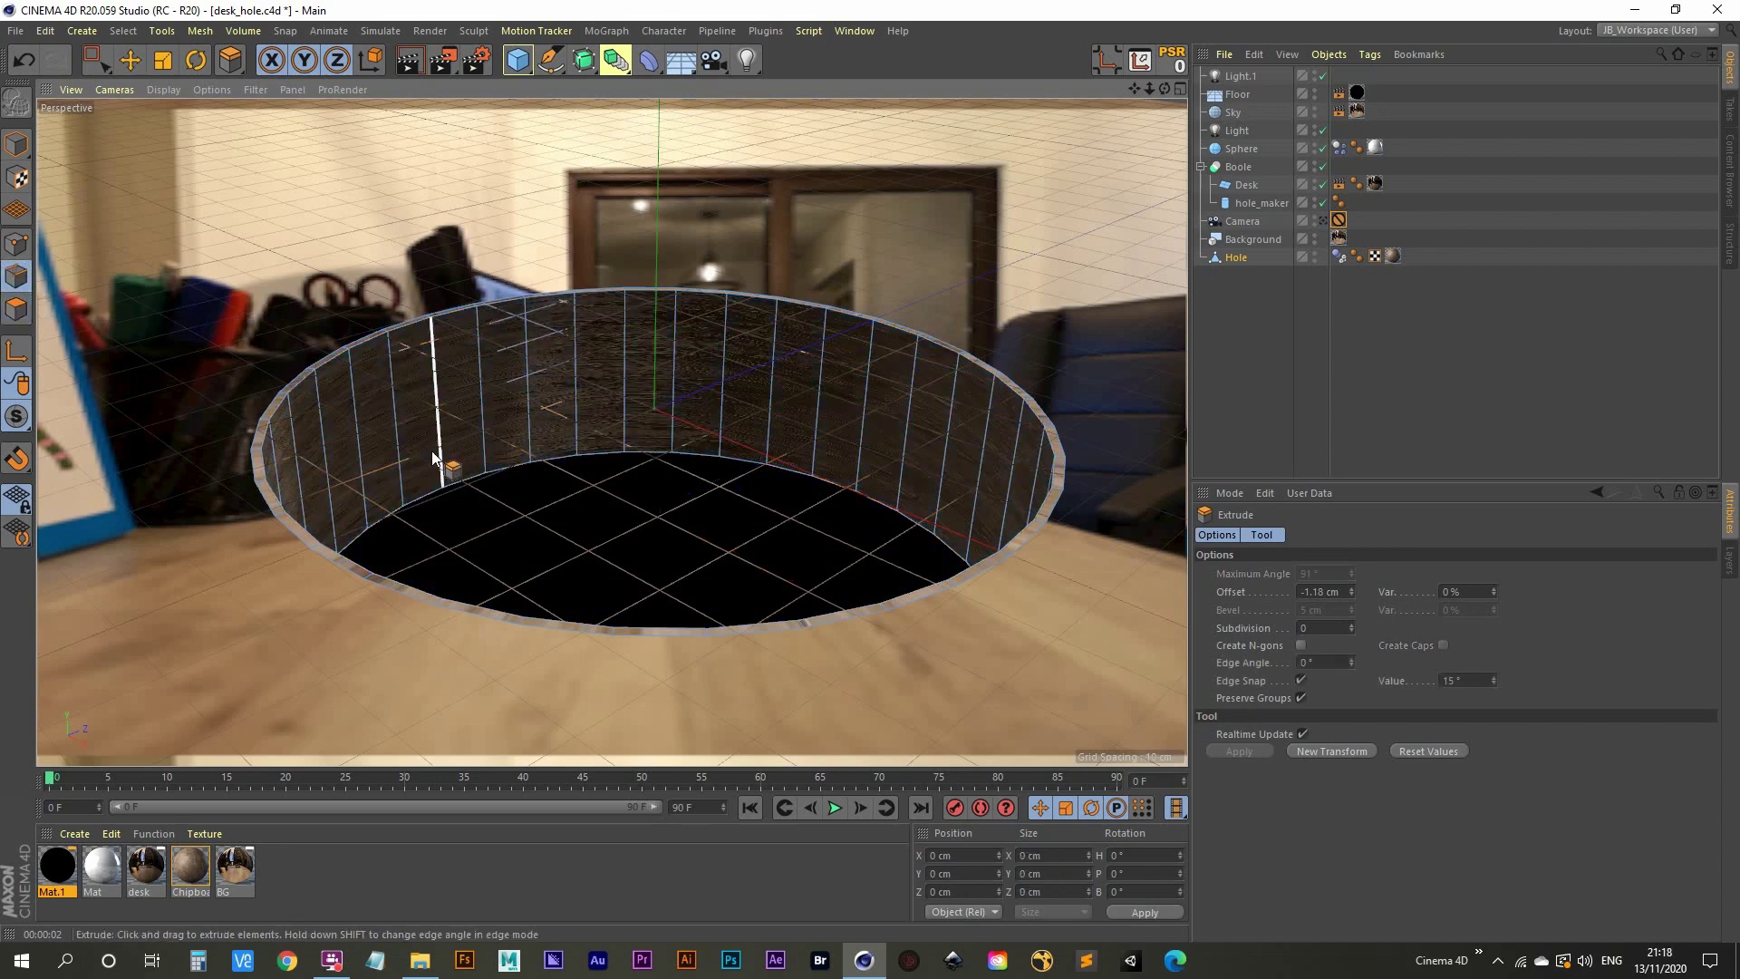
key(m)
key(s)
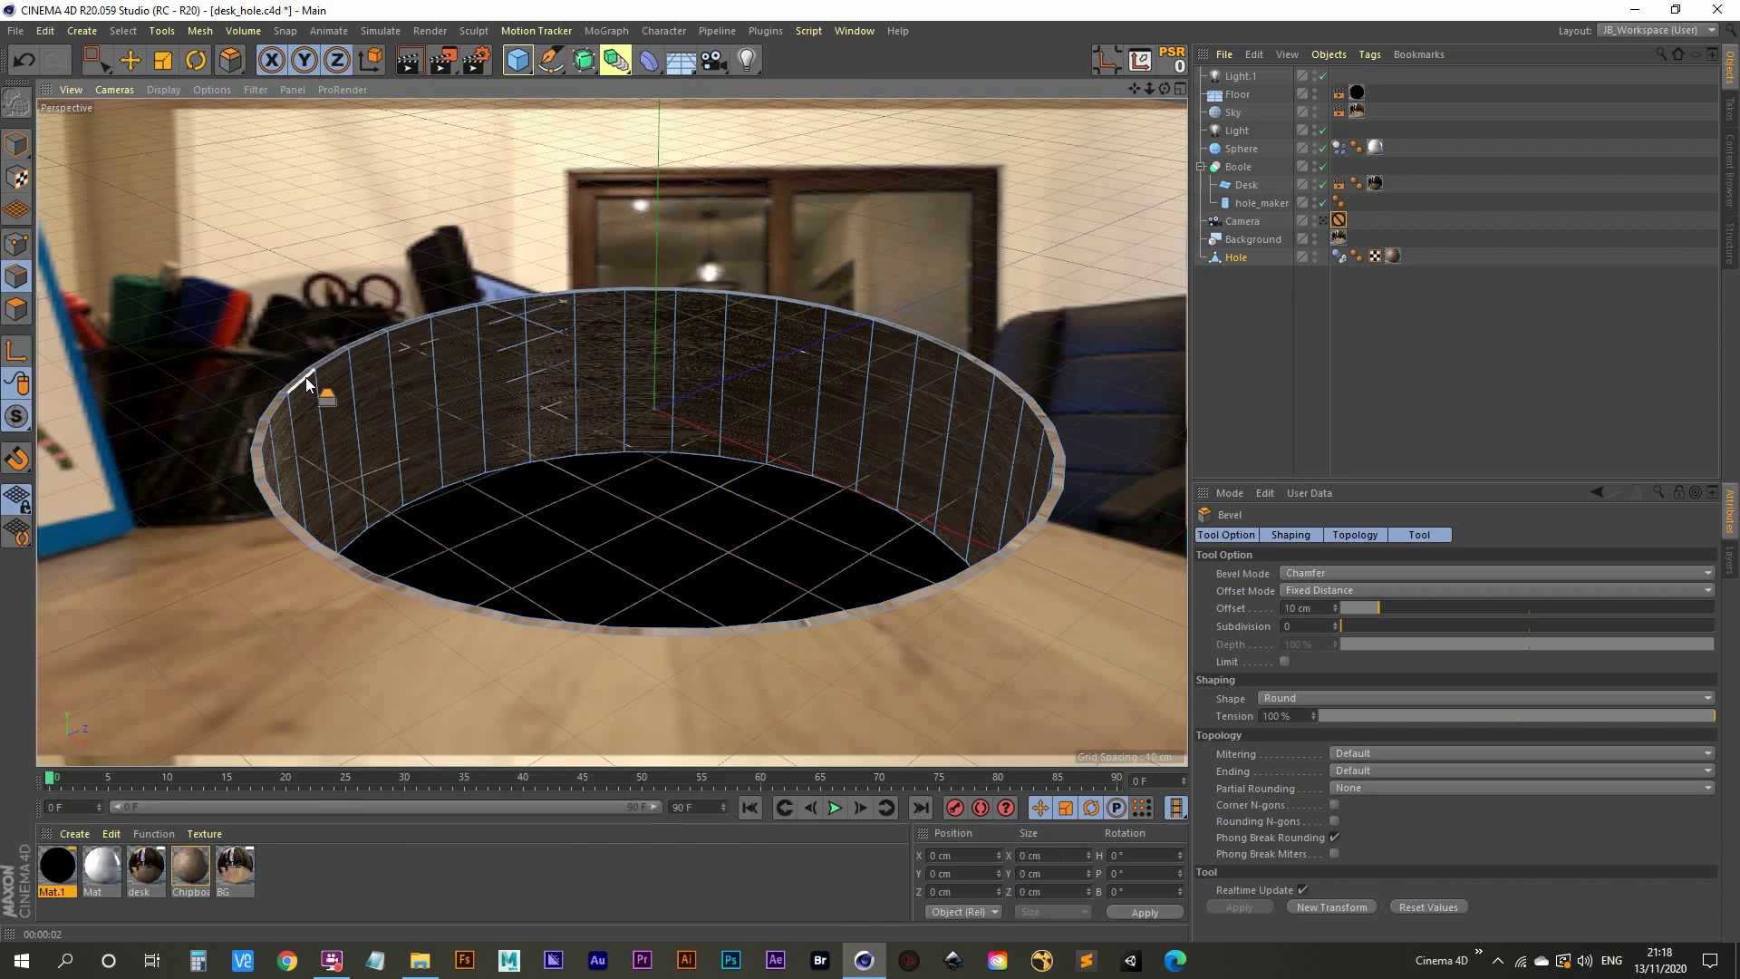
key(u)
key(l)
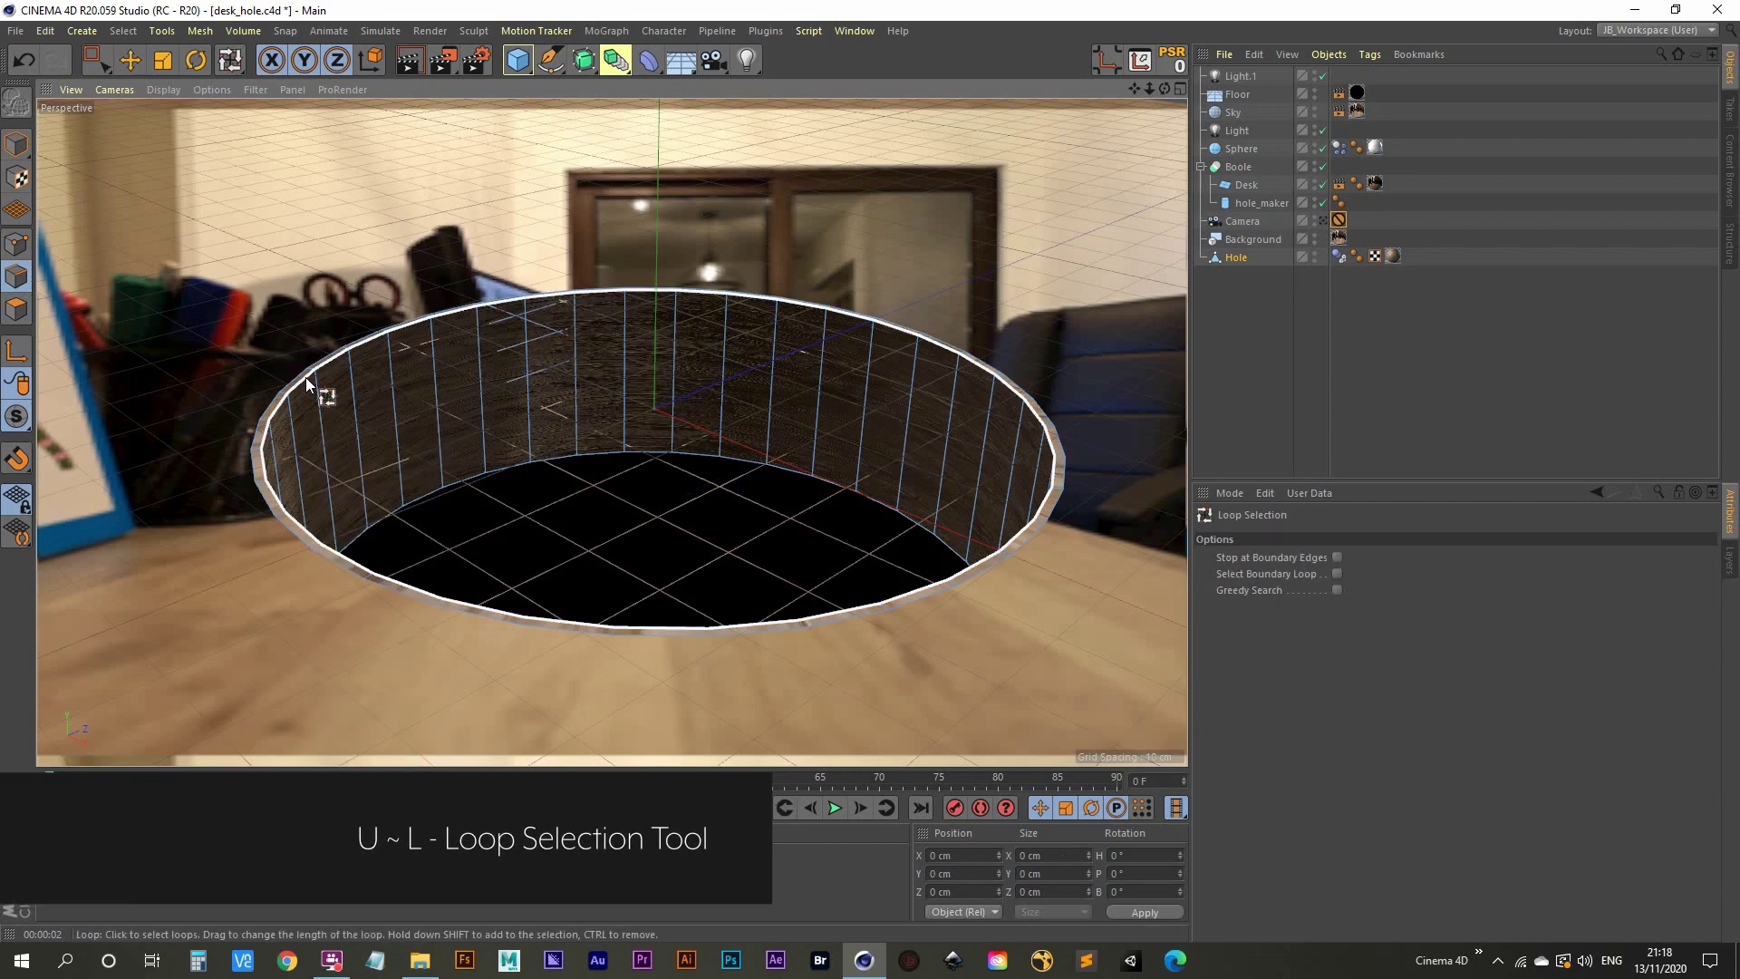
click(306, 377)
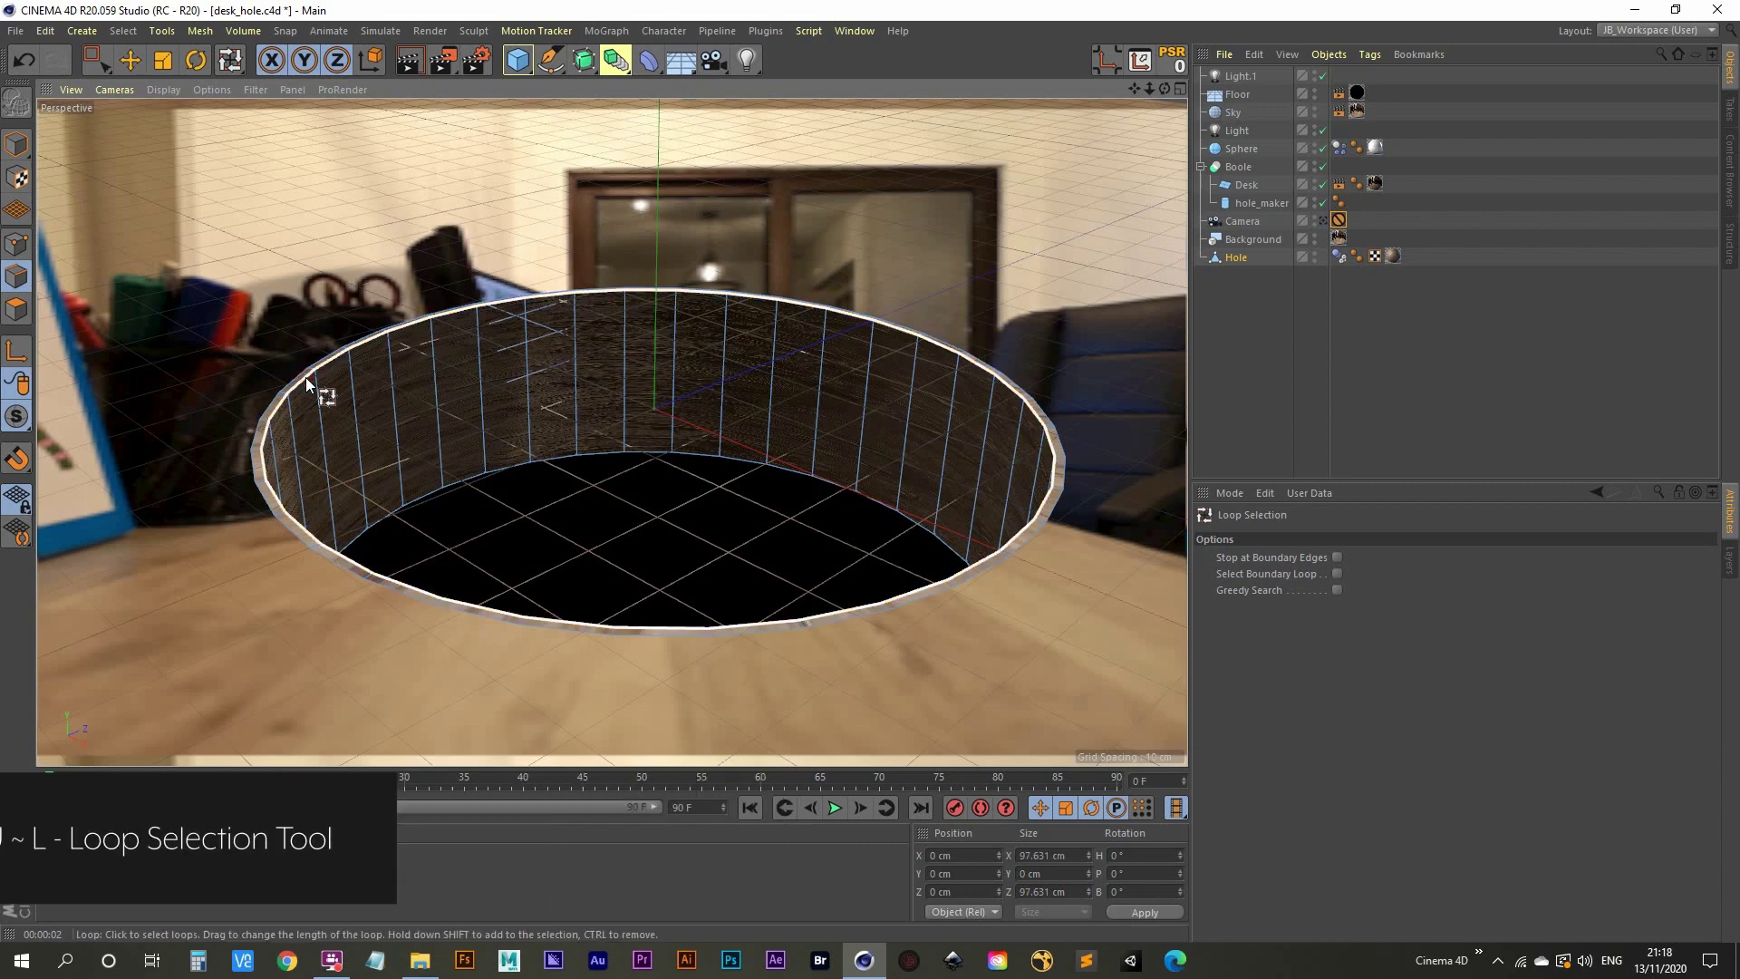
Bevel the rim loop with a 0.982 cm chamfer offset and 0 subdivisions.
key(m)
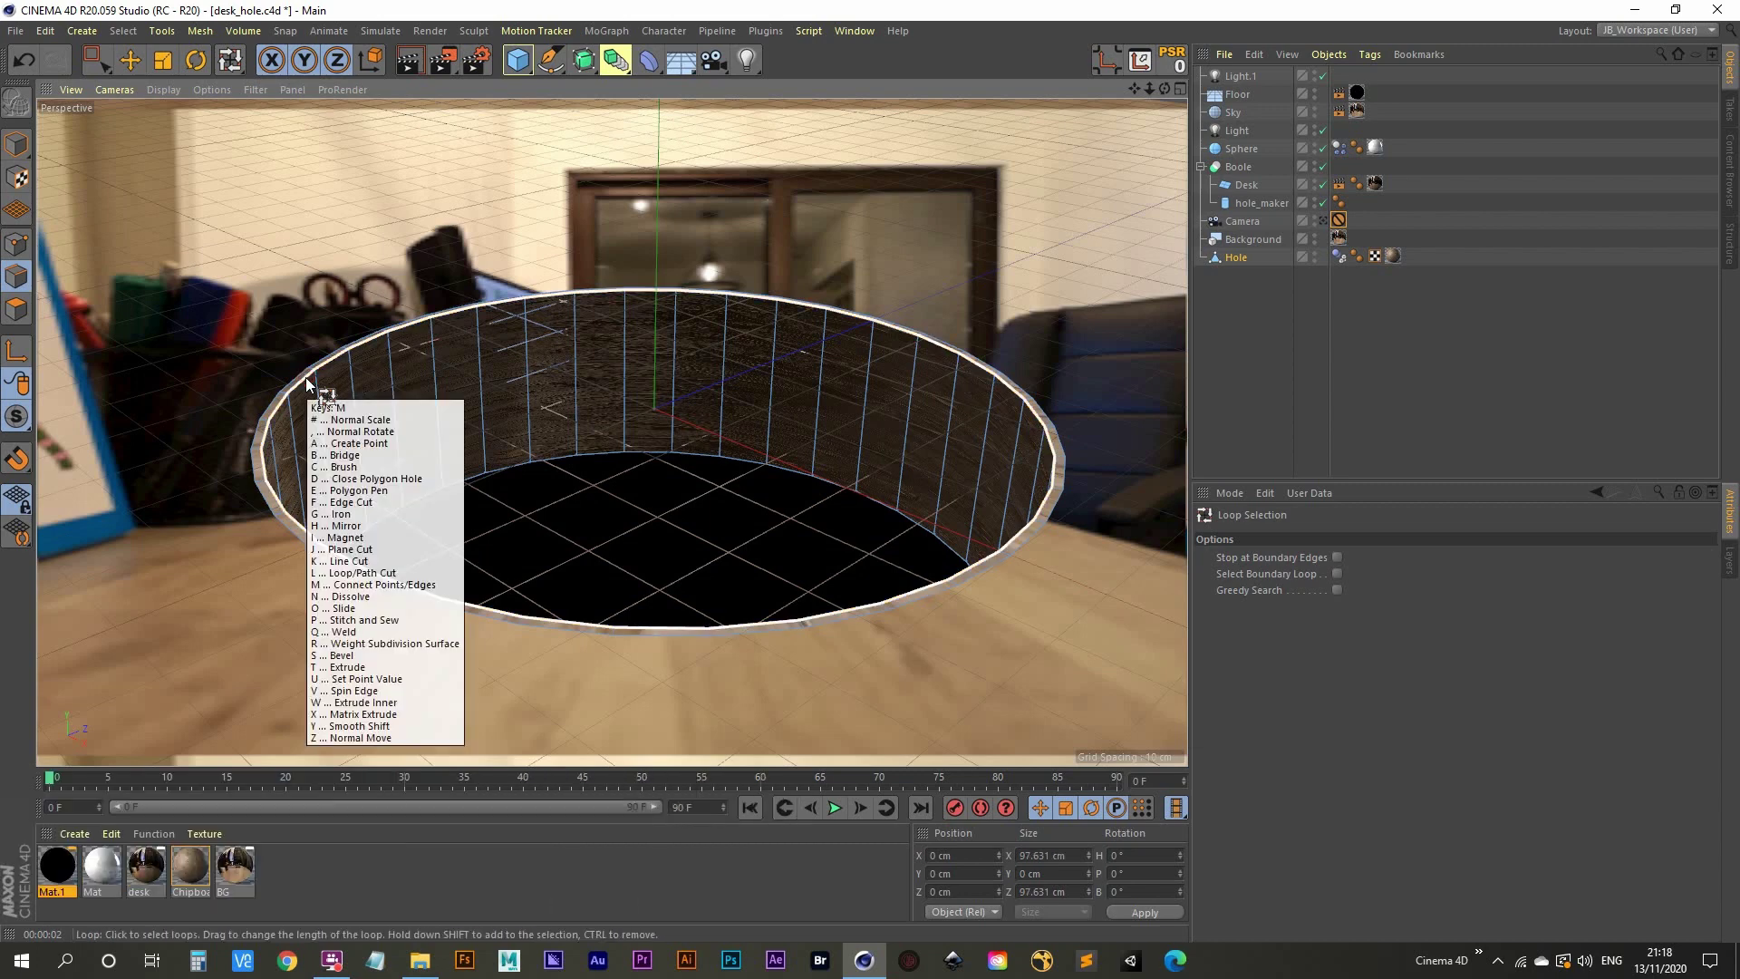
key(s)
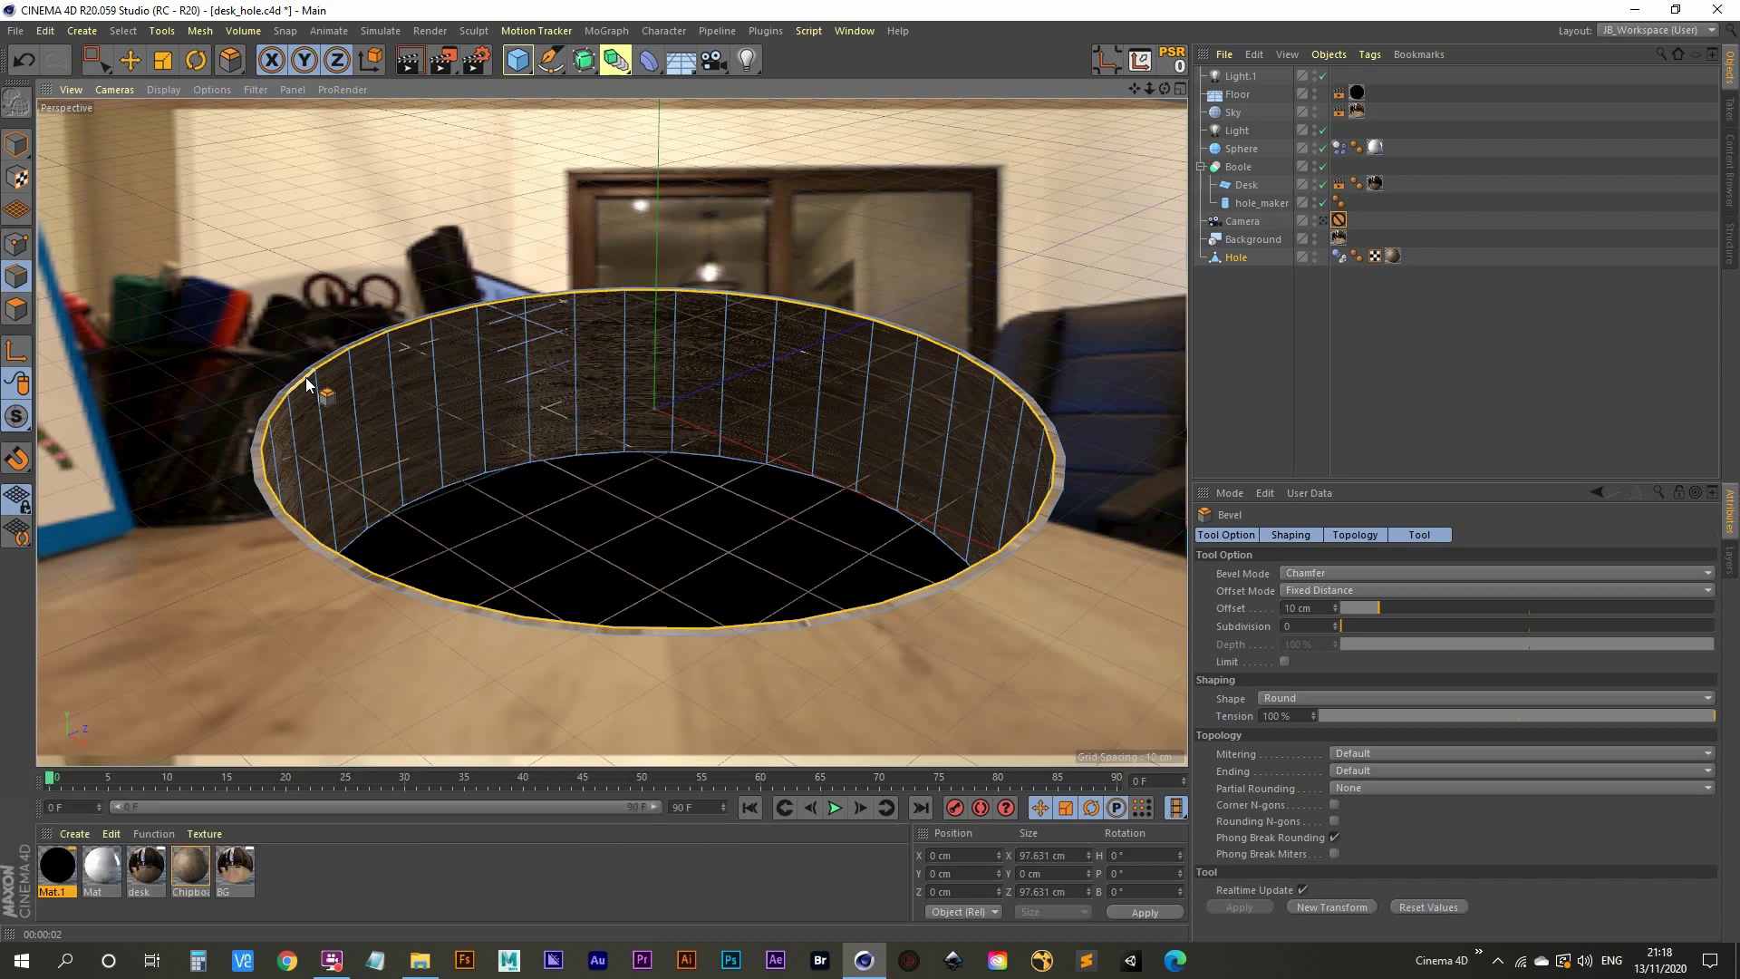
drag(306, 377, 292, 383)
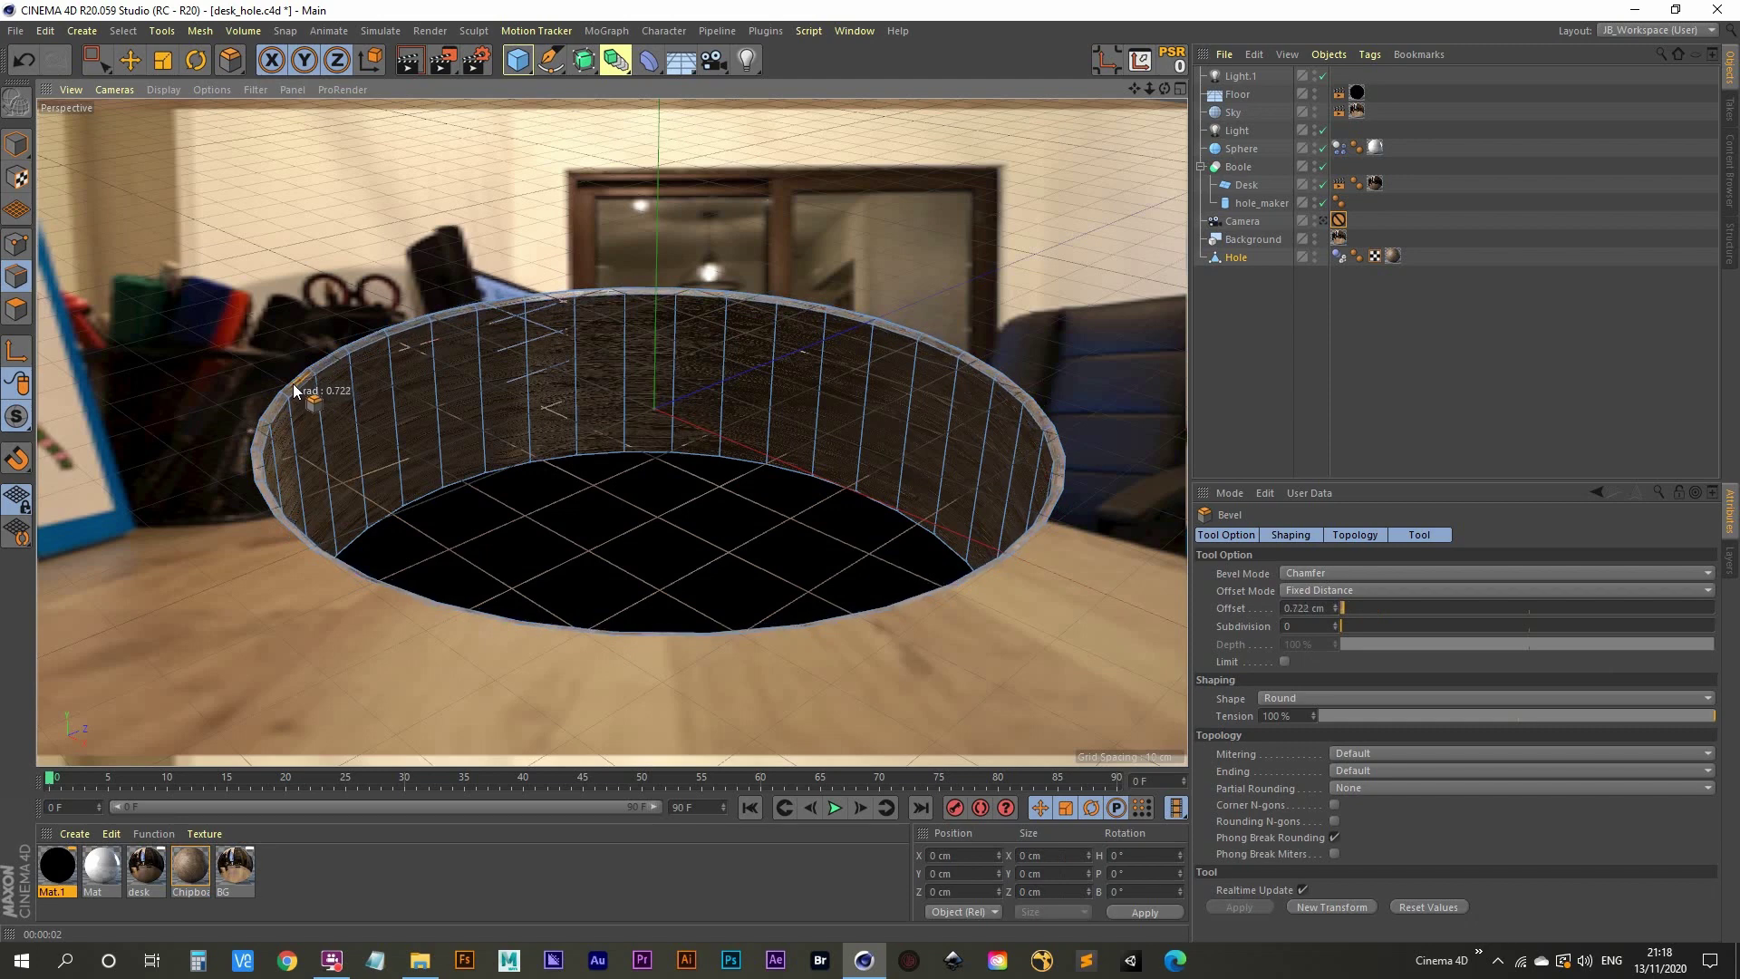
drag(292, 384, 404, 494)
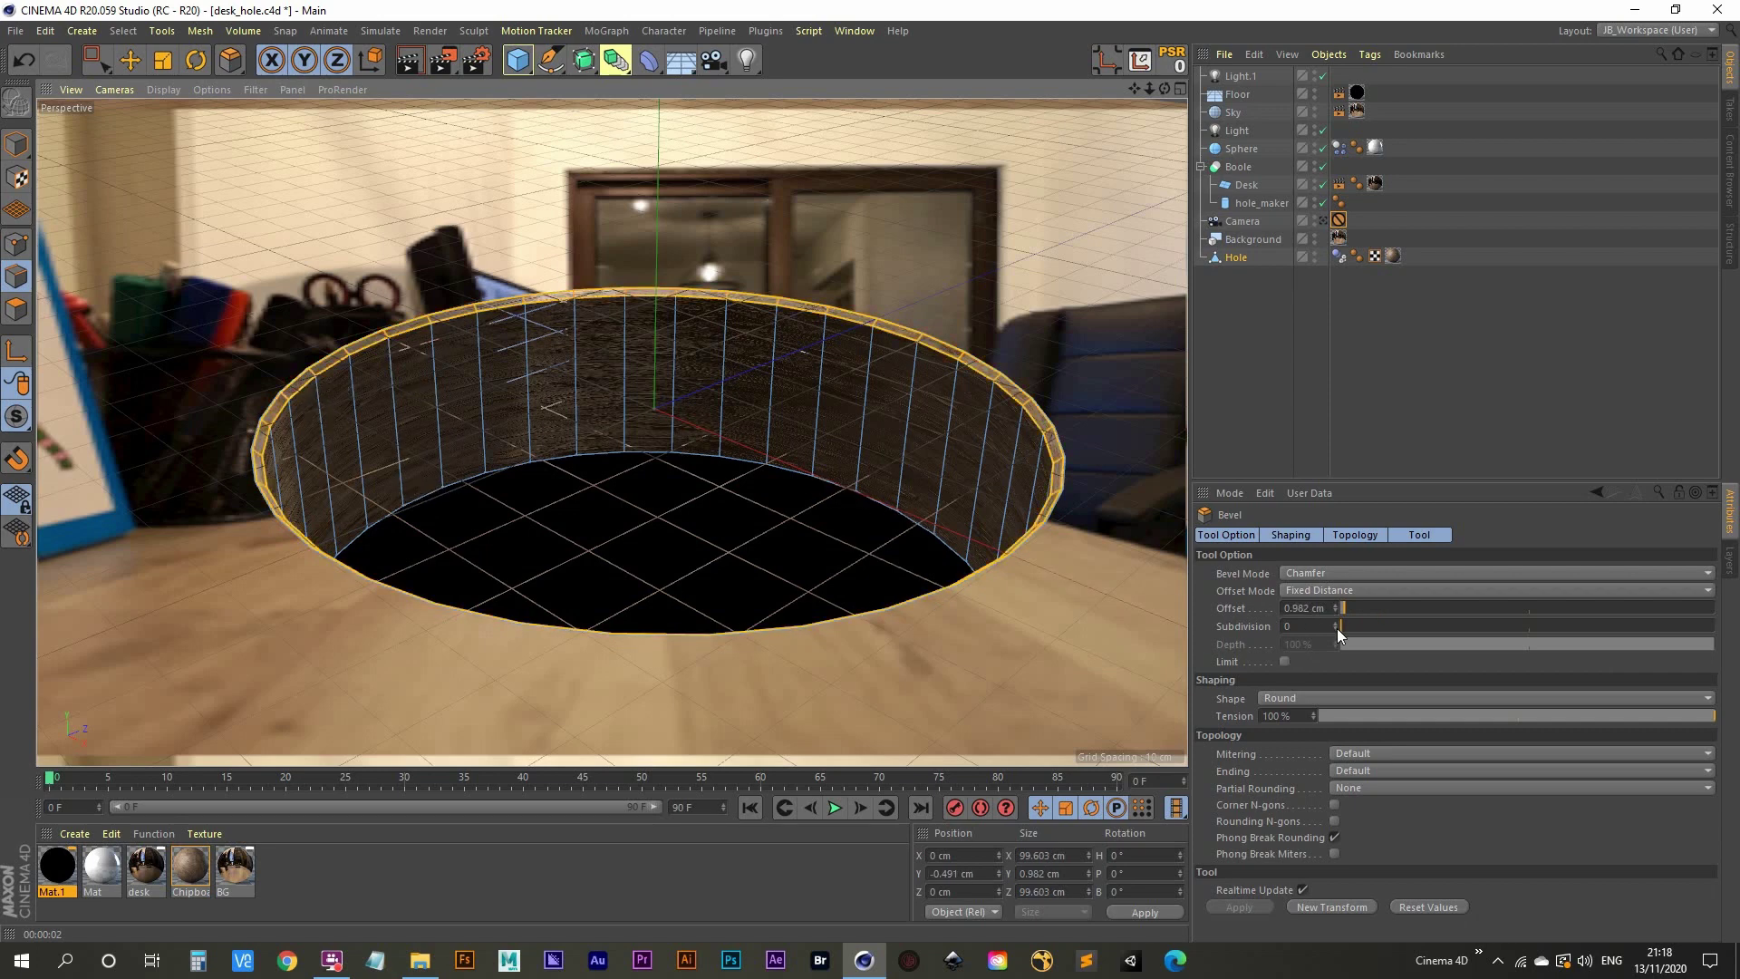
click(843, 497)
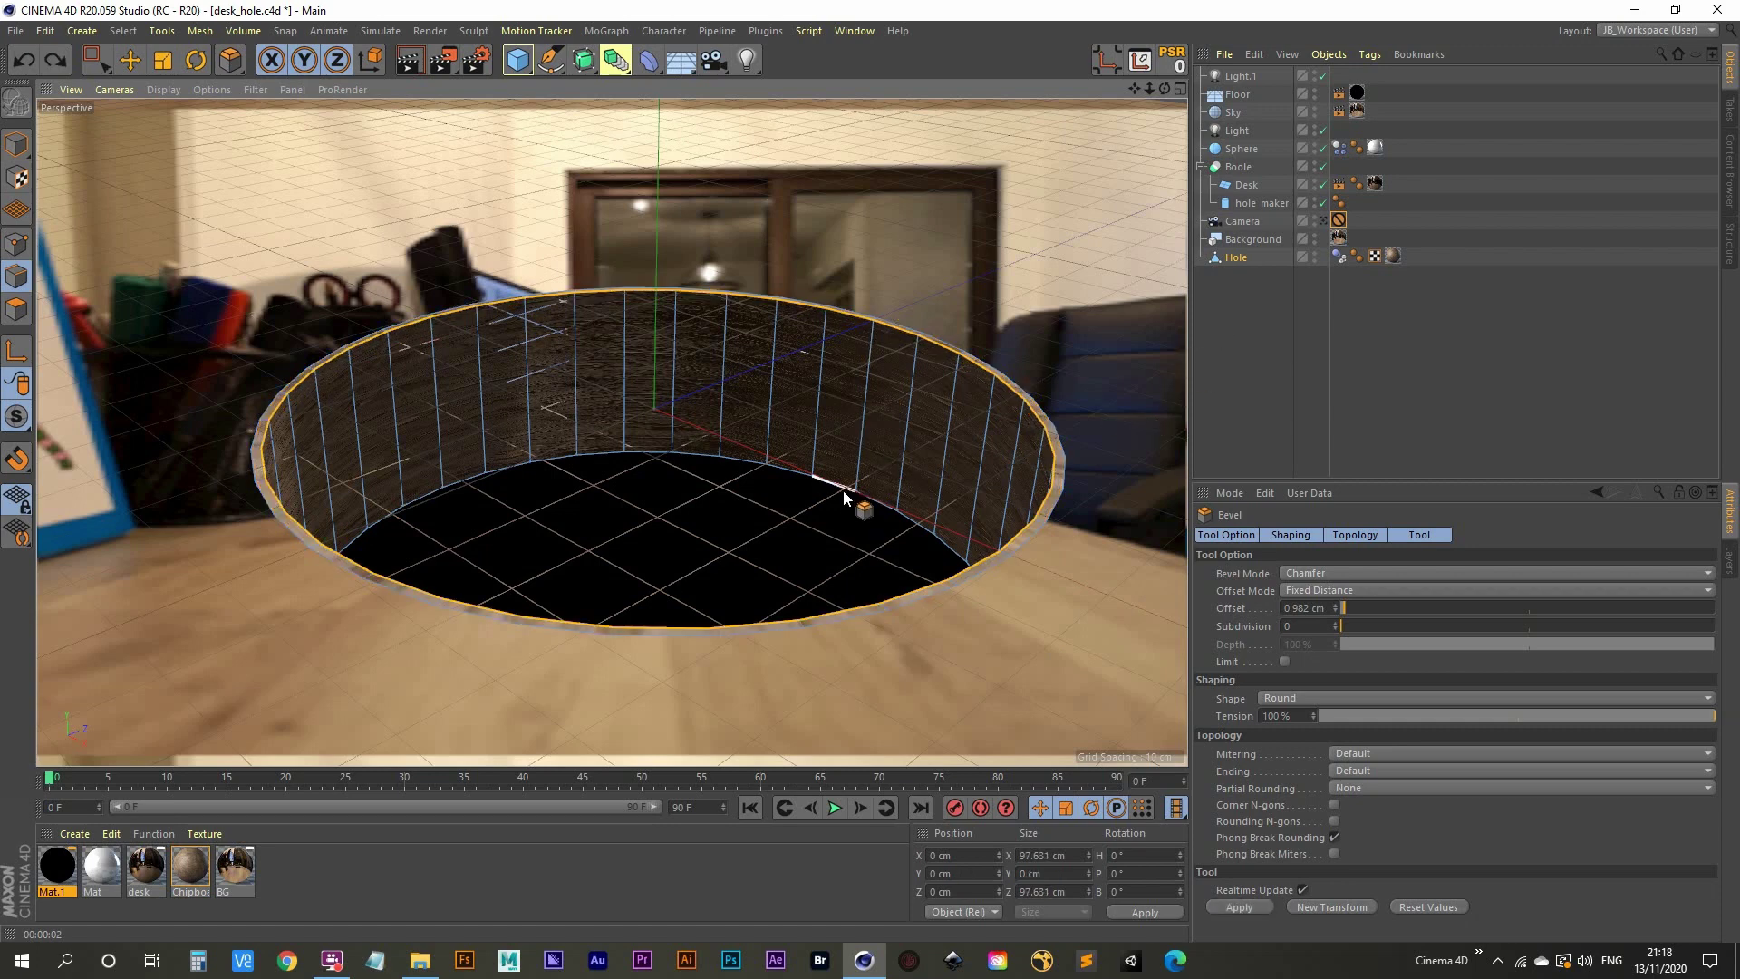
key(shift+c)
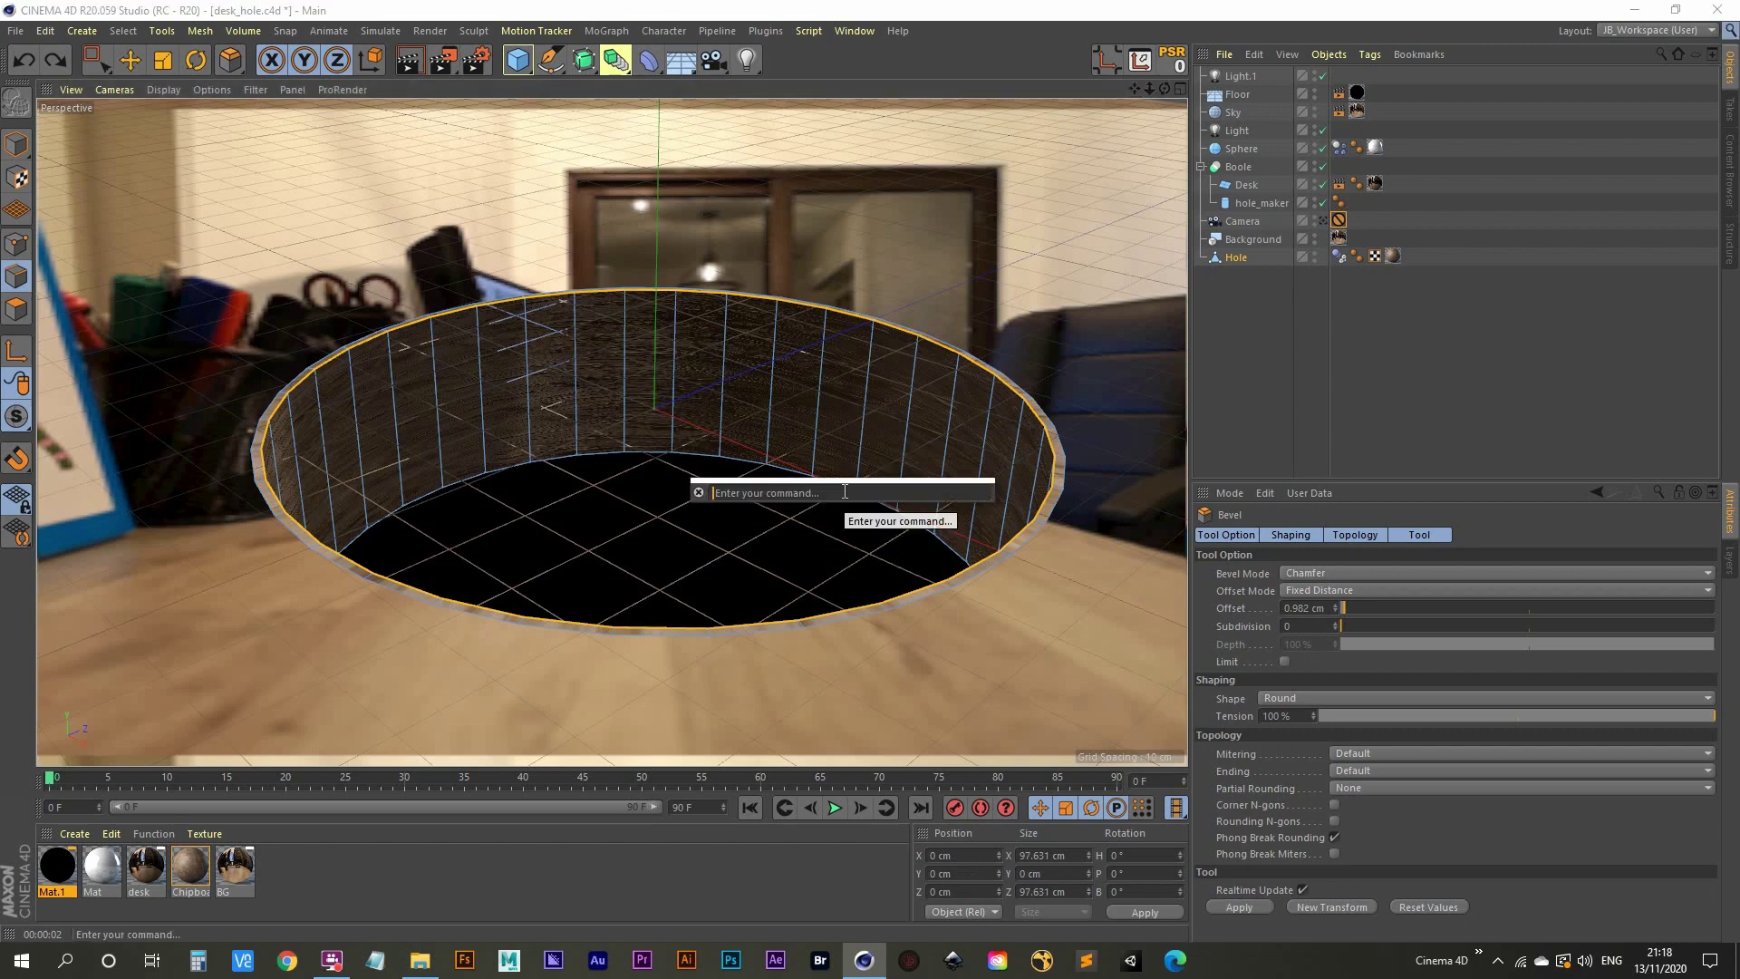
text(cham)
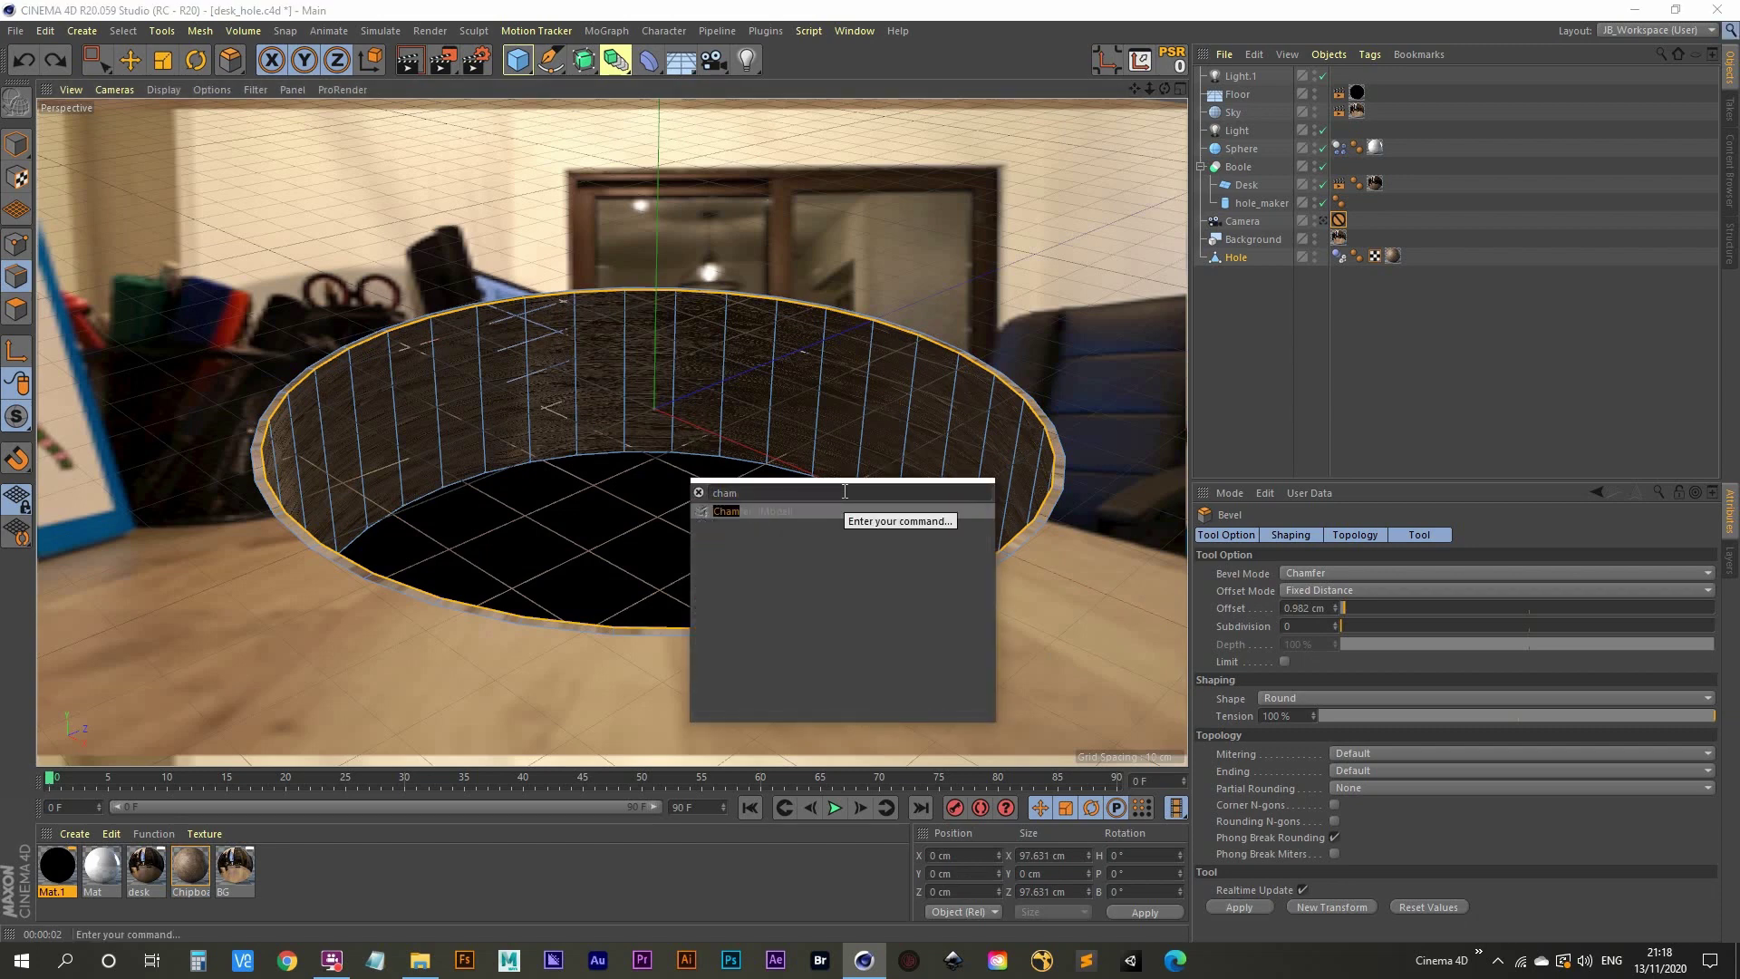
click(698, 497)
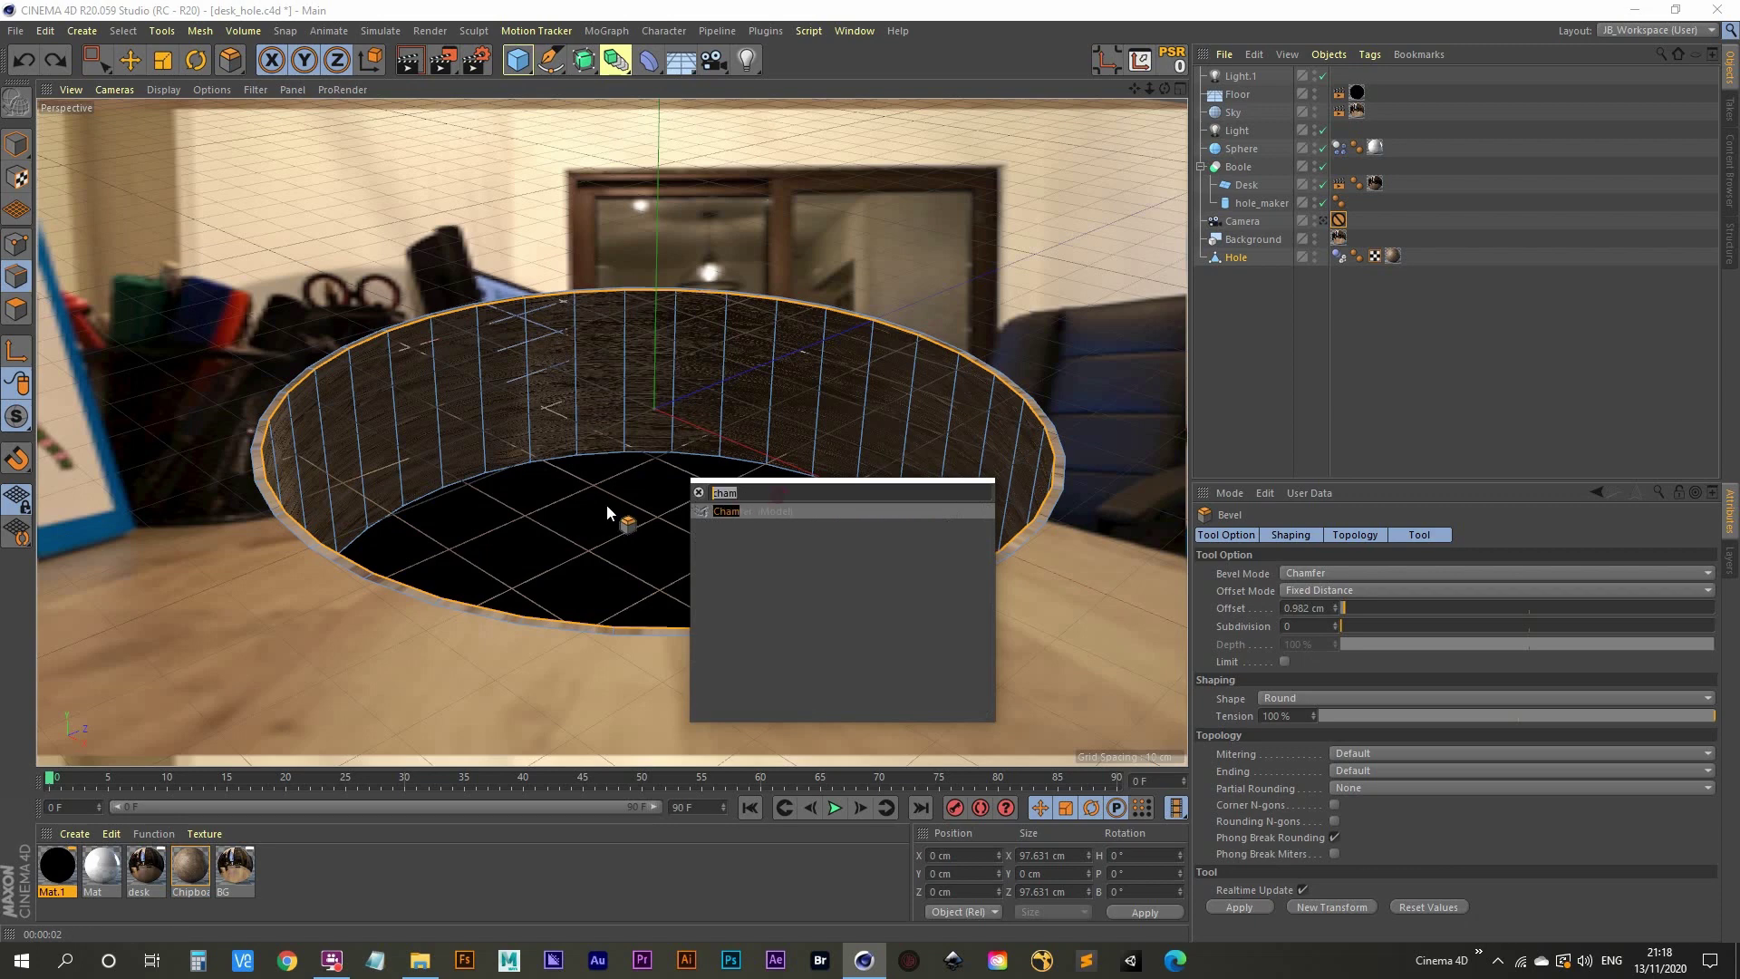
click(656, 509)
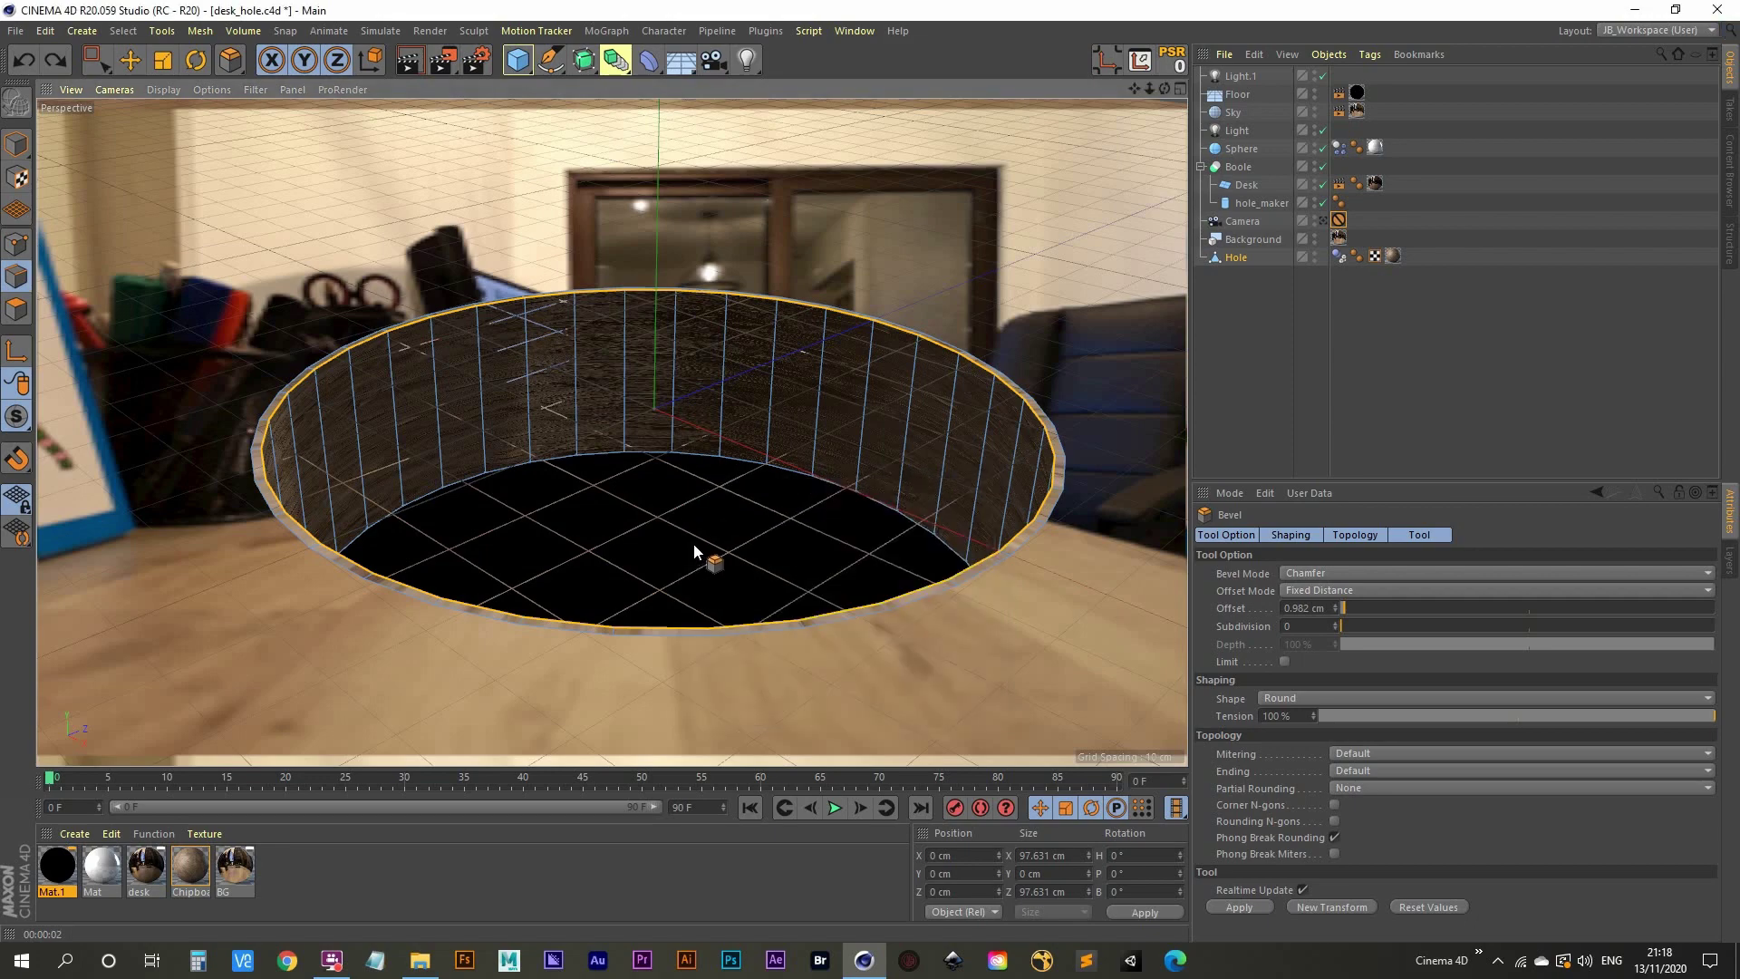
key(m)
key(d)
scroll(693, 541, up, 3)
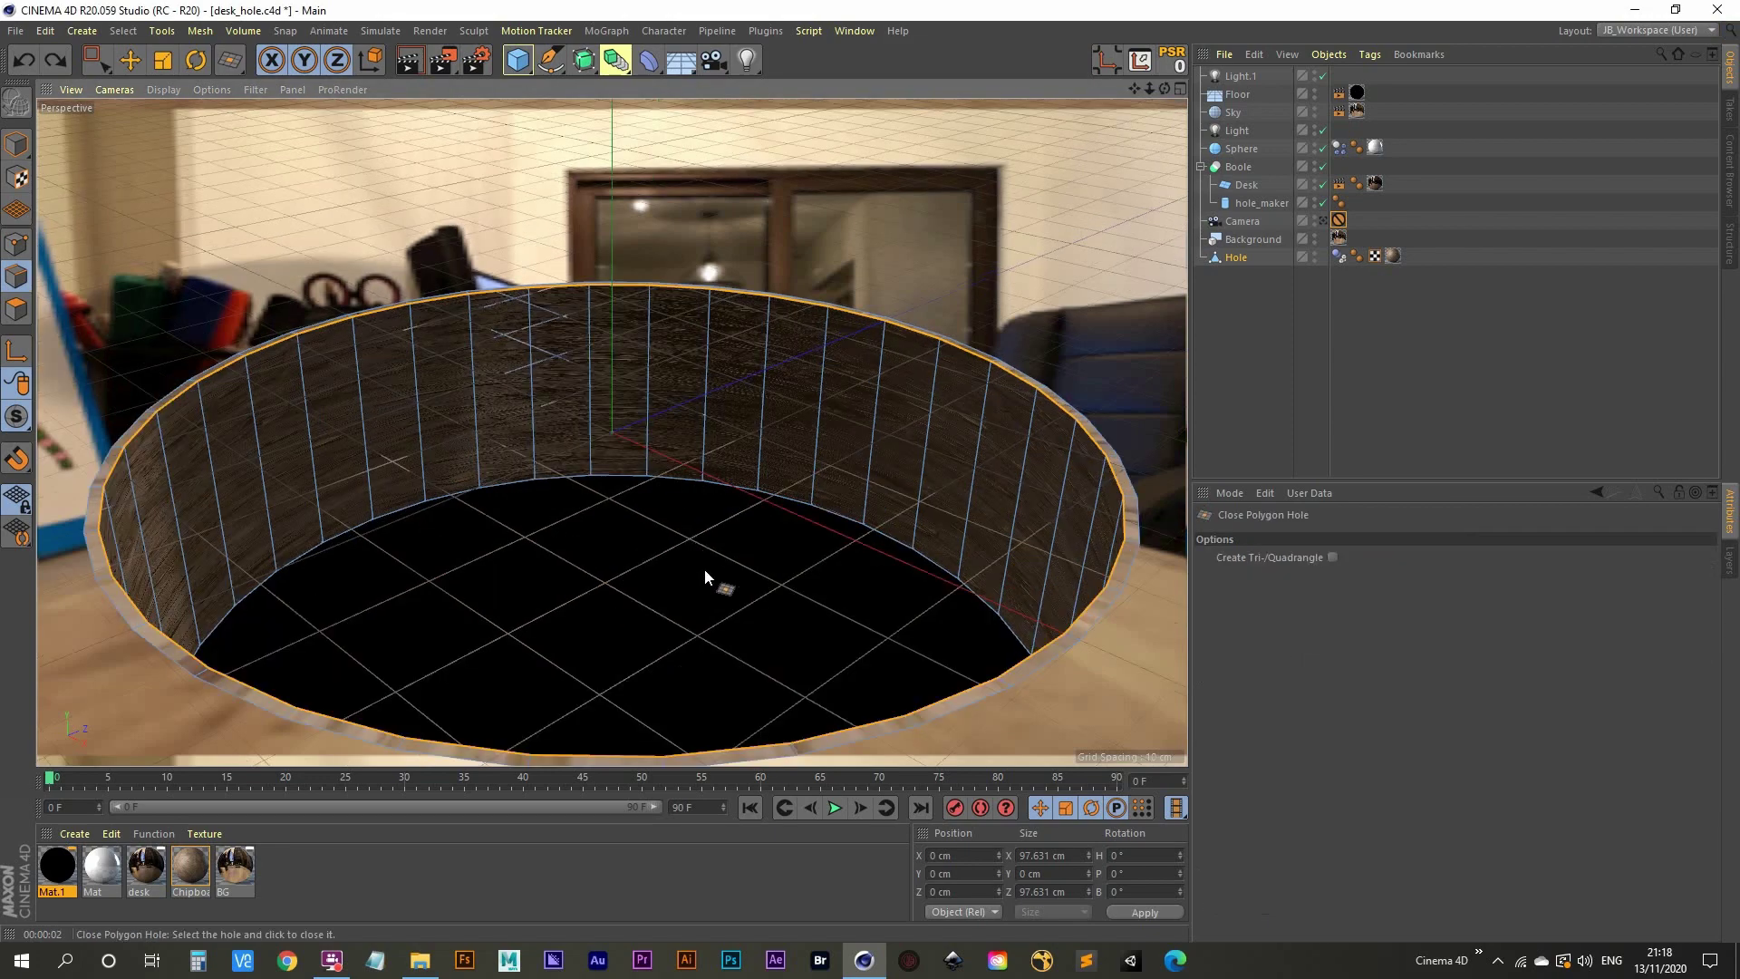
scroll(689, 562, down, 5)
scroll(698, 532, up, 8)
scroll(739, 442, down, 6)
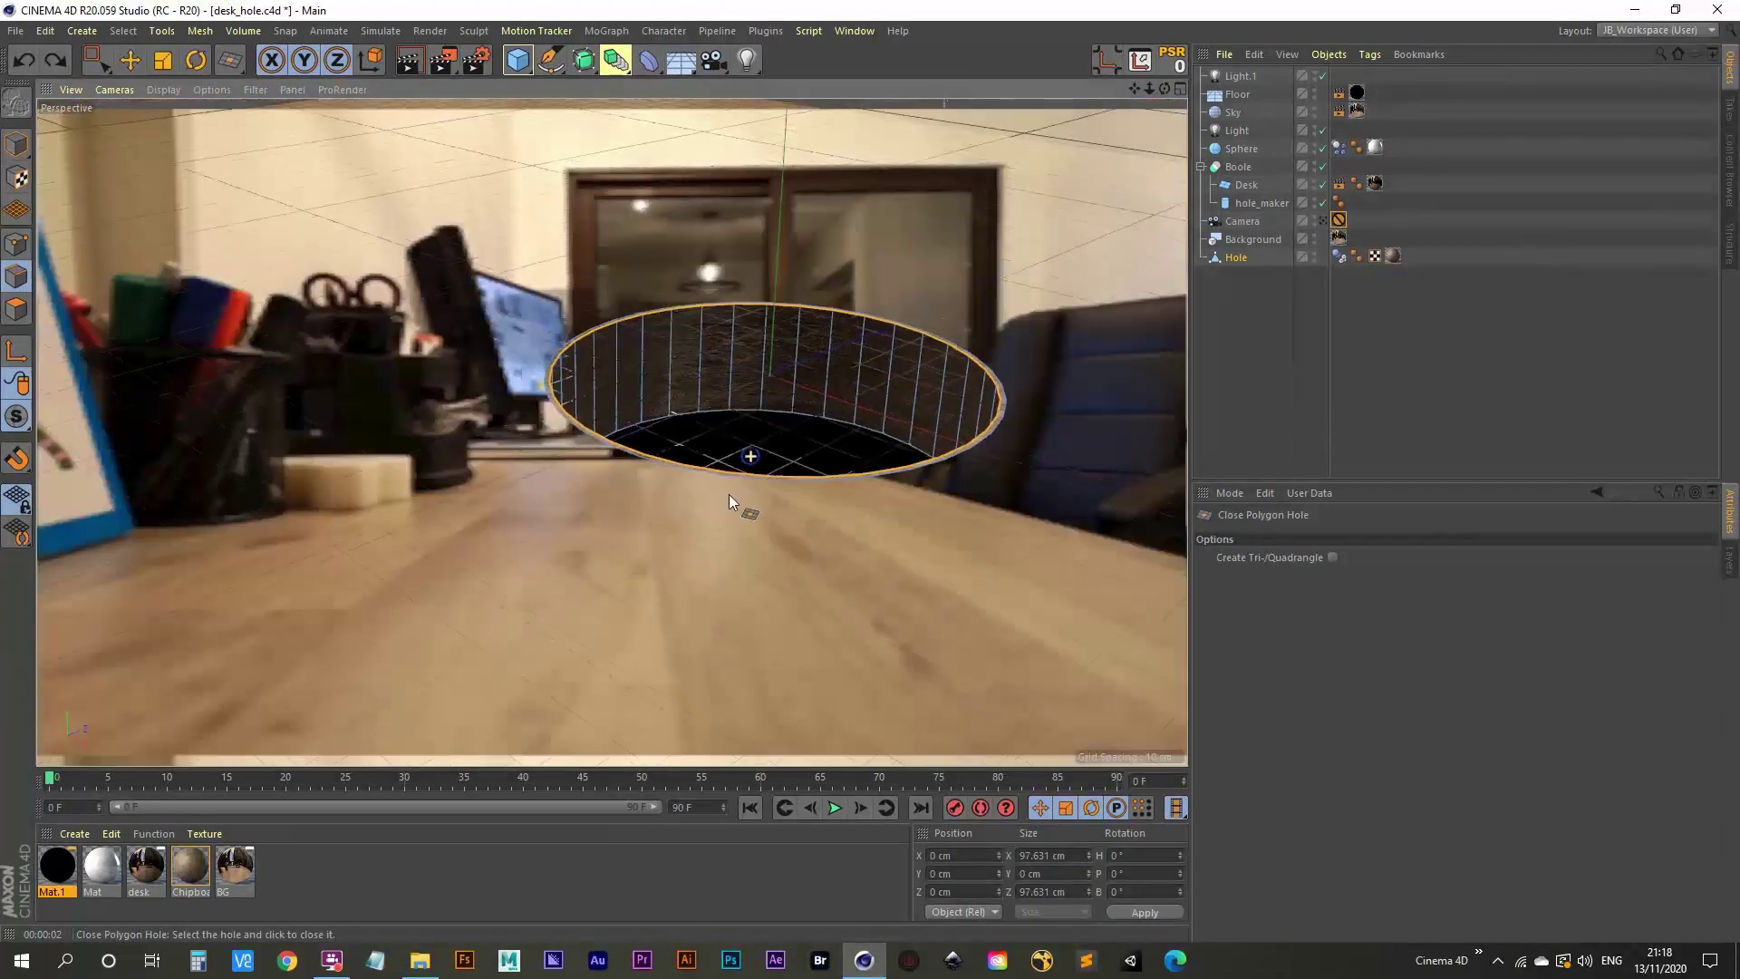
scroll(729, 493, up, 3)
scroll(702, 497, up, 2)
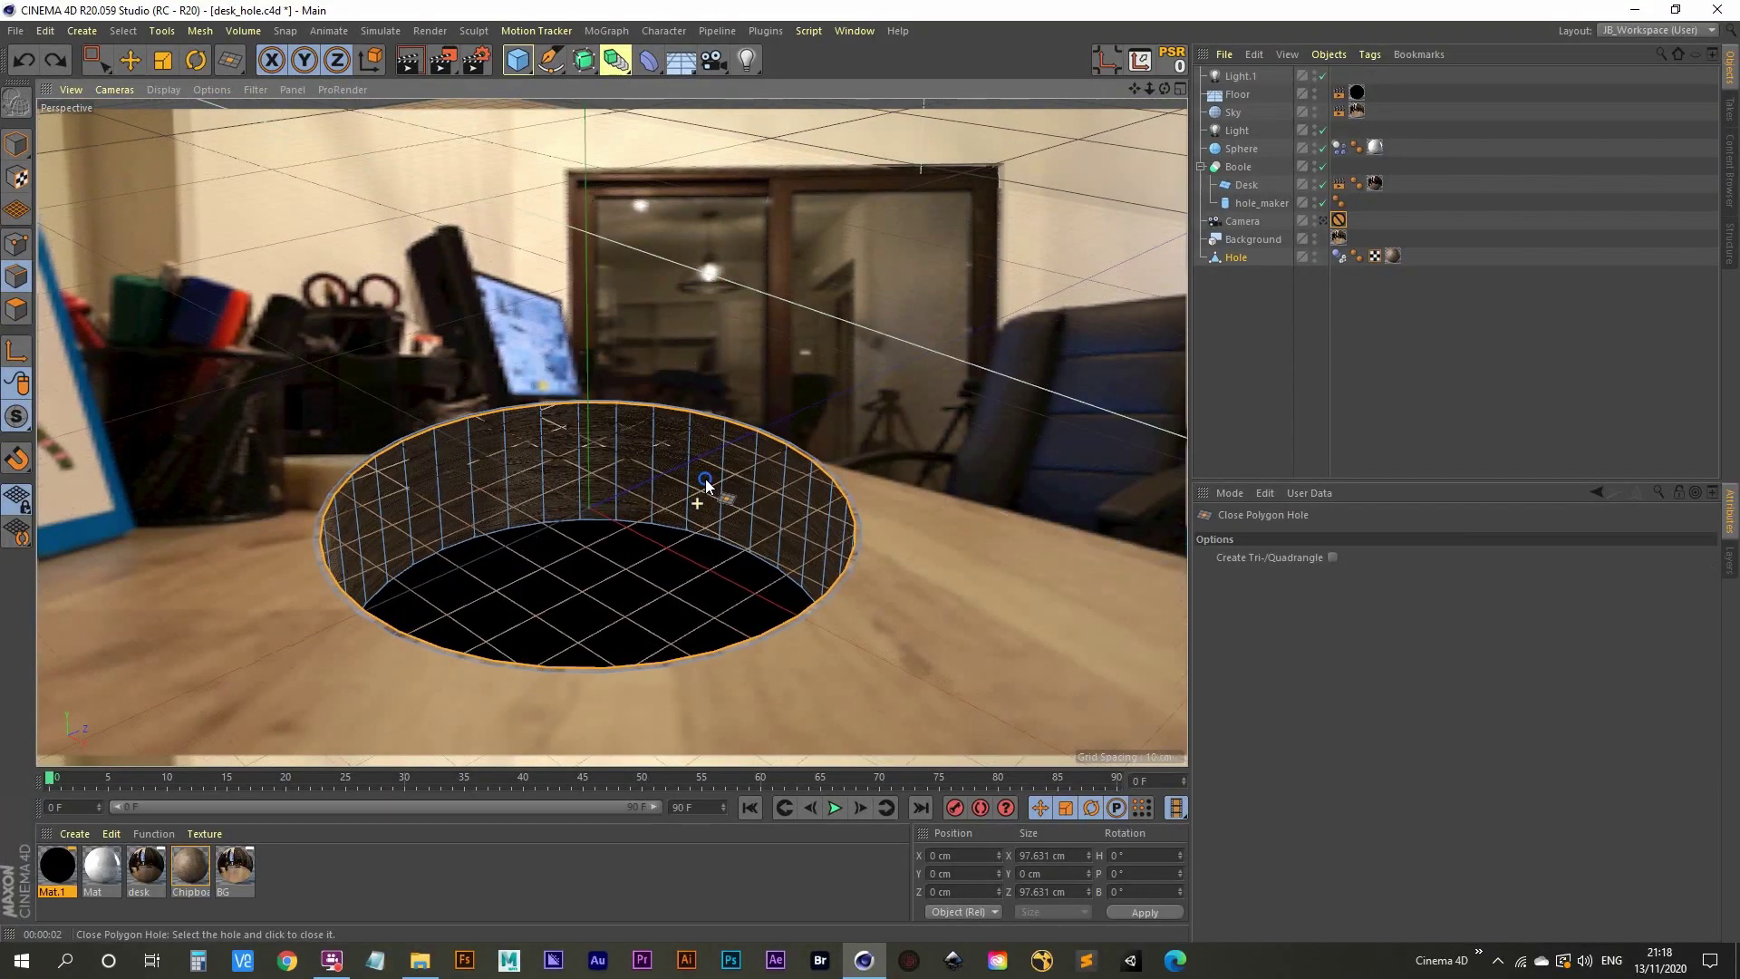
key(m)
key(s)
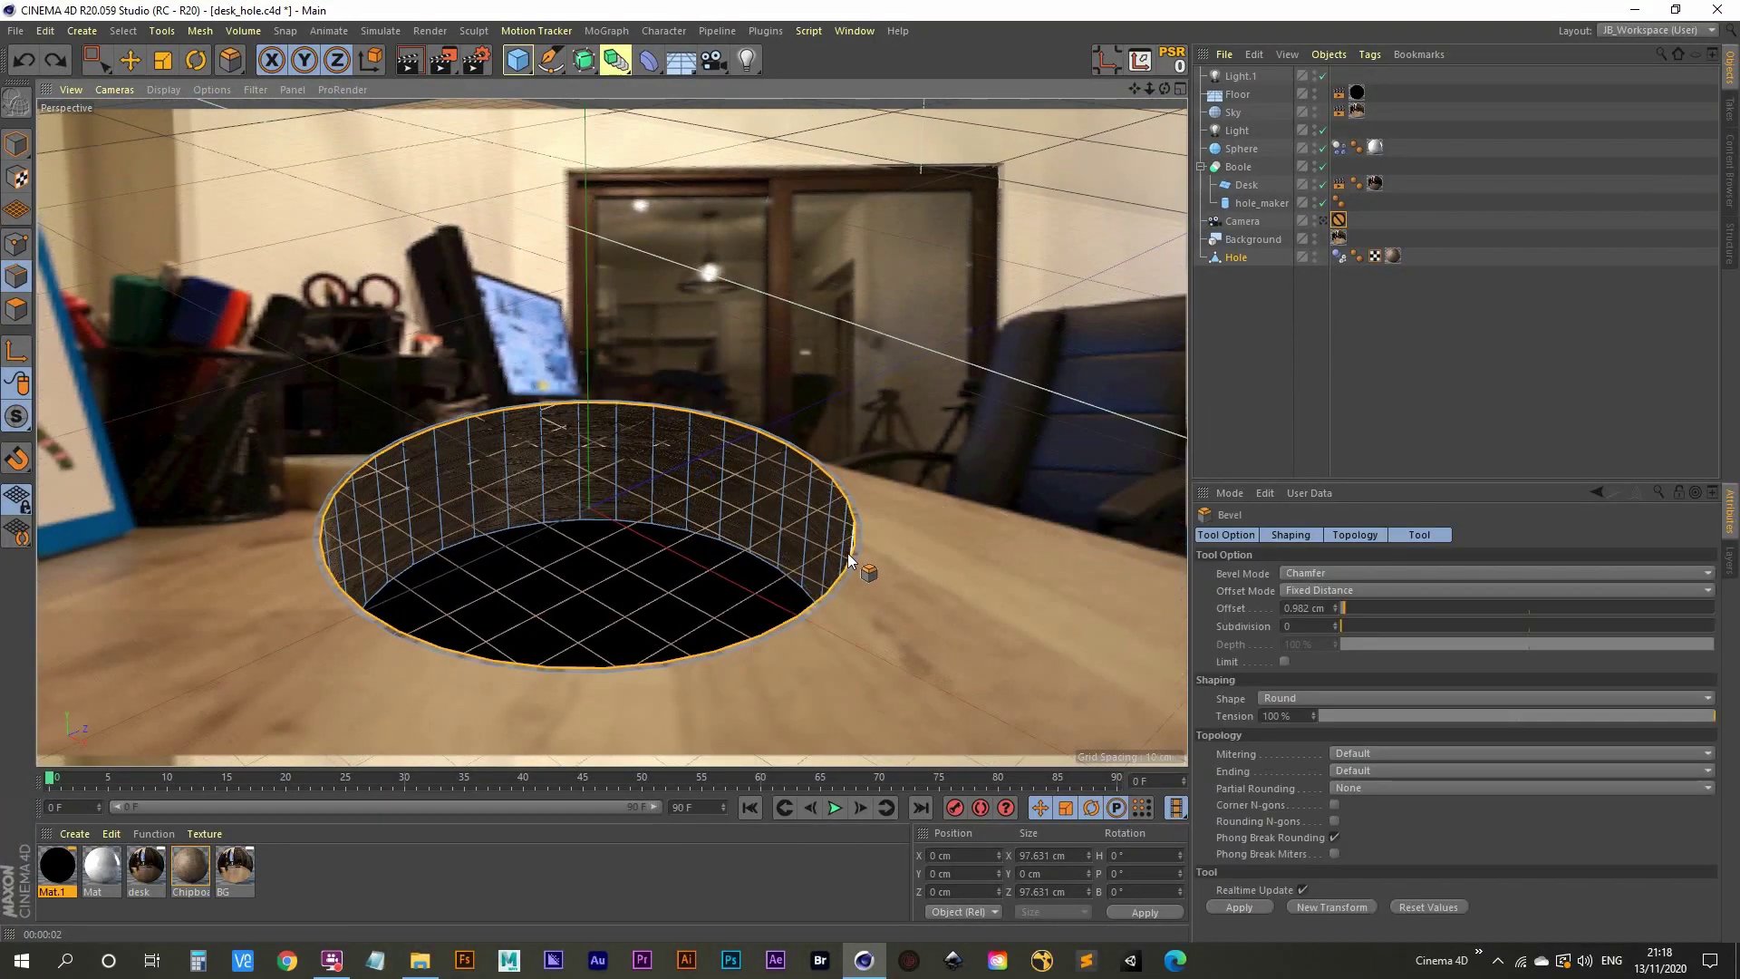
Bevel the outer rim loop at 0.867 cm with 2 subdivisions, then view through the camera.
alt+drag(852, 546, 840, 353)
click(861, 351)
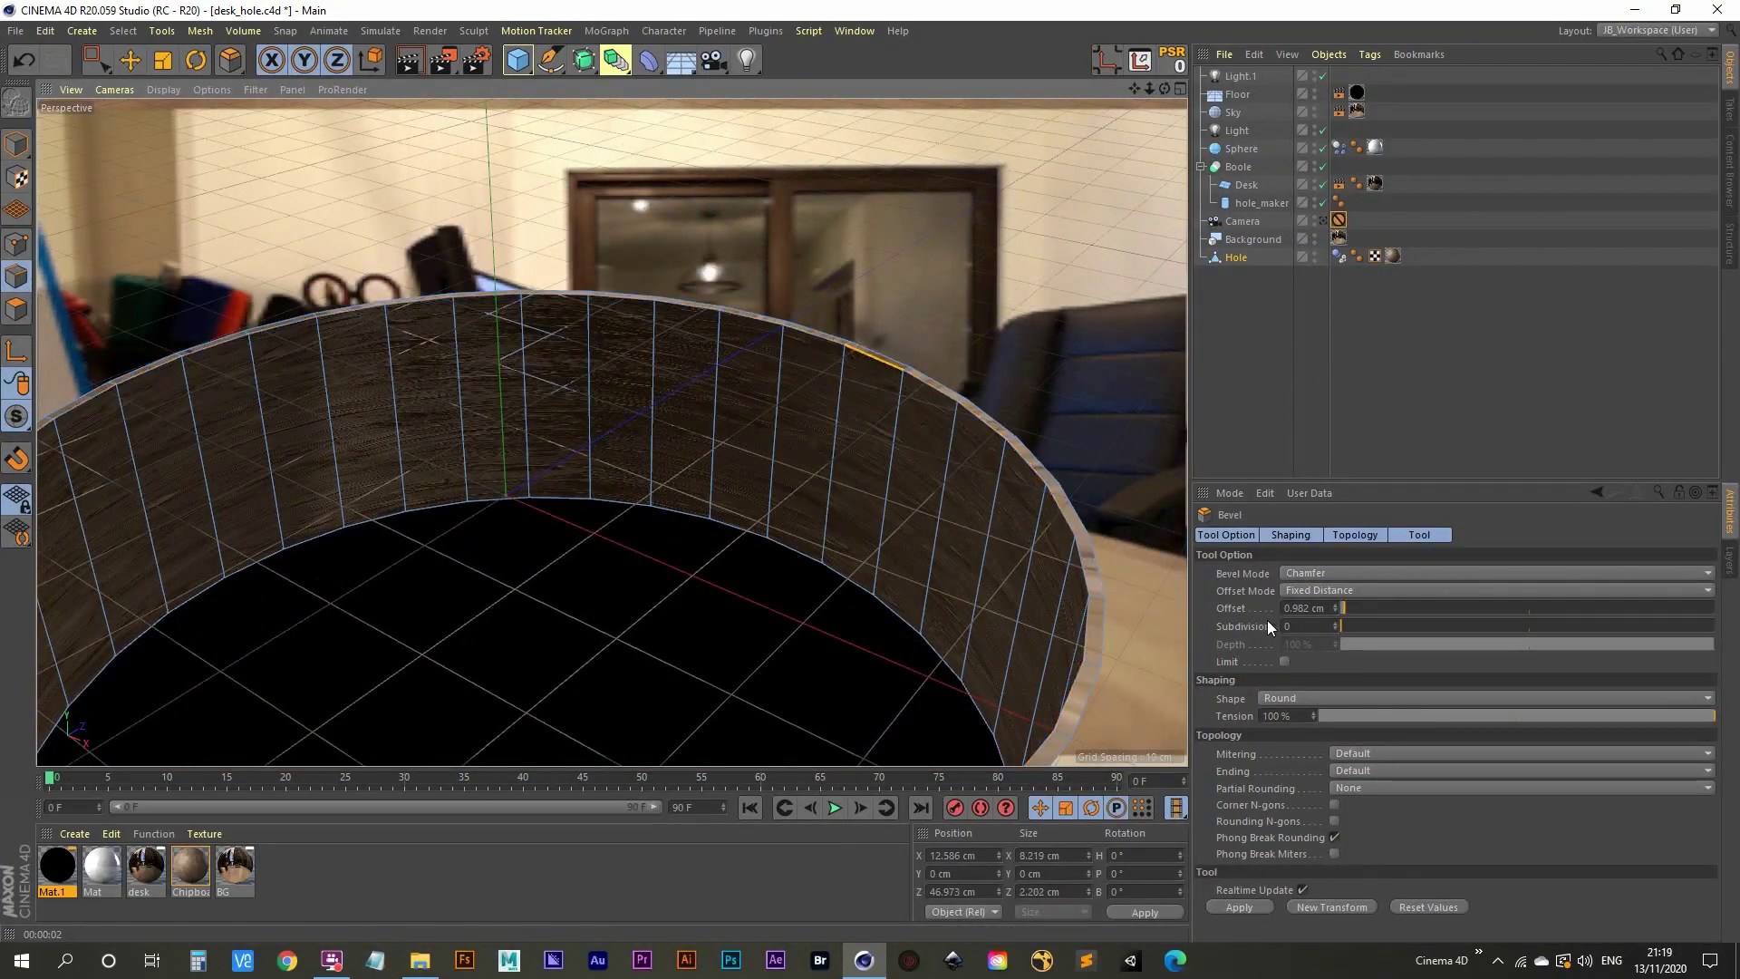
drag(1338, 613, 1411, 612)
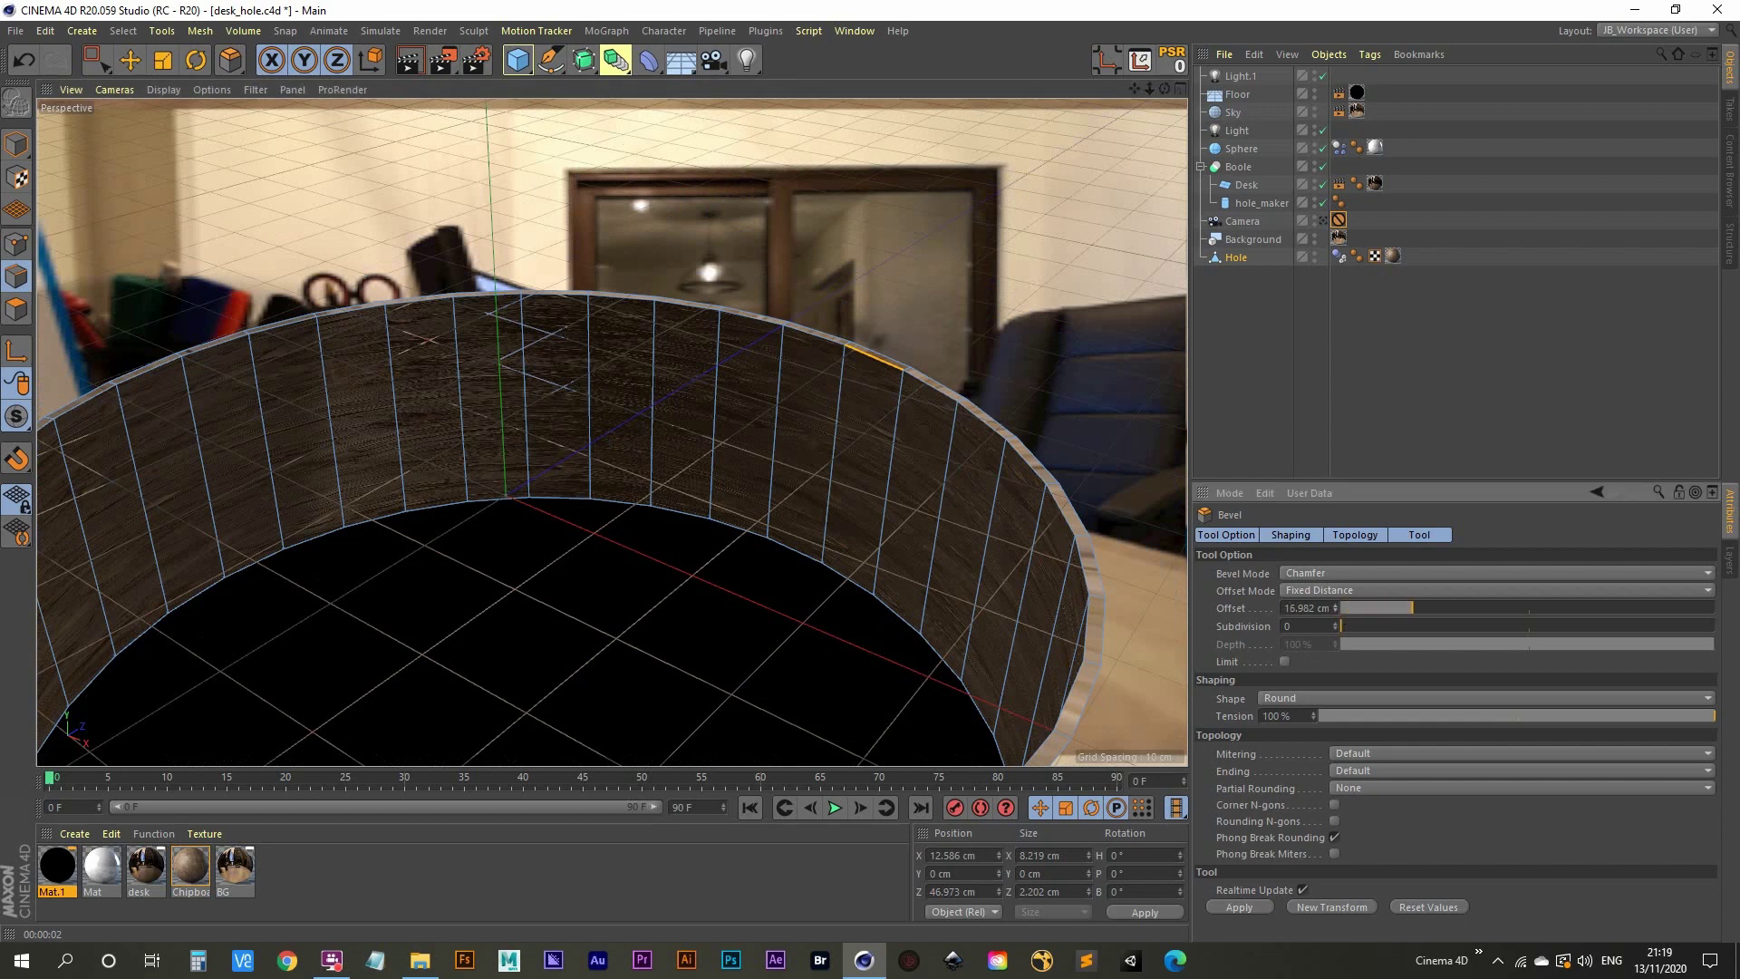
double_click(841, 343)
alt+drag(815, 400, 824, 340)
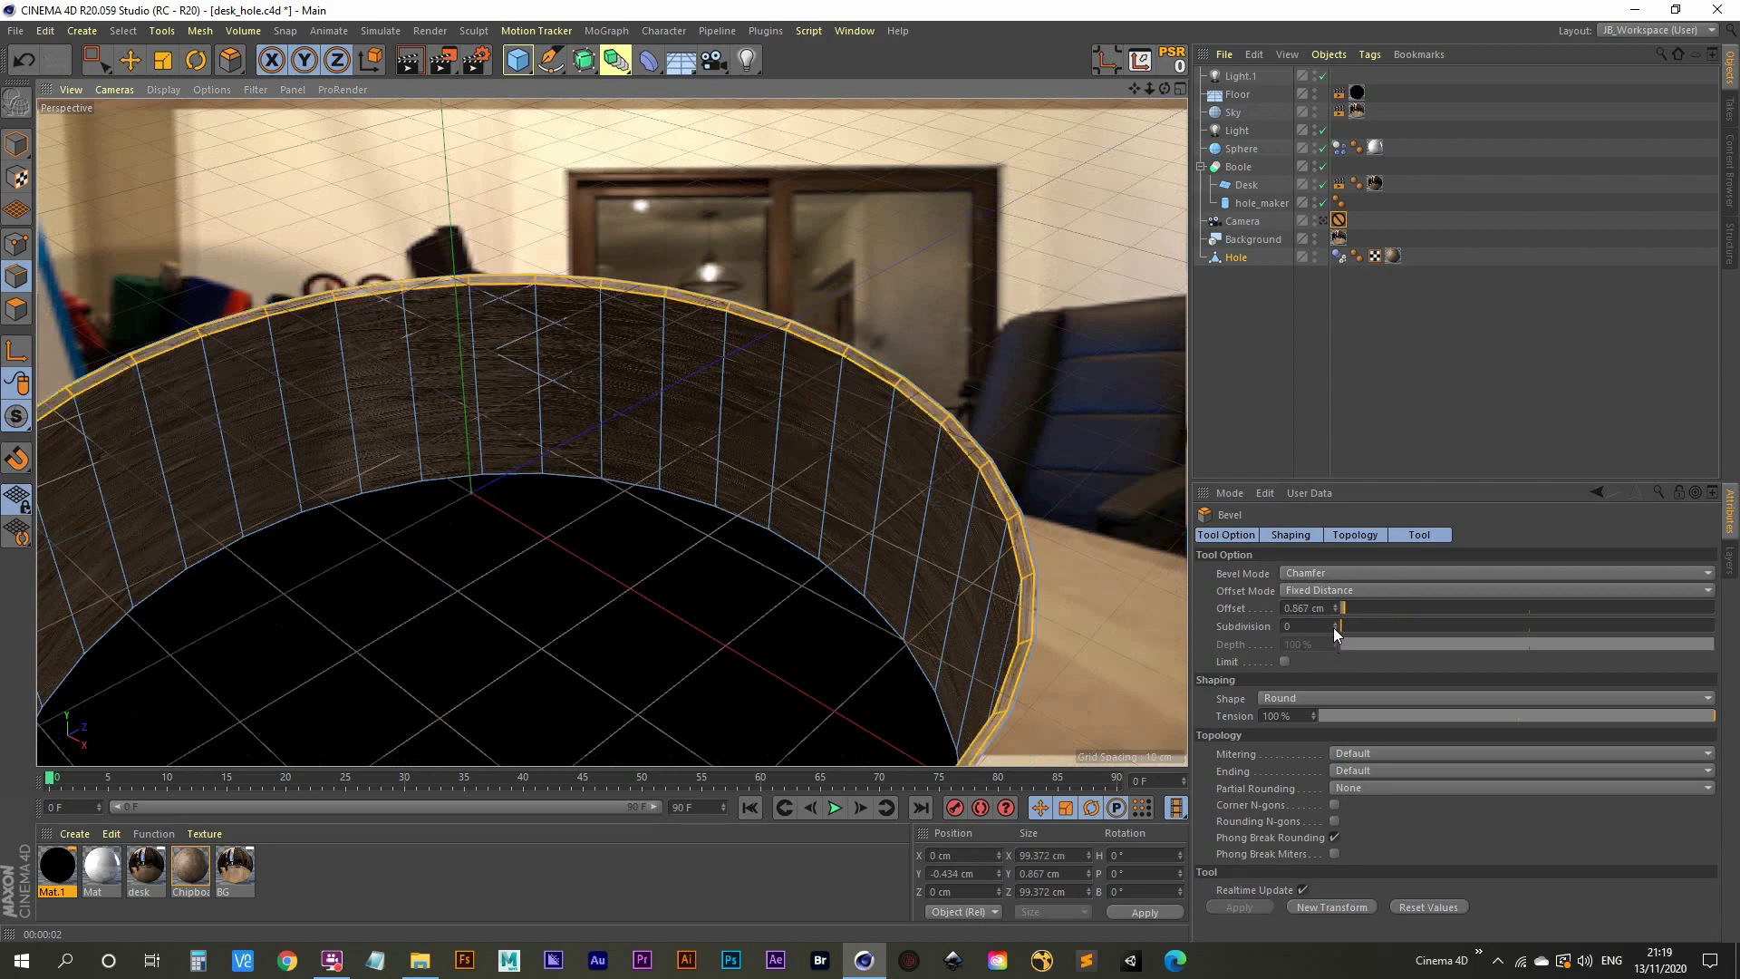
click(1336, 623)
click(1336, 622)
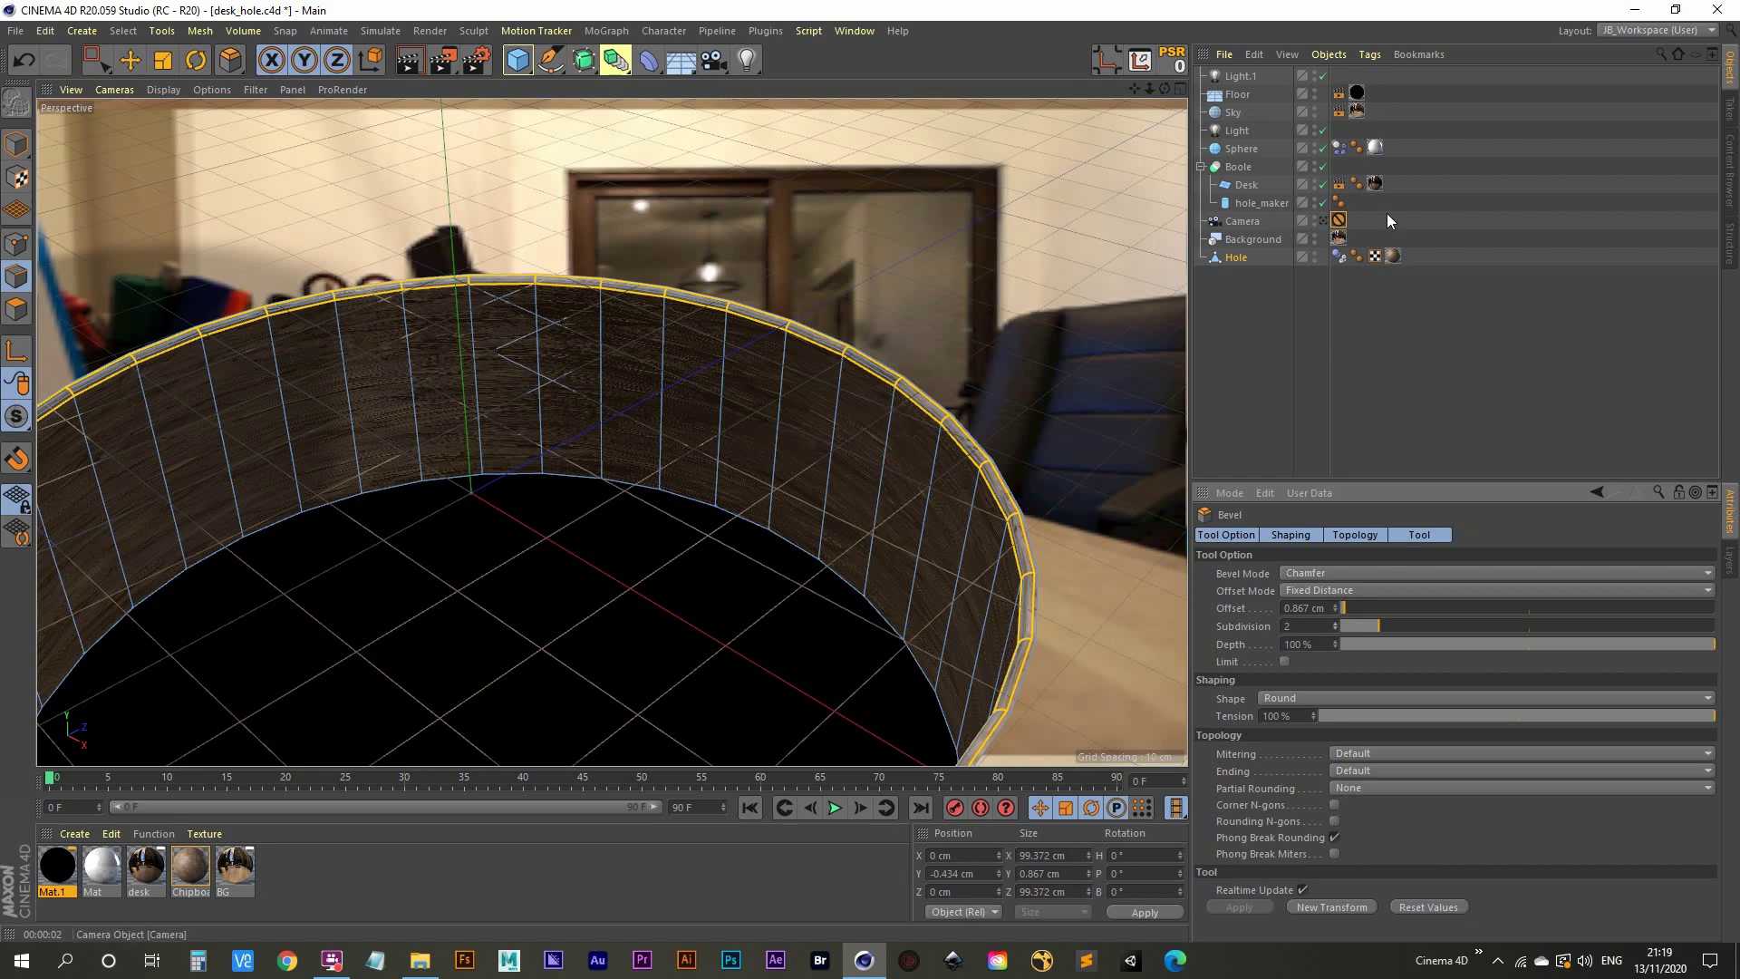
click(1324, 220)
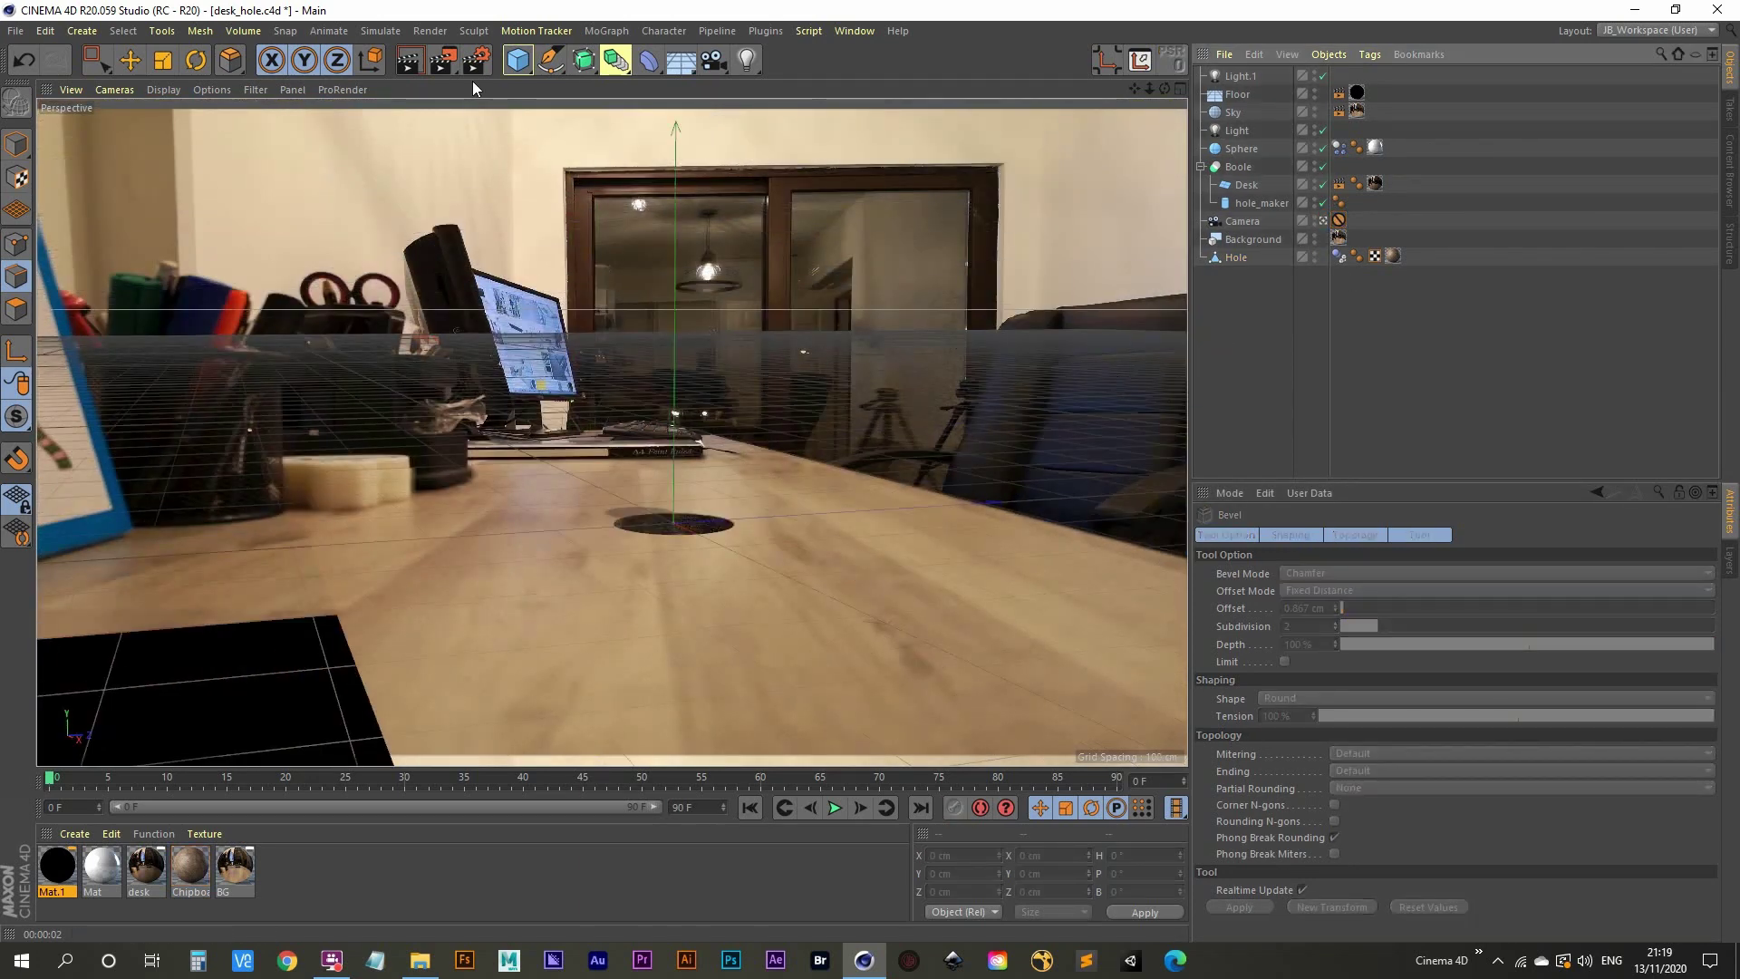
Render a camera-view preview and play the ball animation from the first frame.
click(409, 59)
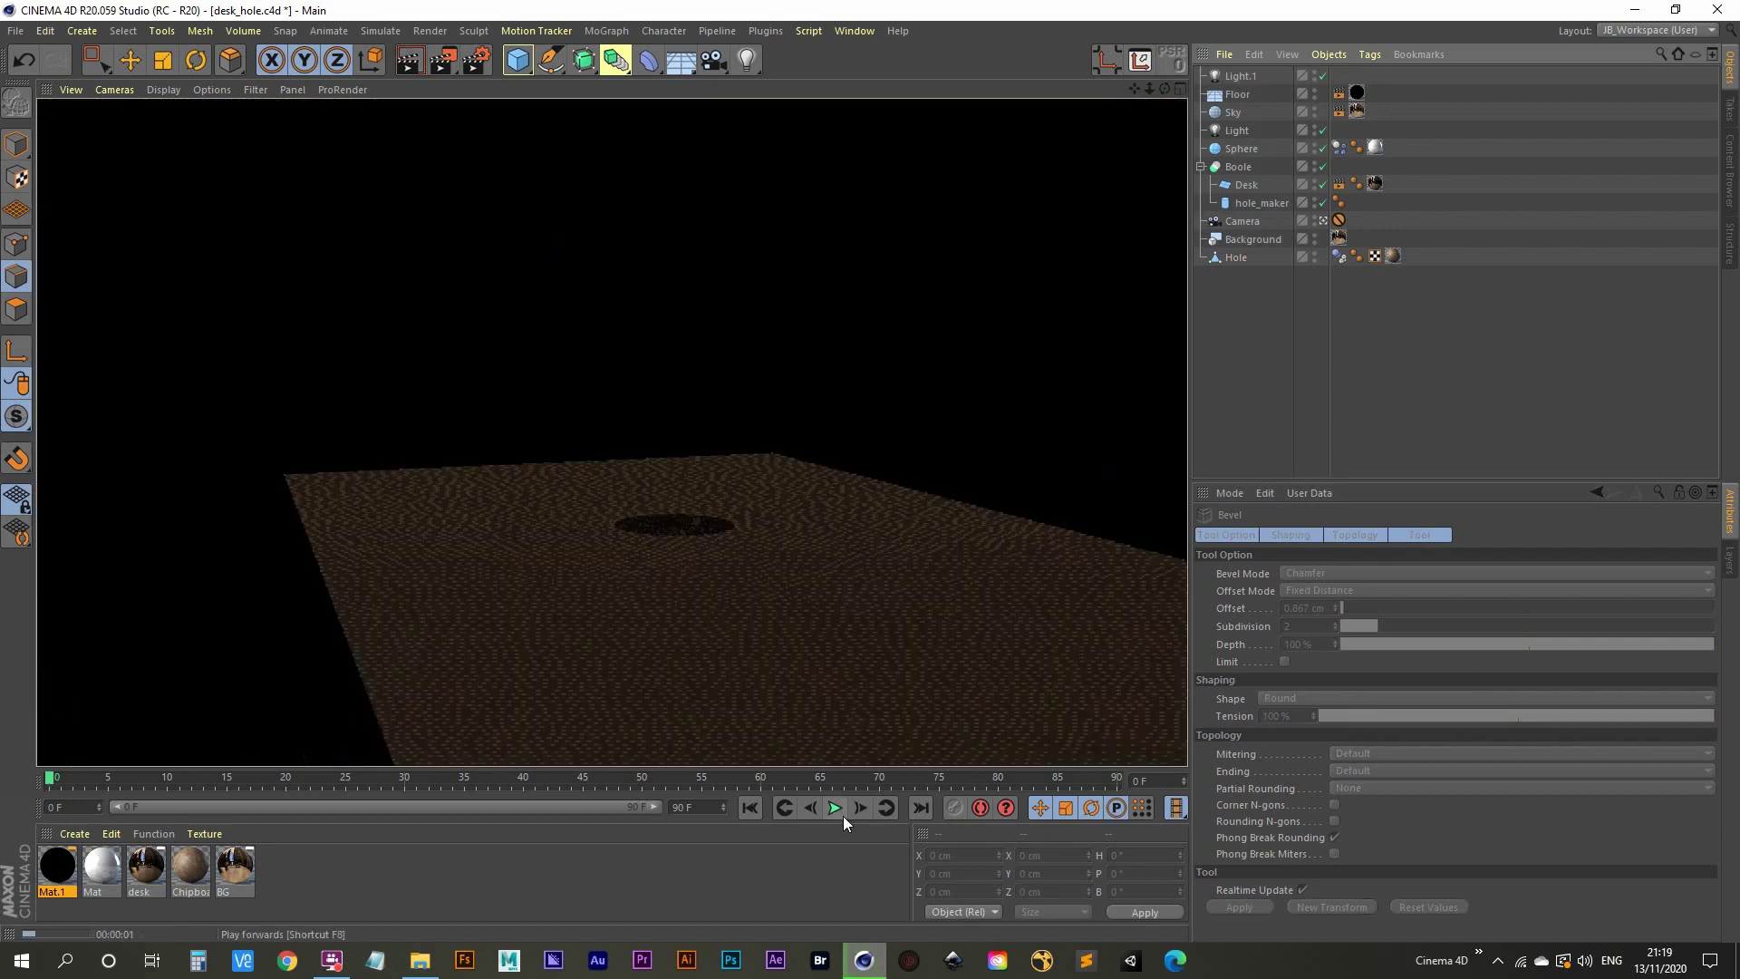
click(837, 809)
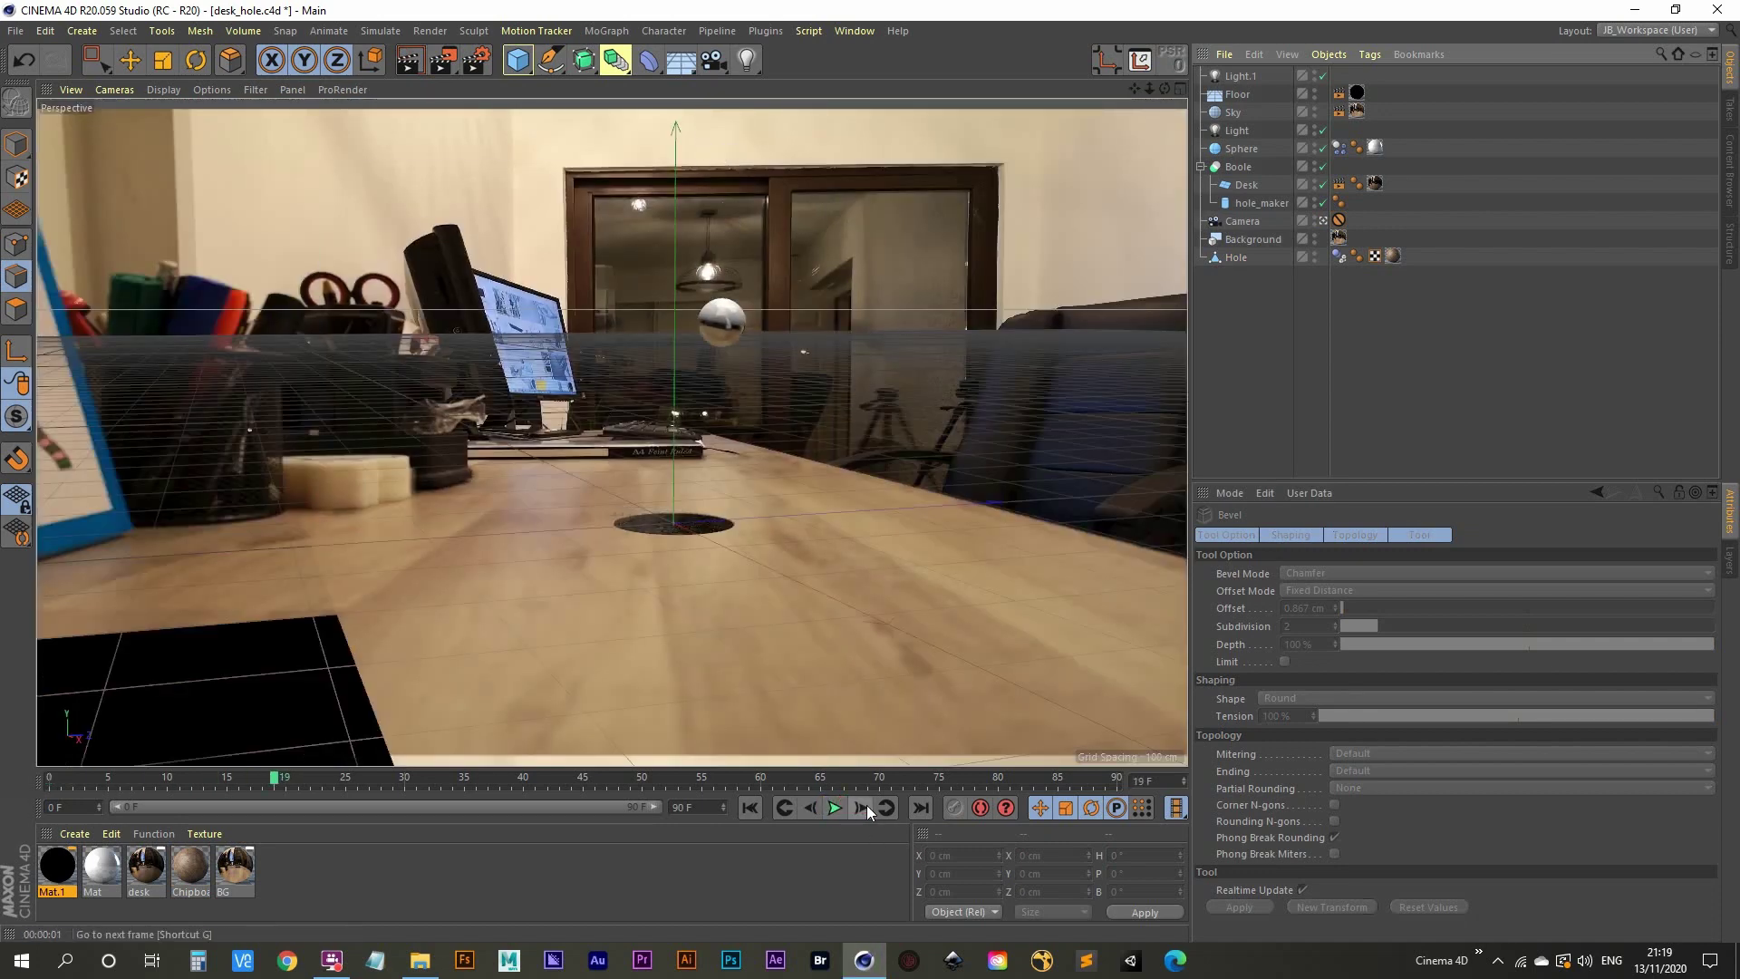
click(866, 805)
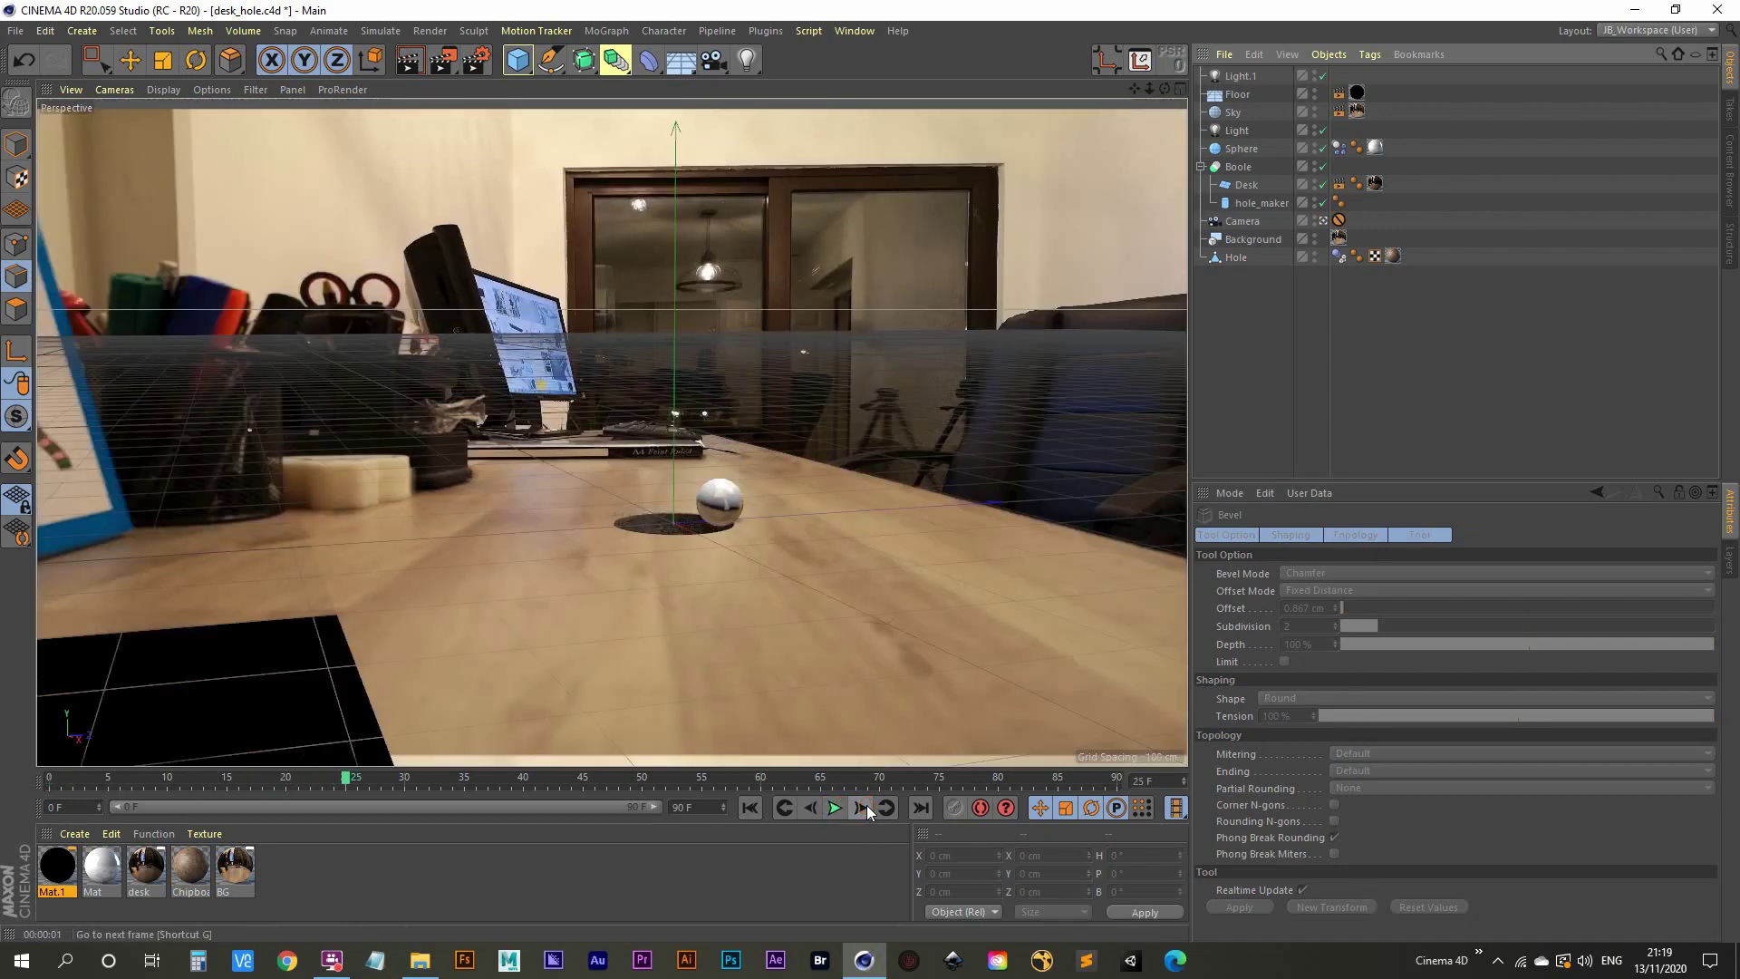
click(409, 60)
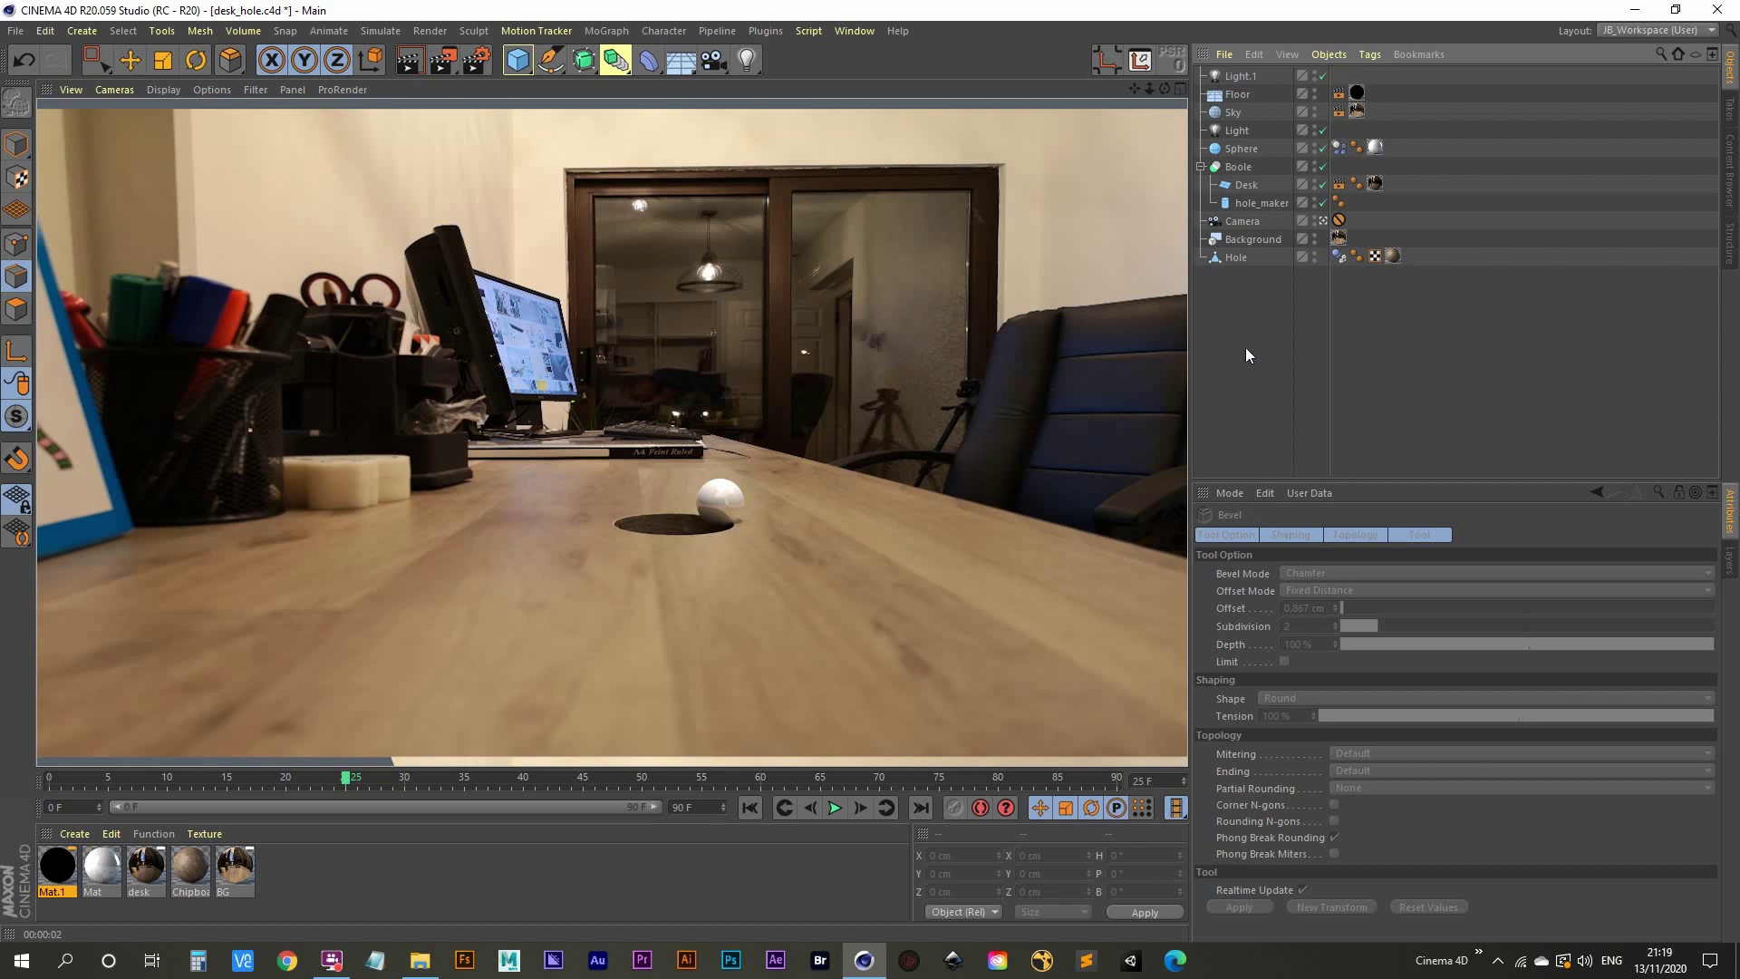
click(749, 806)
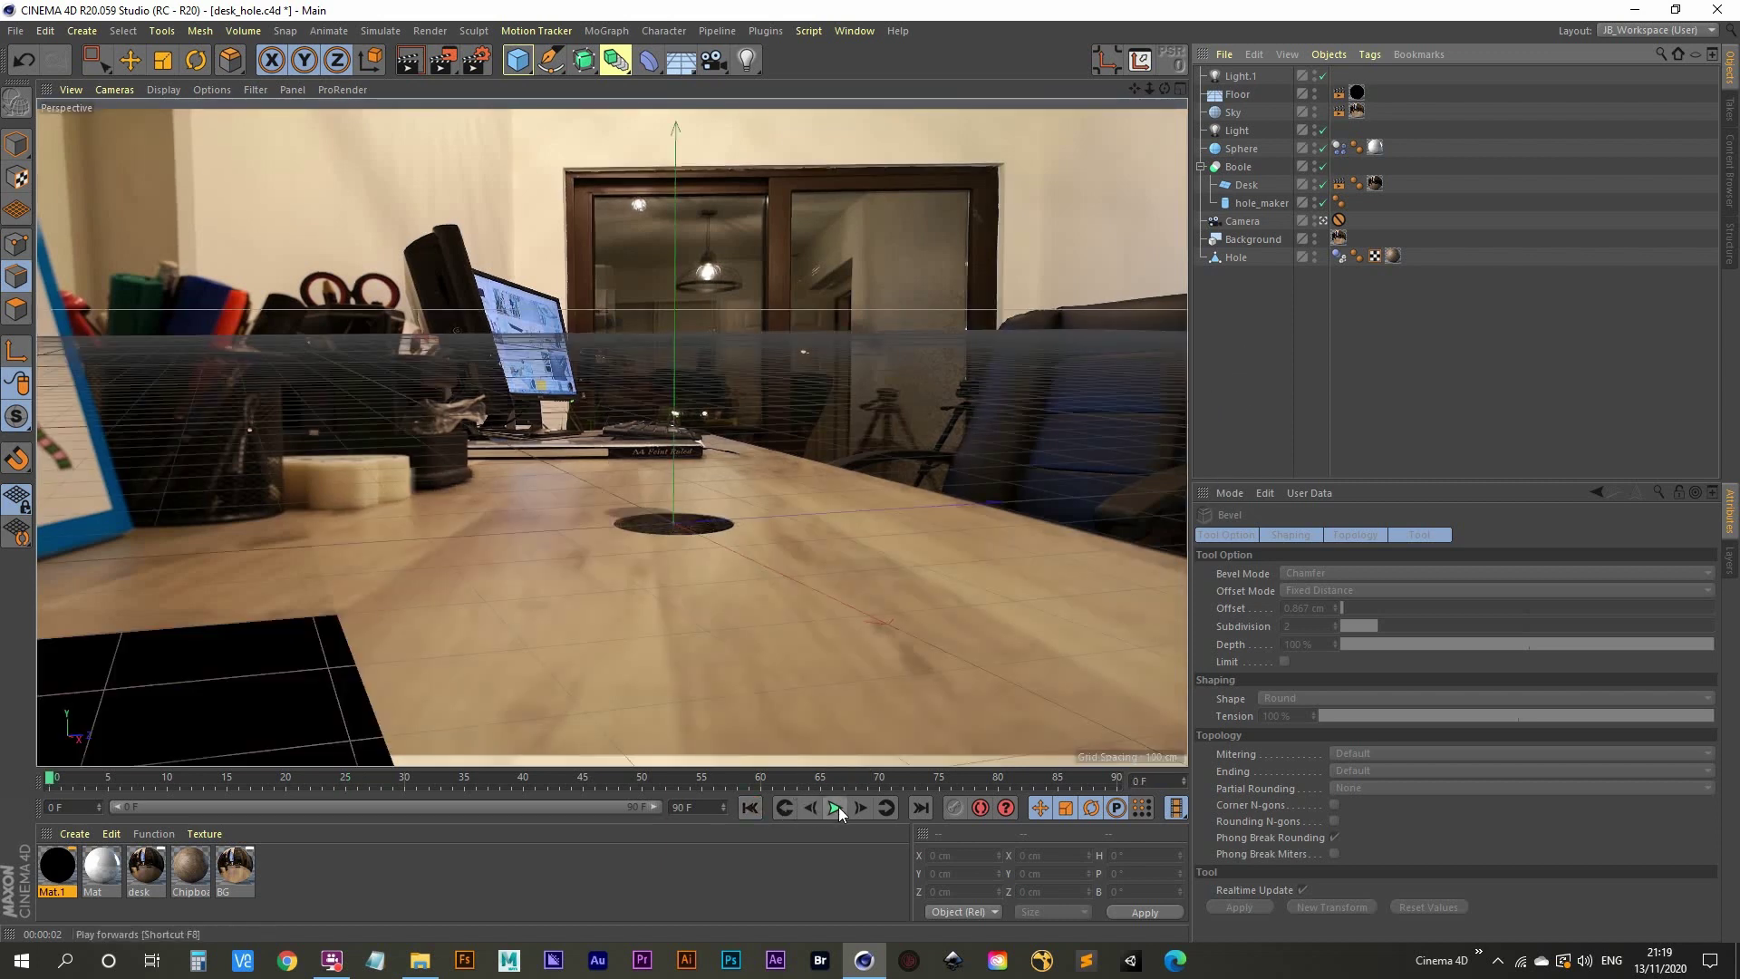
click(840, 806)
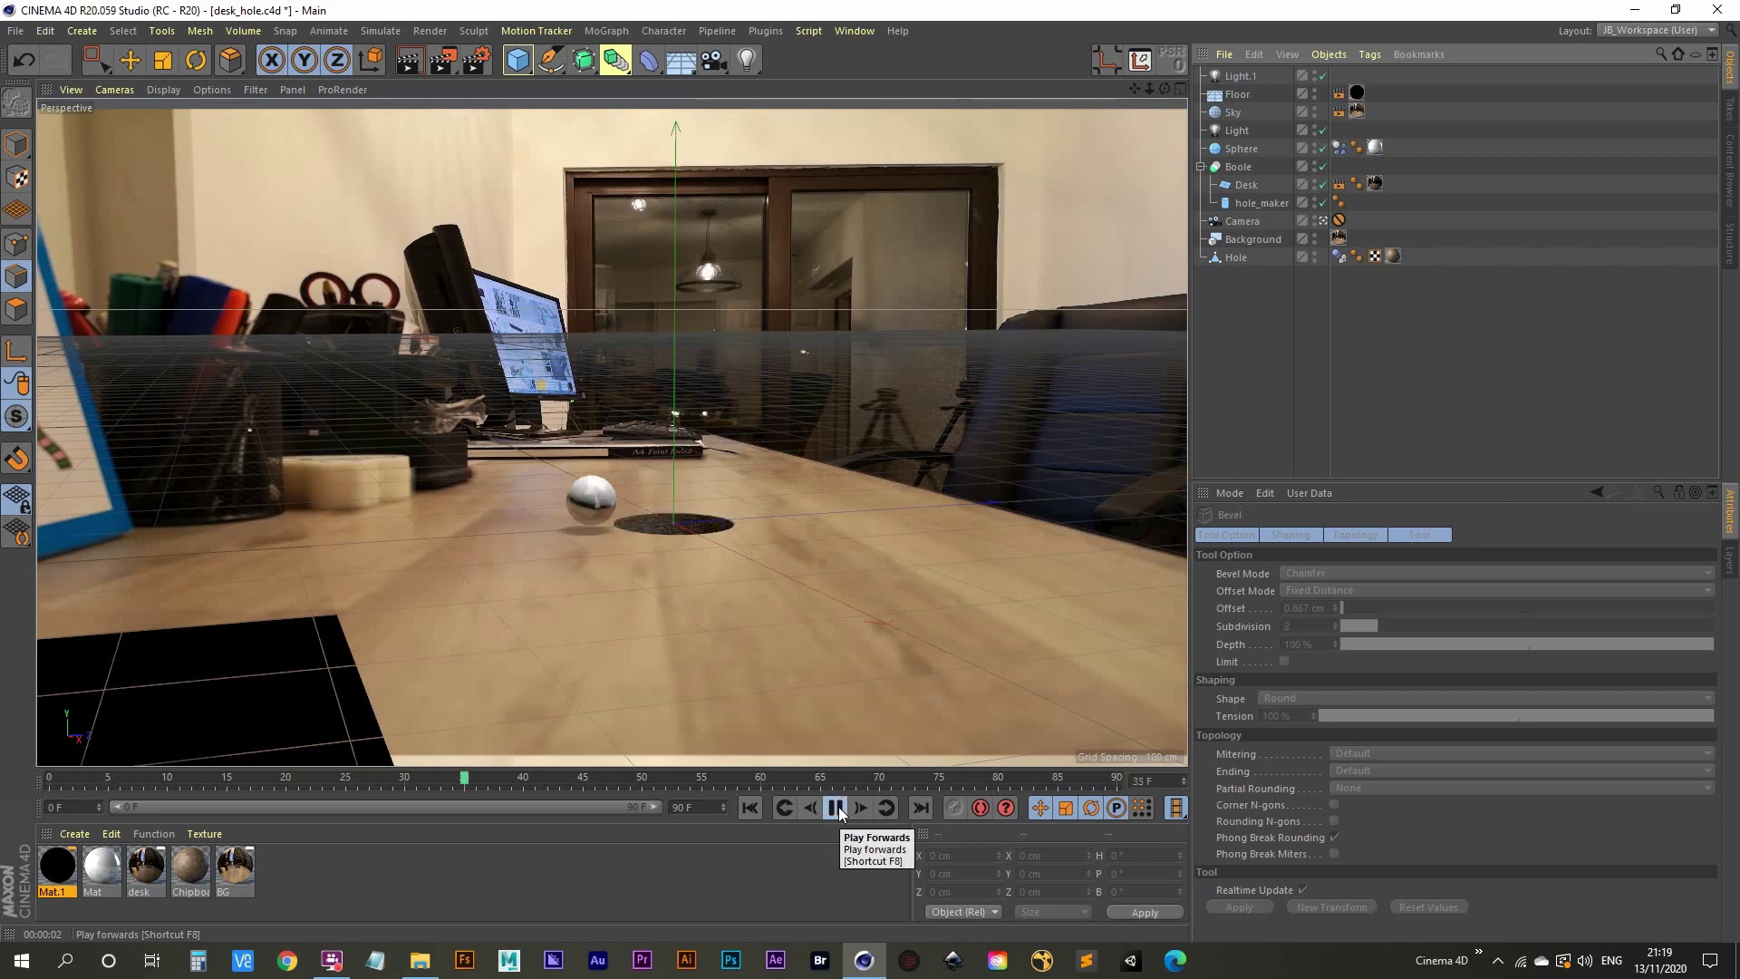
click(836, 806)
Replay the ball's drop, pause at frame 19, and select the Hole object.
click(751, 807)
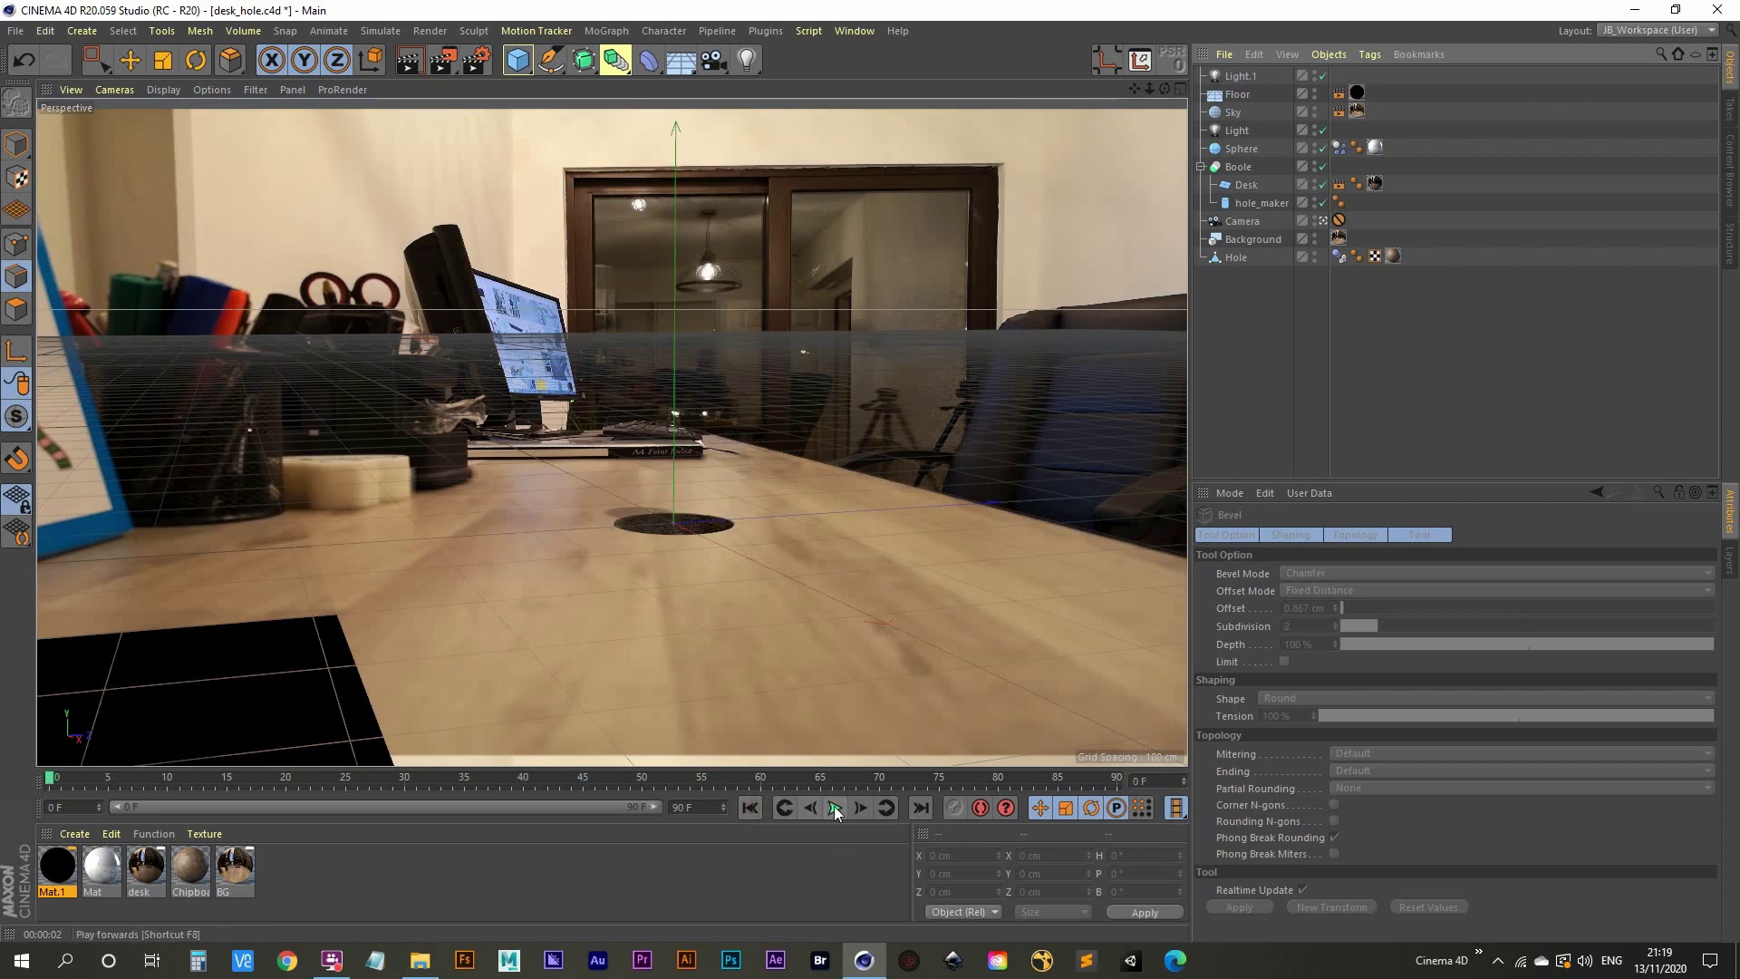
click(834, 807)
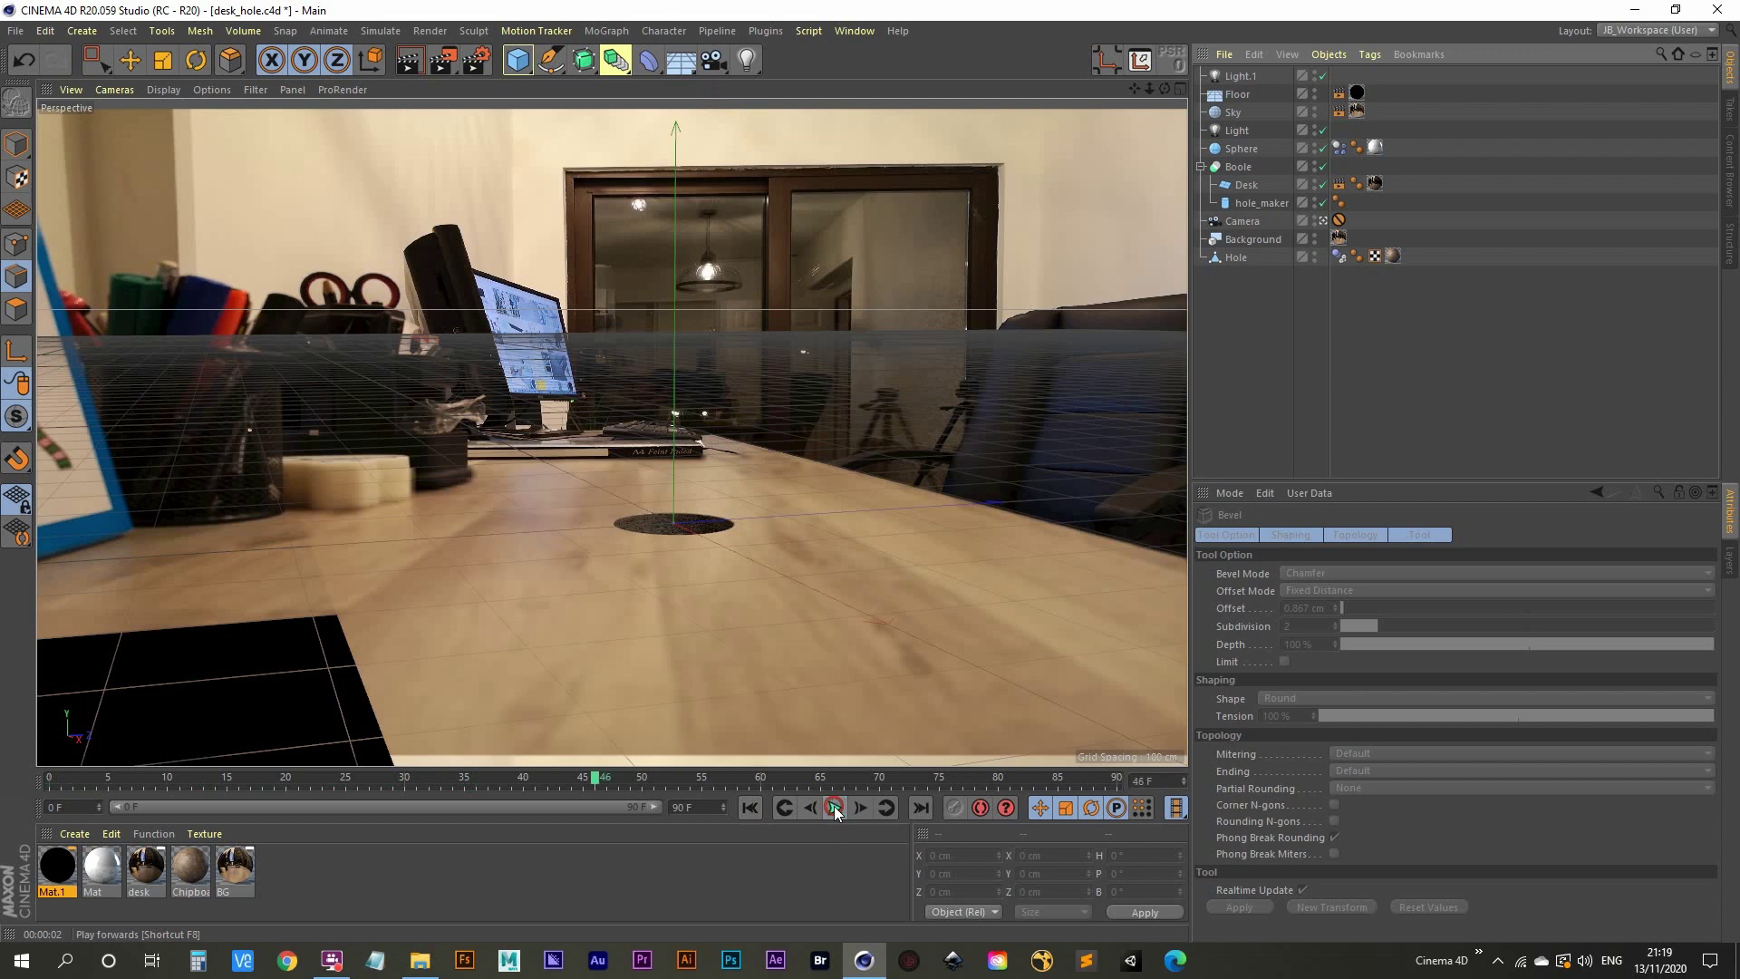
click(833, 807)
click(752, 805)
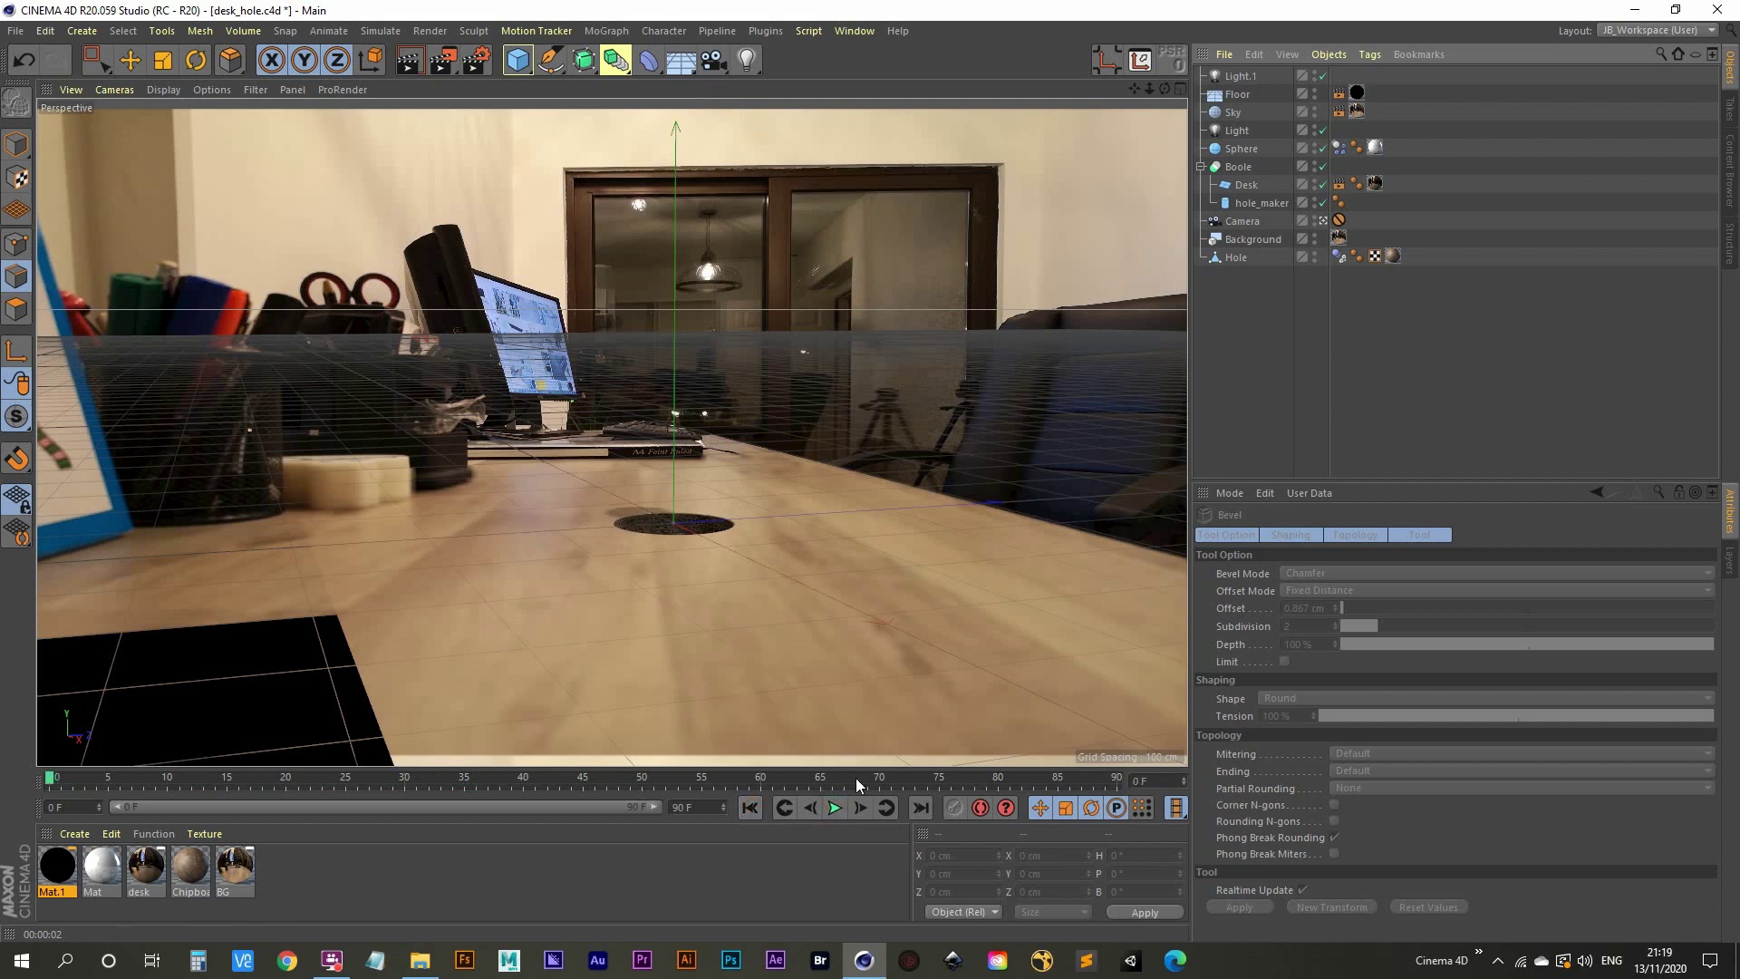
click(836, 808)
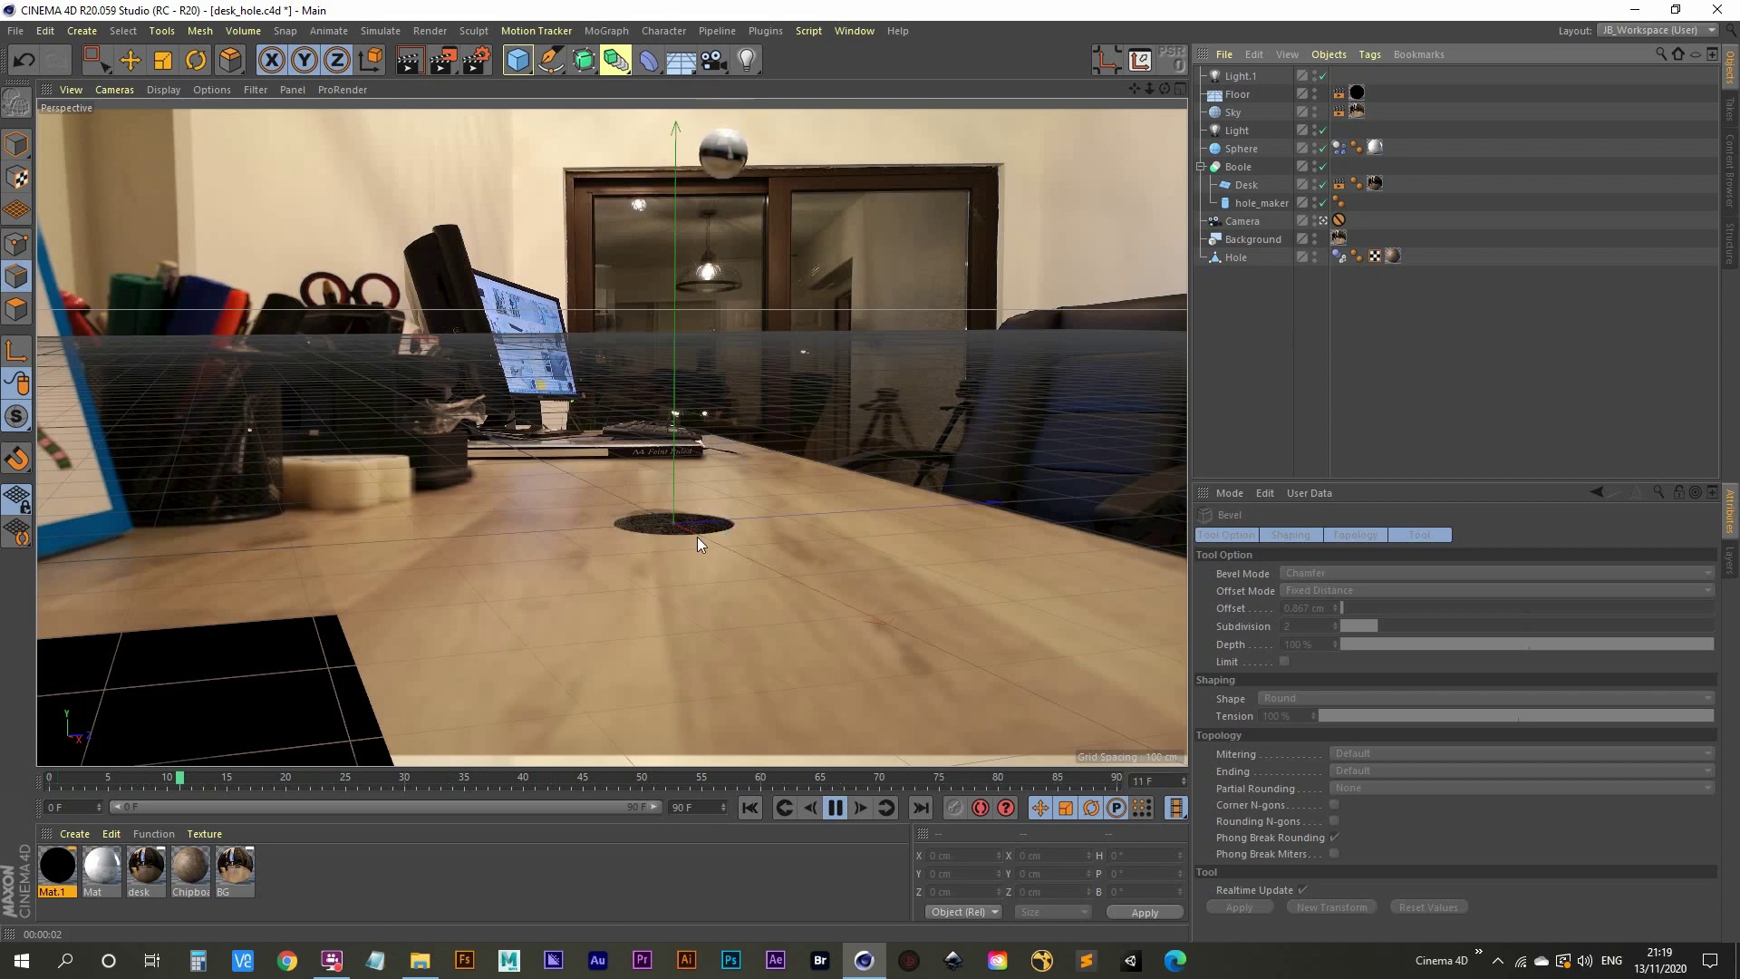
click(836, 808)
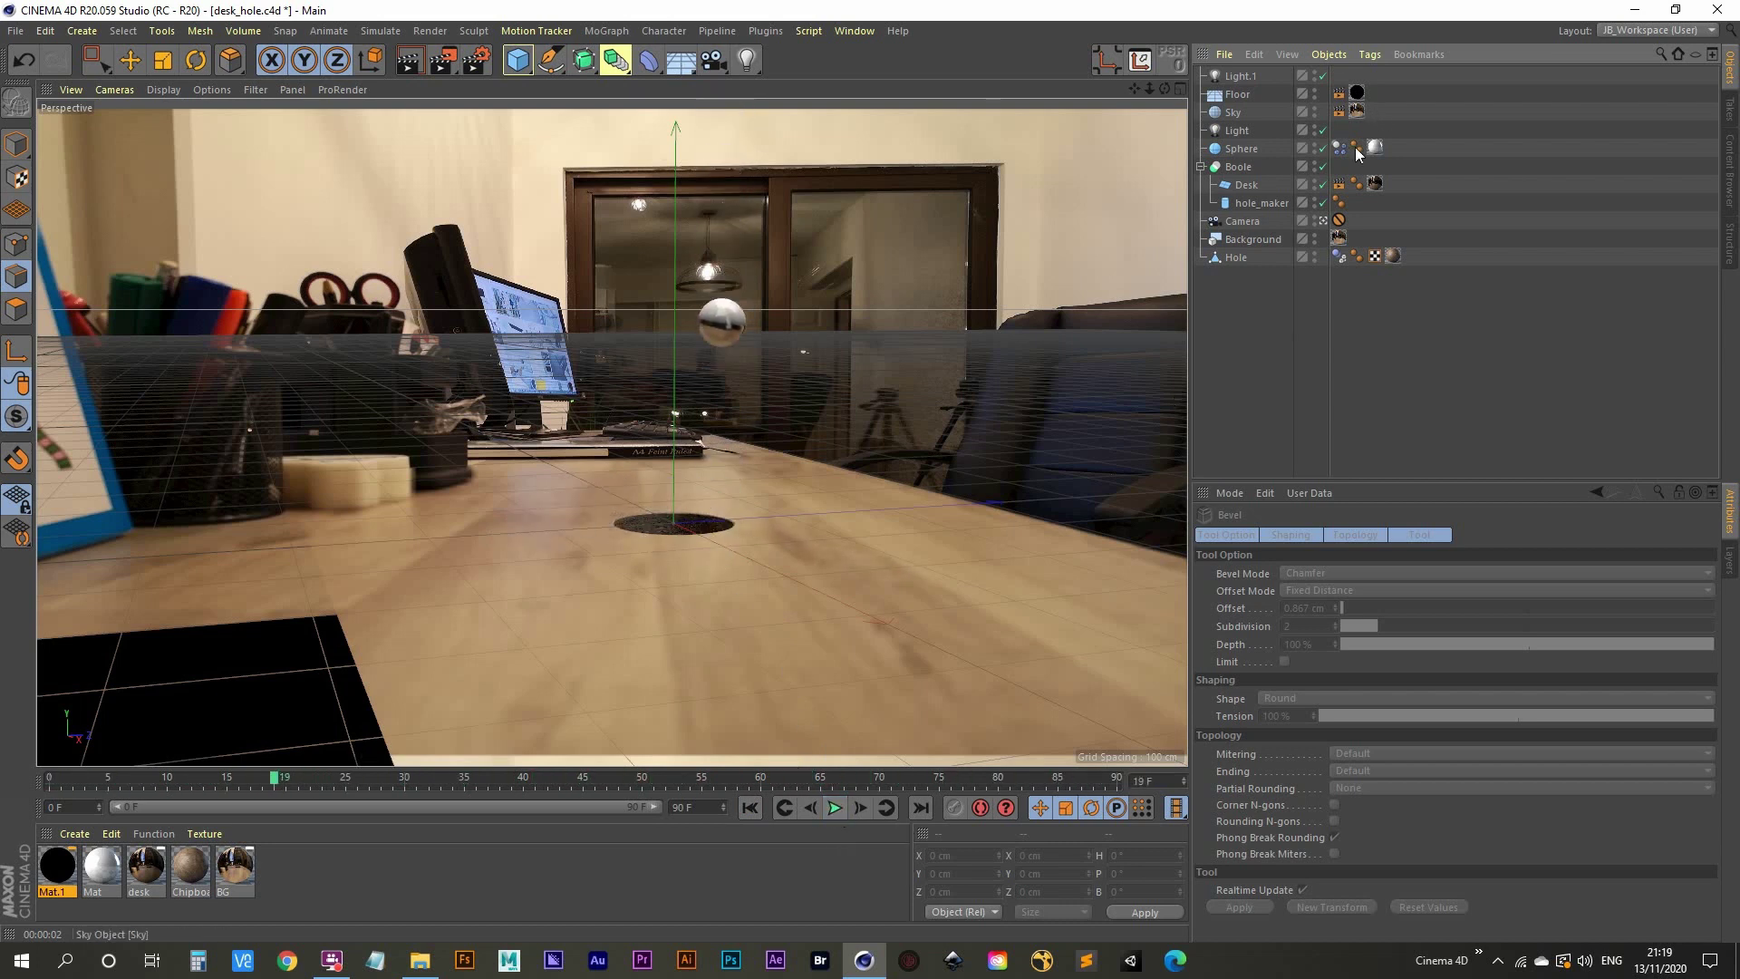
click(1234, 259)
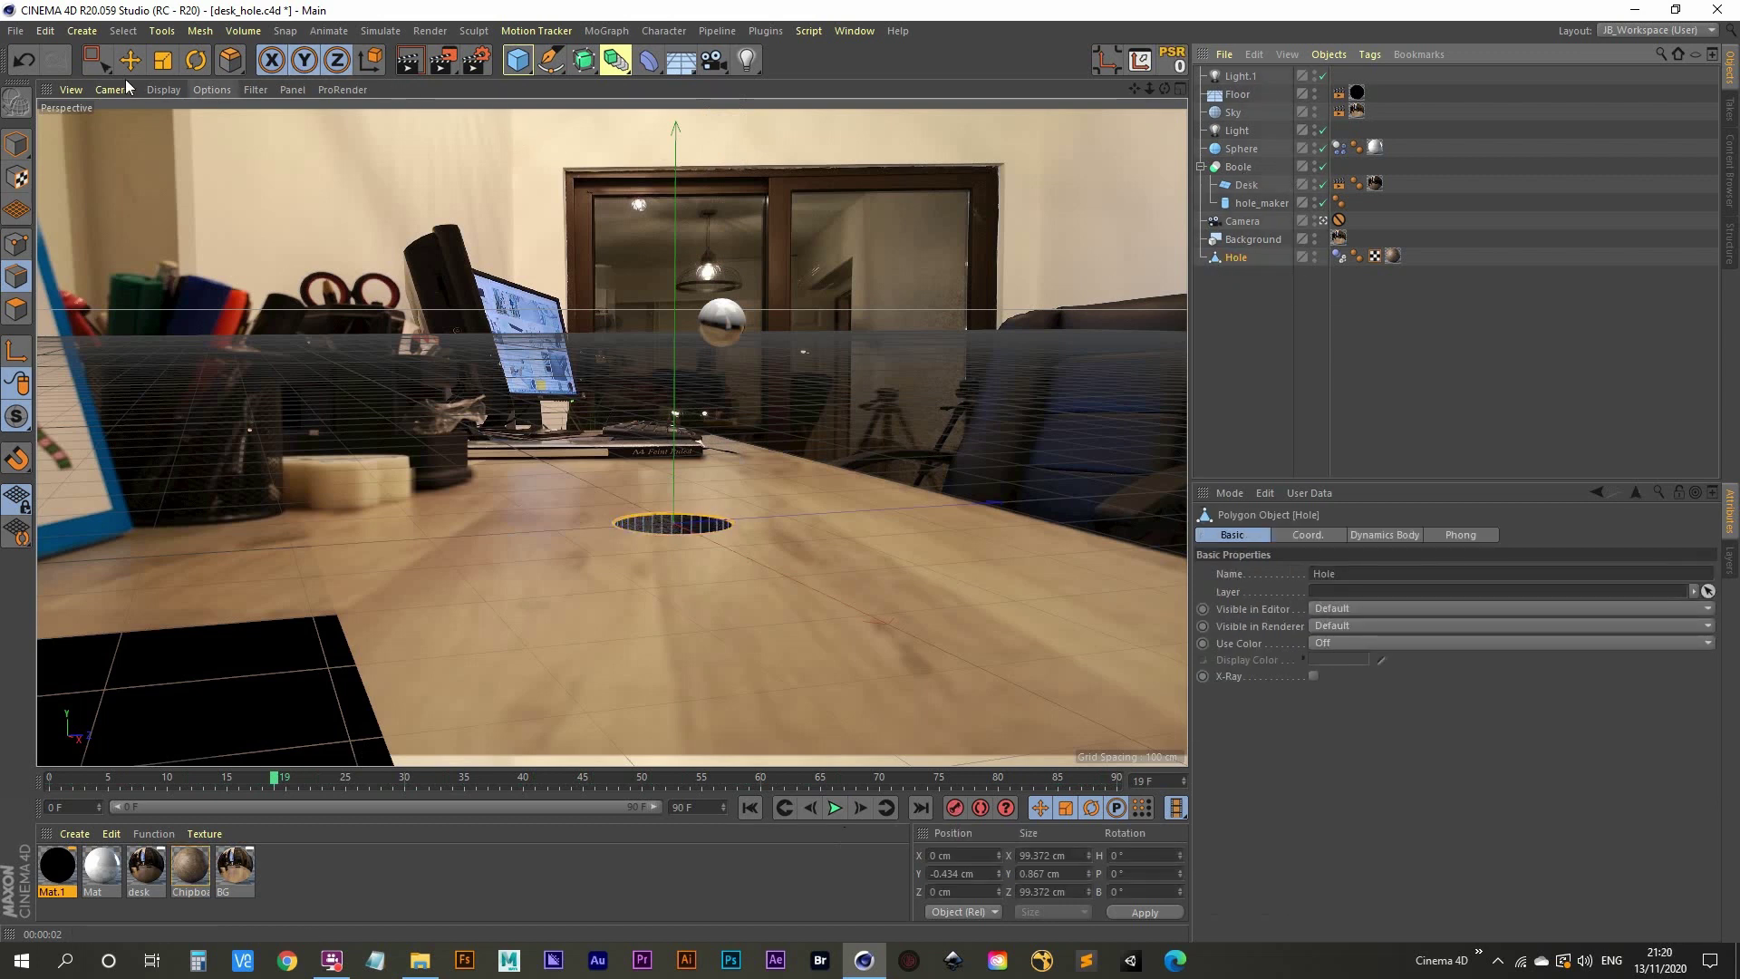
Scale the Hole and hole_maker together, undoing an earlier Hole-only scale.
key(t)
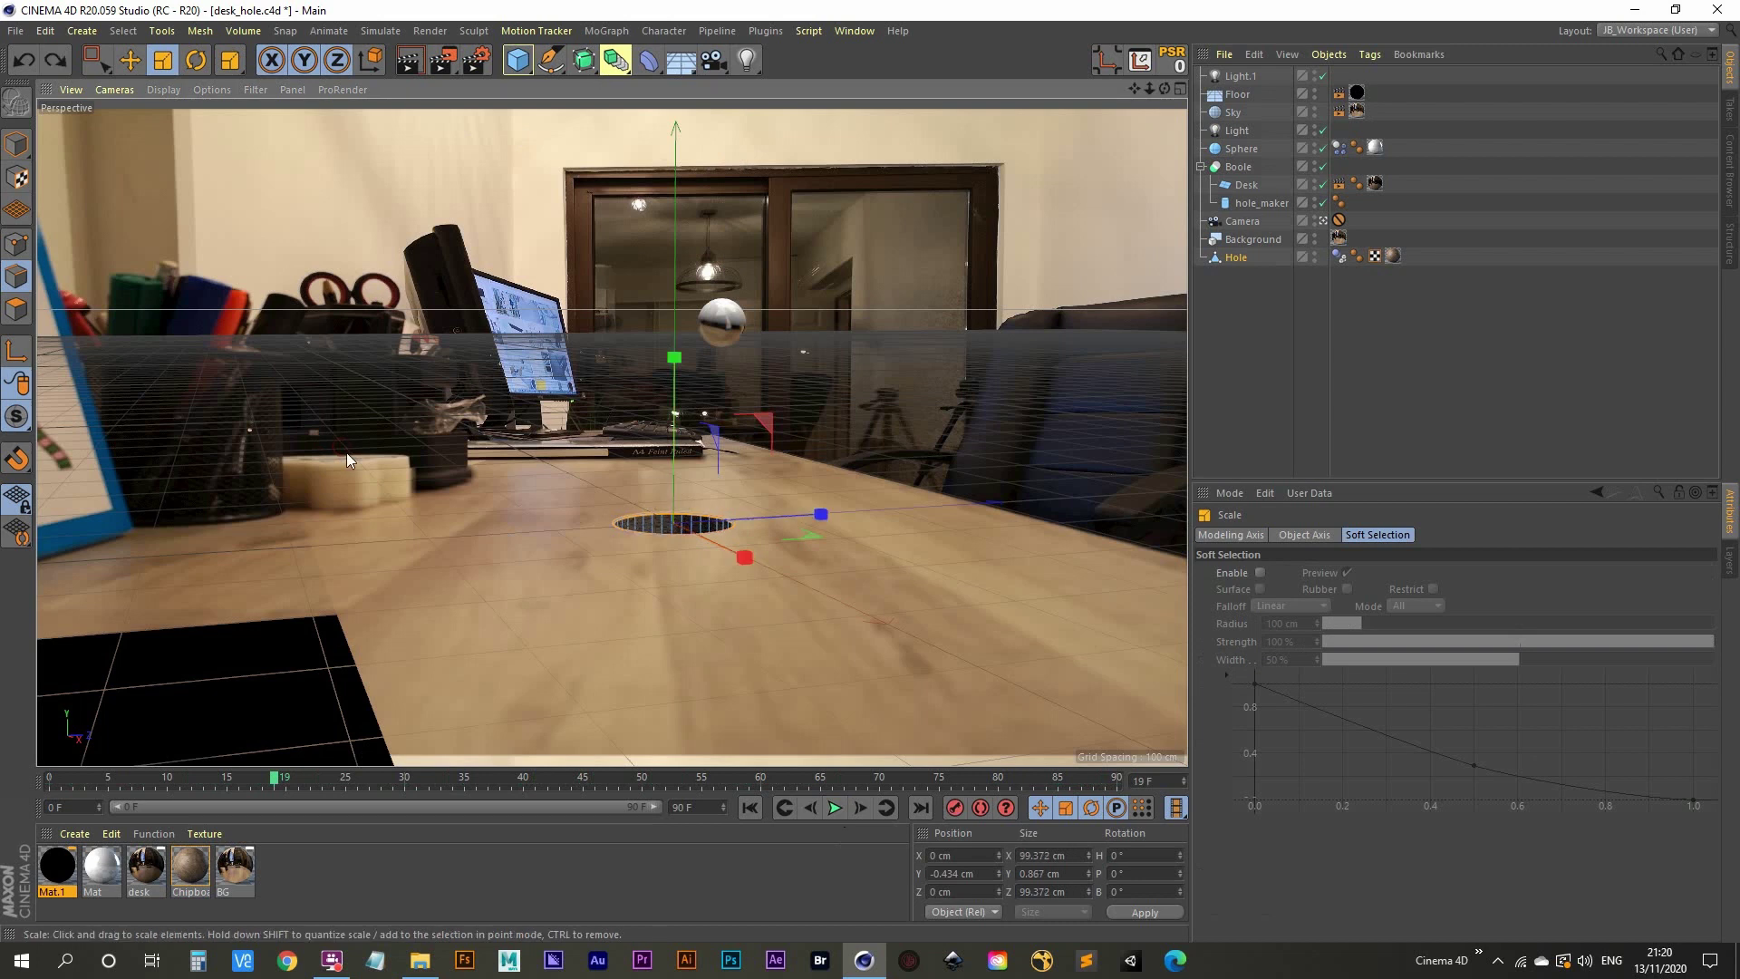
click(16, 143)
drag(475, 544, 562, 489)
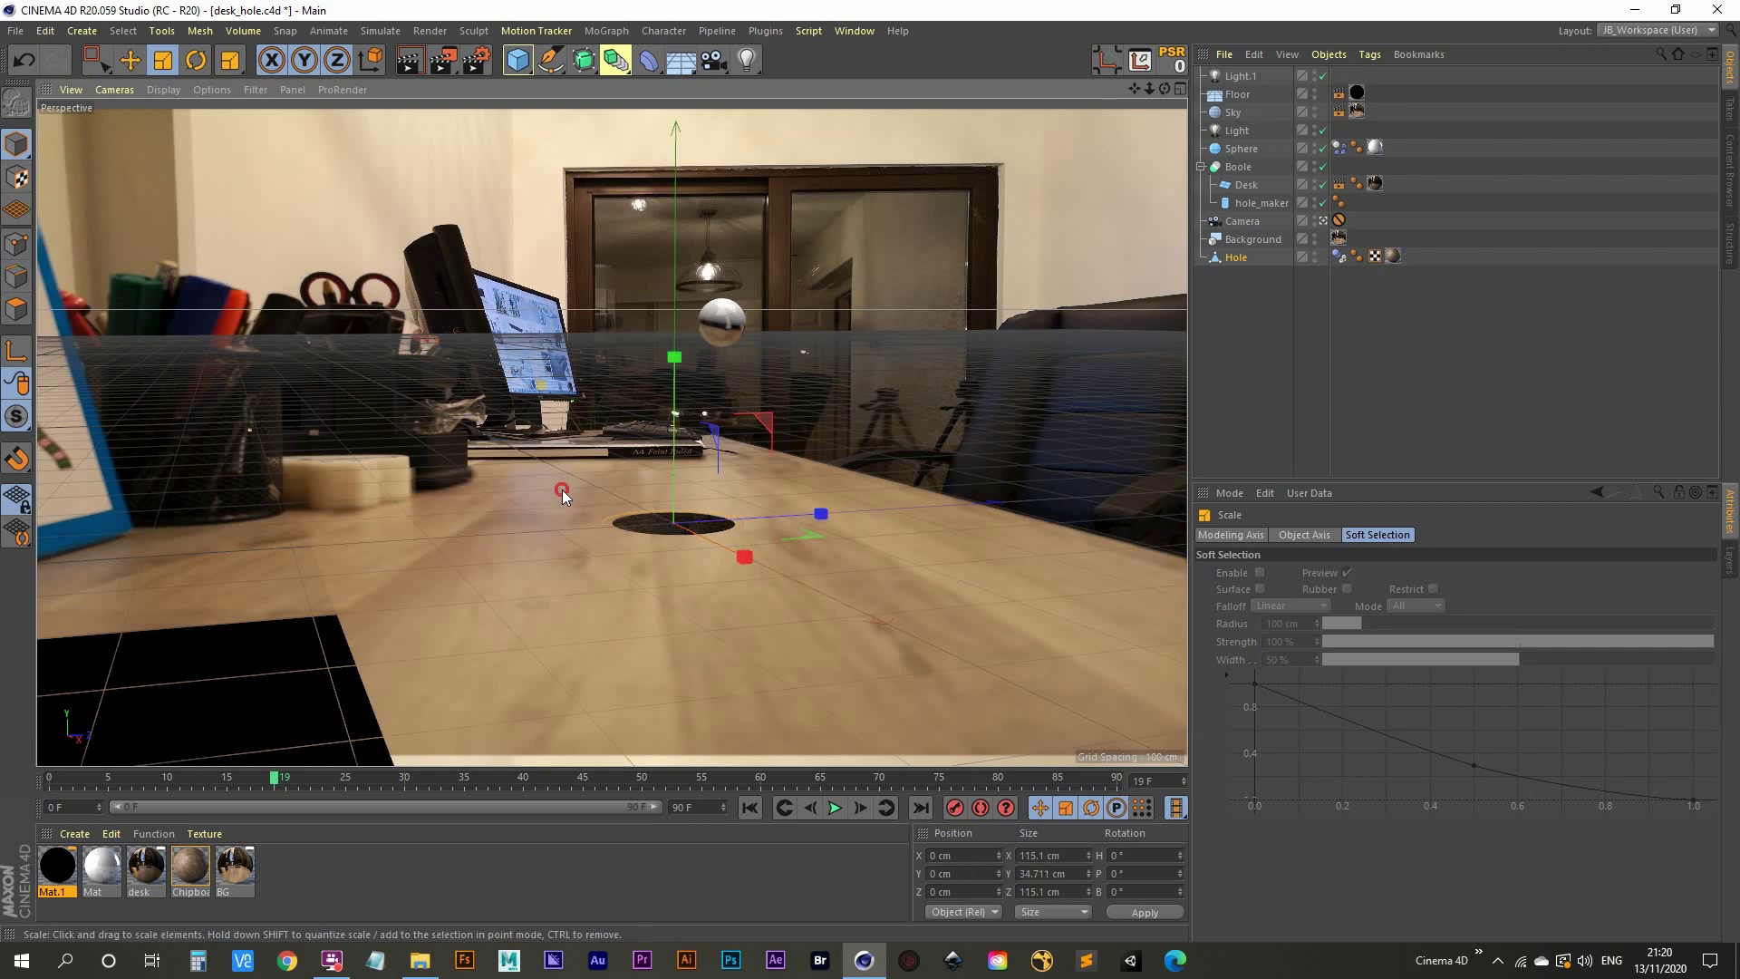
key(ctrl+z)
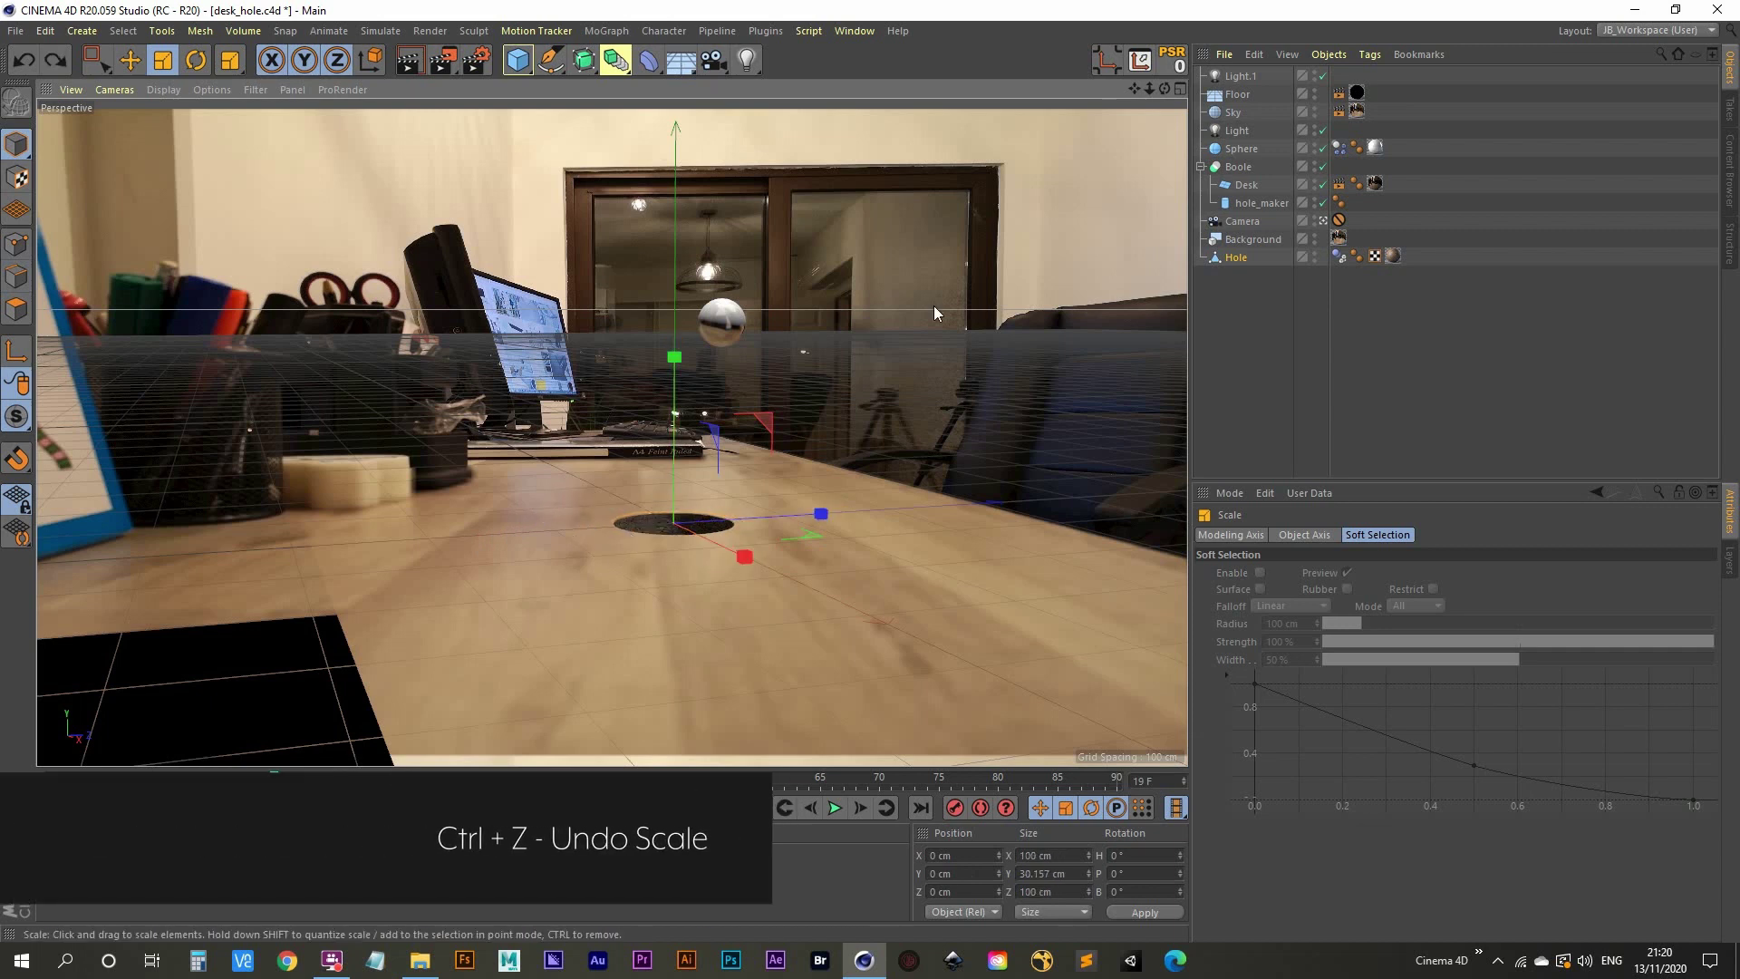
ctrl+click(1258, 205)
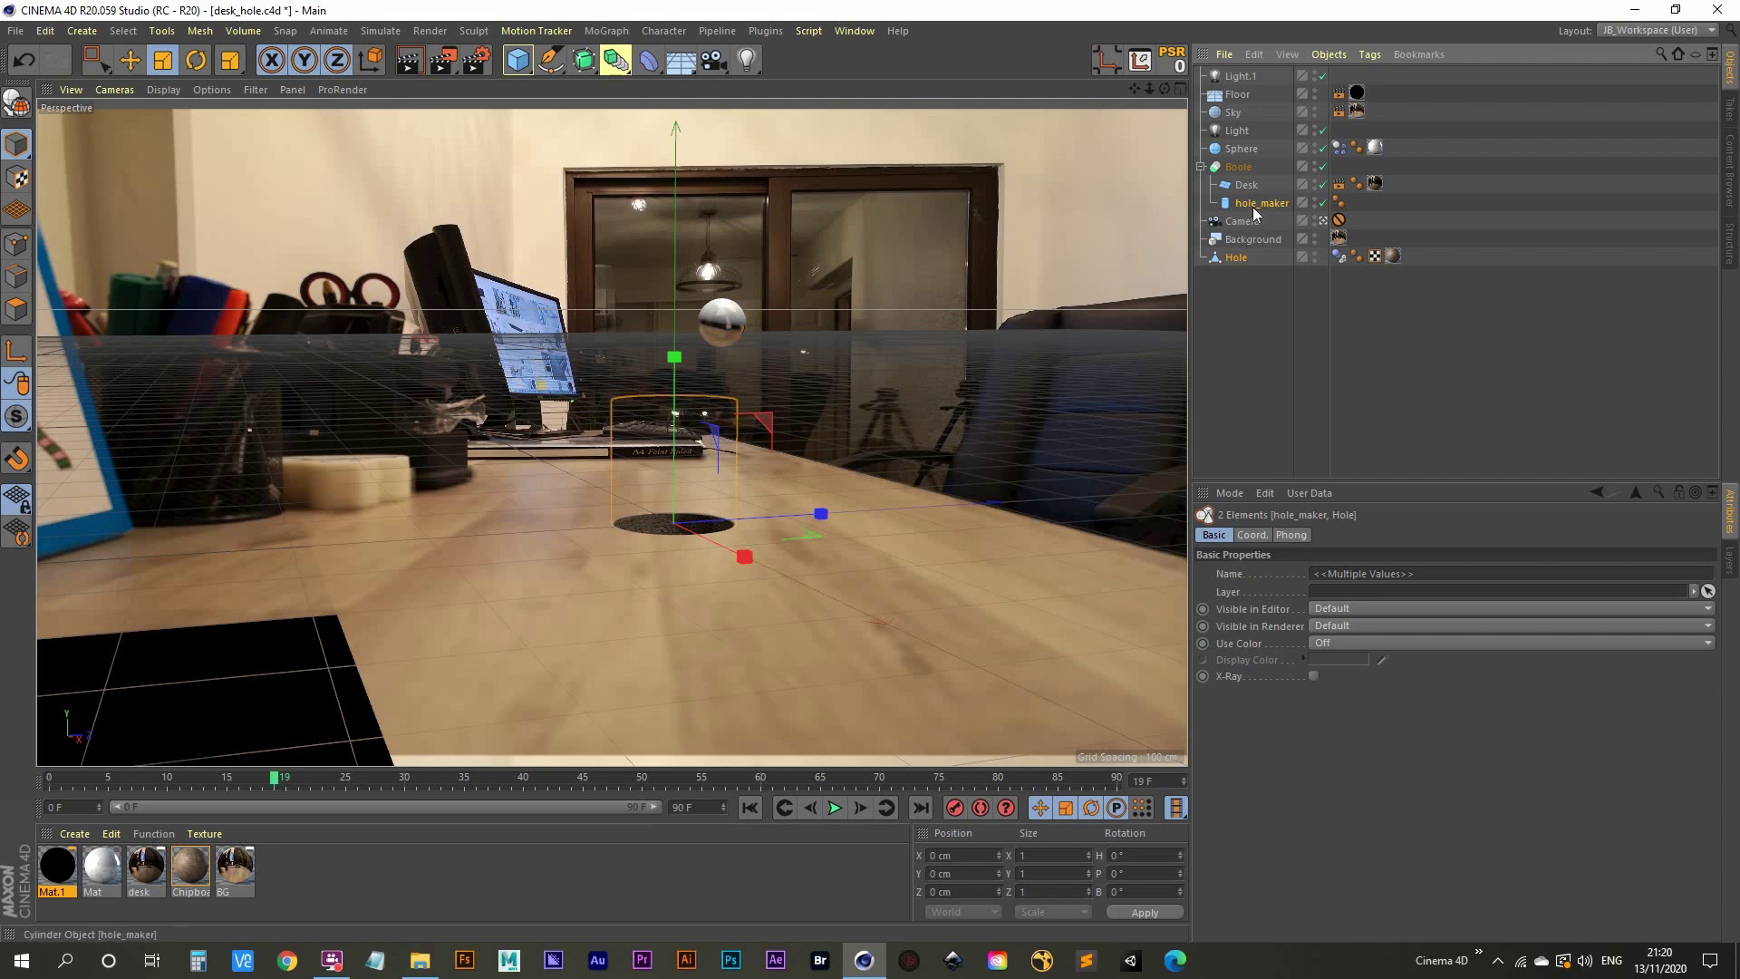
drag(396, 548, 443, 535)
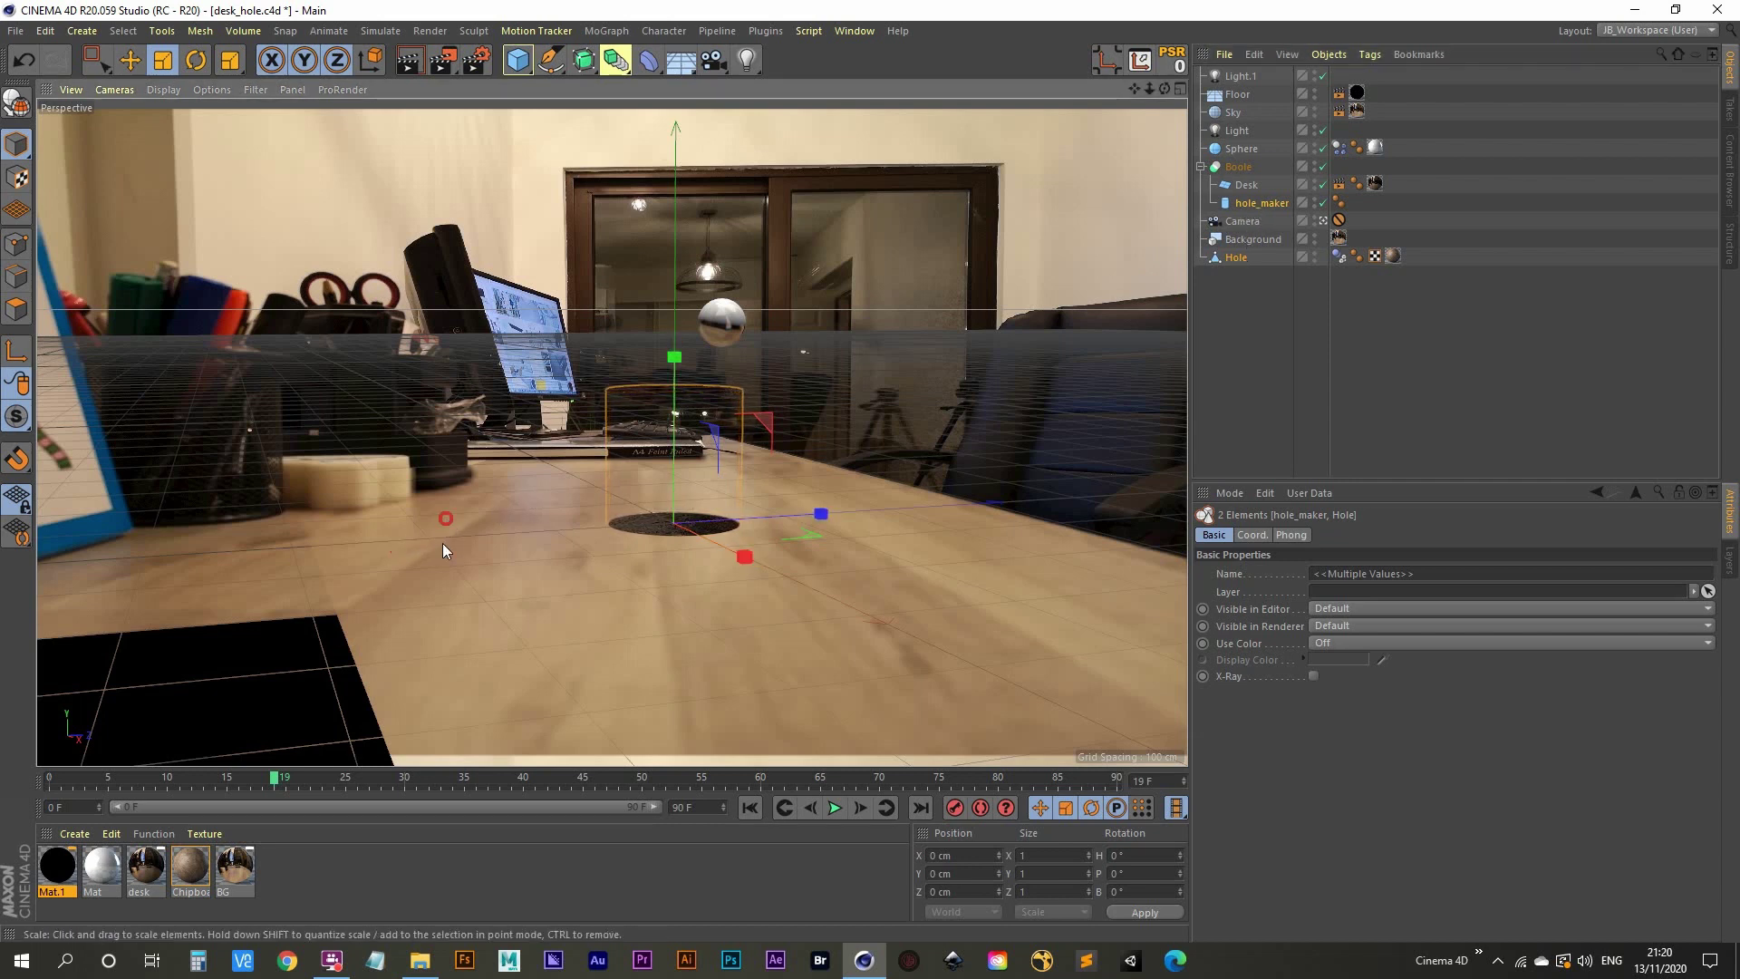
Fine-tune the hole and cutter size while replaying the ball's path.
click(759, 804)
click(835, 808)
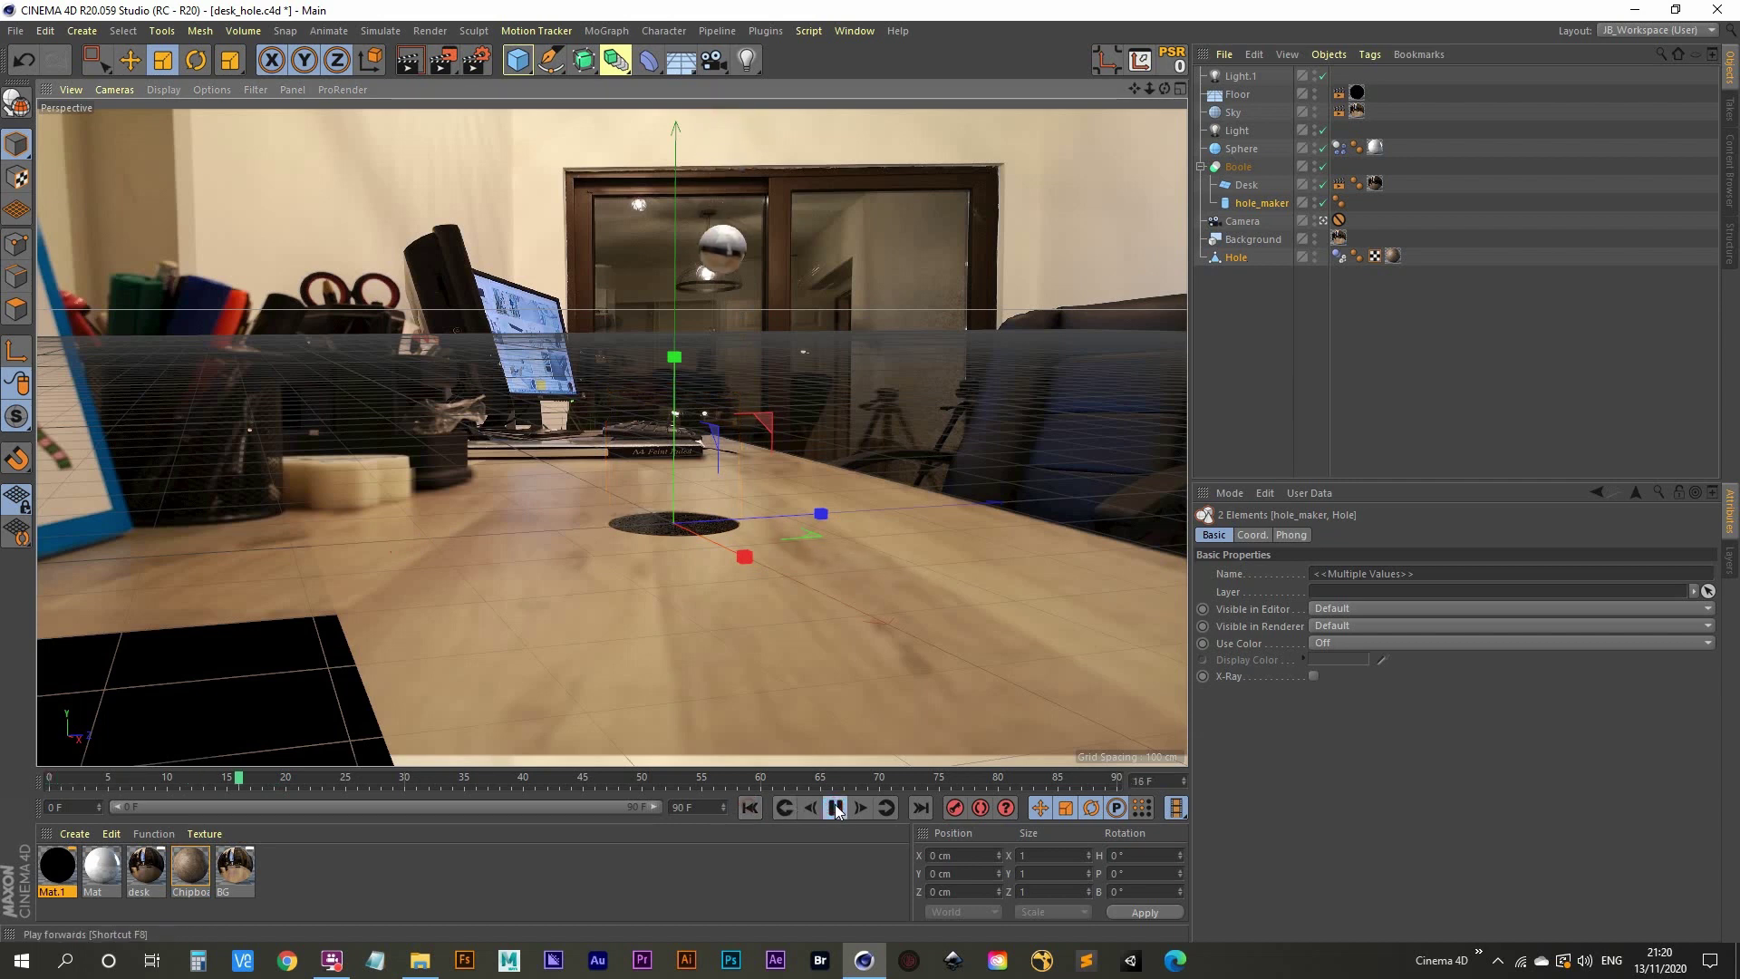
click(835, 808)
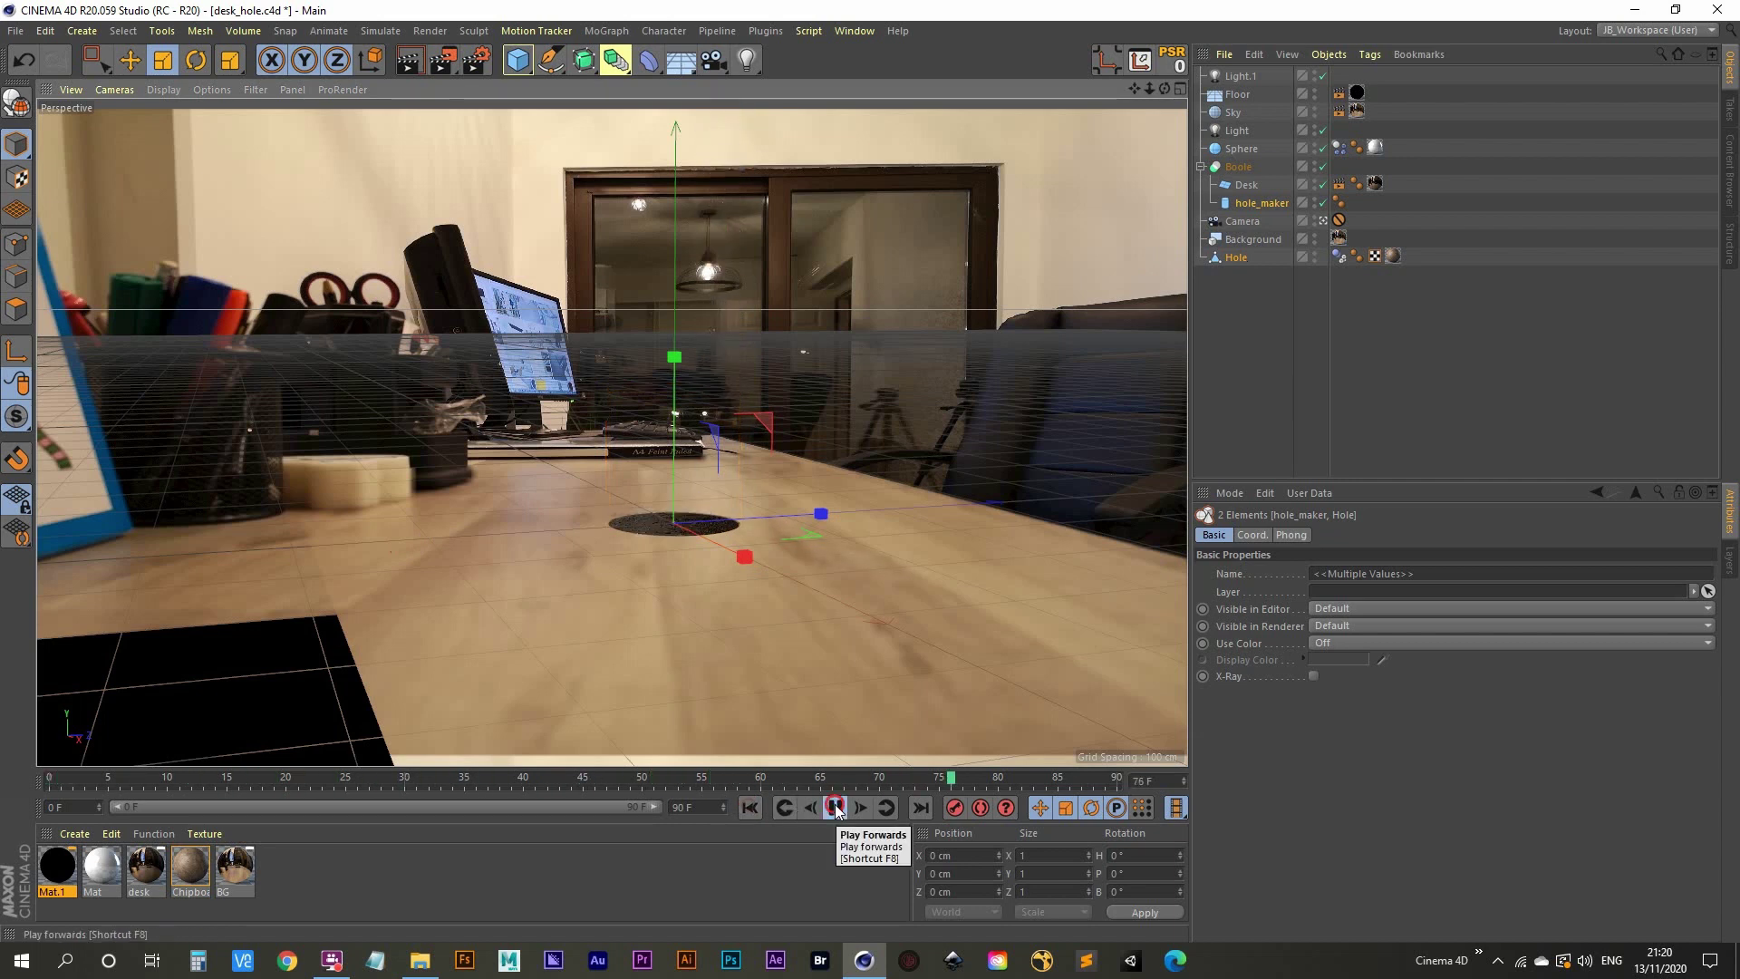
click(748, 806)
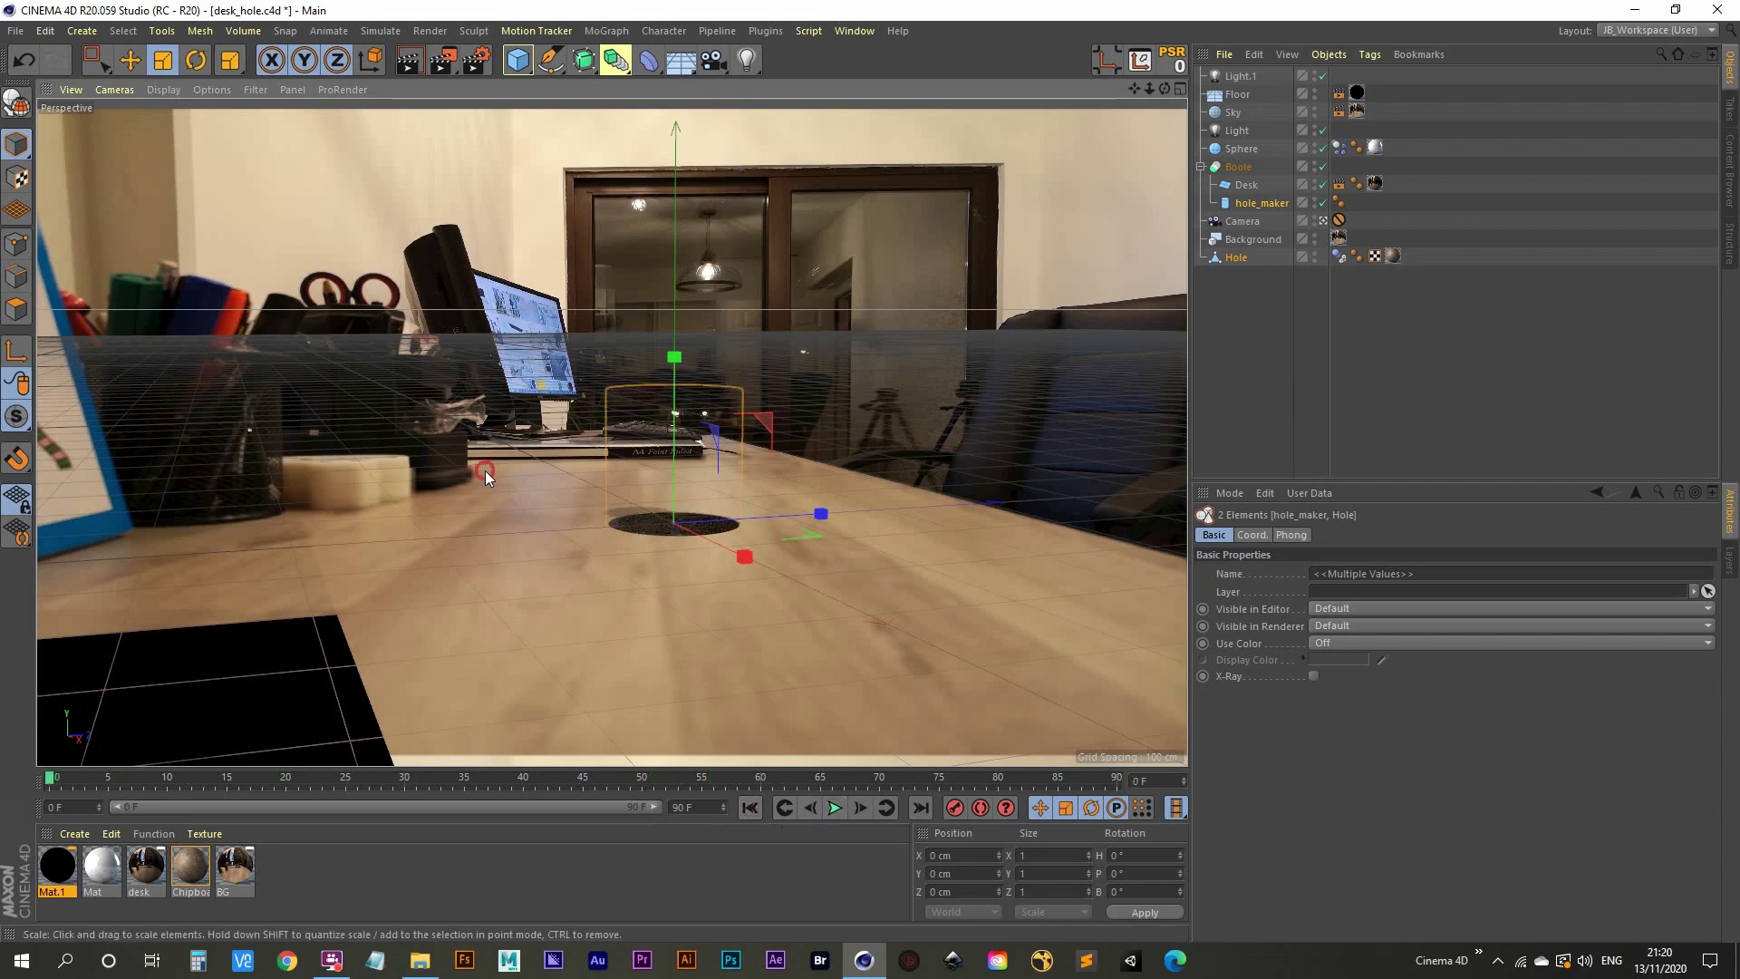
drag(486, 470, 471, 498)
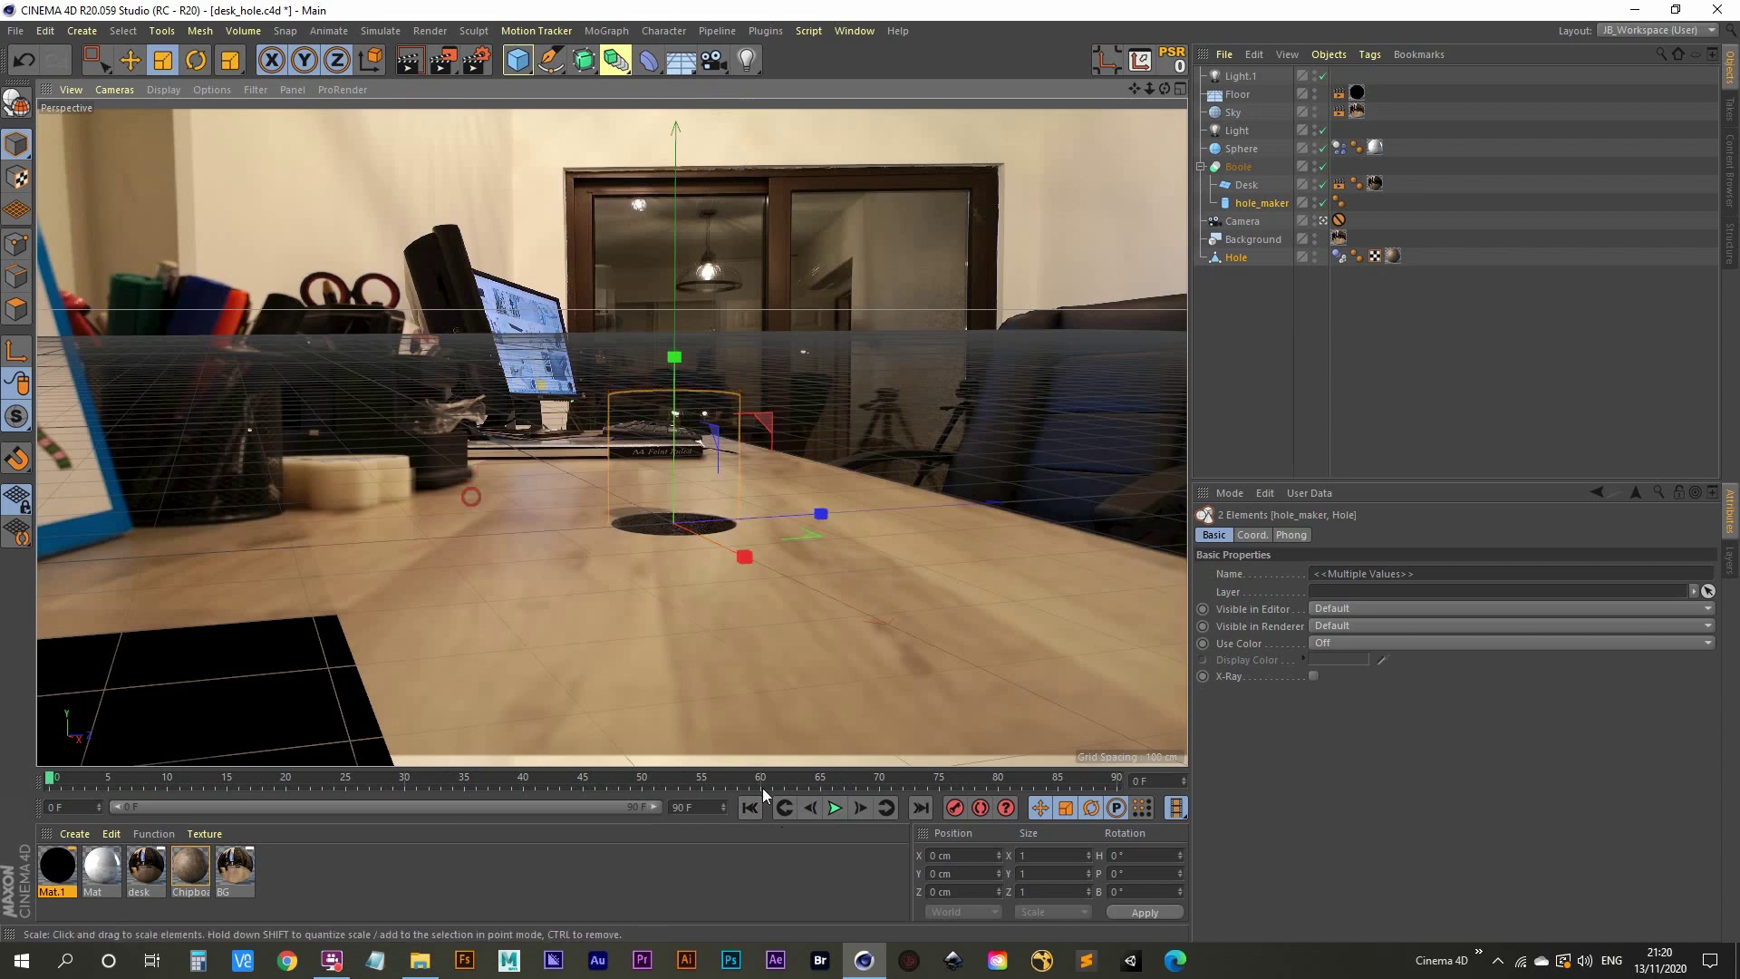
click(835, 808)
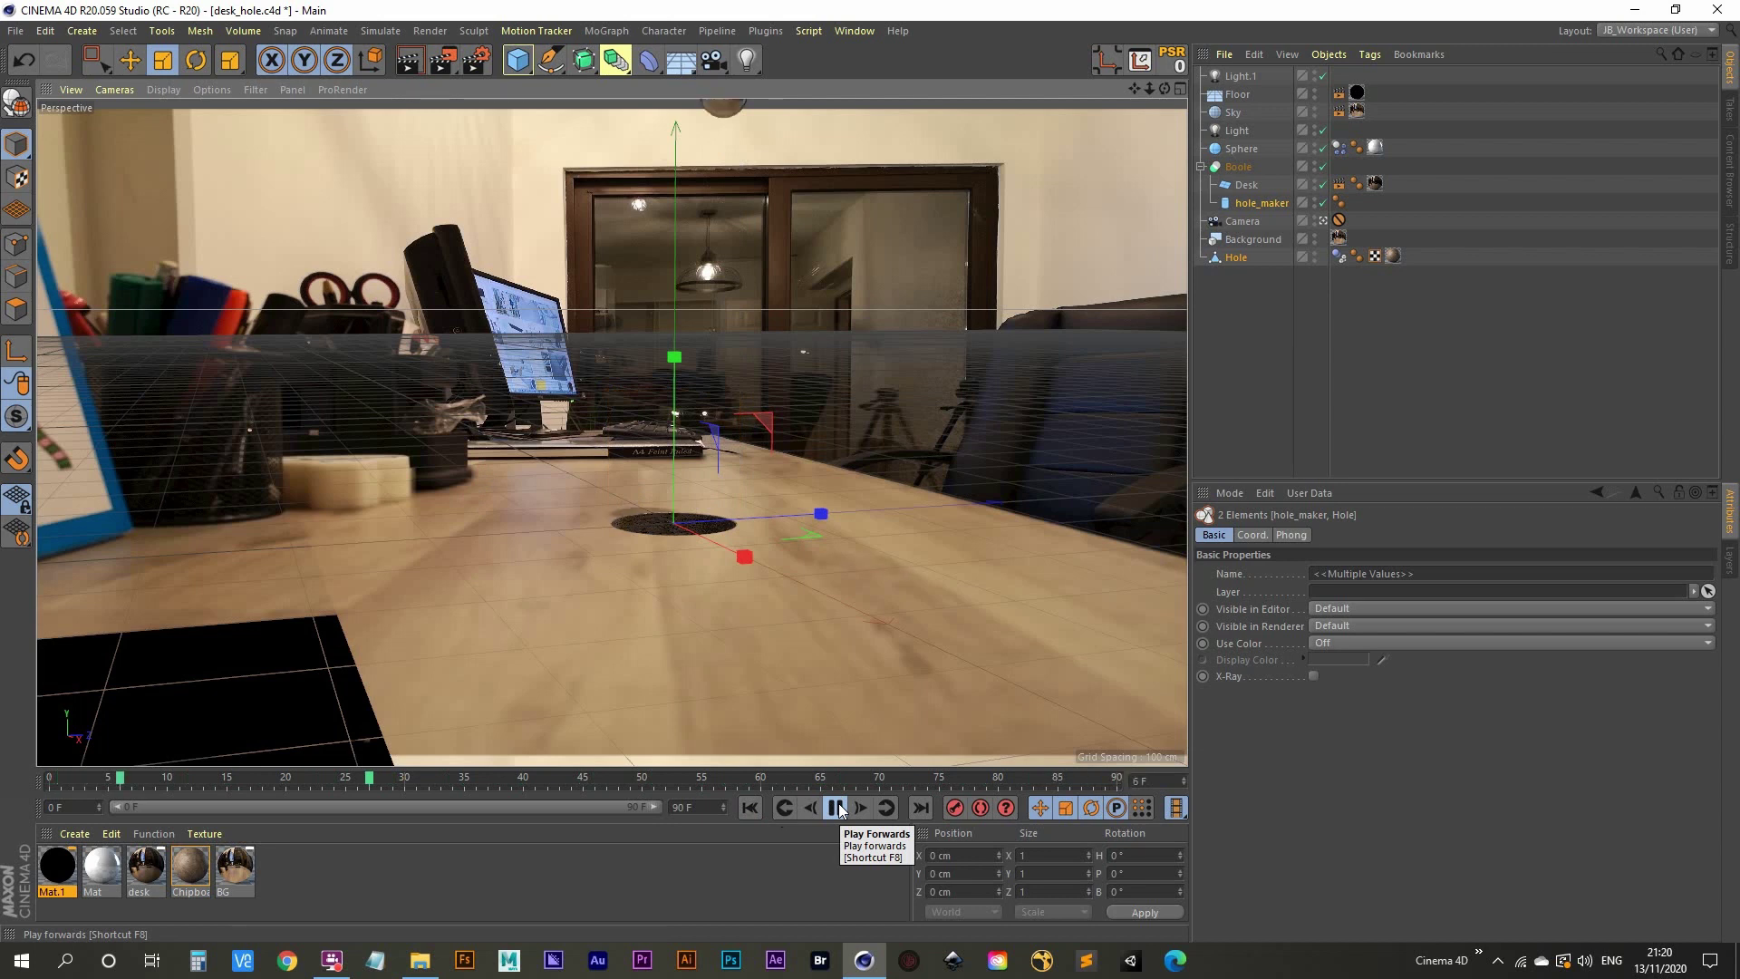
click(836, 808)
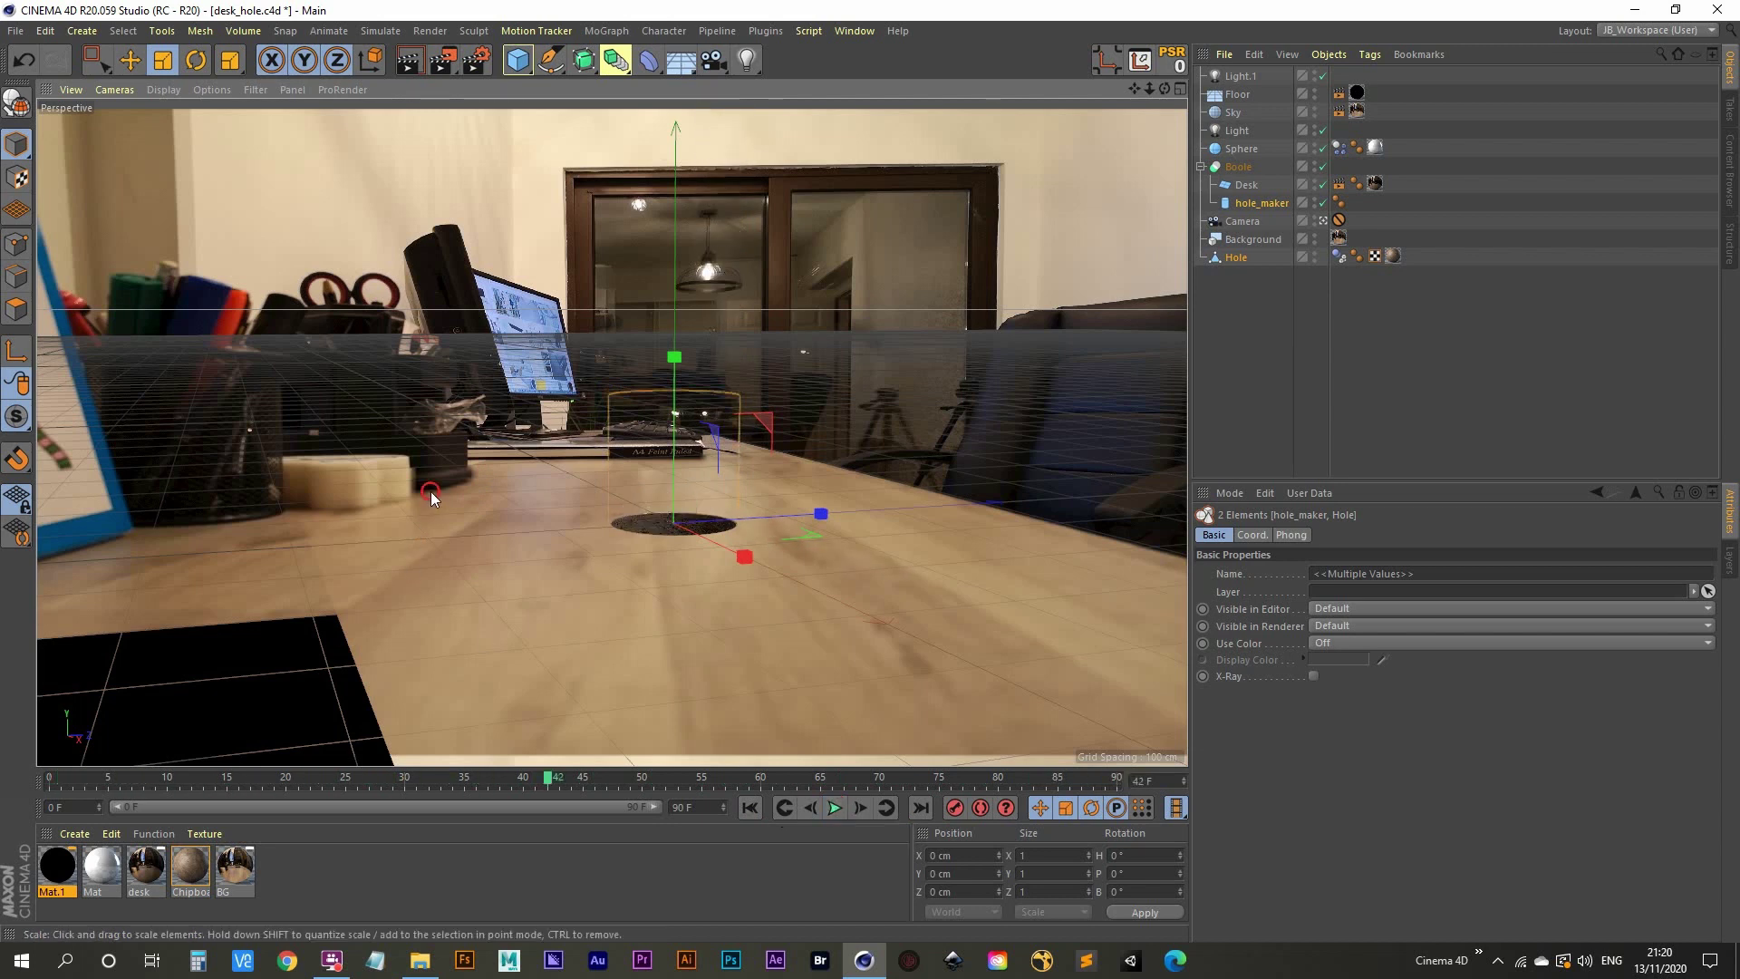
Make final size tweaks to the hole, then render the view at frame 29.
drag(431, 492, 422, 507)
click(835, 808)
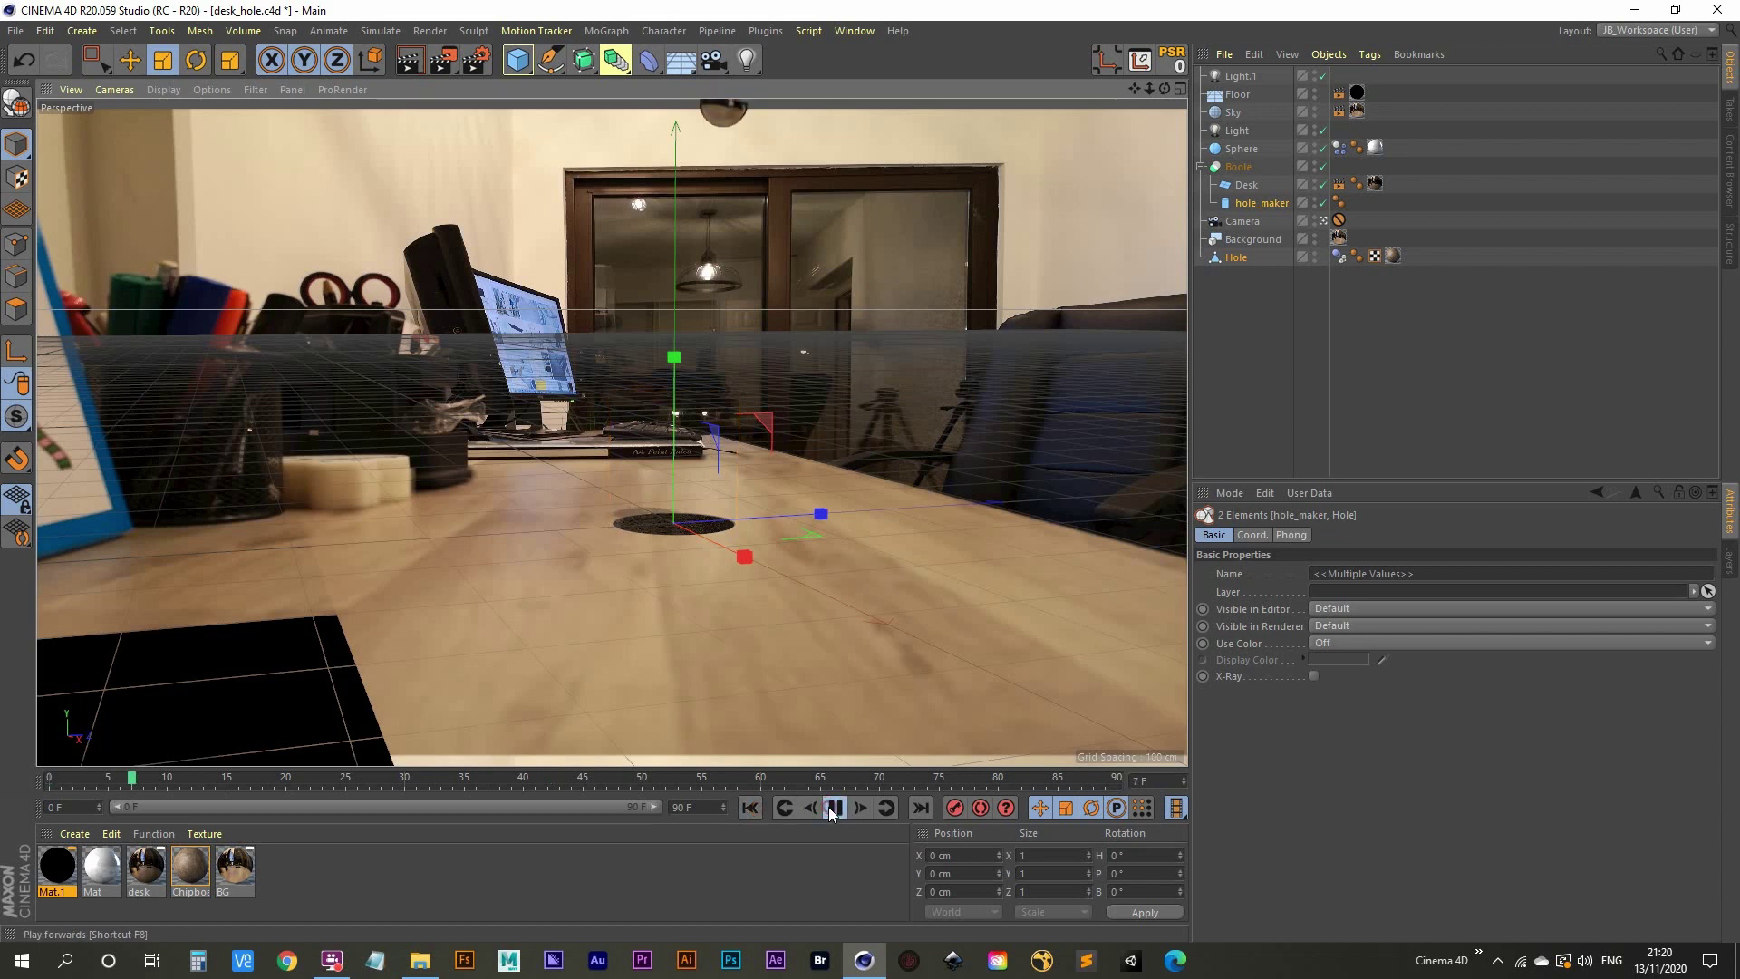
click(835, 807)
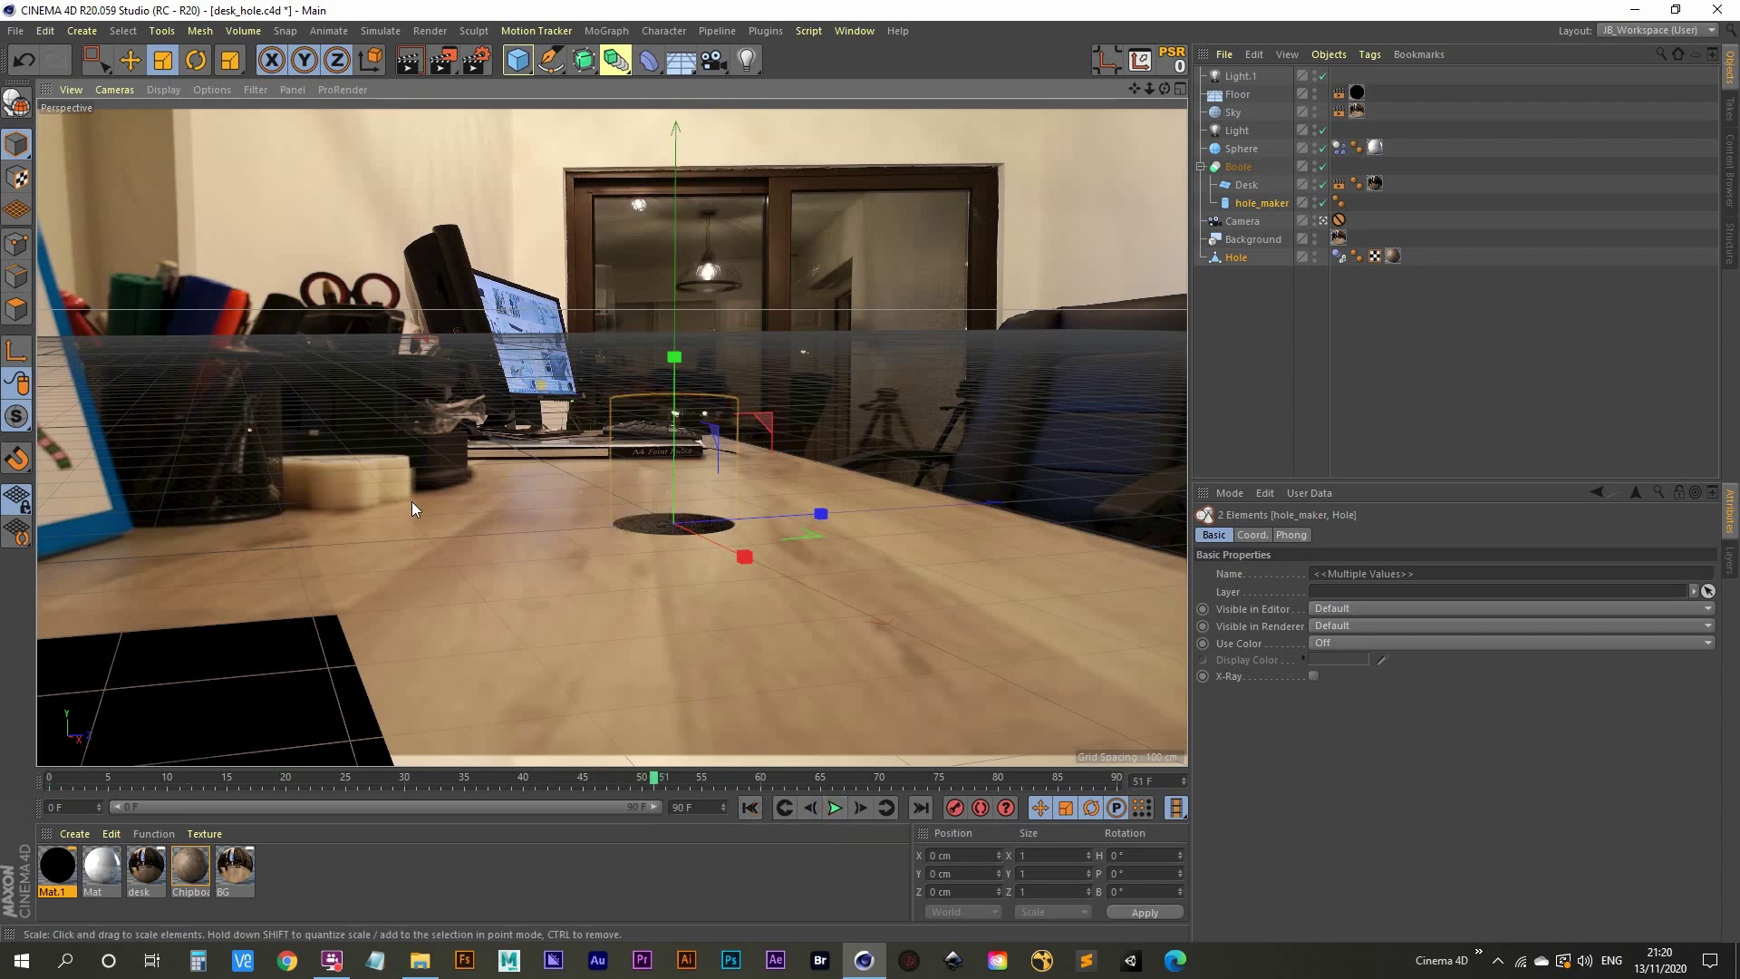
drag(413, 501, 433, 488)
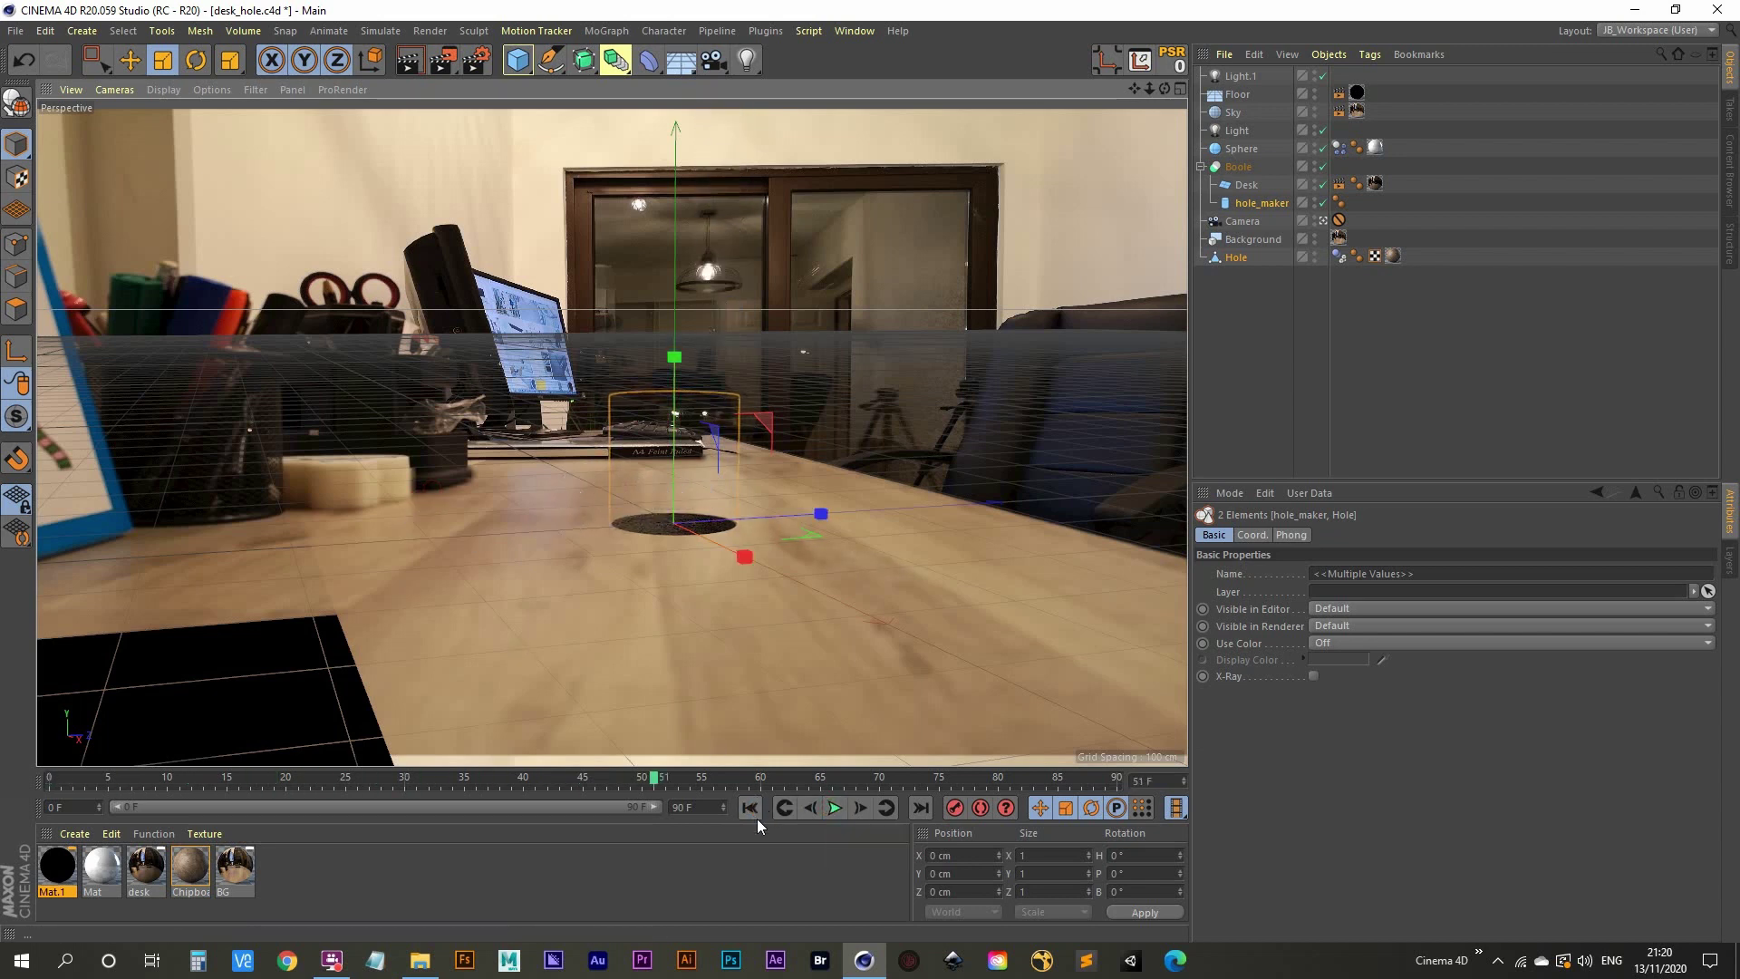
click(750, 807)
click(834, 809)
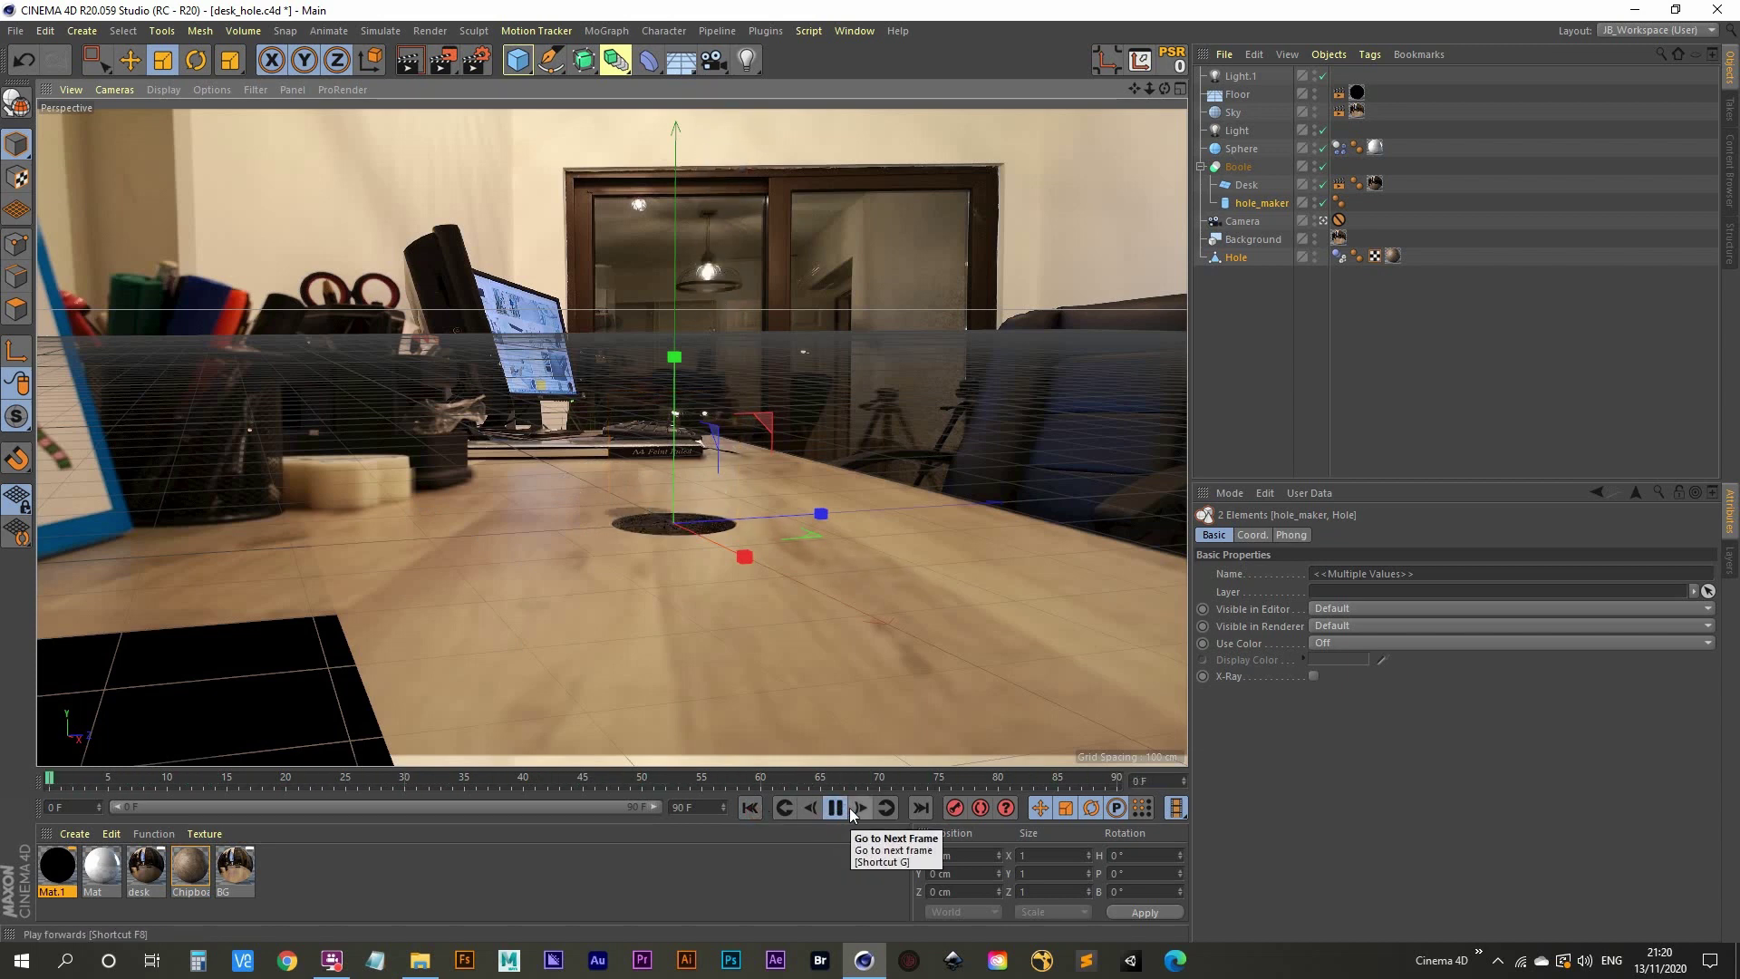
click(835, 808)
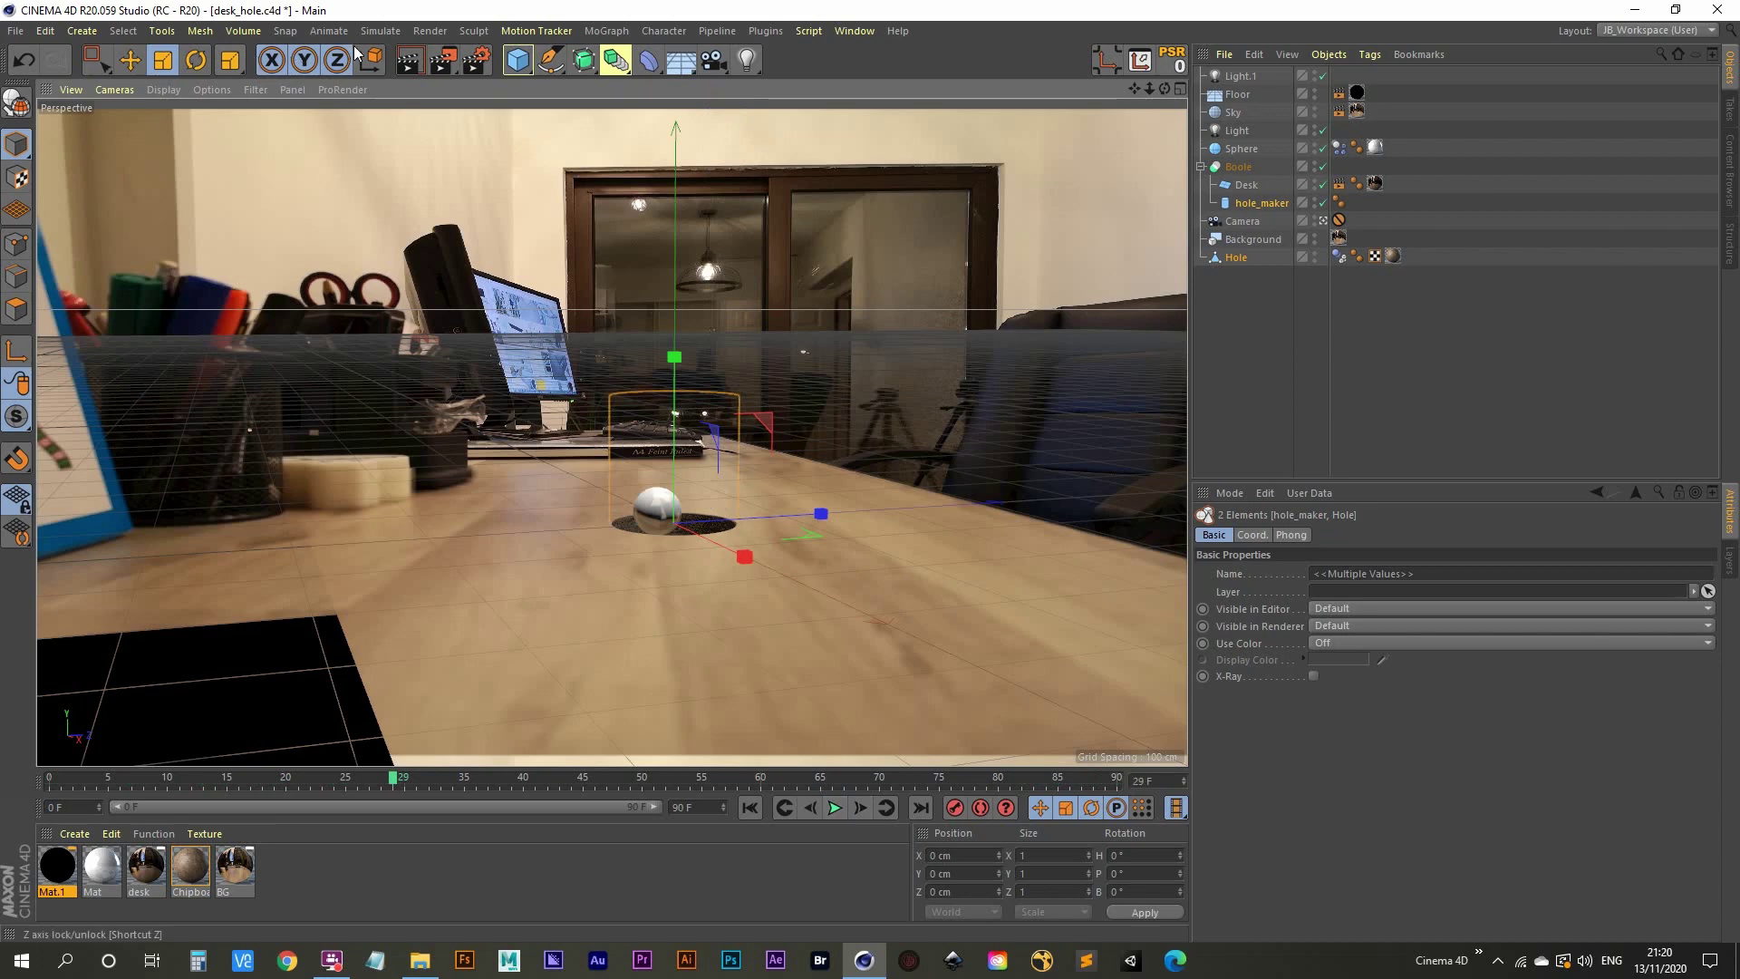
click(407, 69)
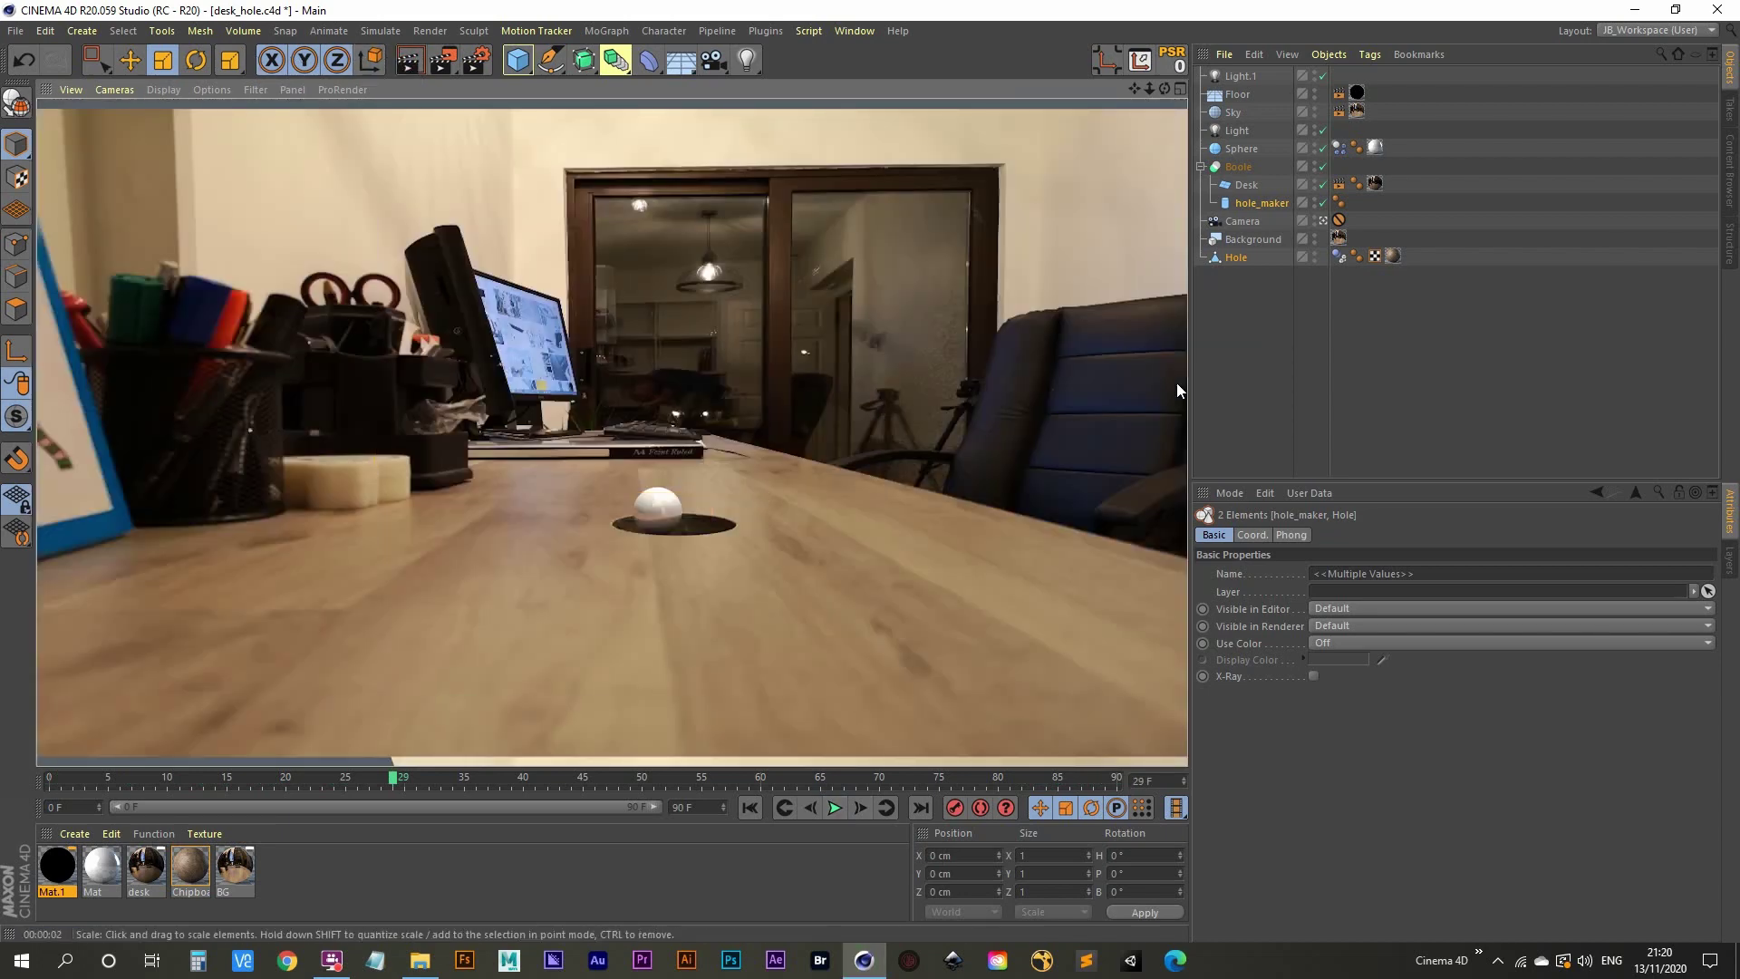
In the Render Settings Output page, set the width to 1920 pixels.
click(1231, 366)
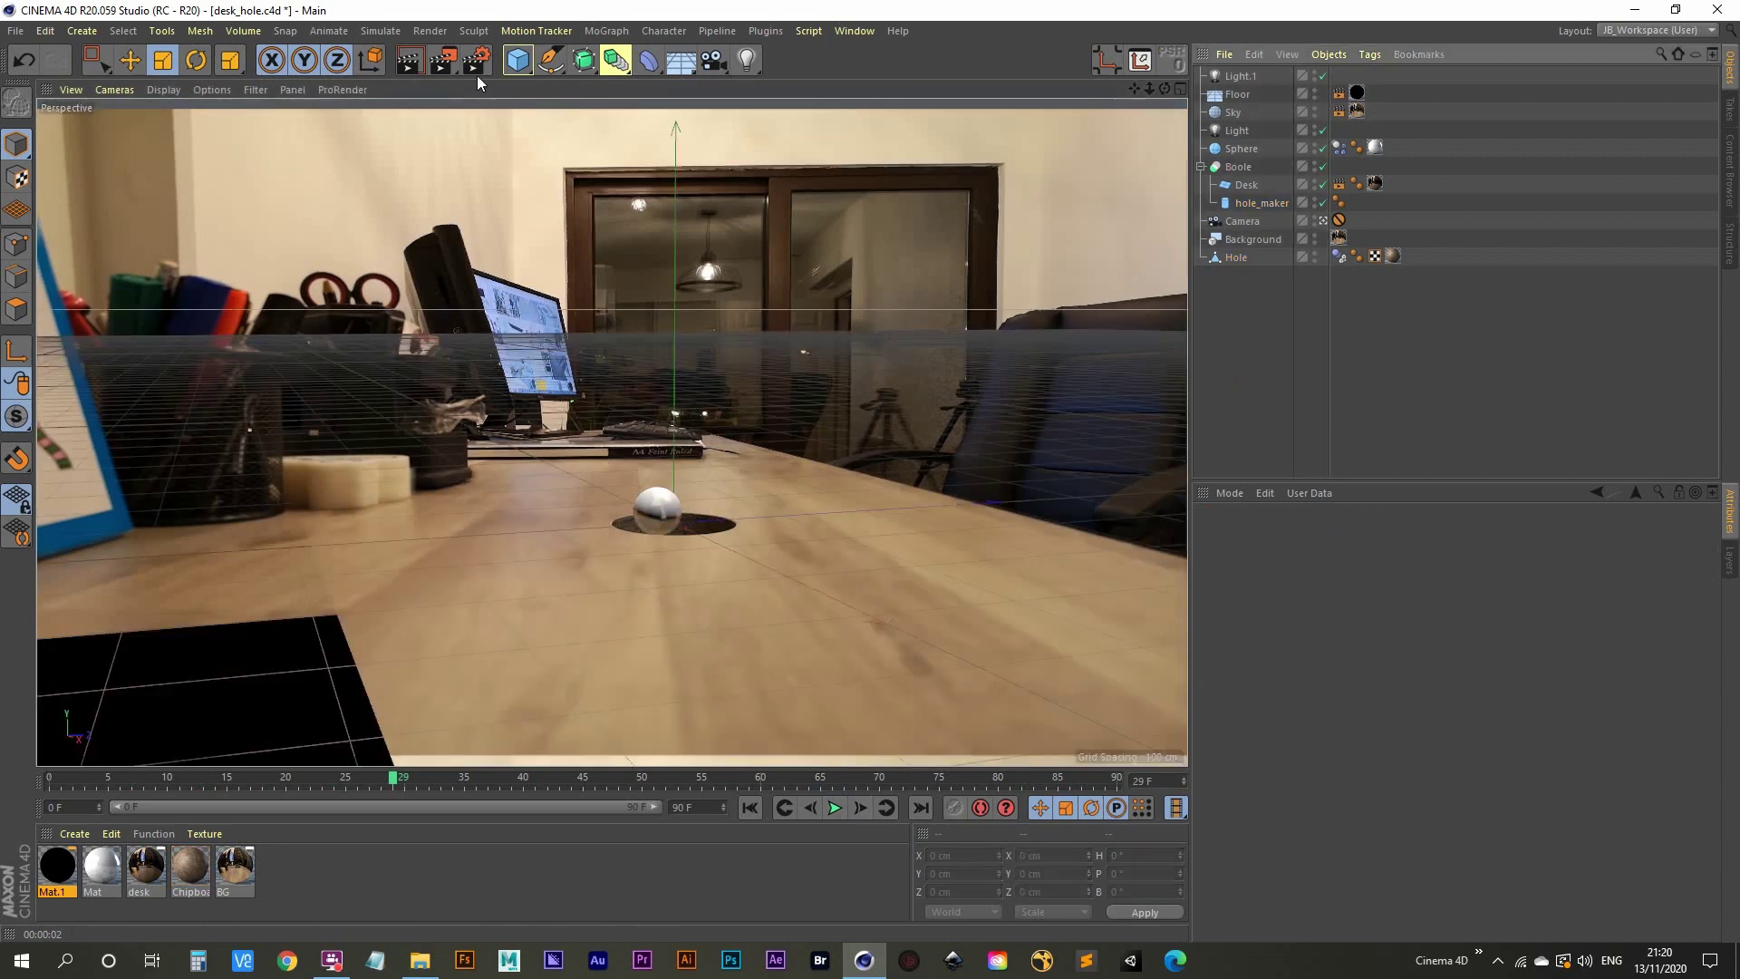
click(475, 62)
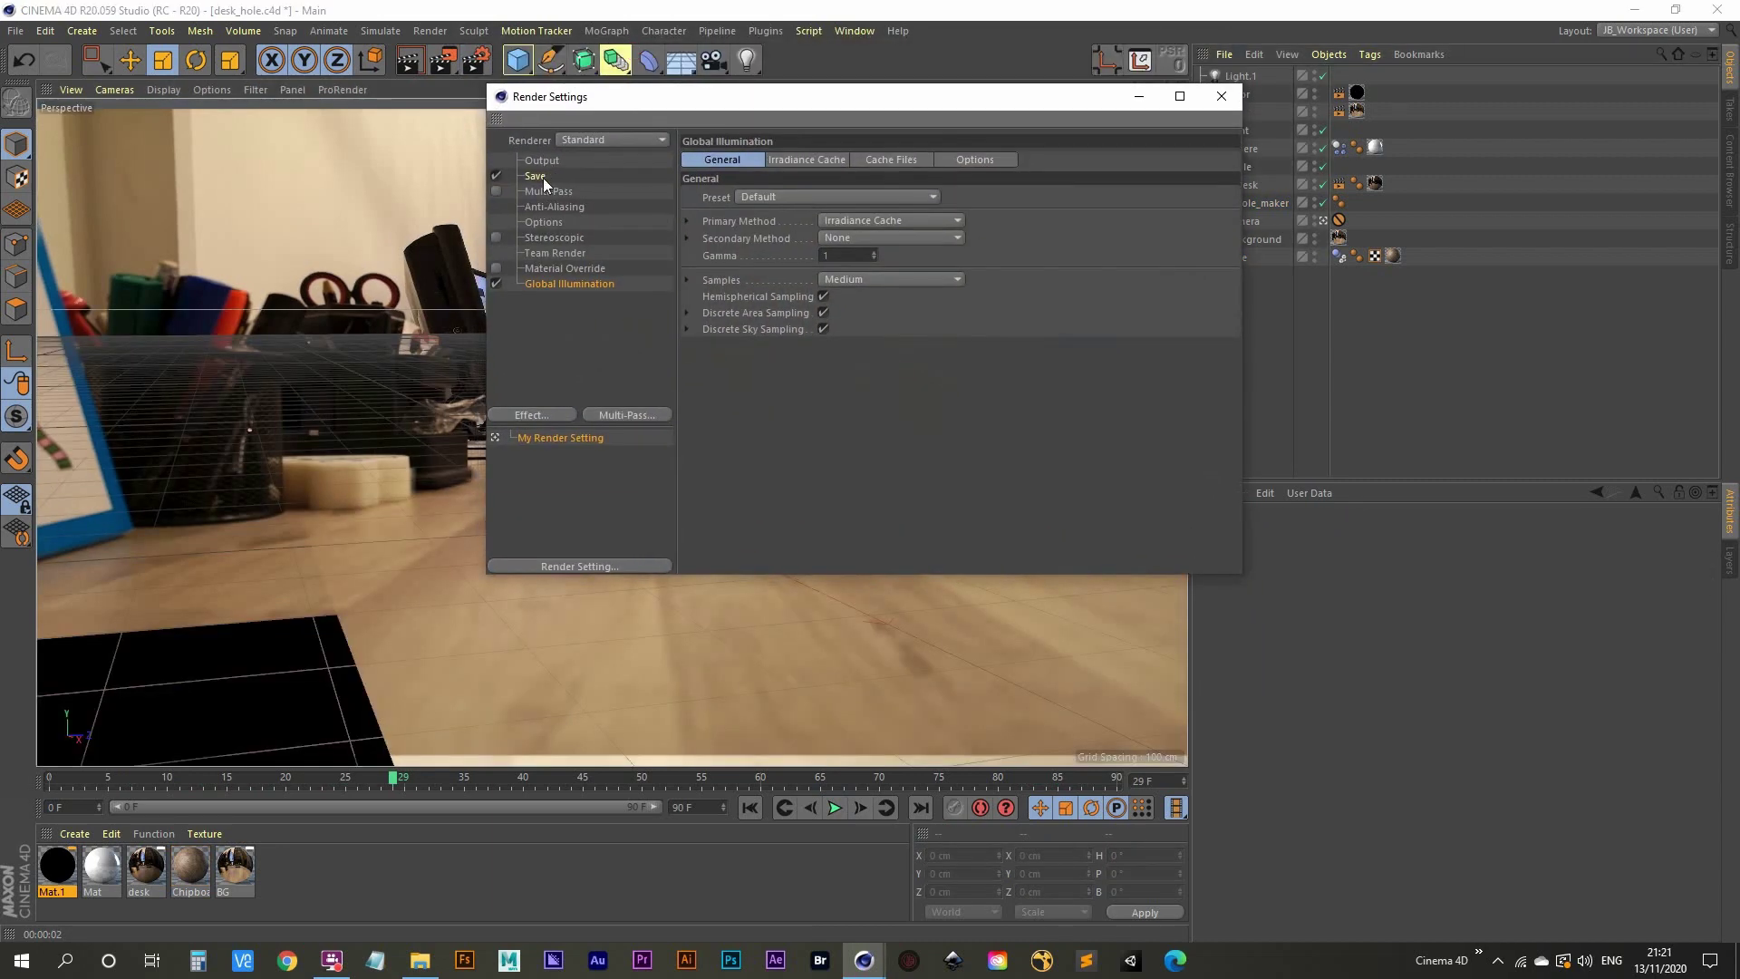
click(544, 161)
click(822, 175)
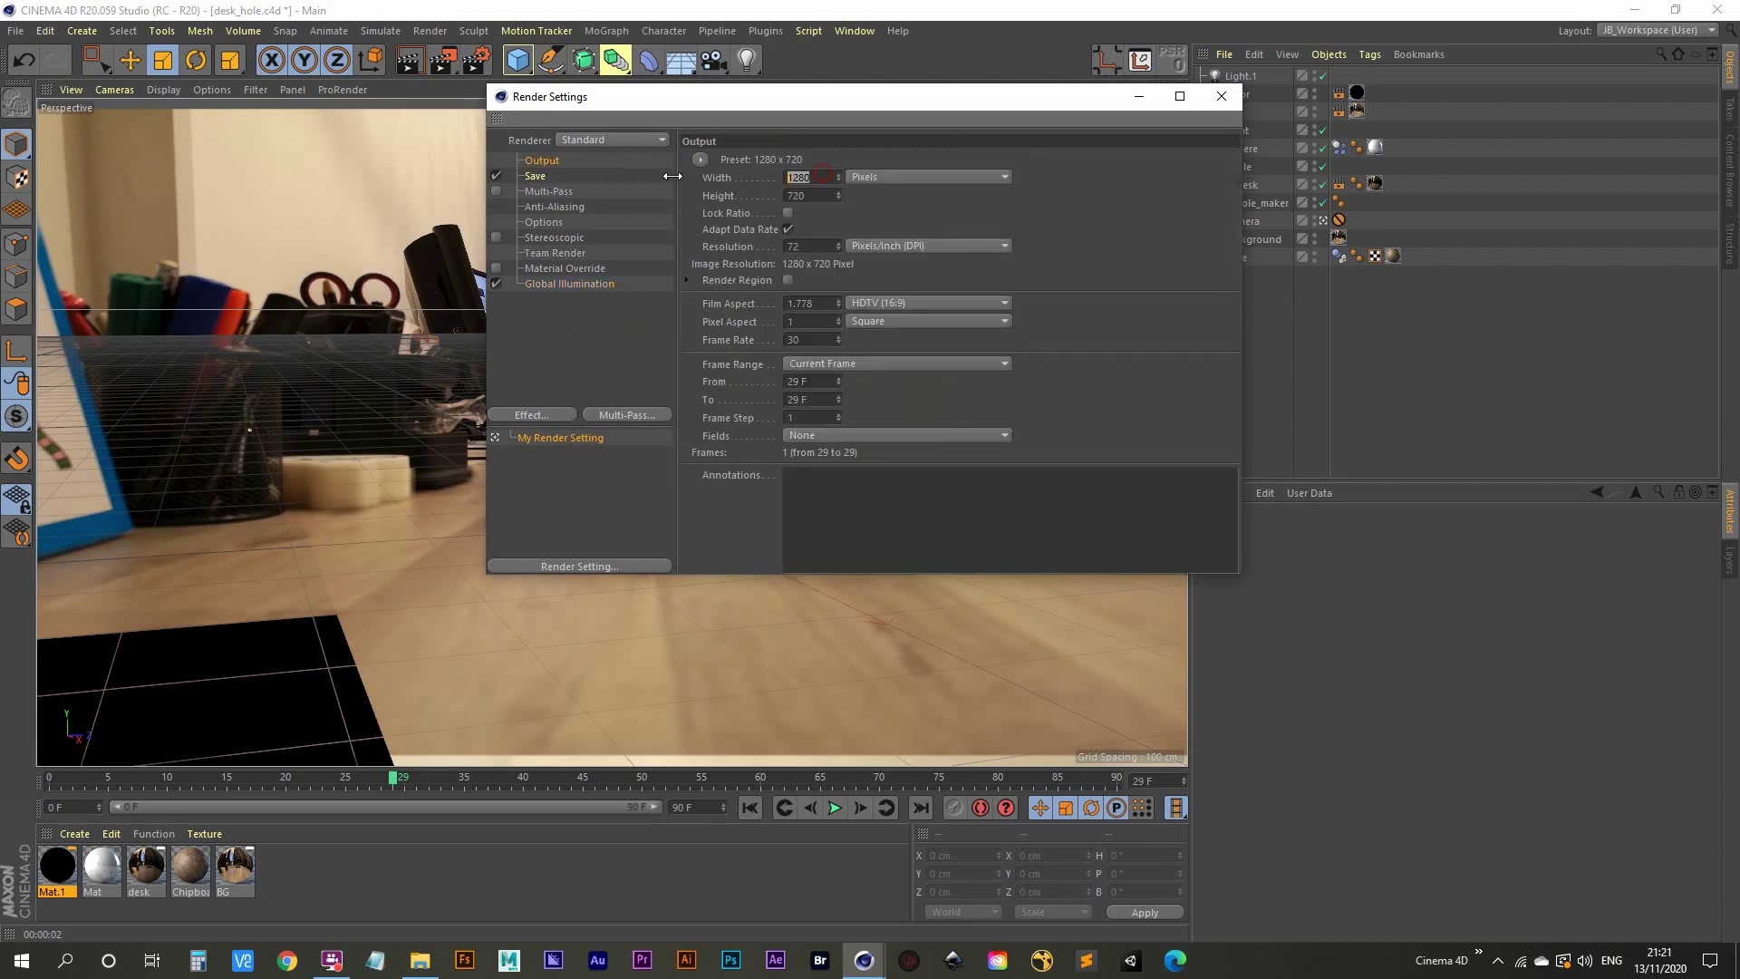
text(19)
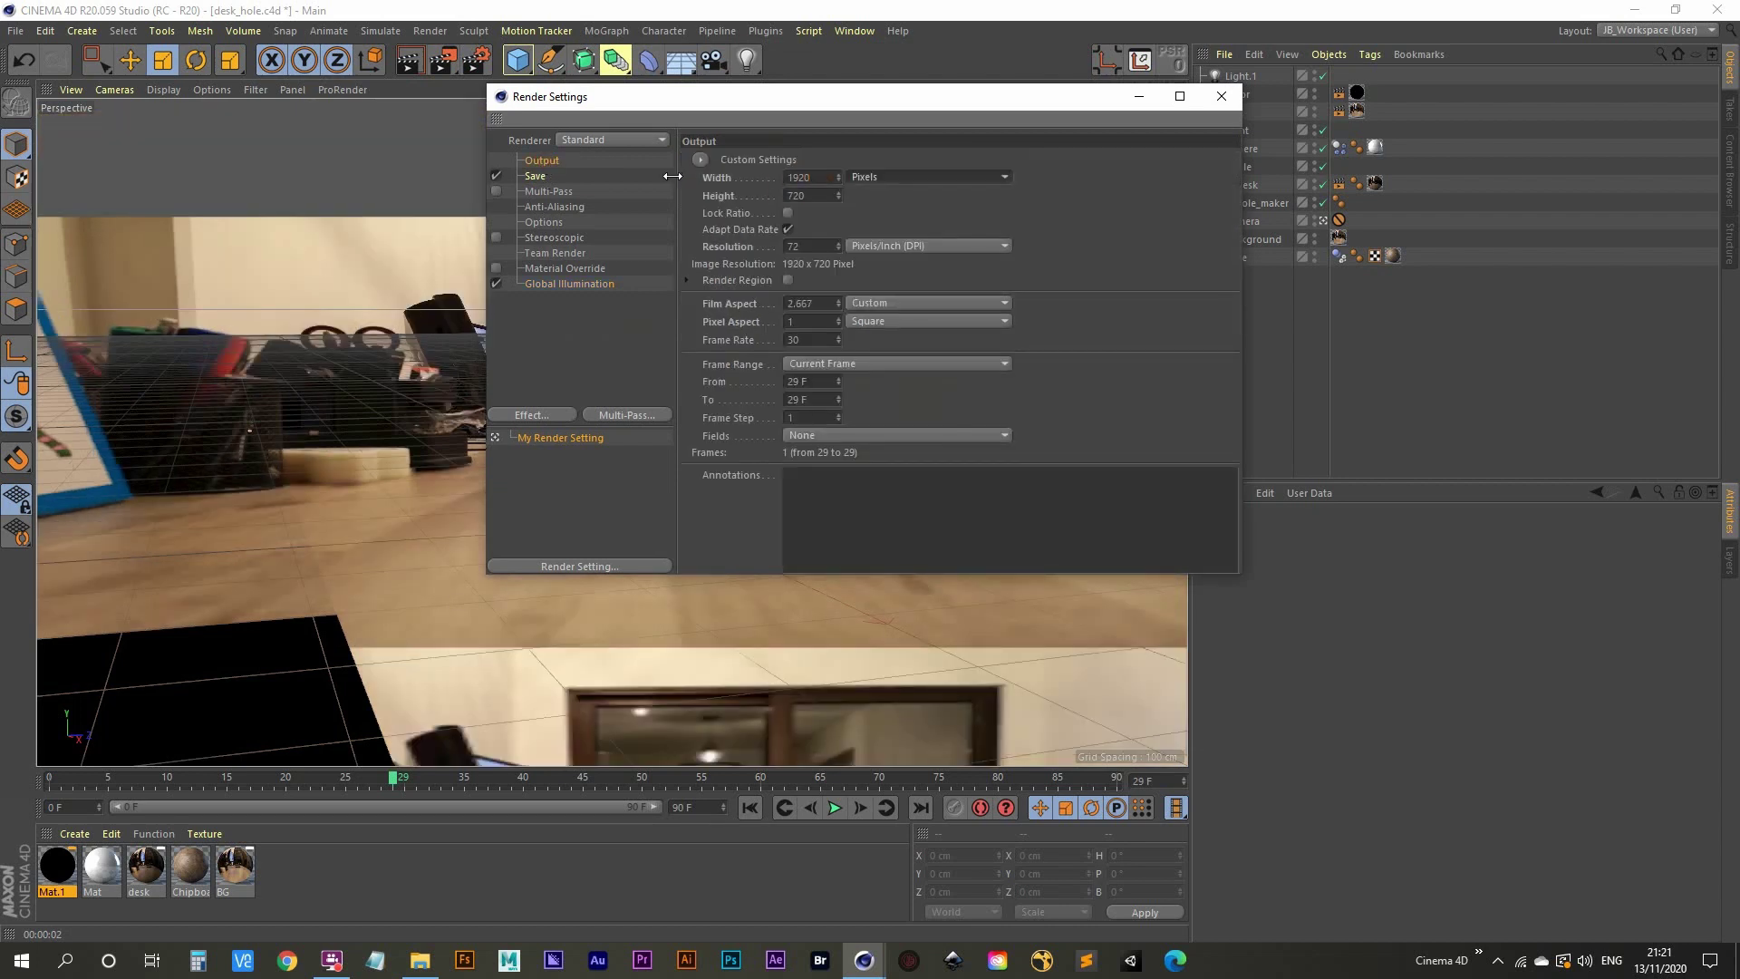
key(Tab)
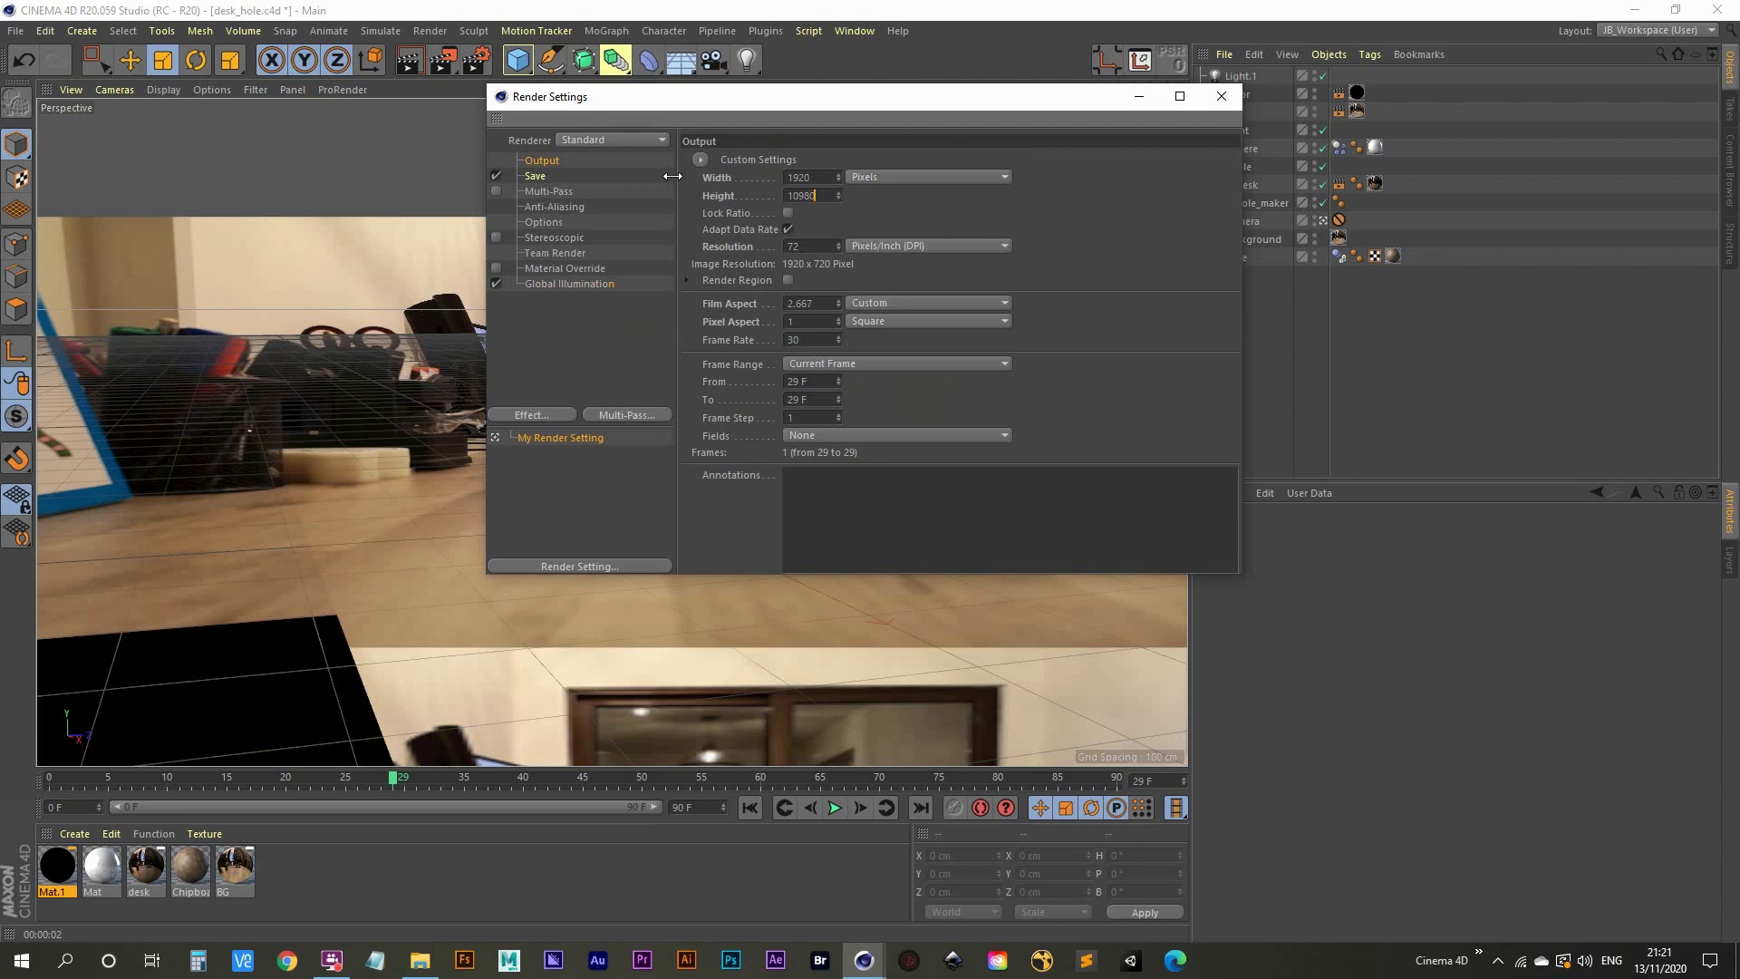
Correct the height to 1080 and set Frame Range to All Frames (0–90).
text(10980)
key(BackSpace)
key(Return)
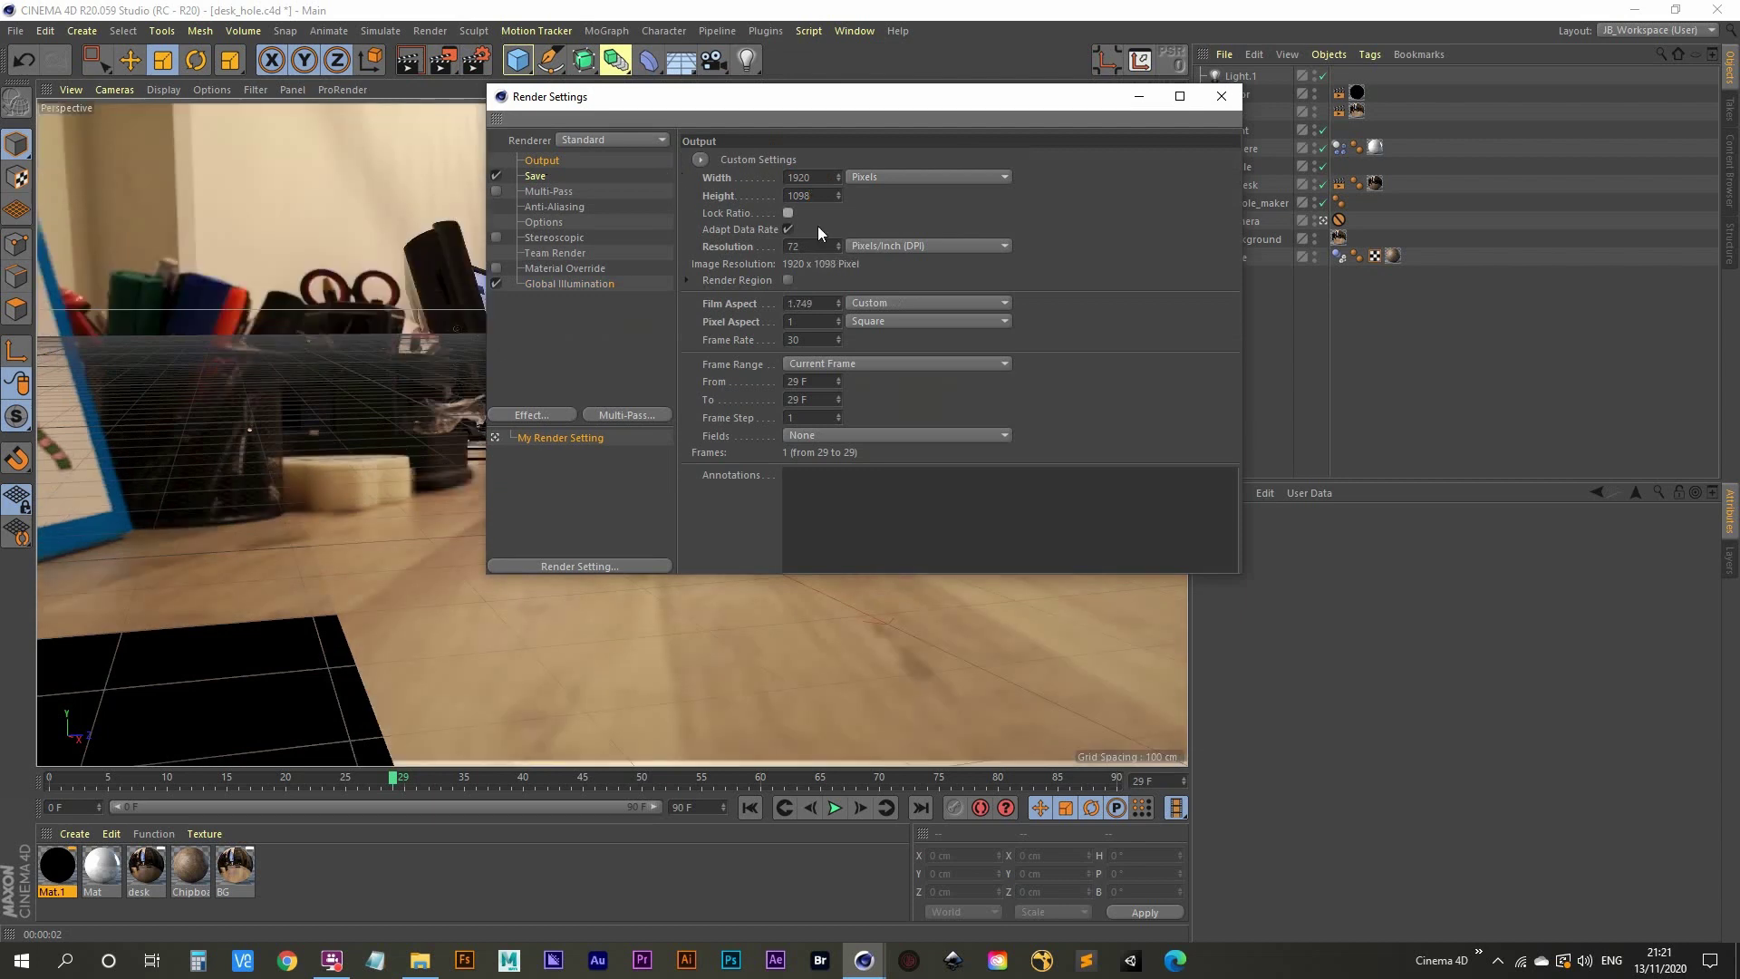
double_click(816, 192)
text(1080)
key(Return)
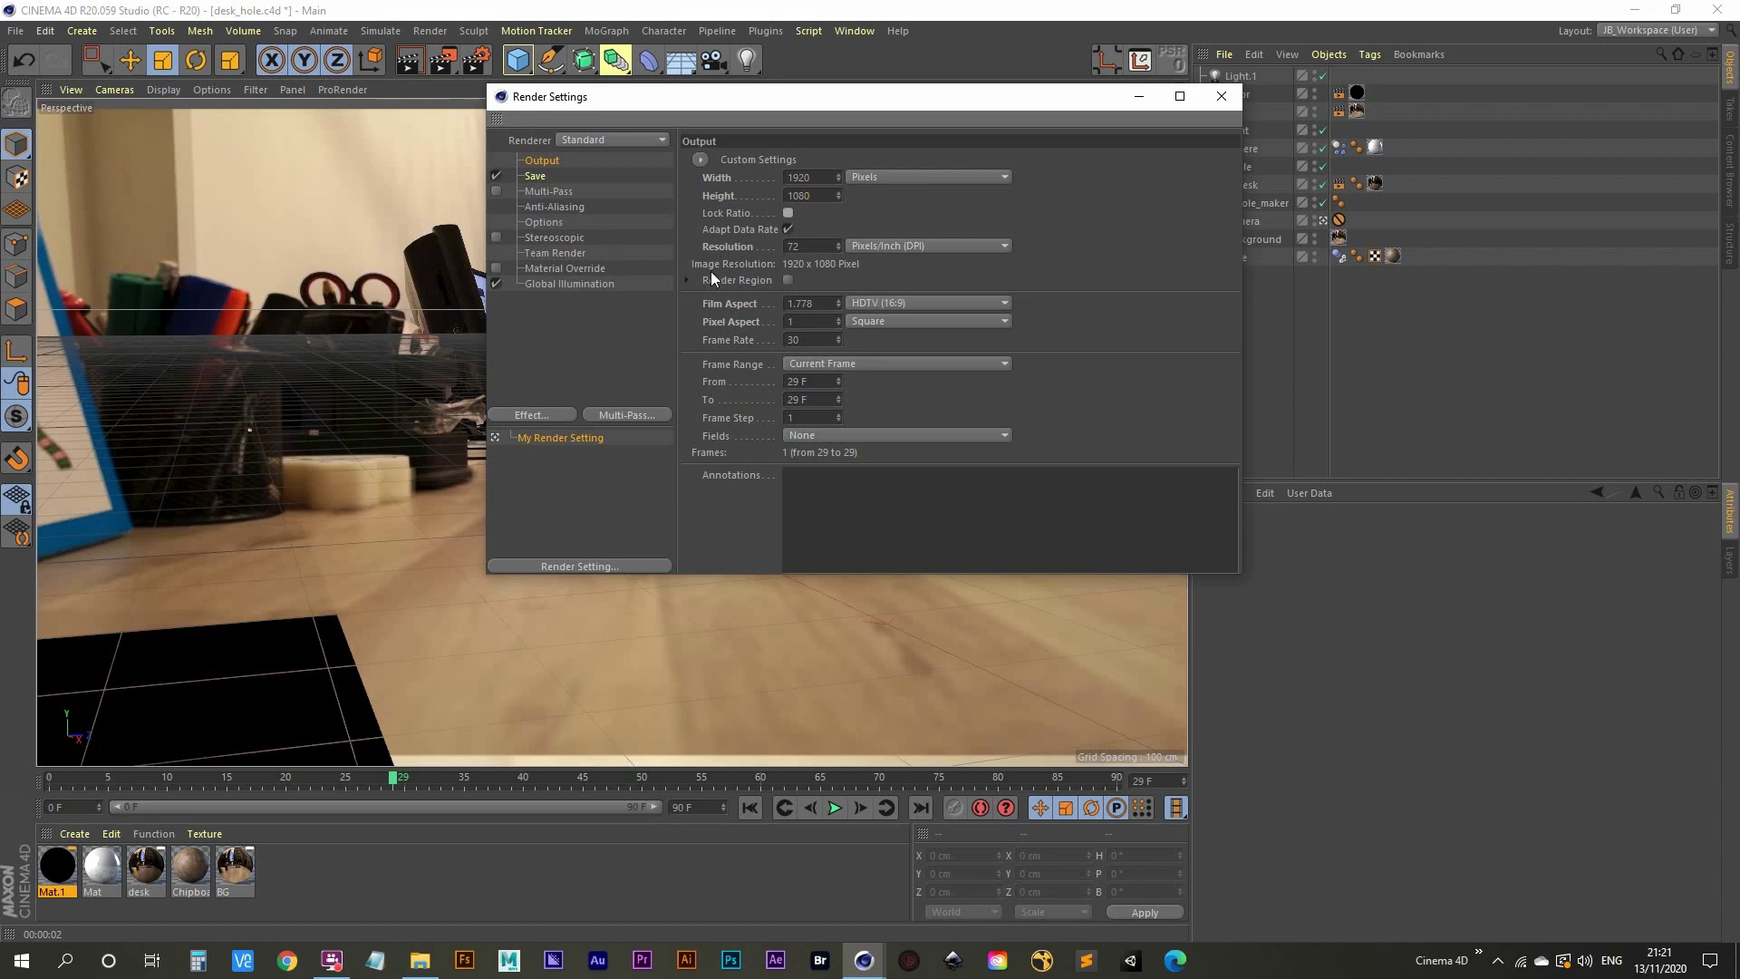
click(855, 366)
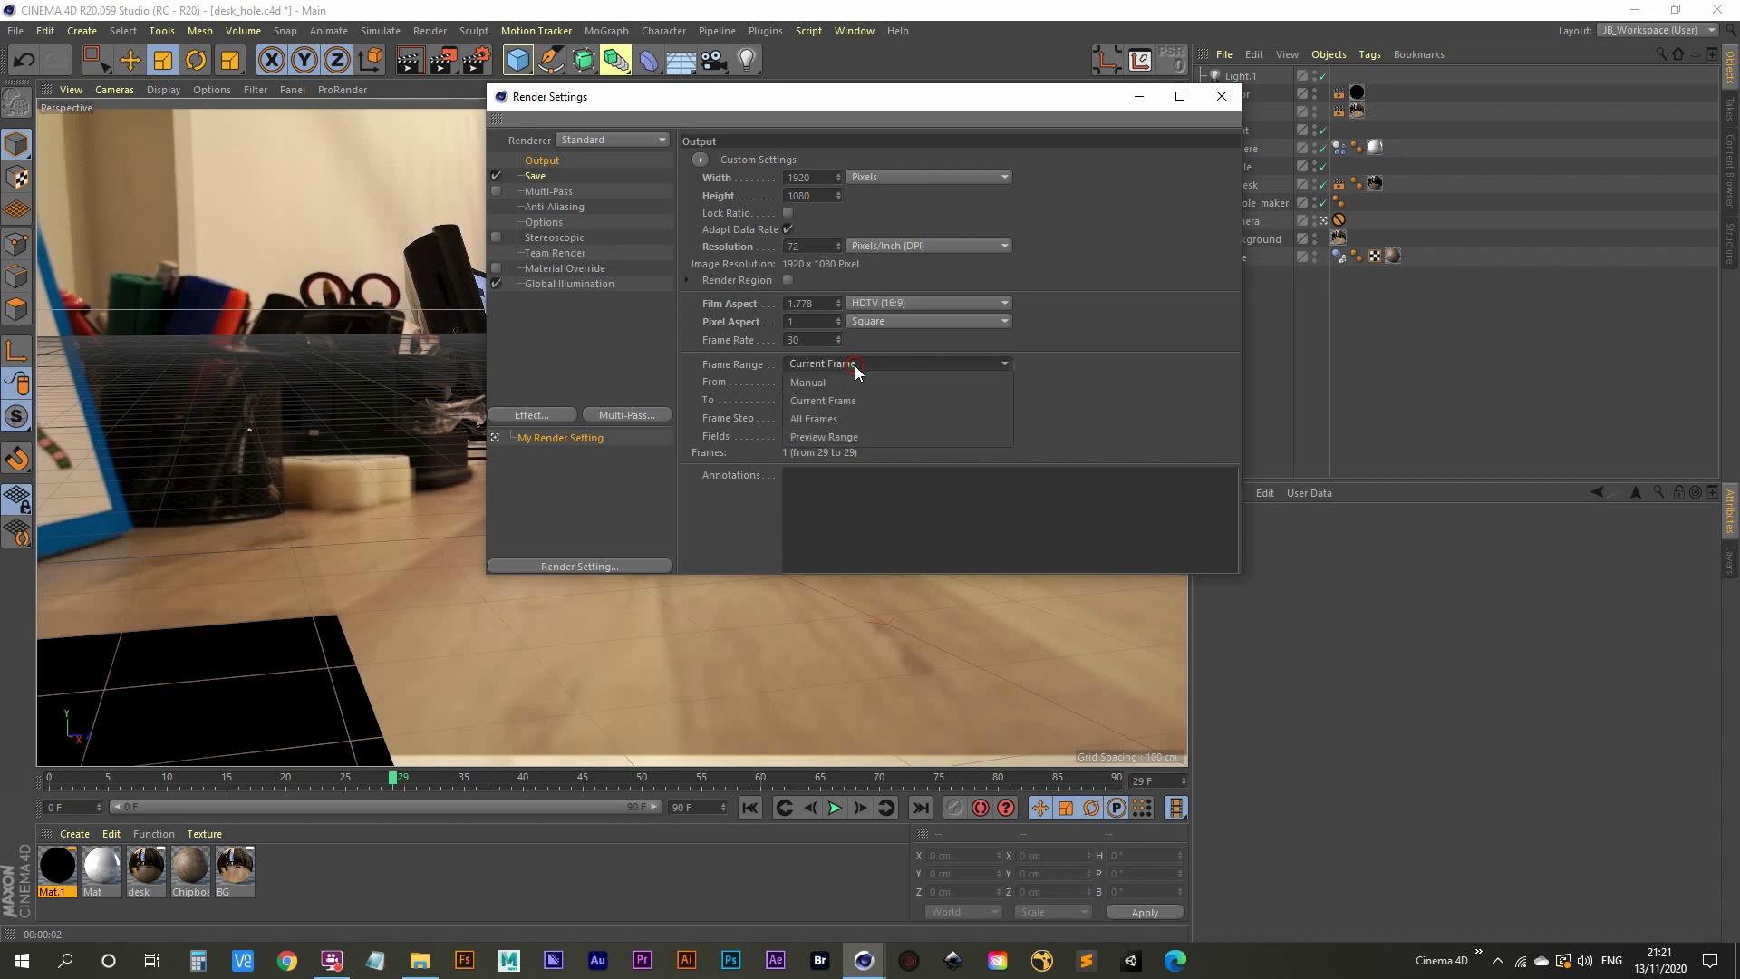
click(860, 420)
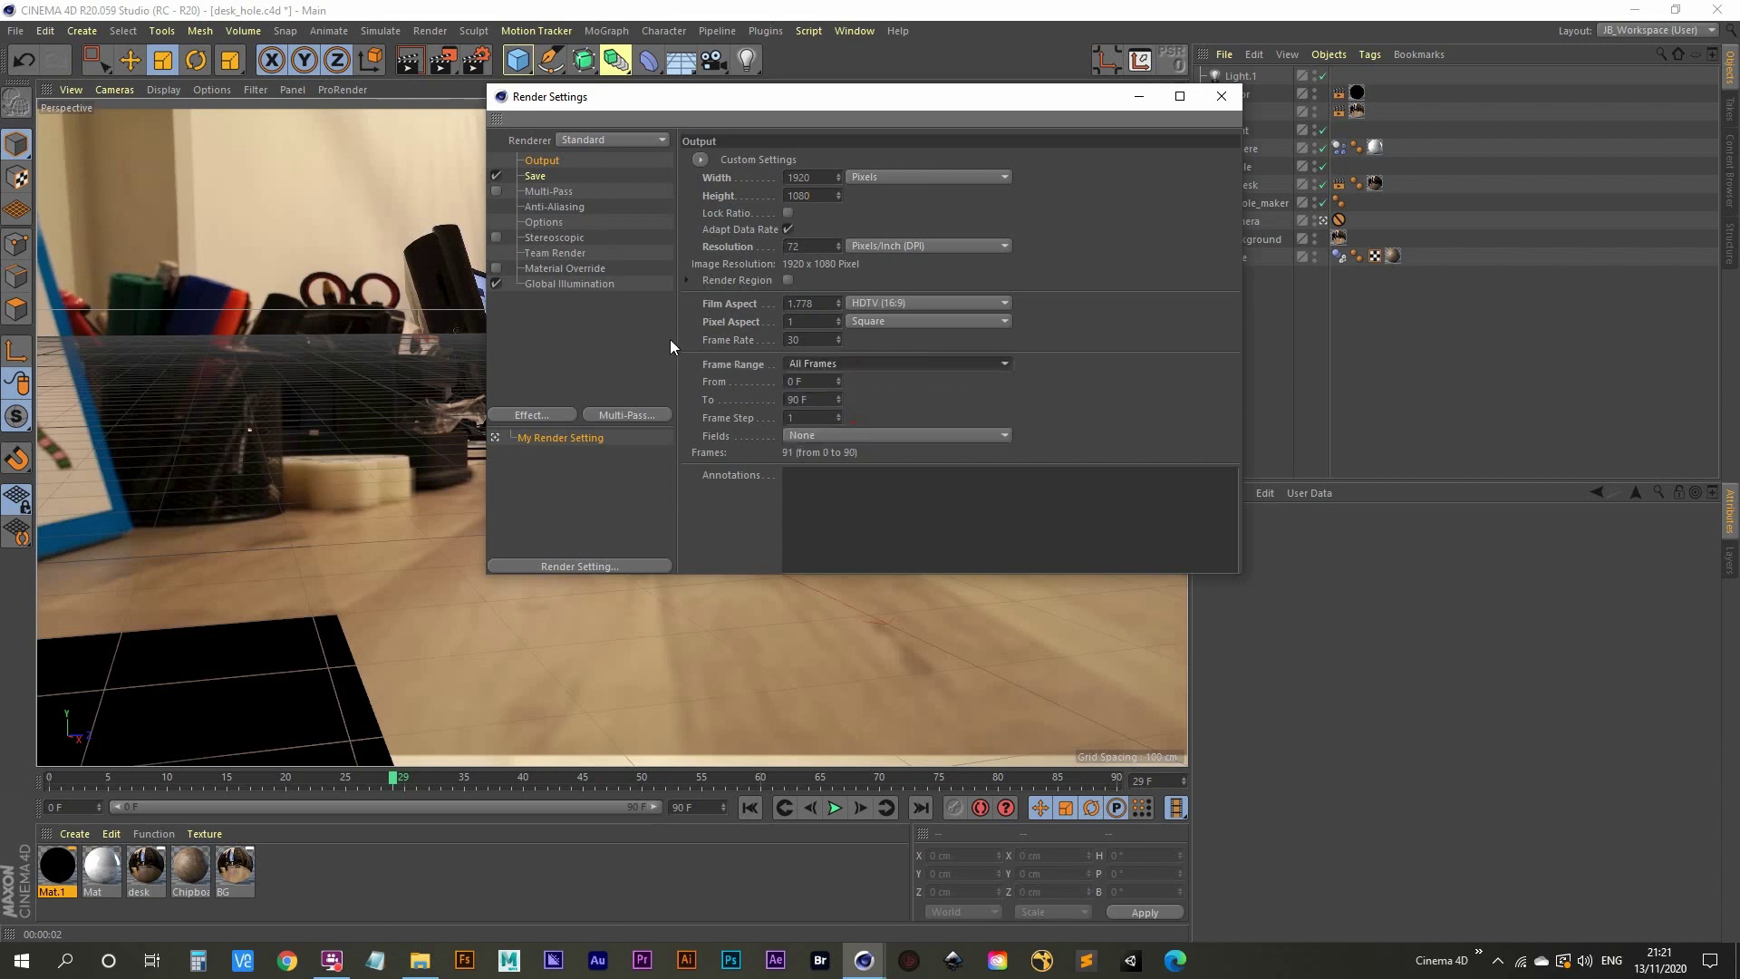
Set the render save format to PNG.
click(542, 178)
click(1107, 212)
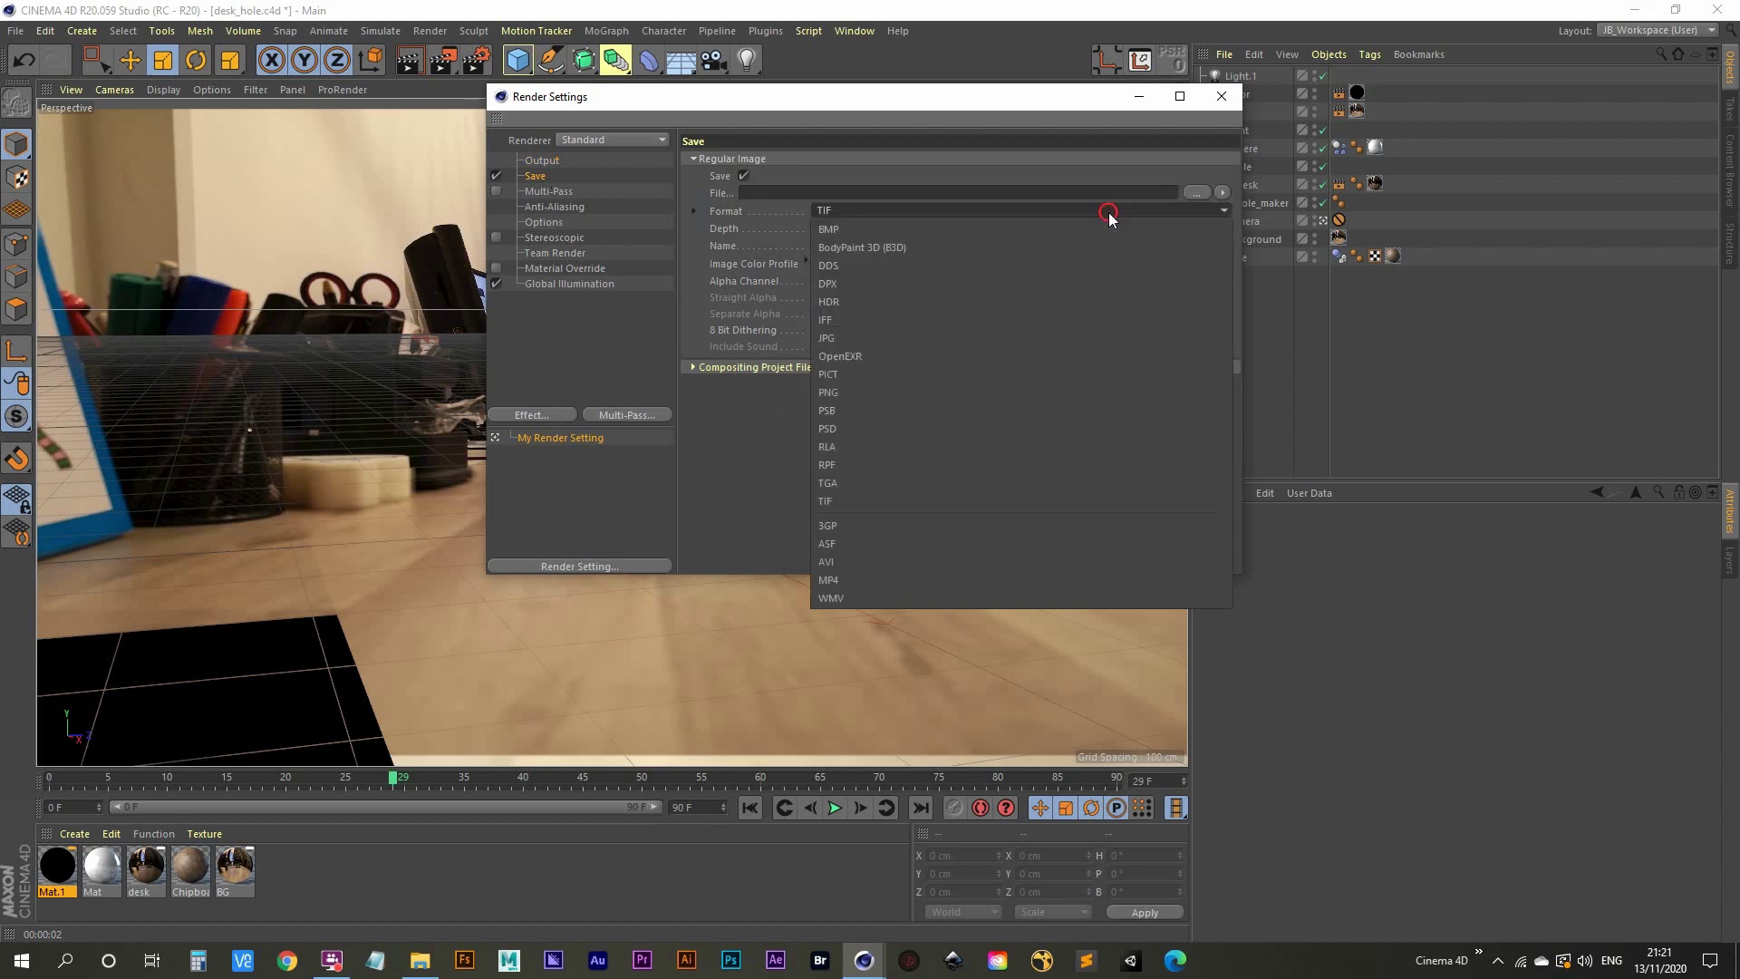
click(847, 397)
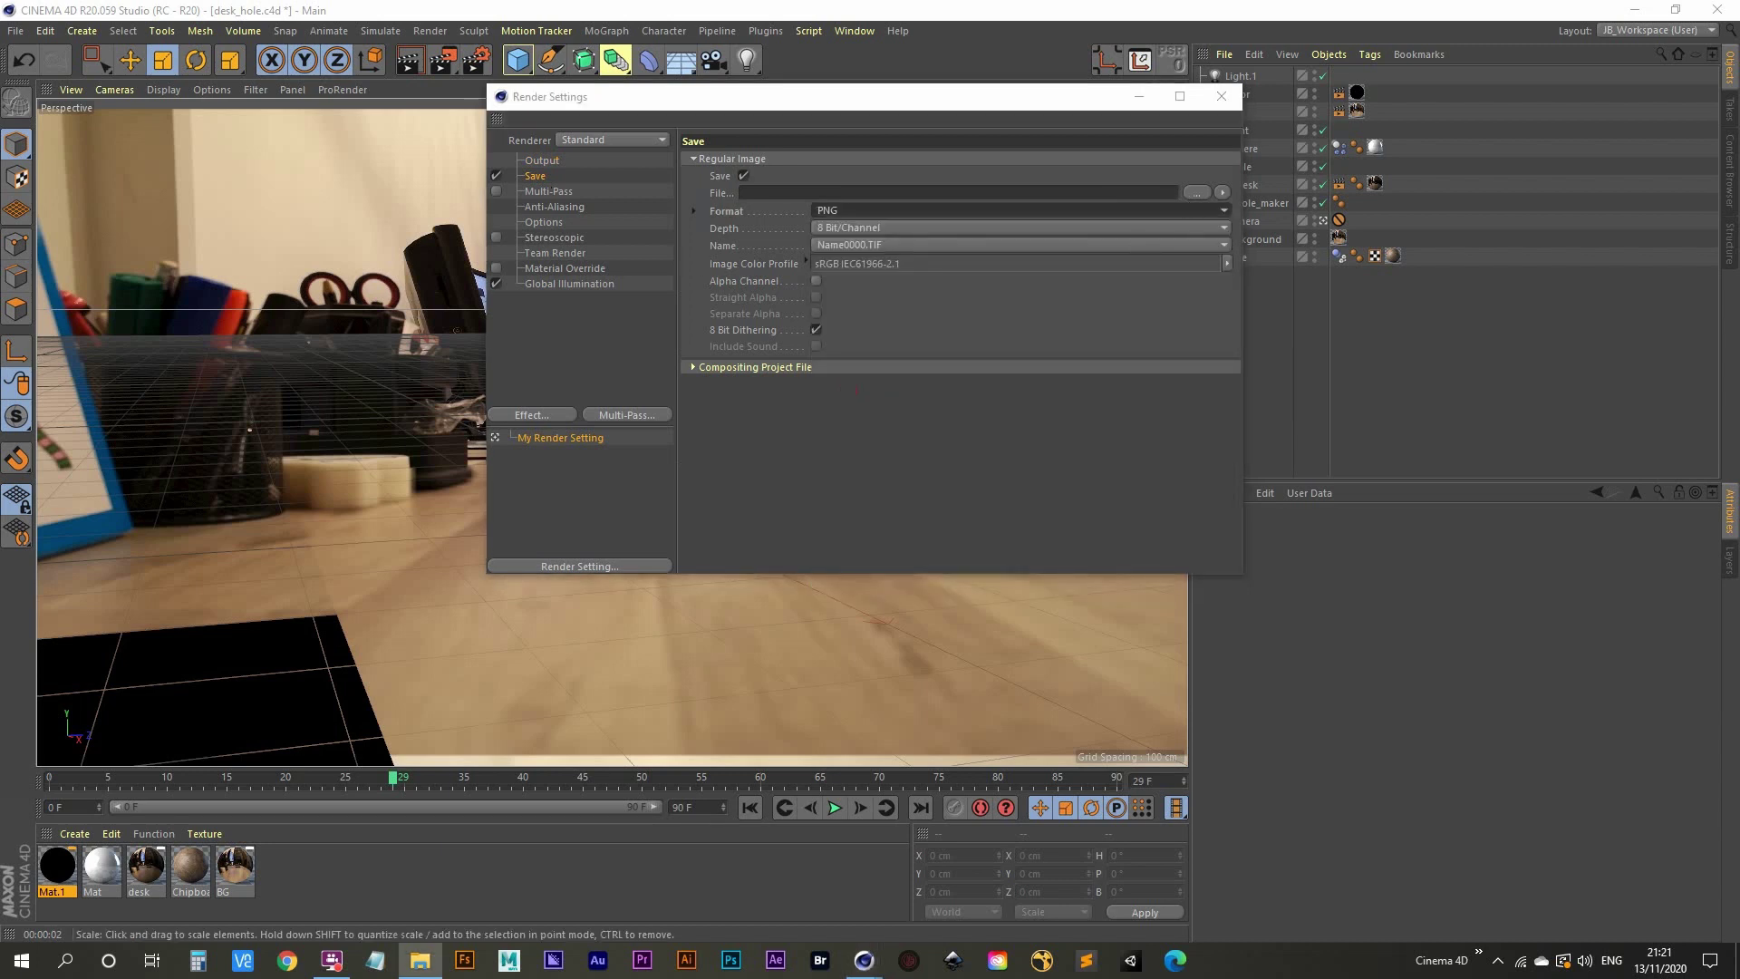
Set the output path to a new seq folder inside the 13-Desk_Hole project folder.
click(1196, 193)
click(934, 157)
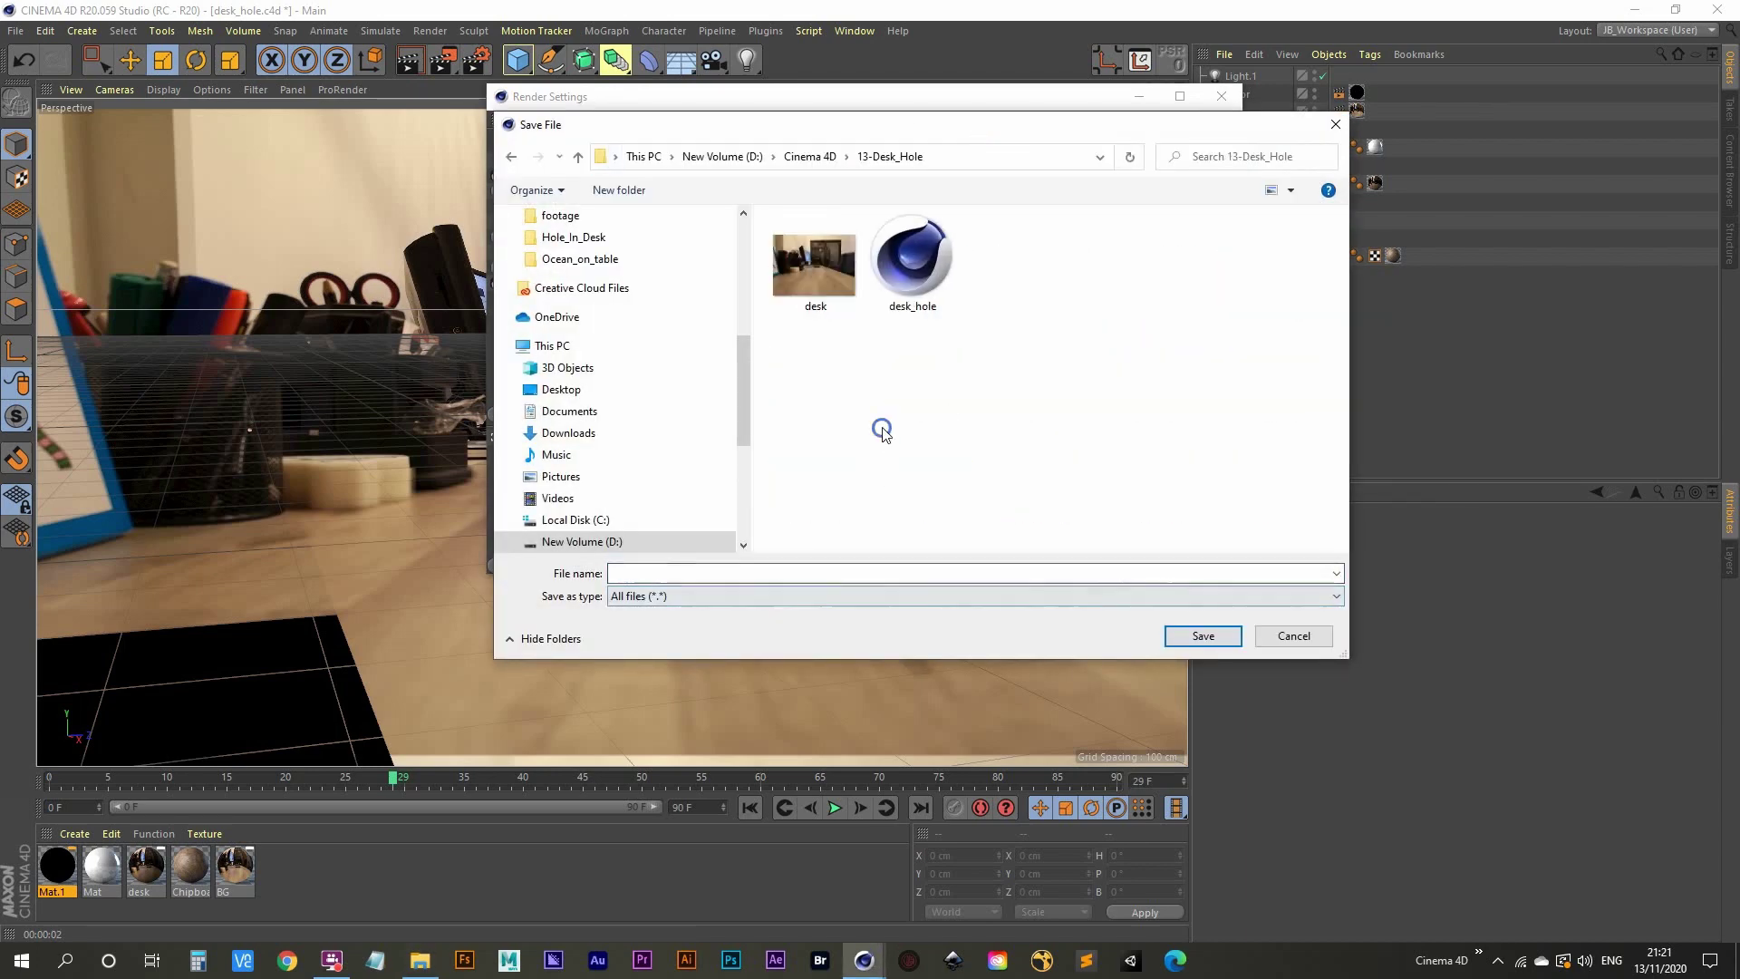
right_click(883, 432)
mouse_move(982, 649)
click(1137, 645)
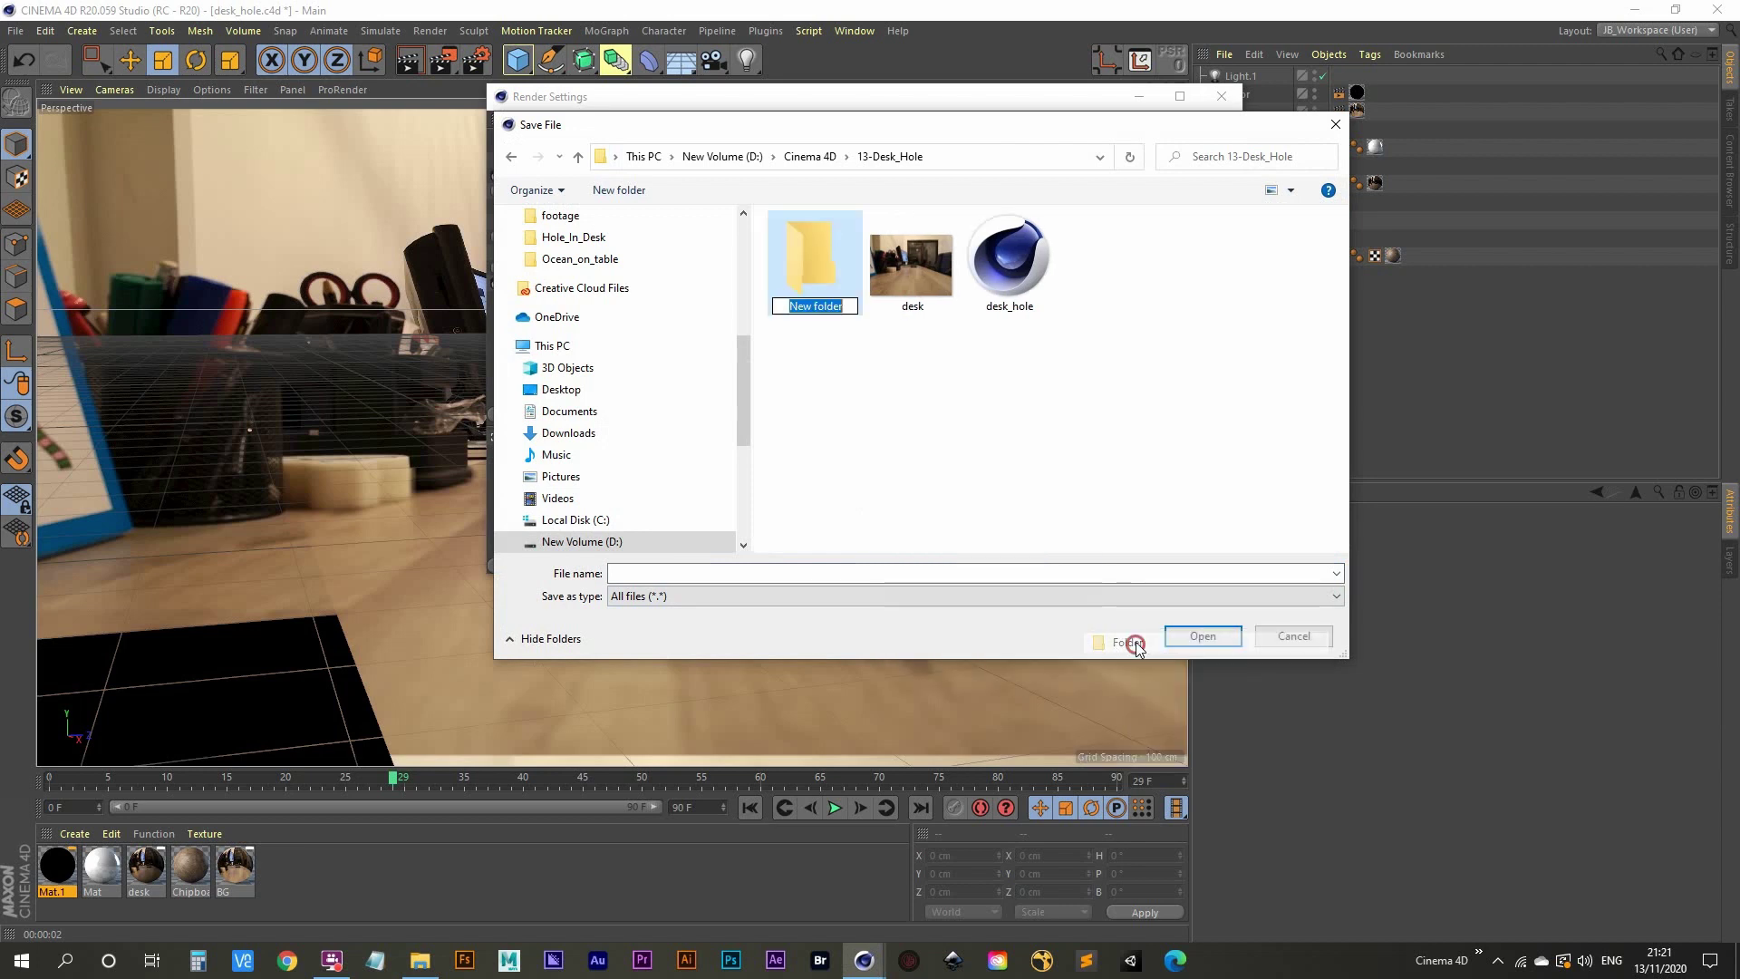
text(seq)
key(Return)
key(Return)
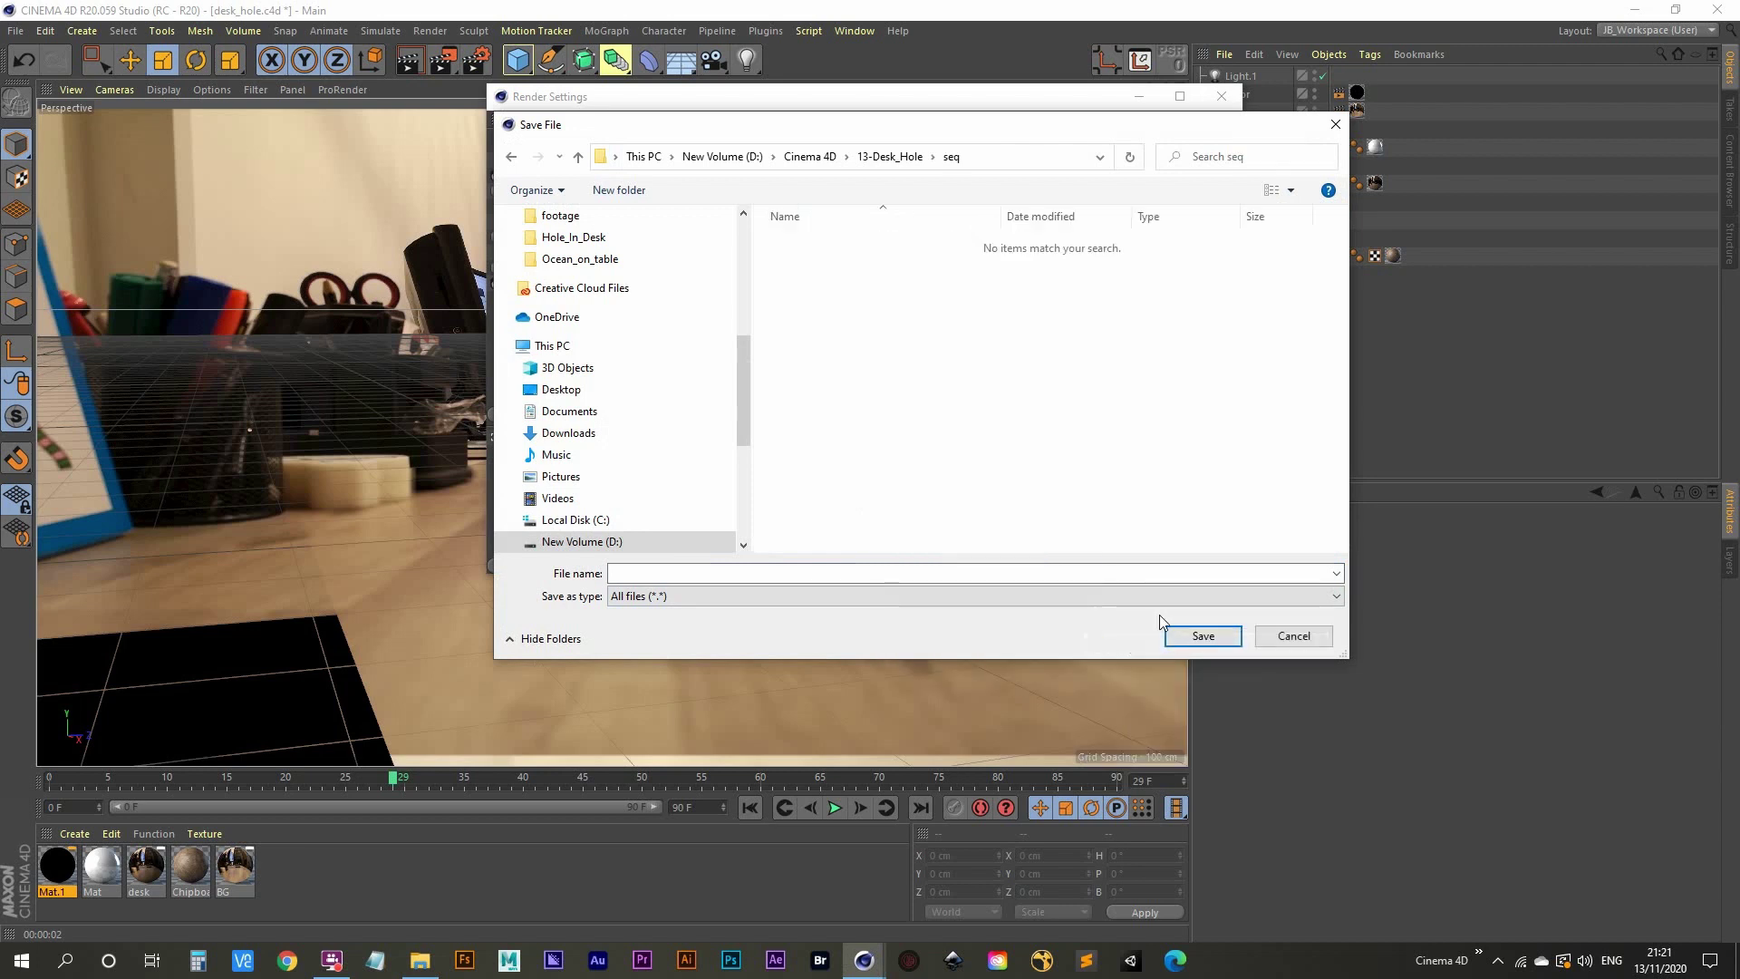
click(691, 575)
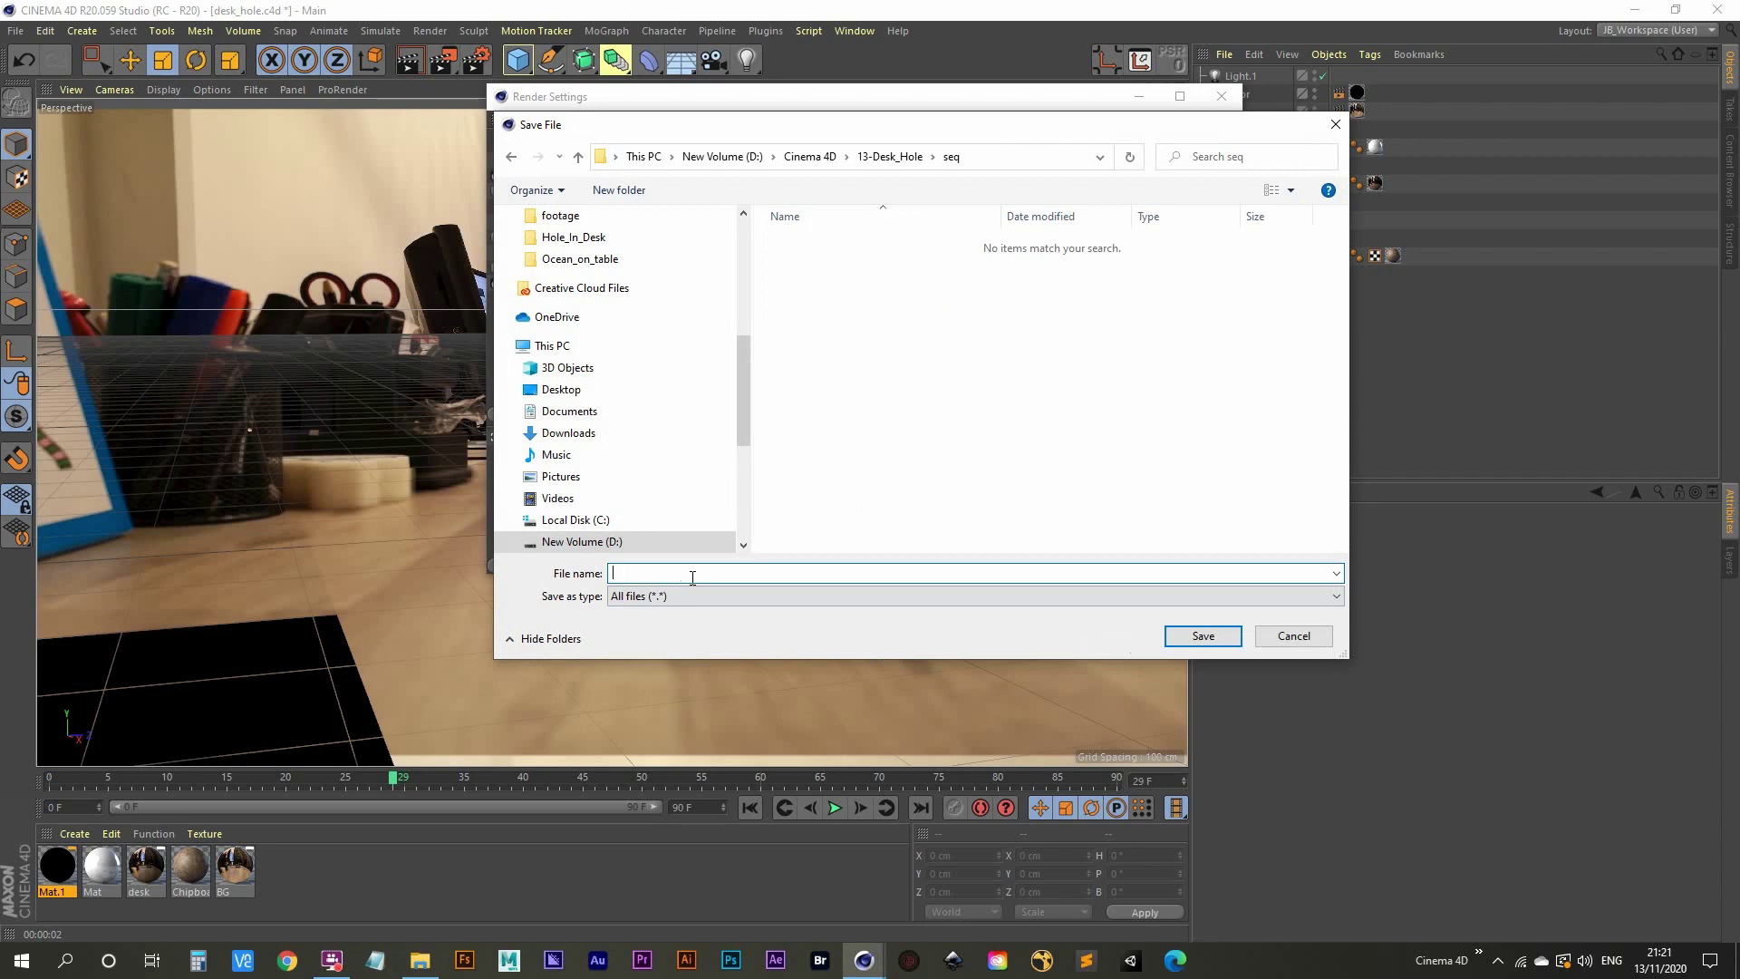
key(Return)
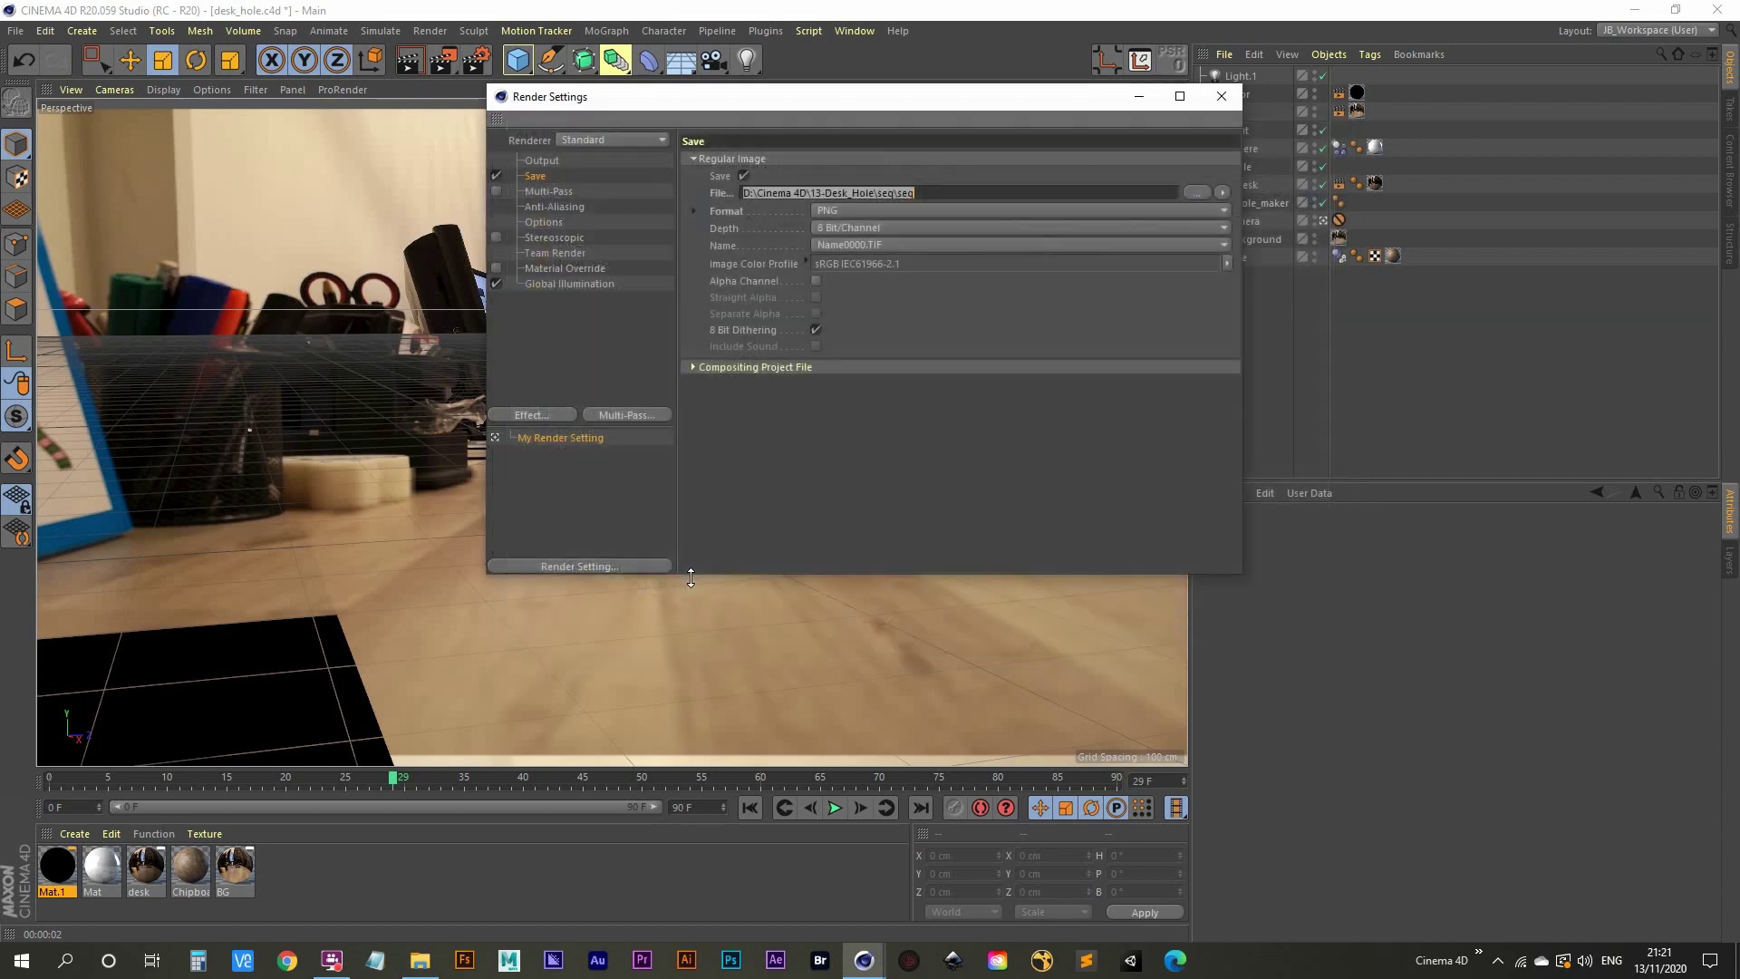
Look over the other Render Settings pages and close the dialog.
click(537, 161)
click(537, 175)
click(547, 193)
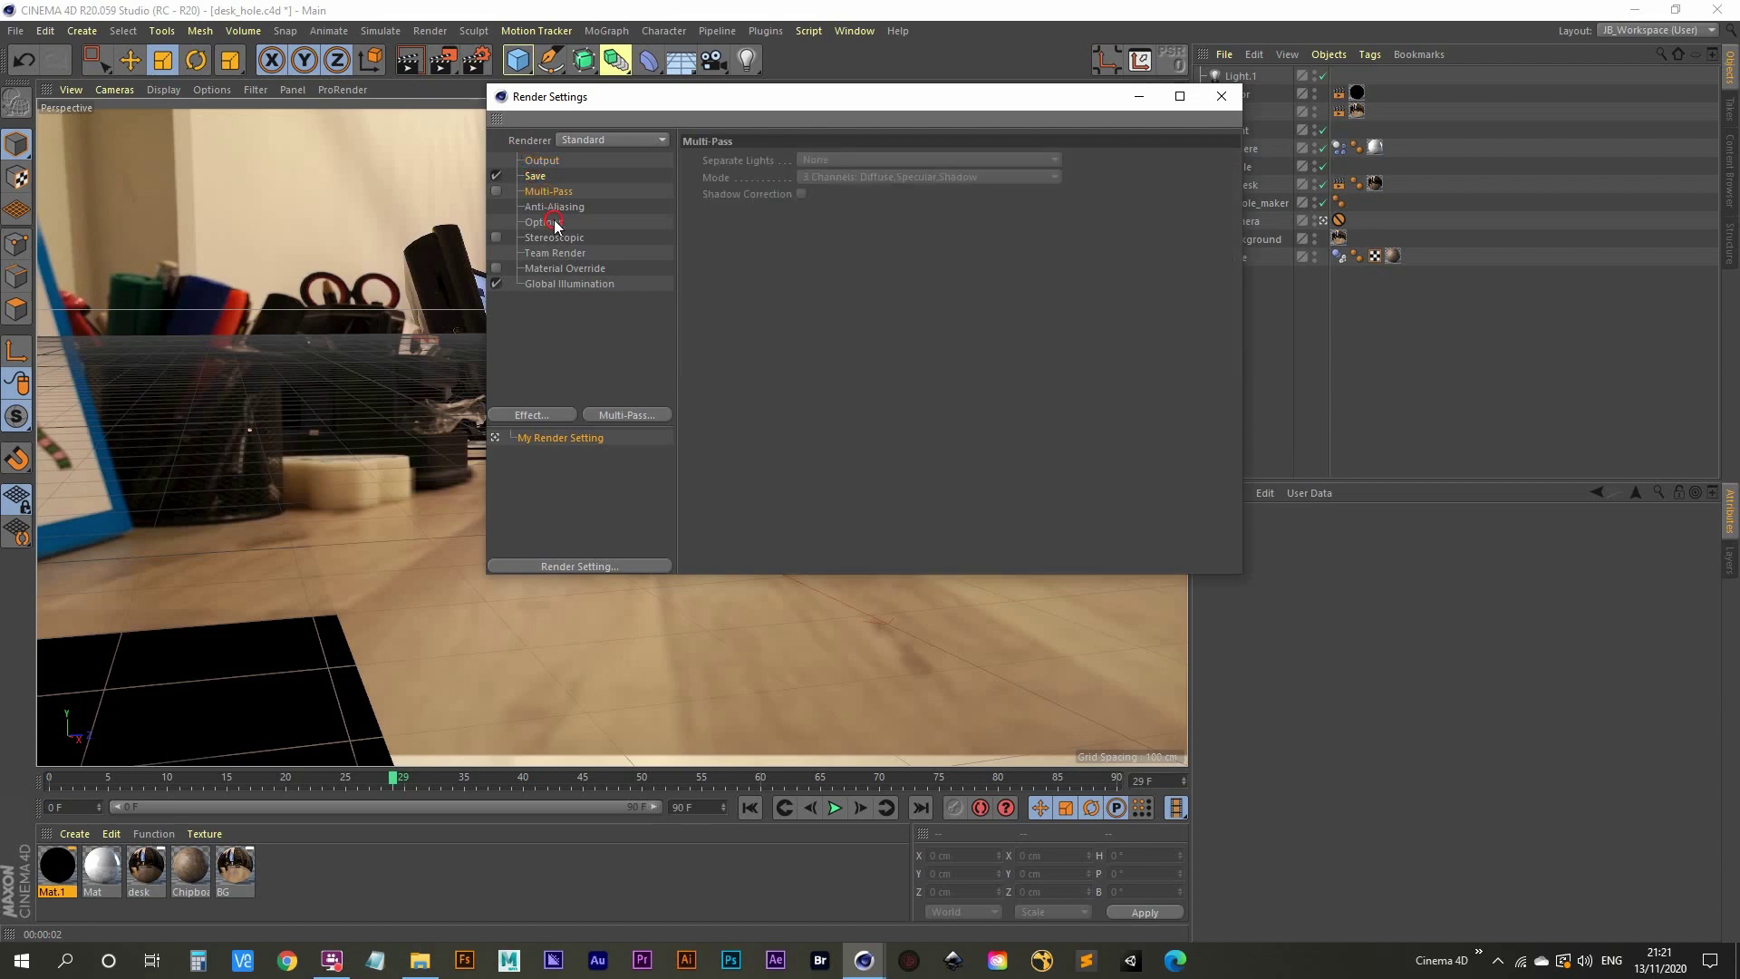
click(554, 222)
click(562, 284)
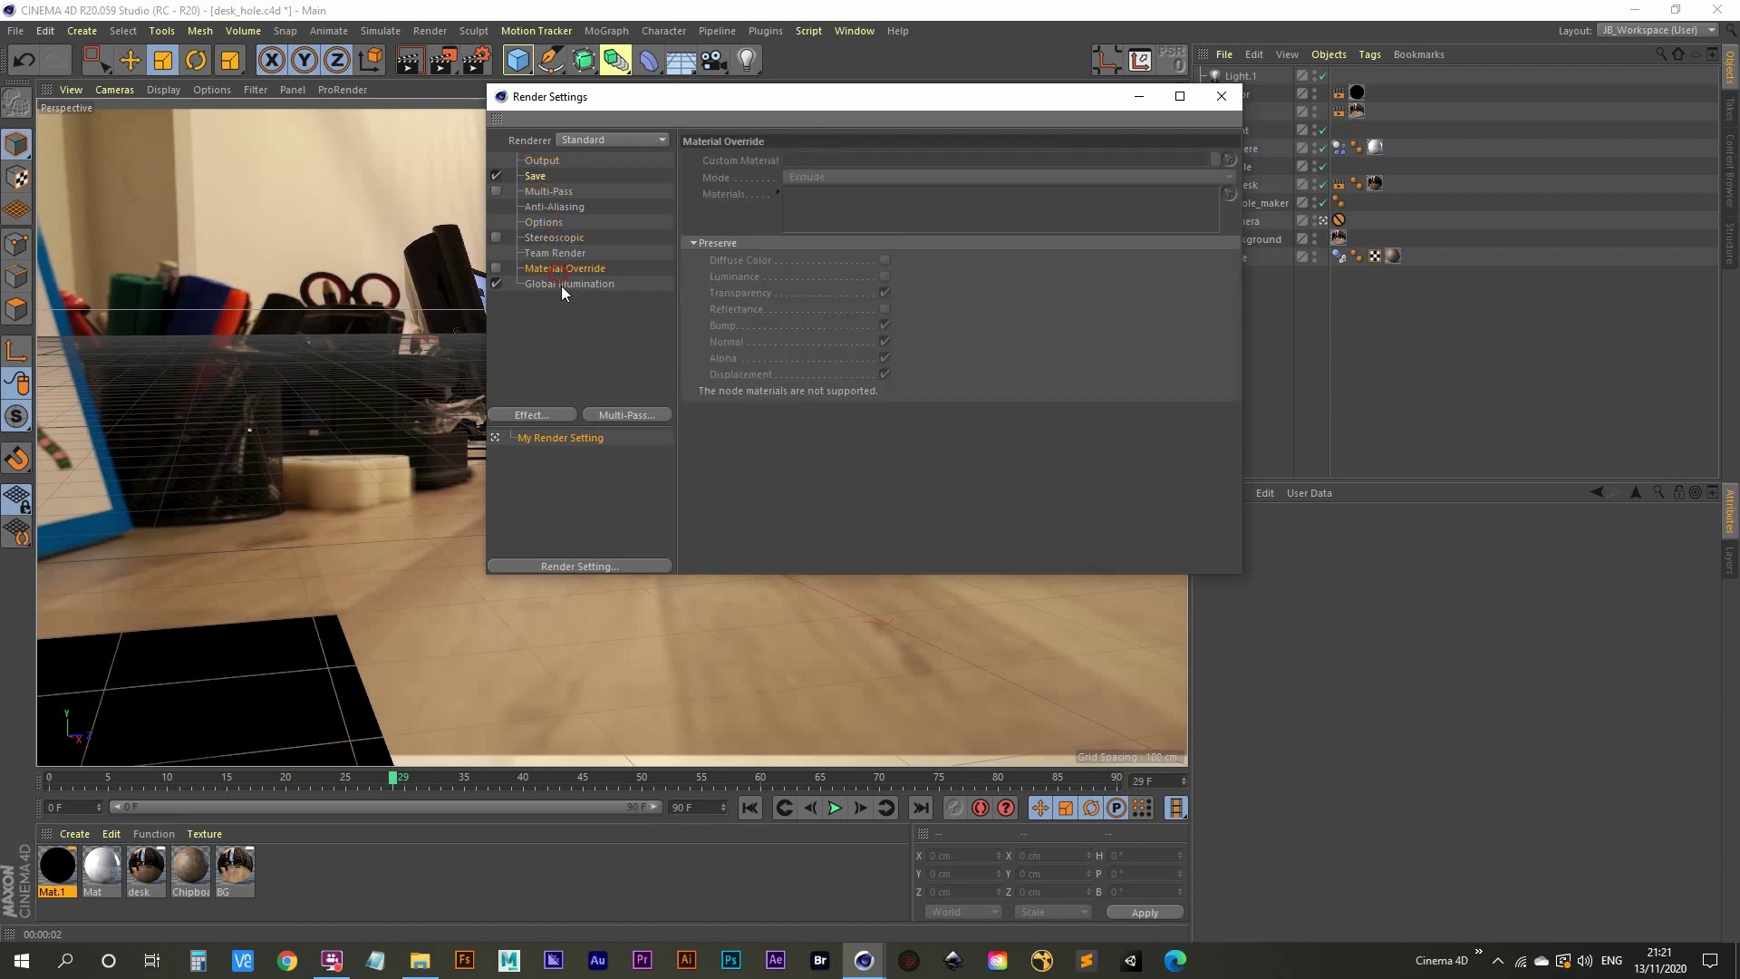
click(1219, 96)
Save the scene and delete the failed scene-01A.c4d job from the Render Queue.
key(ctrl+s)
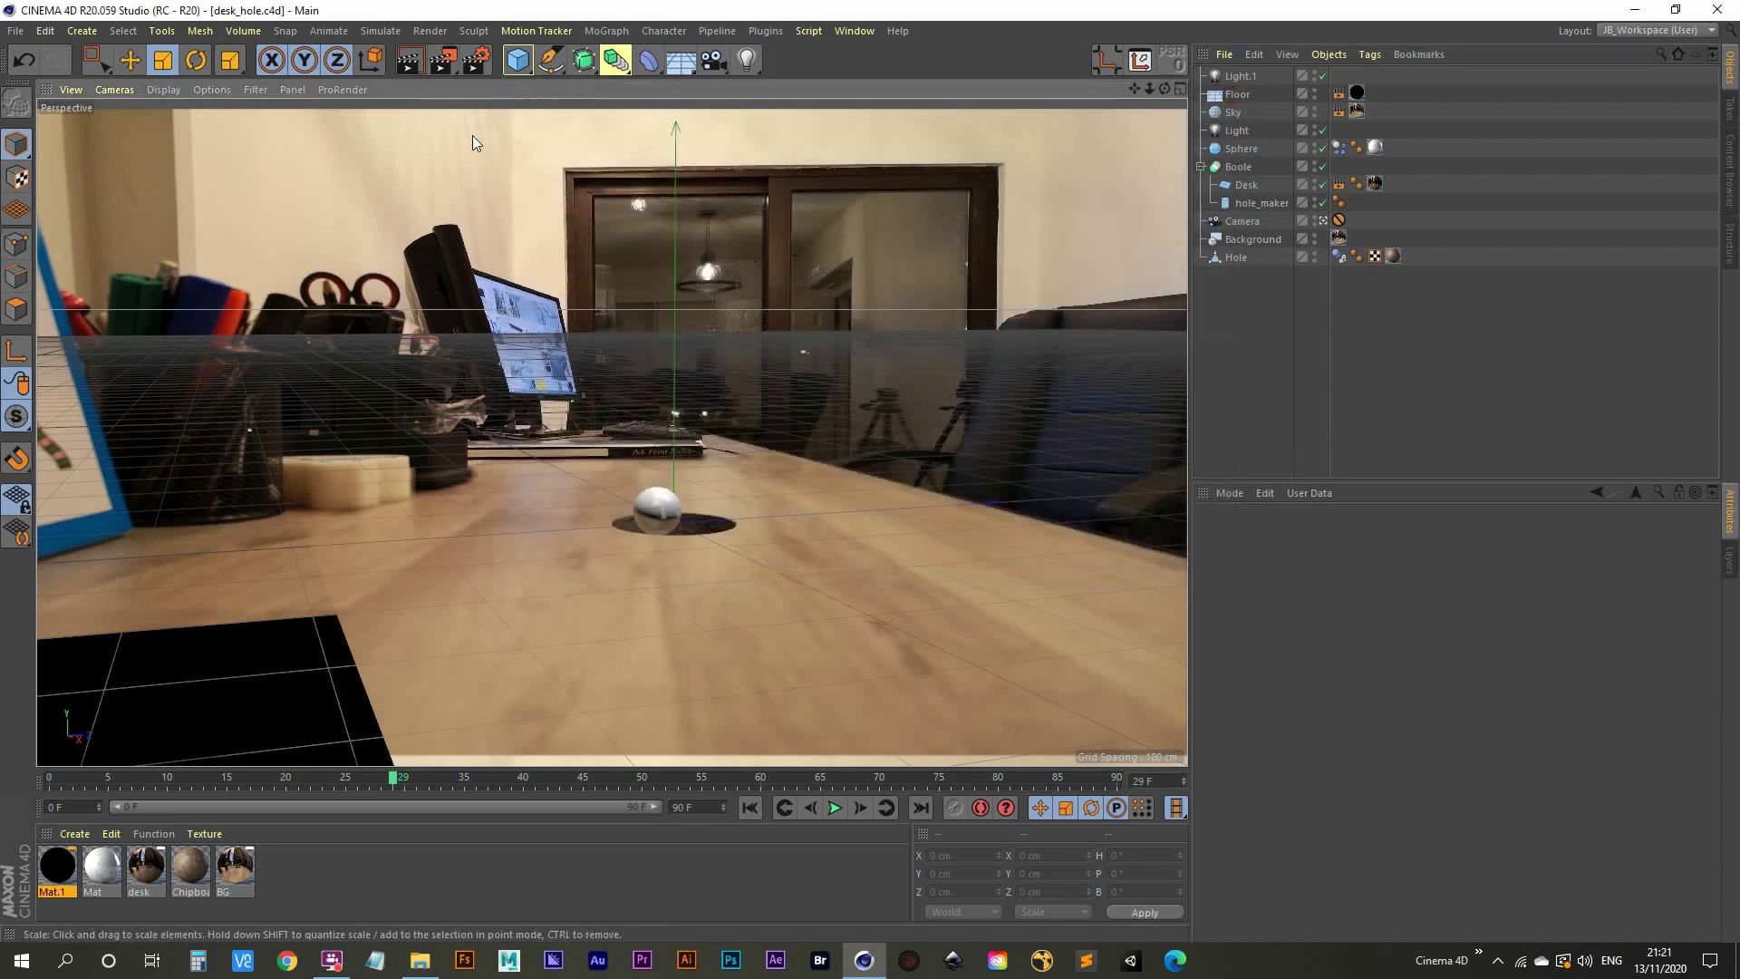
drag(443, 59, 549, 419)
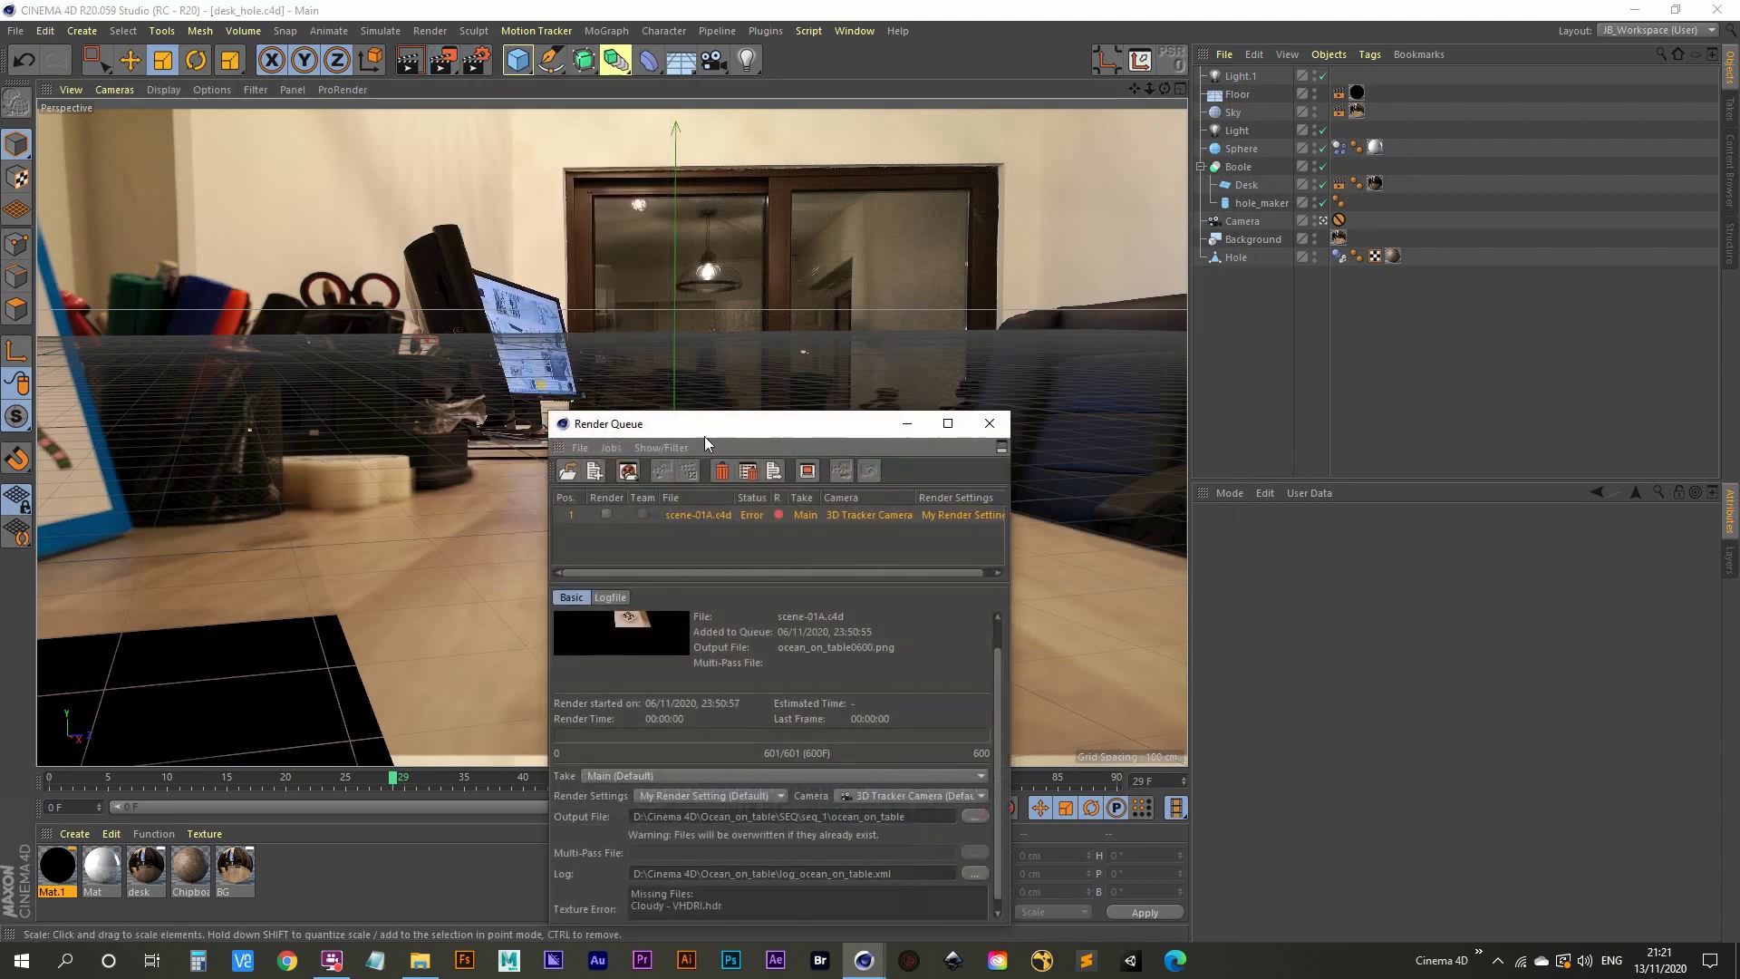
click(684, 513)
key(Delete)
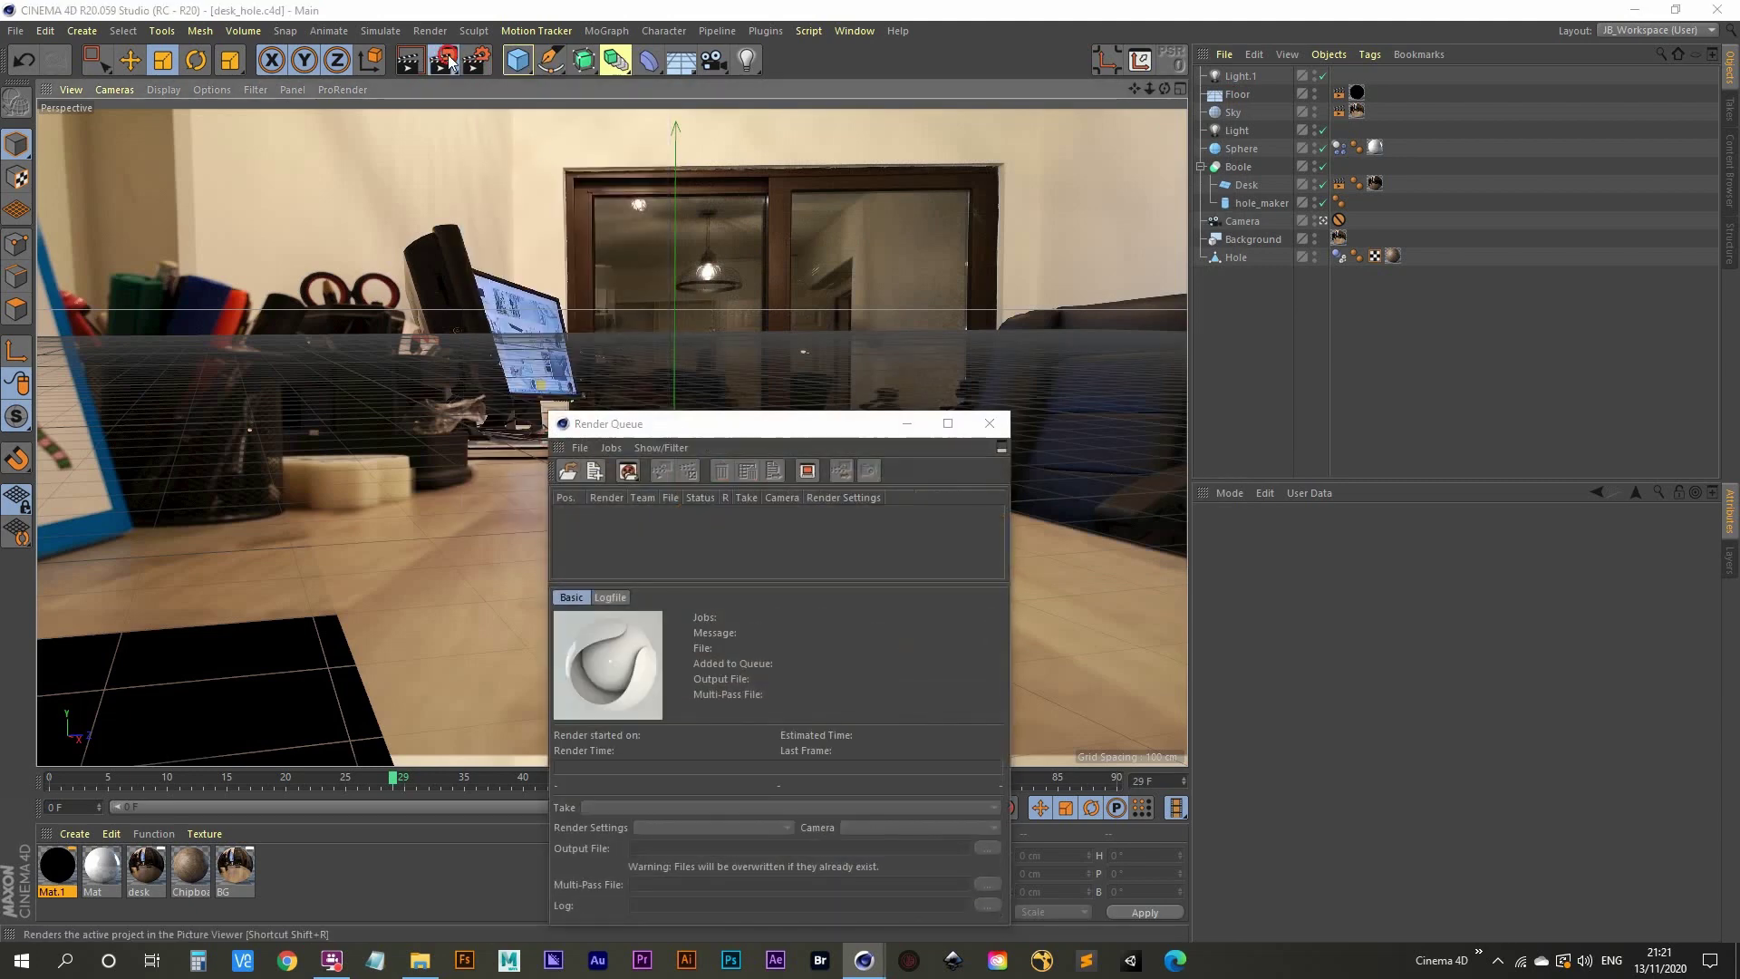
Add desk_hole.c4d to the Render Queue and start rendering it.
drag(449, 60, 586, 409)
drag(744, 424, 682, 107)
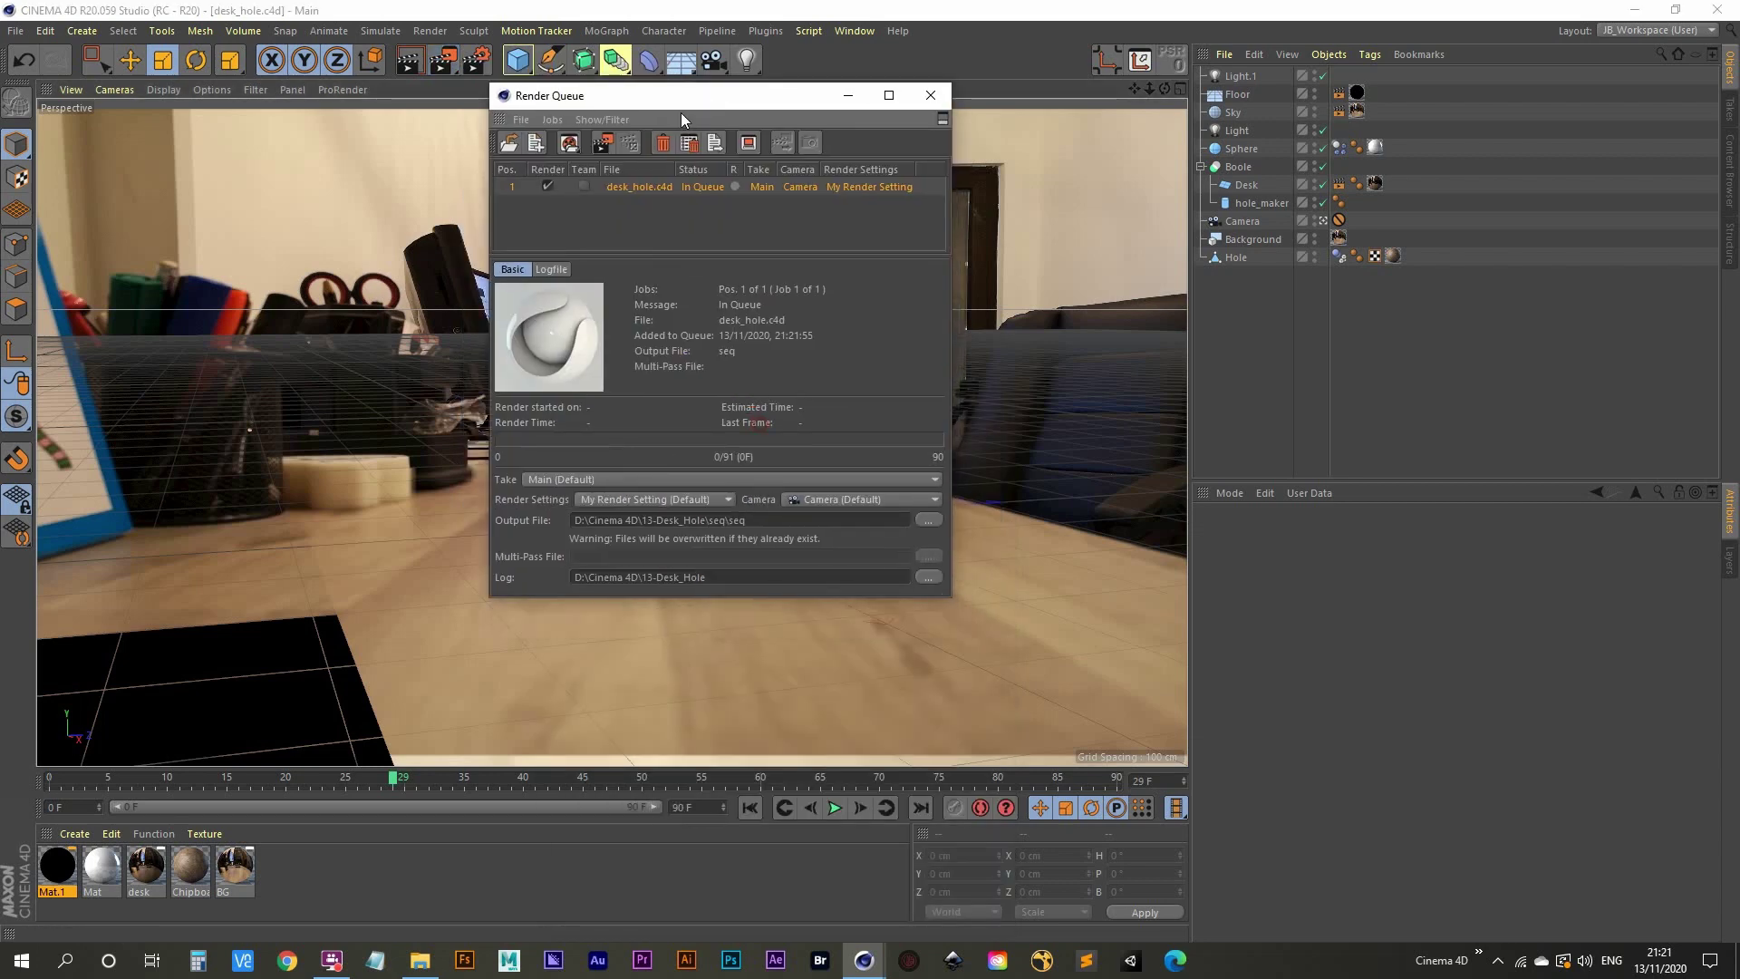
click(605, 142)
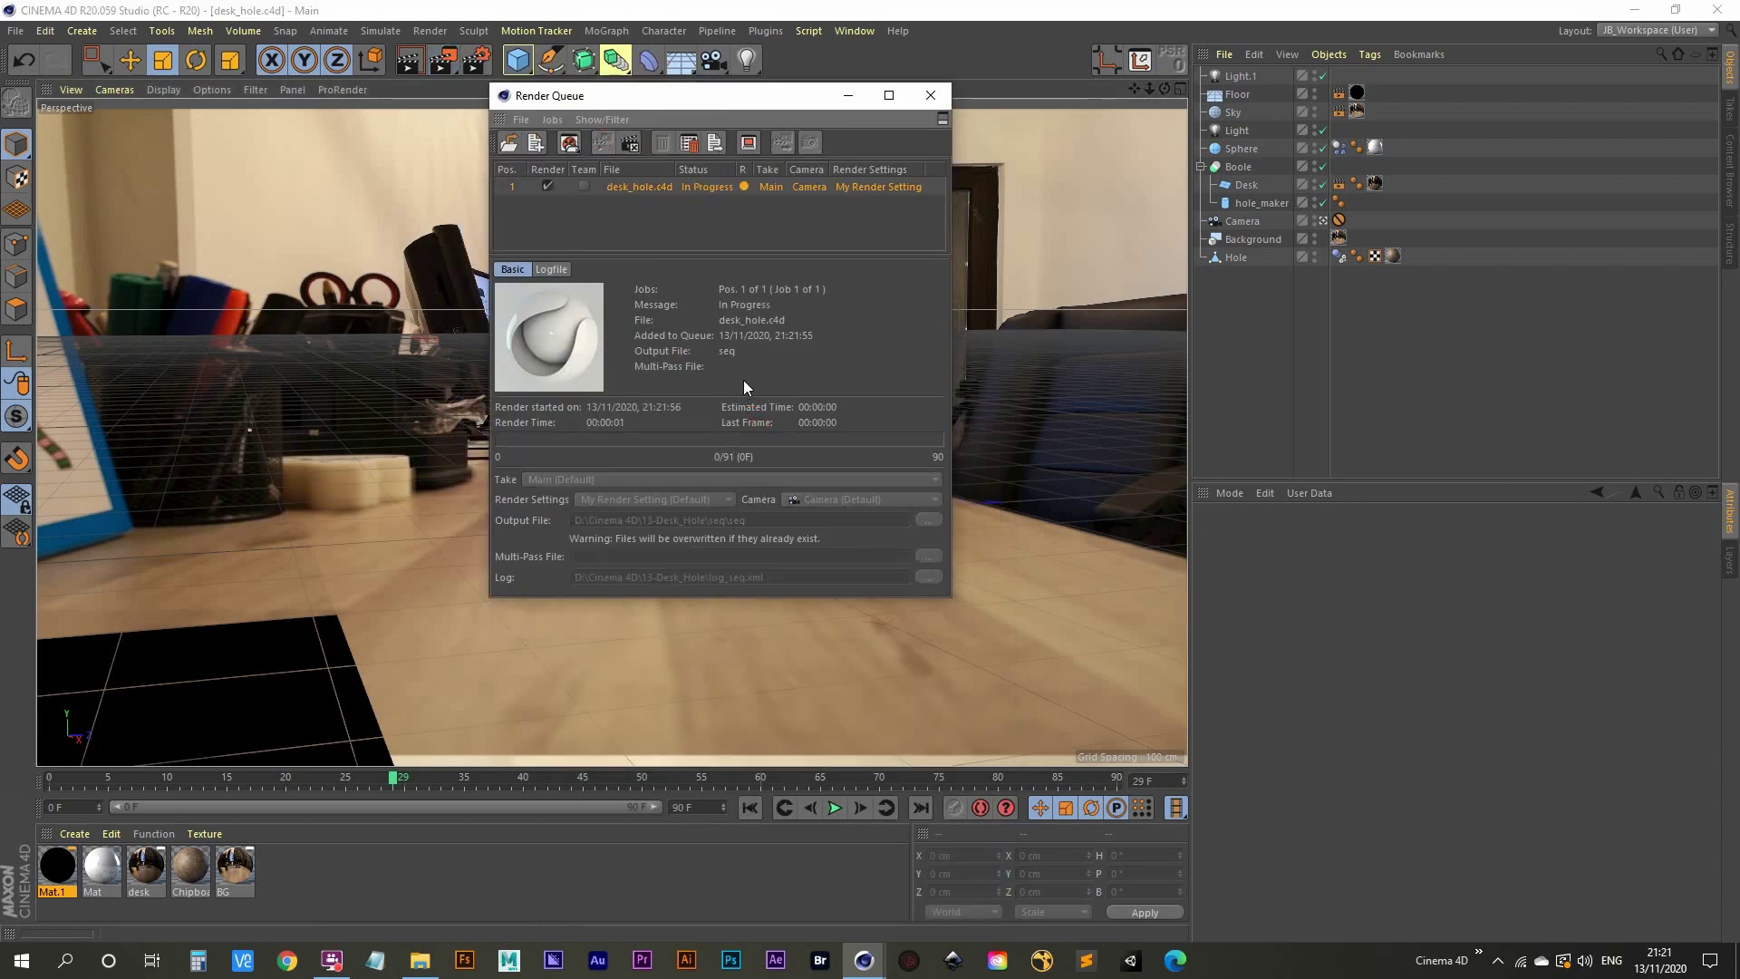